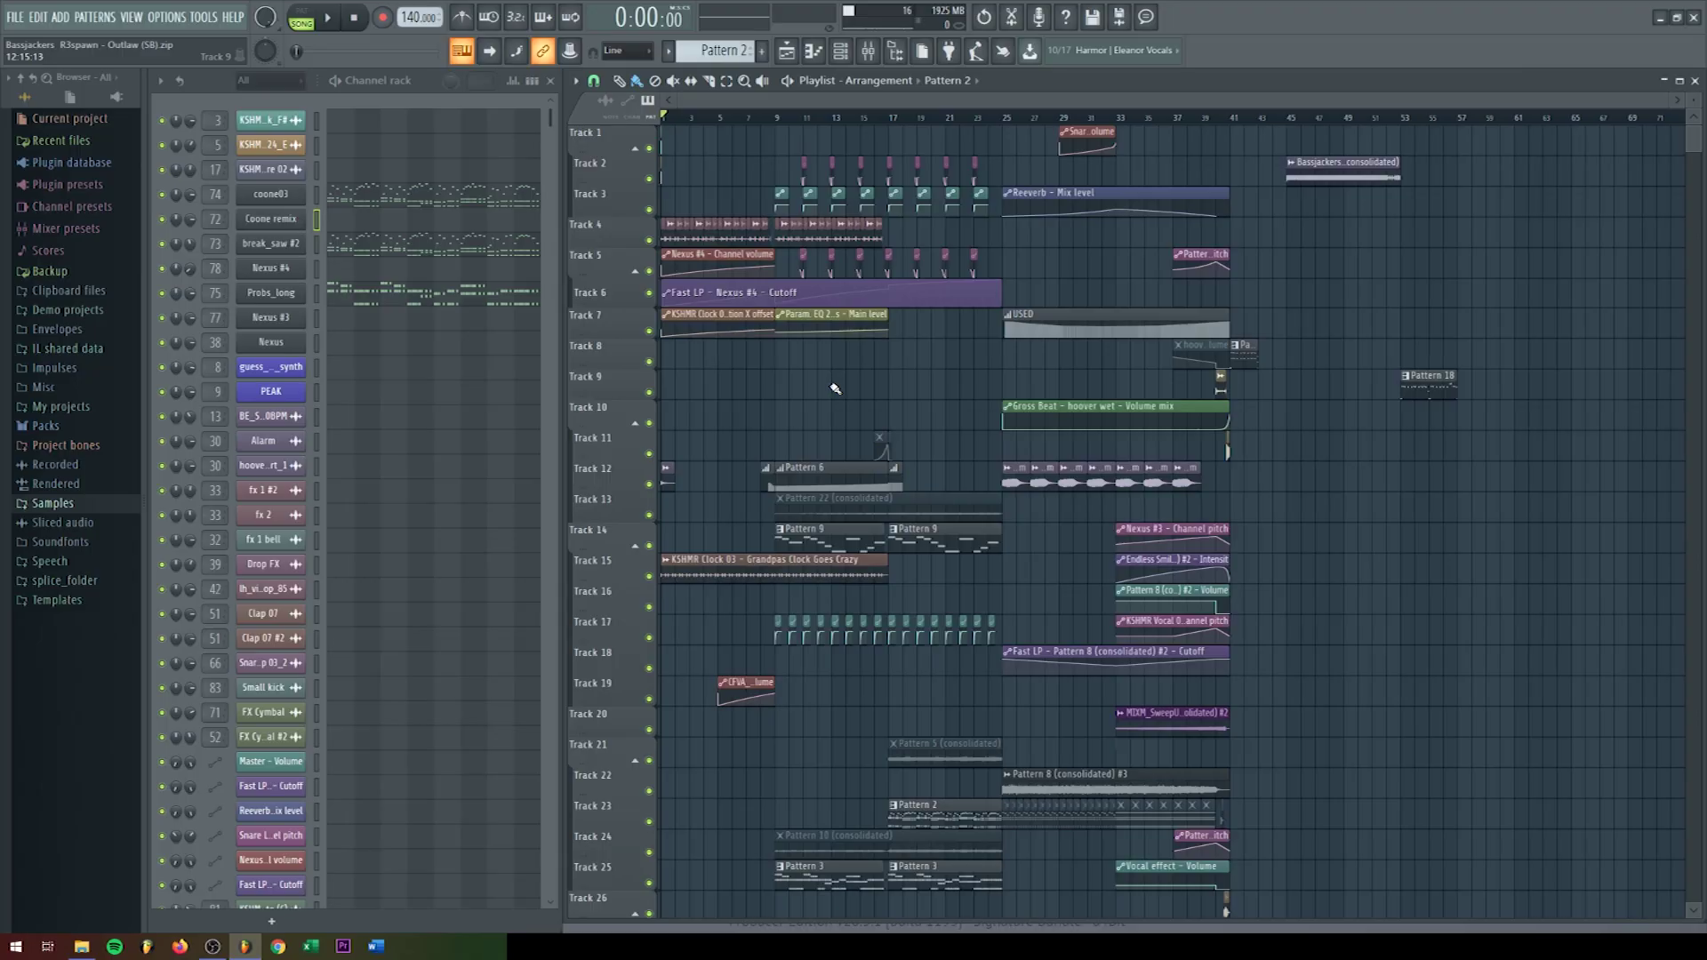
Step: Select the Pattern 25 clips on Track 29 and the Pattern 10 clips, leaving out Track 23's Pattern 2
{"action": "scroll", "coordinate": [836, 389], "scroll_direction": "up", "scroll_amount": 3}
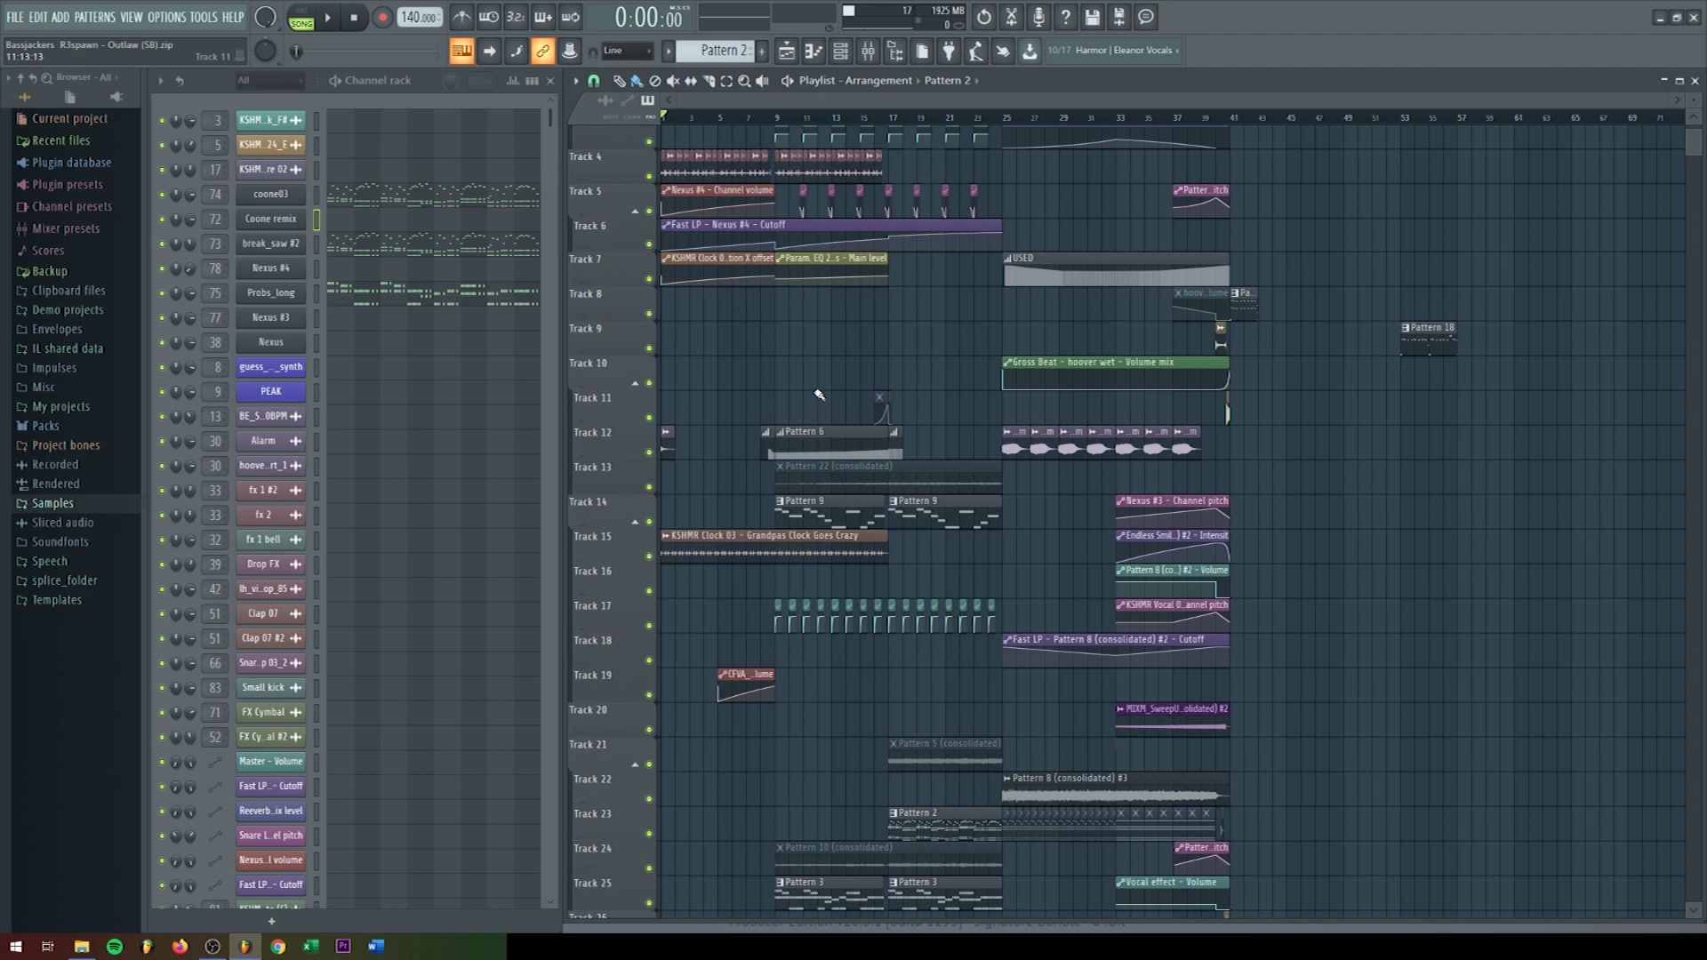
{"action": "scroll", "coordinate": [816, 392], "scroll_direction": "up", "scroll_amount": 2}
{"action": "scroll", "coordinate": [703, 375], "scroll_direction": "down", "scroll_amount": 15}
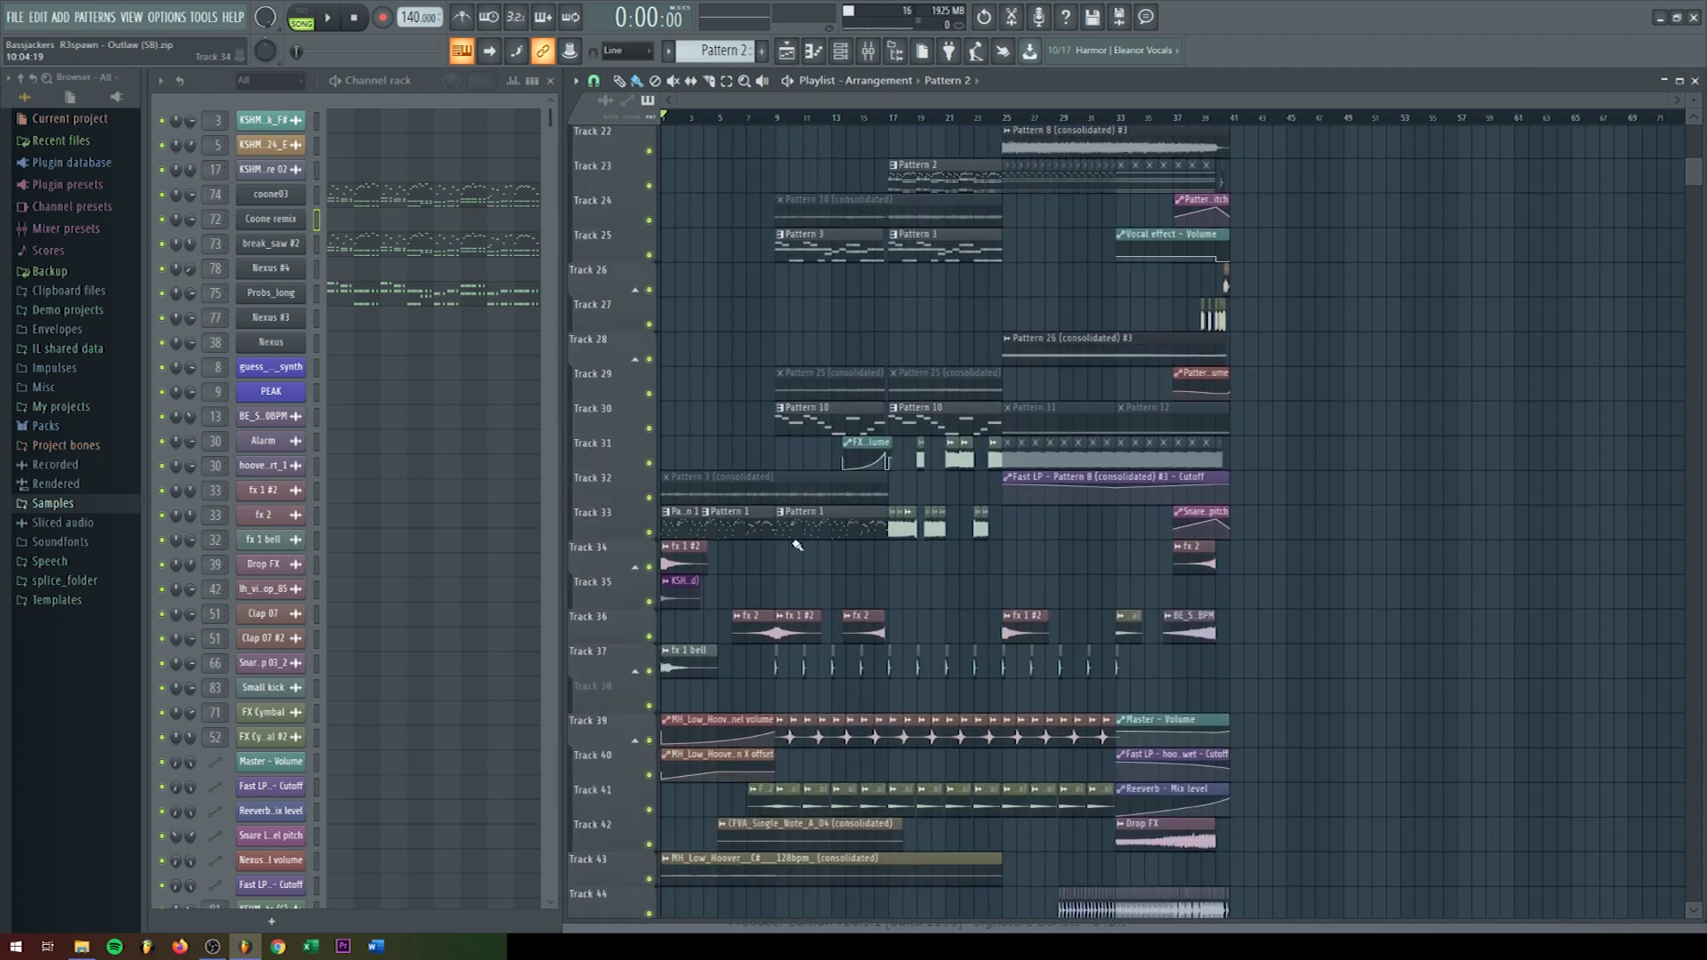
{"action": "scroll", "coordinate": [783, 511], "scroll_direction": "down", "scroll_amount": 4}
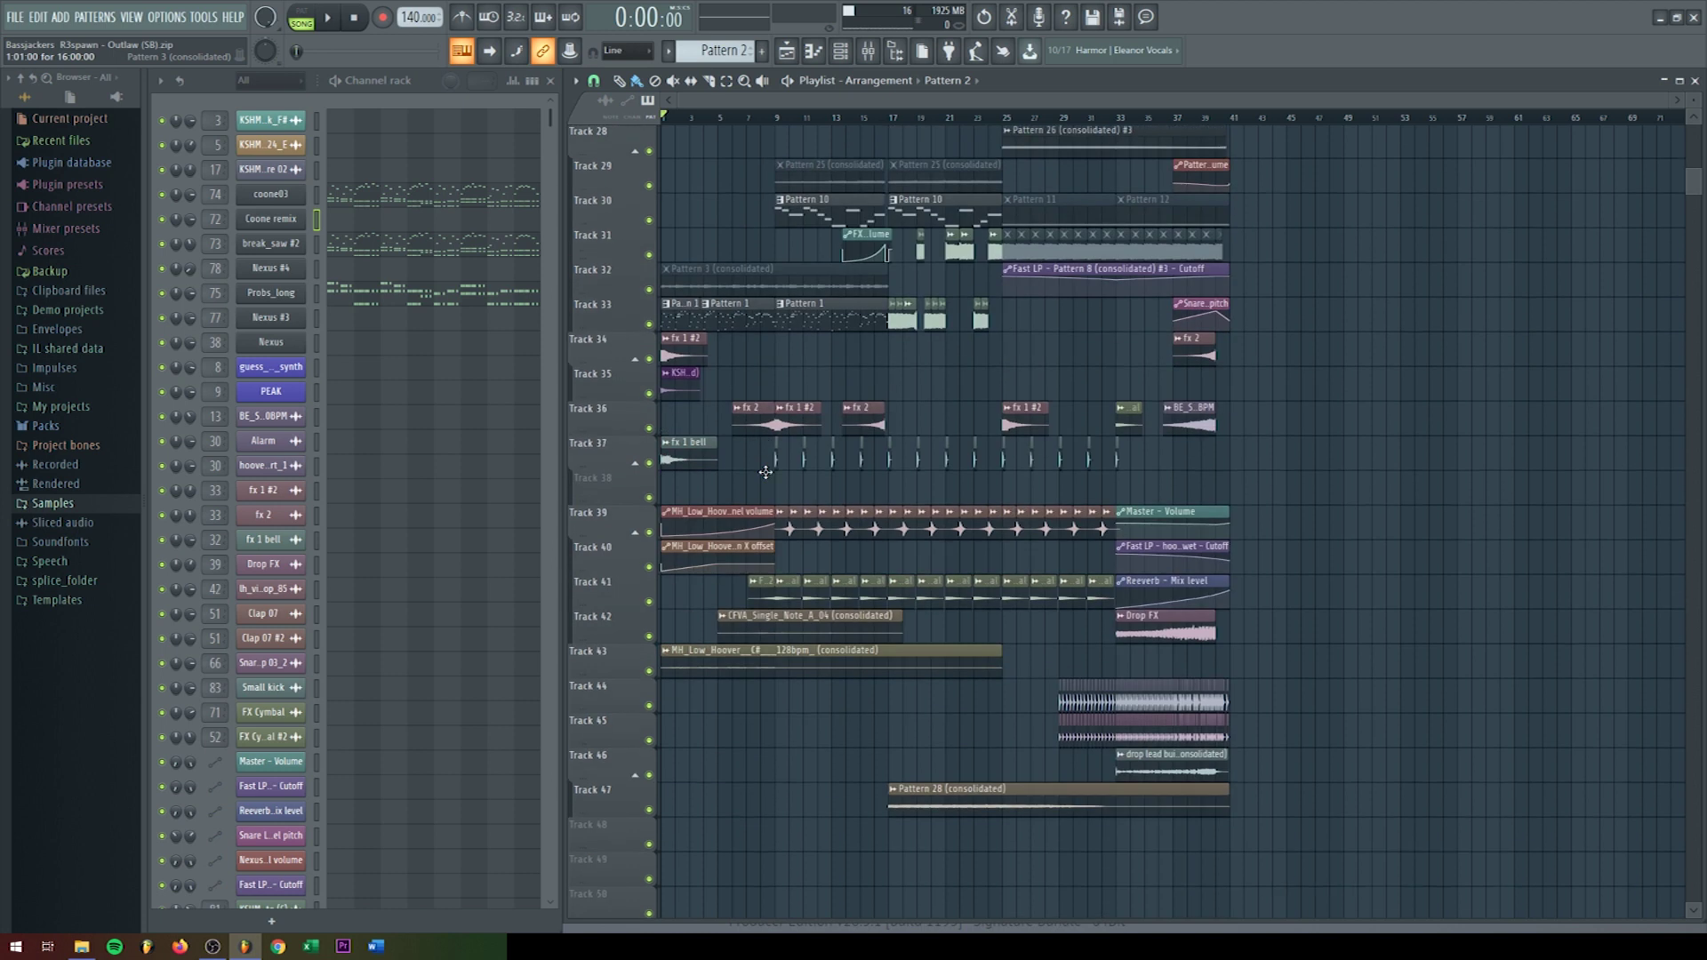
{"action": "scroll", "coordinate": [766, 472], "scroll_direction": "up", "scroll_amount": 4}
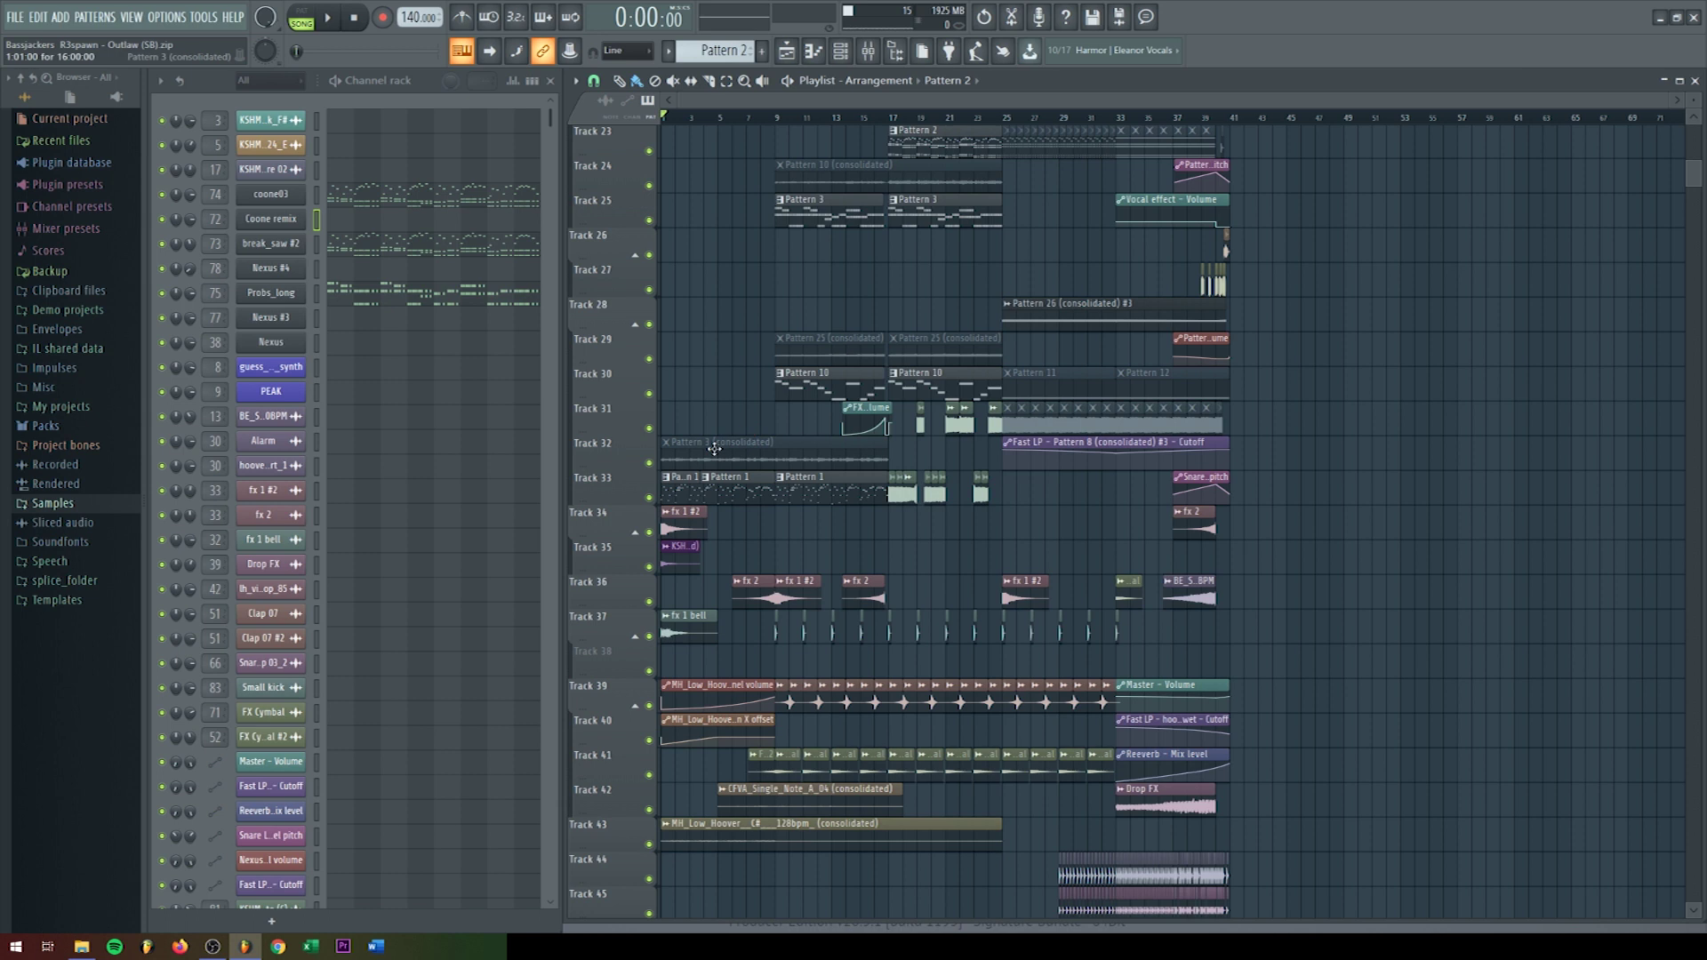
{"action": "left_click_drag", "start_coordinate": [826, 367], "coordinate": [915, 333]}
{"action": "scroll", "coordinate": [889, 355], "scroll_direction": "up", "scroll_amount": 4}
{"action": "left_click", "coordinate": [841, 342], "text": "ctrl+shift"}
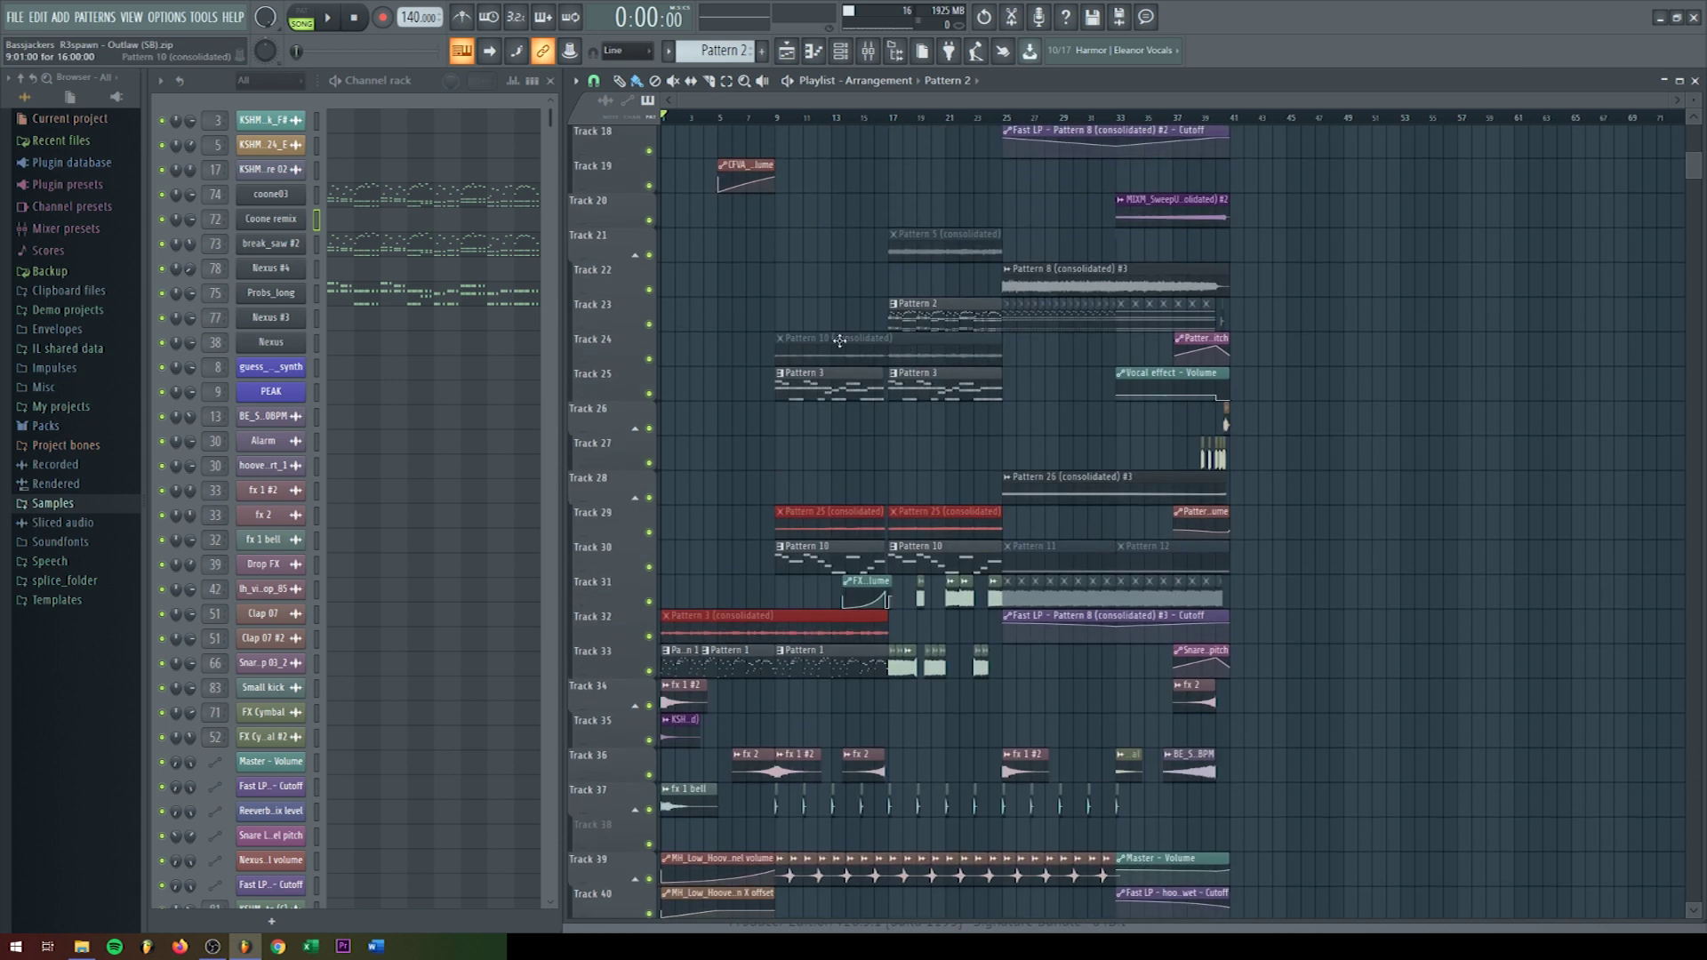
{"action": "left_click", "coordinate": [906, 327], "text": "ctrl+shift"}
{"action": "left_click", "coordinate": [913, 310], "text": "ctrl+shift"}
Step: Inspect the Pattern 9, Pattern 3 and Pattern 25 clips on Tracks 14, 25 and 29, then clear the selection
{"action": "scroll", "coordinate": [937, 248], "scroll_direction": "up", "scroll_amount": 7}
{"action": "left_click", "coordinate": [944, 364]}
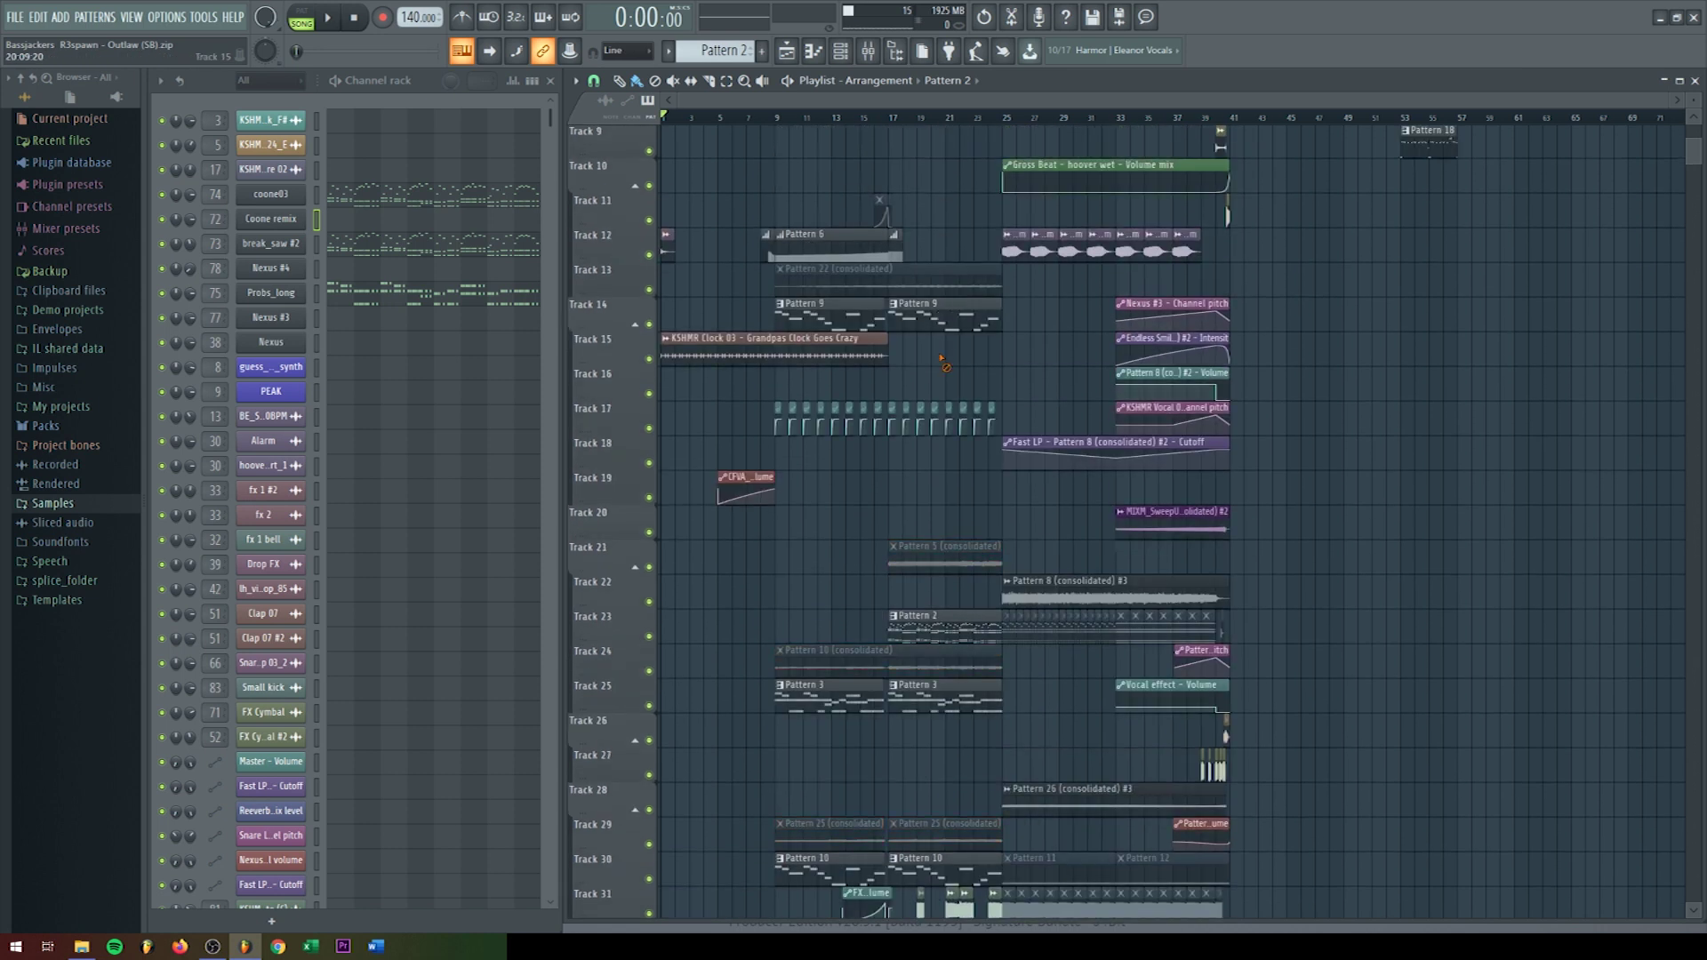
{"action": "left_click", "coordinate": [822, 305], "text": "ctrl+shift"}
{"action": "left_click", "coordinate": [842, 689], "text": "ctrl+shift"}
{"action": "scroll", "coordinate": [836, 693], "scroll_direction": "down", "scroll_amount": 5}
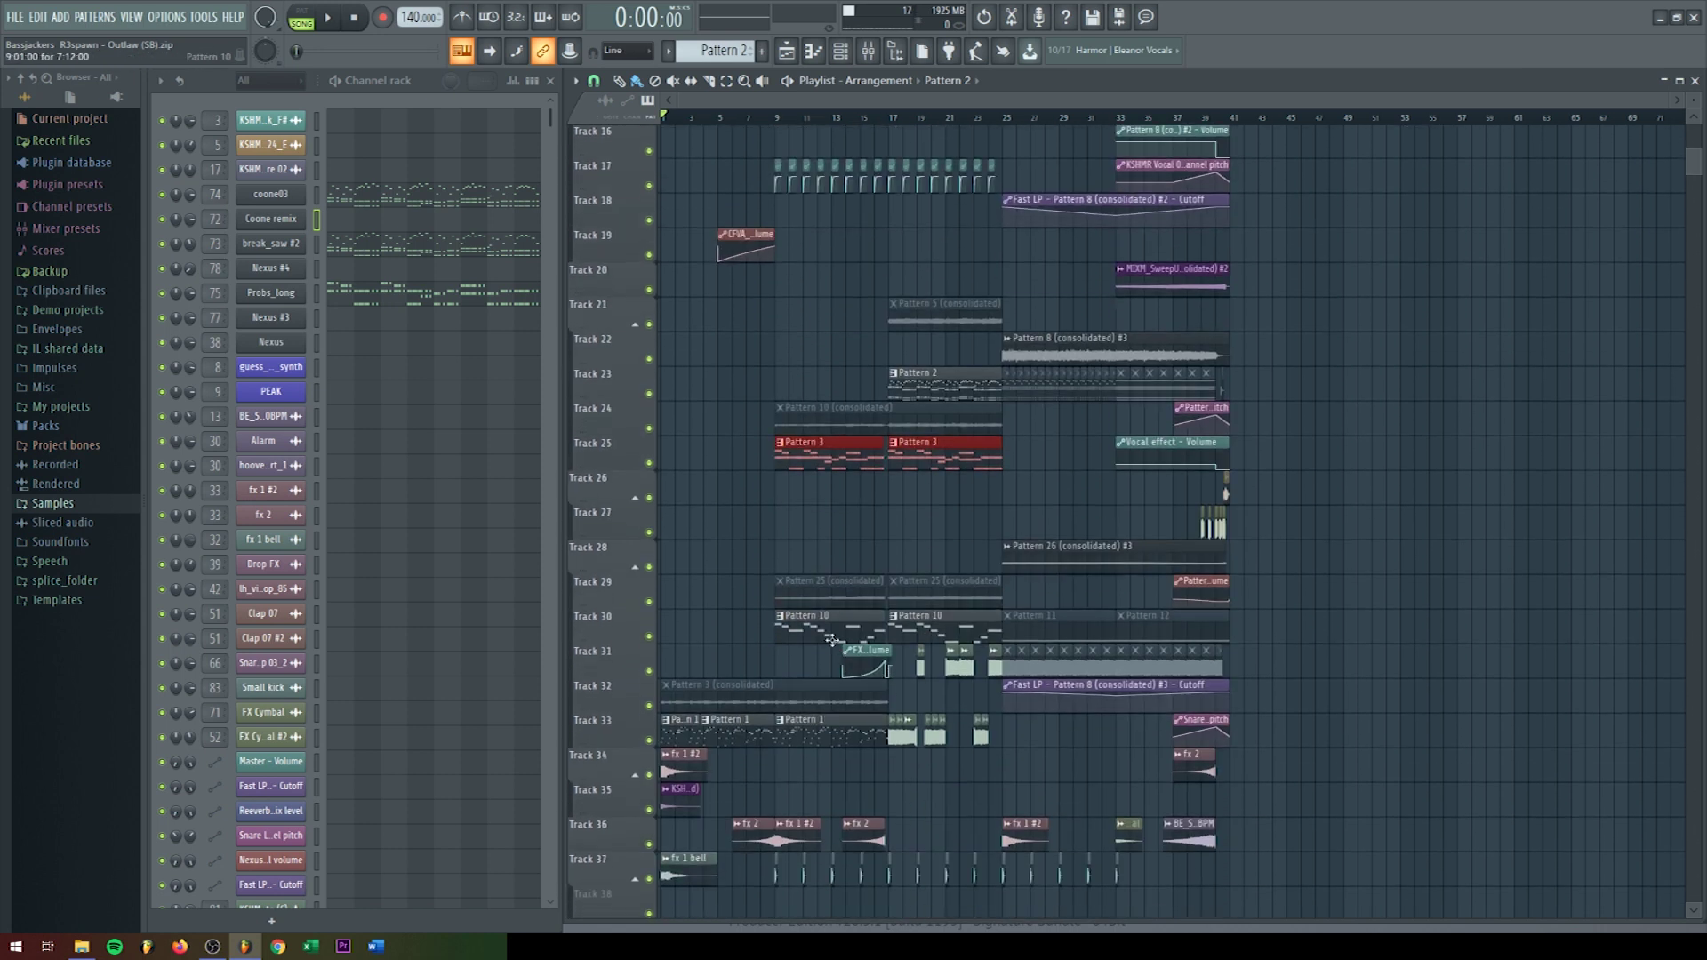
{"action": "left_click", "coordinate": [740, 730]}
{"action": "left_click", "coordinate": [719, 648]}
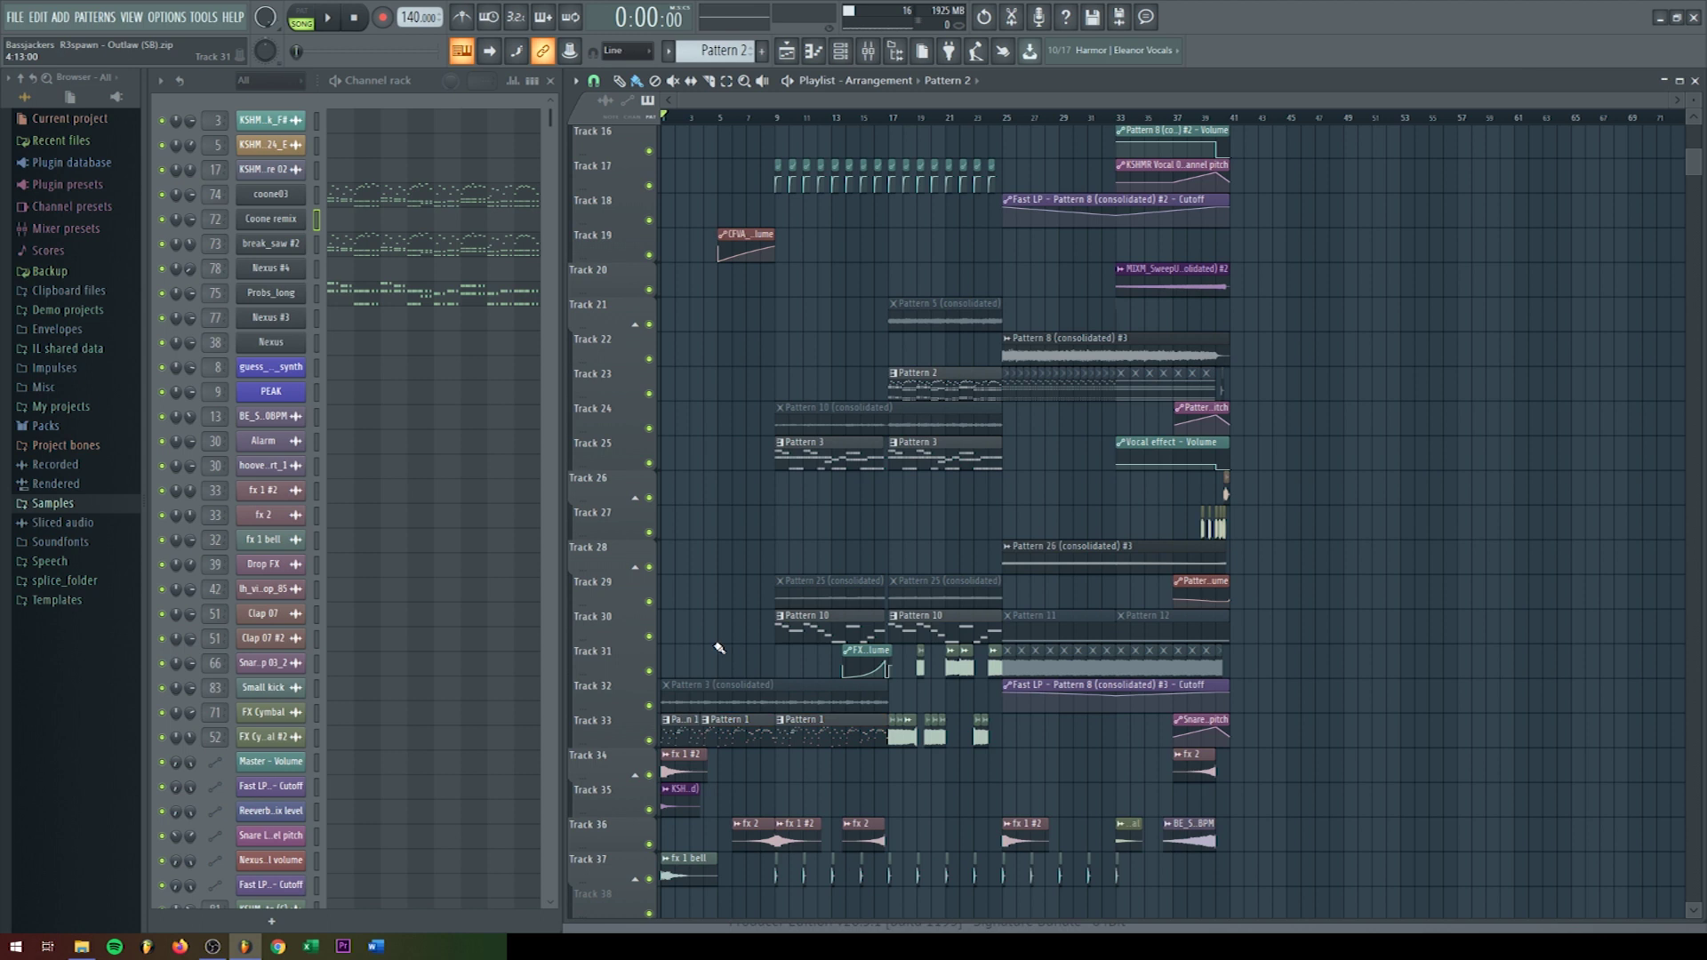
{"action": "left_click", "coordinate": [871, 556]}
{"action": "left_click", "coordinate": [854, 577]}
{"action": "left_click", "coordinate": [762, 700]}
{"action": "scroll", "coordinate": [738, 676], "scroll_direction": "up", "scroll_amount": 4}
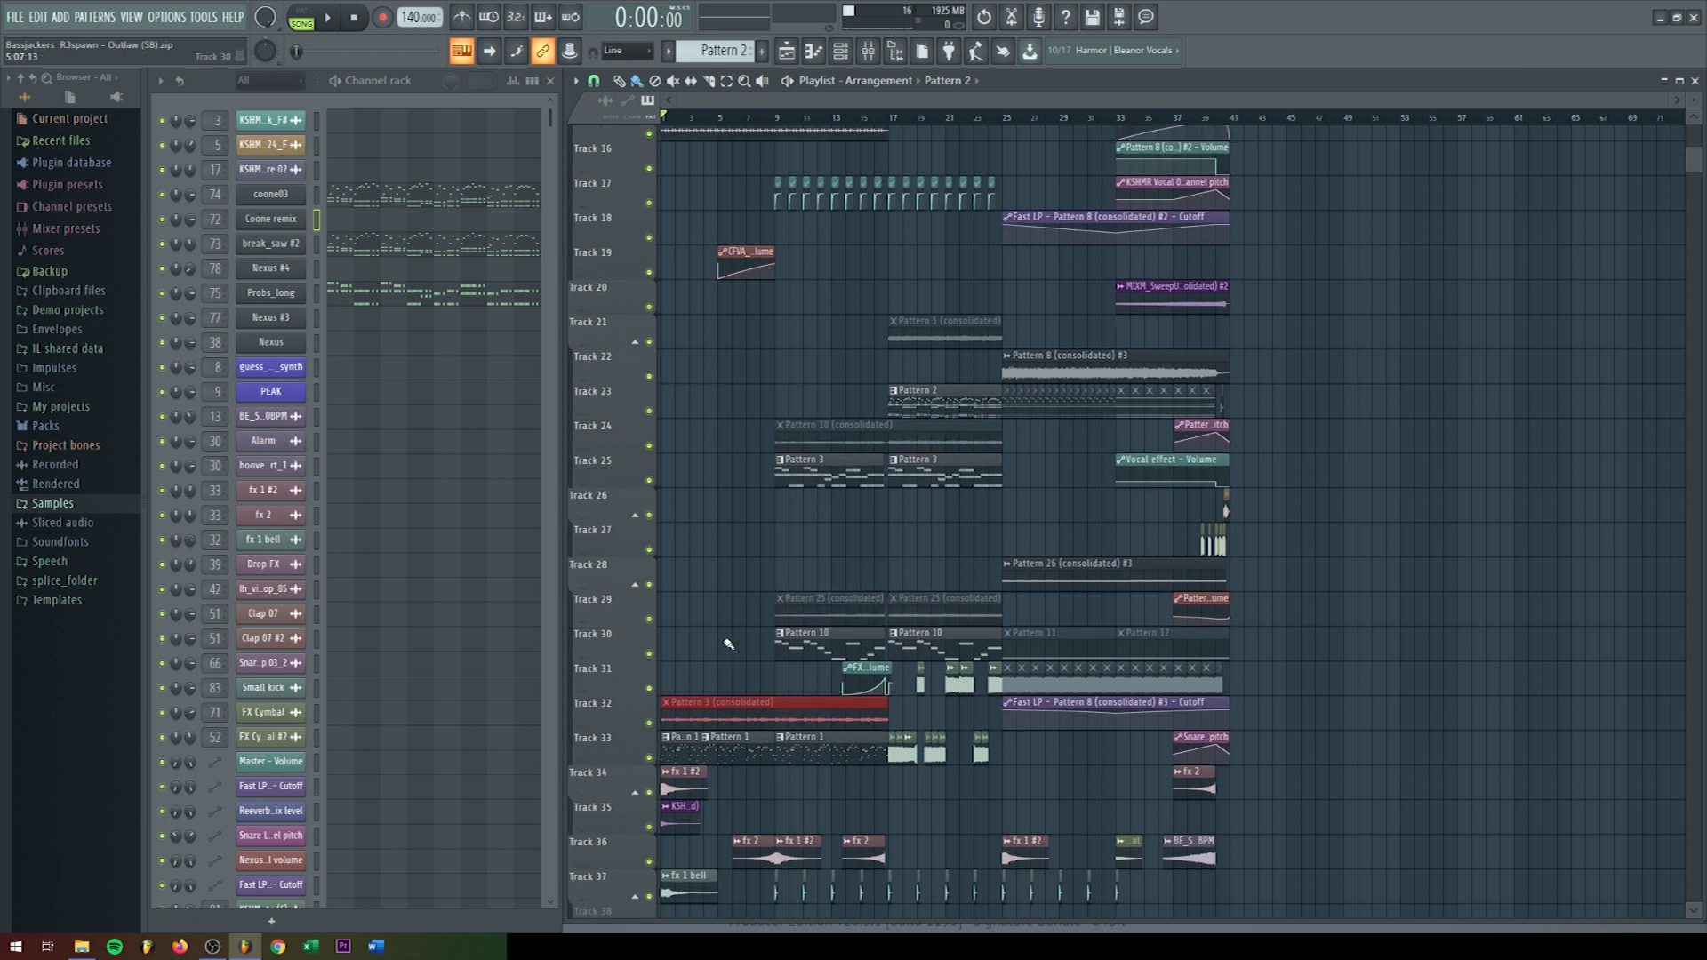
{"action": "scroll", "coordinate": [728, 642], "scroll_direction": "down", "scroll_amount": 7}
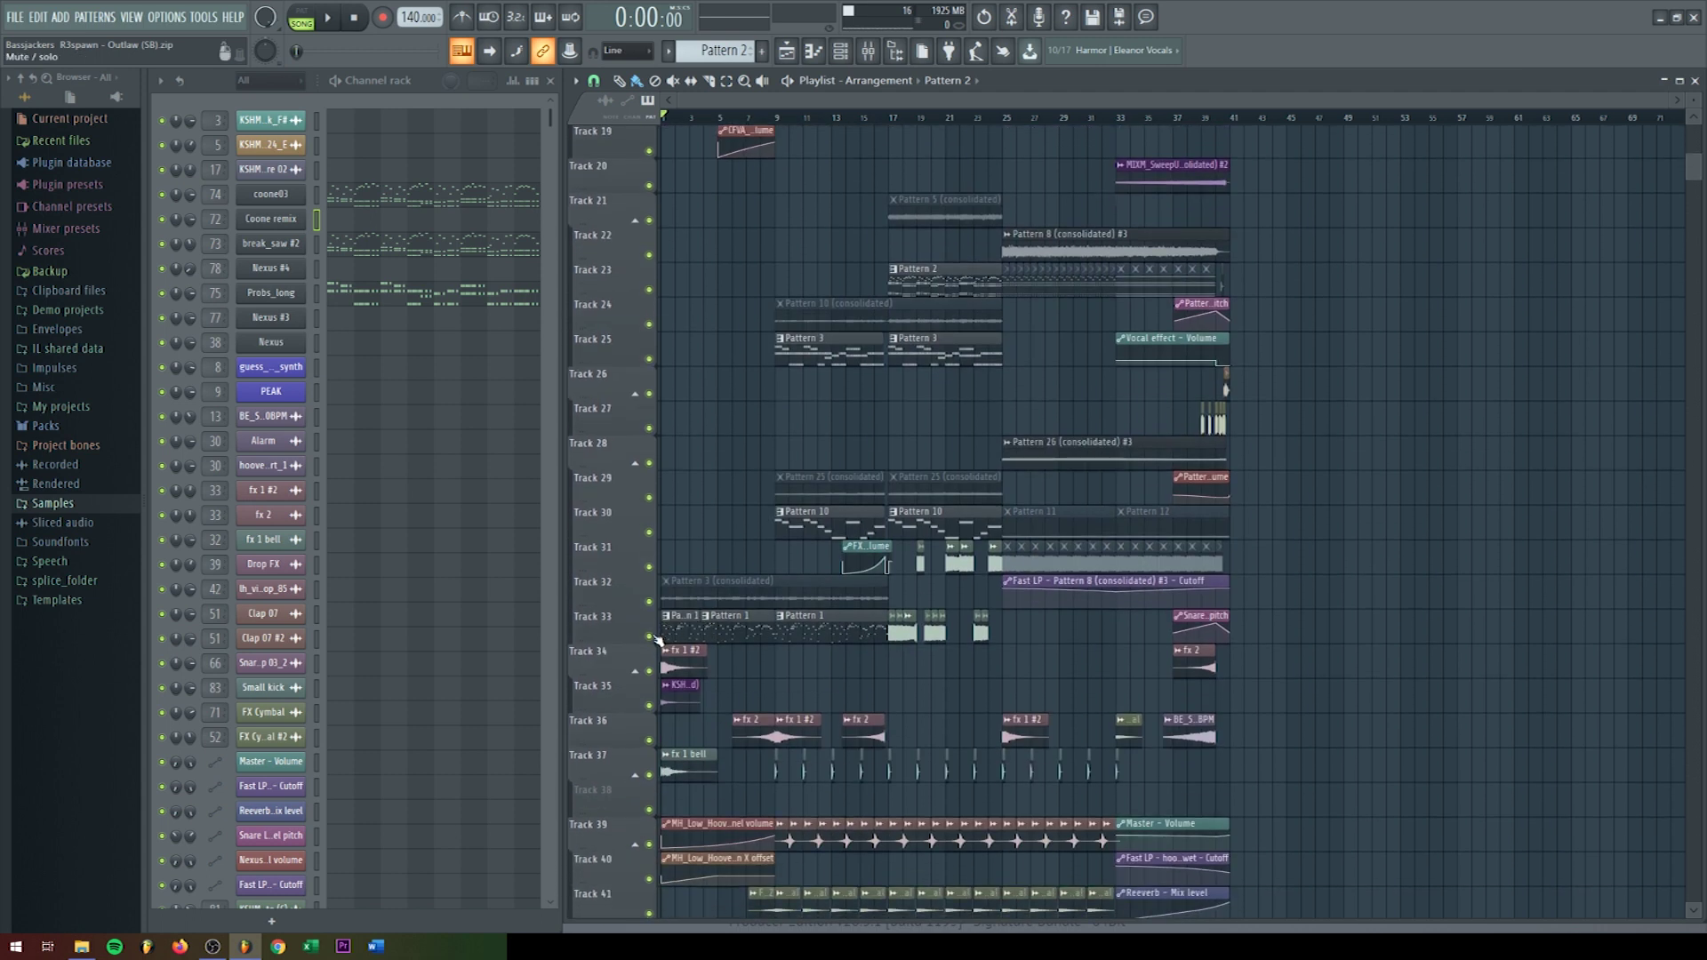
Step: Solo Track 33 and play it back with the mixer briefly open
{"action": "right_click", "coordinate": [650, 637]}
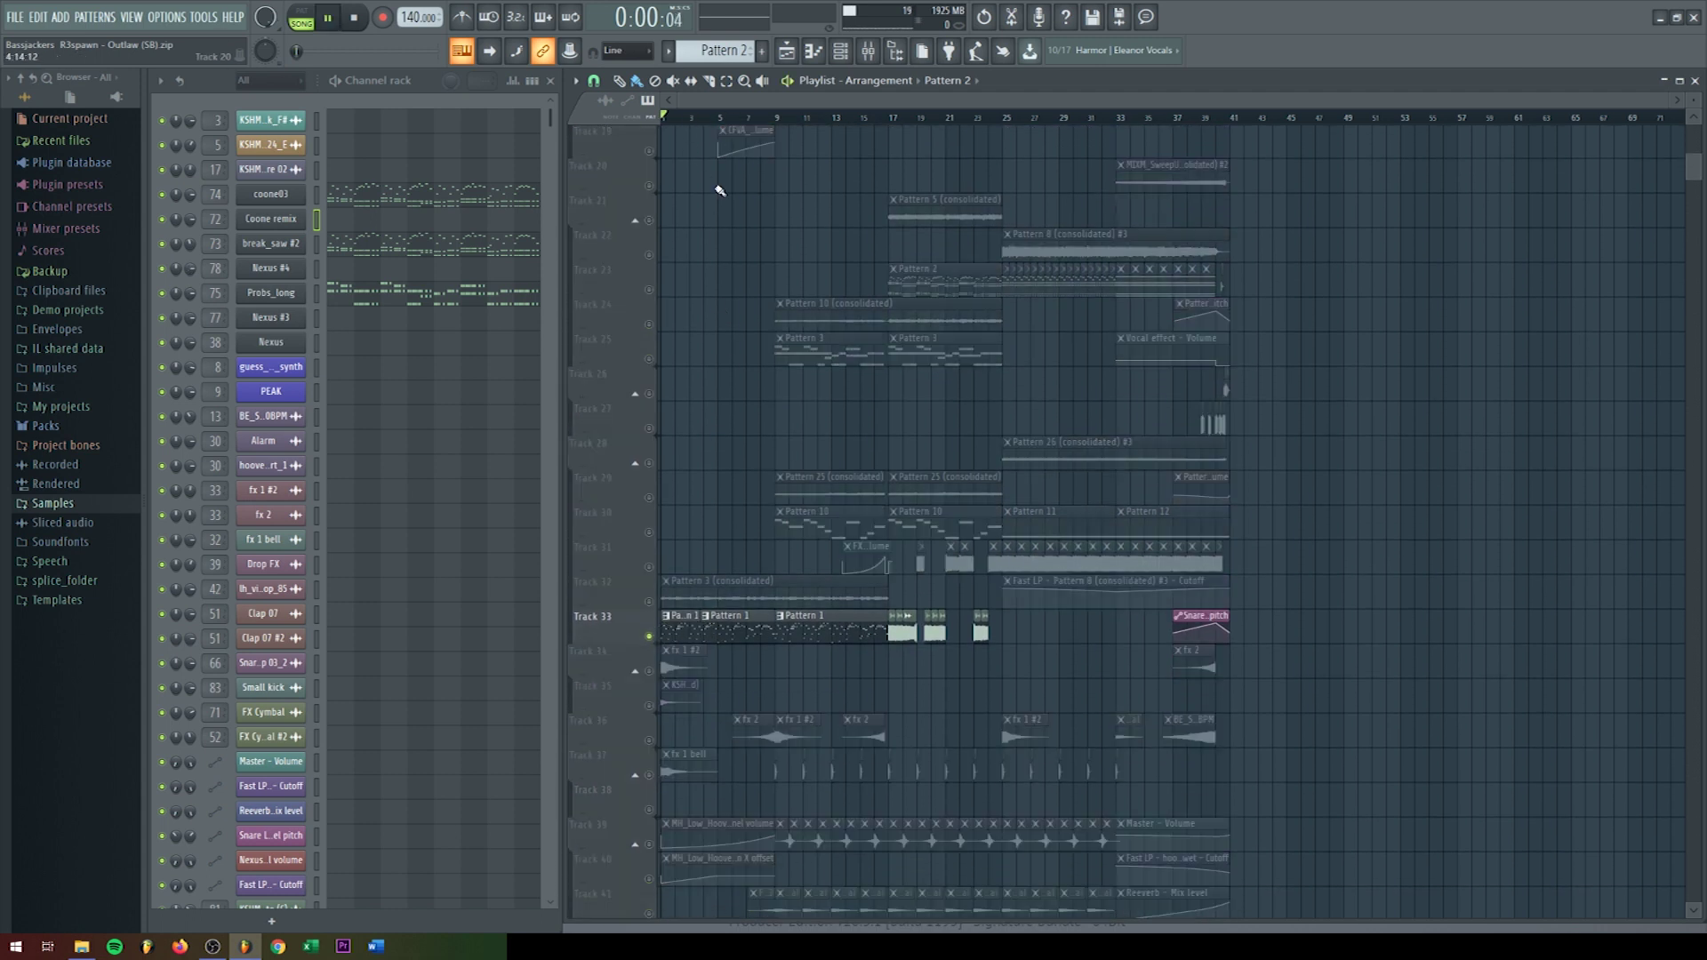
{"action": "left_click", "coordinate": [868, 50]}
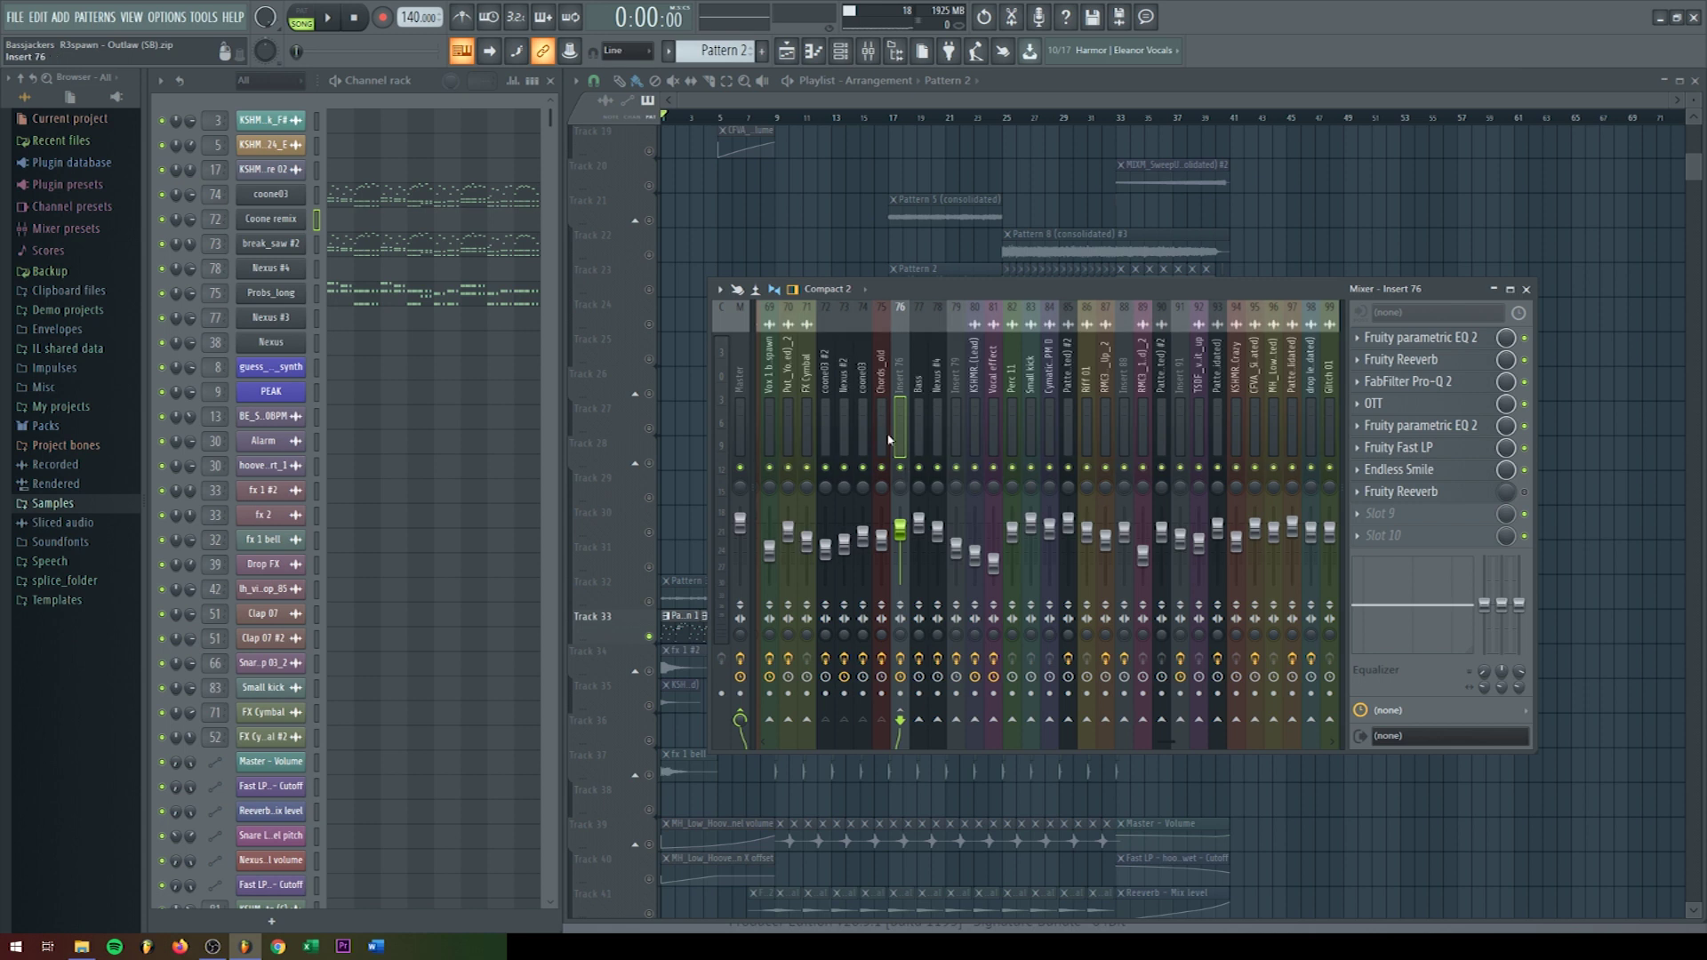
{"action": "key", "text": "space"}
{"action": "key", "text": "F9"}
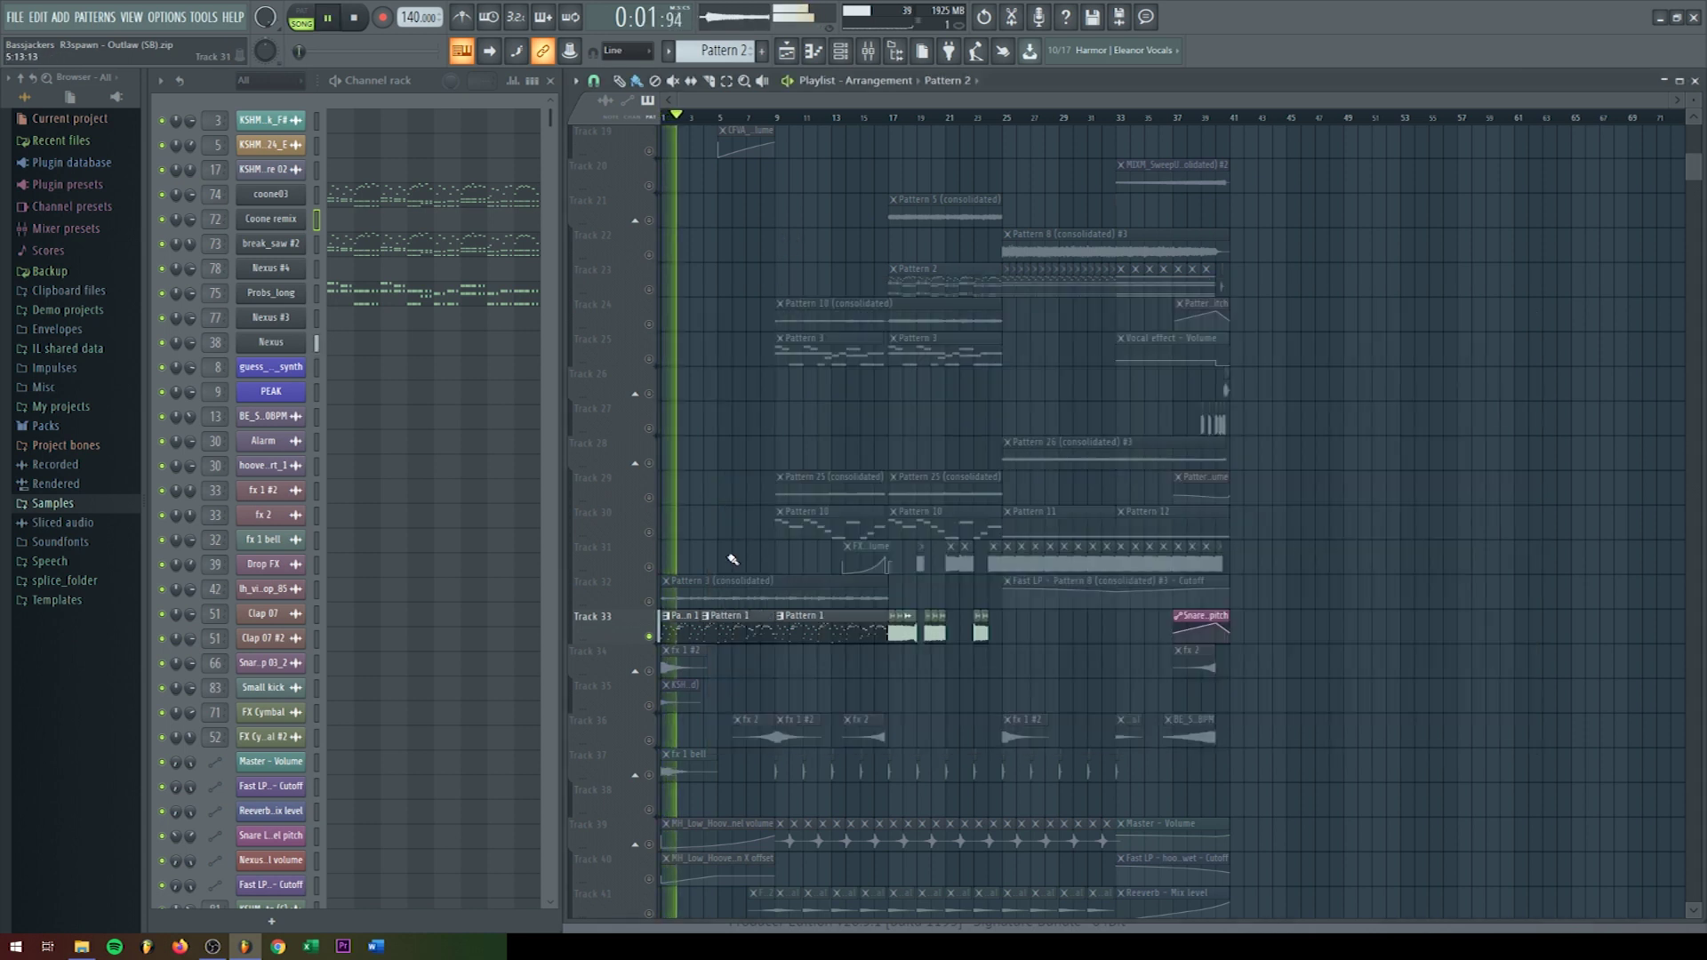
Step: Switch to Pattern 1, stop playback, and bring up Nexus with its FL Sun Pluck preset
{"action": "left_click", "coordinate": [687, 633]}
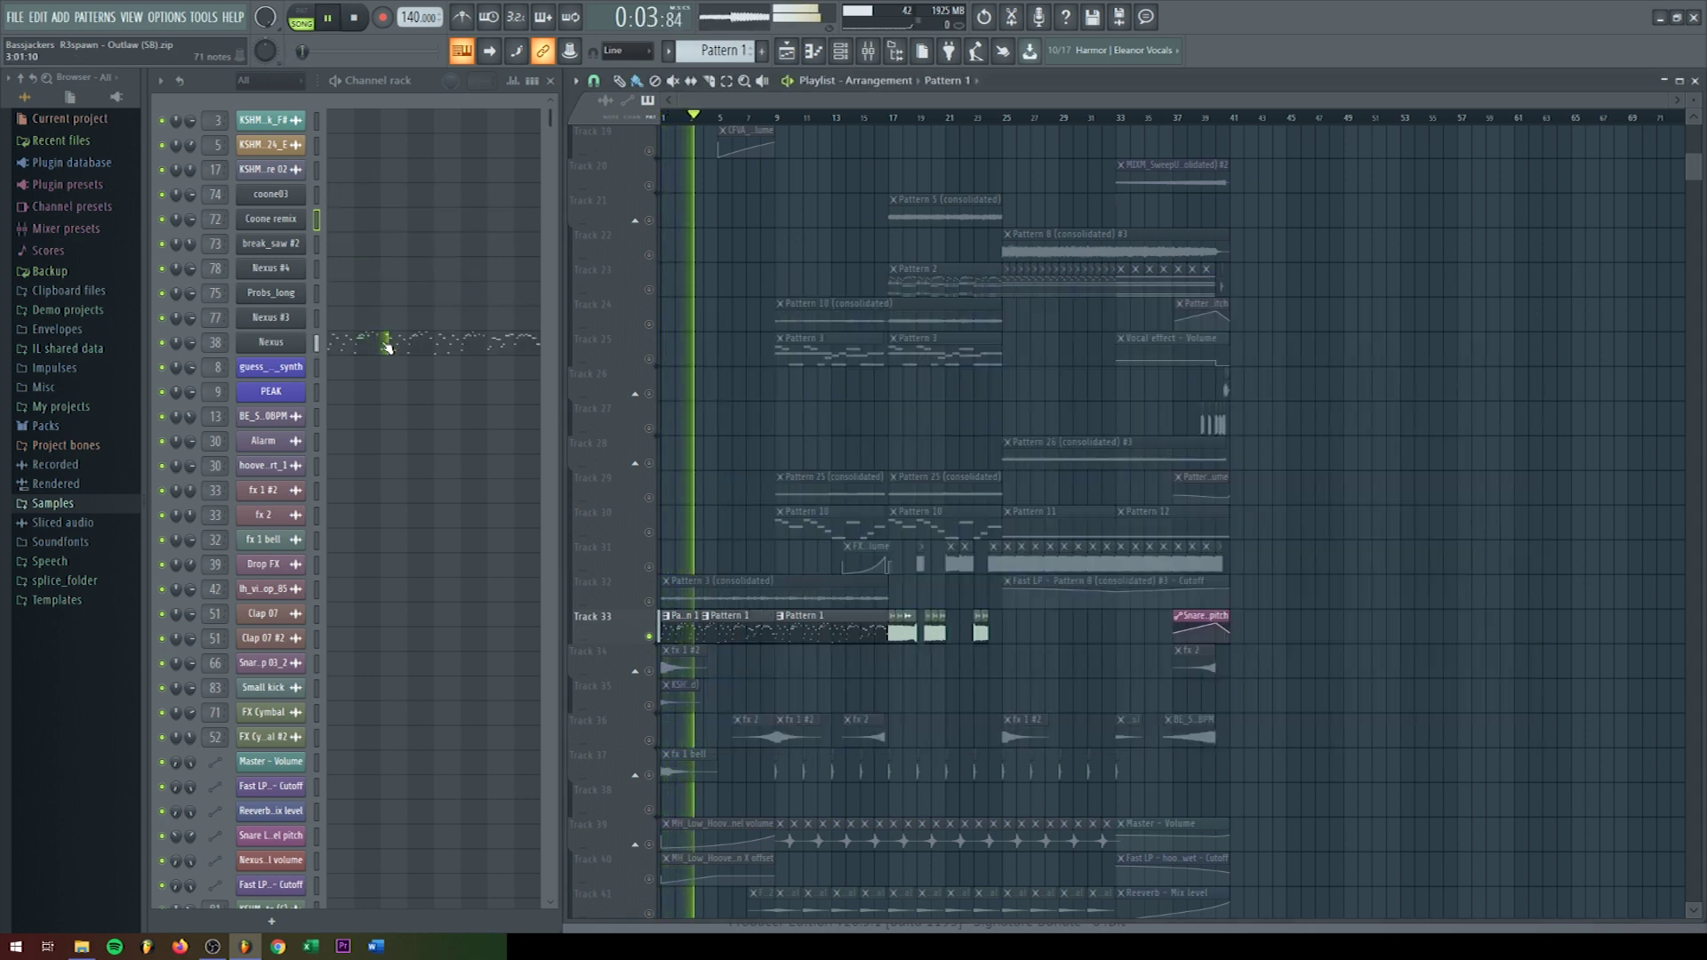
{"action": "key", "text": "space"}
{"action": "left_click", "coordinate": [279, 347]}
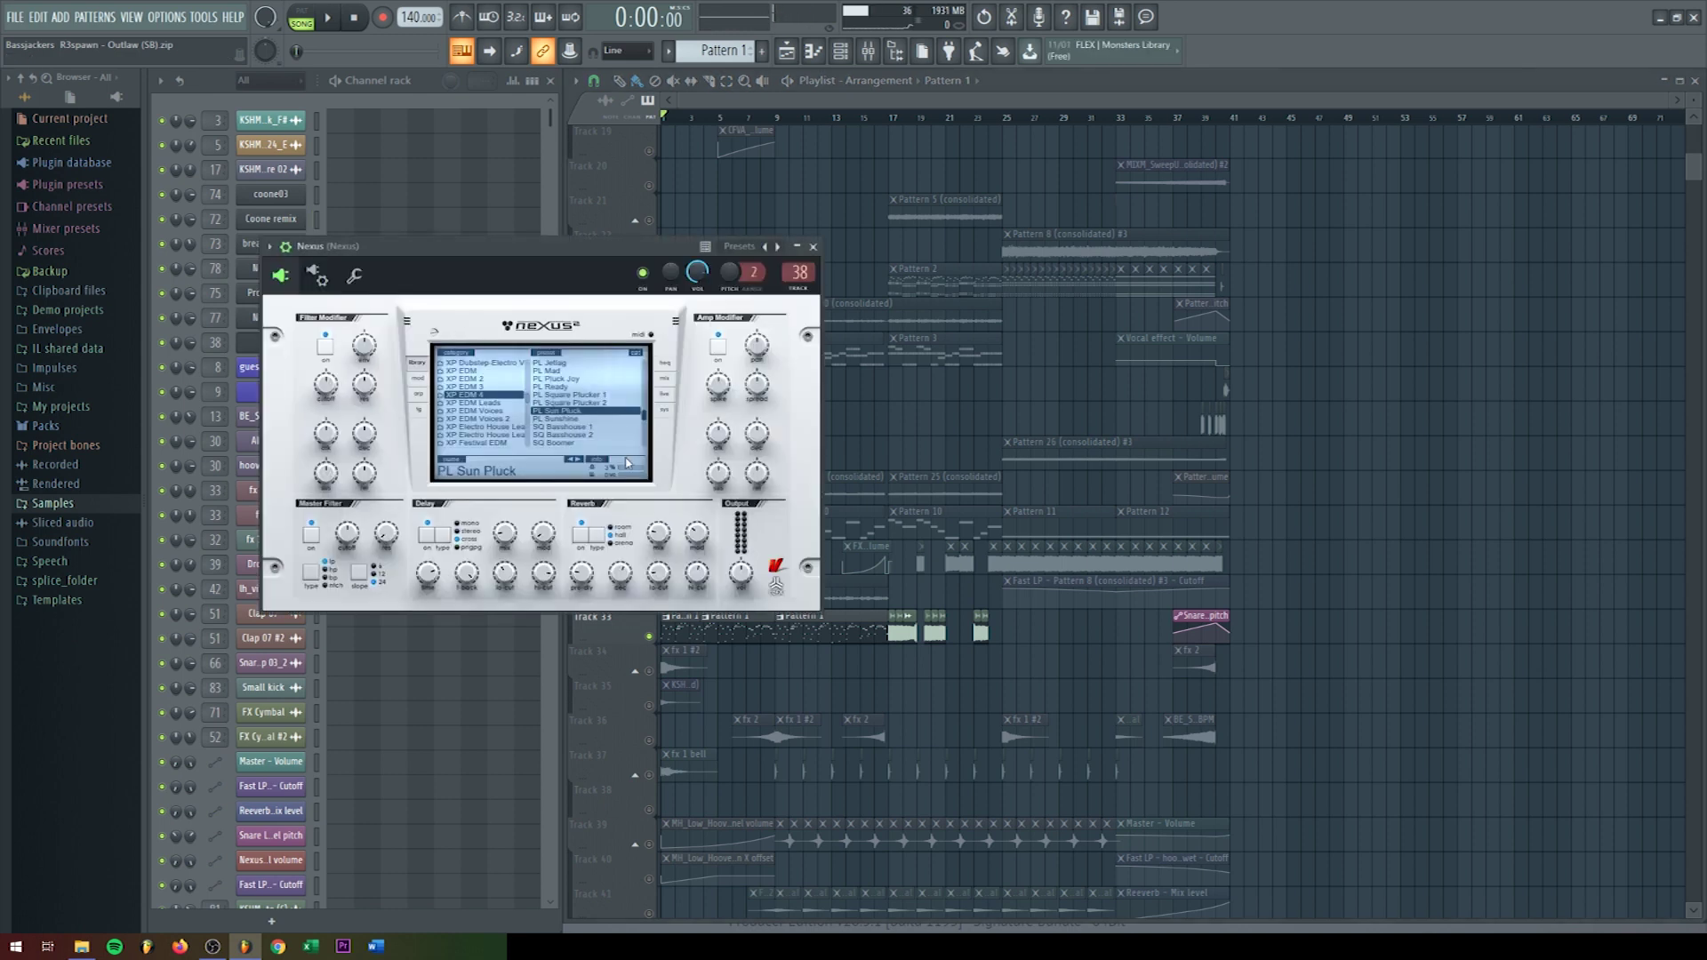
Step: Enable the Nexus master filter and, while playing, open FabFilter Pro-Q 2 on the Nexus insert
{"action": "left_click", "coordinate": [313, 534]}
{"action": "key", "text": "space"}
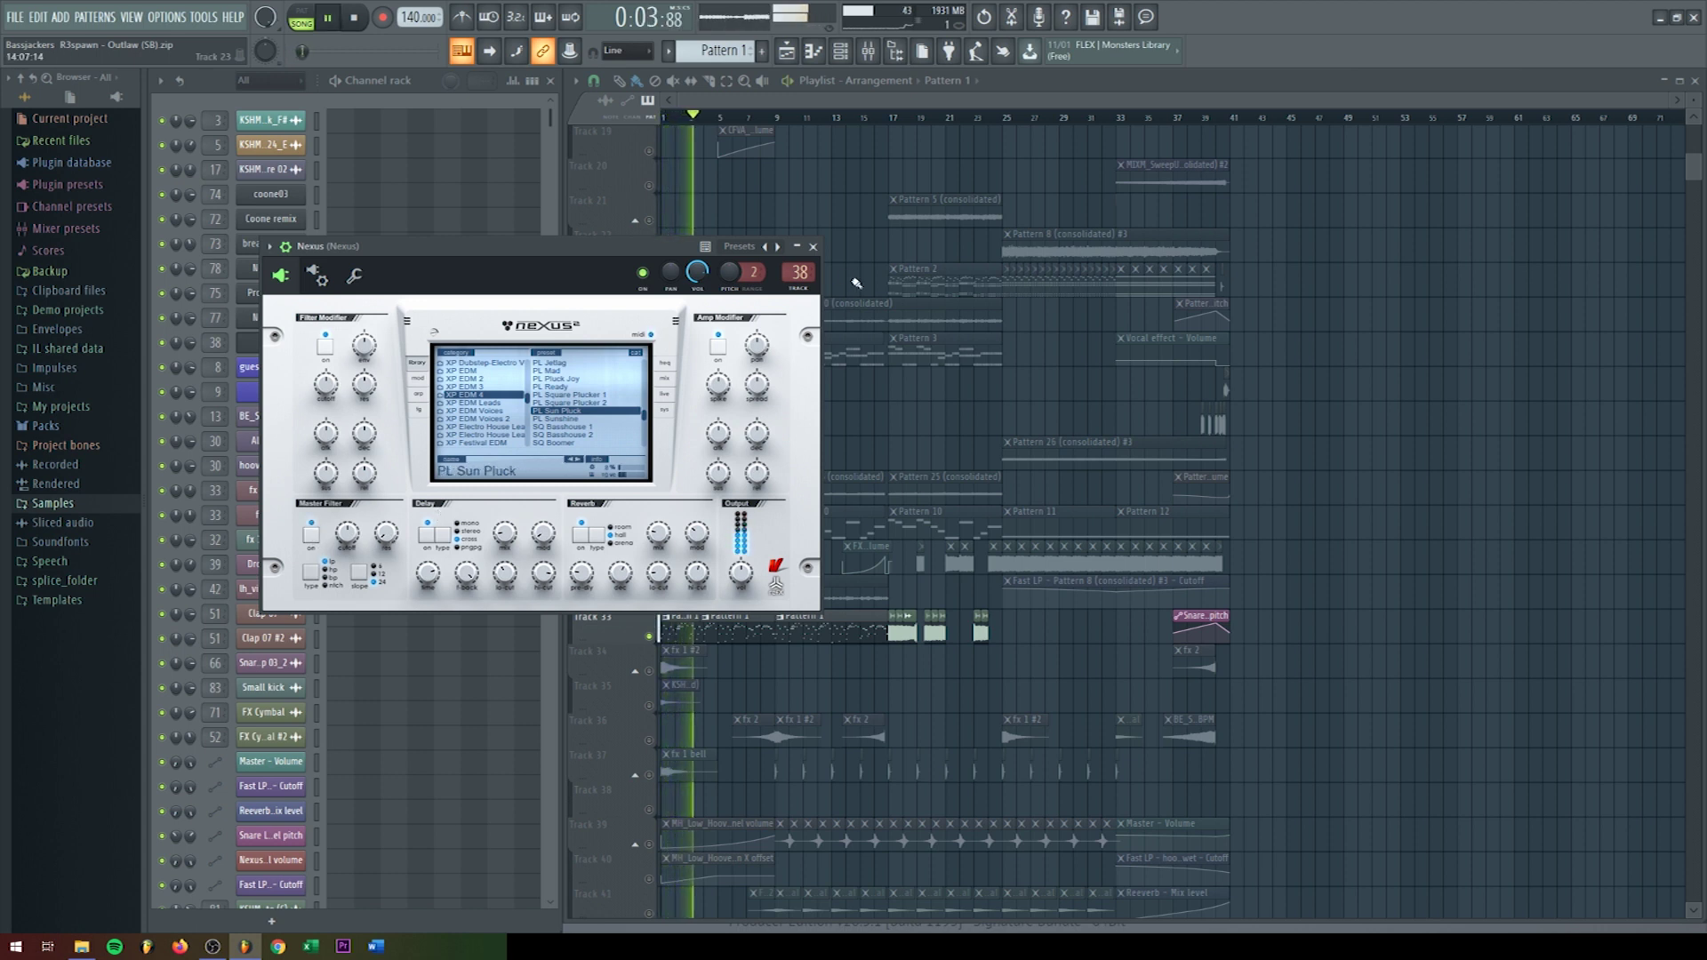
{"action": "left_click", "coordinate": [801, 273]}
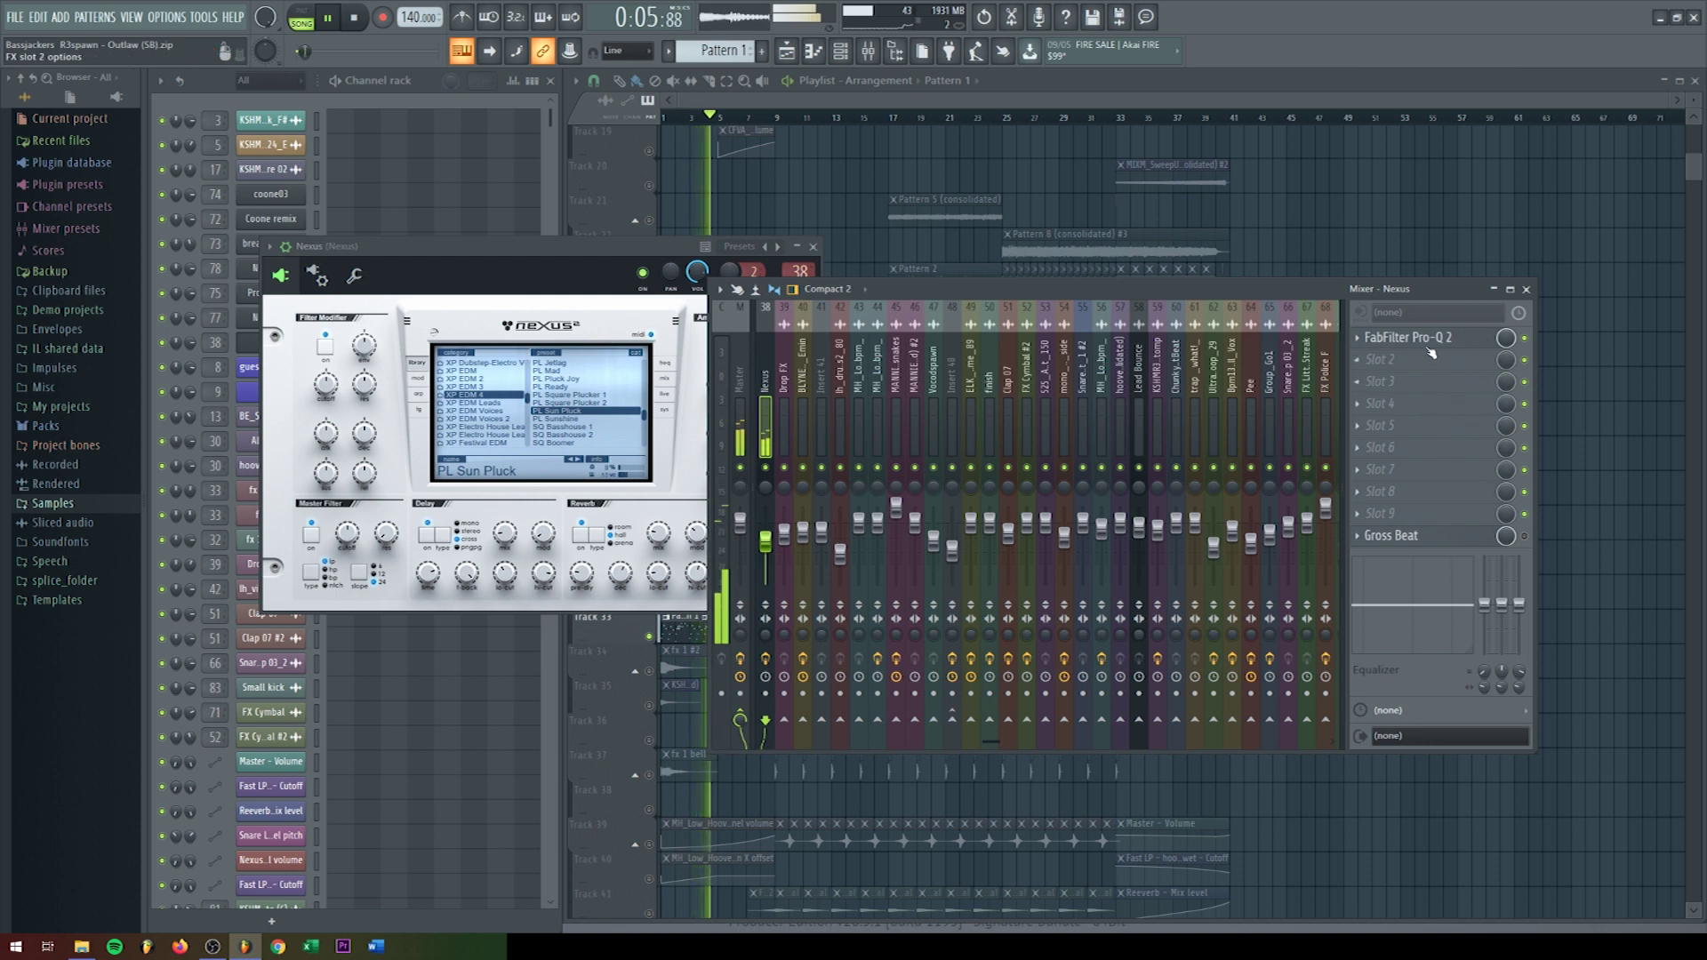
{"action": "left_click", "coordinate": [1414, 338]}
Step: Return to the playlist, stop playback, and bring the Nexus window back to the front
{"action": "left_click", "coordinate": [849, 190]}
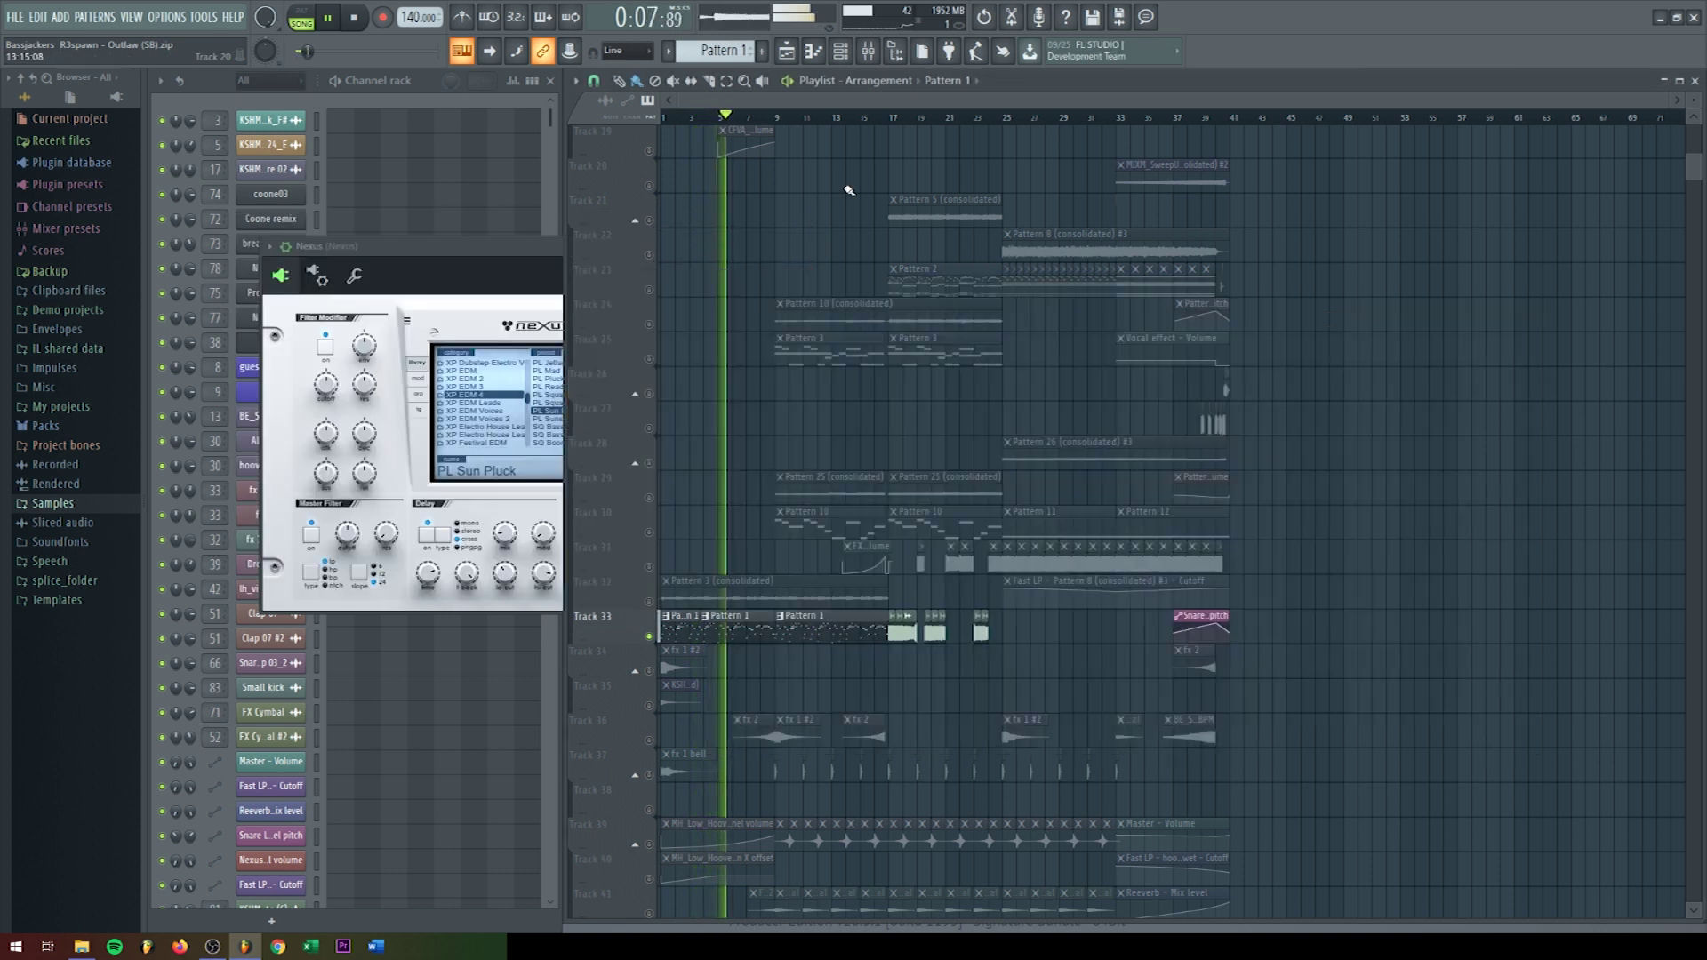
{"action": "key", "text": "space"}
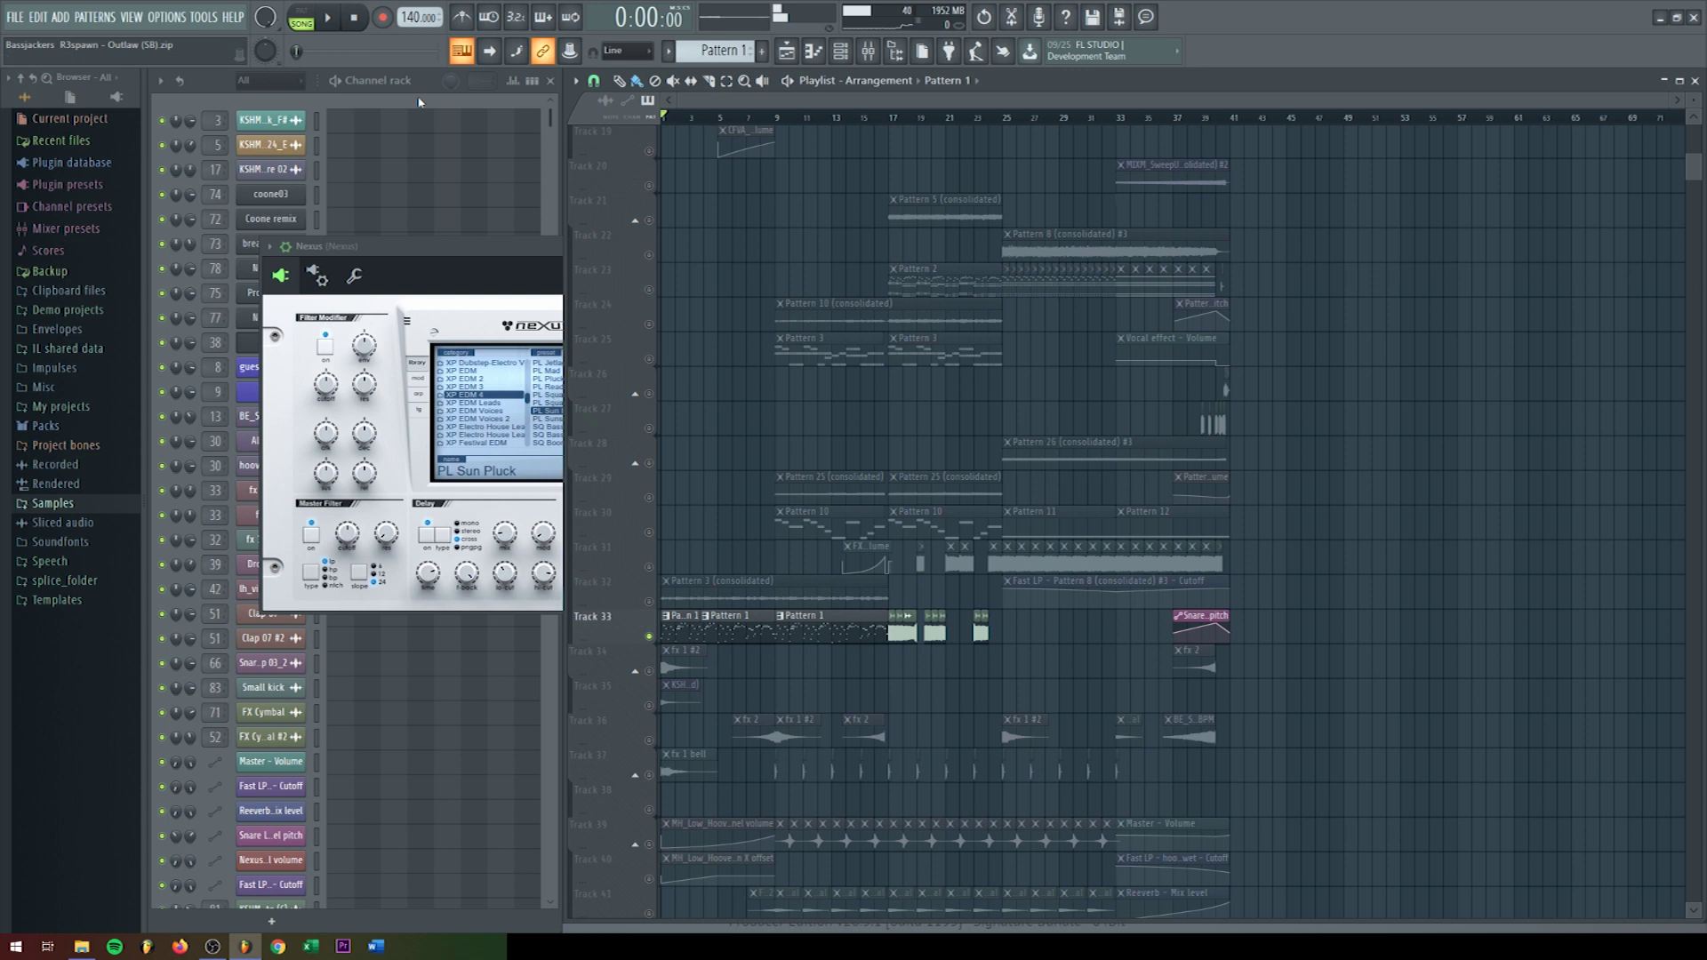
{"action": "left_click", "coordinate": [501, 259]}
Step: Close Nexus, unsolo Track 33 and mute it, then stop playback at 0:00:00
{"action": "left_click", "coordinate": [815, 255]}
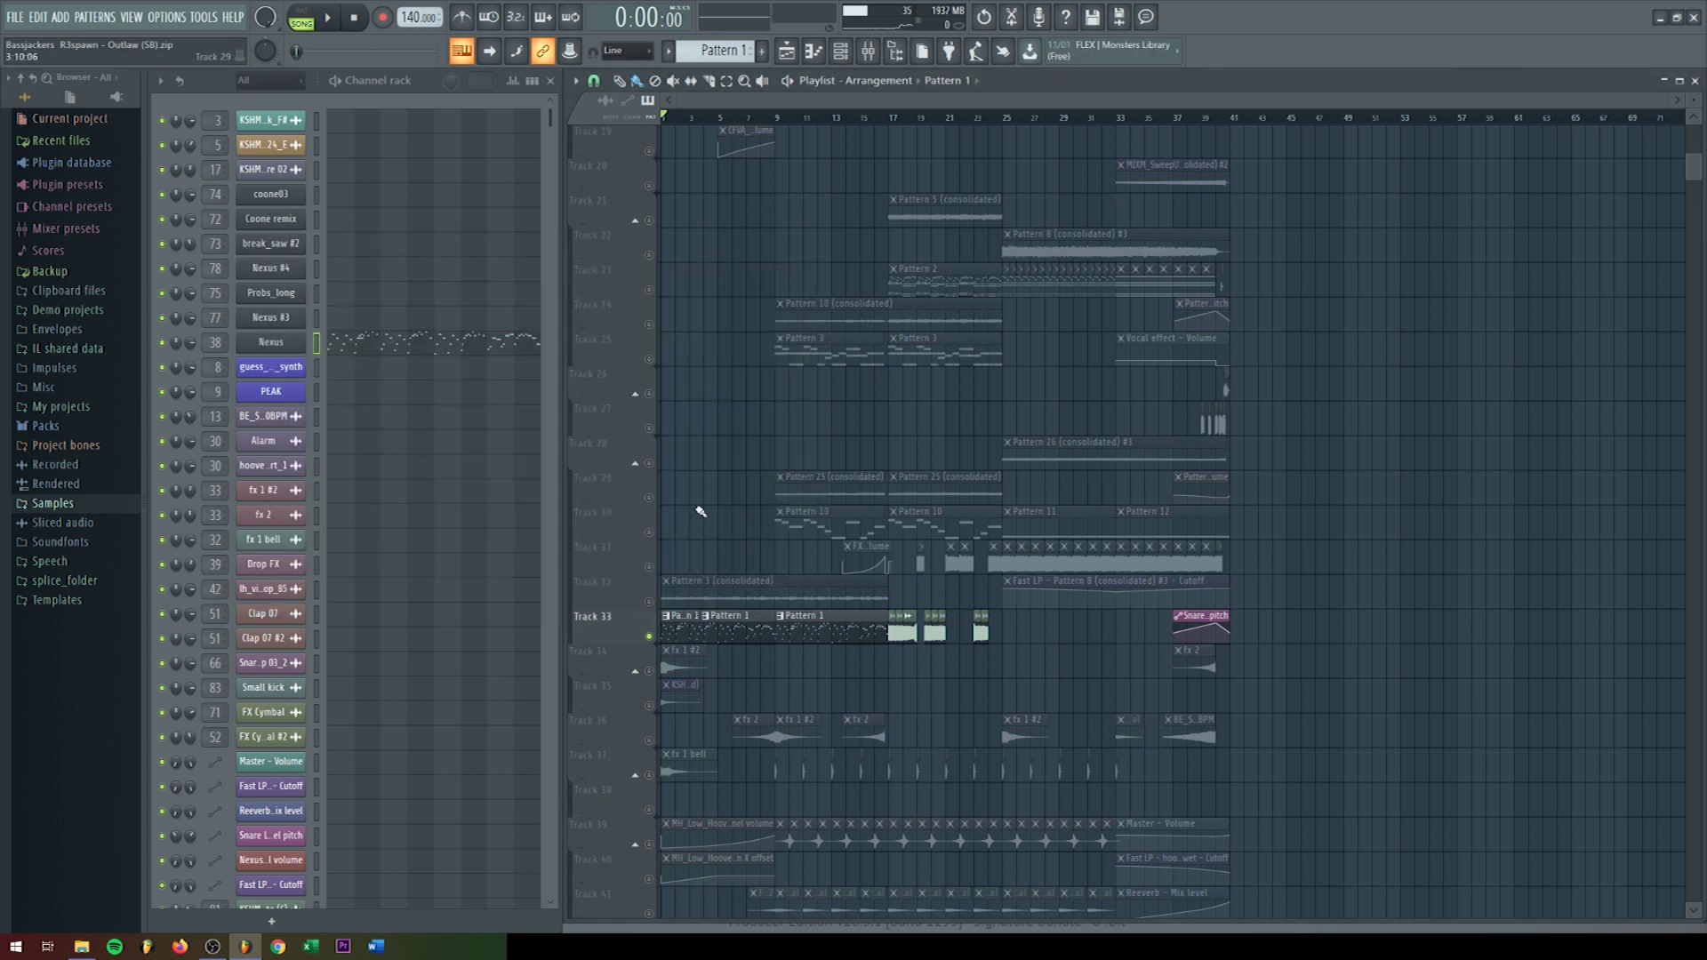
{"action": "scroll", "coordinate": [701, 512], "scroll_direction": "down", "scroll_amount": 5}
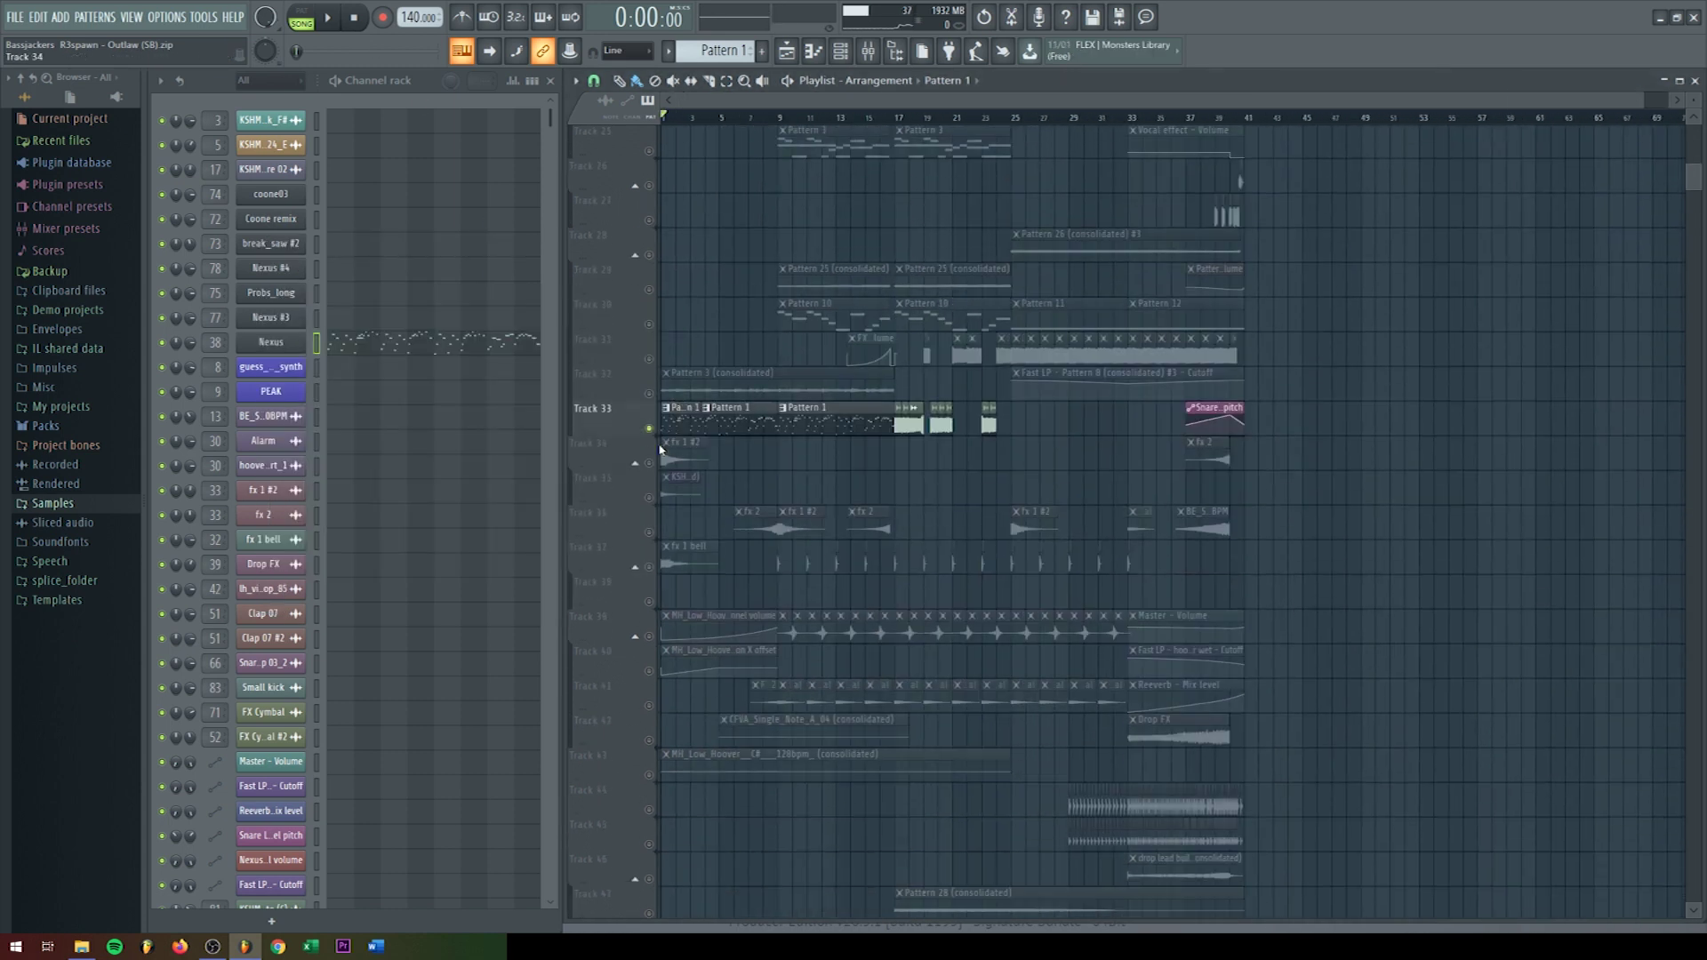
{"action": "right_click", "coordinate": [651, 431]}
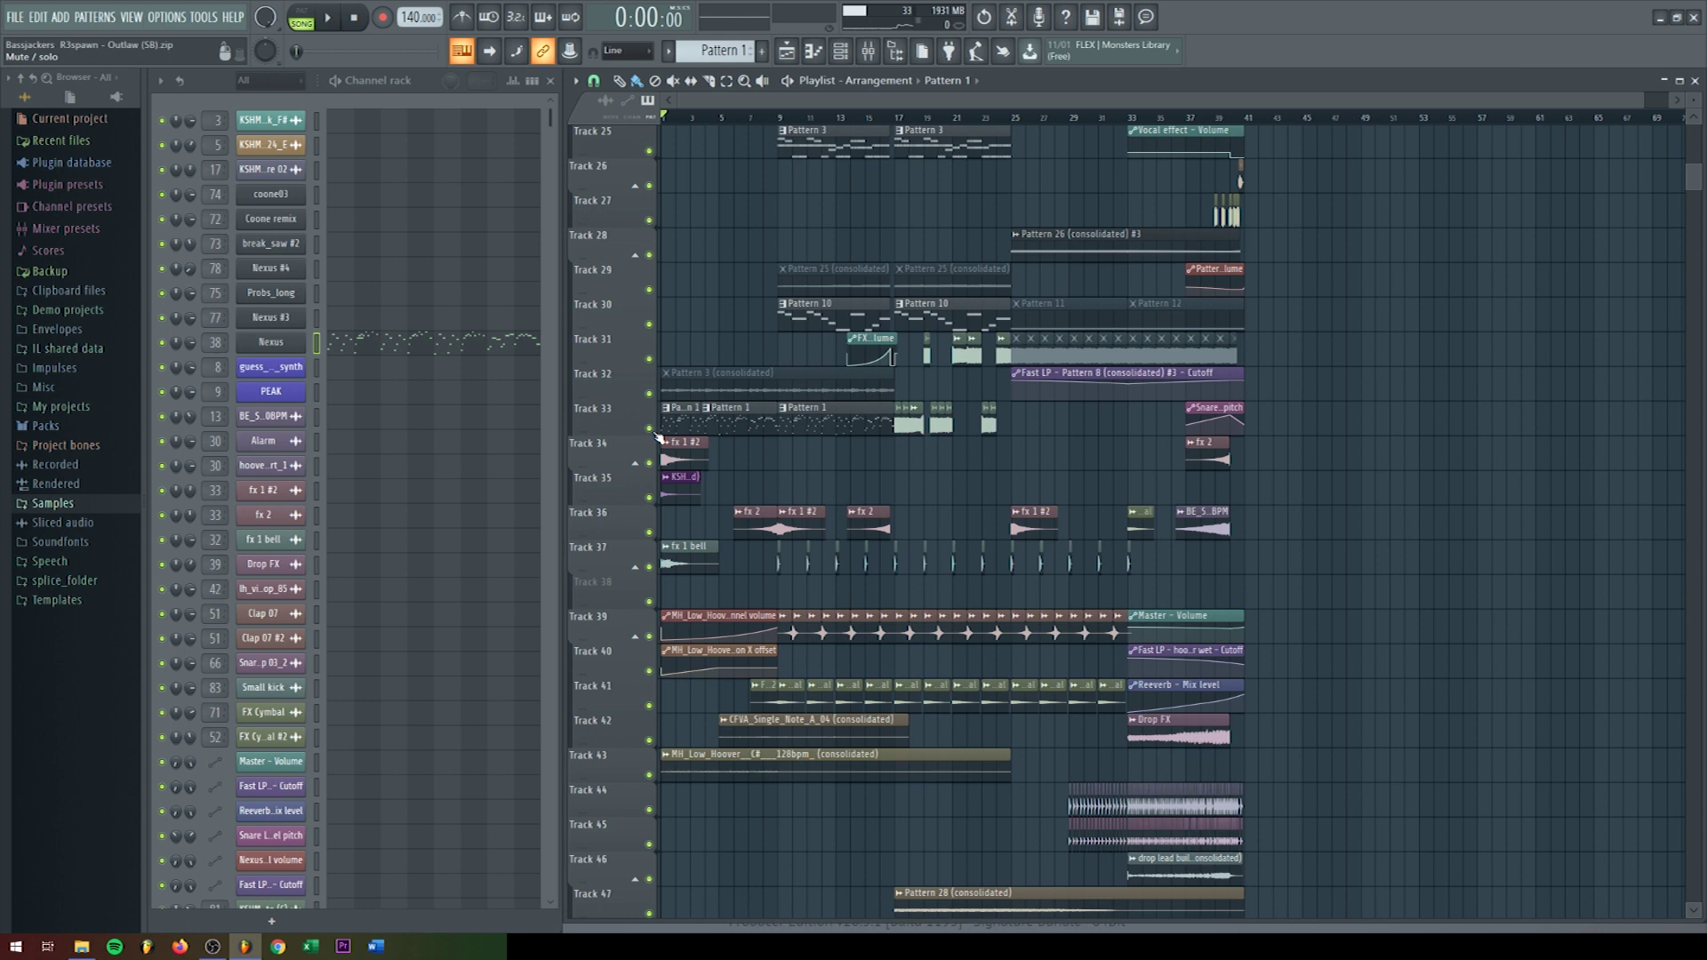
{"action": "left_click", "coordinate": [649, 427]}
{"action": "scroll", "coordinate": [716, 378], "scroll_direction": "up", "scroll_amount": 9}
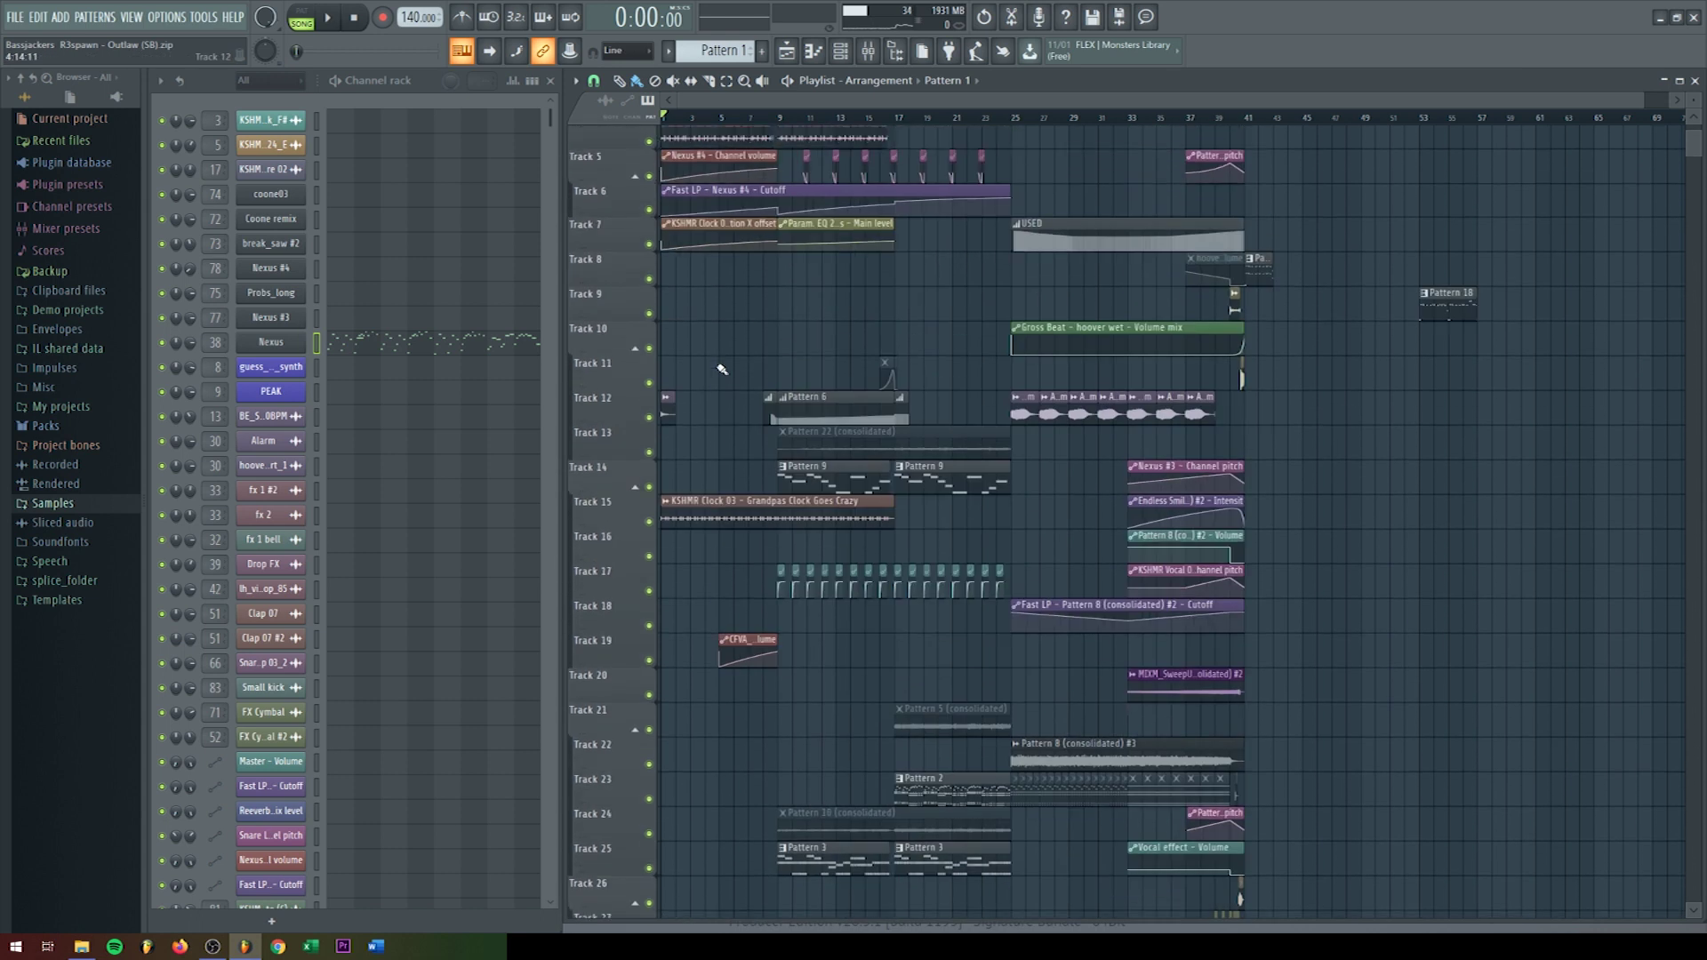
{"action": "scroll", "coordinate": [722, 369], "scroll_direction": "down", "scroll_amount": 7}
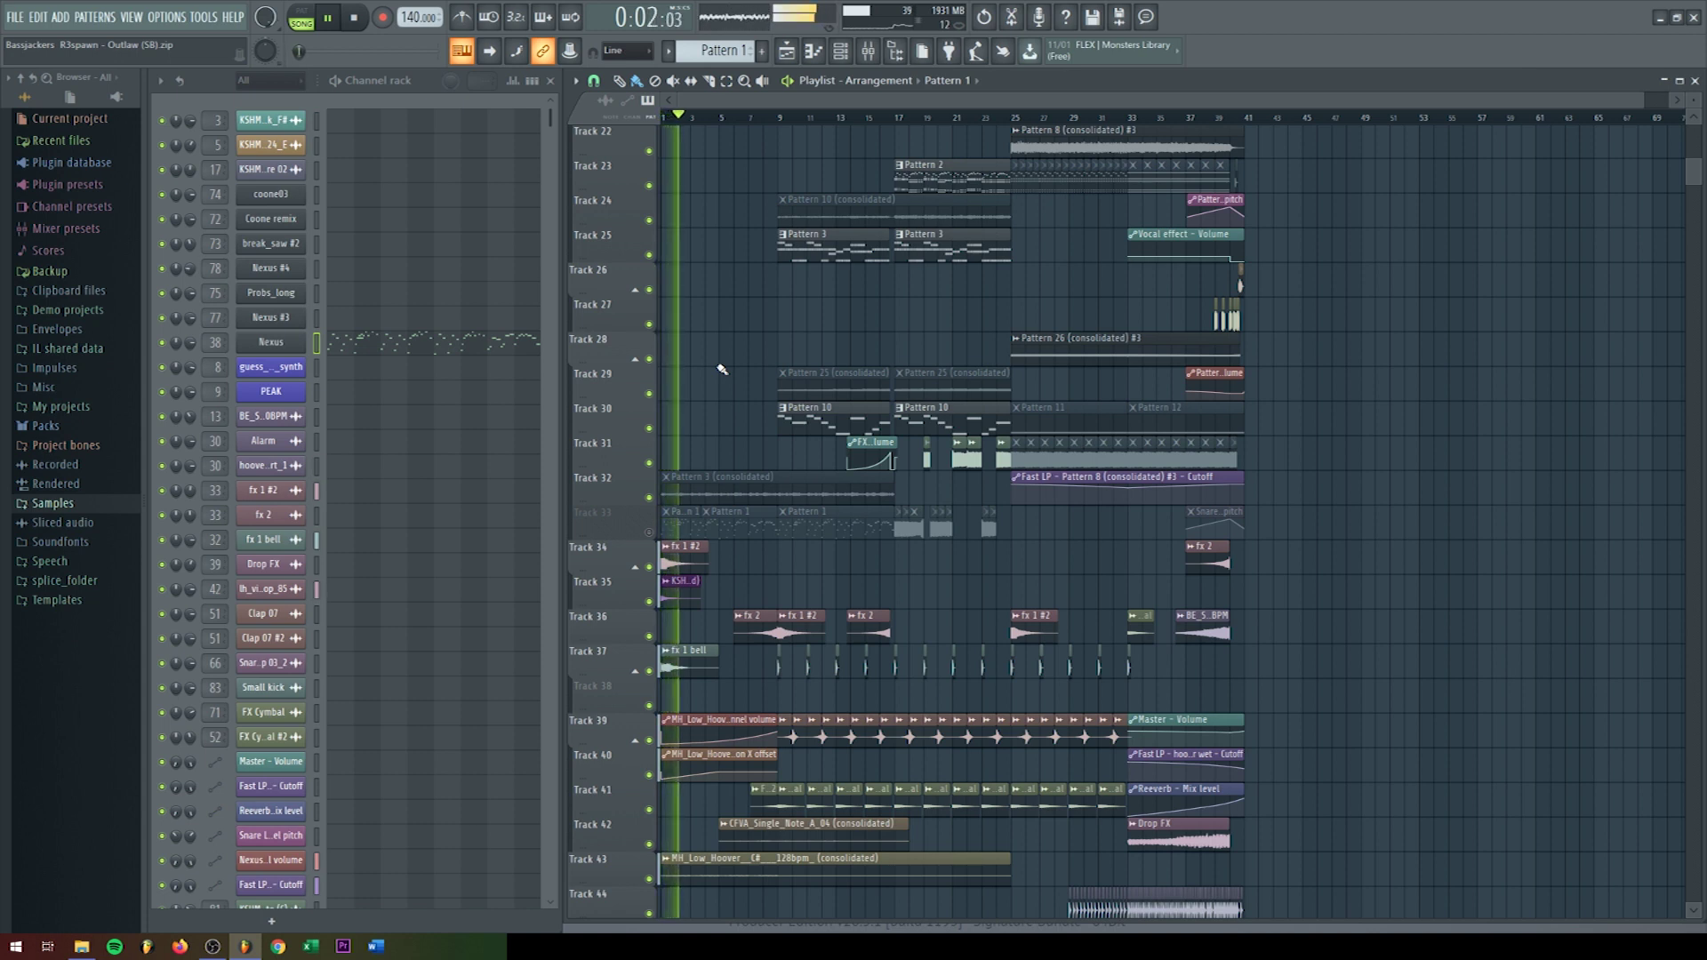
{"action": "scroll", "coordinate": [722, 369], "scroll_direction": "up", "scroll_amount": 2}
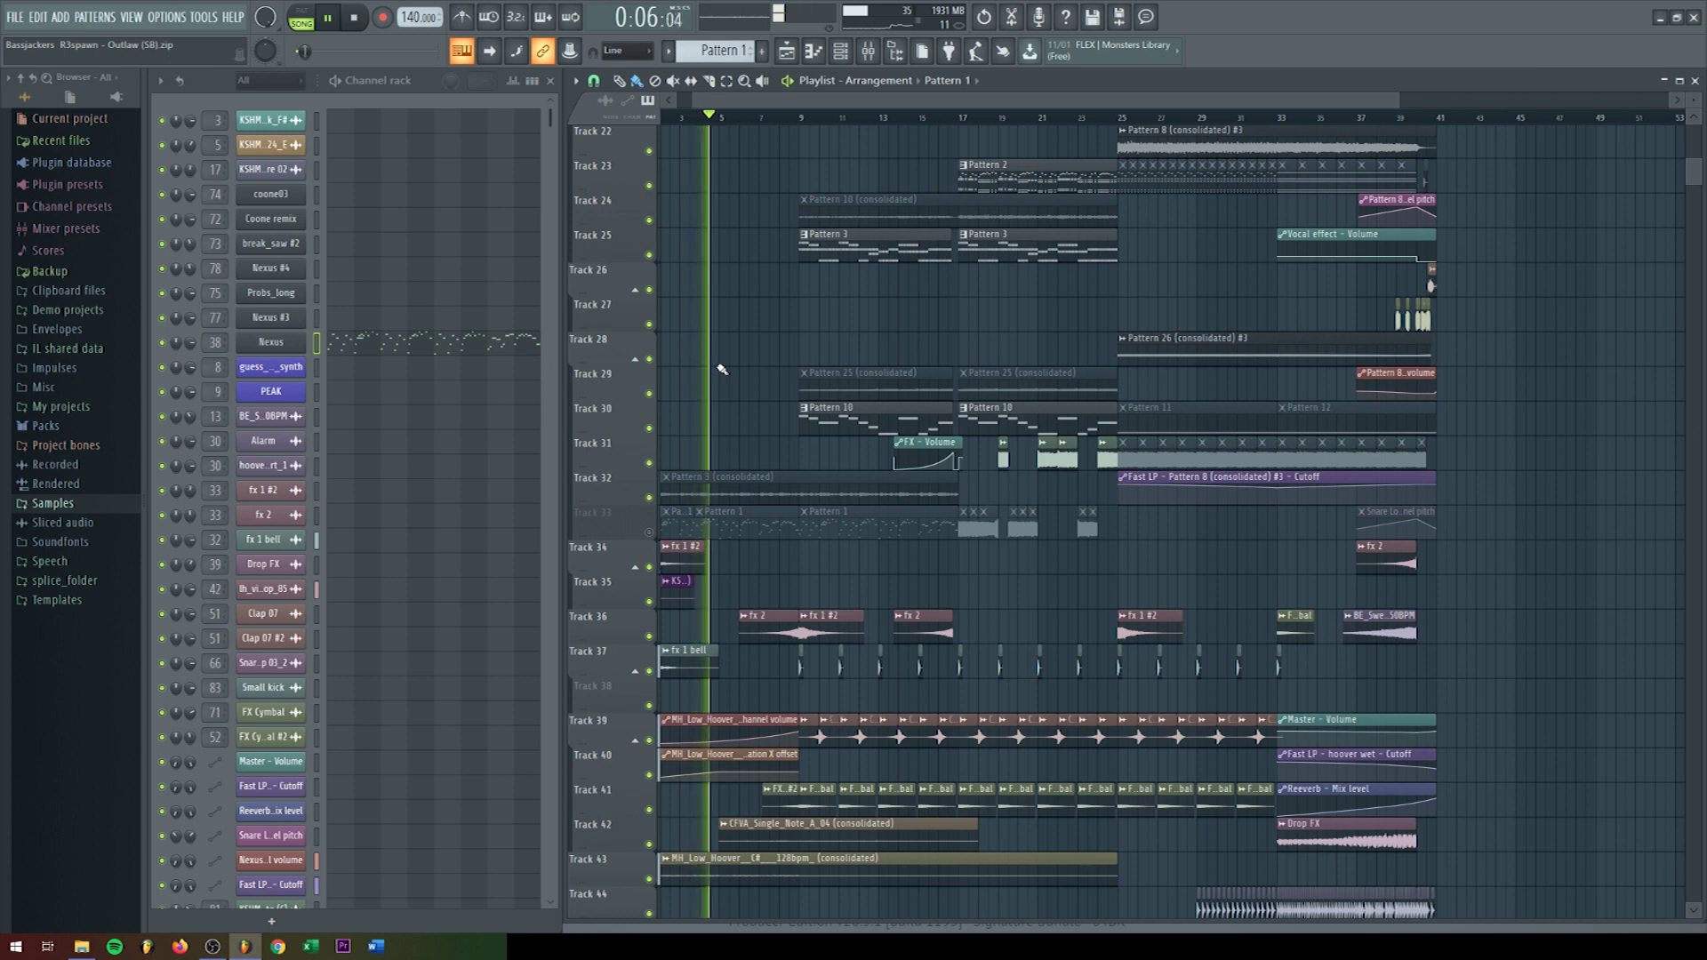
{"action": "scroll", "coordinate": [702, 414], "scroll_direction": "up", "scroll_amount": 1}
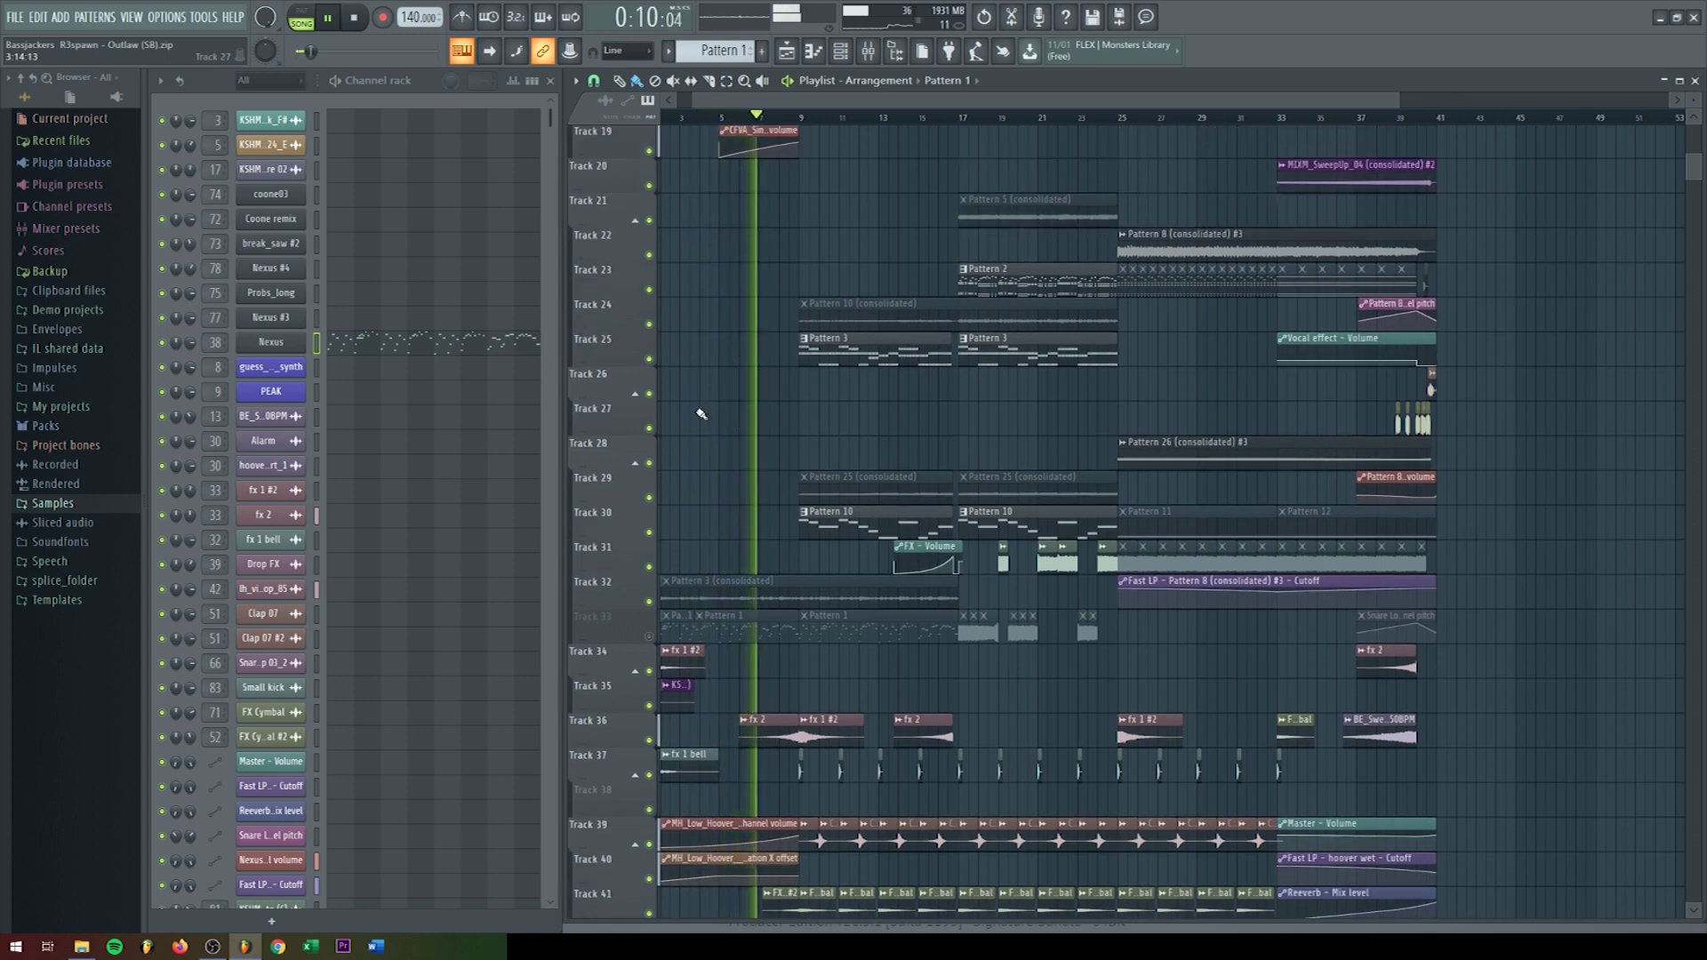
{"action": "scroll", "coordinate": [701, 415], "scroll_direction": "down", "scroll_amount": 2}
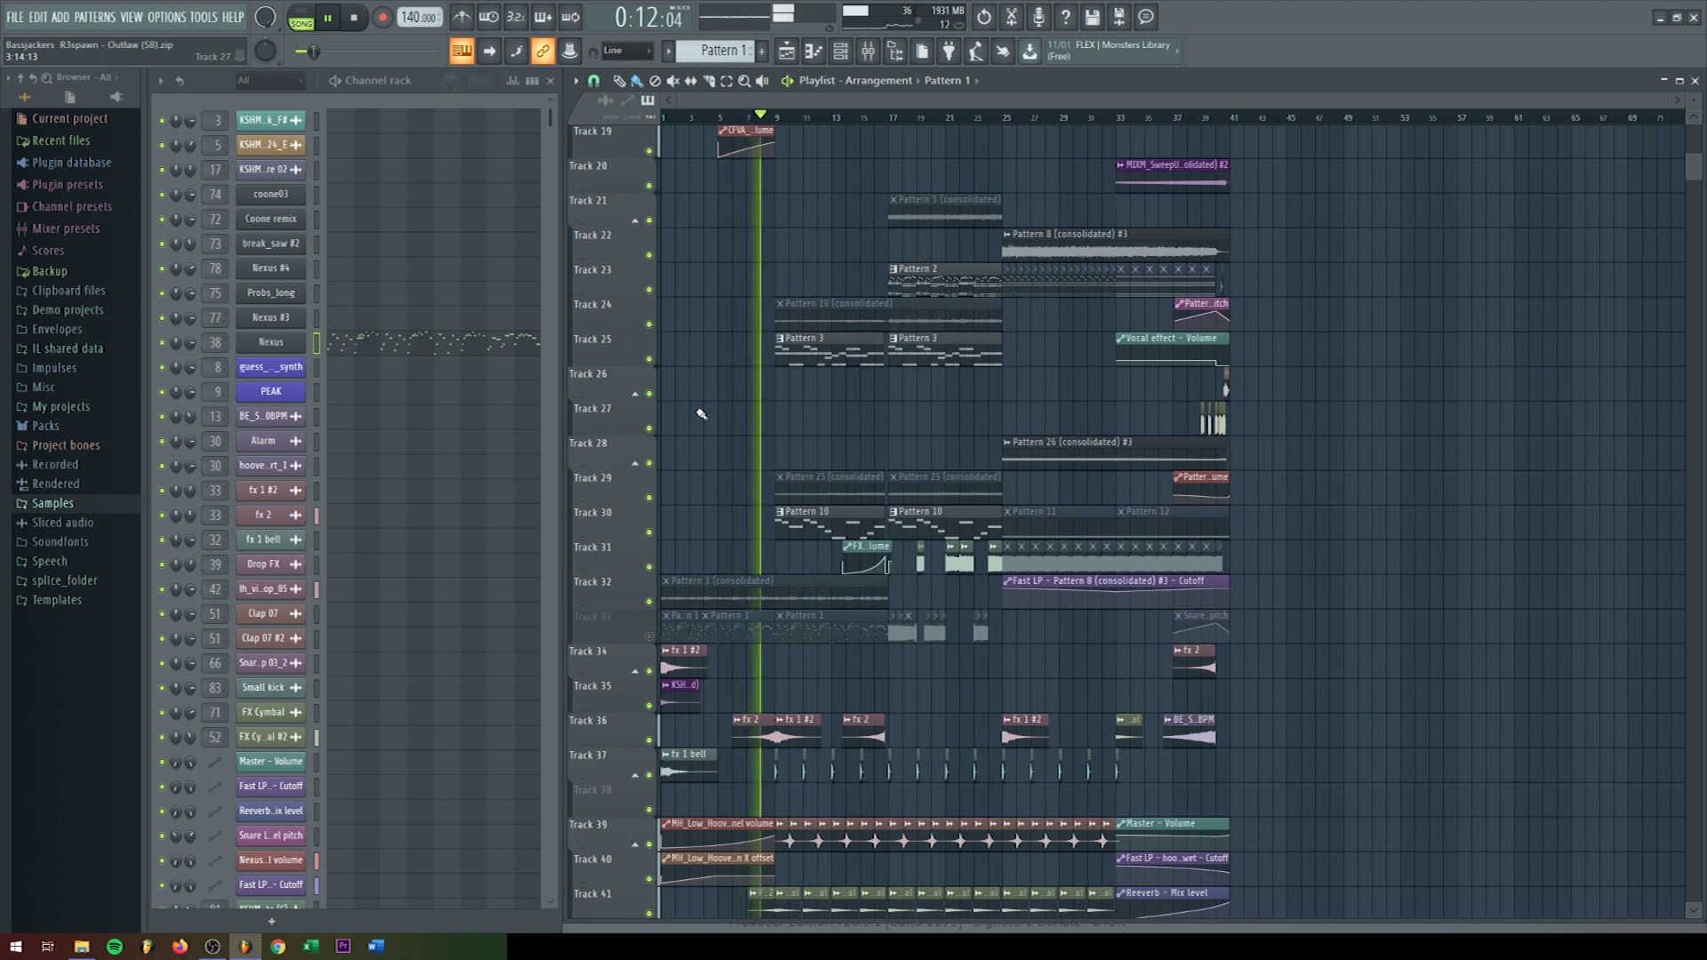
{"action": "key", "text": "space"}
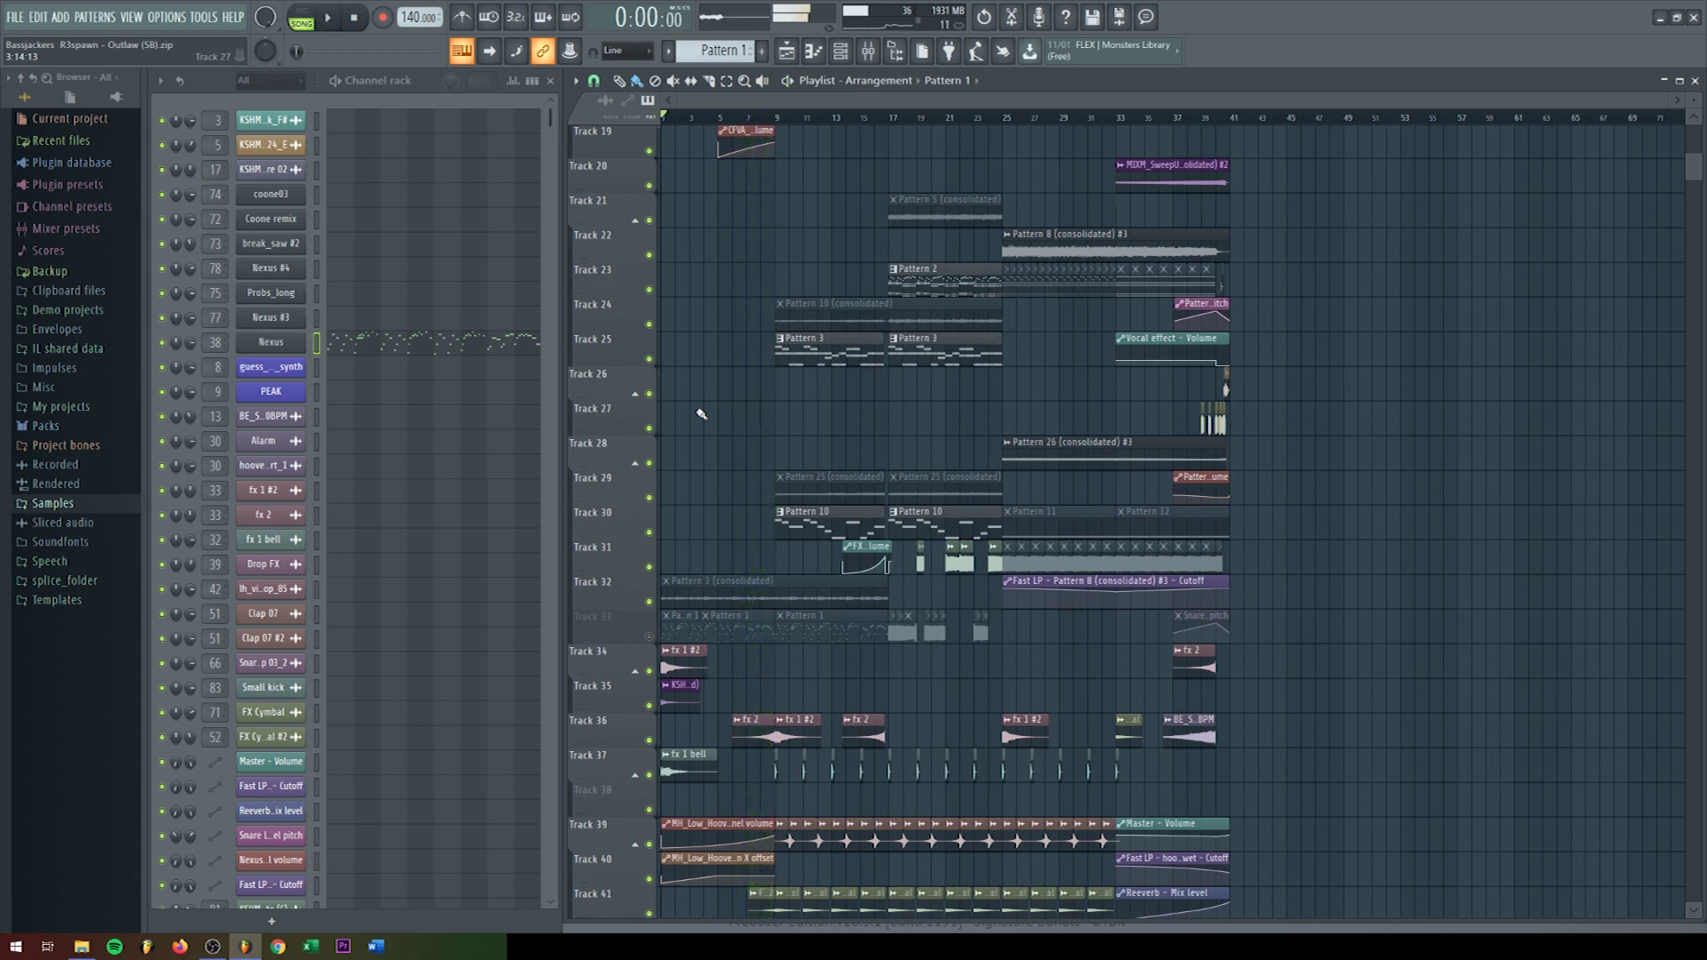
Step: Solo Track 33 for a short playback, then clear the solo
{"action": "right_click", "coordinate": [651, 637]}
{"action": "key", "text": "space"}
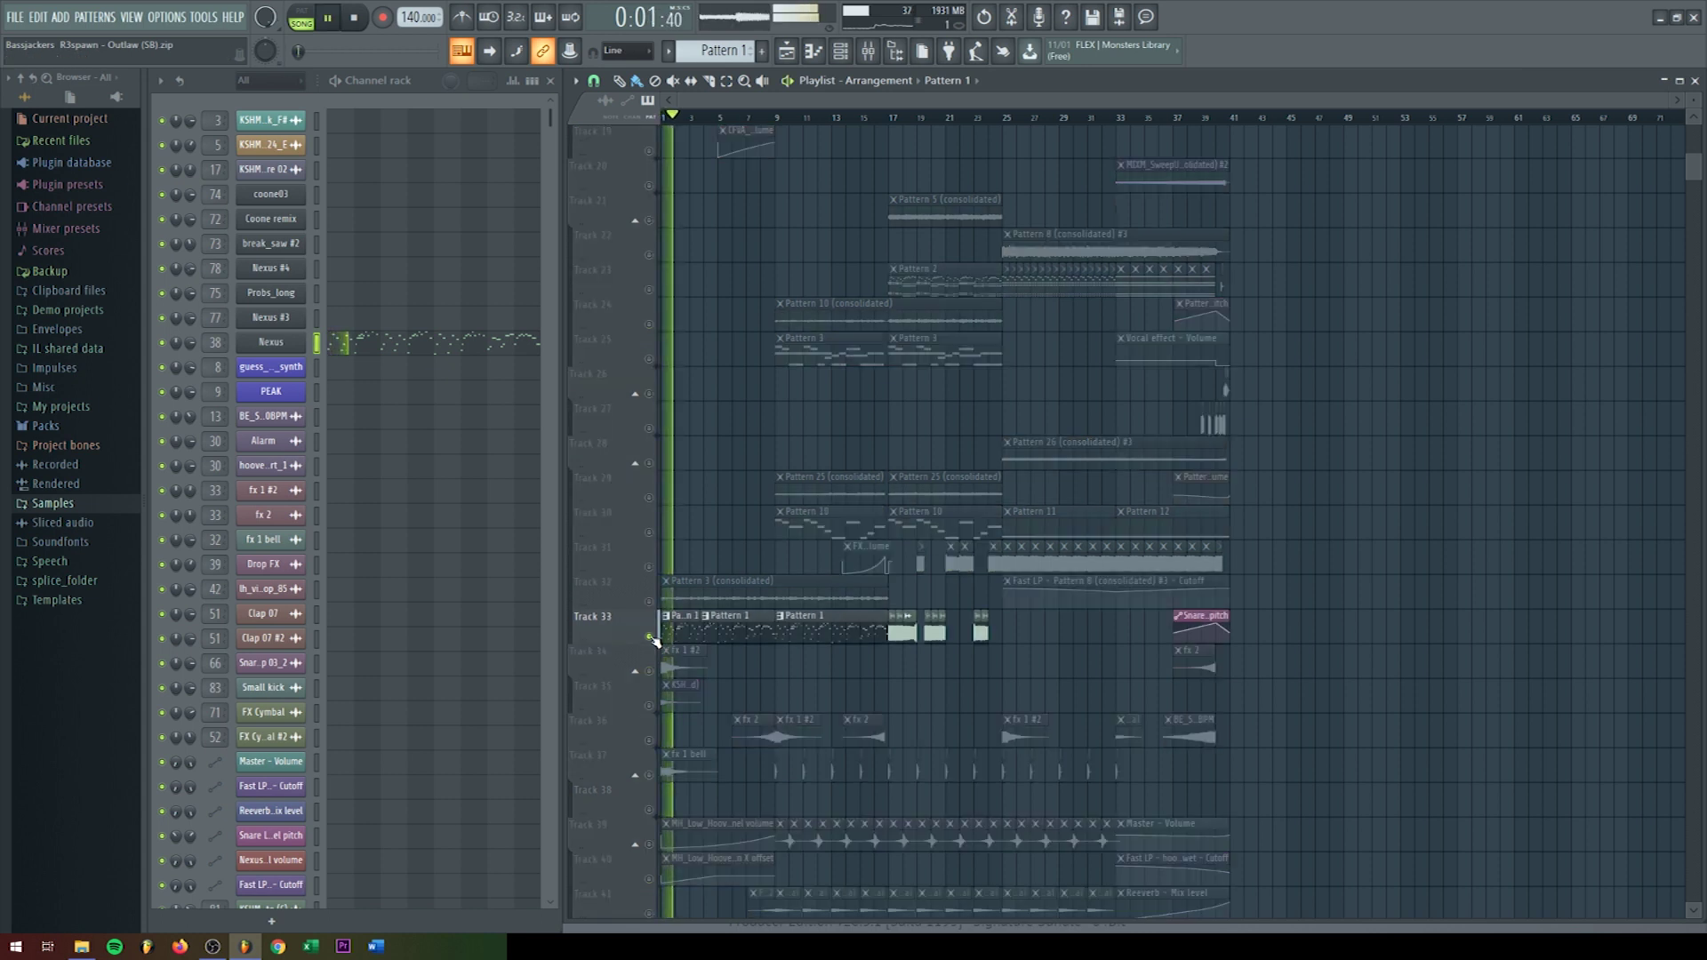
{"action": "key", "text": "space"}
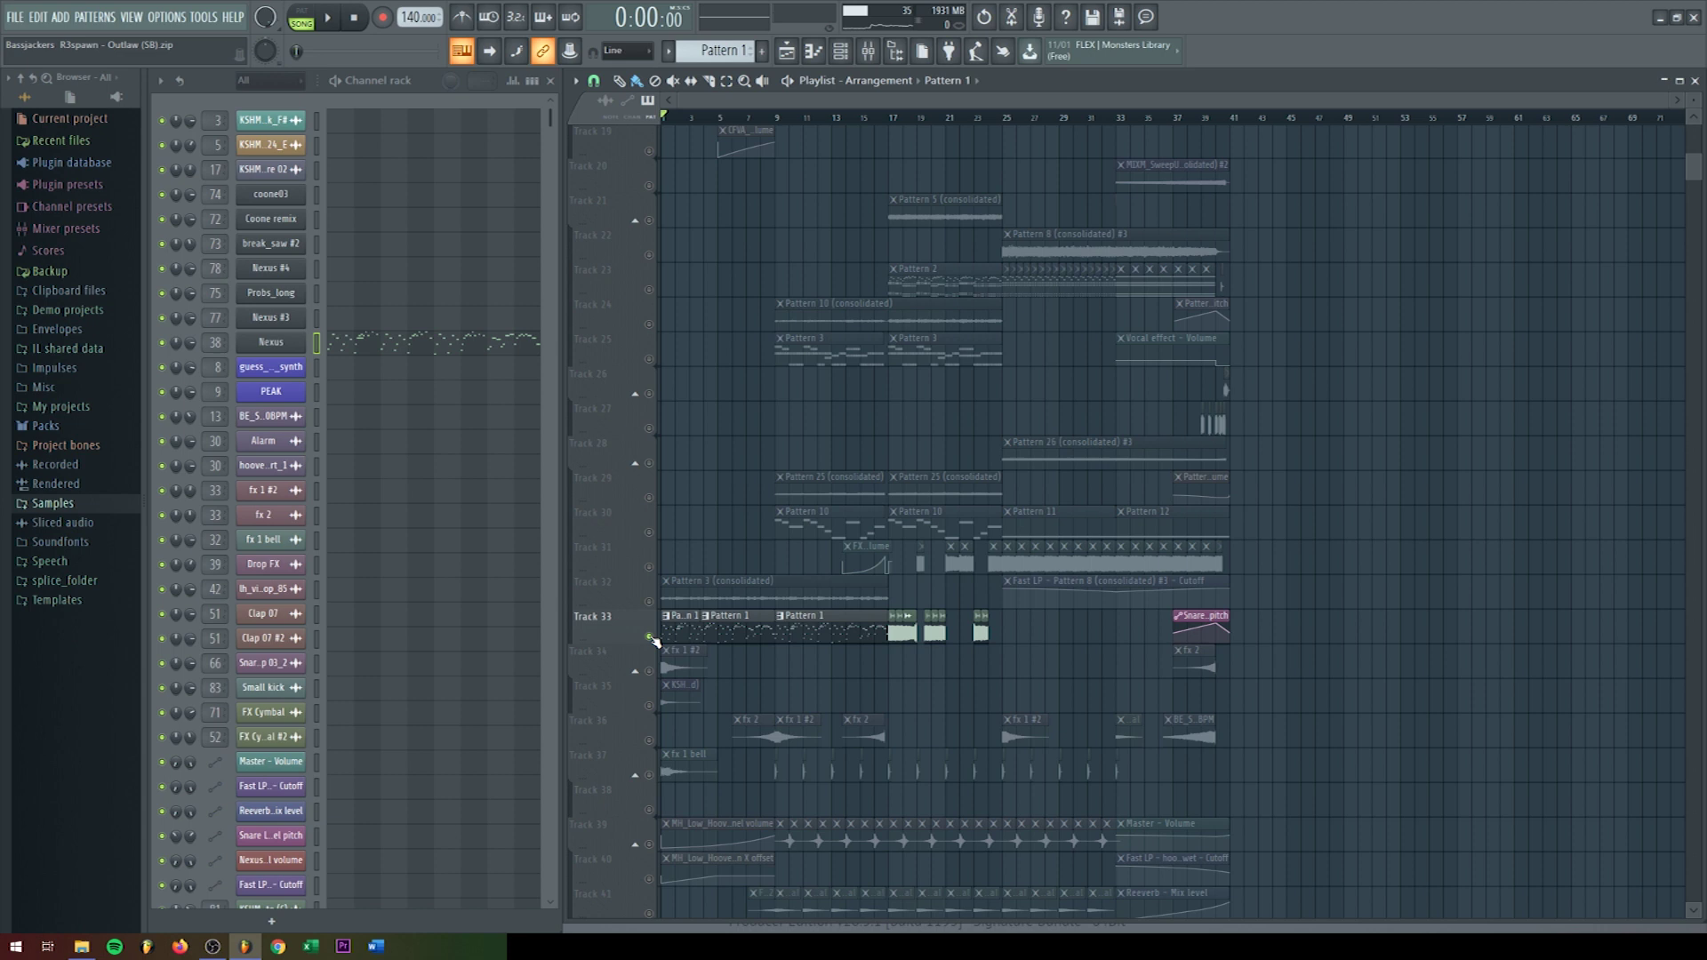
{"action": "right_click", "coordinate": [652, 637]}
{"action": "scroll", "coordinate": [819, 286], "scroll_direction": "up", "scroll_amount": 6}
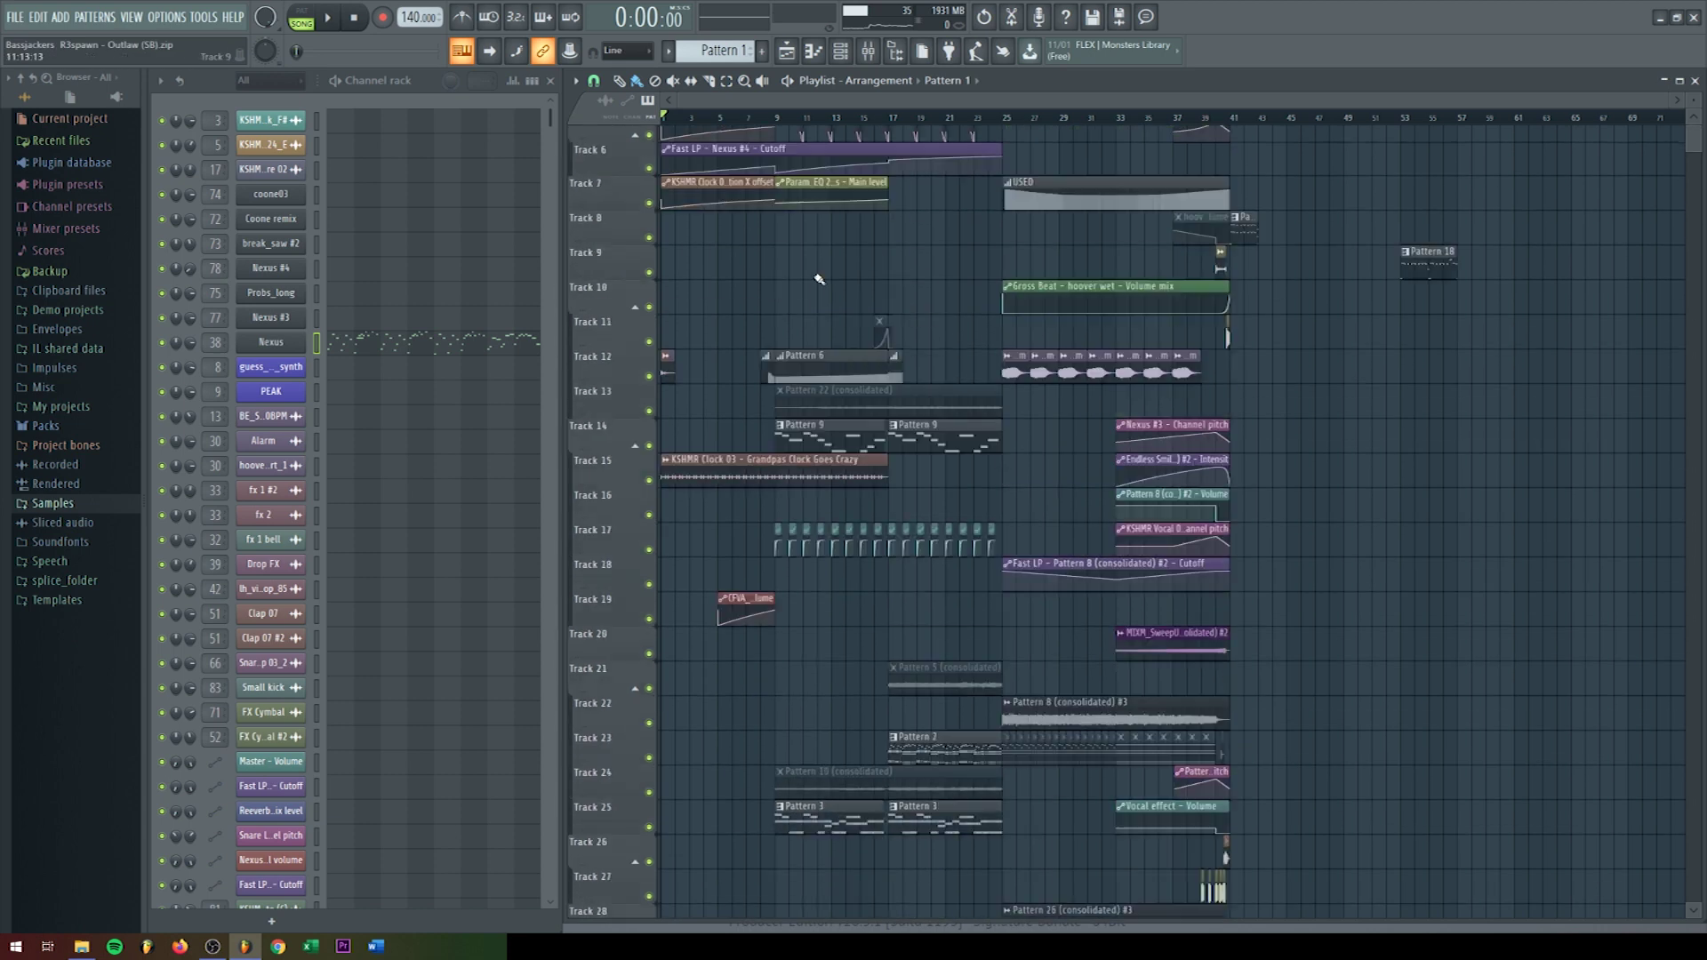
Step: Solo Track 4 and, during playback, unmute Tracks 12, 32, 35, 37, 42, 43, 41 and 36
{"action": "right_click", "coordinate": [651, 257]}
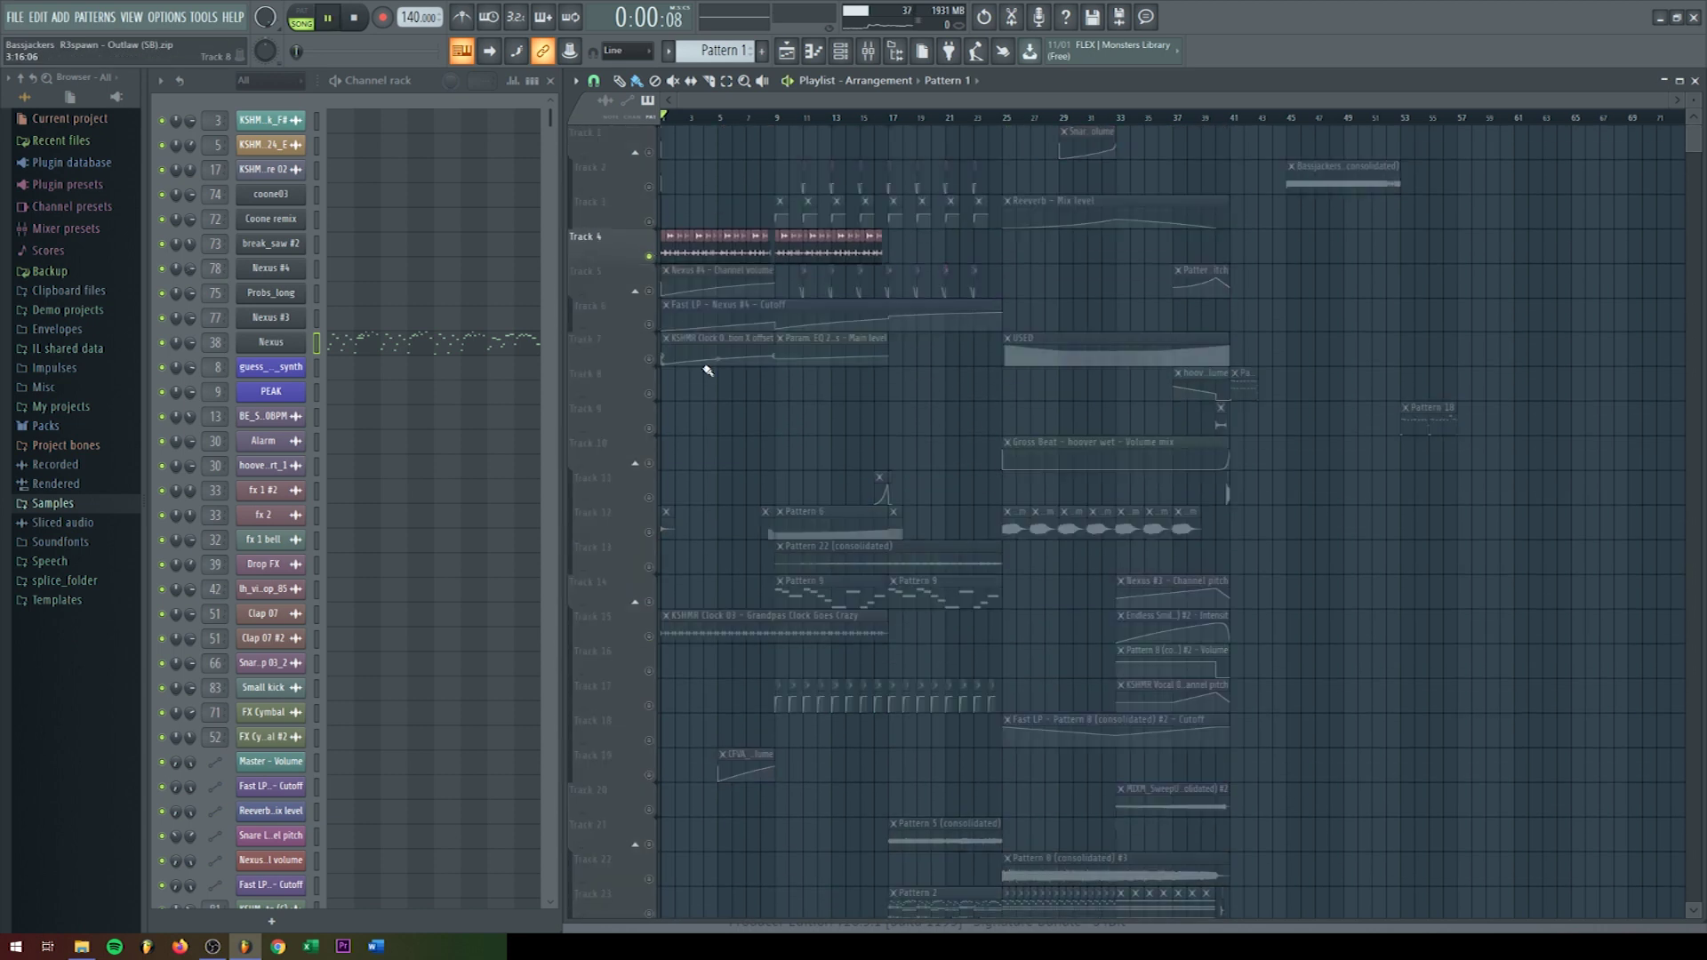
{"action": "key", "text": "space"}
{"action": "scroll", "coordinate": [705, 400], "scroll_direction": "down", "scroll_amount": 1}
{"action": "left_click", "coordinate": [649, 427]}
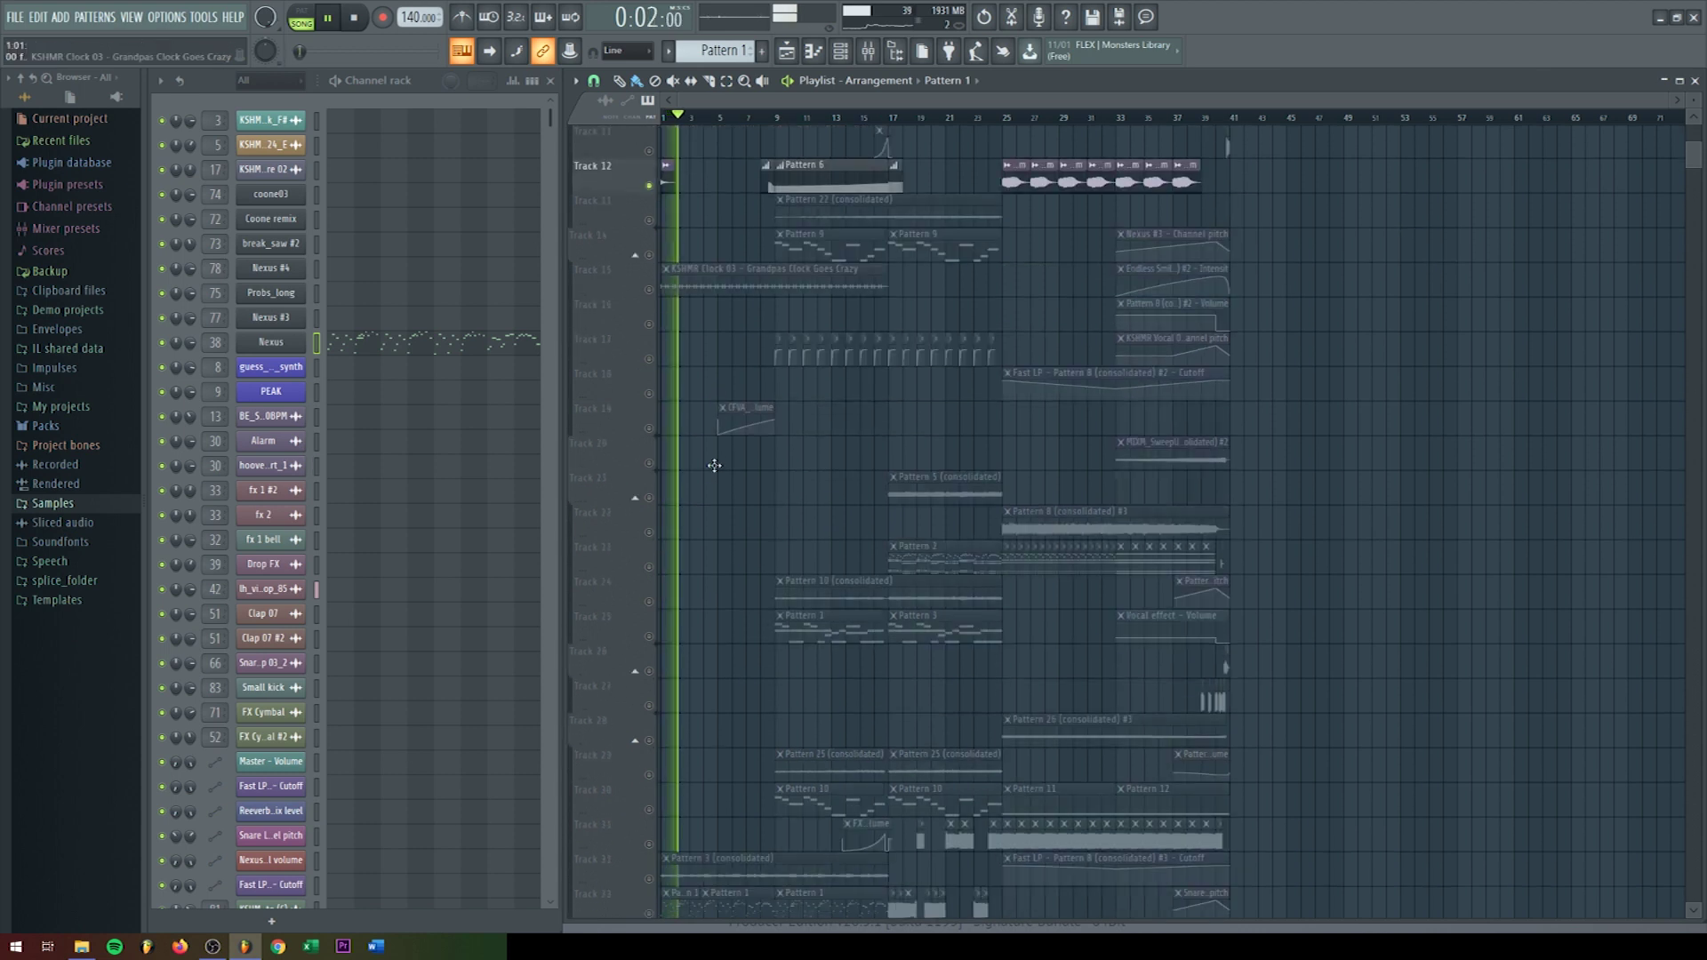
{"action": "scroll", "coordinate": [716, 389], "scroll_direction": "down", "scroll_amount": 6}
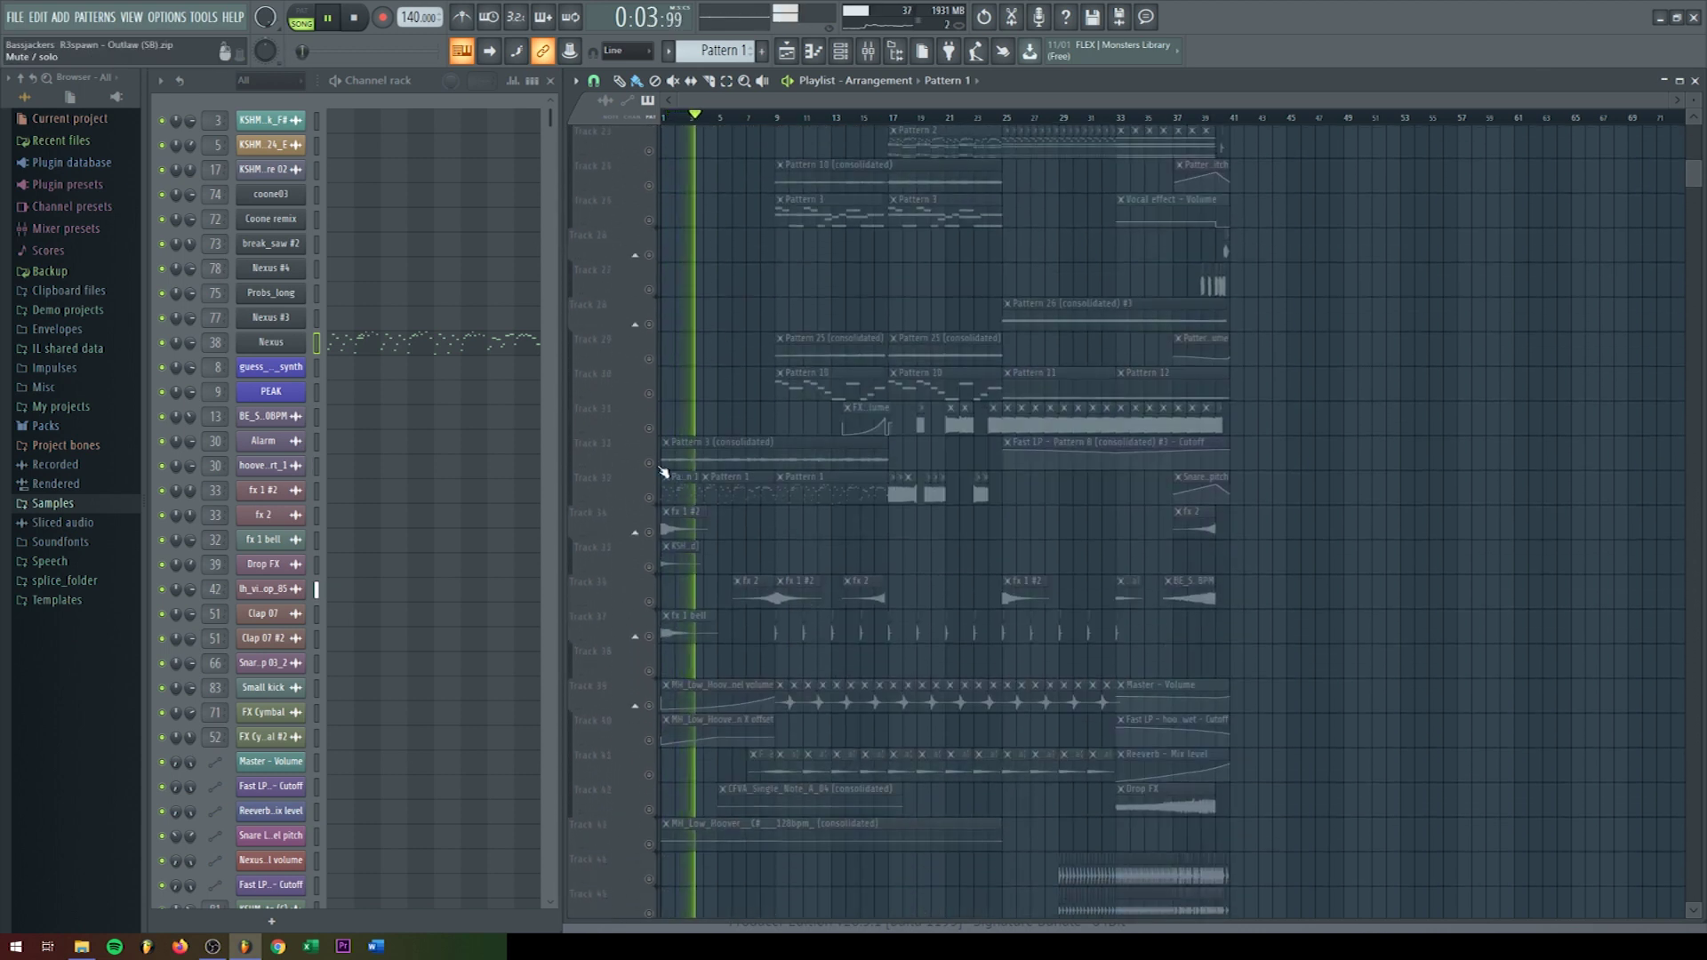
{"action": "left_click", "coordinate": [649, 463]}
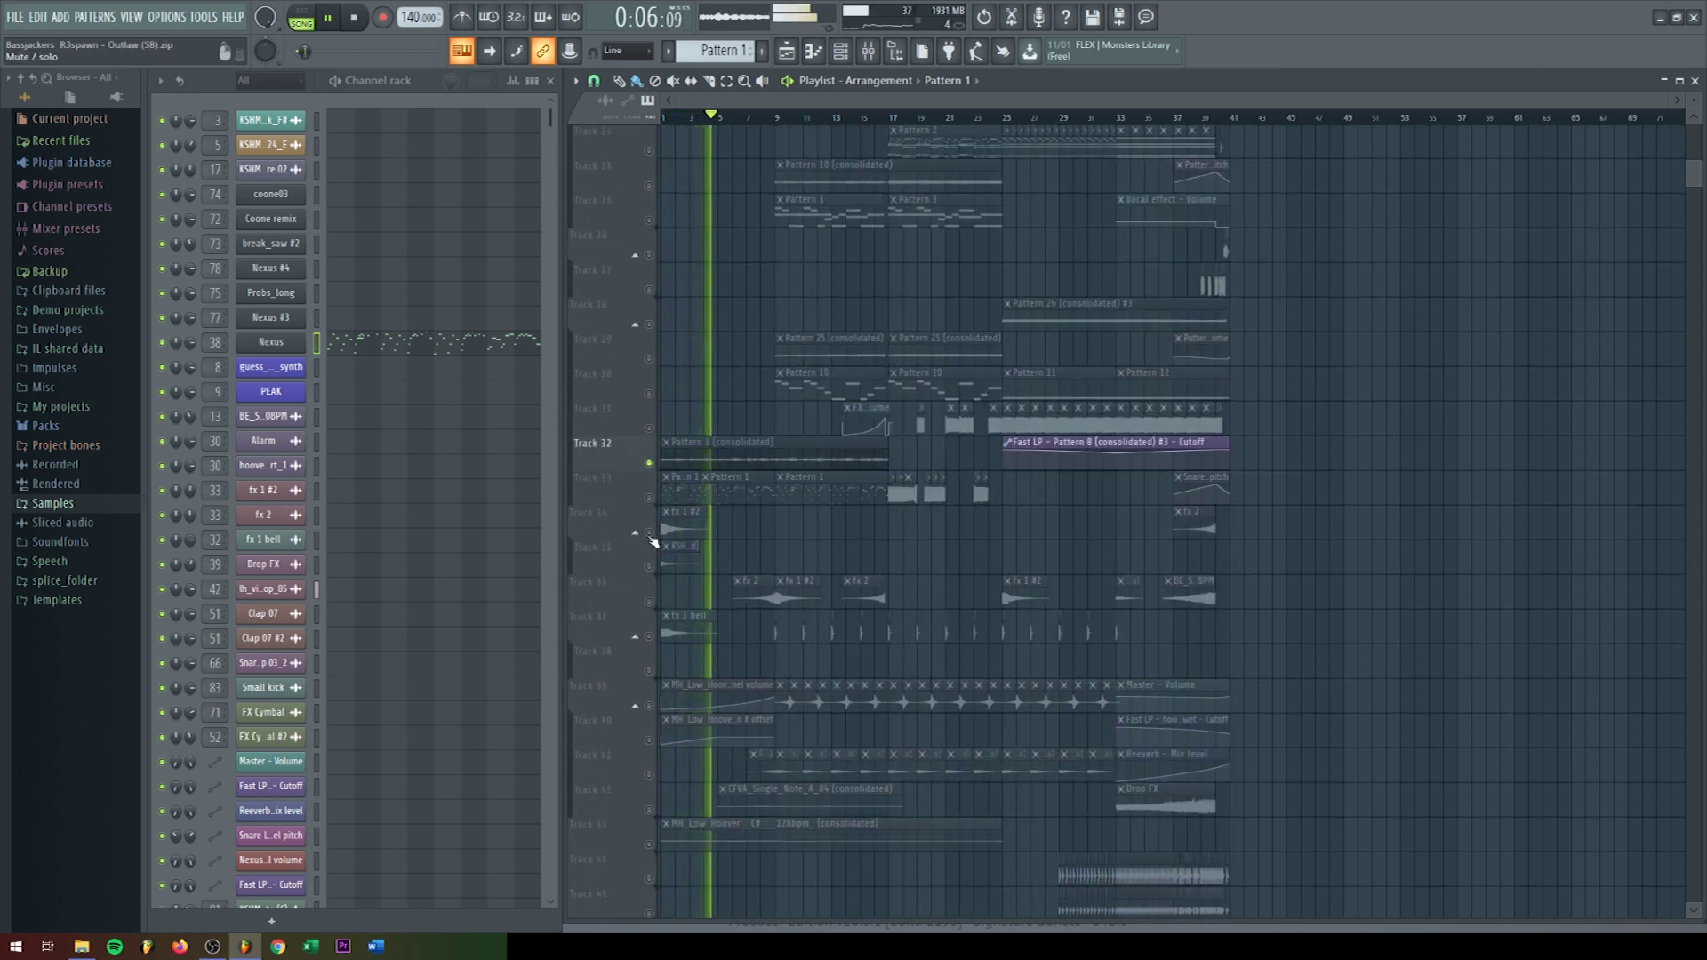
{"action": "left_click", "coordinate": [649, 567]}
{"action": "left_click", "coordinate": [650, 637]}
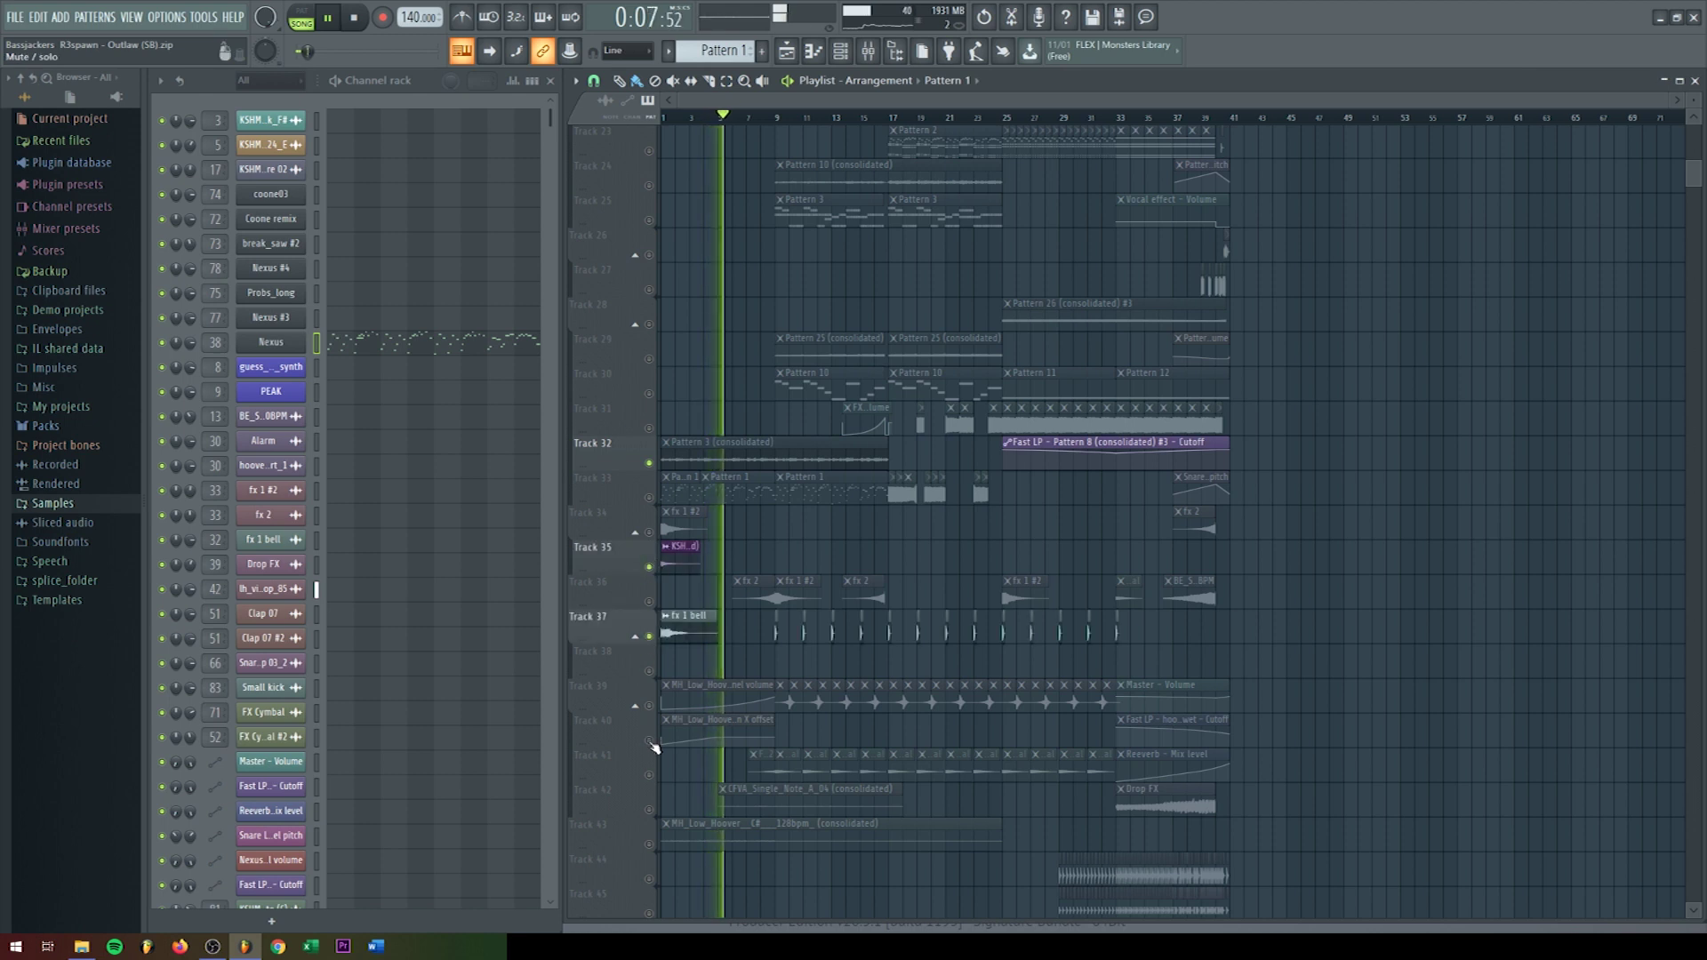
{"action": "left_click", "coordinate": [649, 809]}
{"action": "left_click", "coordinate": [649, 844]}
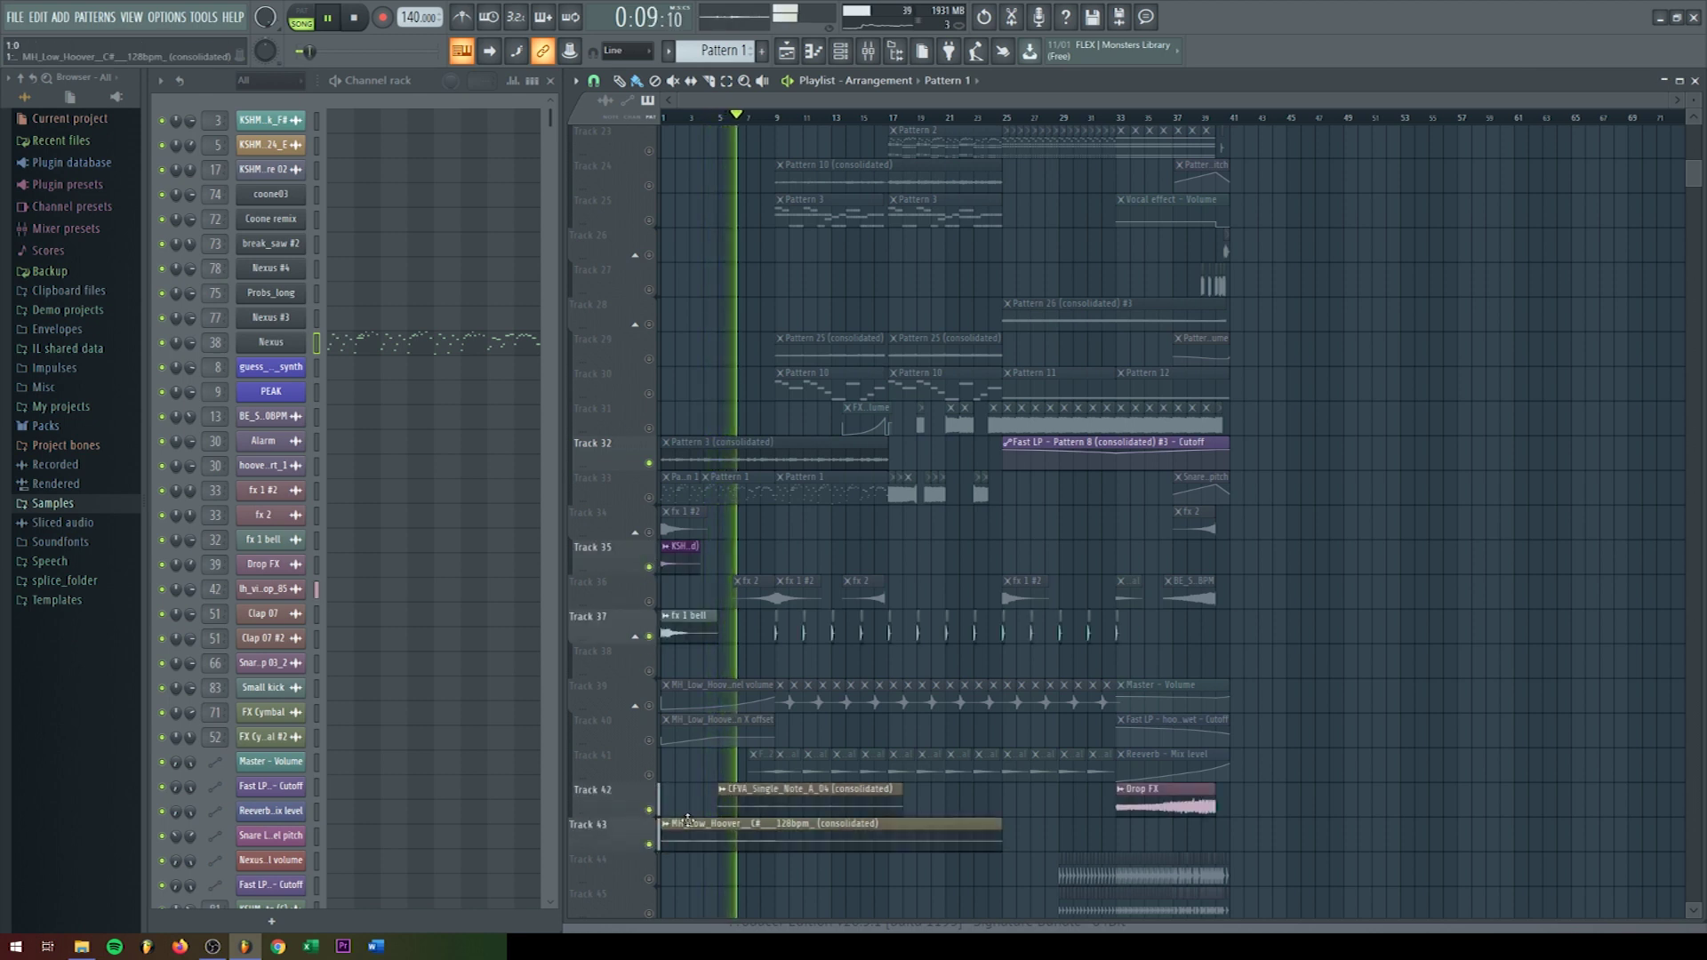
{"action": "left_click", "coordinate": [649, 775]}
{"action": "left_click", "coordinate": [649, 602]}
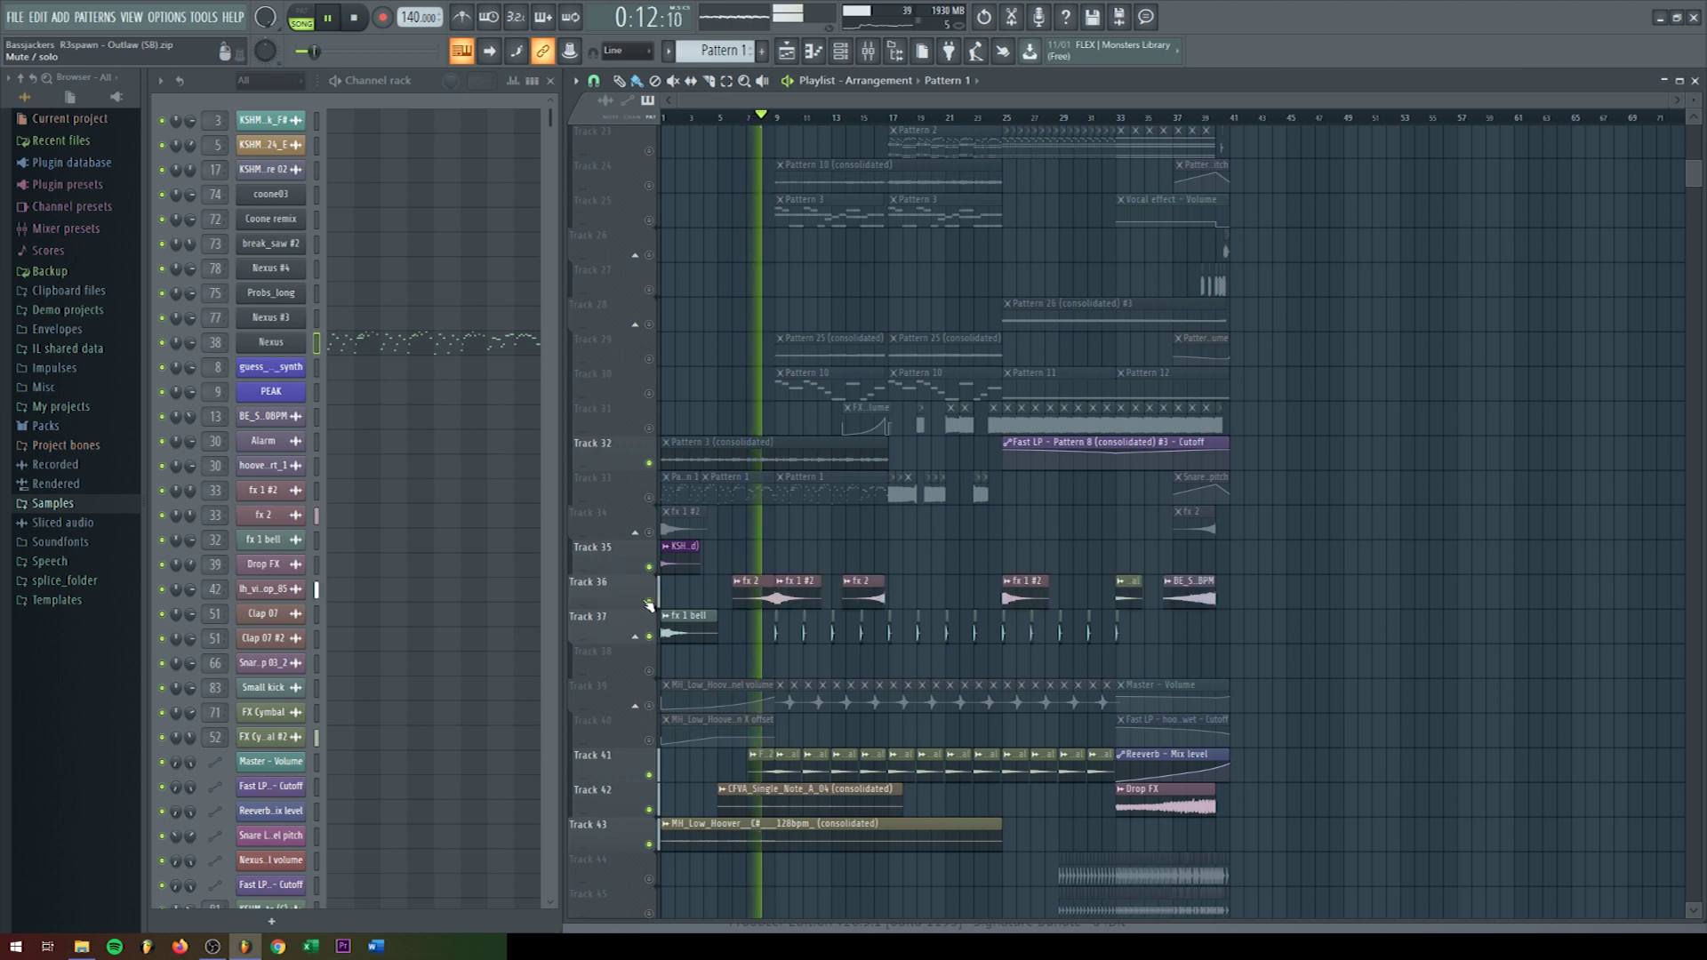
Step: Stop playback at 0:00:00 and clear all solos so every track plays
{"action": "key", "text": "space"}
{"action": "right_click", "coordinate": [649, 602]}
{"action": "right_click", "coordinate": [649, 605]}
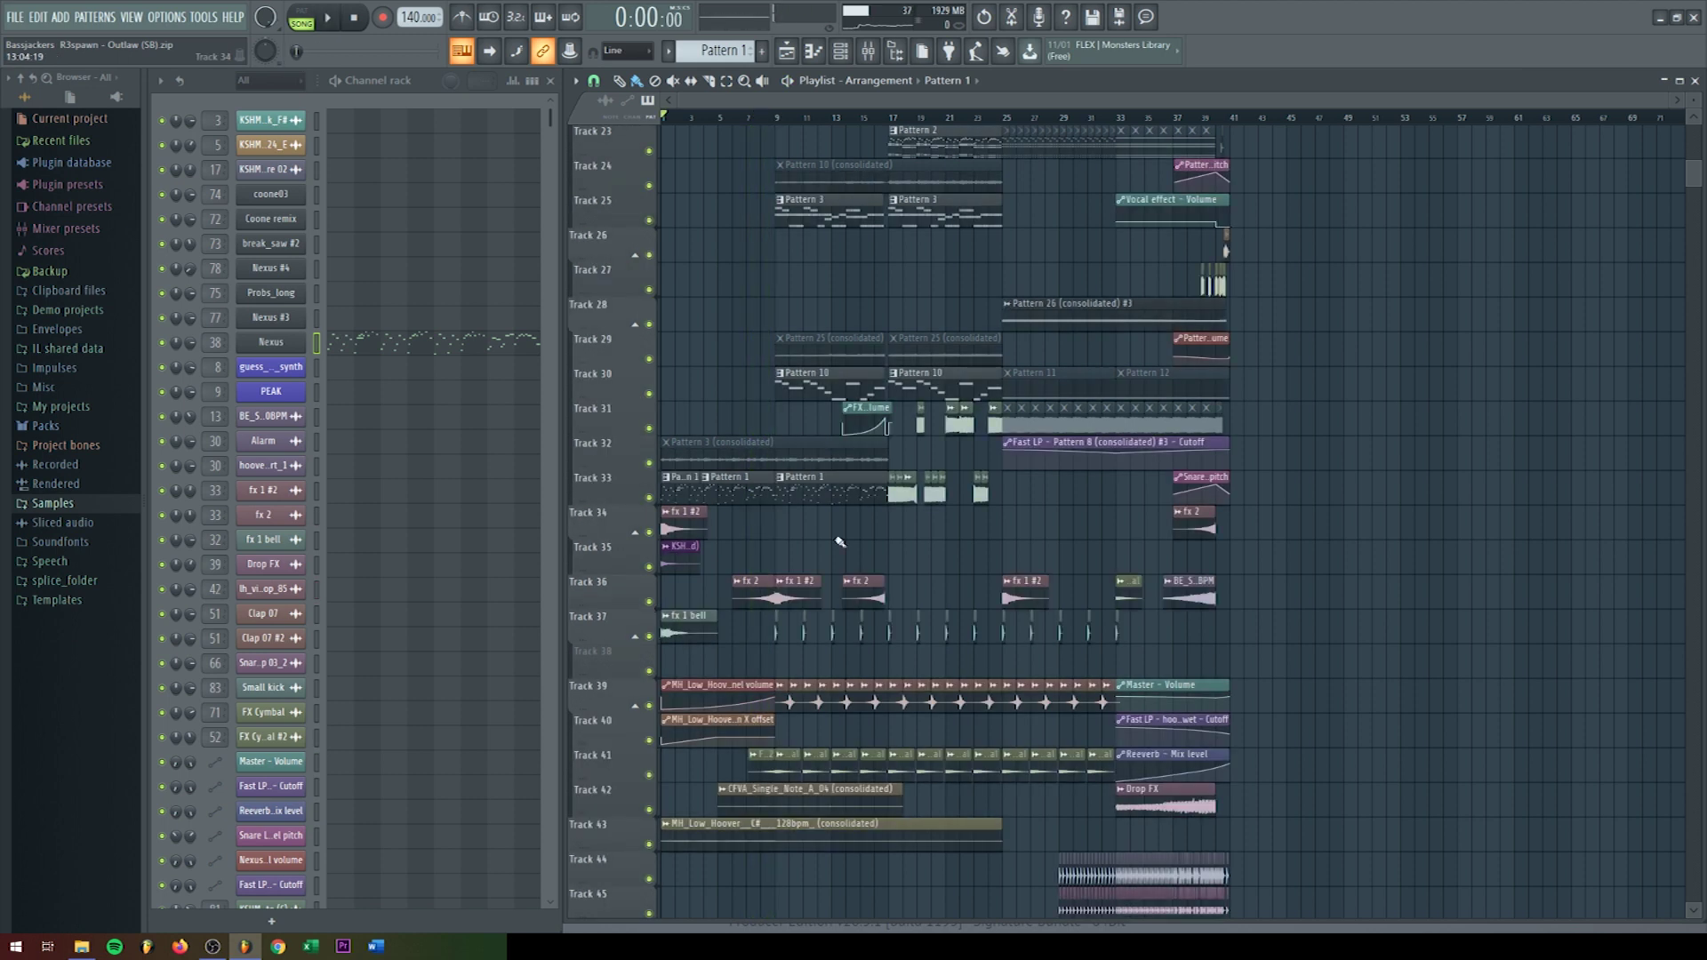
{"action": "scroll", "coordinate": [839, 541], "scroll_direction": "up", "scroll_amount": 3}
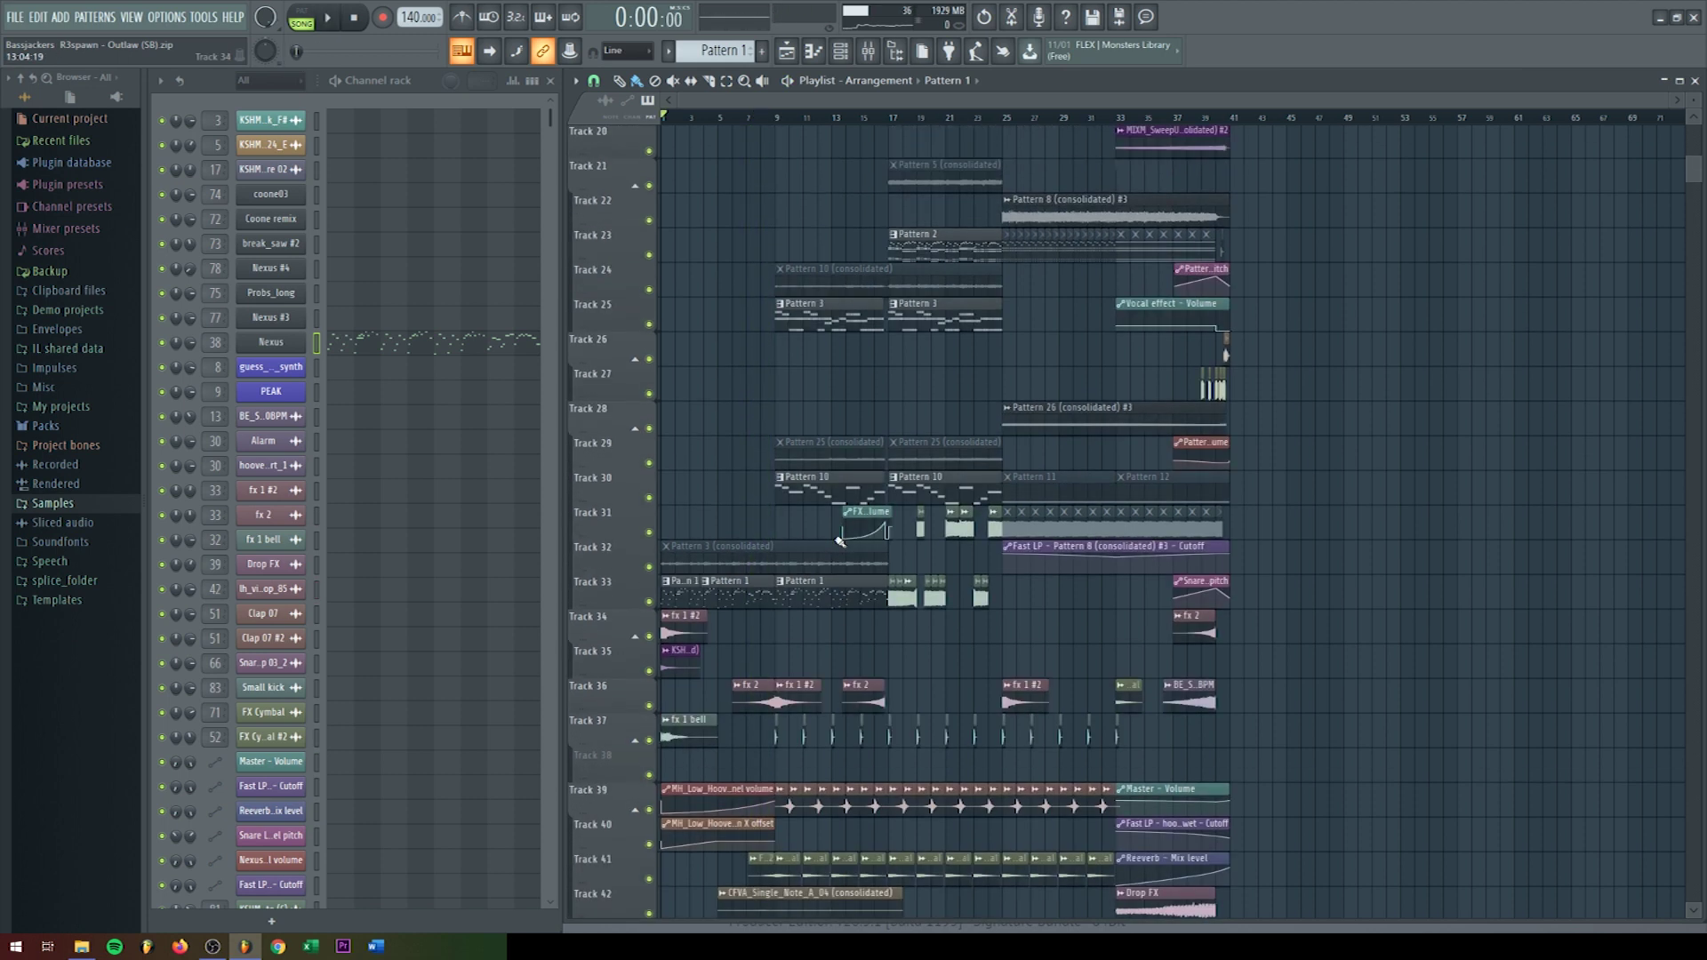
{"action": "scroll", "coordinate": [840, 541], "scroll_direction": "up", "scroll_amount": 13}
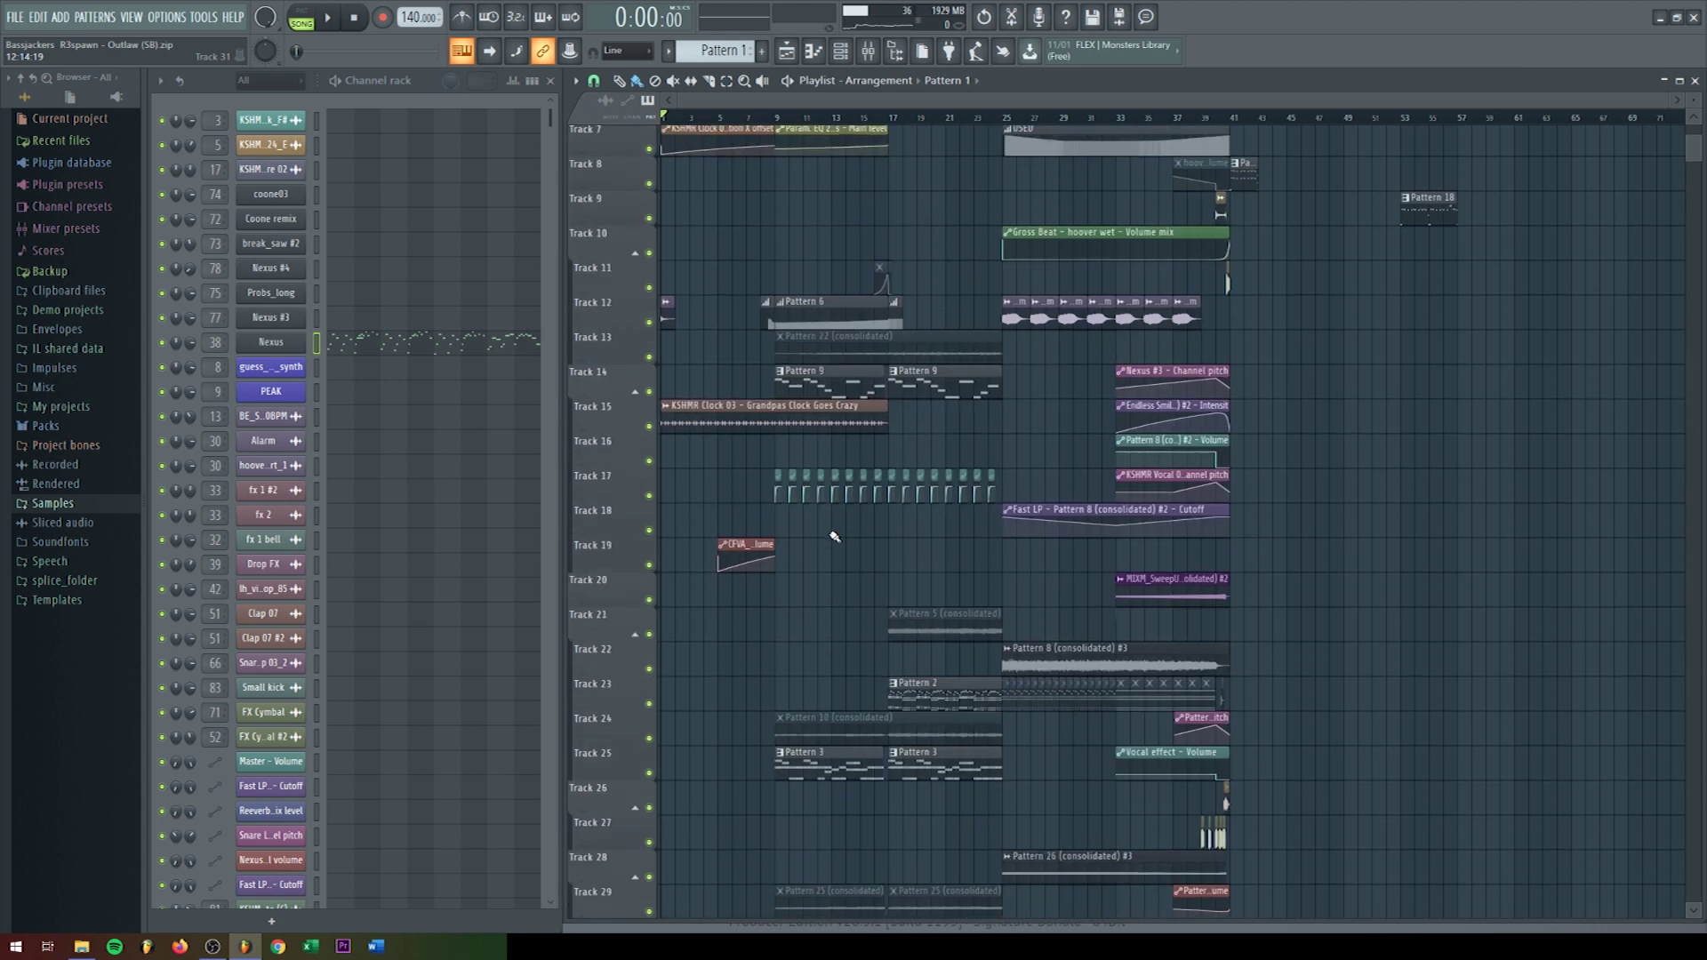
{"action": "key", "text": "ctrl+a"}
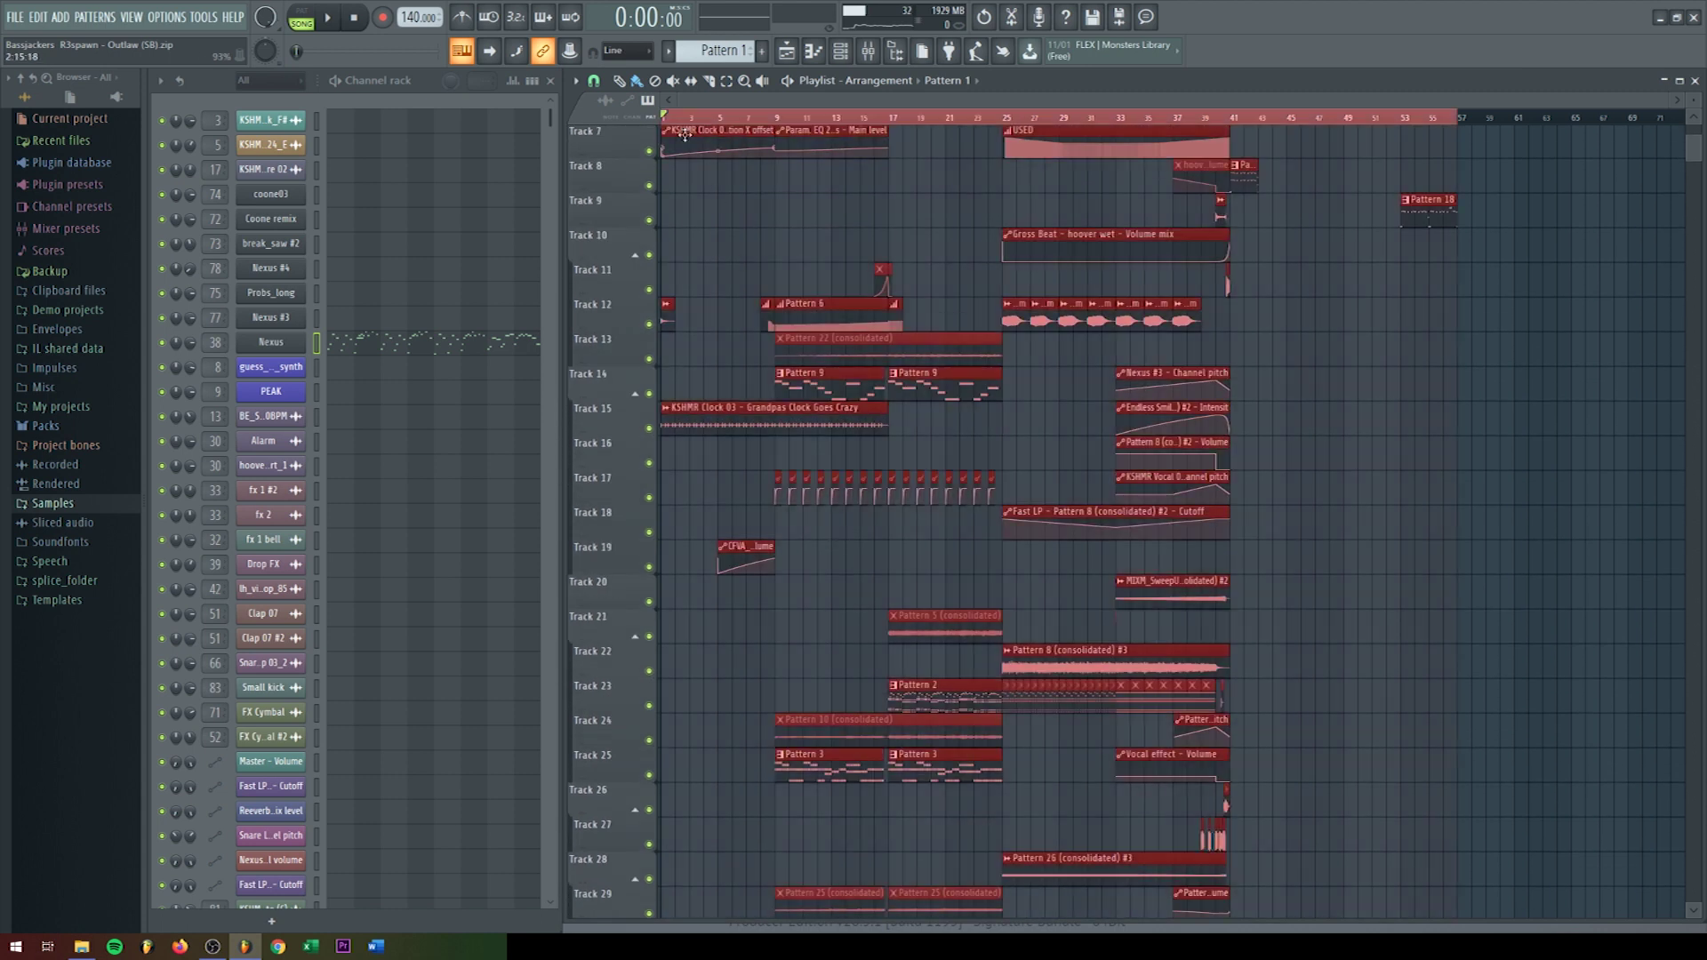
{"action": "left_click_drag", "start_coordinate": [658, 133], "coordinate": [772, 133]}
{"action": "scroll", "coordinate": [772, 157], "scroll_direction": "up", "scroll_amount": 1}
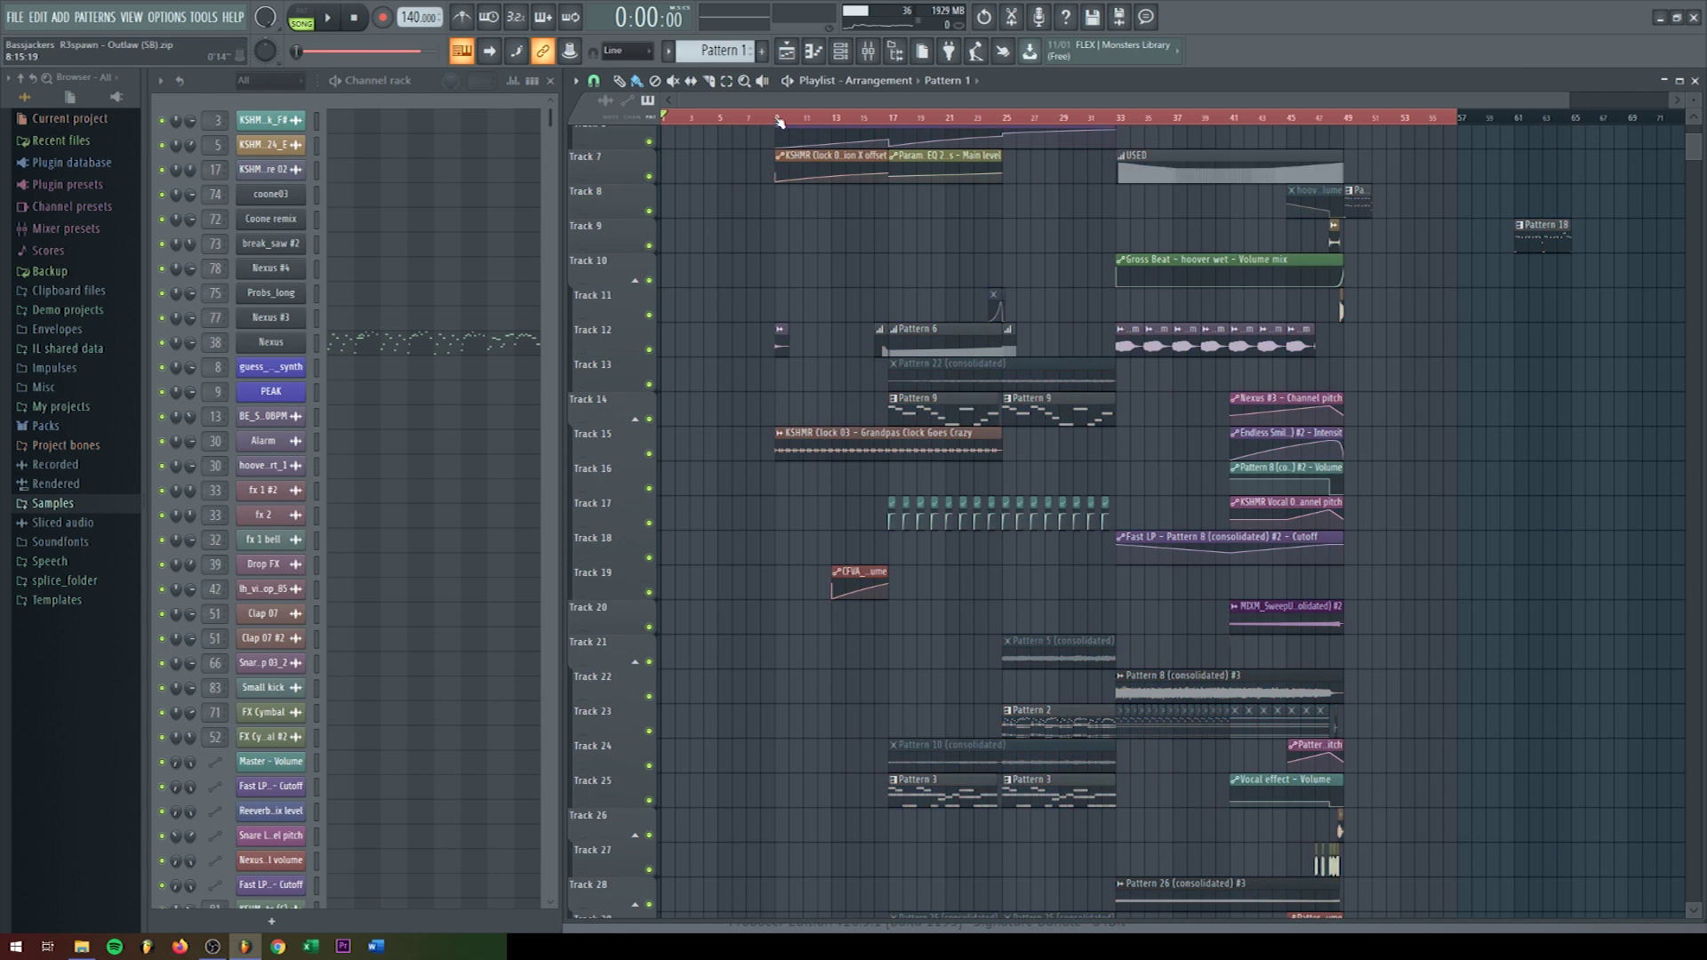
{"action": "left_click", "coordinate": [786, 221]}
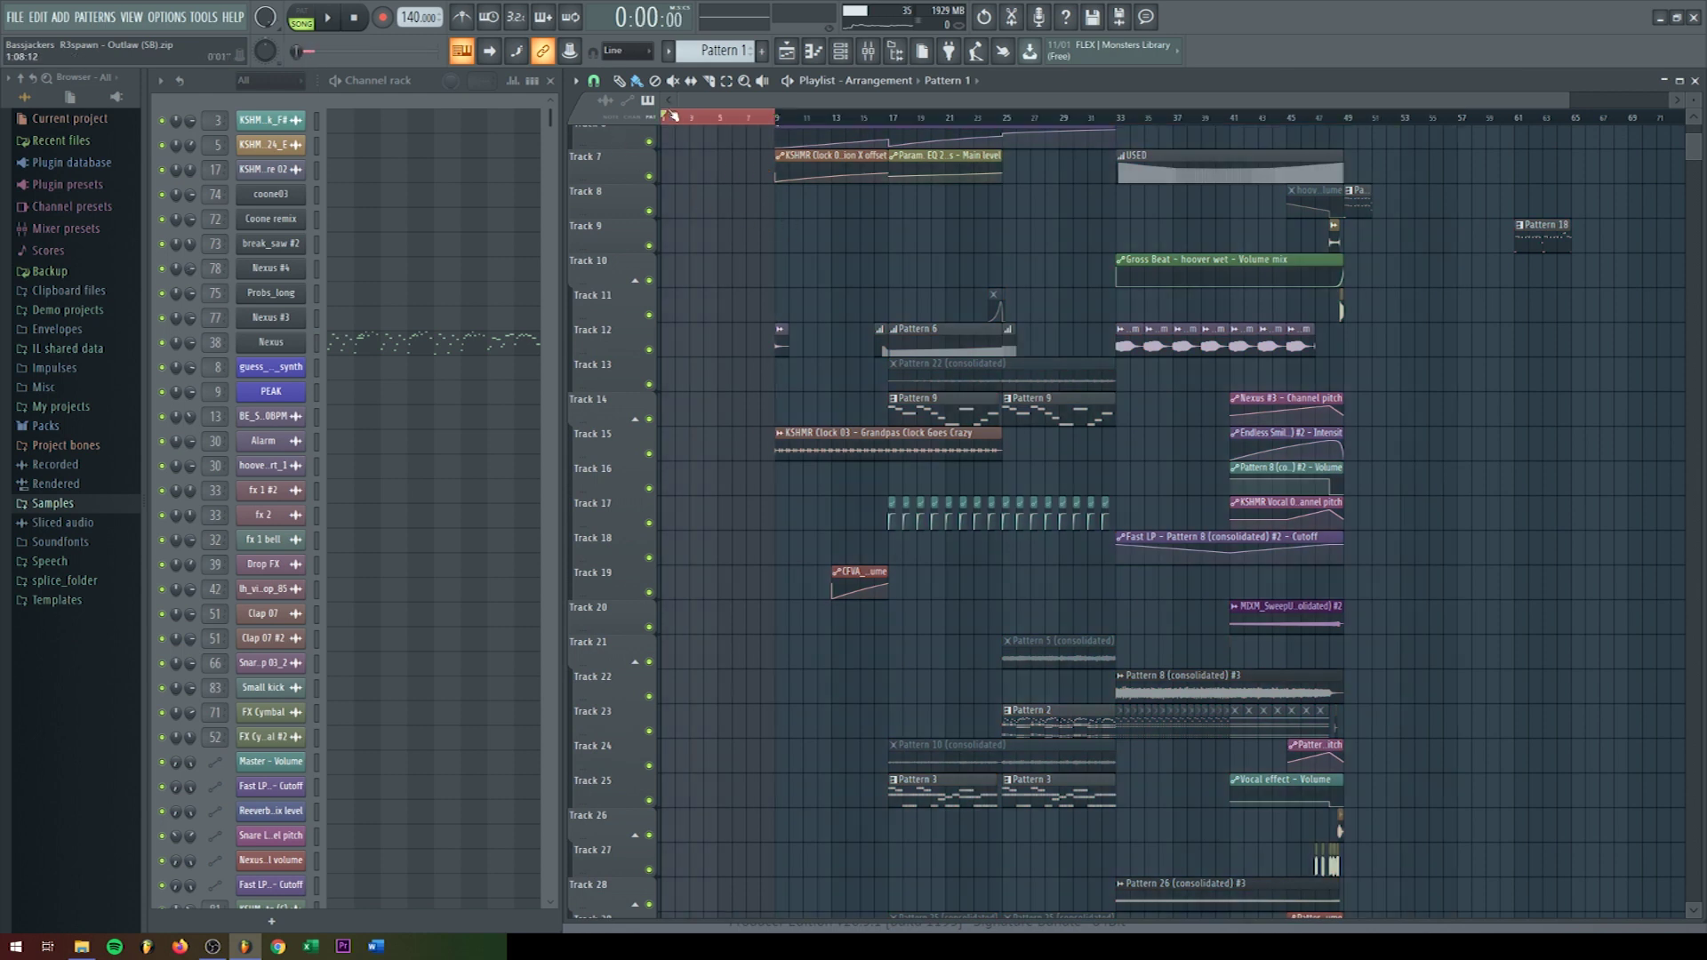
{"action": "key", "text": "ctrl+a"}
{"action": "left_click_drag", "start_coordinate": [818, 155], "coordinate": [705, 156]}
{"action": "scroll", "coordinate": [727, 257], "scroll_direction": "up", "scroll_amount": 5}
{"action": "left_click", "coordinate": [781, 400]}
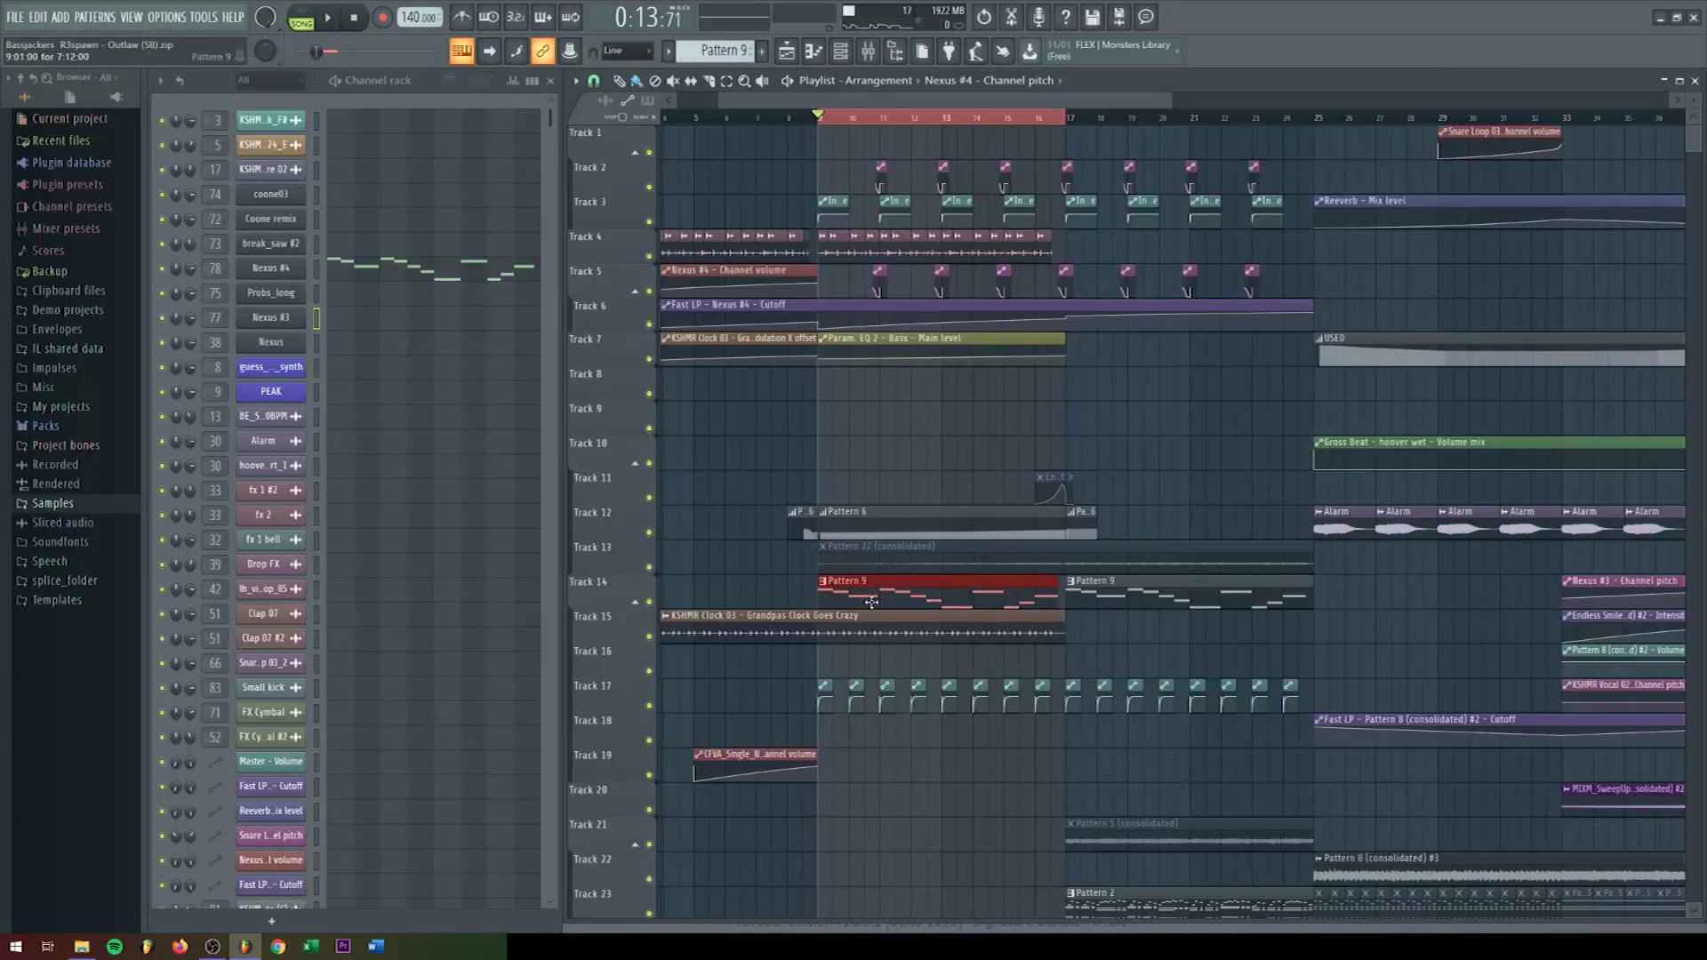
{"action": "scroll", "coordinate": [876, 551], "scroll_direction": "down", "scroll_amount": 8}
{"action": "scroll", "coordinate": [890, 486], "scroll_direction": "up", "scroll_amount": 2}
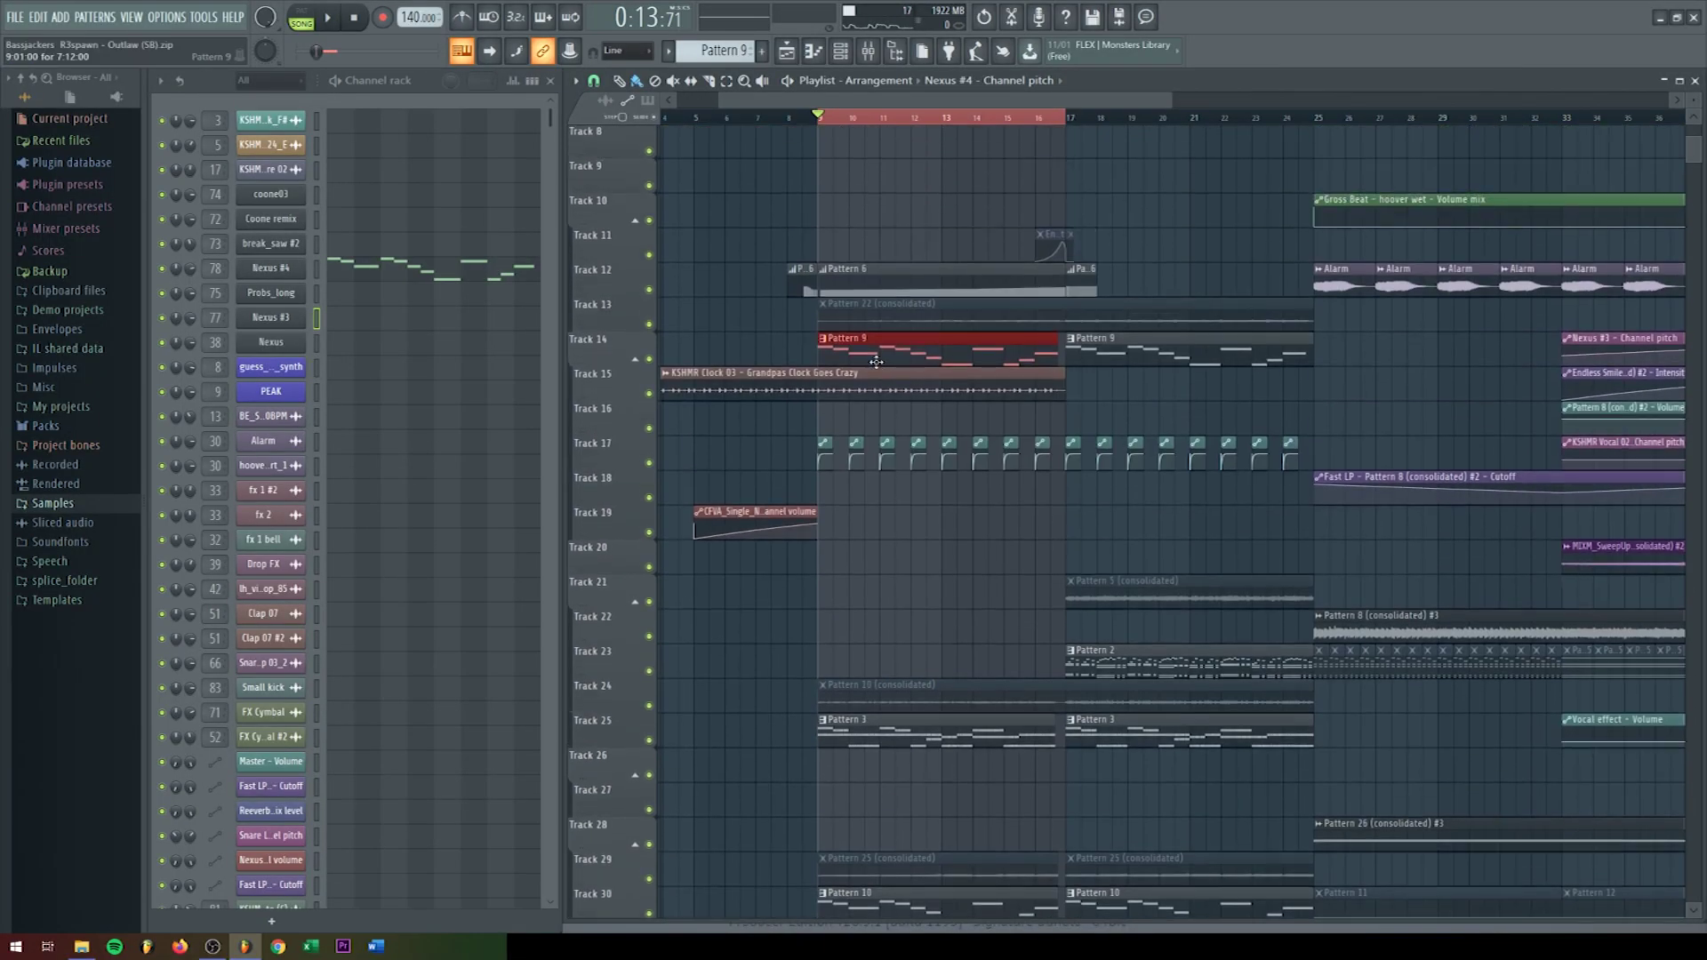
{"action": "left_click", "coordinate": [257, 322]}
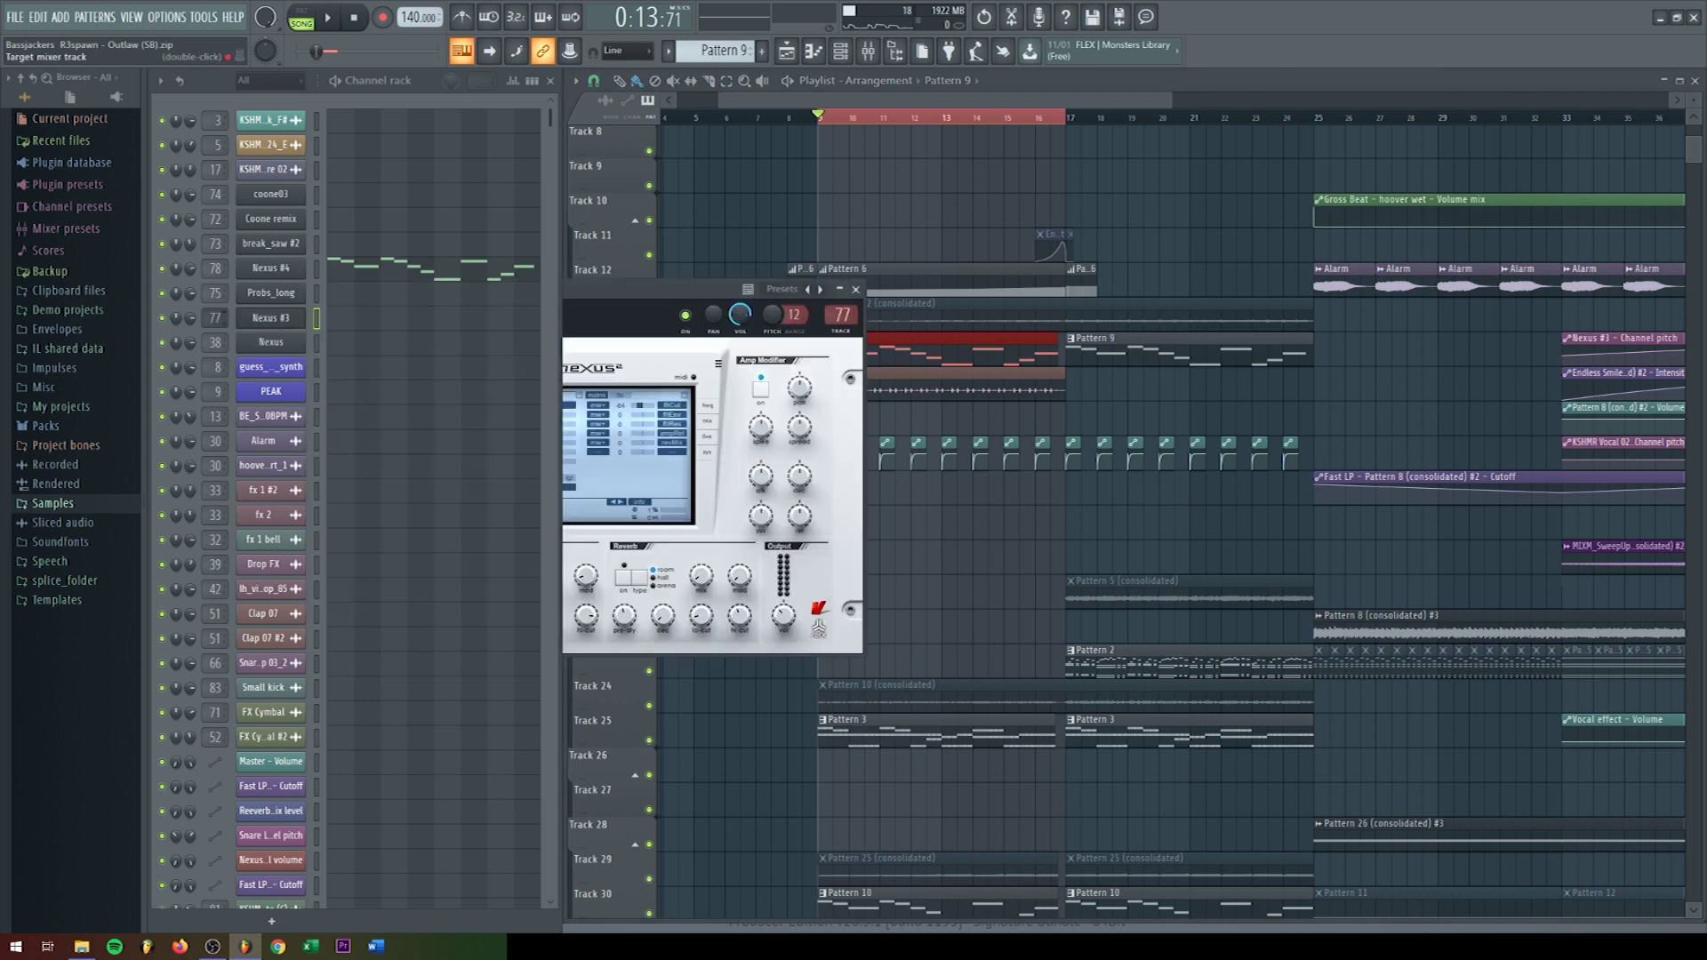
{"action": "key", "text": "F9"}
{"action": "key", "text": "F12"}
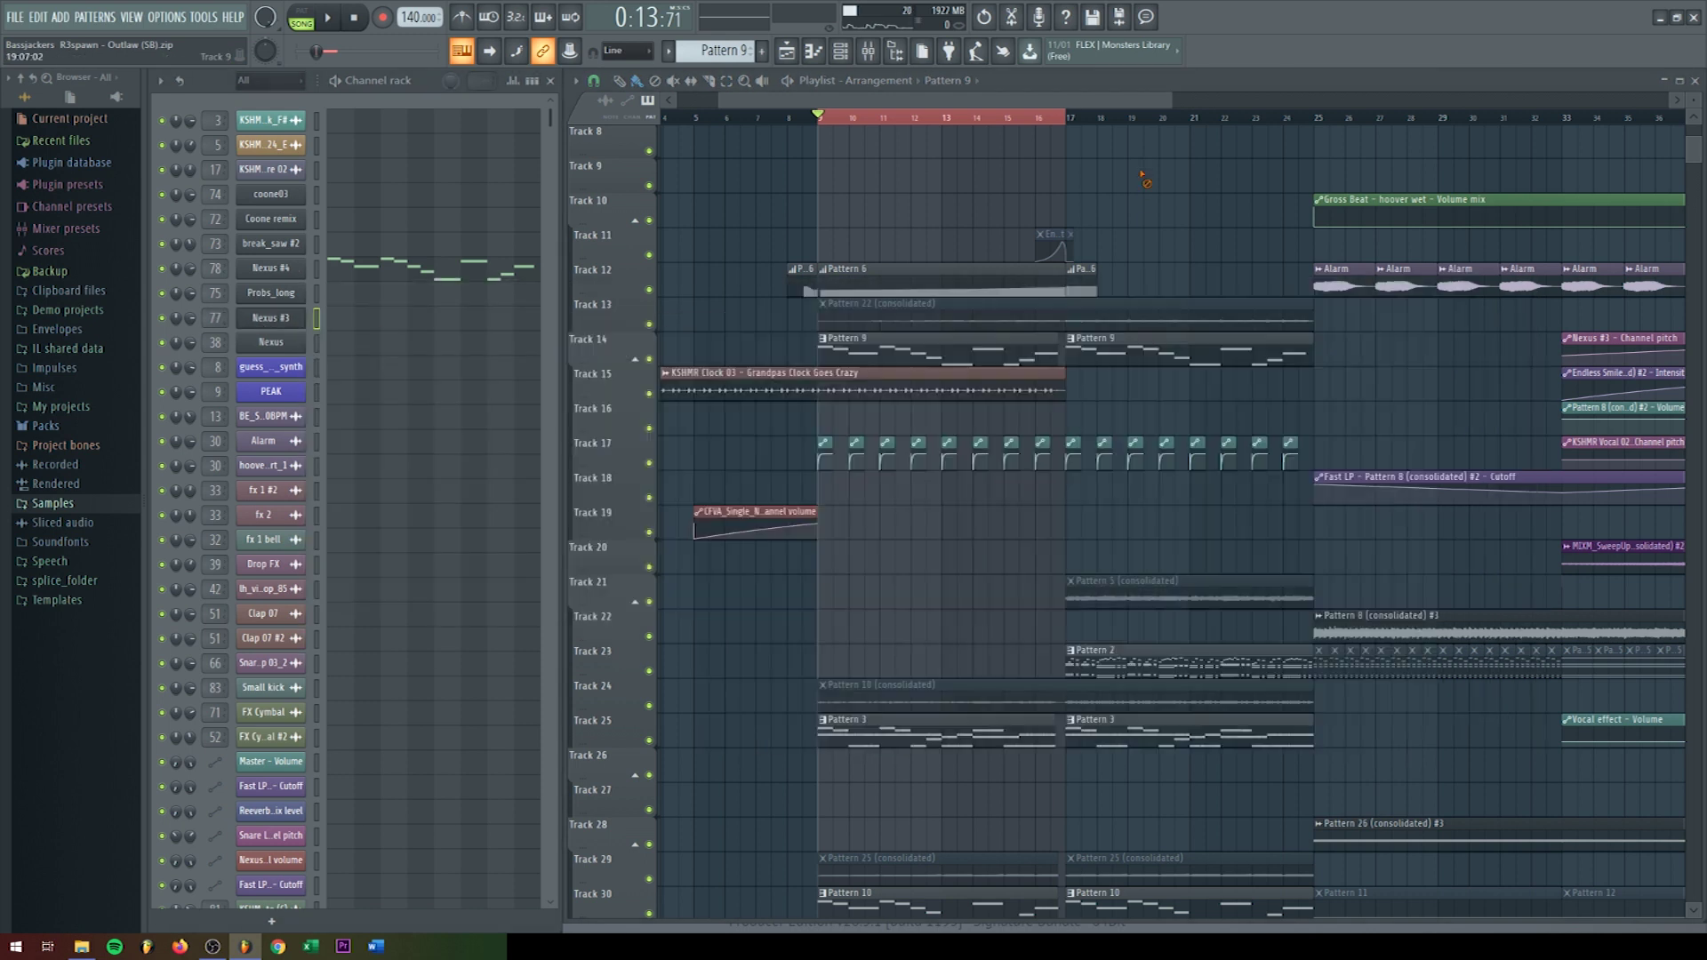
{"action": "key", "text": "space"}
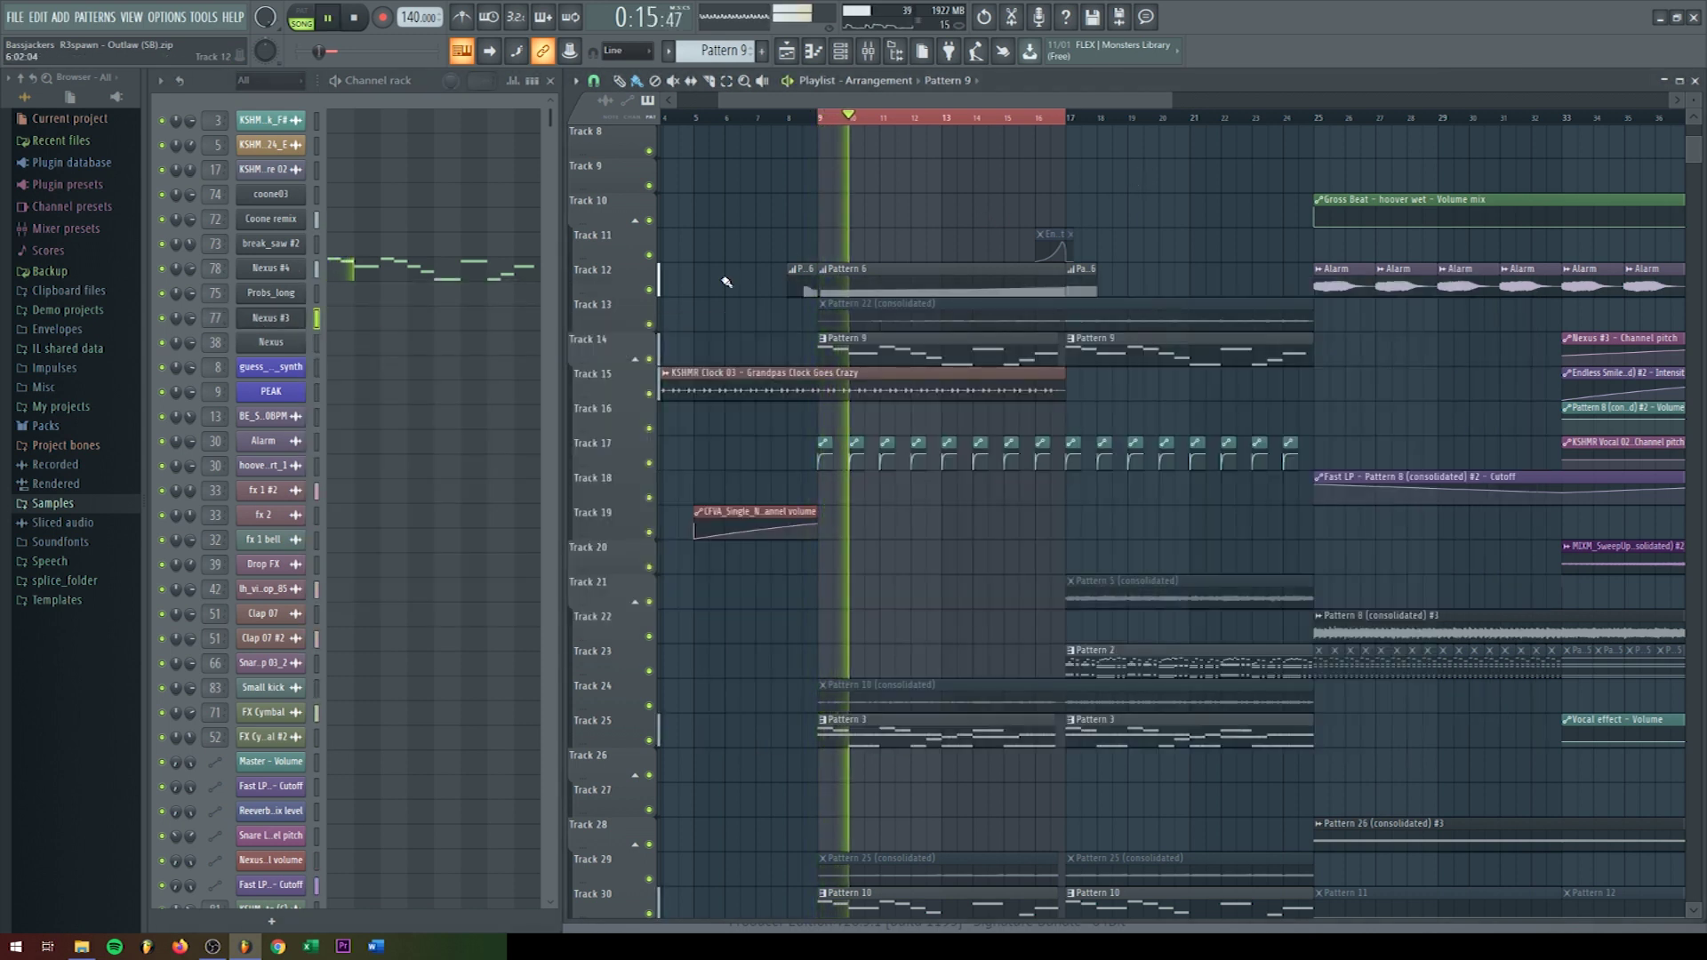
{"action": "double_click", "coordinate": [904, 354]}
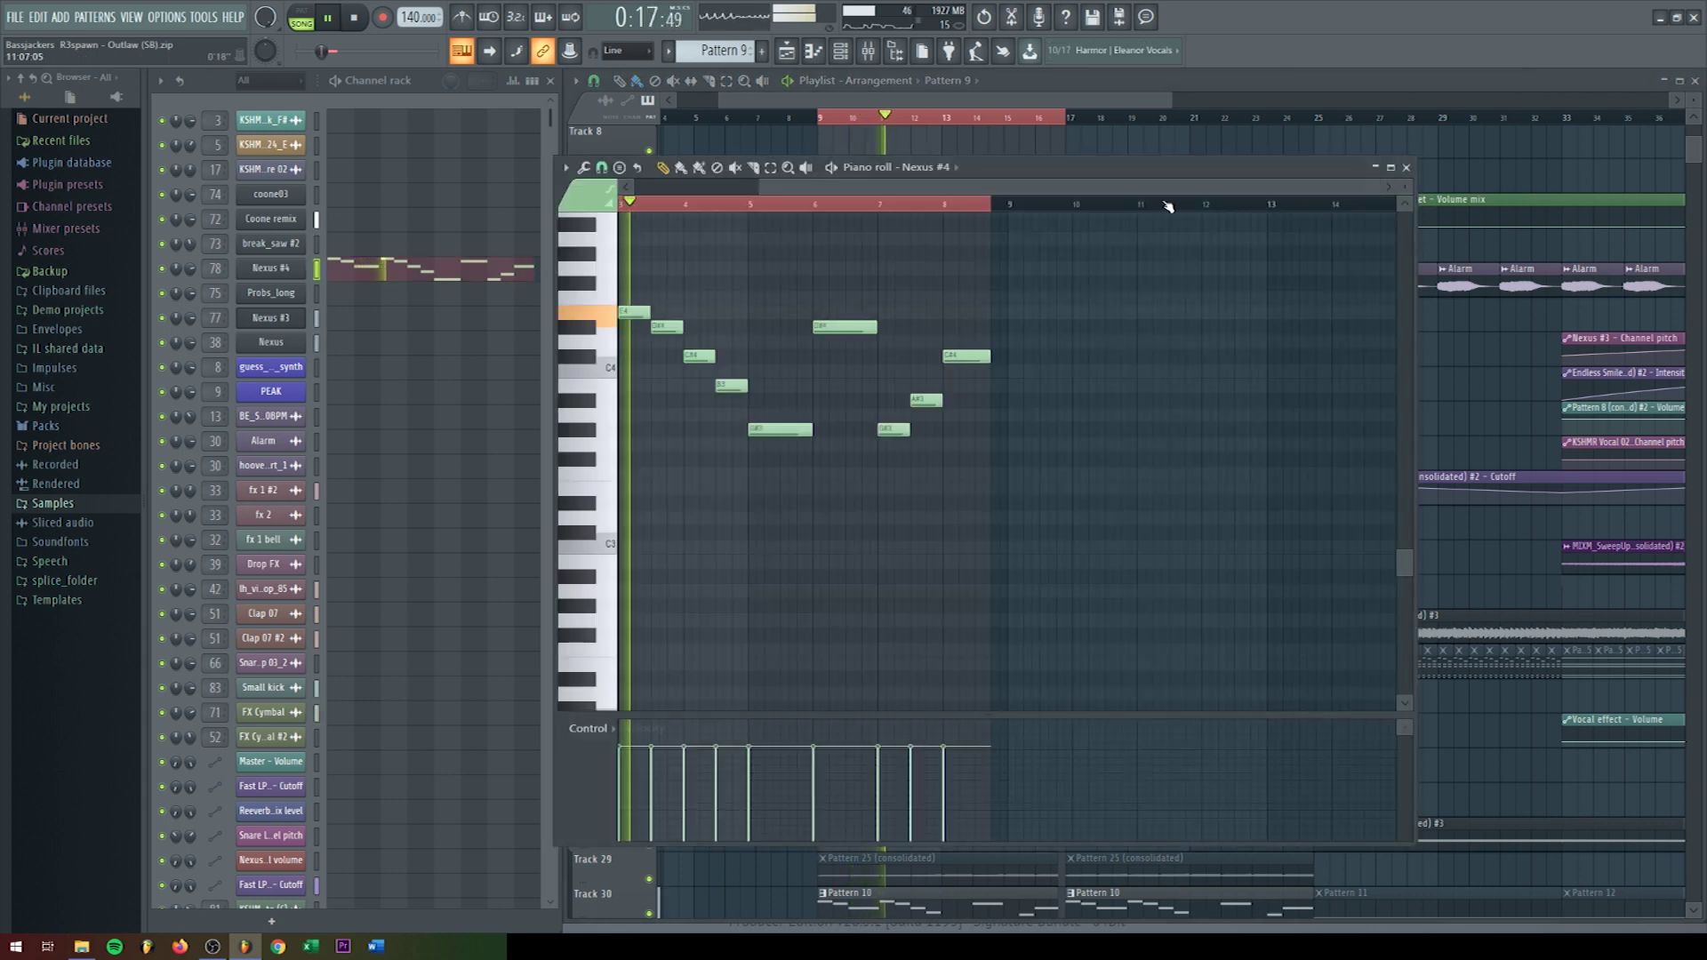
{"action": "key", "text": "space"}
{"action": "key", "text": "F7"}
{"action": "scroll", "coordinate": [940, 360], "scroll_direction": "down", "scroll_amount": 4}
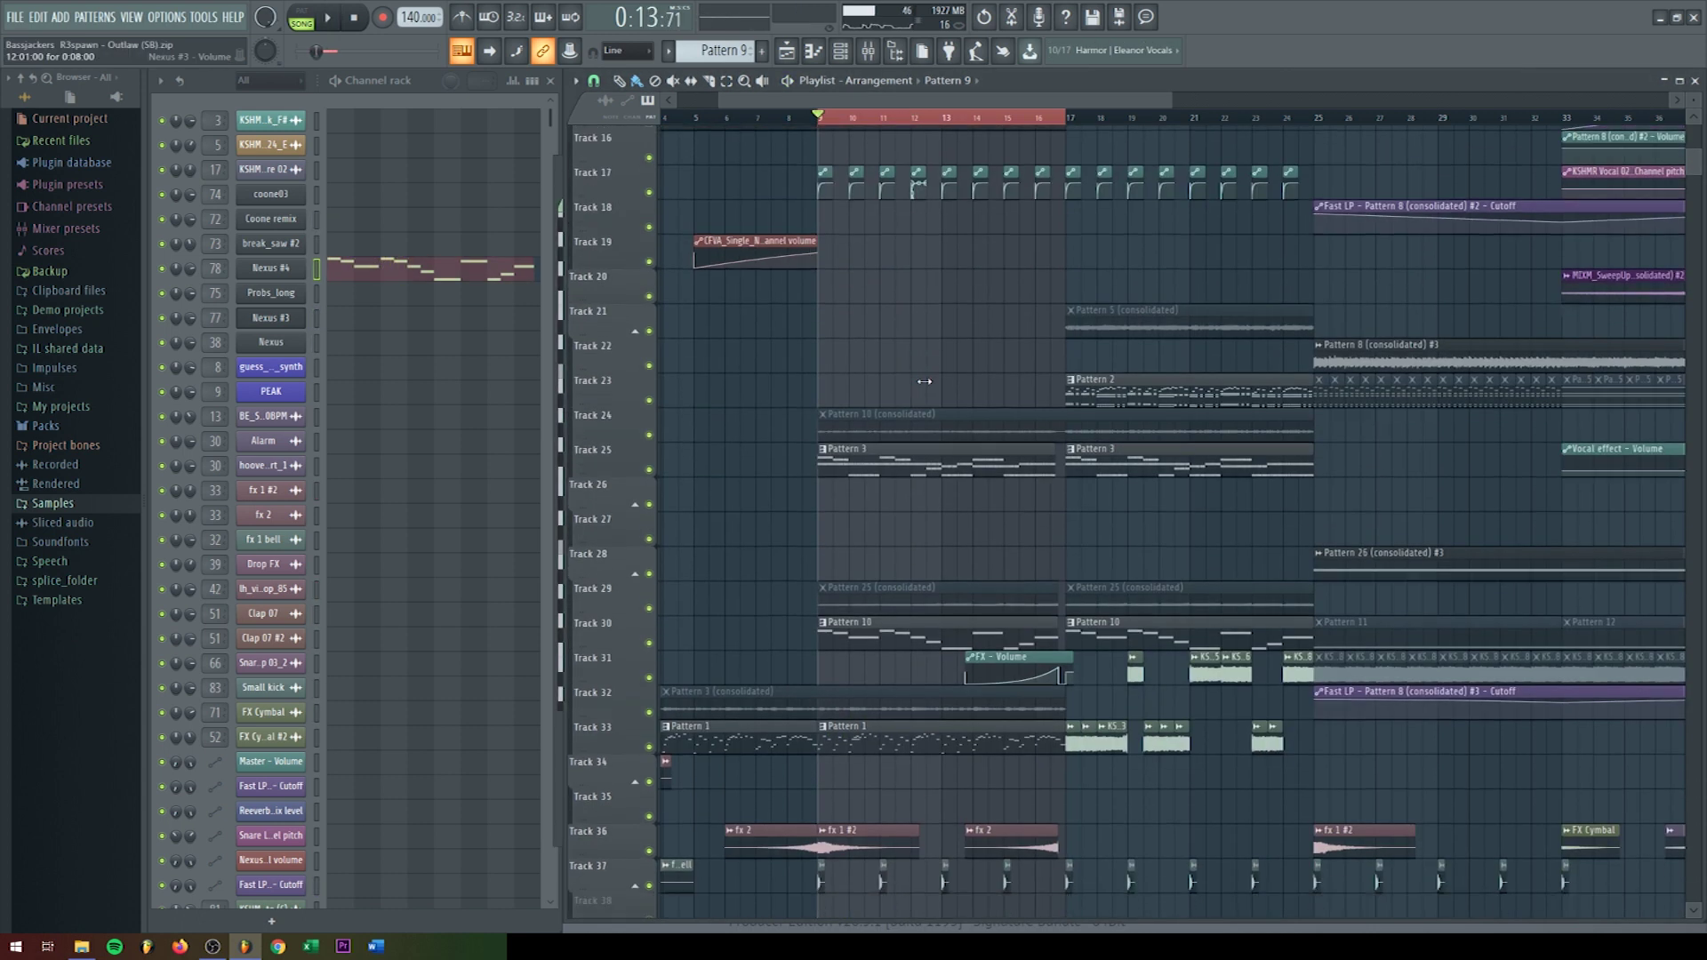
{"action": "double_click", "coordinate": [898, 629]}
{"action": "key", "text": "F7"}
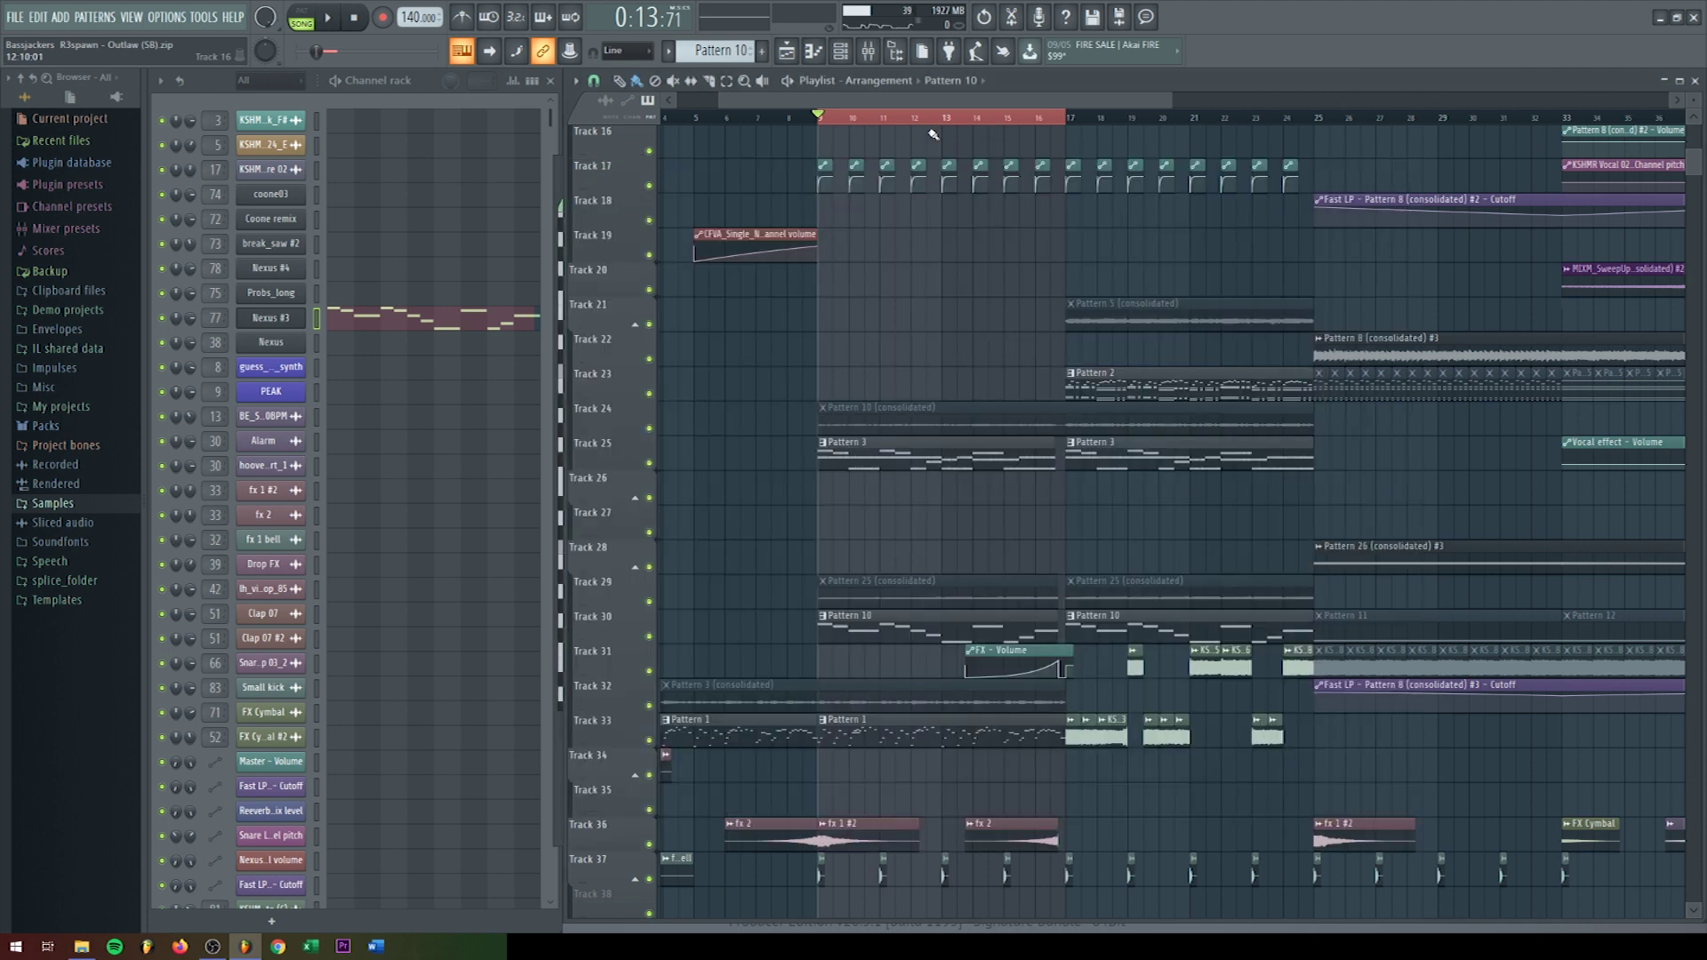
{"action": "scroll", "coordinate": [898, 418], "scroll_direction": "up", "scroll_amount": 5}
{"action": "left_click", "coordinate": [895, 423]}
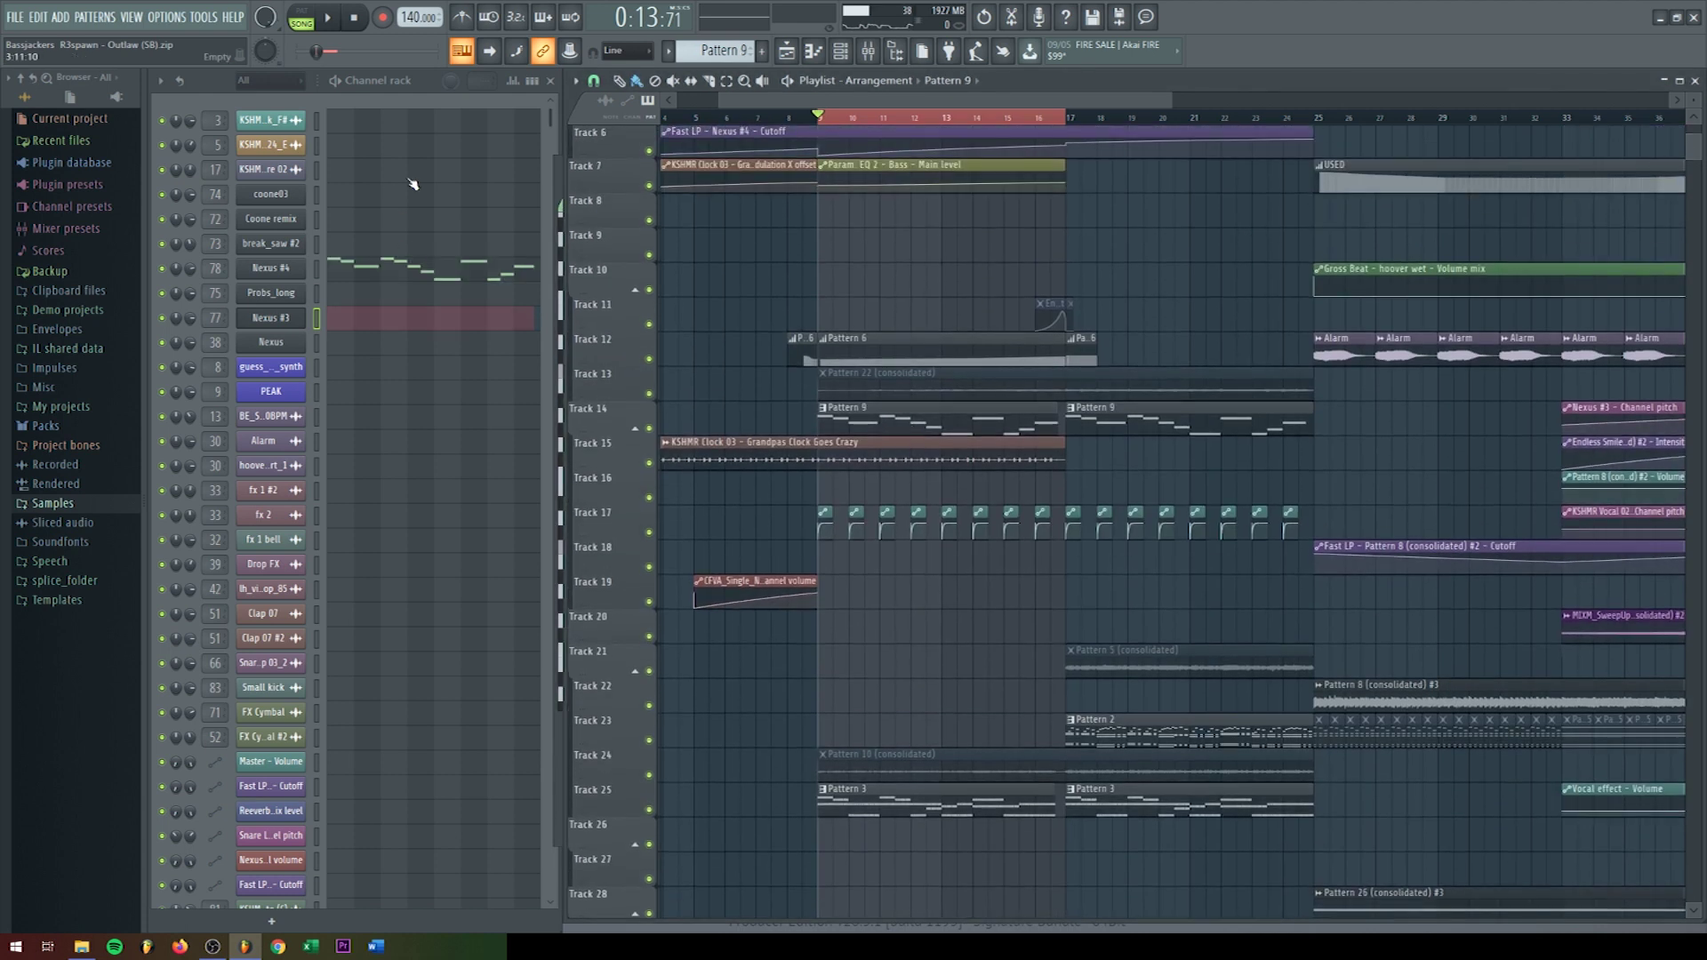
{"action": "double_click", "coordinate": [216, 267]}
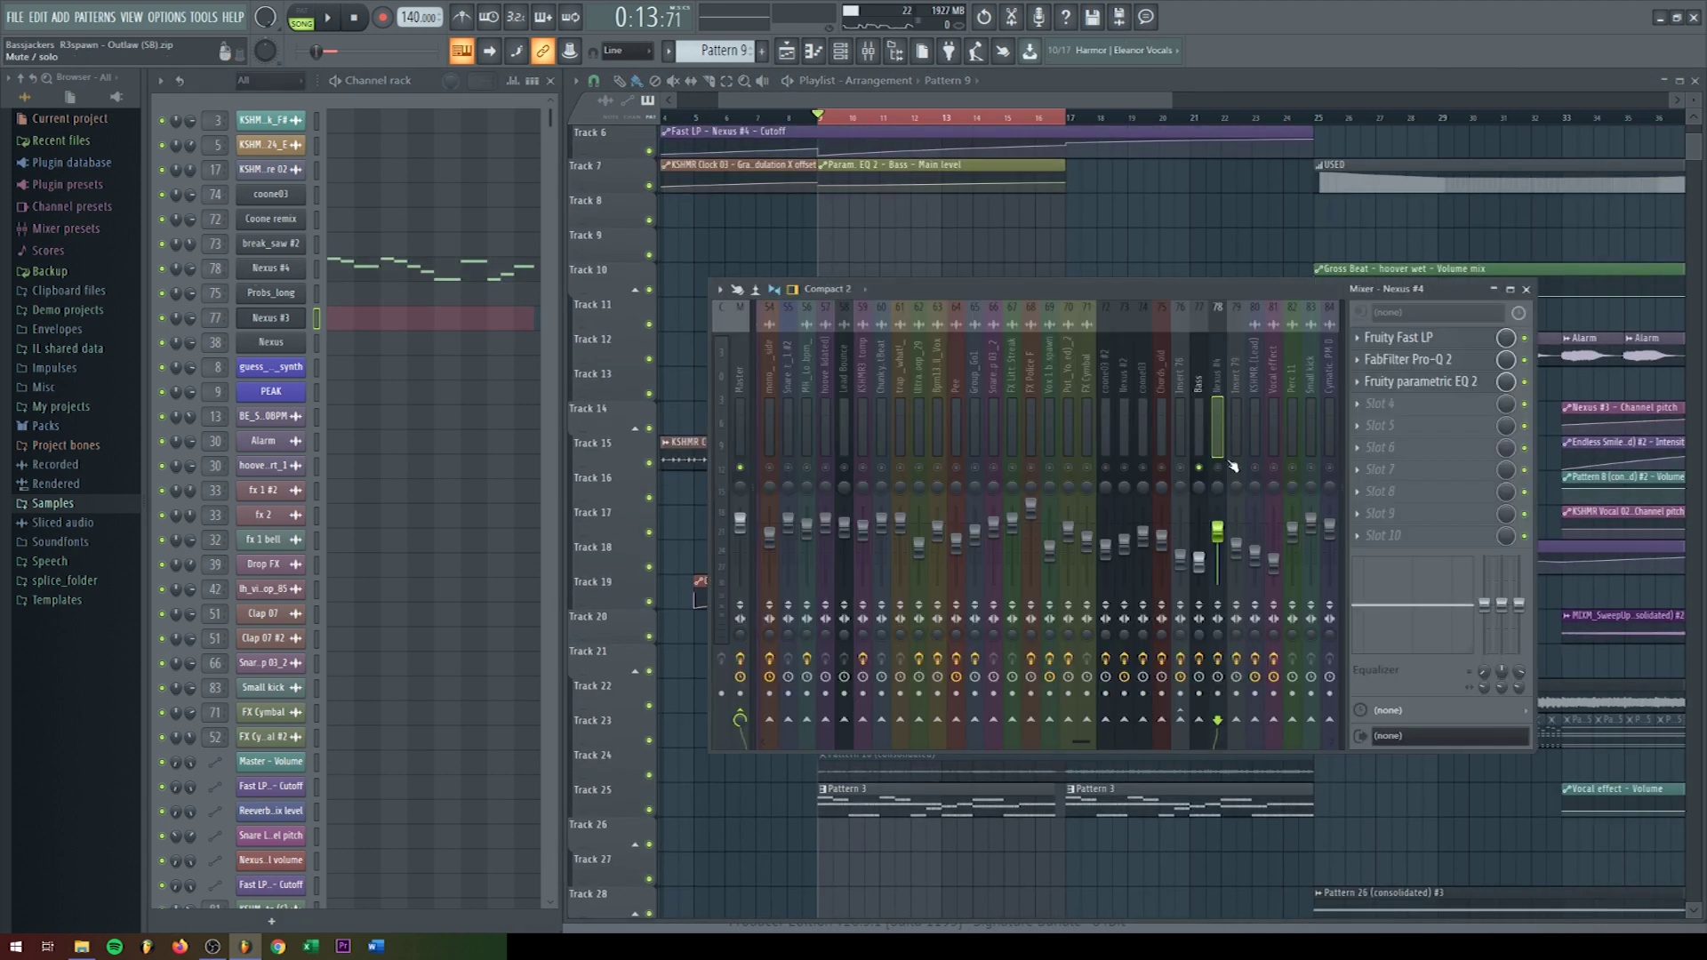
{"action": "key", "text": "space"}
{"action": "key", "text": "F9"}
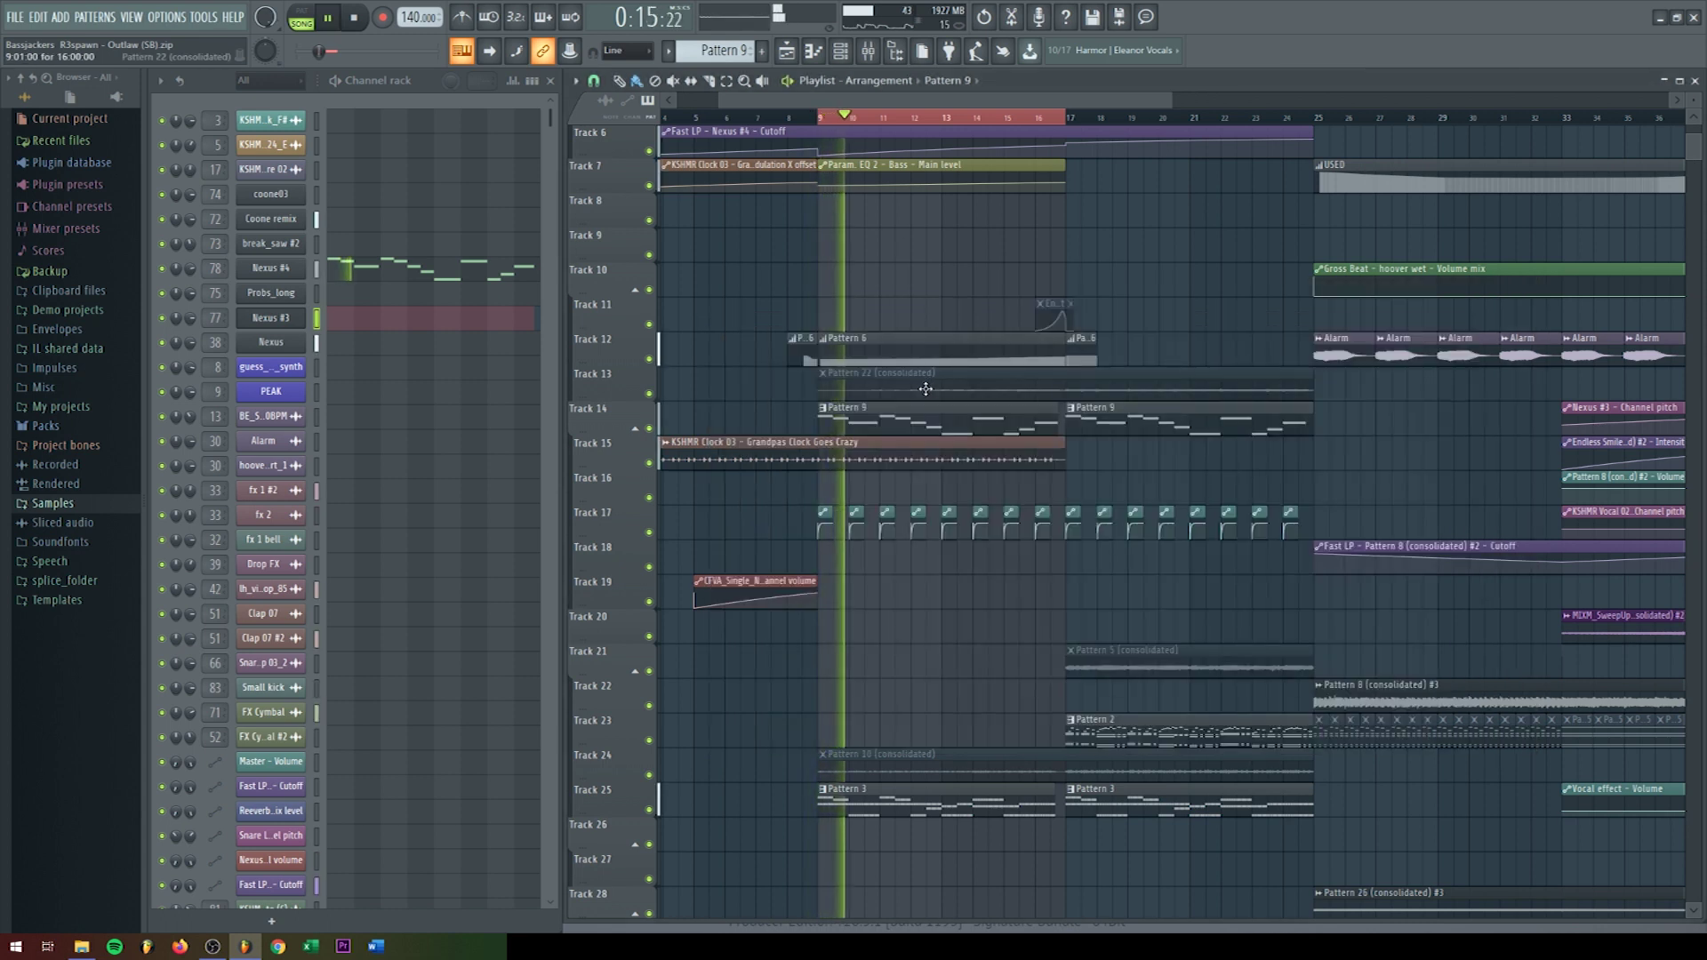
{"action": "scroll", "coordinate": [925, 389], "scroll_direction": "down", "scroll_amount": 3}
{"action": "key", "text": "space"}
{"action": "left_click", "coordinate": [889, 617]}
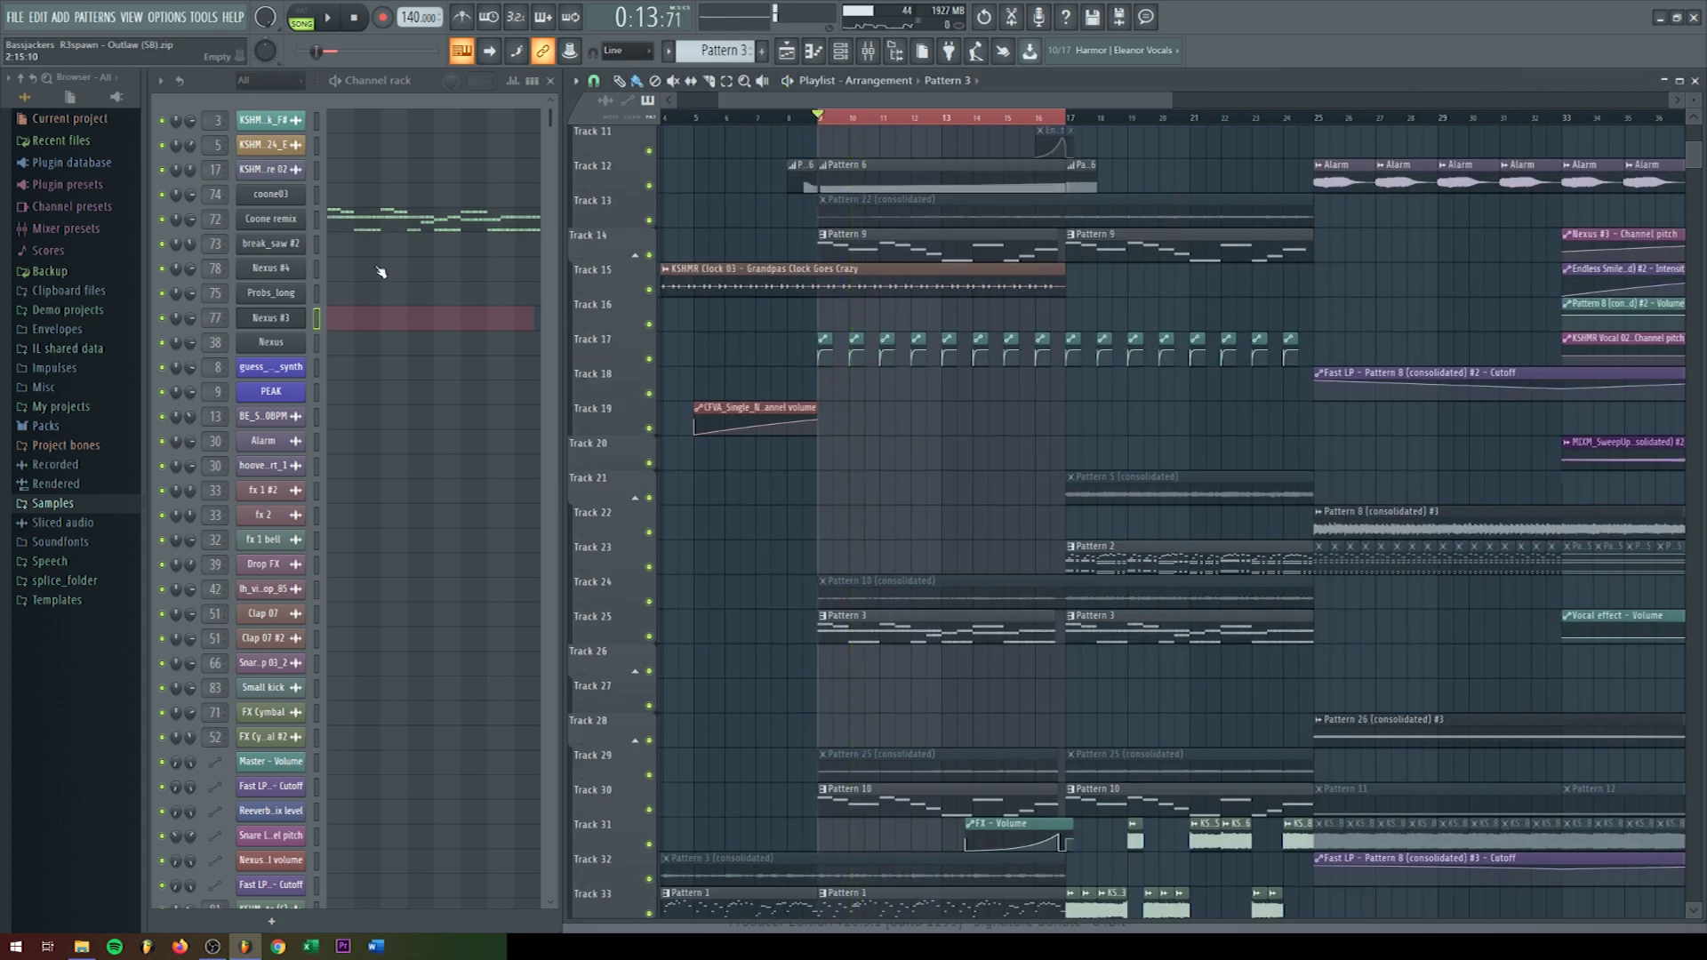
{"action": "double_click", "coordinate": [212, 219]}
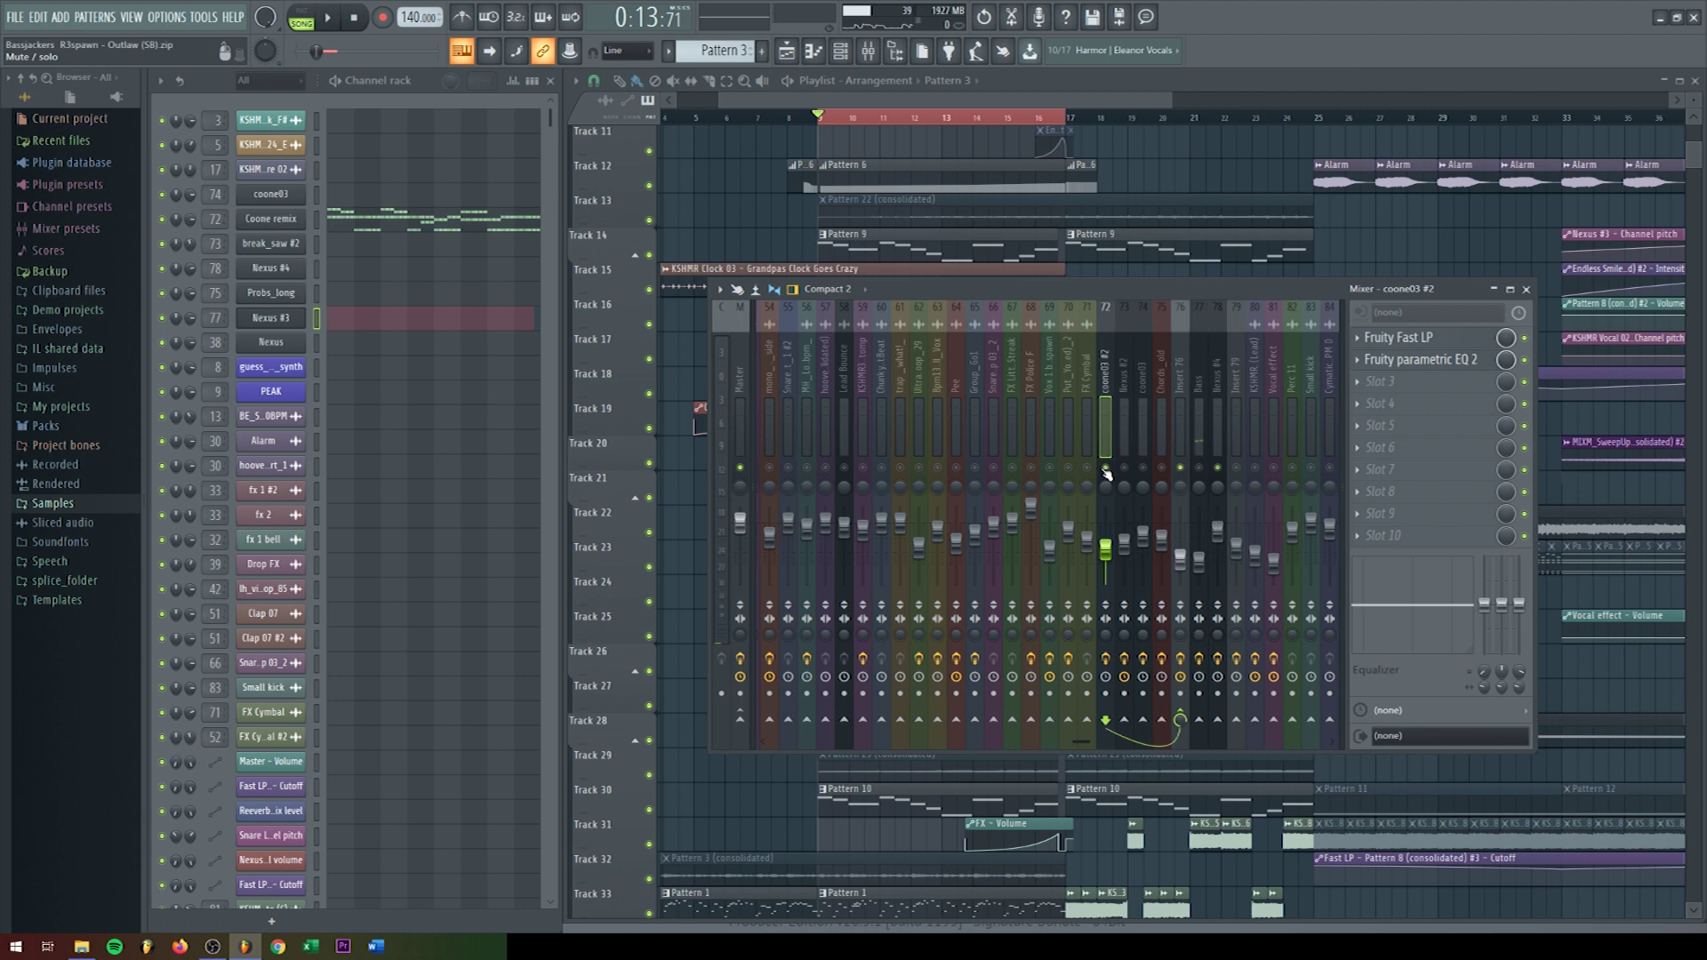
{"action": "key", "text": "space"}
{"action": "key", "text": "F9"}
{"action": "scroll", "coordinate": [960, 480], "scroll_direction": "down", "scroll_amount": 5}
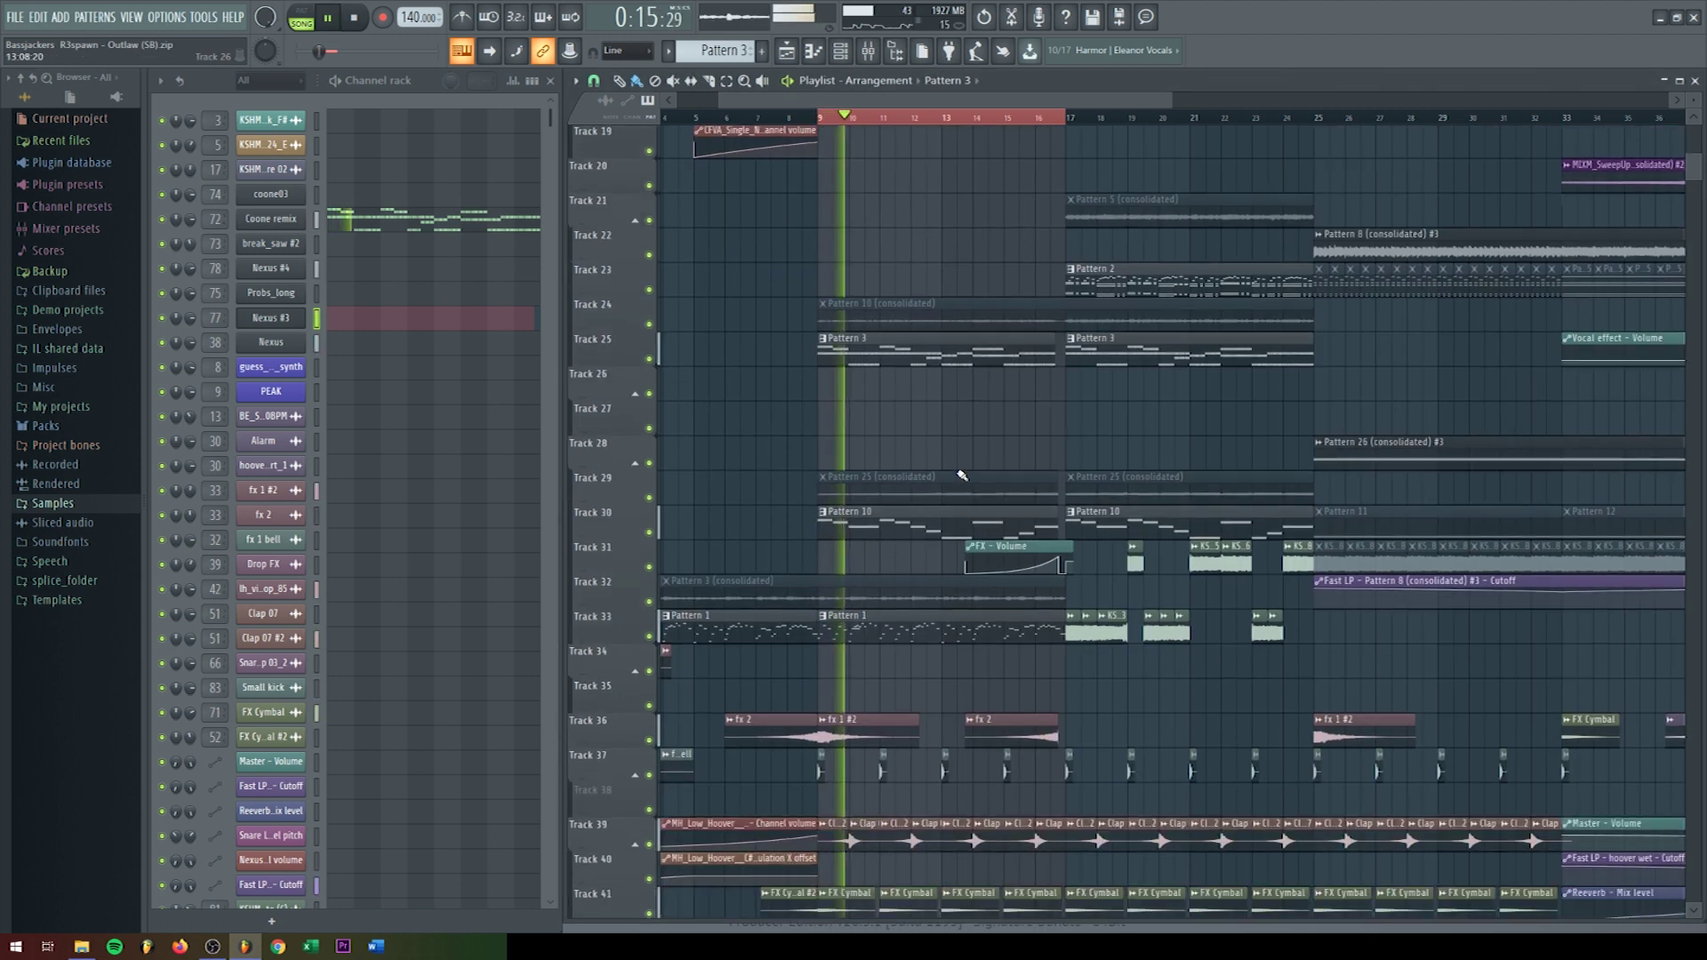
{"action": "key", "text": "space"}
{"action": "left_click", "coordinate": [929, 616]}
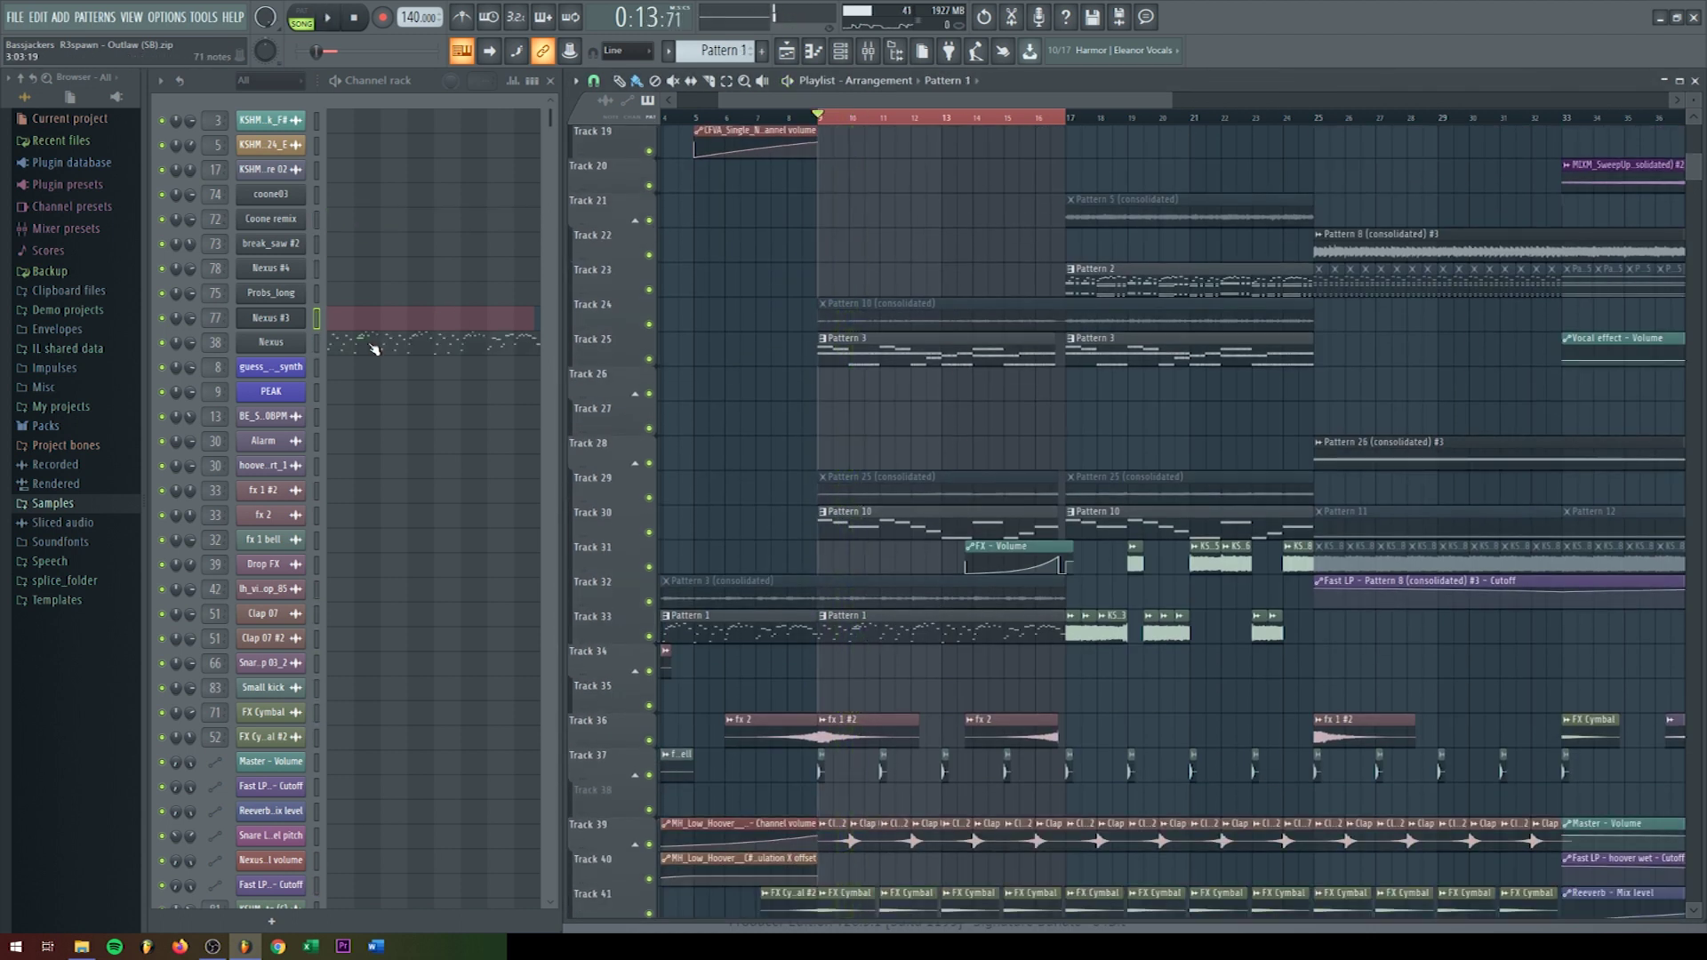
{"action": "key", "text": "F9"}
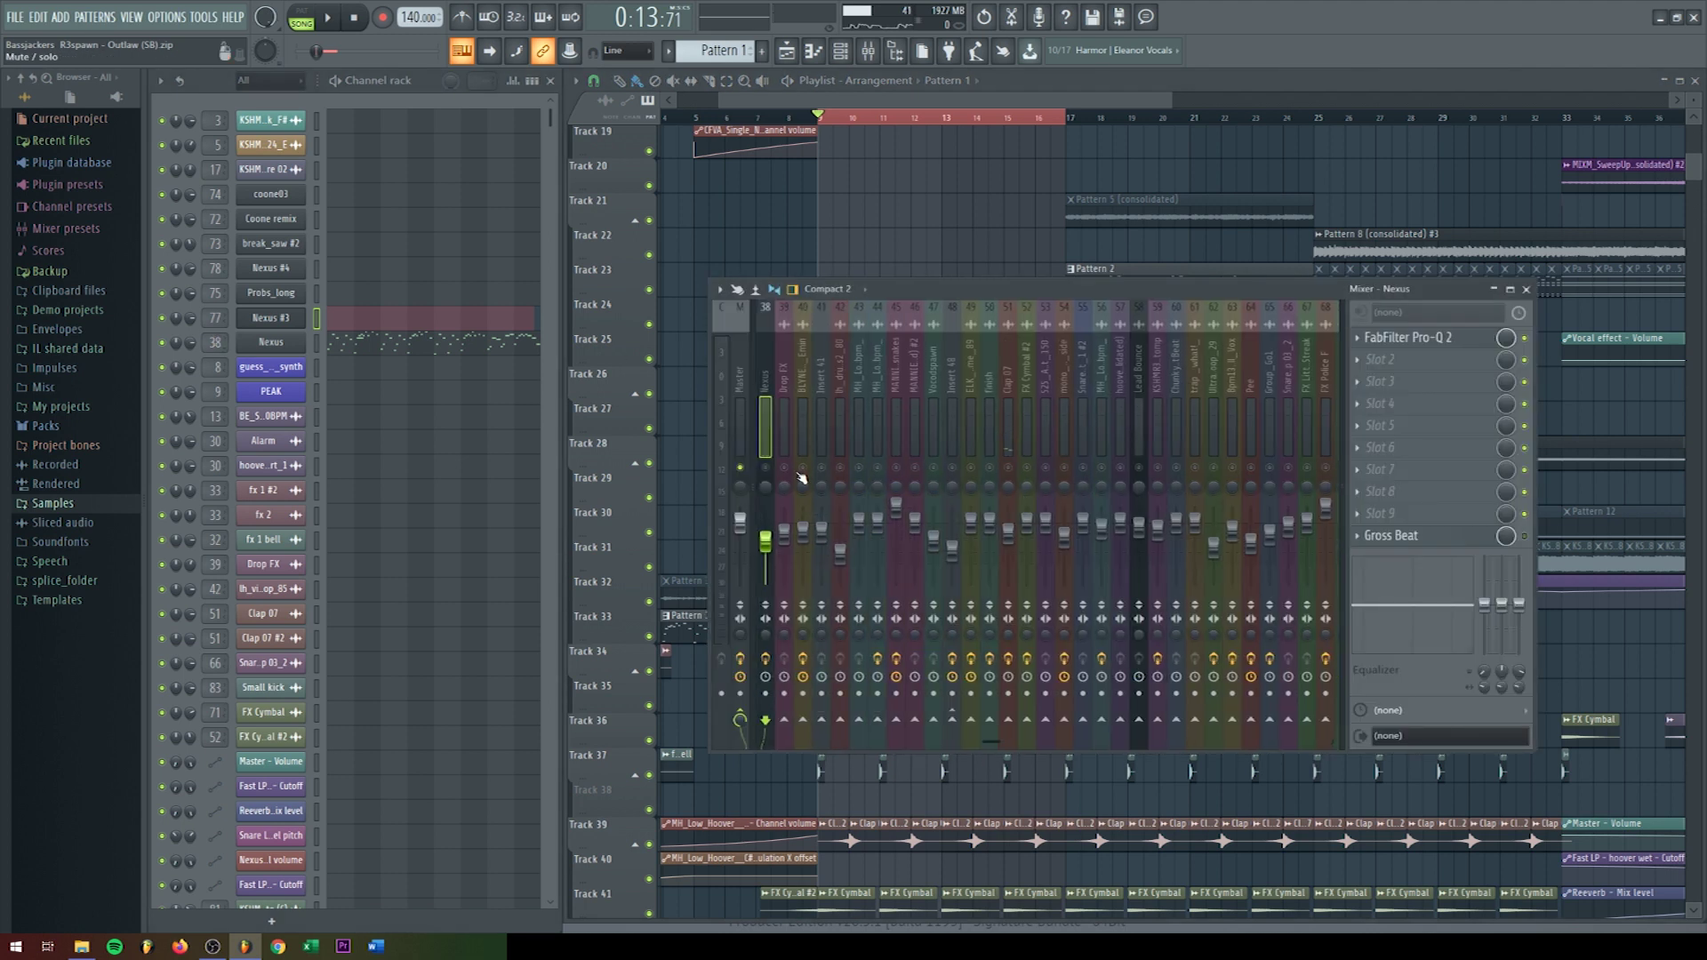
{"action": "key", "text": "space"}
{"action": "key", "text": "F9"}
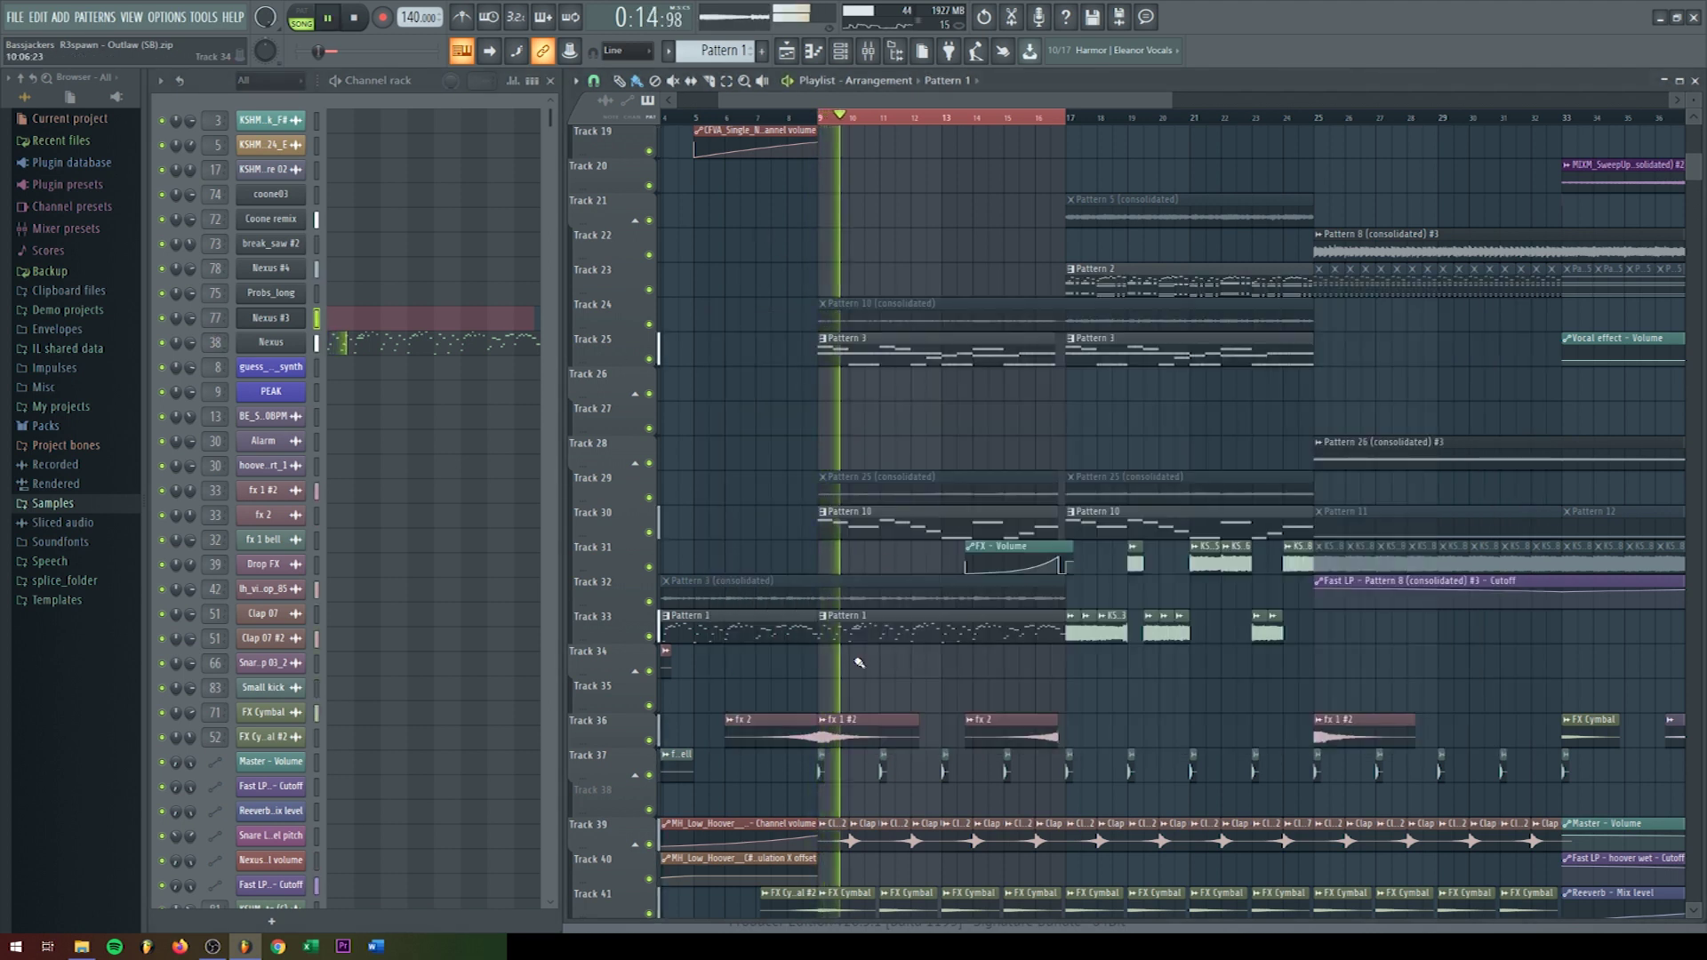
{"action": "scroll", "coordinate": [661, 642], "scroll_direction": "down", "scroll_amount": 3}
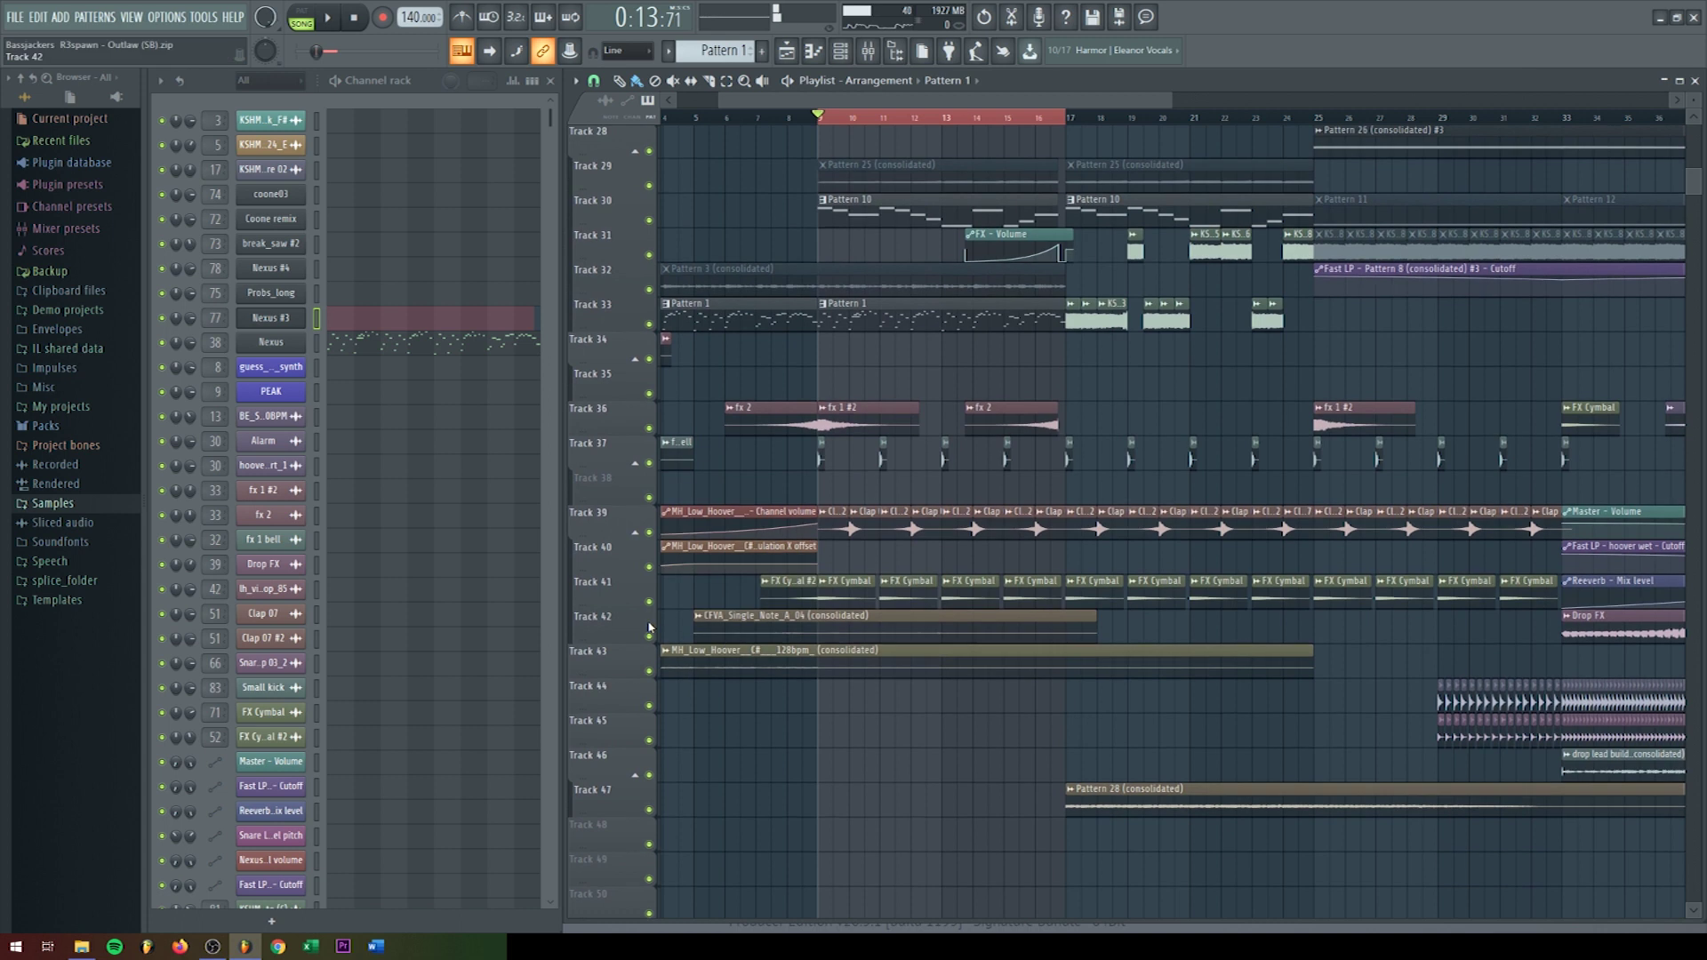
{"action": "right_click", "coordinate": [649, 639]}
{"action": "key", "text": "F9"}
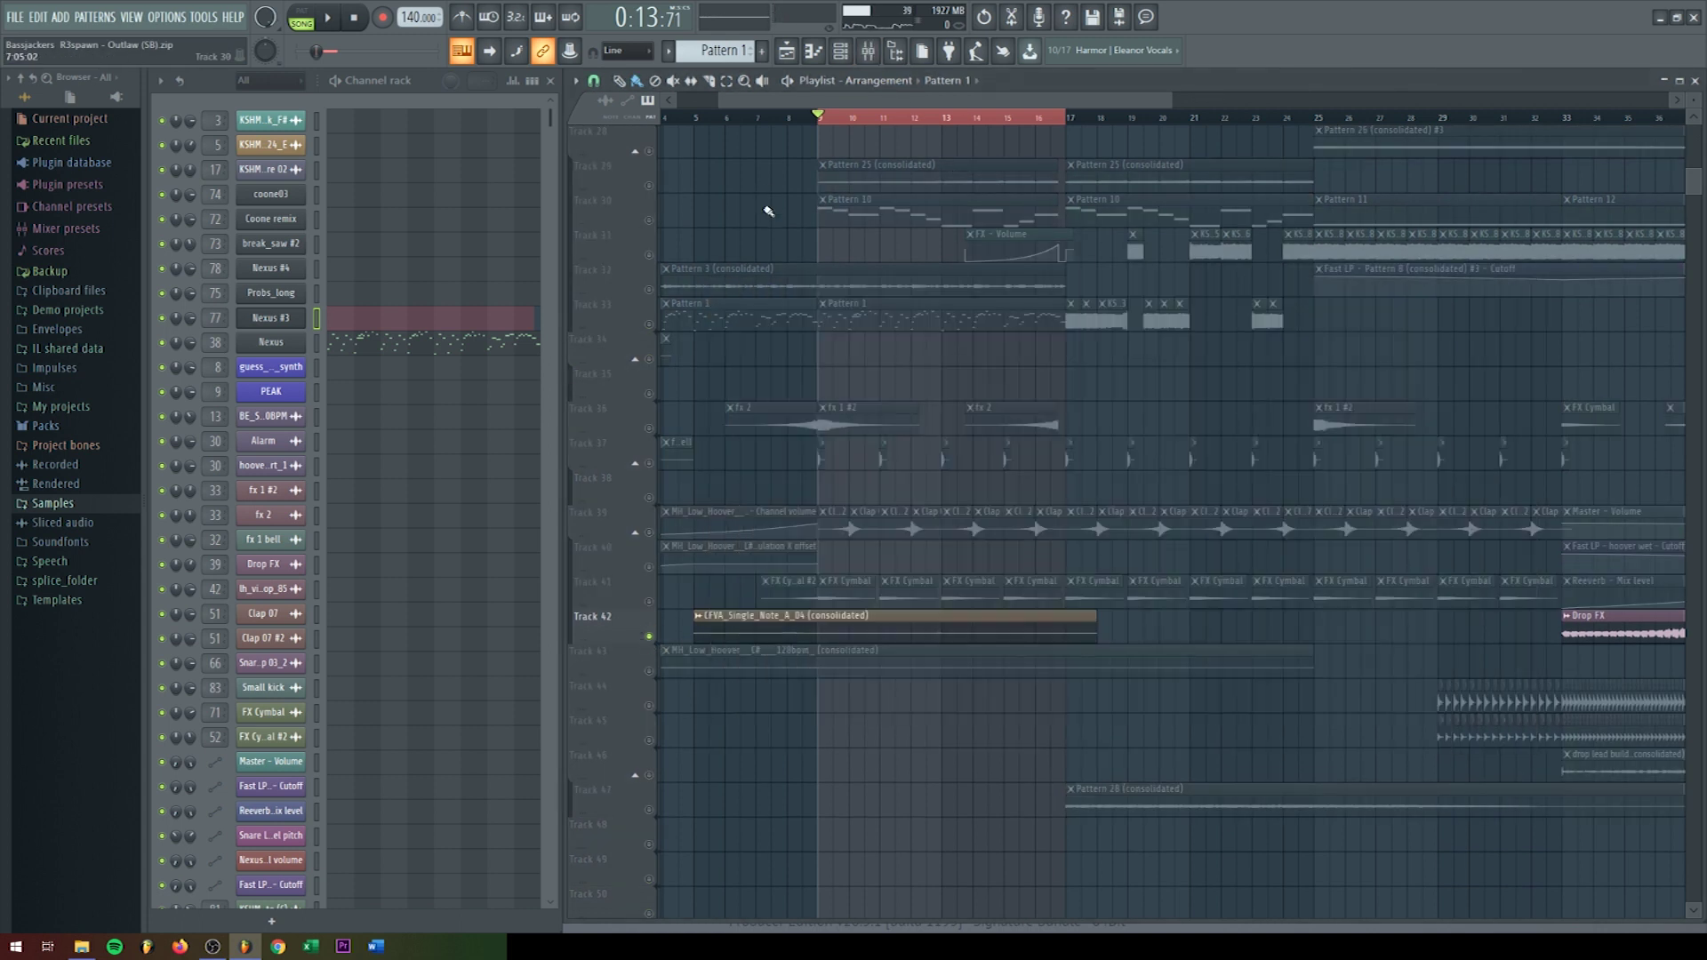
{"action": "key", "text": "F9"}
{"action": "key", "text": "space"}
{"action": "right_click", "coordinate": [649, 673]}
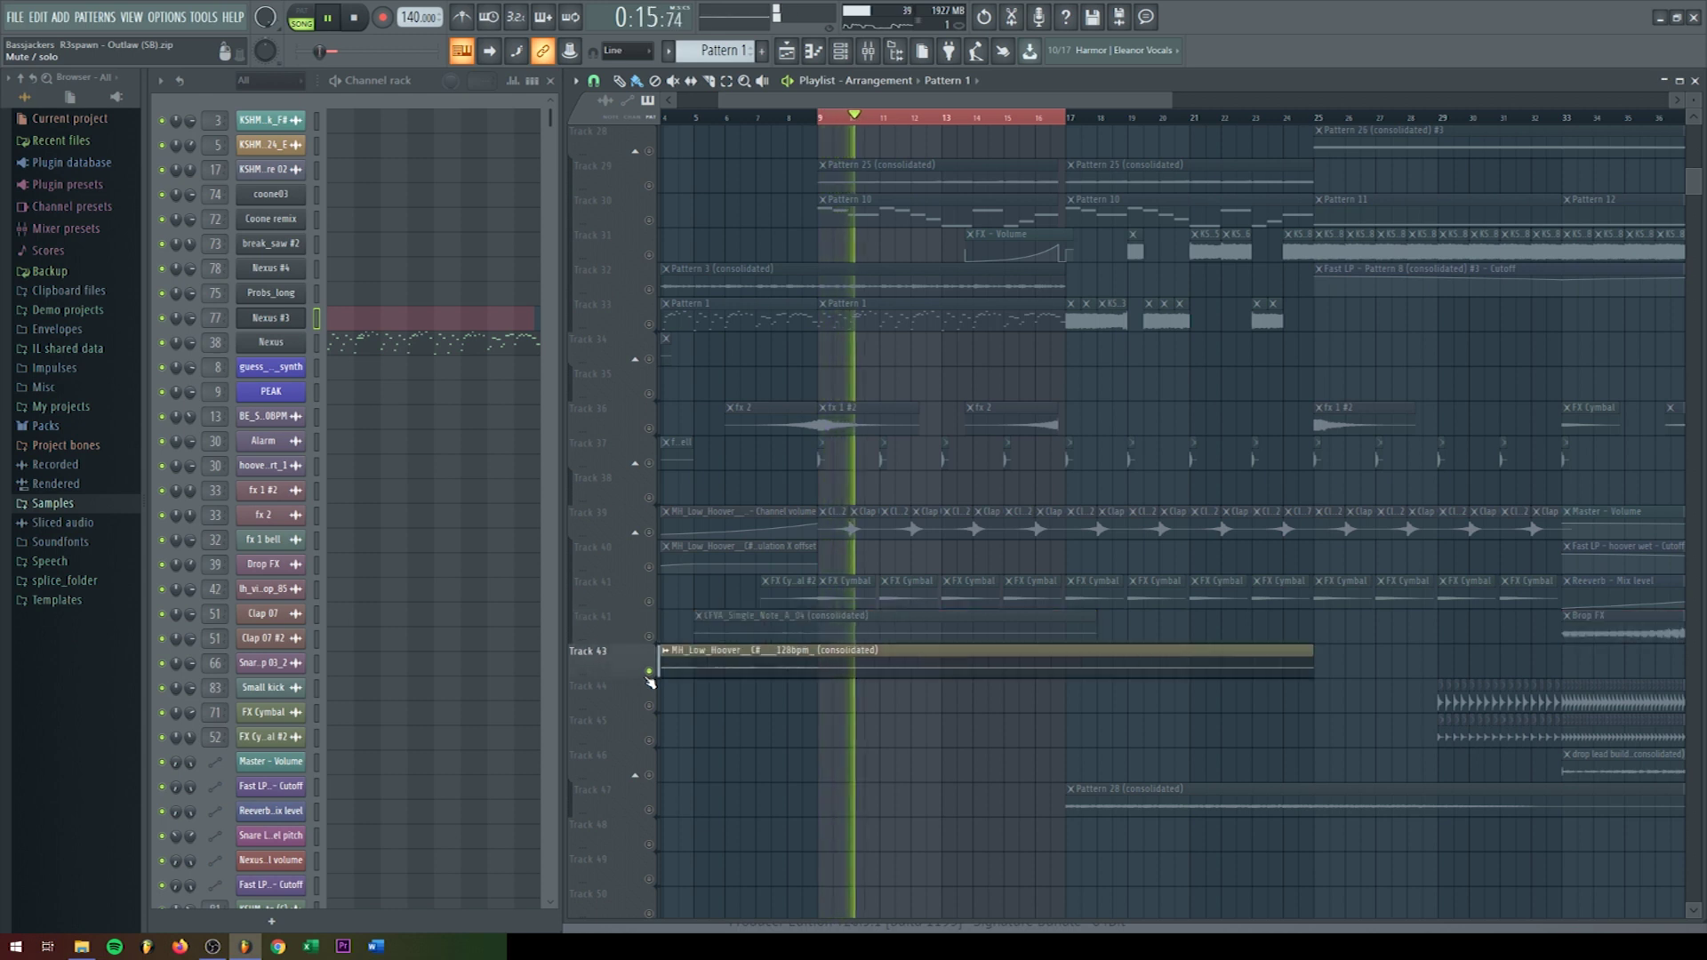
{"action": "right_click", "coordinate": [649, 673]}
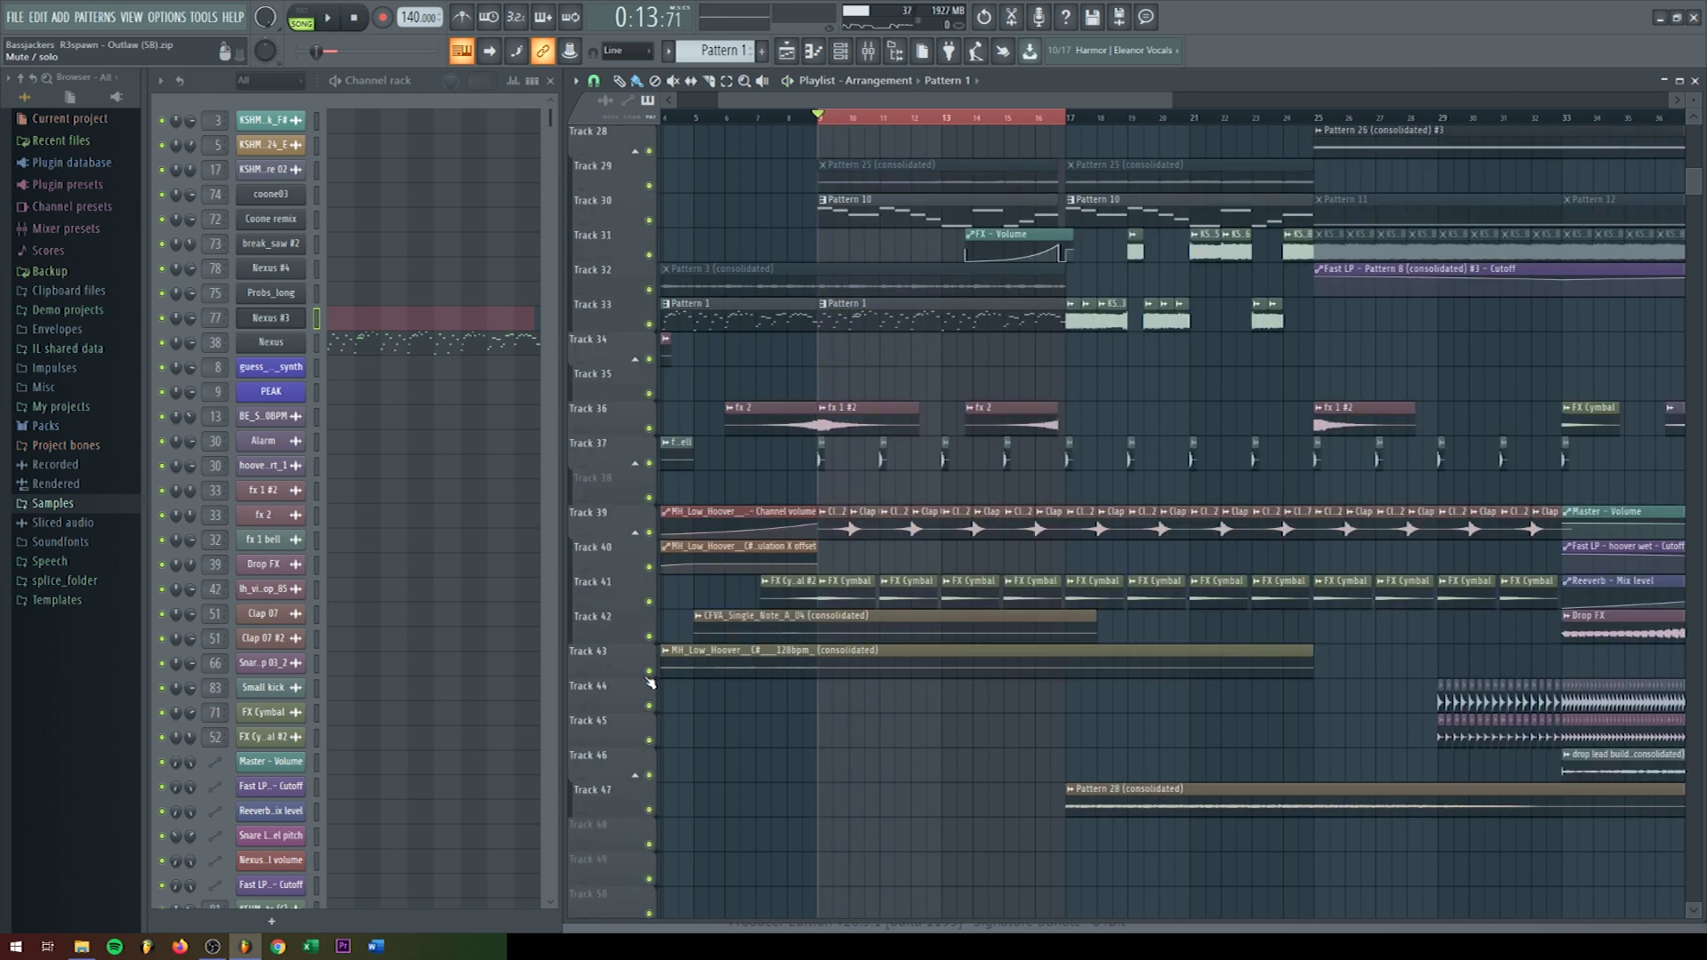
{"action": "scroll", "coordinate": [888, 407], "scroll_direction": "up", "scroll_amount": 9}
{"action": "key", "text": "space"}
{"action": "scroll", "coordinate": [888, 407], "scroll_direction": "up", "scroll_amount": 2}
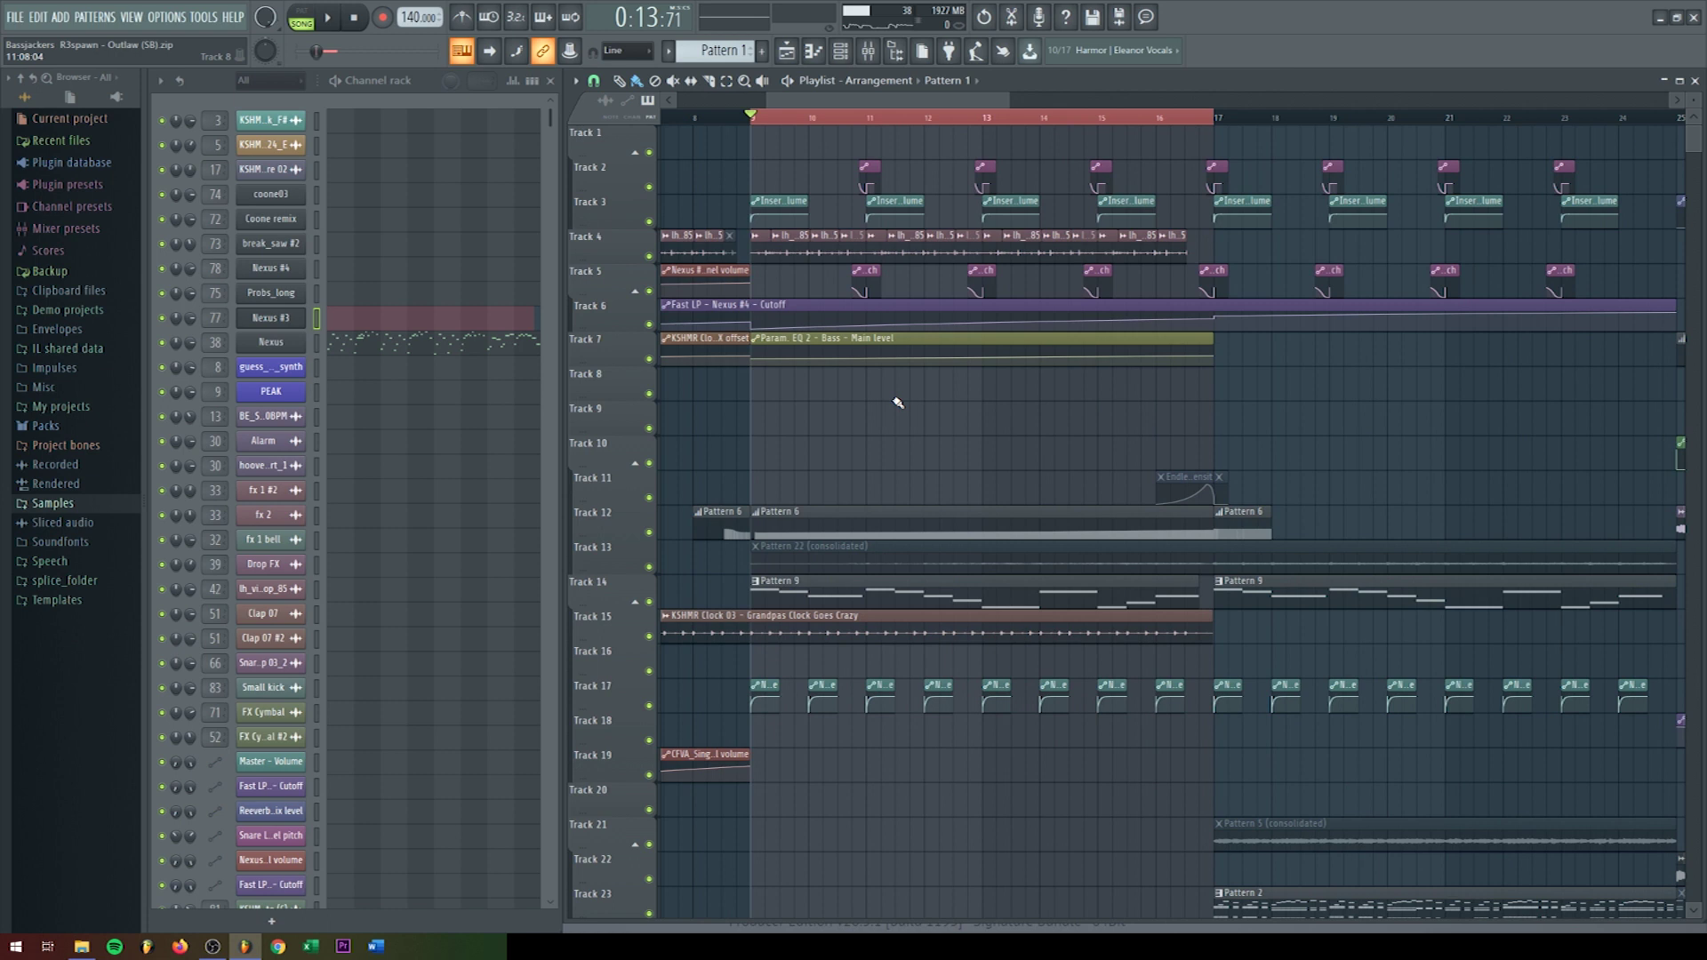
{"action": "key", "text": "space"}
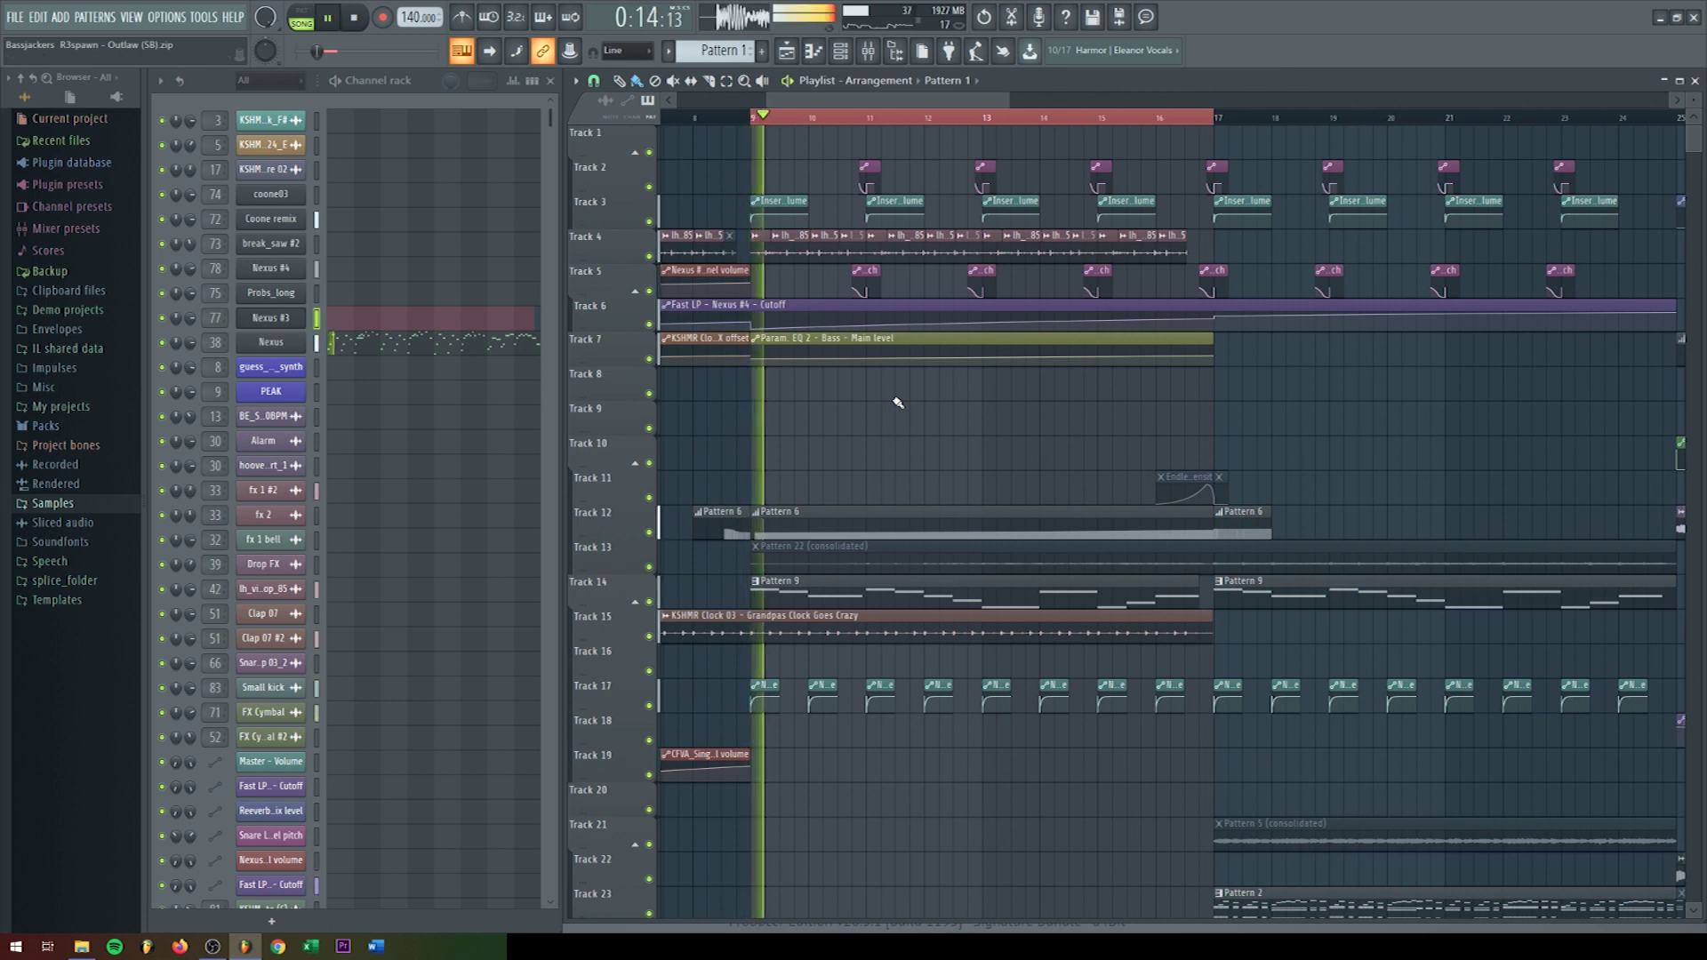
{"action": "scroll", "coordinate": [978, 407], "scroll_direction": "down", "scroll_amount": 2}
{"action": "scroll", "coordinate": [1036, 423], "scroll_direction": "down", "scroll_amount": 2}
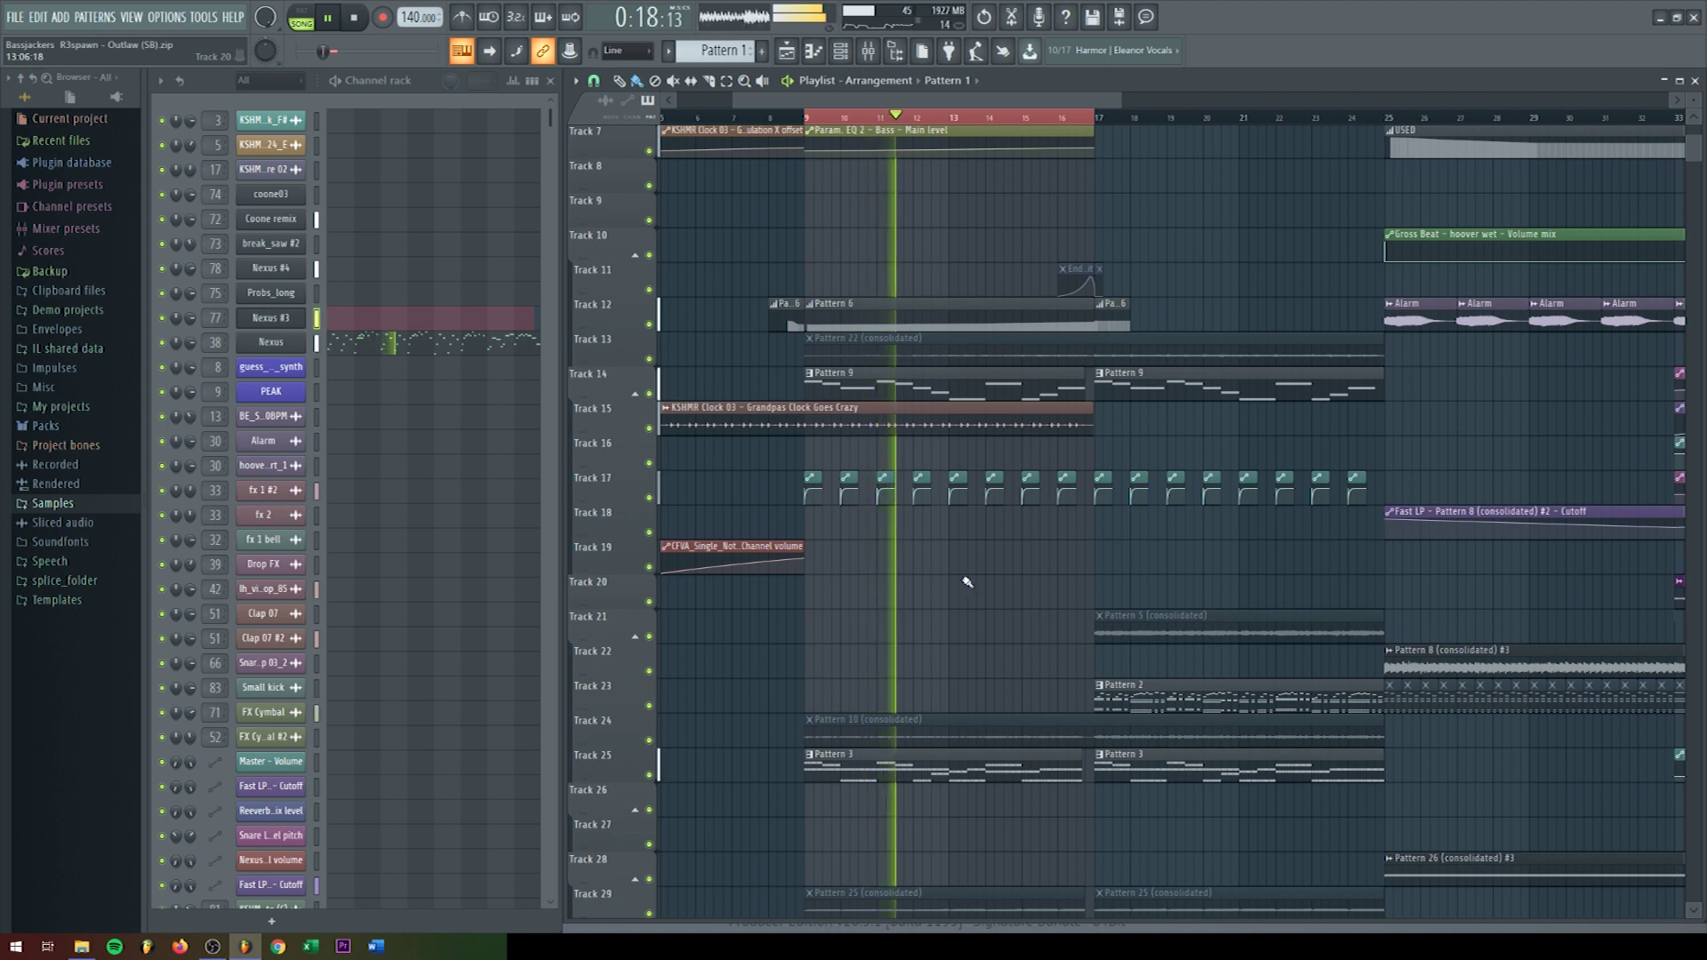
{"action": "scroll", "coordinate": [968, 582], "scroll_direction": "down", "scroll_amount": 2}
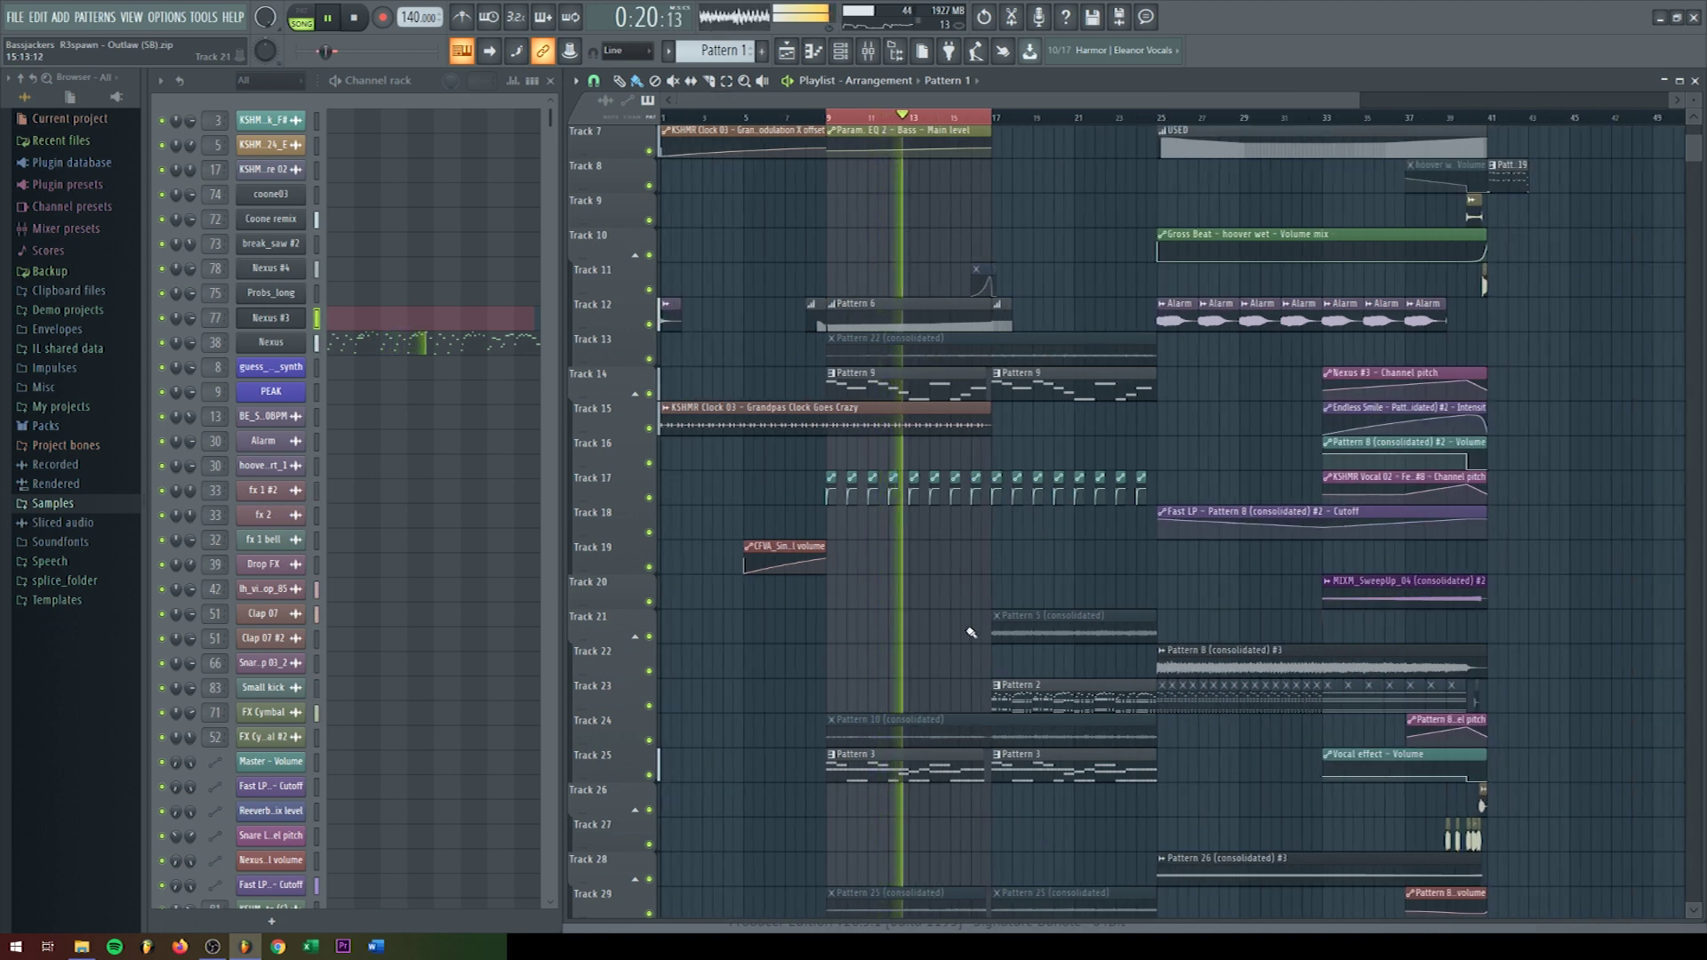
{"action": "scroll", "coordinate": [973, 628], "scroll_direction": "down", "scroll_amount": 3}
{"action": "scroll", "coordinate": [971, 633], "scroll_direction": "down", "scroll_amount": 2}
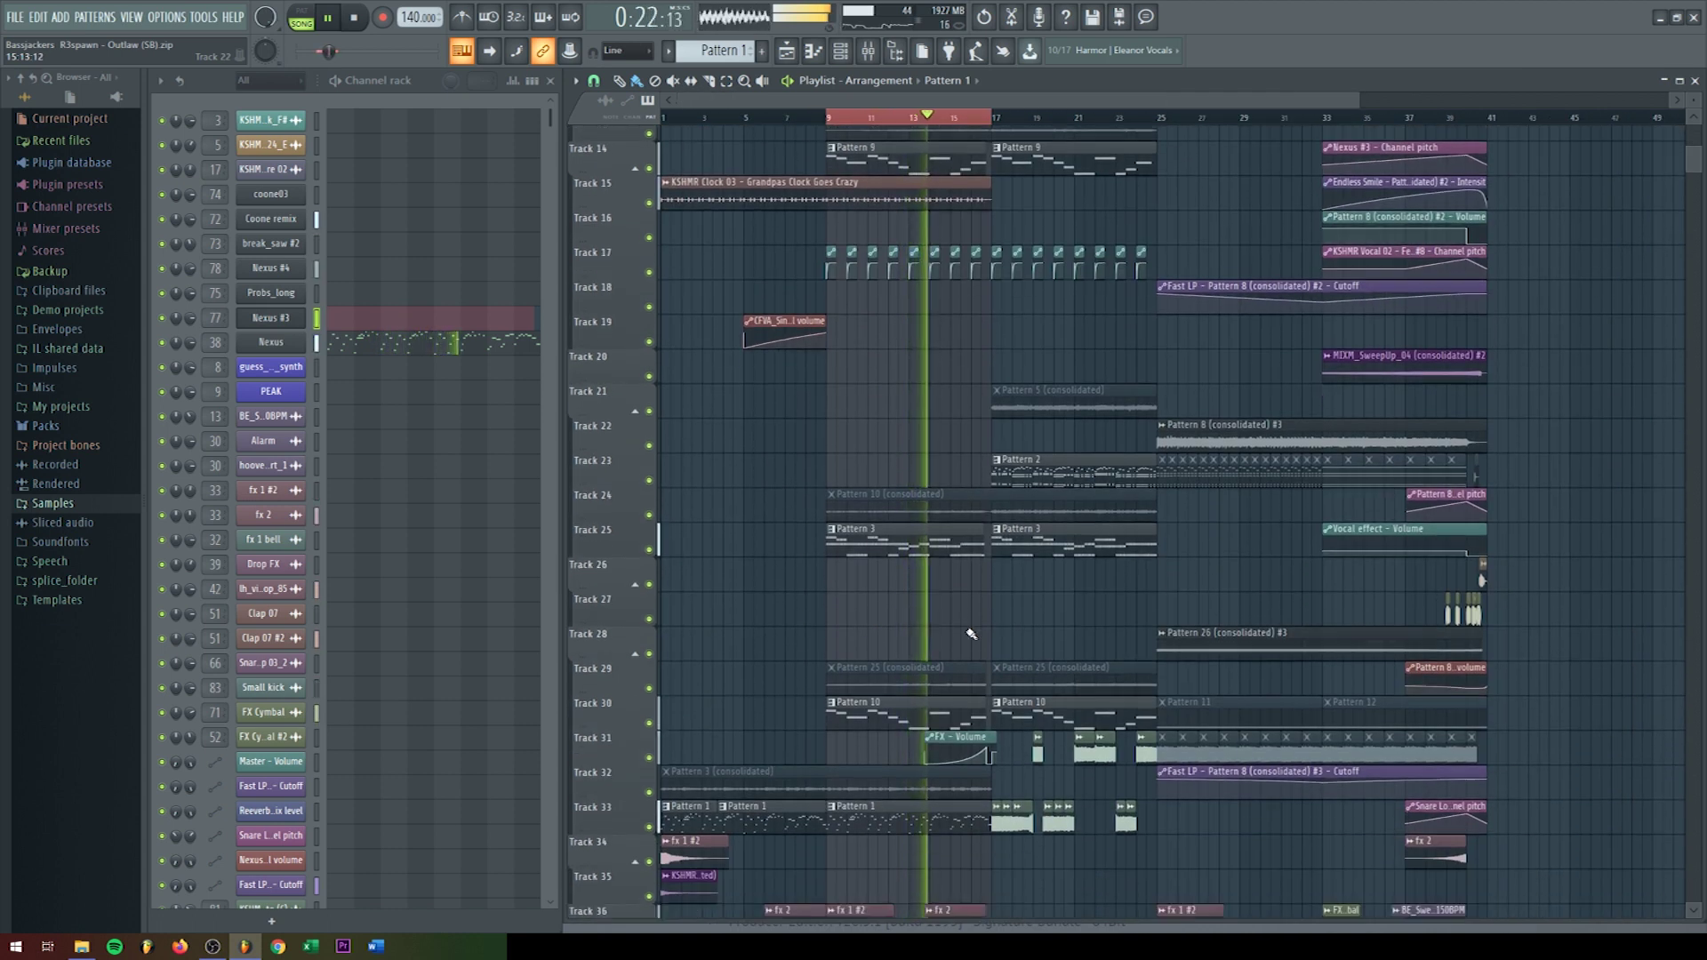
{"action": "scroll", "coordinate": [972, 633], "scroll_direction": "down", "scroll_amount": 1}
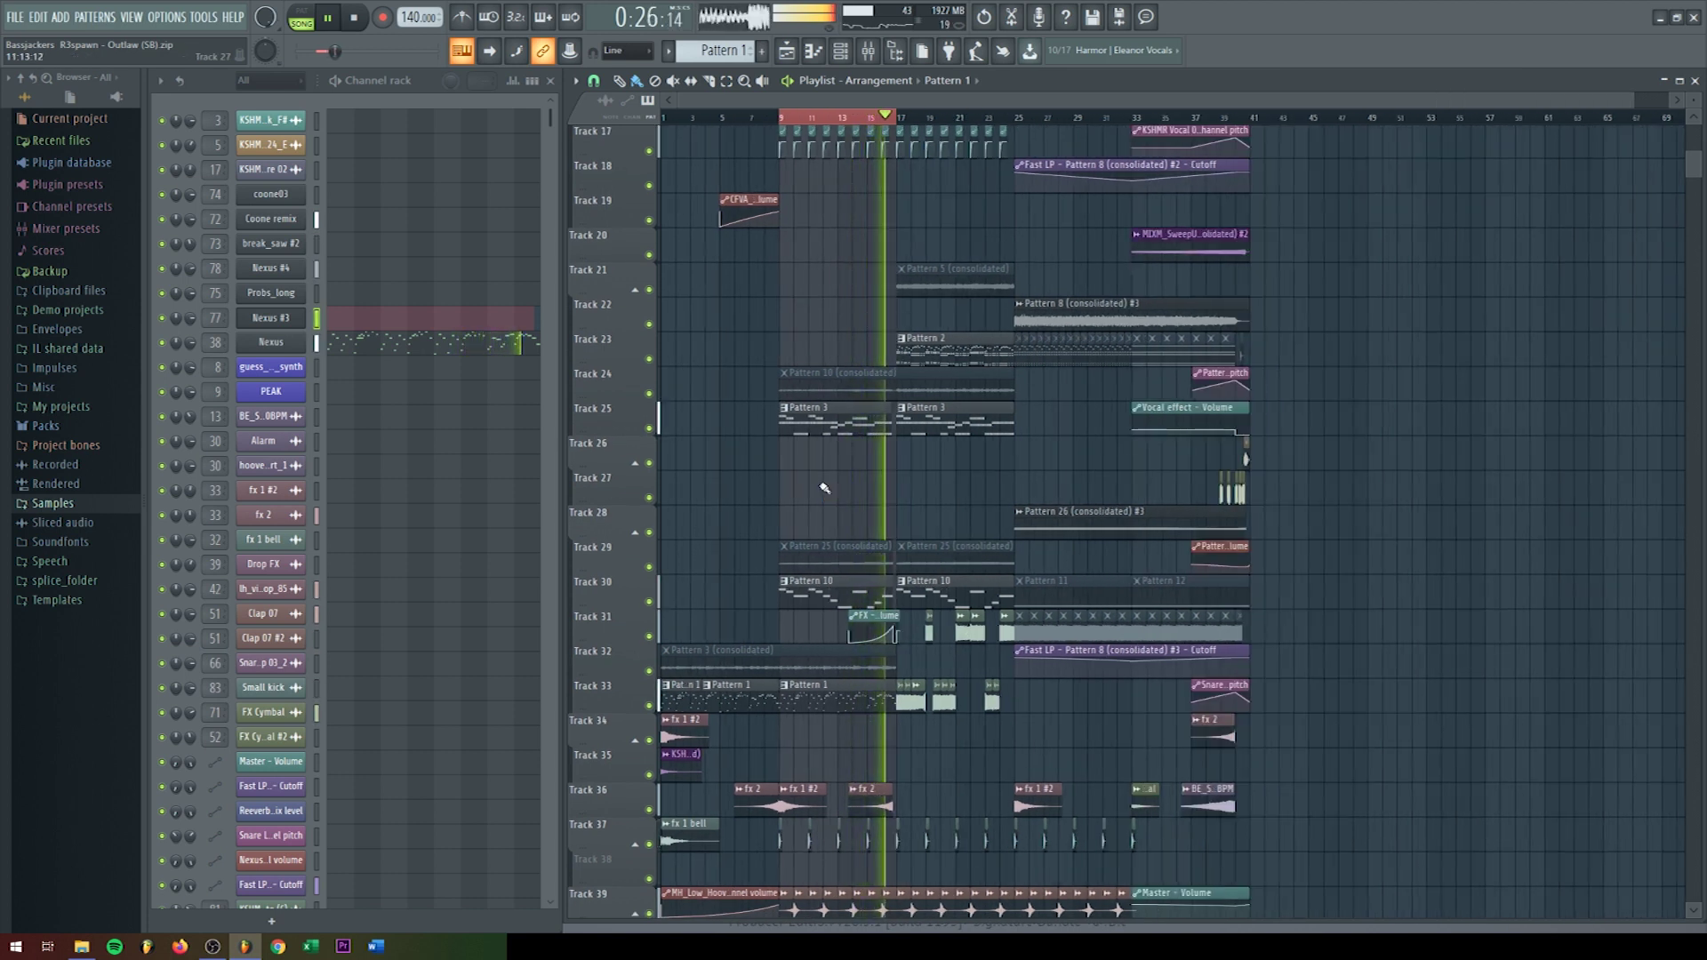
{"action": "key", "text": "space"}
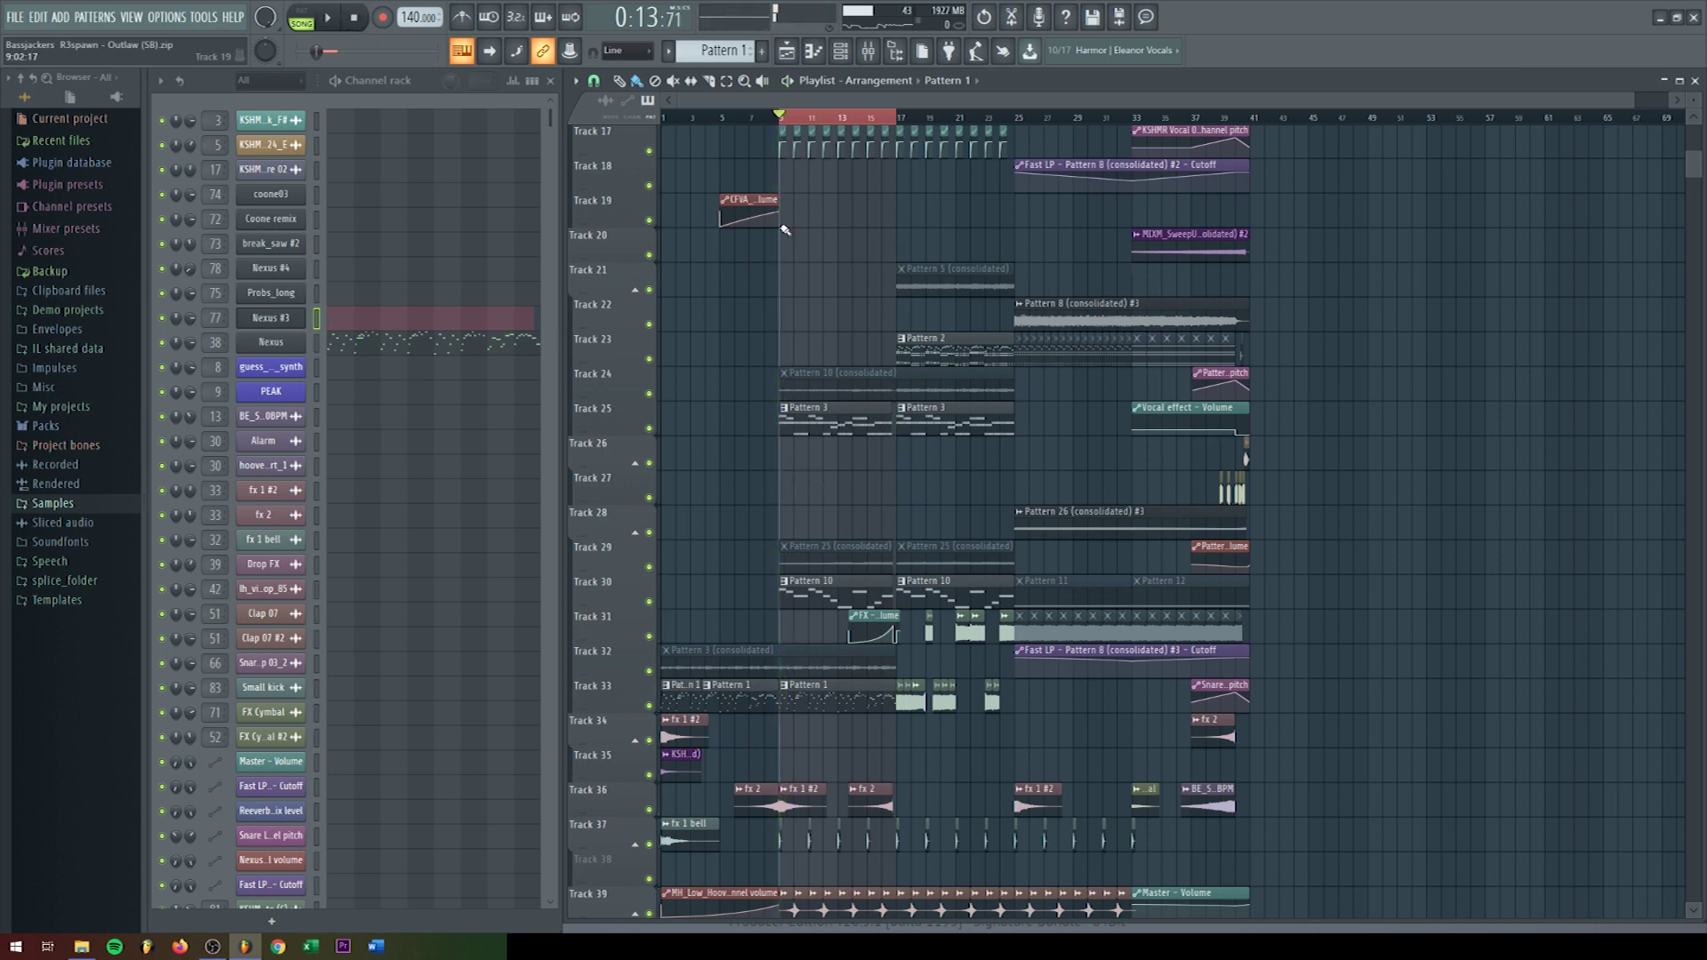
Step: Solo Track 14 and bring Track 13 back in alongside it
{"action": "scroll", "coordinate": [786, 230], "scroll_direction": "up", "scroll_amount": 5}
{"action": "scroll", "coordinate": [950, 172], "scroll_direction": "up", "scroll_amount": 4}
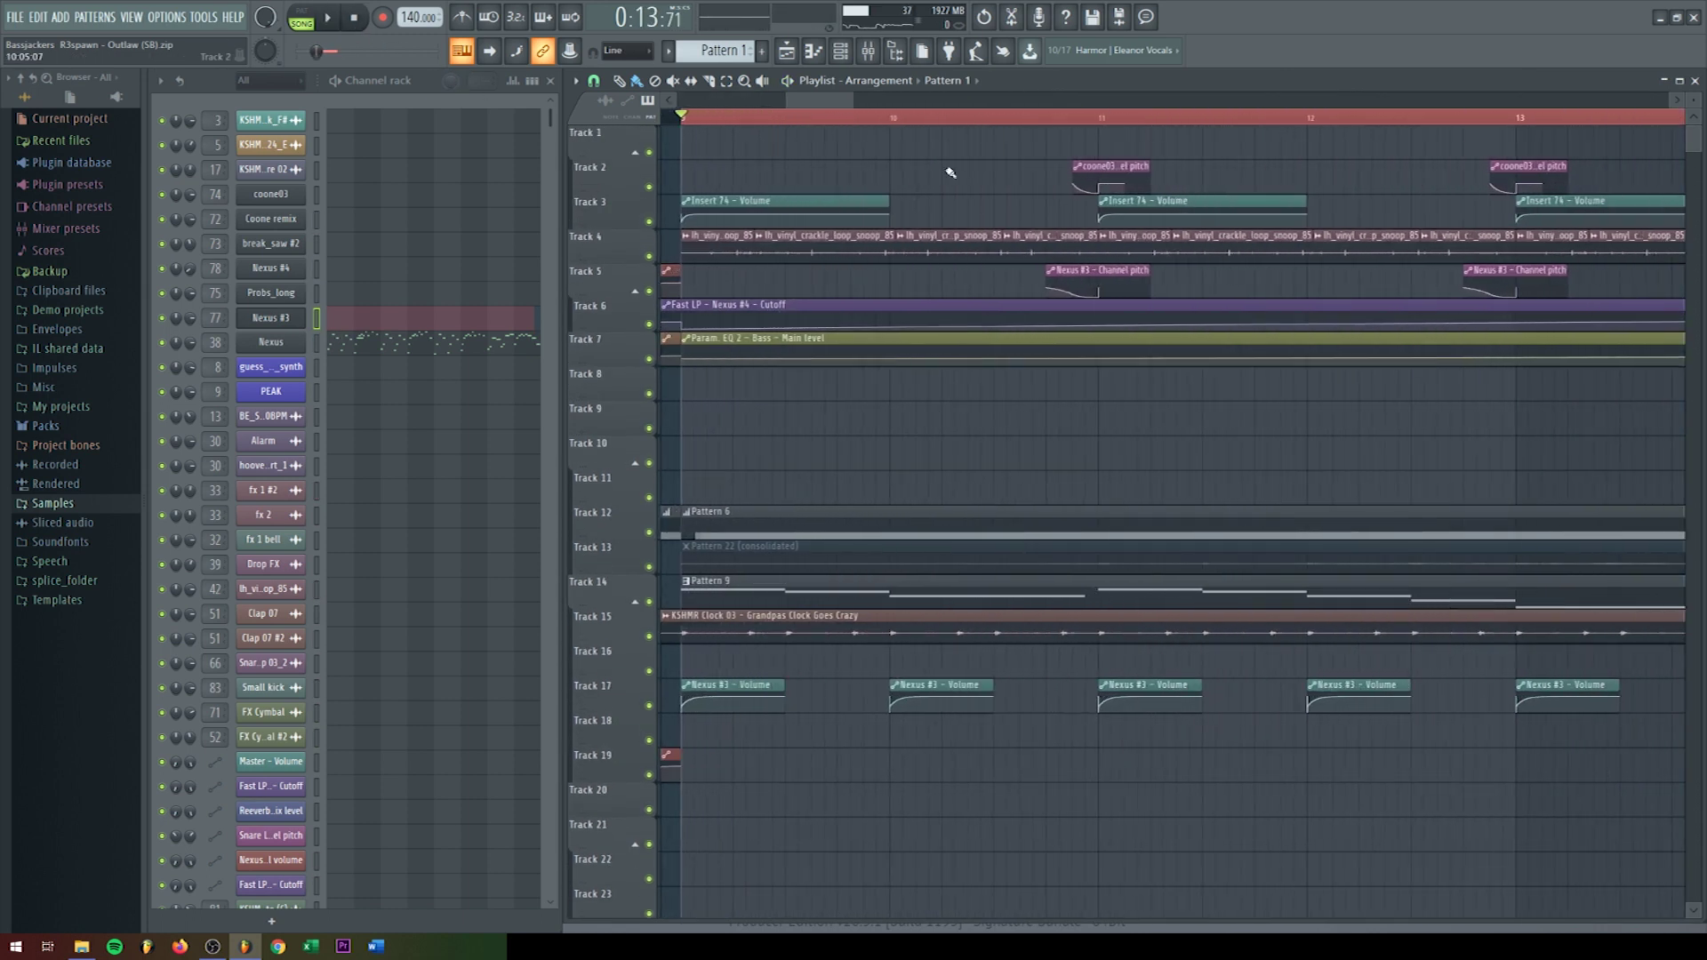
{"action": "mouse_move", "coordinate": [1094, 296]}
{"action": "scroll", "coordinate": [1067, 449], "scroll_direction": "down", "scroll_amount": 5}
{"action": "scroll", "coordinate": [1067, 449], "scroll_direction": "down", "scroll_amount": 1}
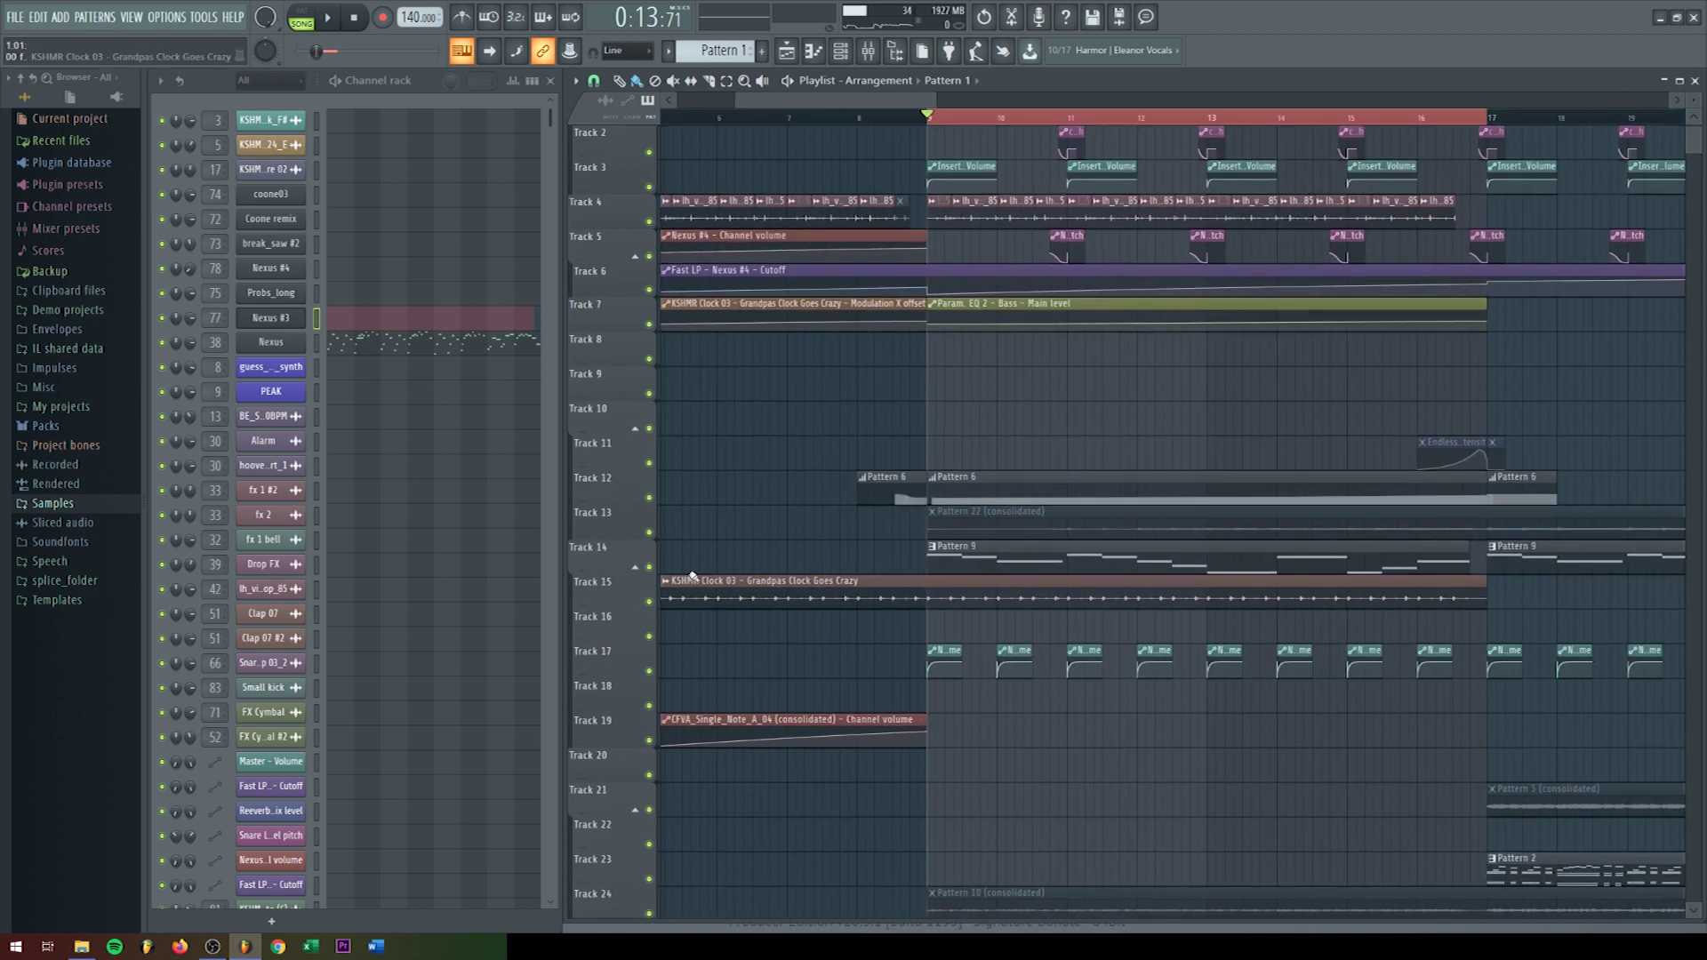
{"action": "right_click", "coordinate": [649, 567]}
{"action": "left_click", "coordinate": [649, 531]}
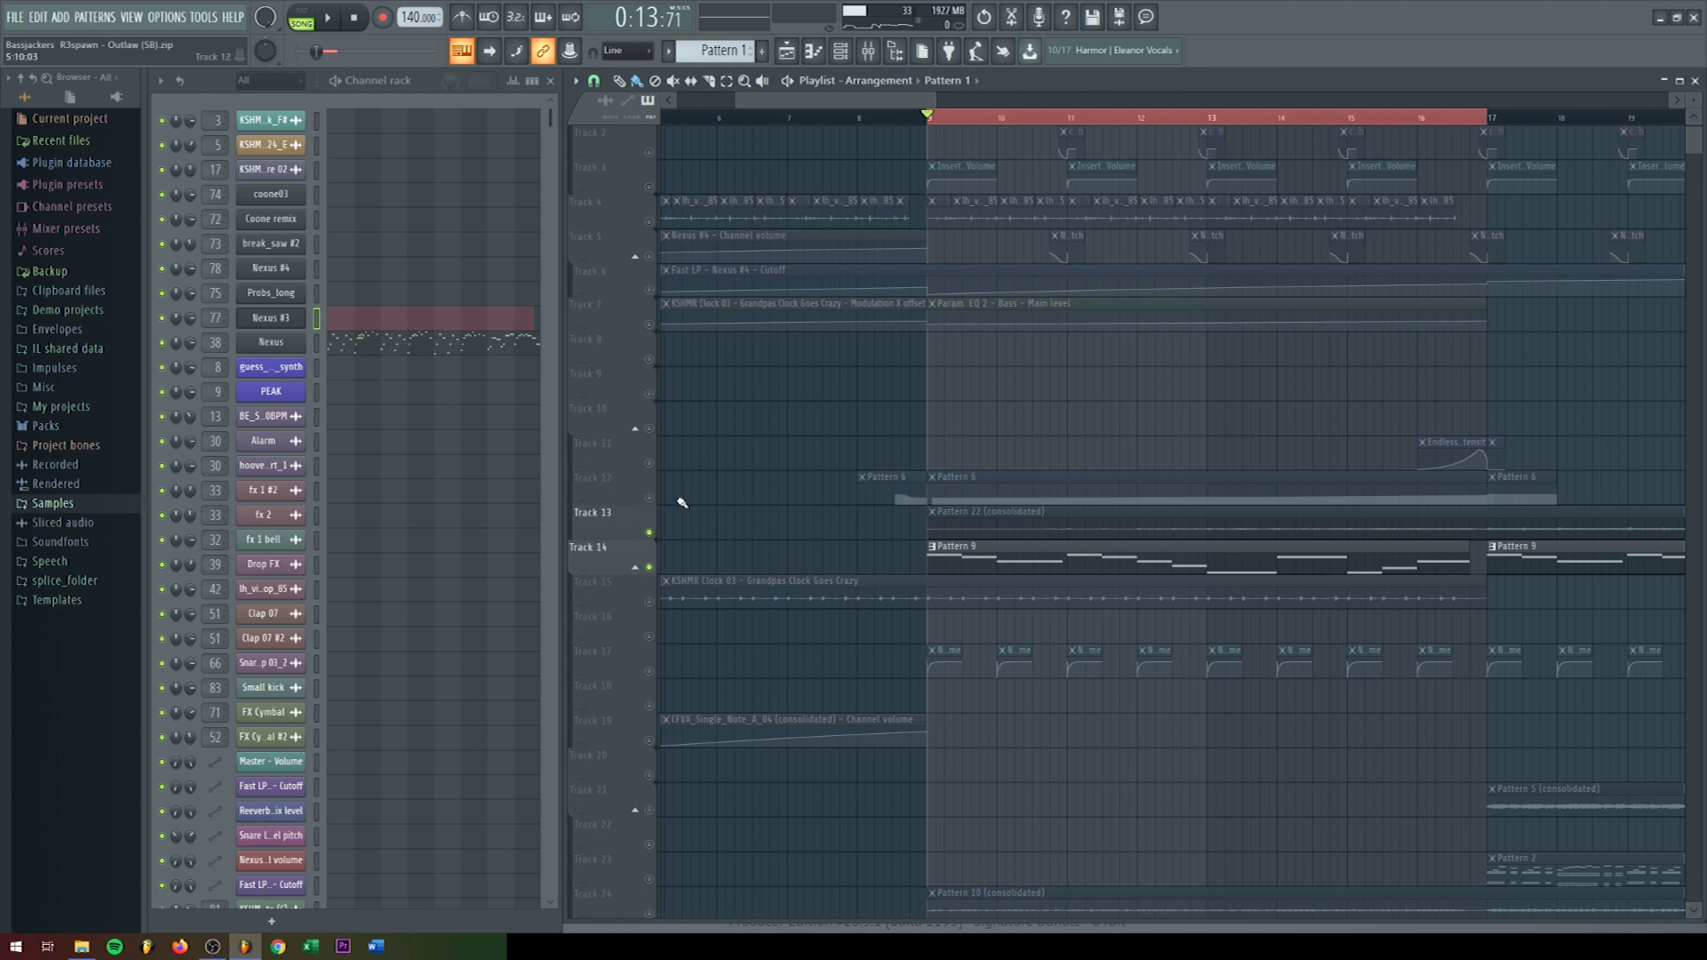
Step: Unmute Tracks 30 and 25 and audition the reduced set, stopping back at bar 9
{"action": "scroll", "coordinate": [675, 498], "scroll_direction": "down", "scroll_amount": 5}
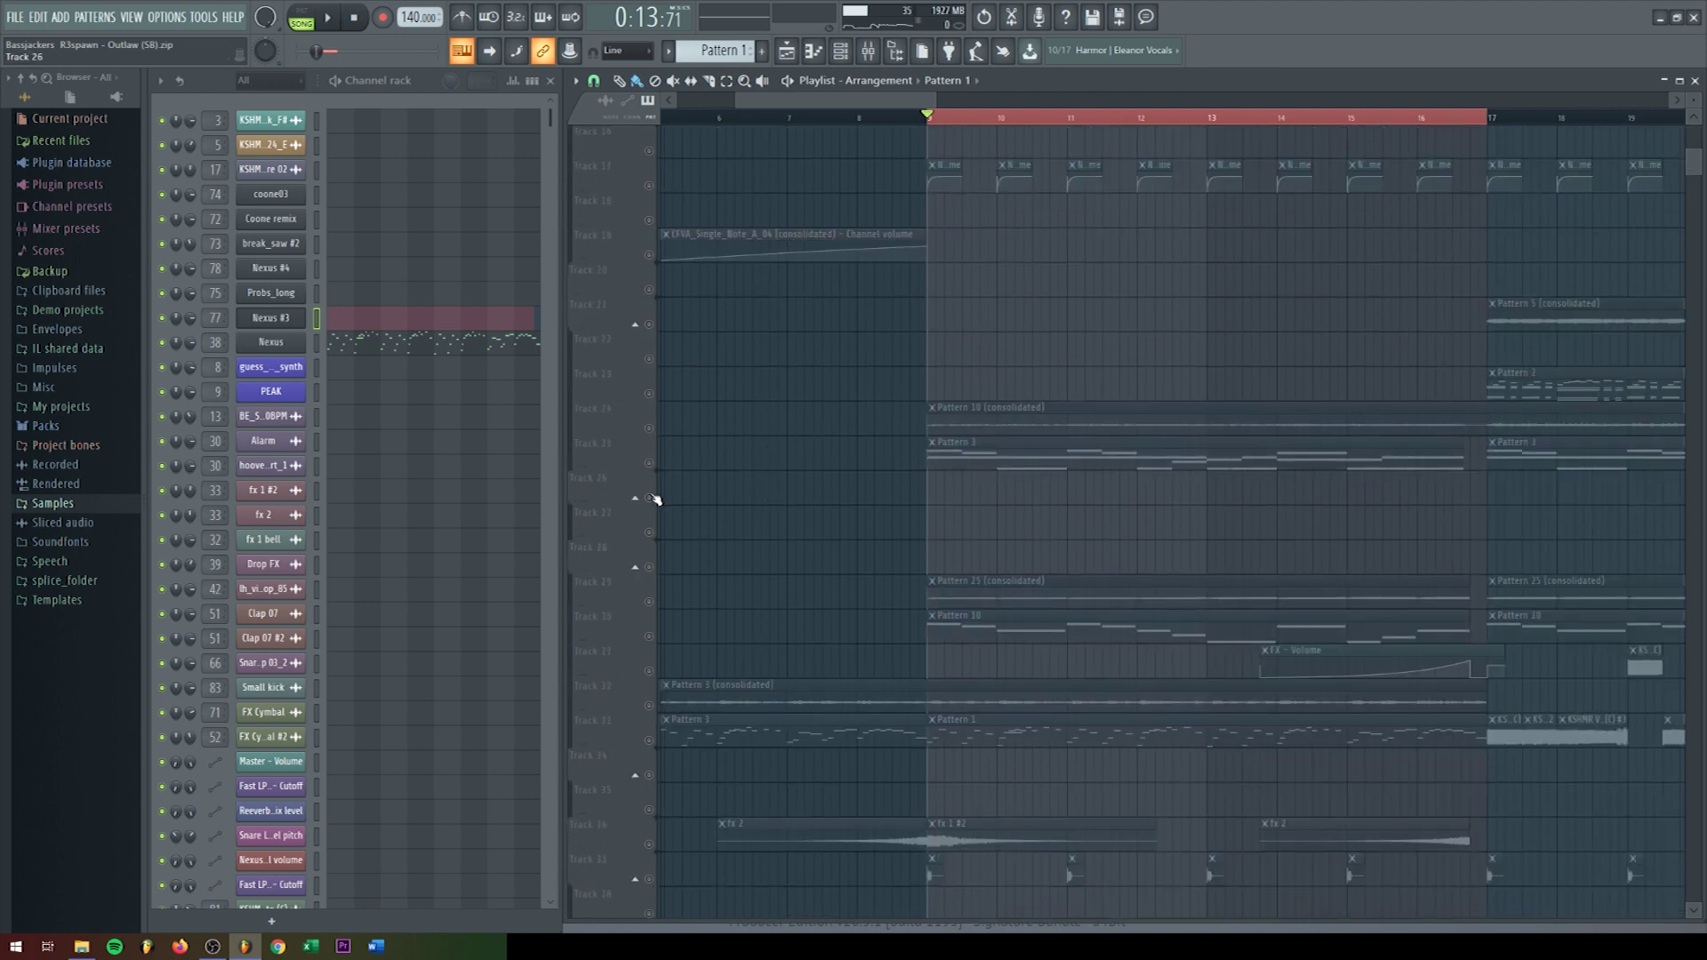
{"action": "left_click", "coordinate": [649, 636]}
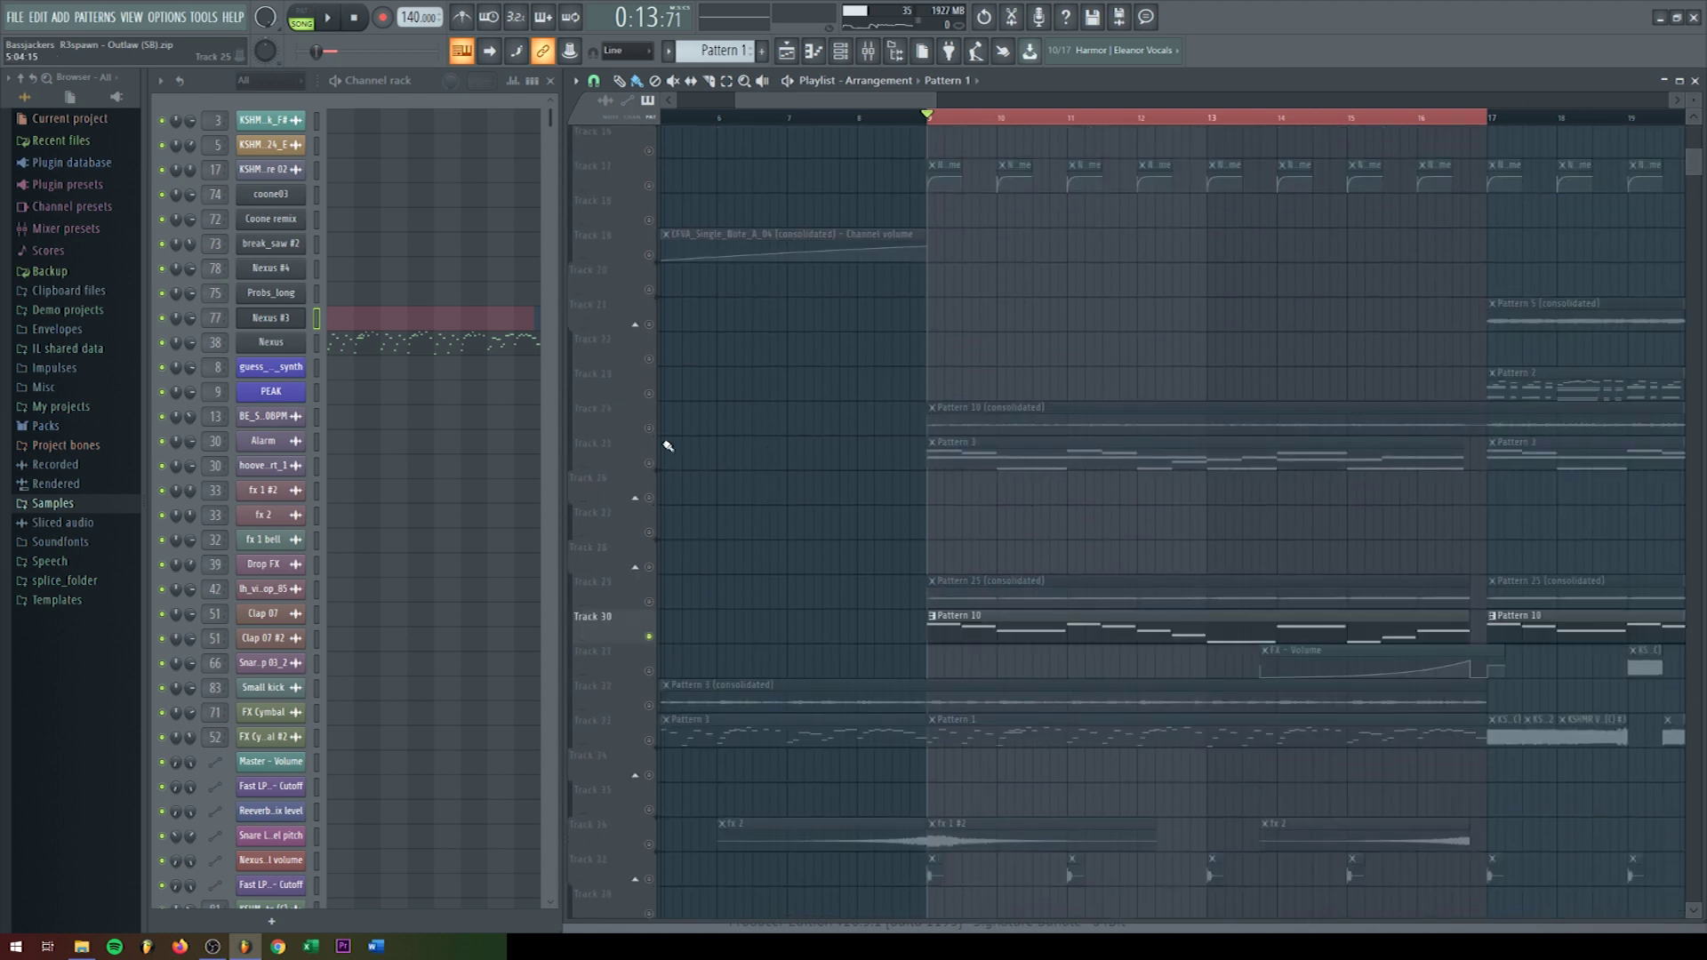
{"action": "left_click", "coordinate": [649, 463]}
{"action": "key", "text": "space"}
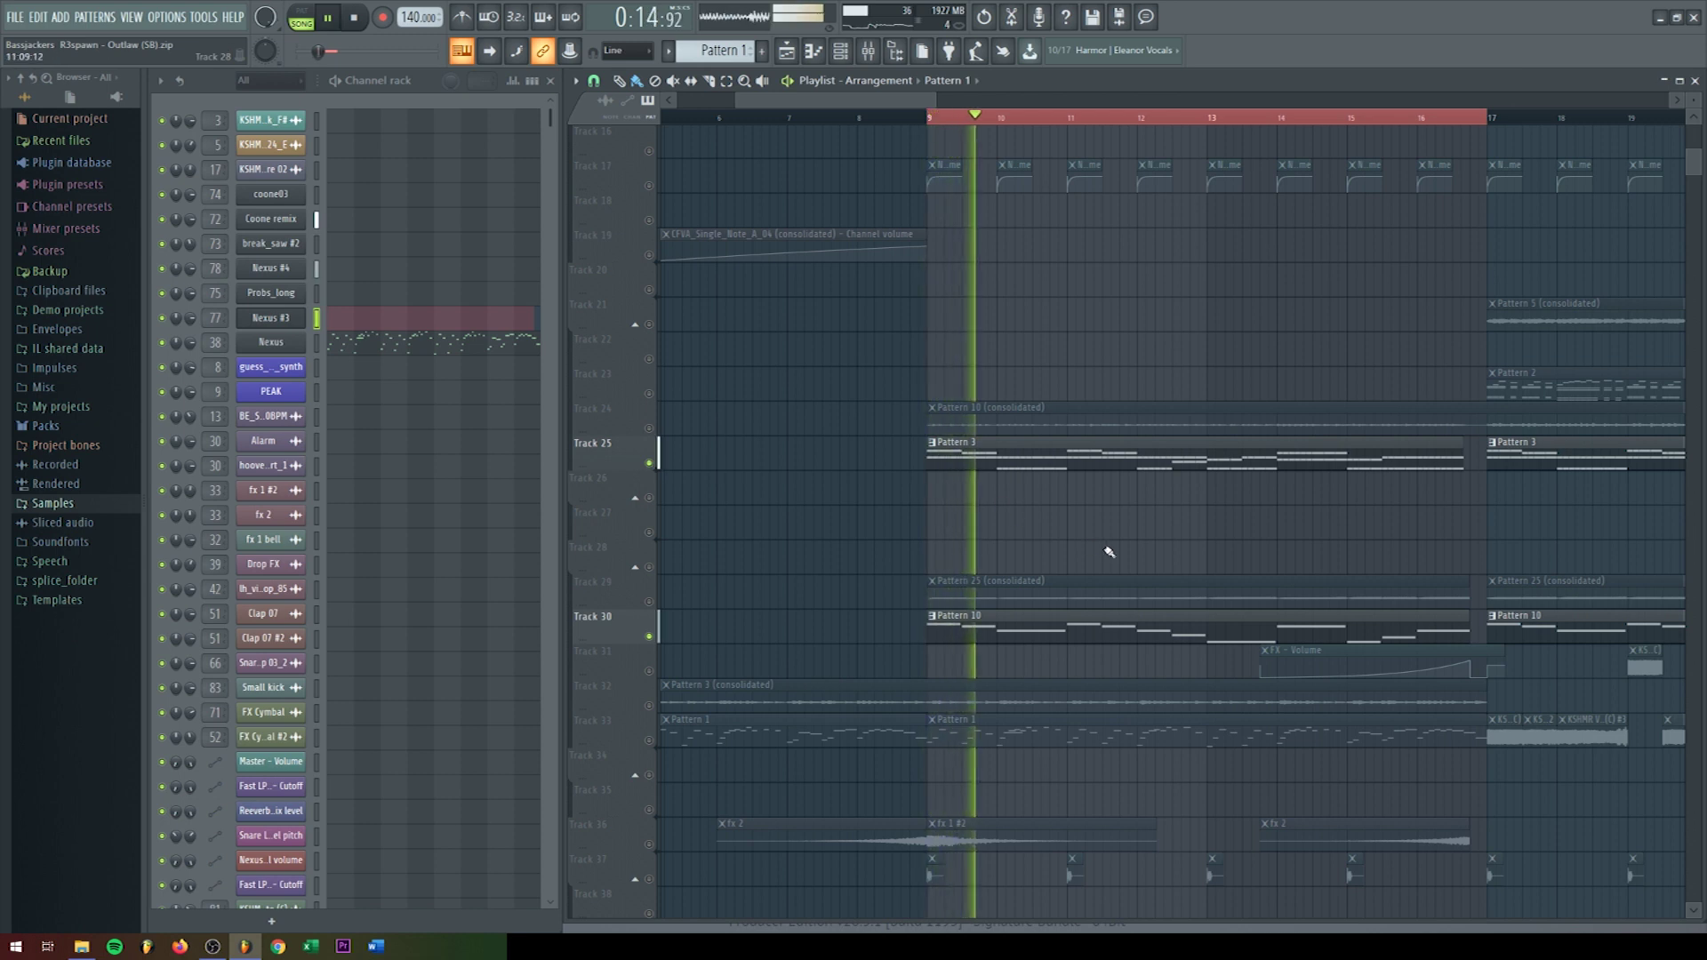
{"action": "scroll", "coordinate": [1110, 552], "scroll_direction": "up", "scroll_amount": 2}
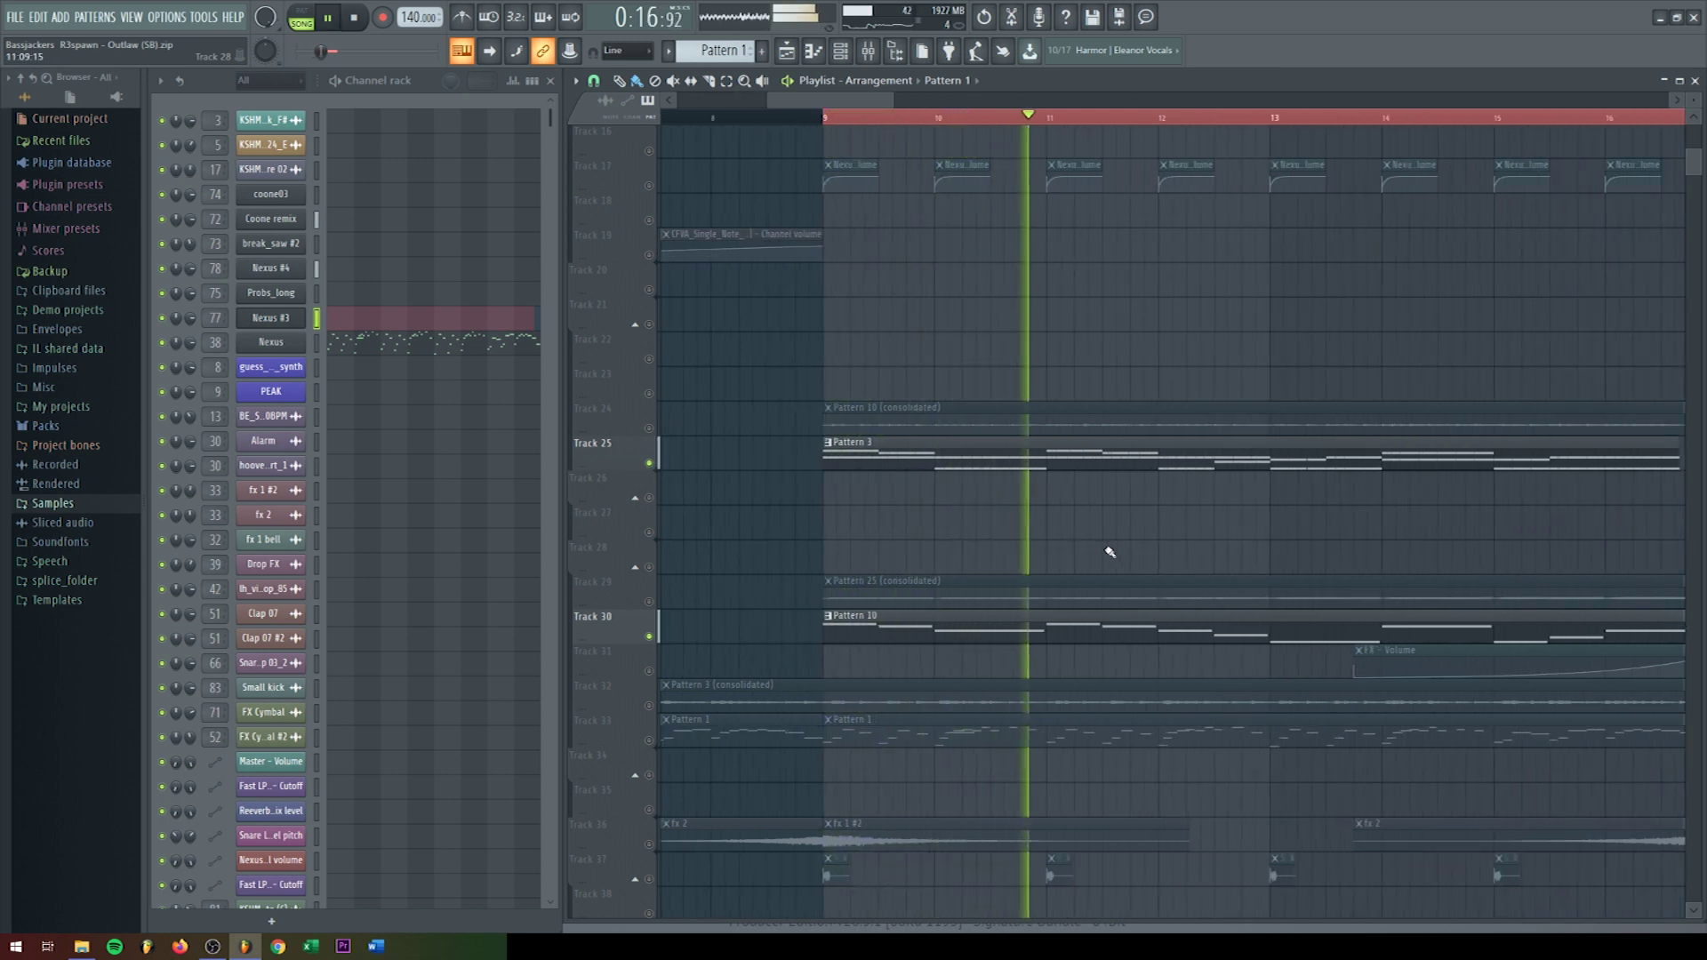
{"action": "key", "text": "space"}
Step: Unmute Track 5 and play the break again, stopping back at bar 9
{"action": "scroll", "coordinate": [1107, 547], "scroll_direction": "up", "scroll_amount": 4}
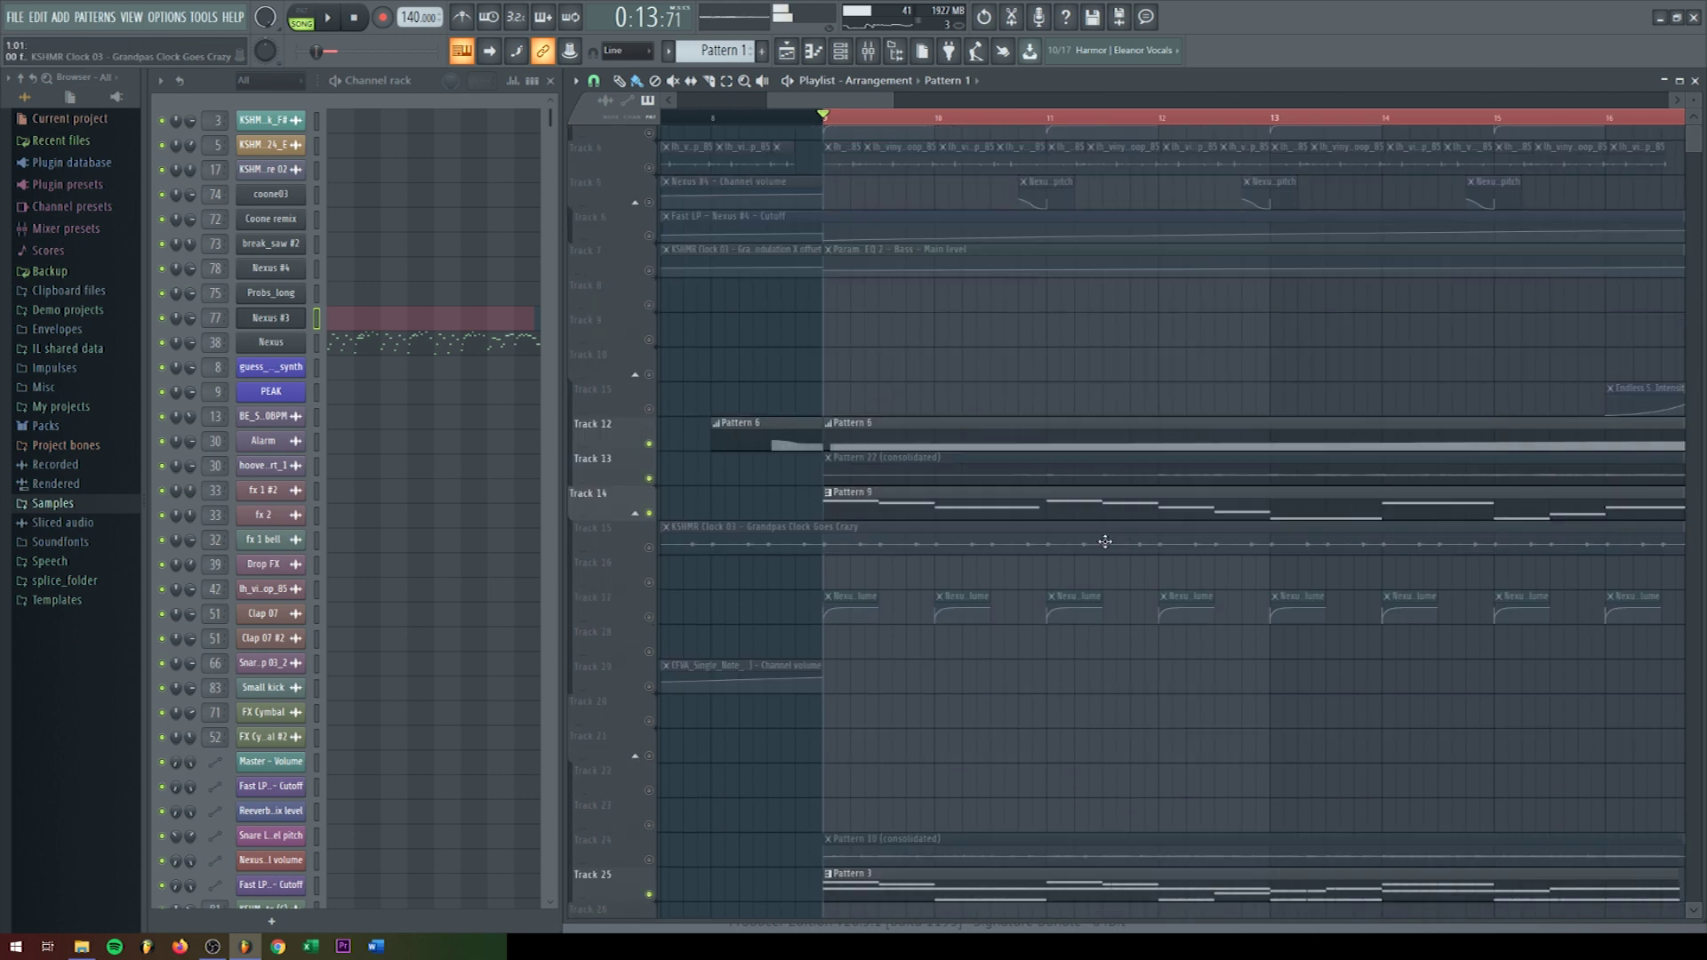
{"action": "scroll", "coordinate": [1055, 431], "scroll_direction": "up", "scroll_amount": 1}
{"action": "left_click", "coordinate": [649, 292]}
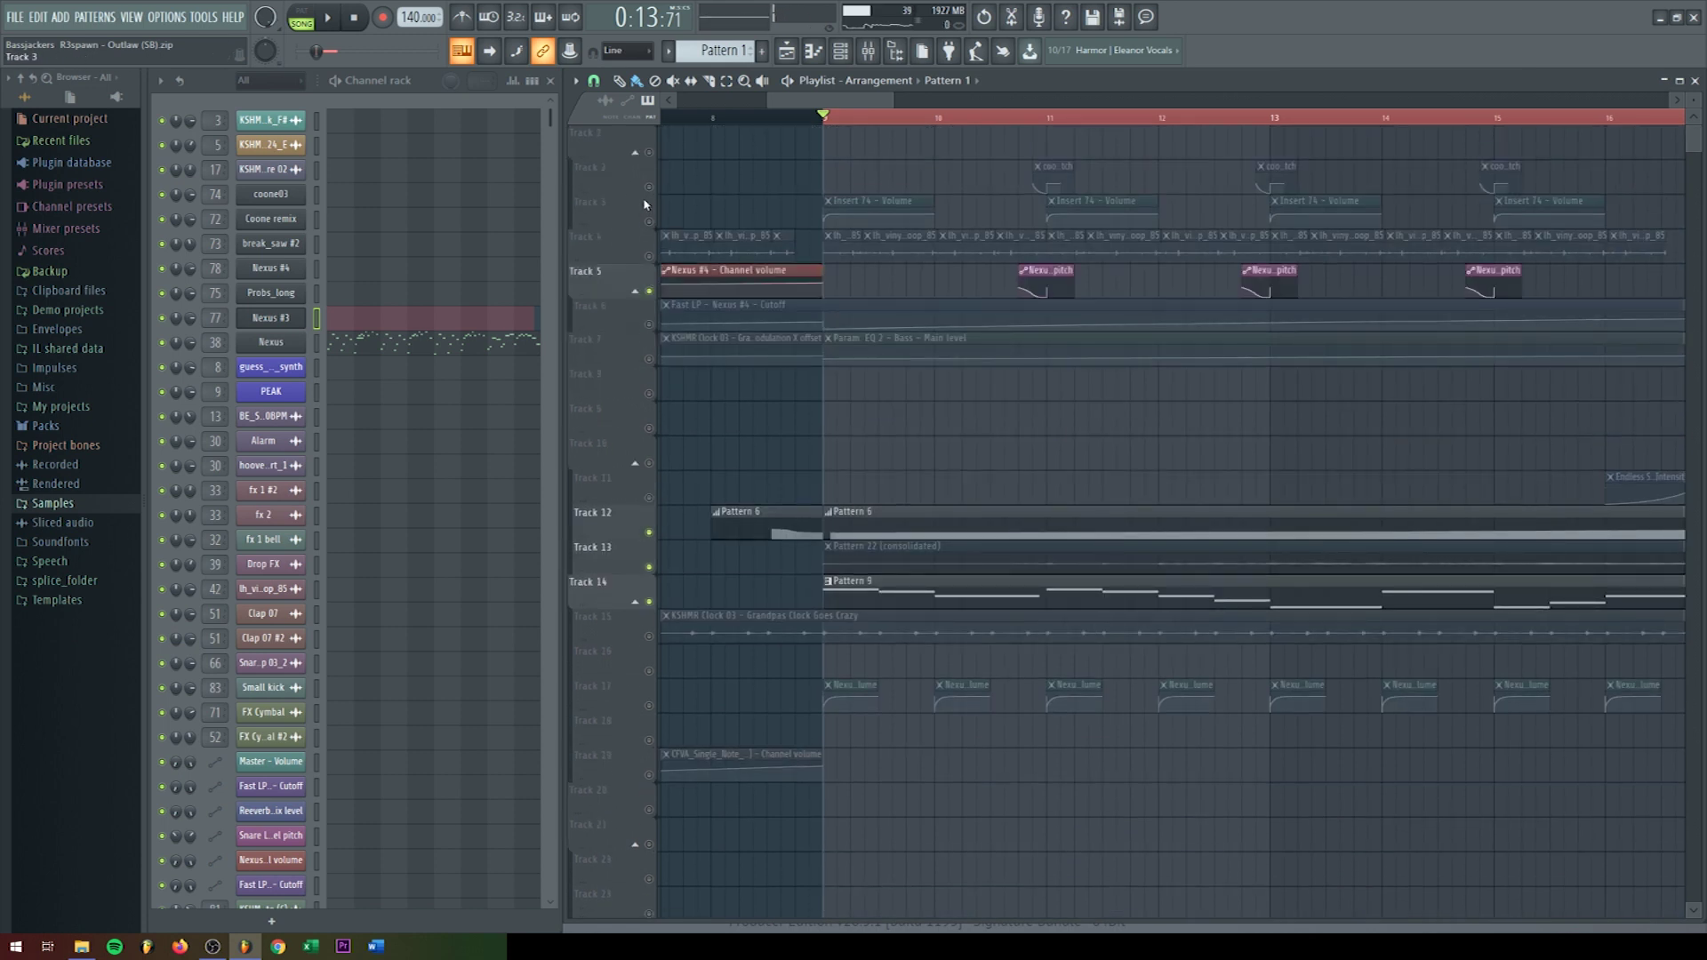
{"action": "scroll", "coordinate": [1072, 382], "scroll_direction": "down", "scroll_amount": 5}
{"action": "key", "text": "space"}
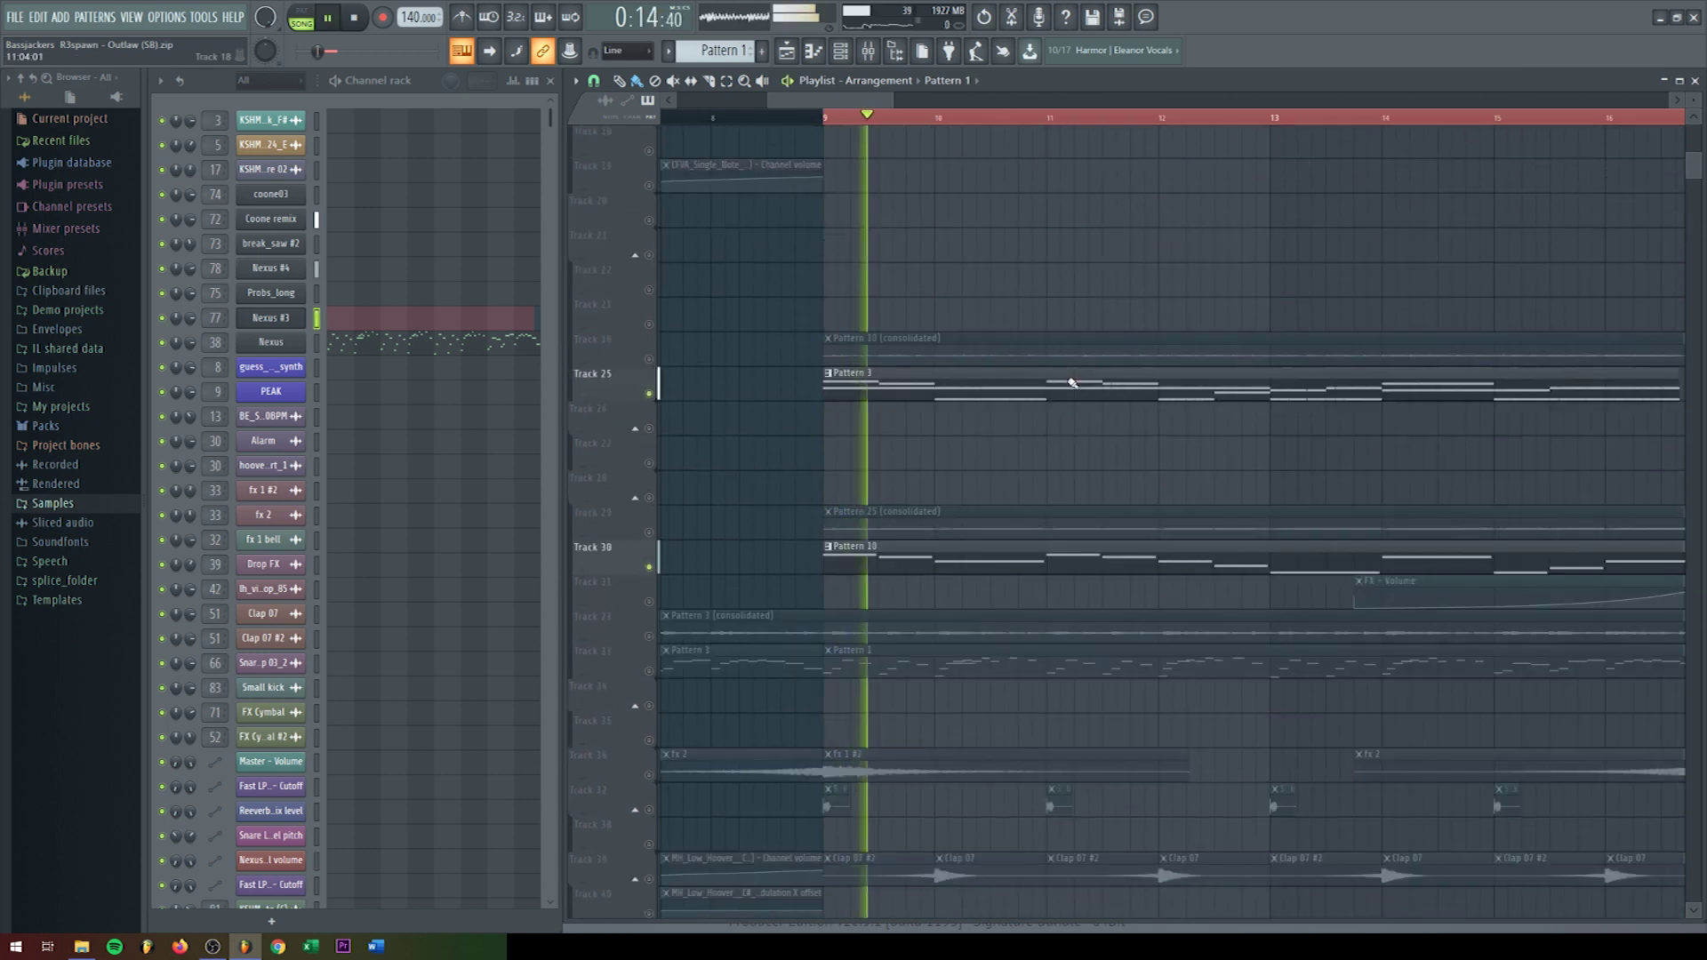
{"action": "scroll", "coordinate": [1072, 382], "scroll_direction": "up", "scroll_amount": 2}
{"action": "scroll", "coordinate": [1067, 383], "scroll_direction": "down", "scroll_amount": 3}
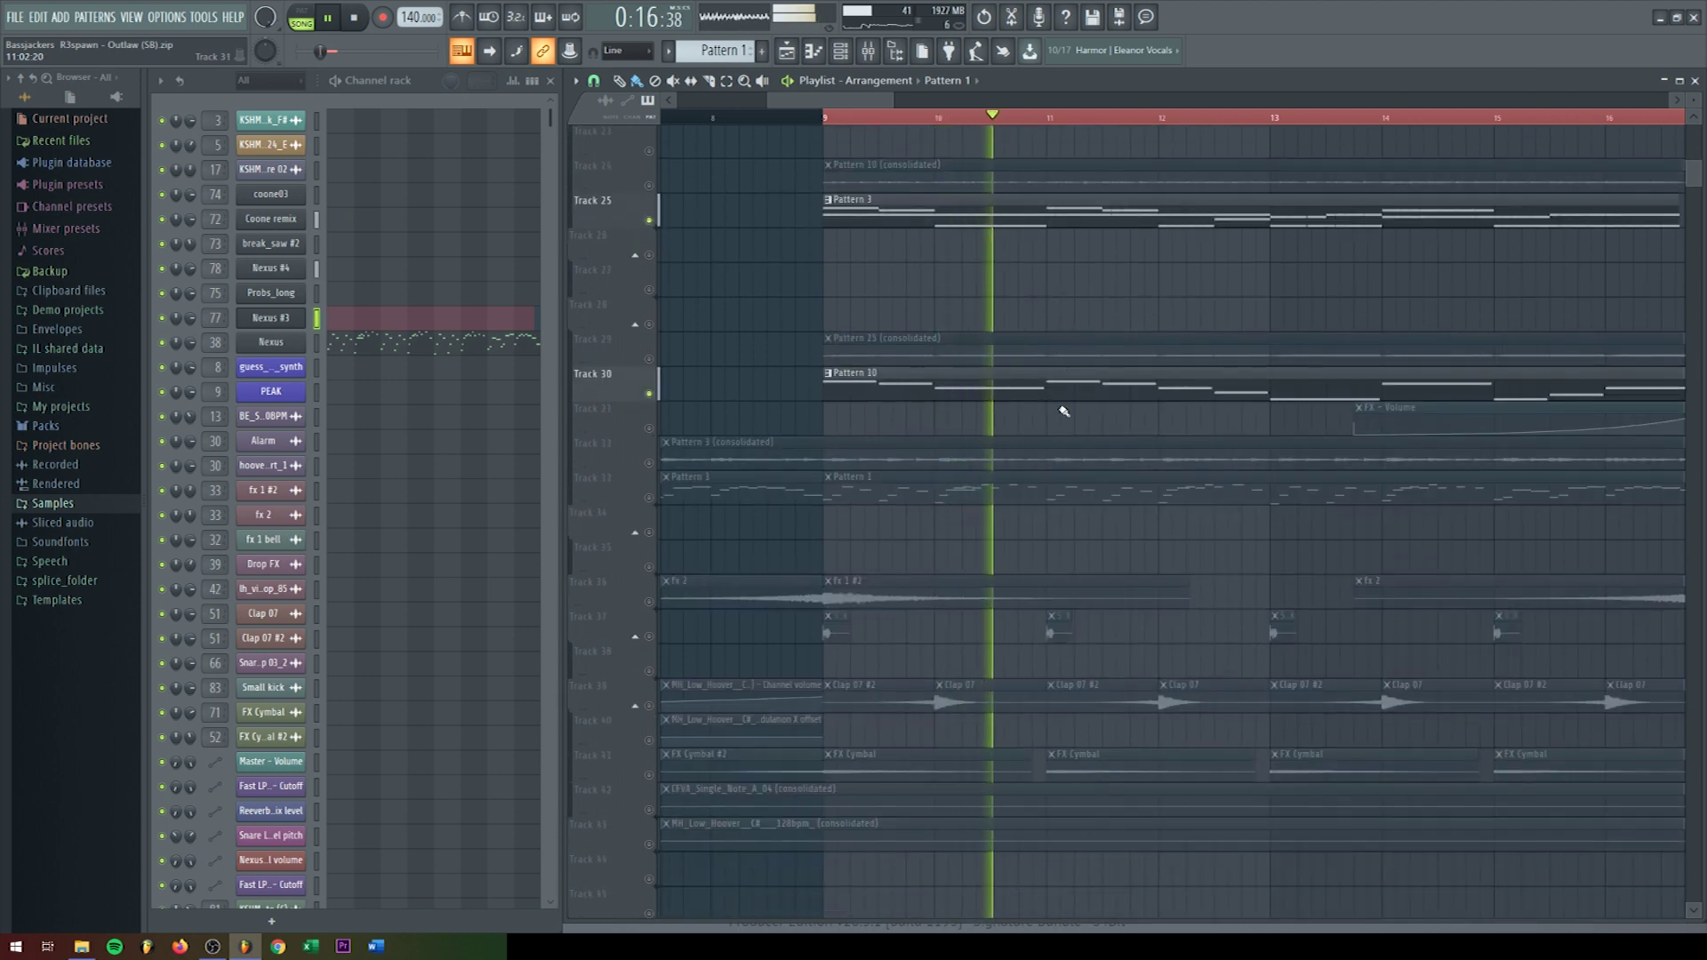
{"action": "scroll", "coordinate": [1065, 411], "scroll_direction": "up", "scroll_amount": 3}
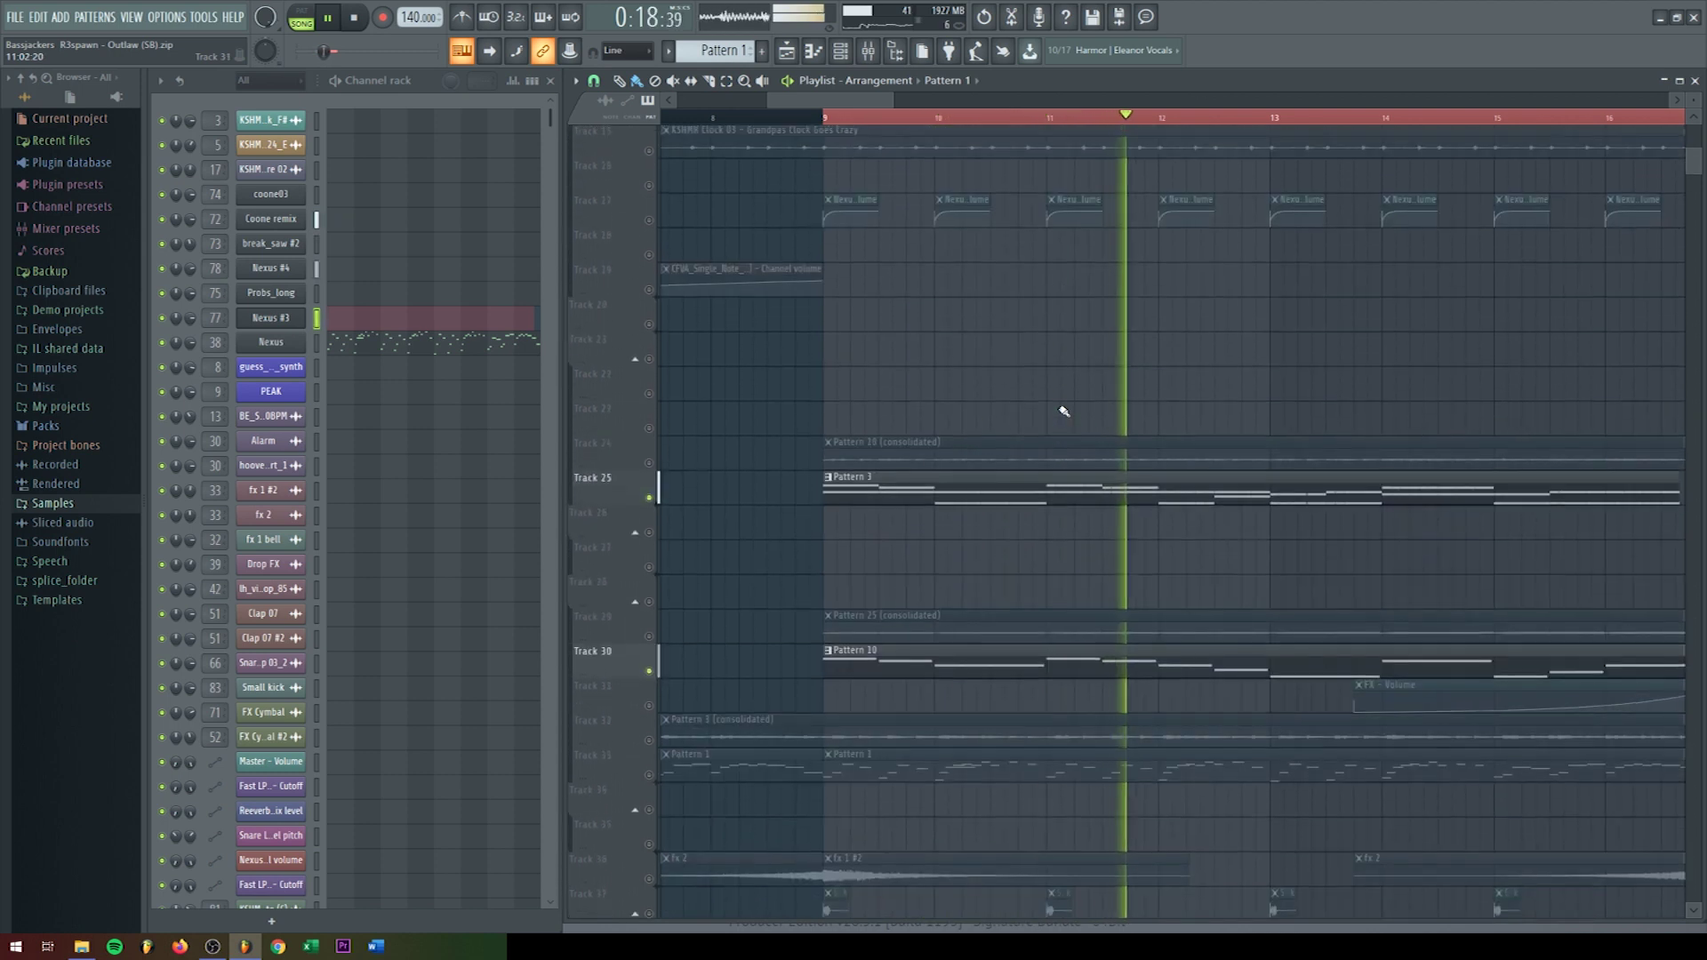
{"action": "key", "text": "space"}
{"action": "scroll", "coordinate": [752, 630], "scroll_direction": "up", "scroll_amount": 2}
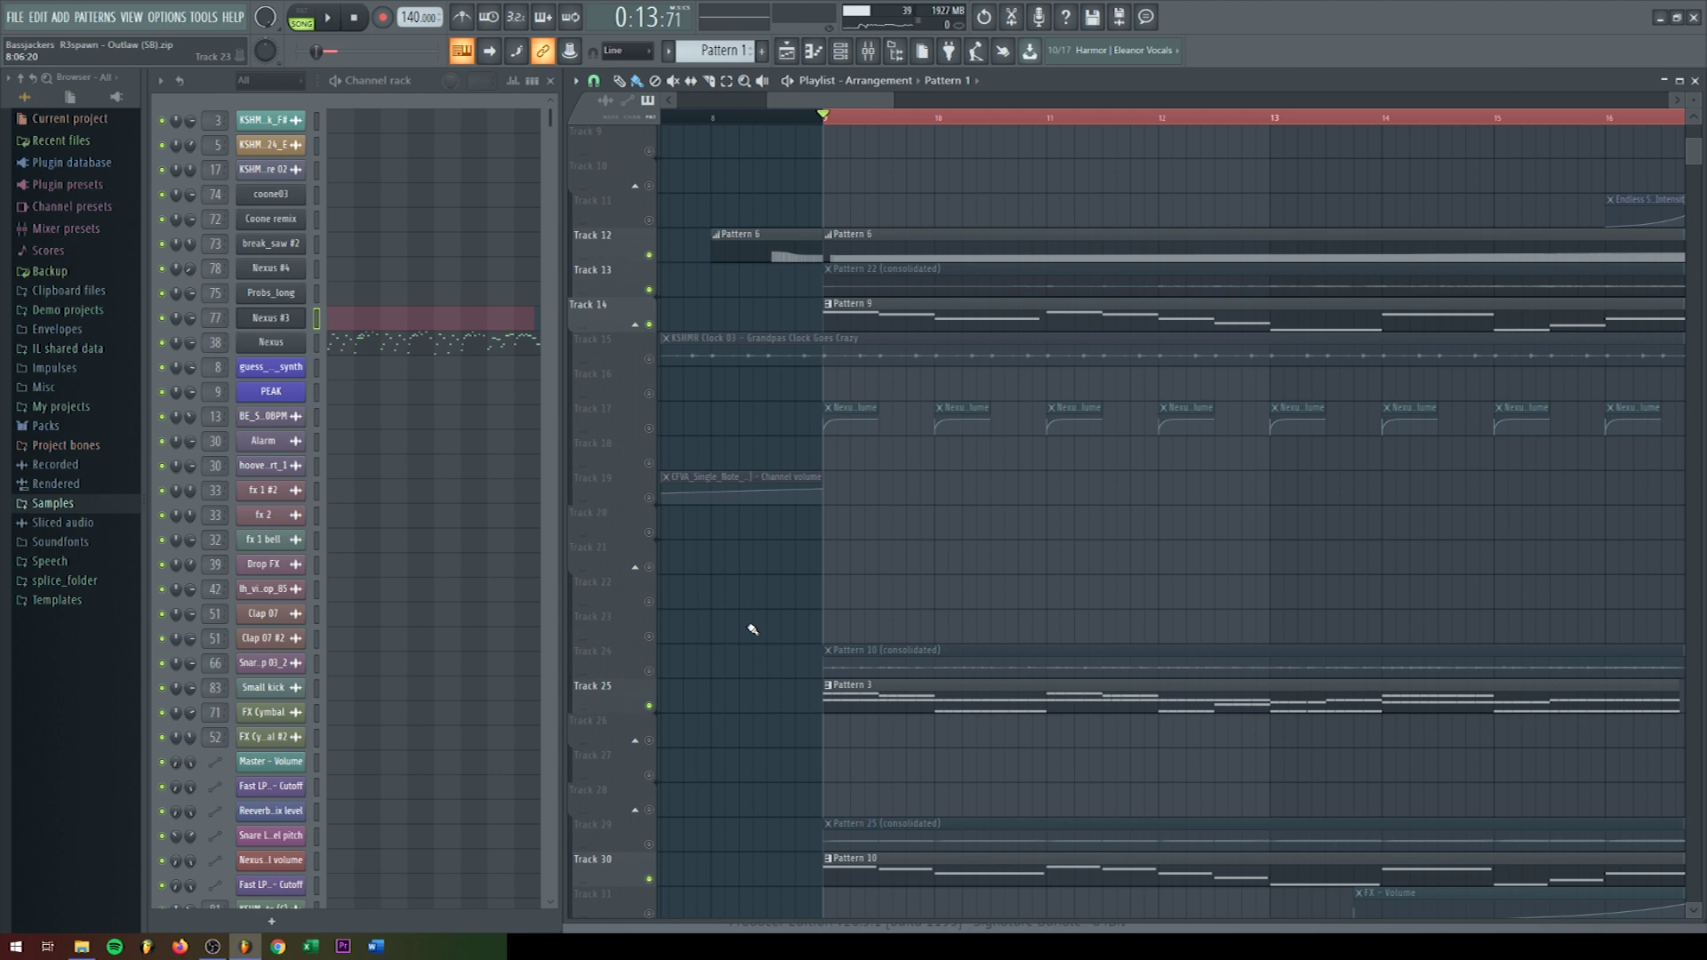
{"action": "scroll", "coordinate": [1011, 532], "scroll_direction": "up", "scroll_amount": 3}
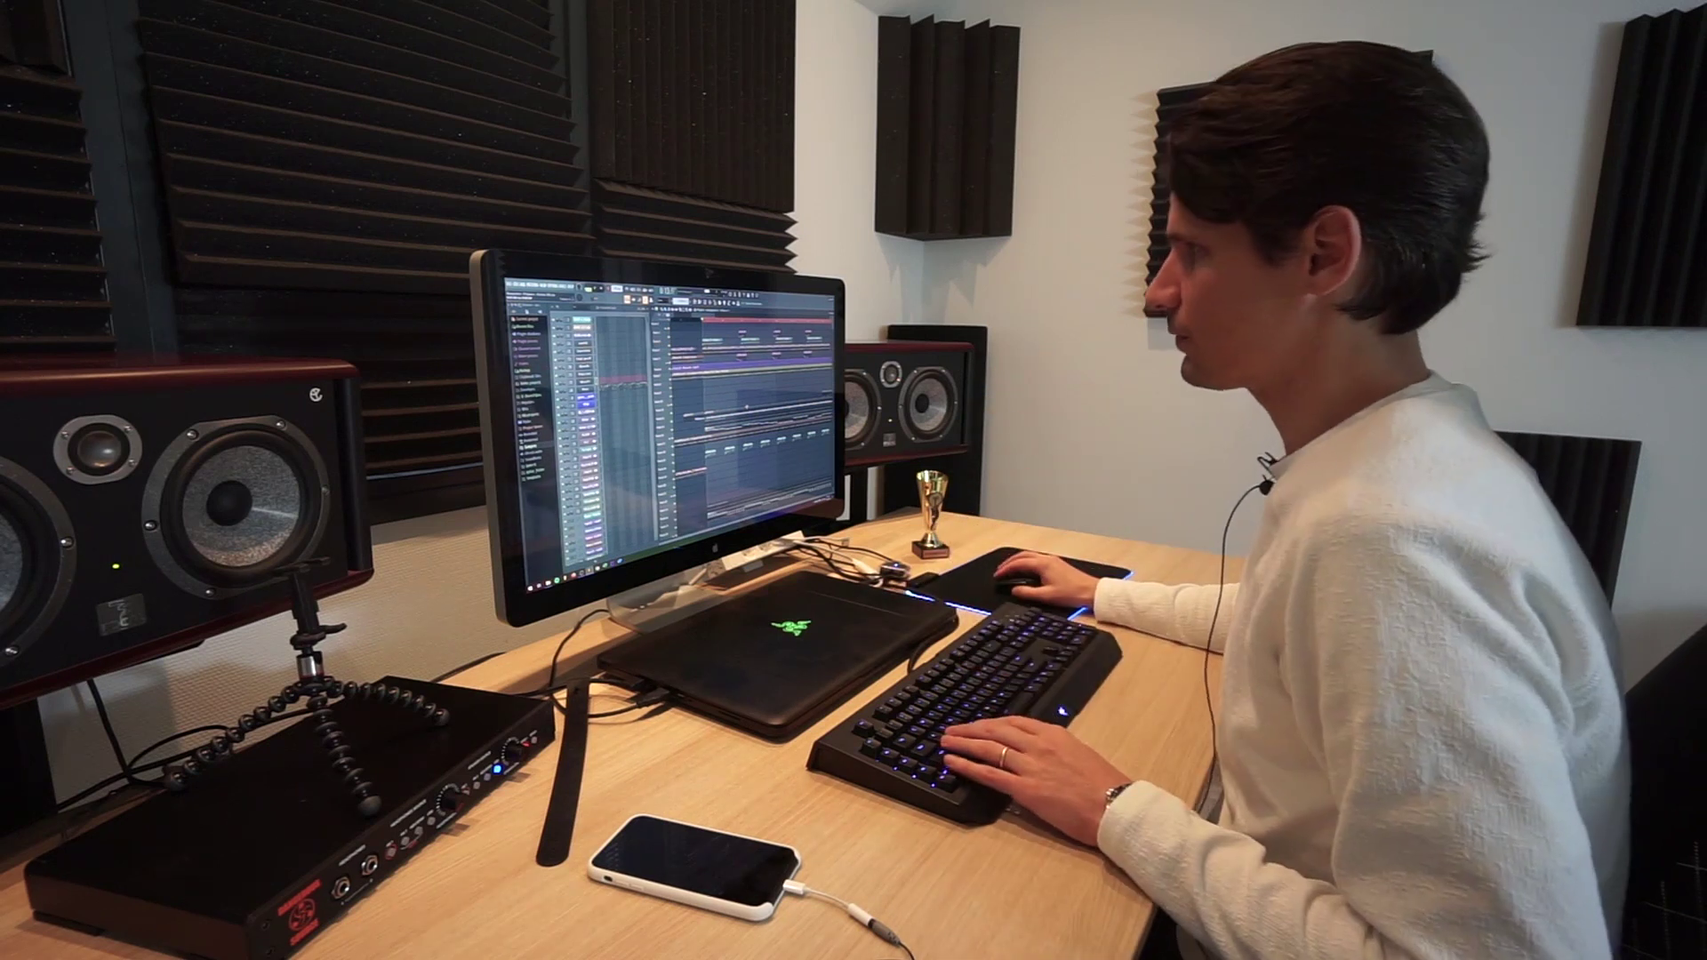
Step: Stop and restart playback so the break plays again from bar 9
{"action": "scroll", "coordinate": [732, 397], "scroll_direction": "down", "scroll_amount": 2}
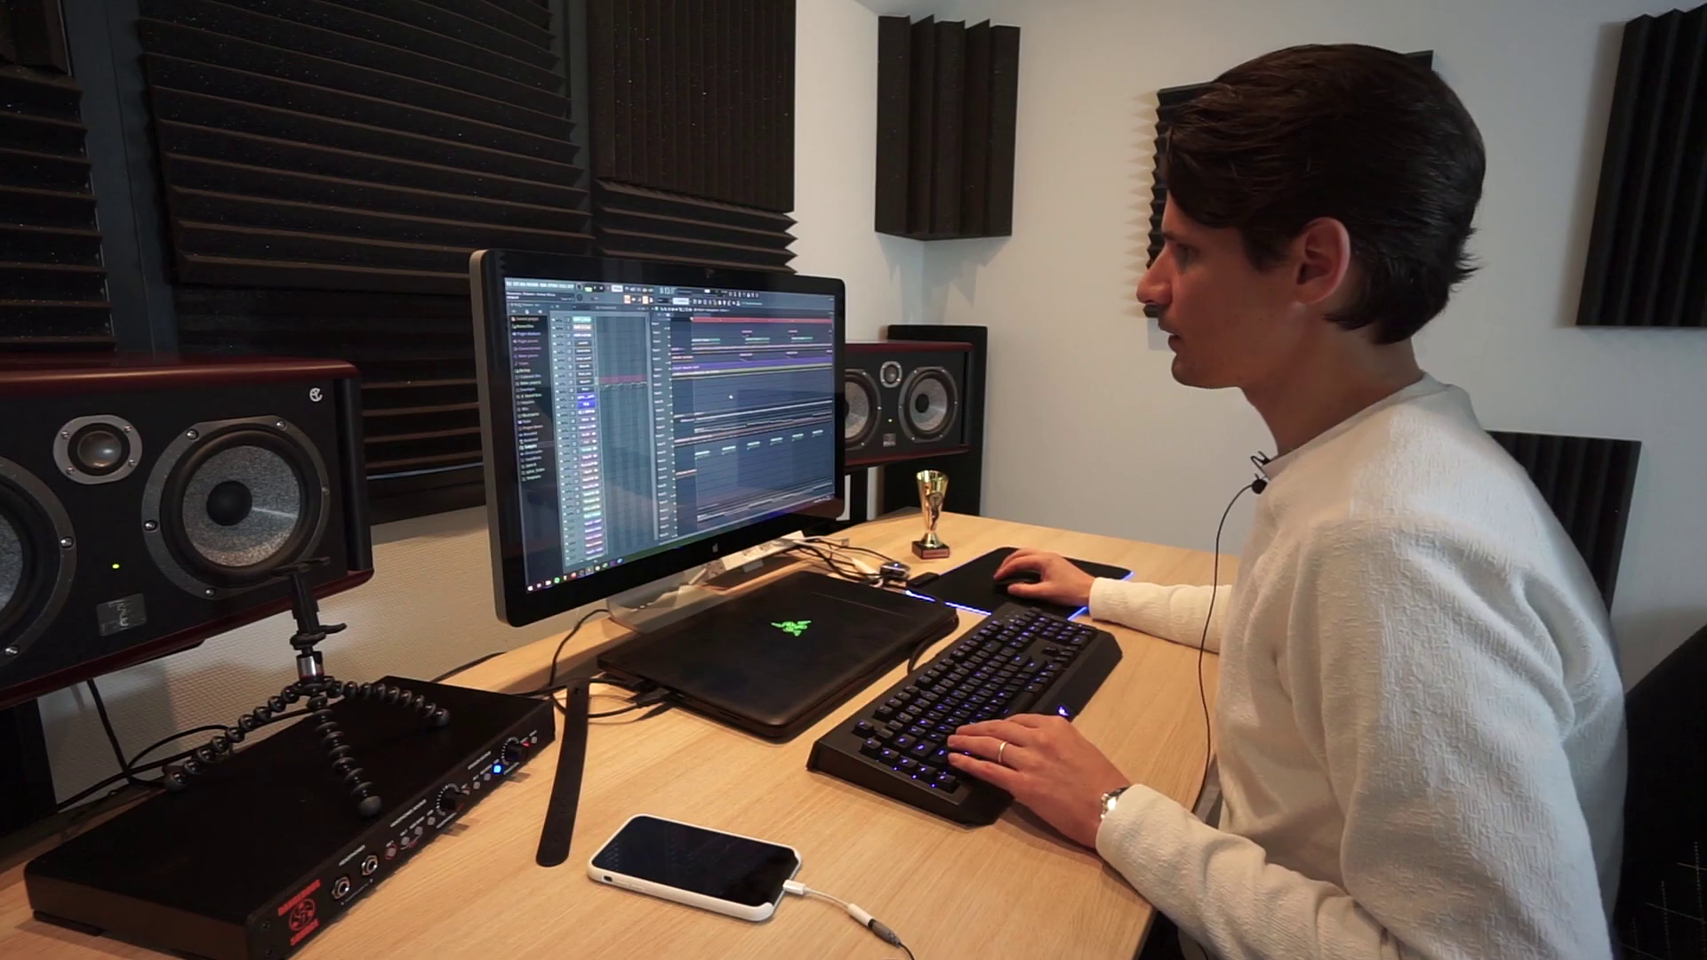
{"action": "scroll", "coordinate": [731, 398], "scroll_direction": "down", "scroll_amount": 2}
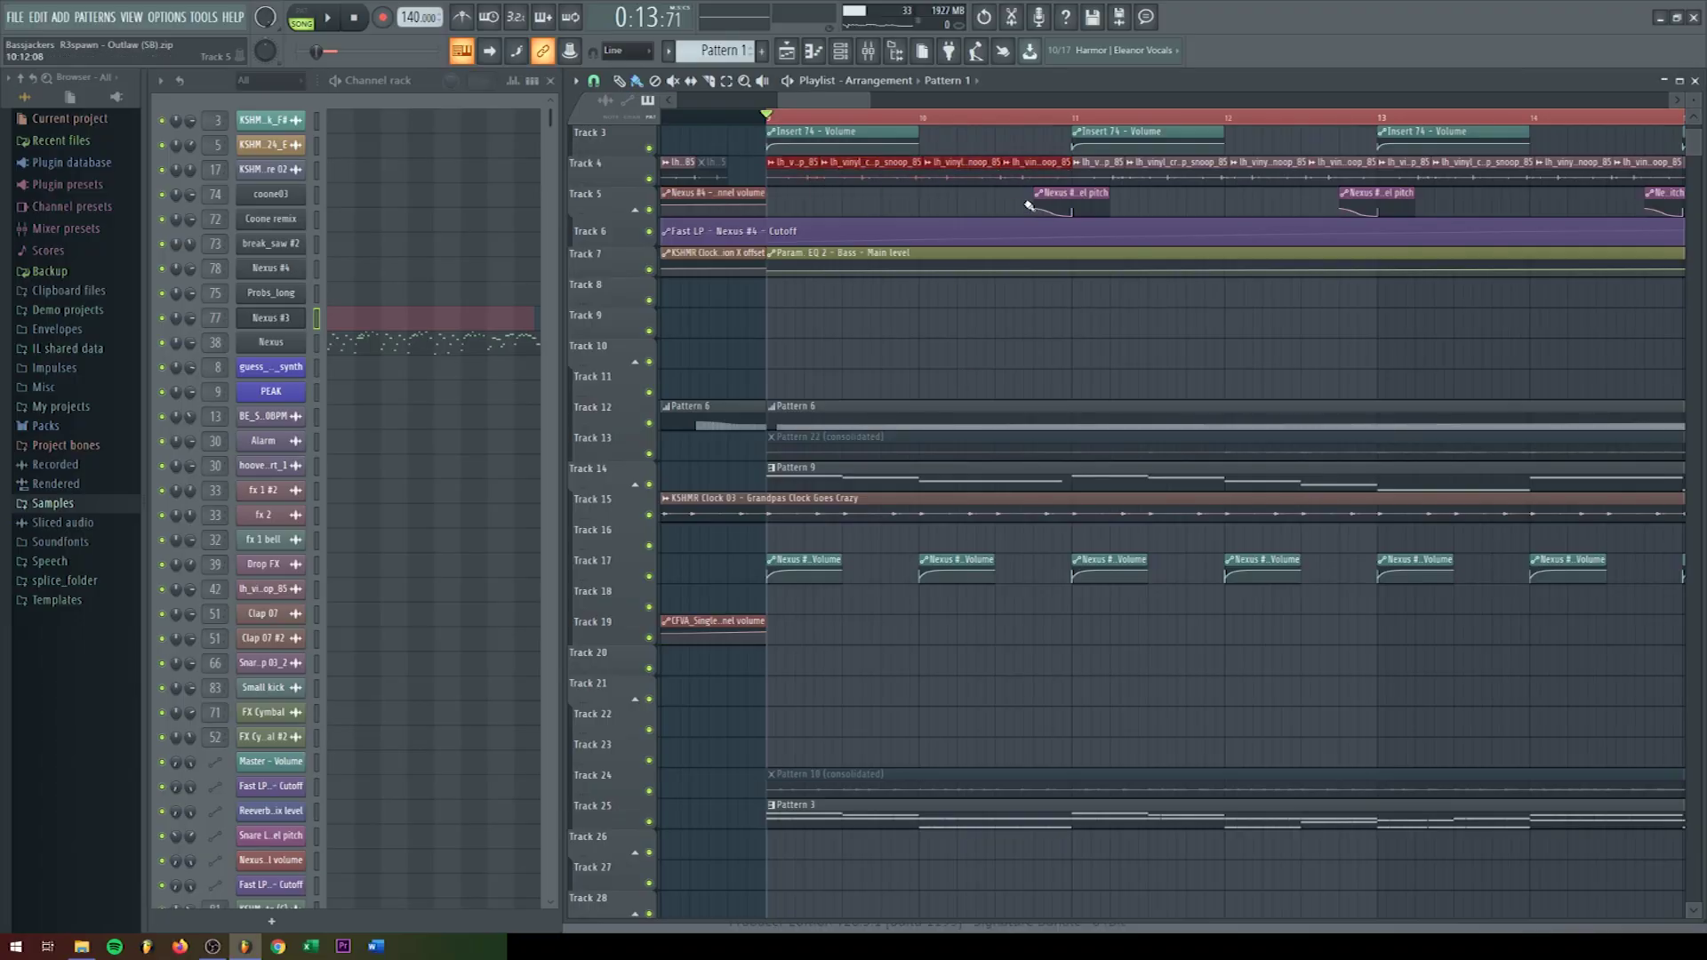
{"action": "scroll", "coordinate": [982, 222], "scroll_direction": "down", "scroll_amount": 3}
{"action": "scroll", "coordinate": [1001, 259], "scroll_direction": "down", "scroll_amount": 2}
{"action": "scroll", "coordinate": [1001, 258], "scroll_direction": "down", "scroll_amount": 4}
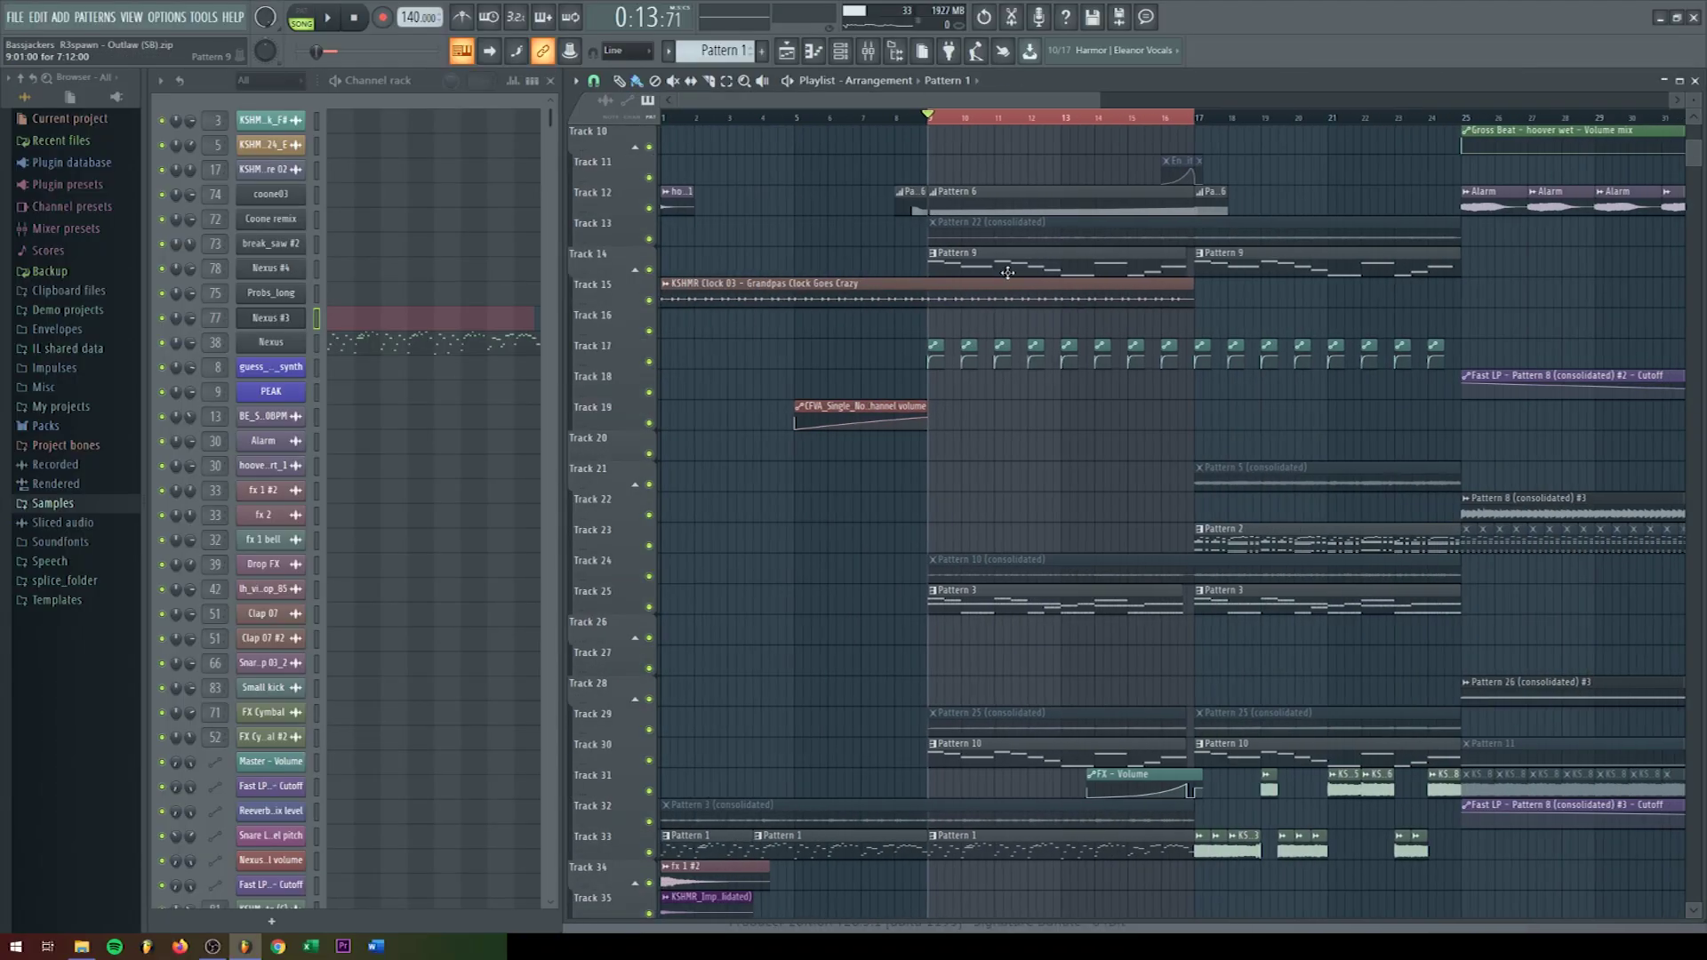
{"action": "scroll", "coordinate": [930, 166], "scroll_direction": "up", "scroll_amount": 4}
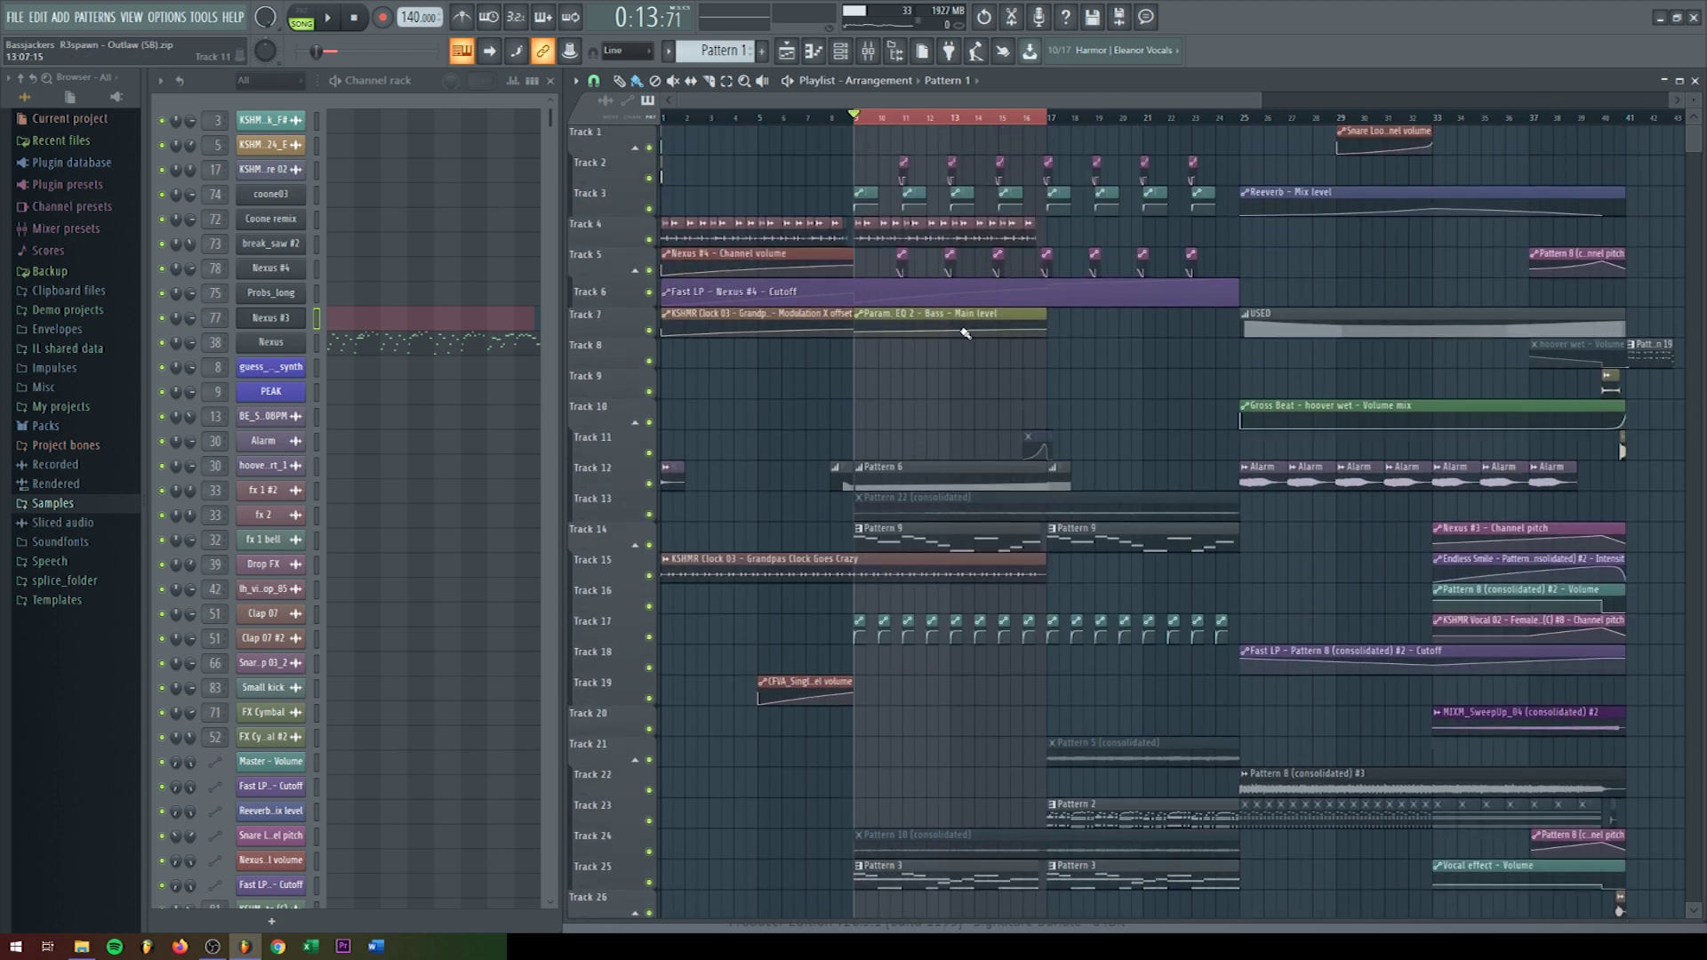
{"action": "scroll", "coordinate": [936, 125], "scroll_direction": "up", "scroll_amount": 5}
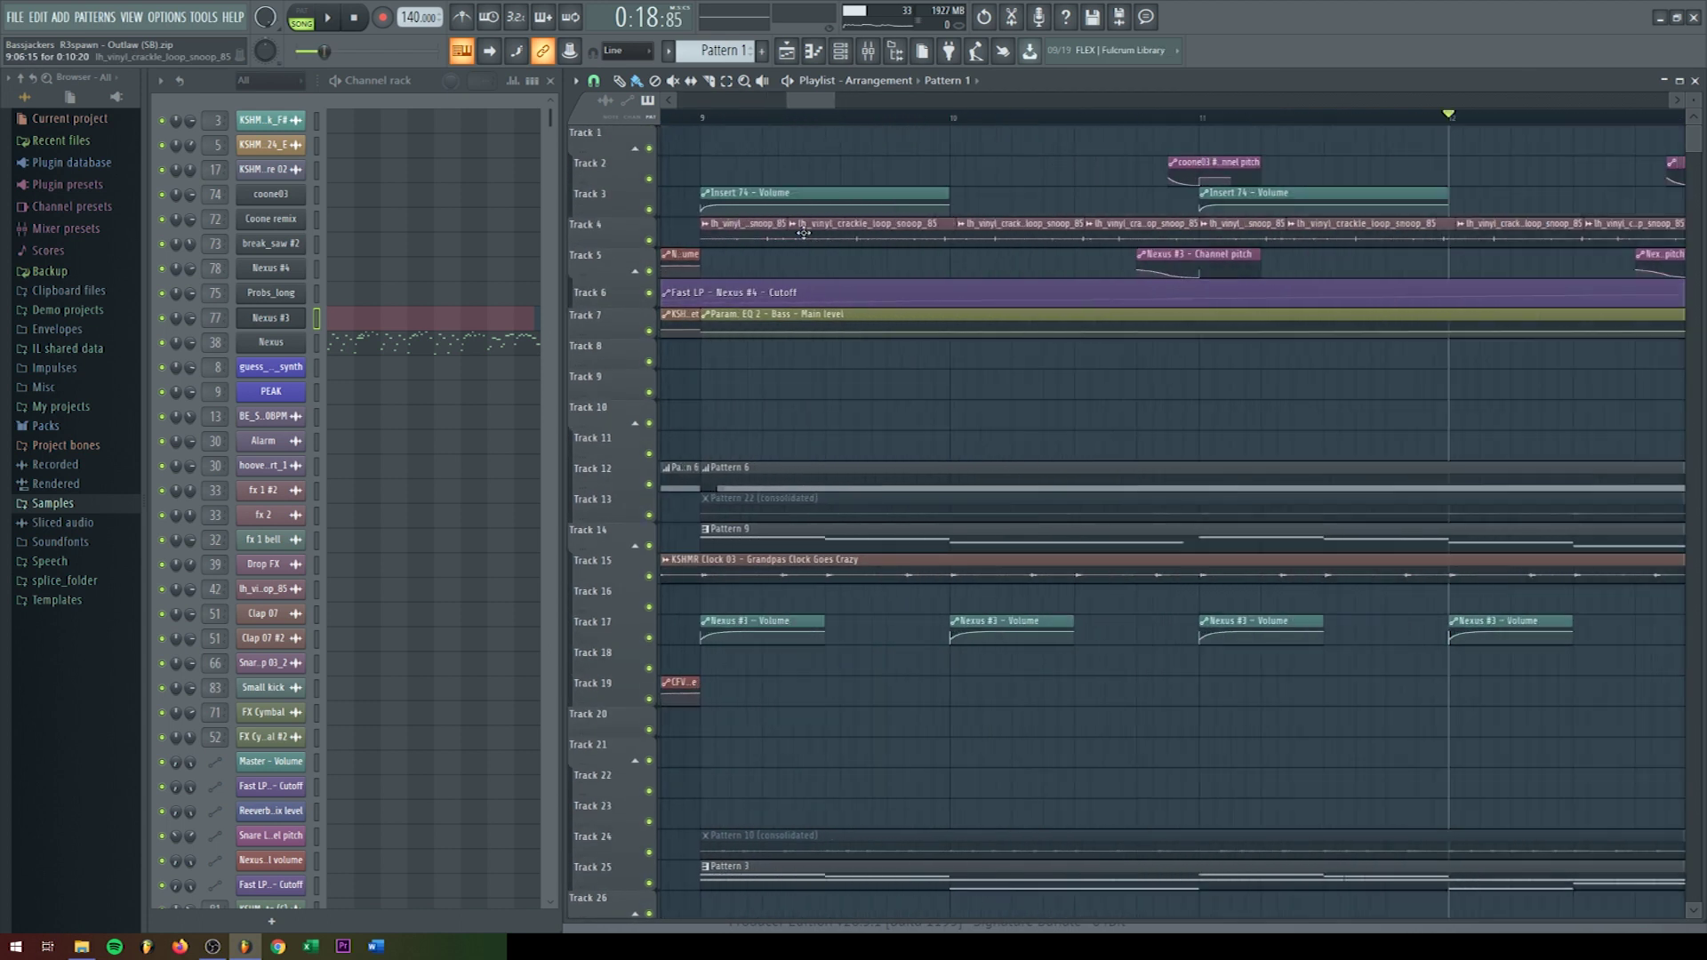
{"action": "scroll", "coordinate": [729, 120], "scroll_direction": "up", "scroll_amount": 4}
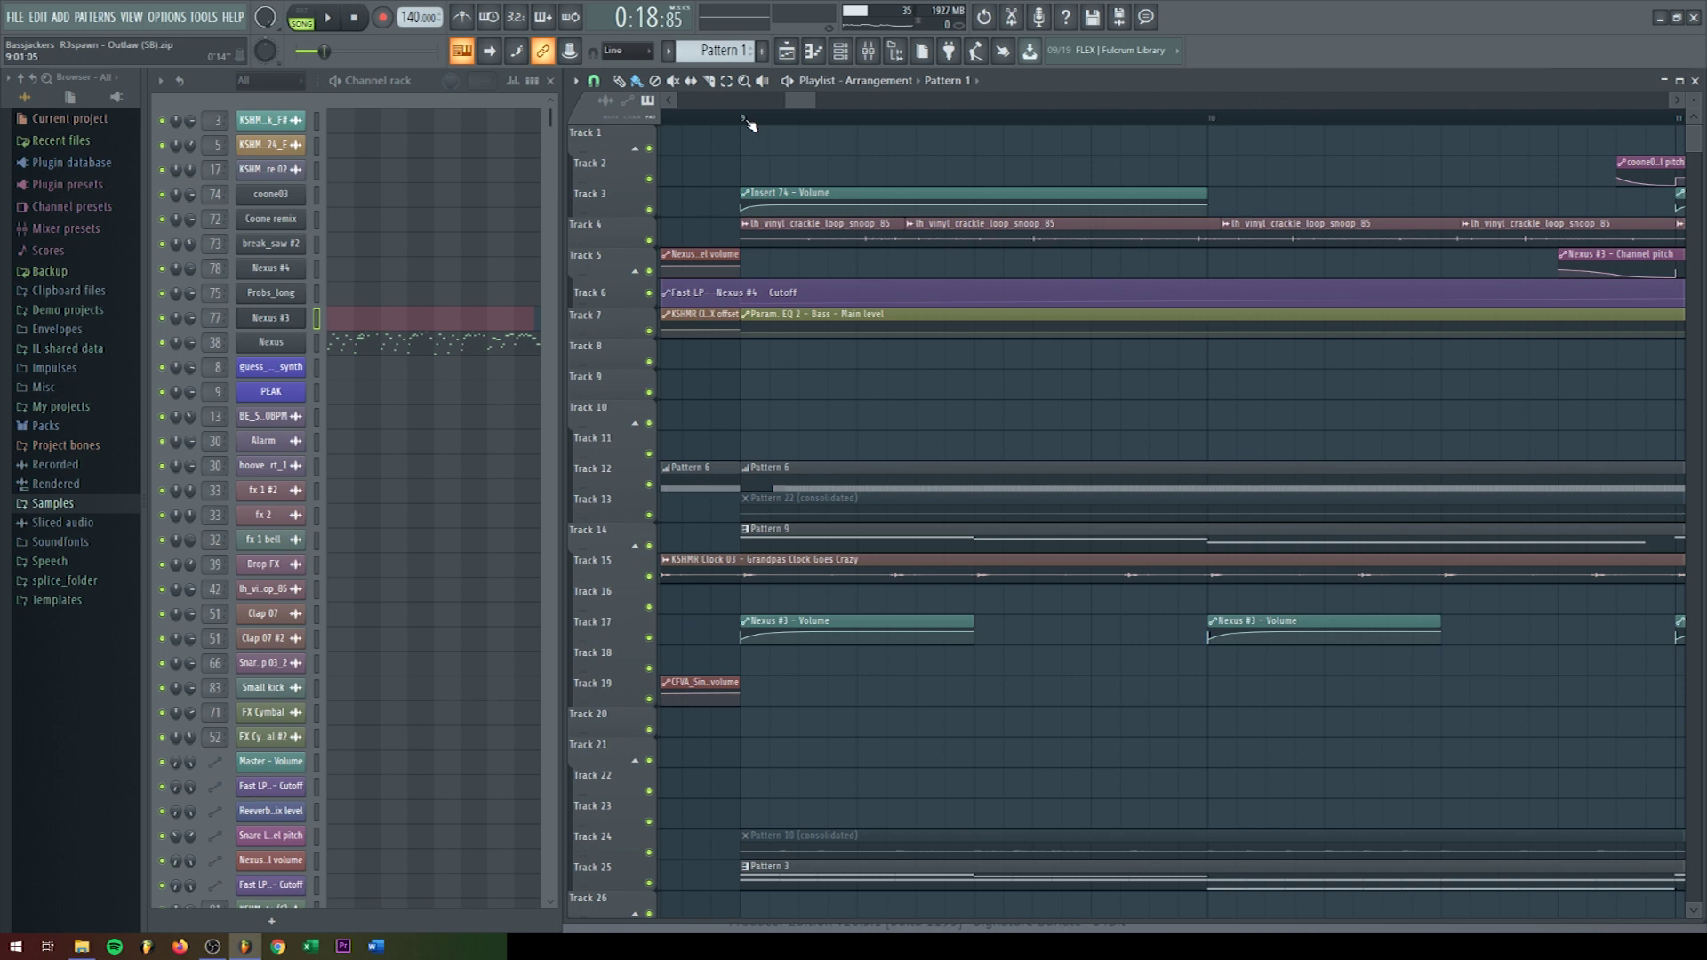
{"action": "key", "text": "space"}
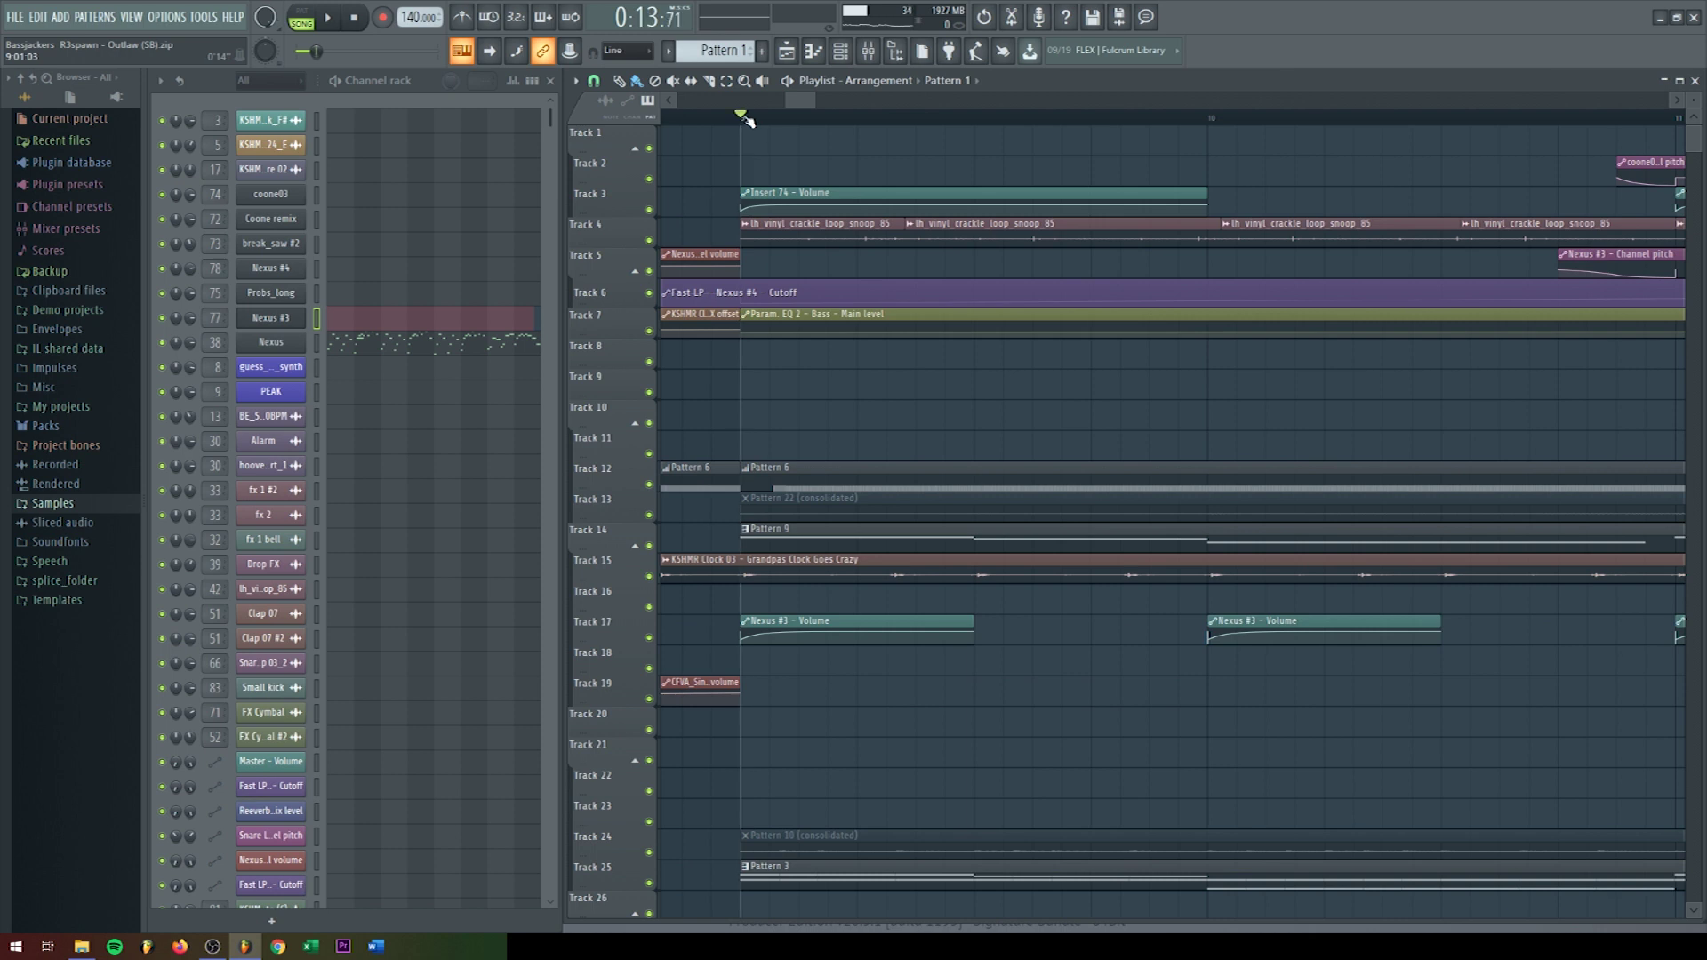
{"action": "key", "text": "space"}
{"action": "scroll", "coordinate": [978, 121], "scroll_direction": "down", "scroll_amount": 3}
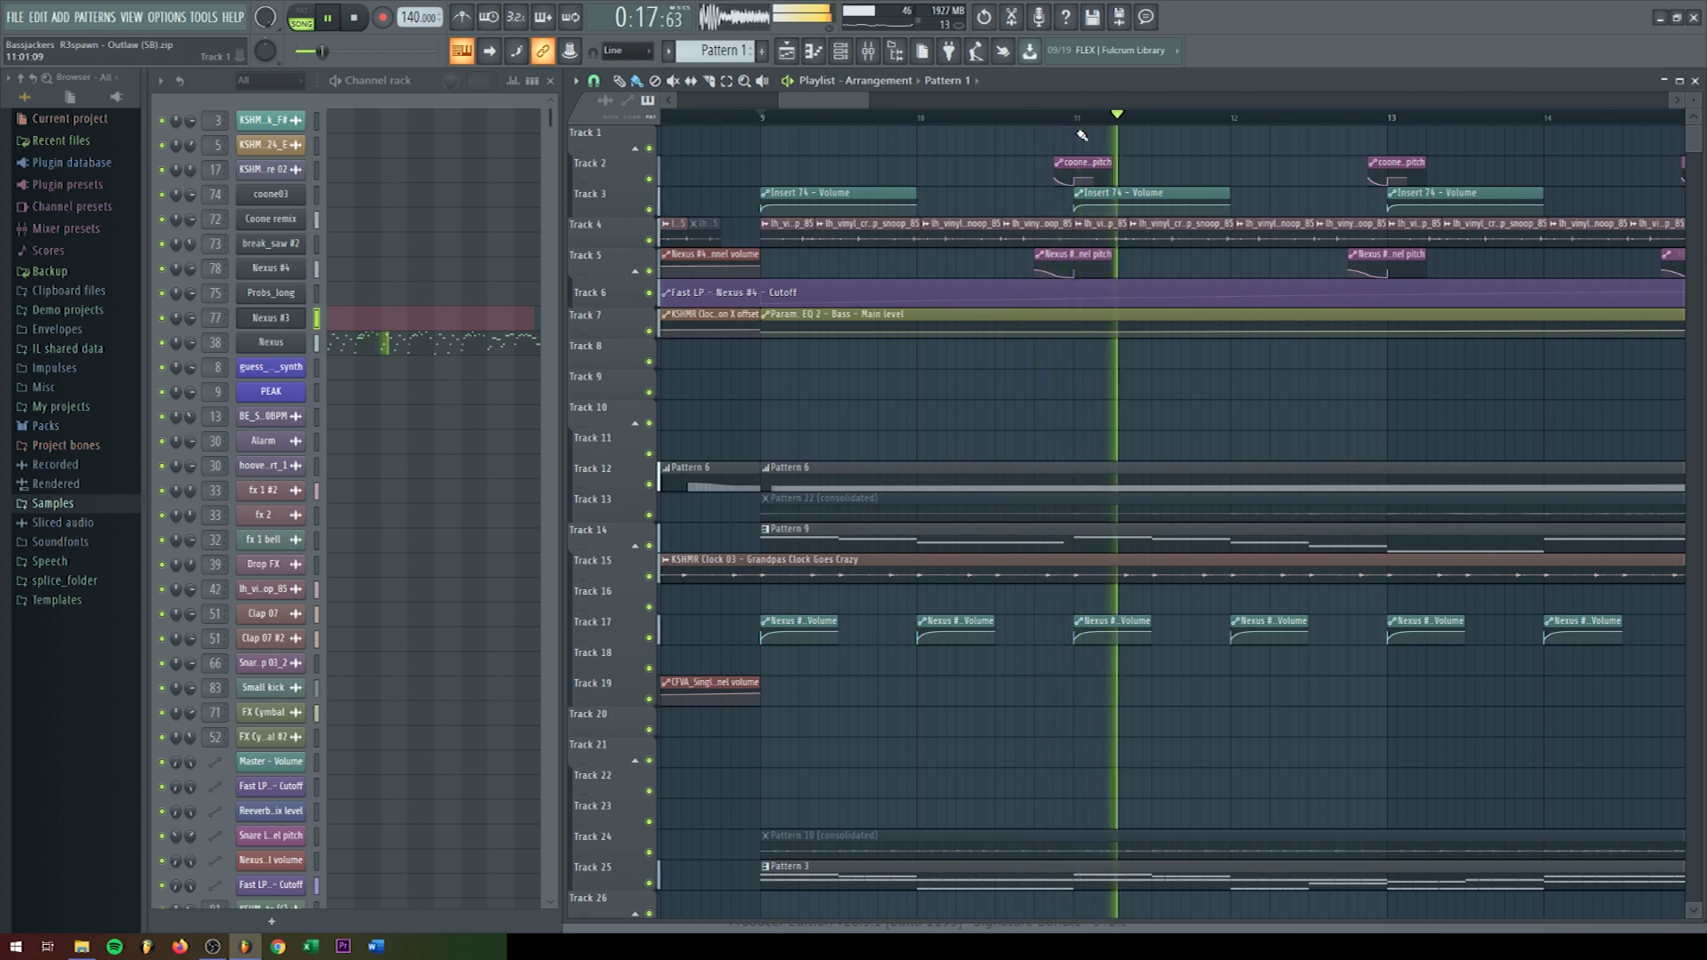
Step: Stop playback and select the Insert 74 - Volume clips and the fourth Nexus volume clip on Track 17
{"action": "key", "text": "space"}
{"action": "scroll", "coordinate": [1079, 141], "scroll_direction": "down", "scroll_amount": 4}
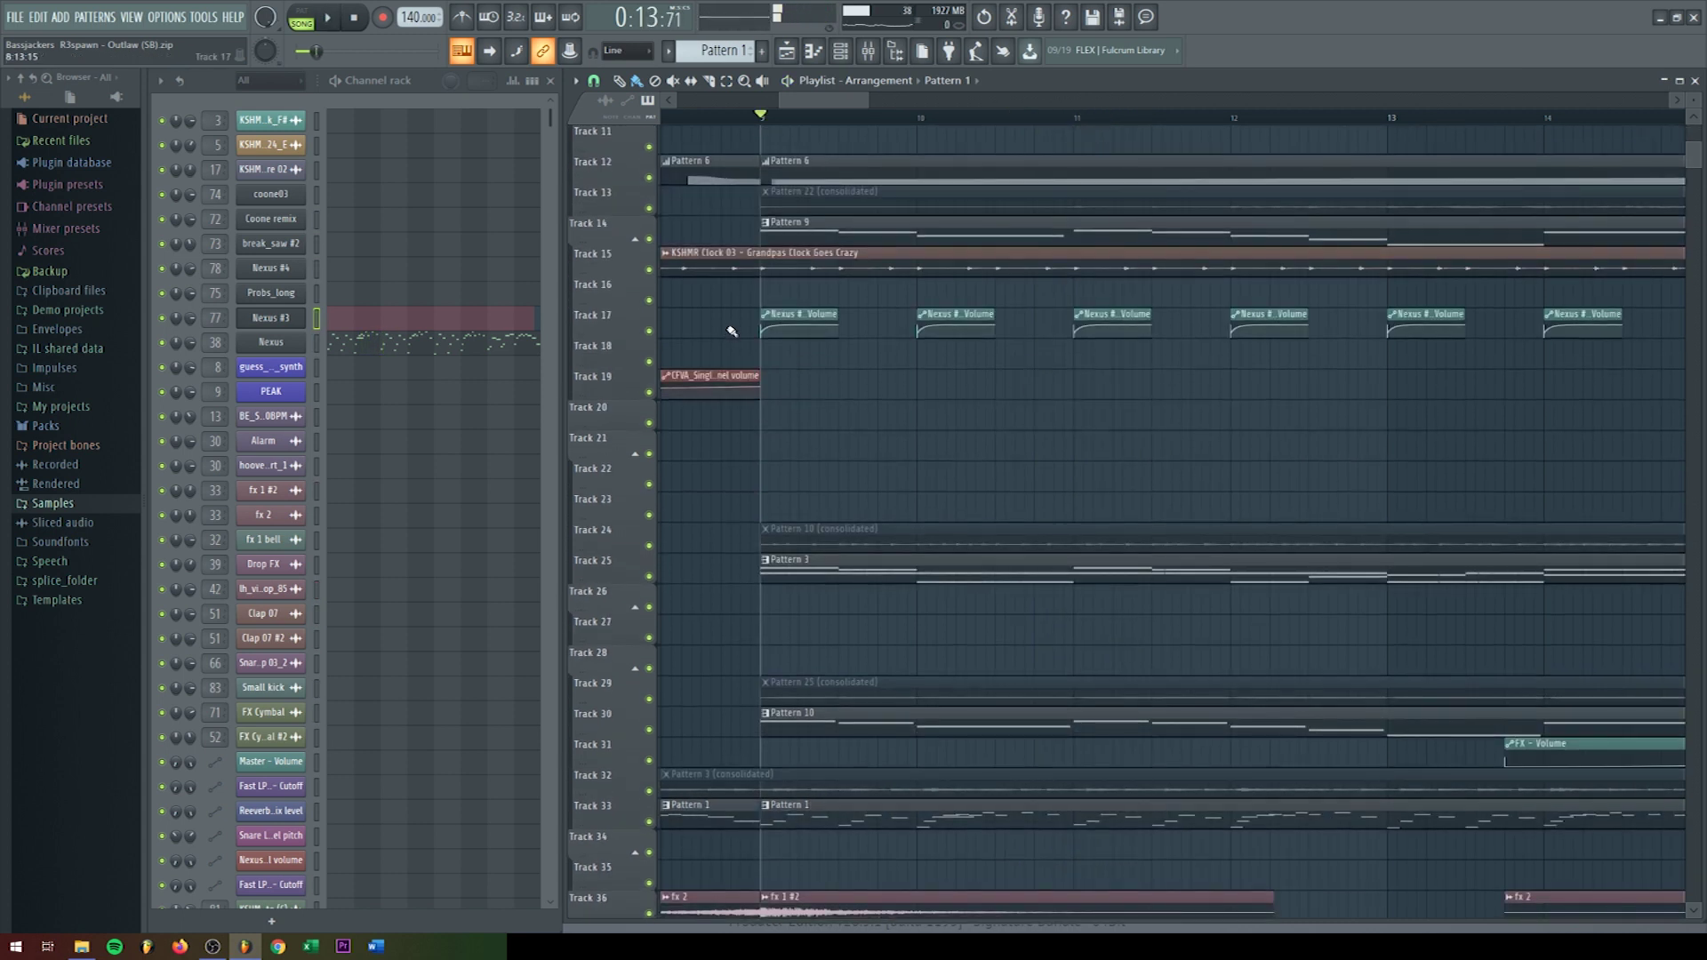
{"action": "left_click_drag", "start_coordinate": [732, 333], "coordinate": [1325, 309]}
{"action": "scroll", "coordinate": [1212, 365], "scroll_direction": "up", "scroll_amount": 4}
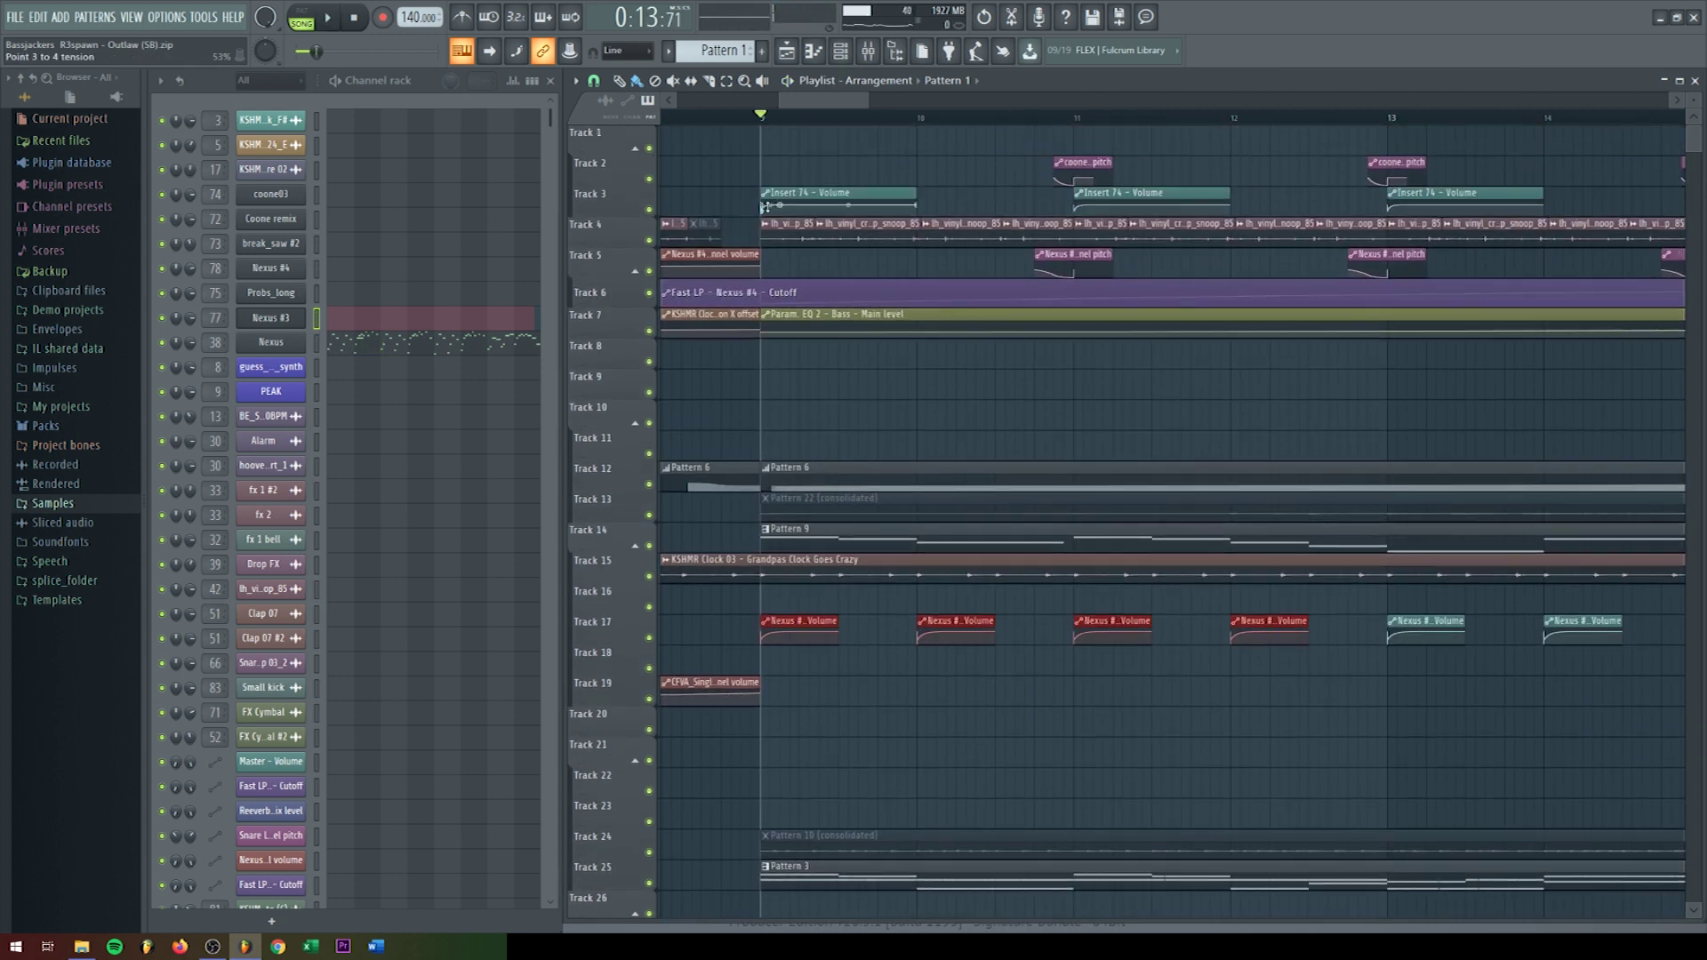
{"action": "left_click_drag", "start_coordinate": [763, 206], "coordinate": [1276, 195]}
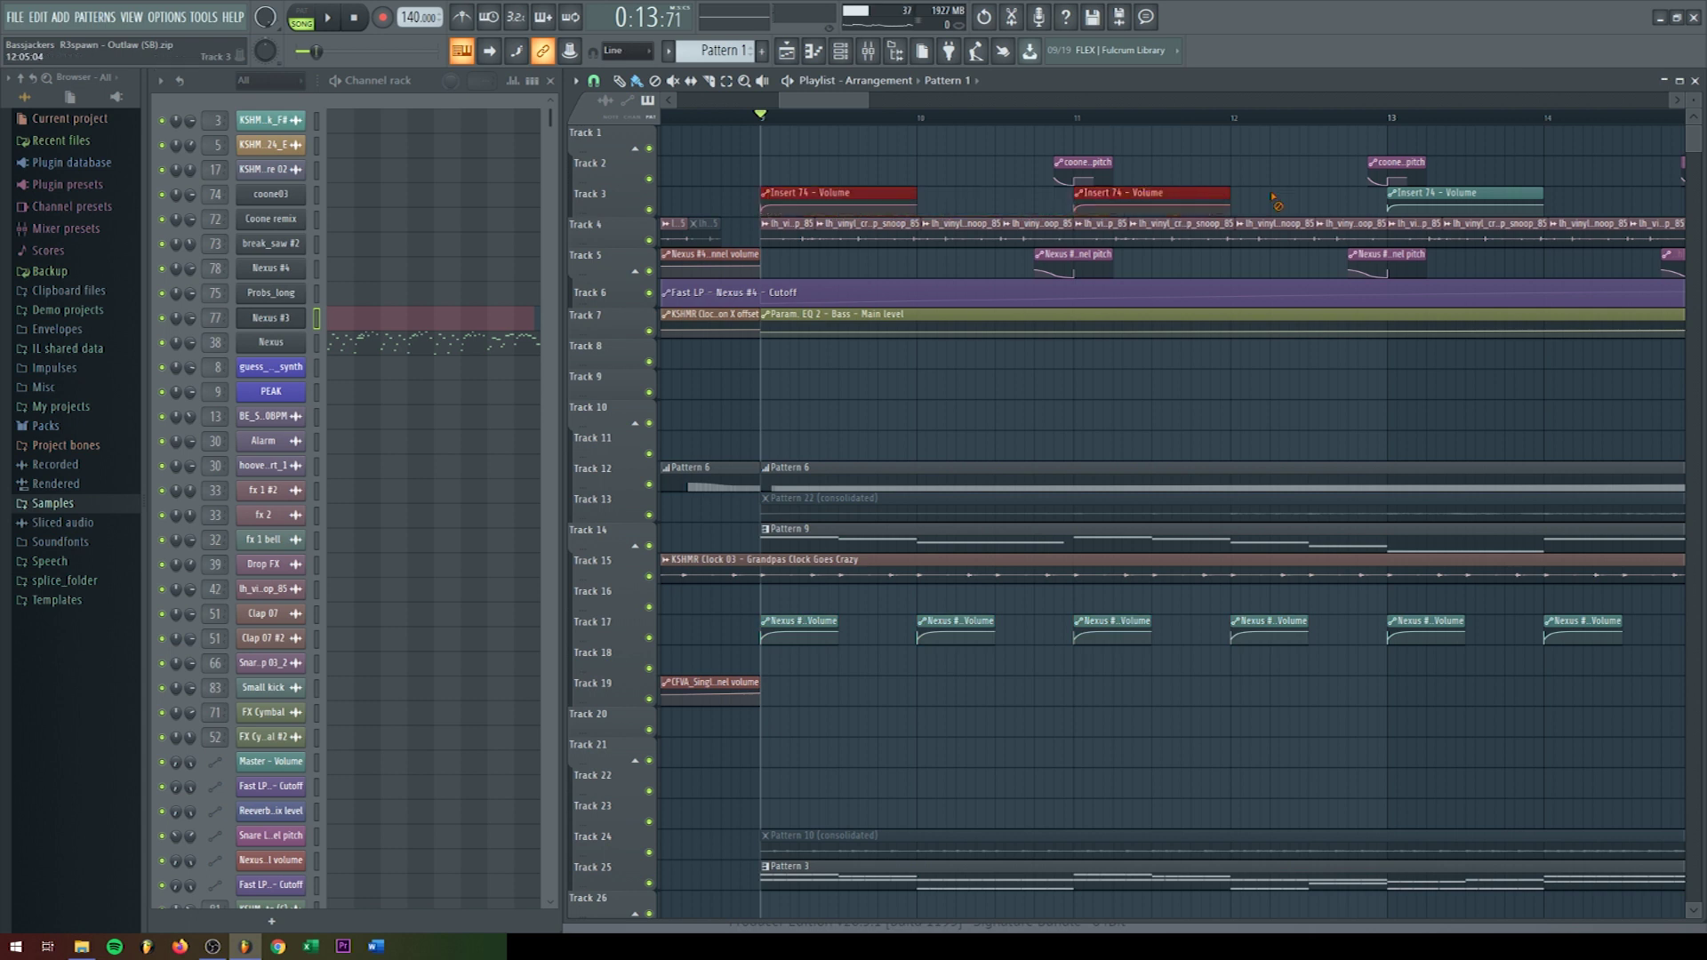
{"action": "scroll", "coordinate": [1276, 203], "scroll_direction": "down", "scroll_amount": 5}
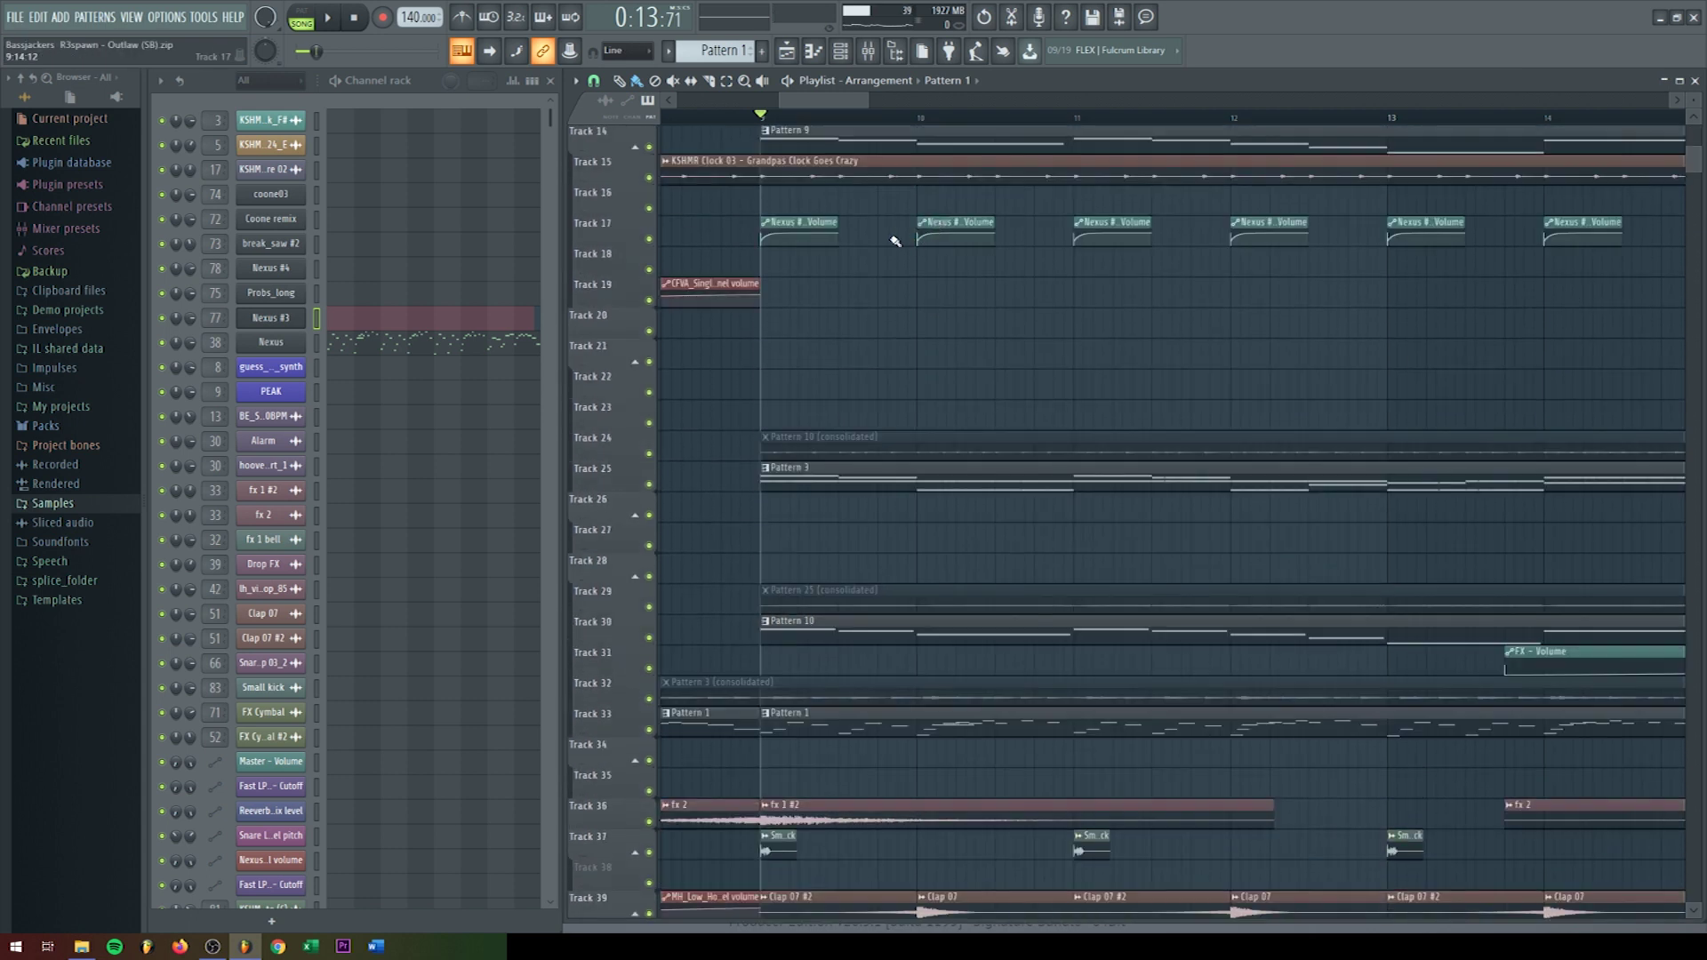
{"action": "left_click_drag", "start_coordinate": [895, 240], "coordinate": [1000, 233]}
{"action": "left_click_drag", "start_coordinate": [1205, 254], "coordinate": [1316, 224]}
Step: Mark bars 15 to 25 in the ruler as the time selection
{"action": "scroll", "coordinate": [1112, 356], "scroll_direction": "down", "scroll_amount": 4}
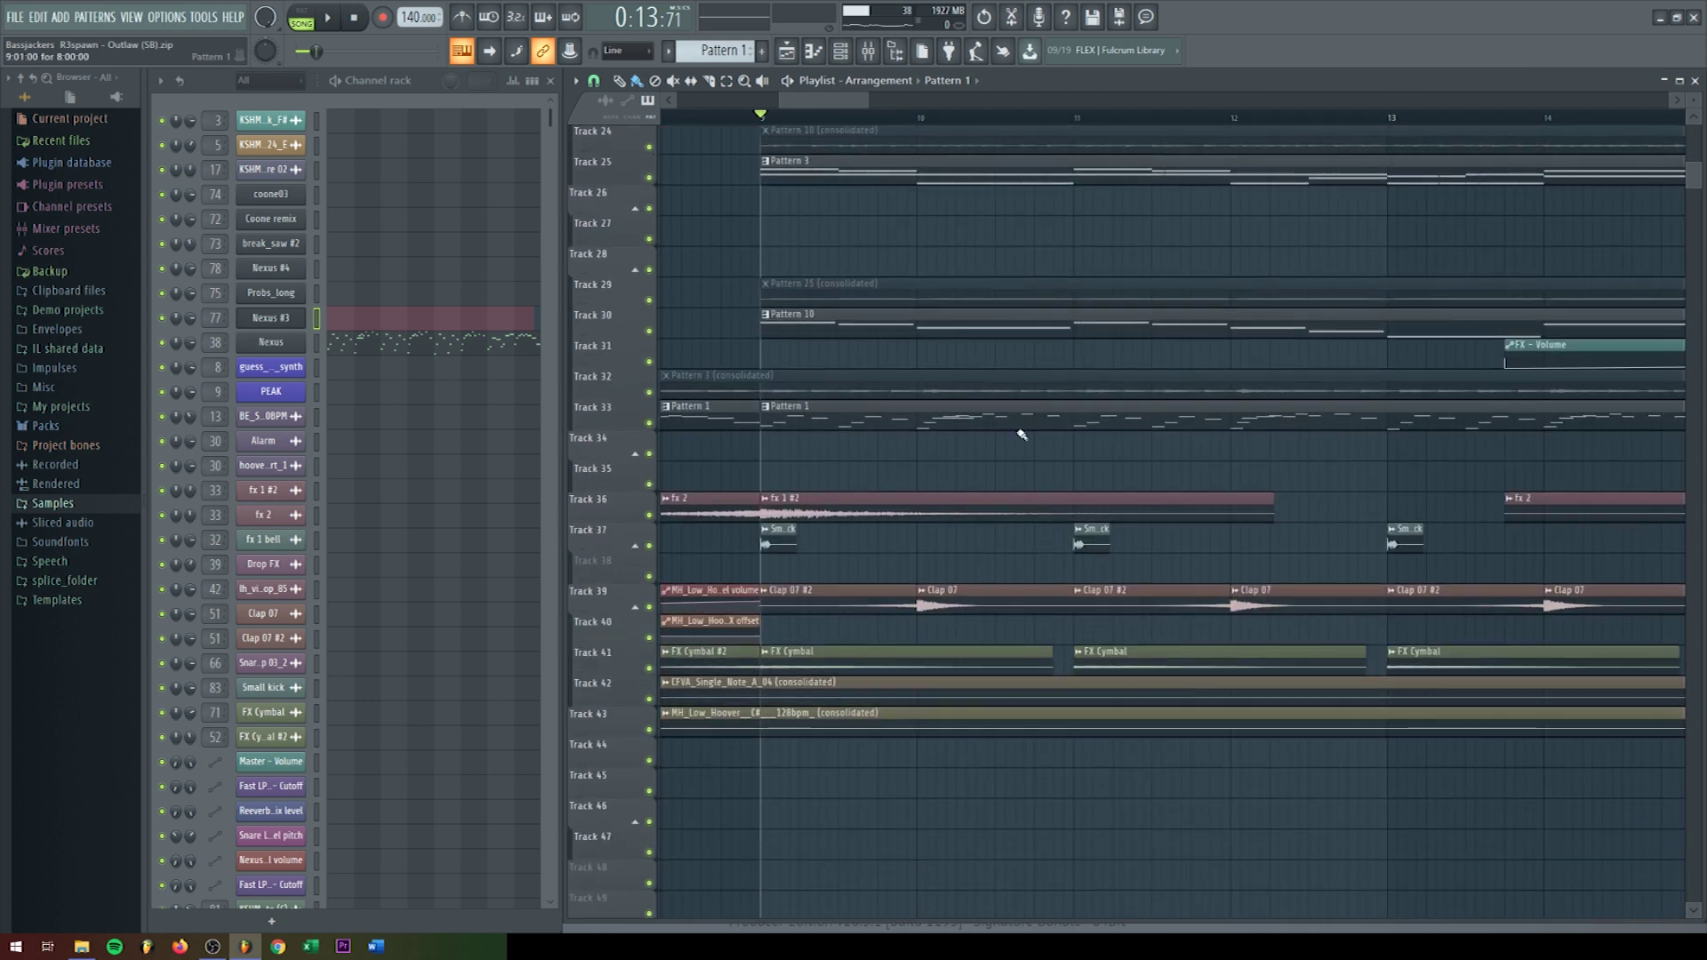
{"action": "scroll", "coordinate": [992, 468], "scroll_direction": "down", "scroll_amount": 5}
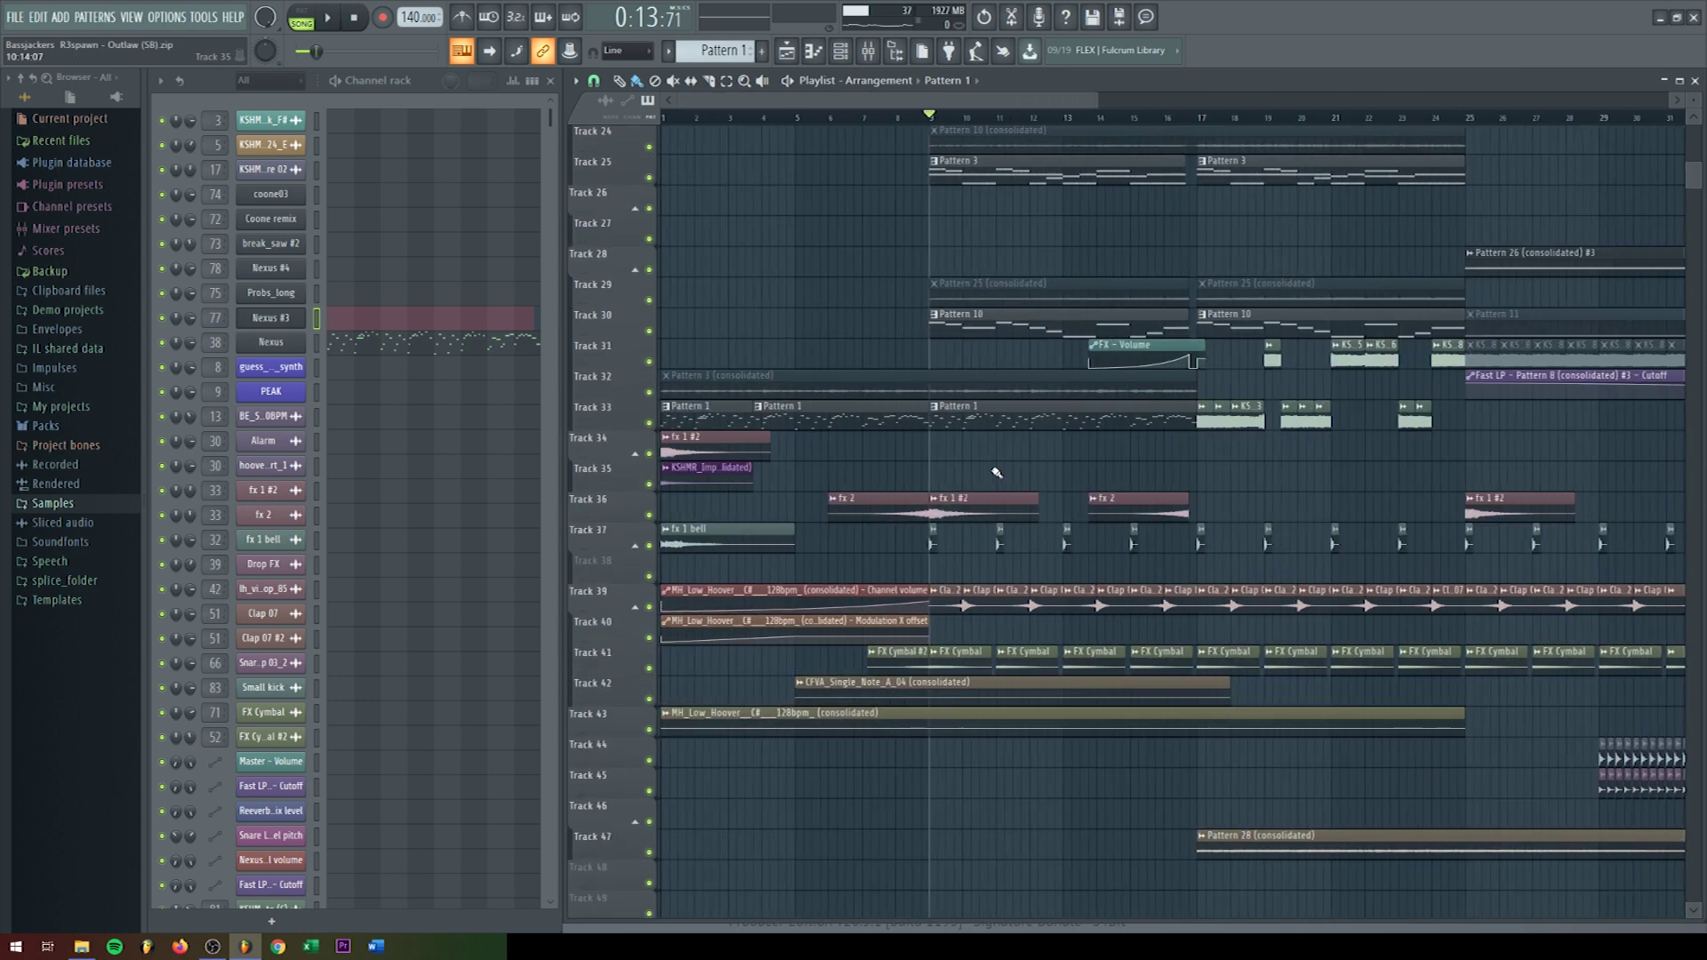
{"action": "scroll", "coordinate": [1021, 457], "scroll_direction": "up", "scroll_amount": 5}
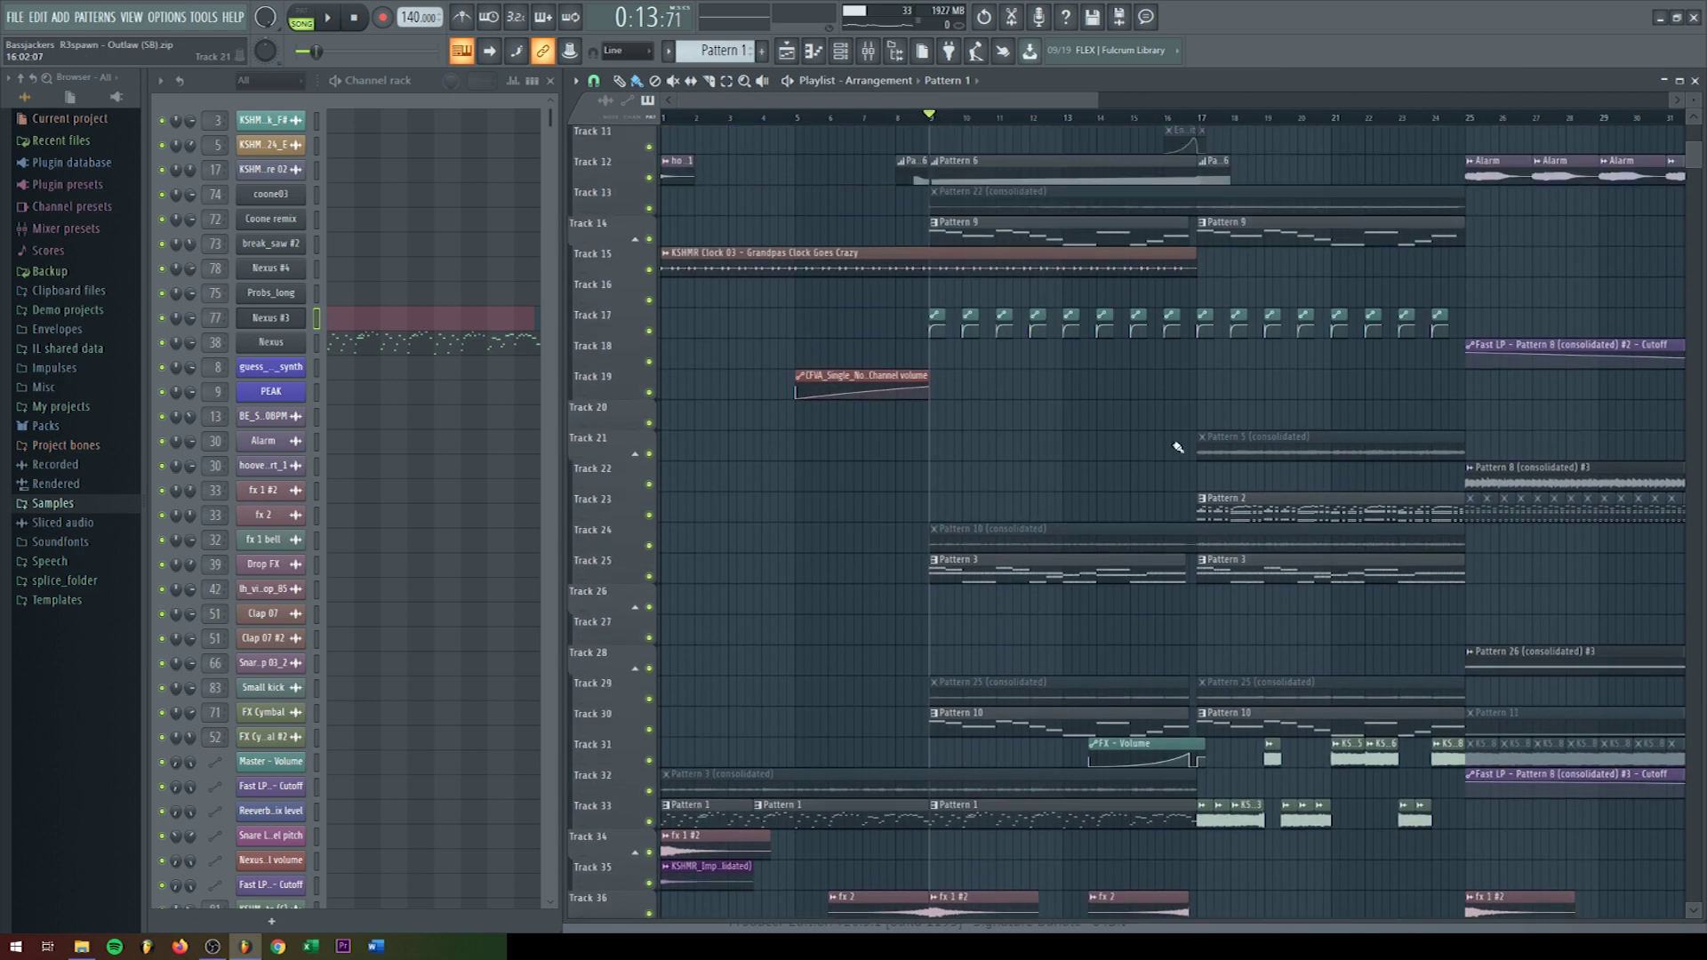
{"action": "scroll", "coordinate": [1174, 446], "scroll_direction": "up", "scroll_amount": 3}
{"action": "scroll", "coordinate": [1347, 420], "scroll_direction": "down", "scroll_amount": 5}
{"action": "scroll", "coordinate": [1361, 335], "scroll_direction": "up", "scroll_amount": 5}
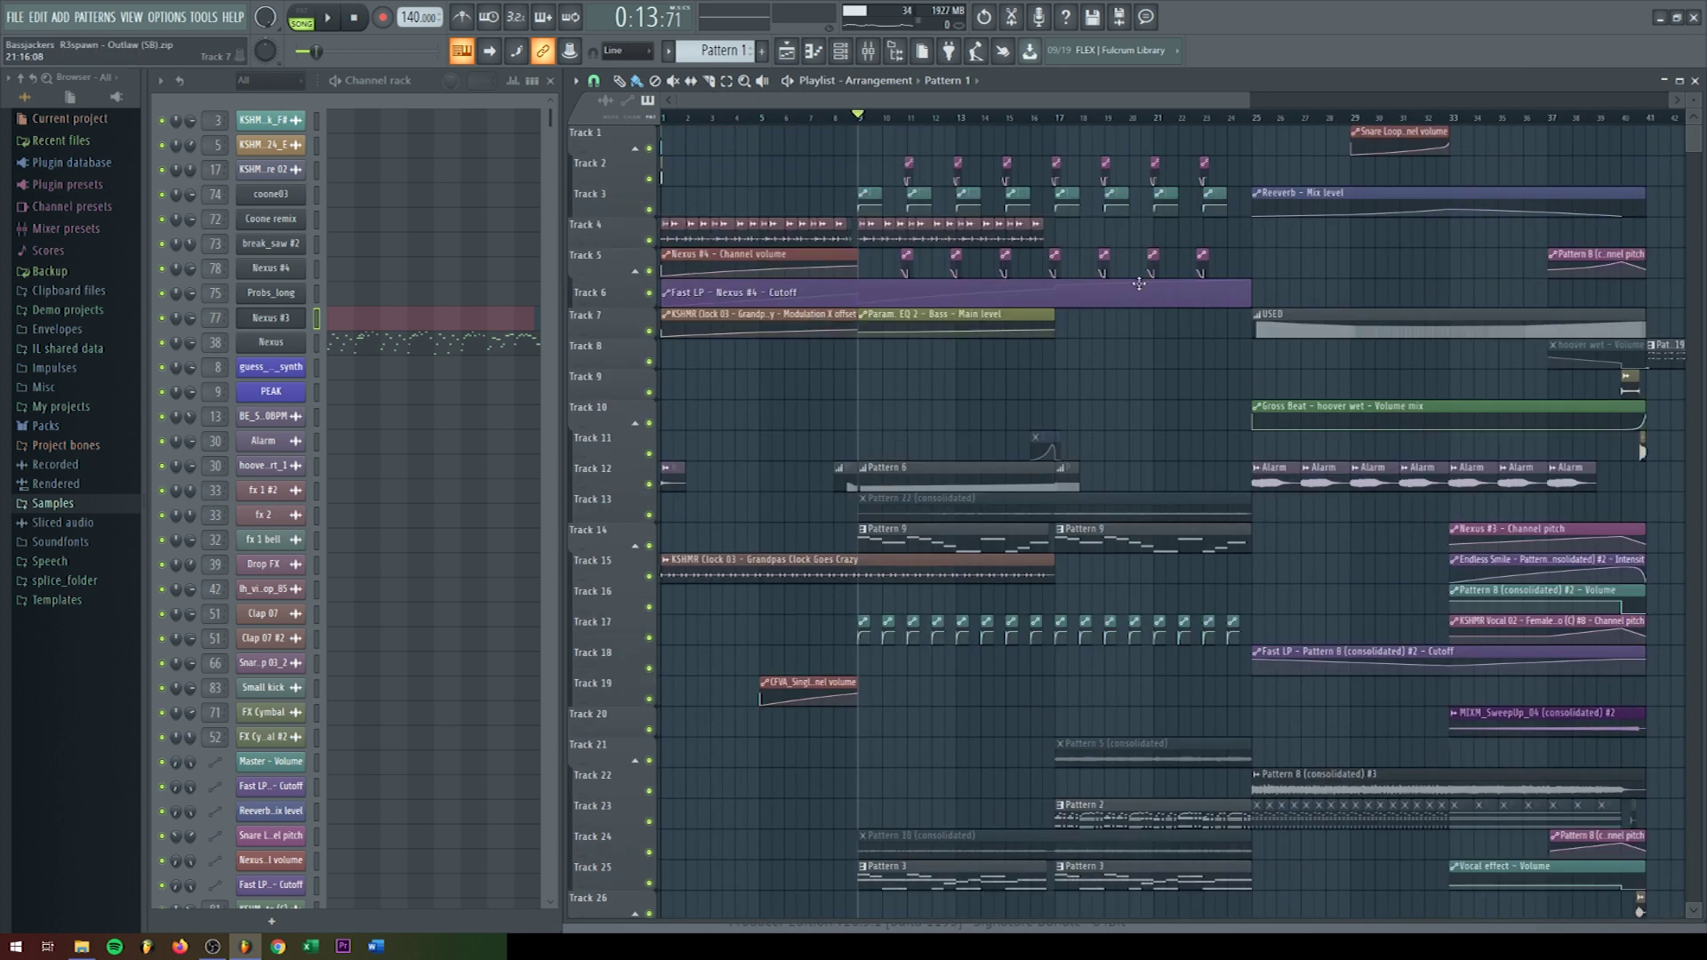
{"action": "left_click_drag", "start_coordinate": [1034, 117], "coordinate": [1257, 139]}
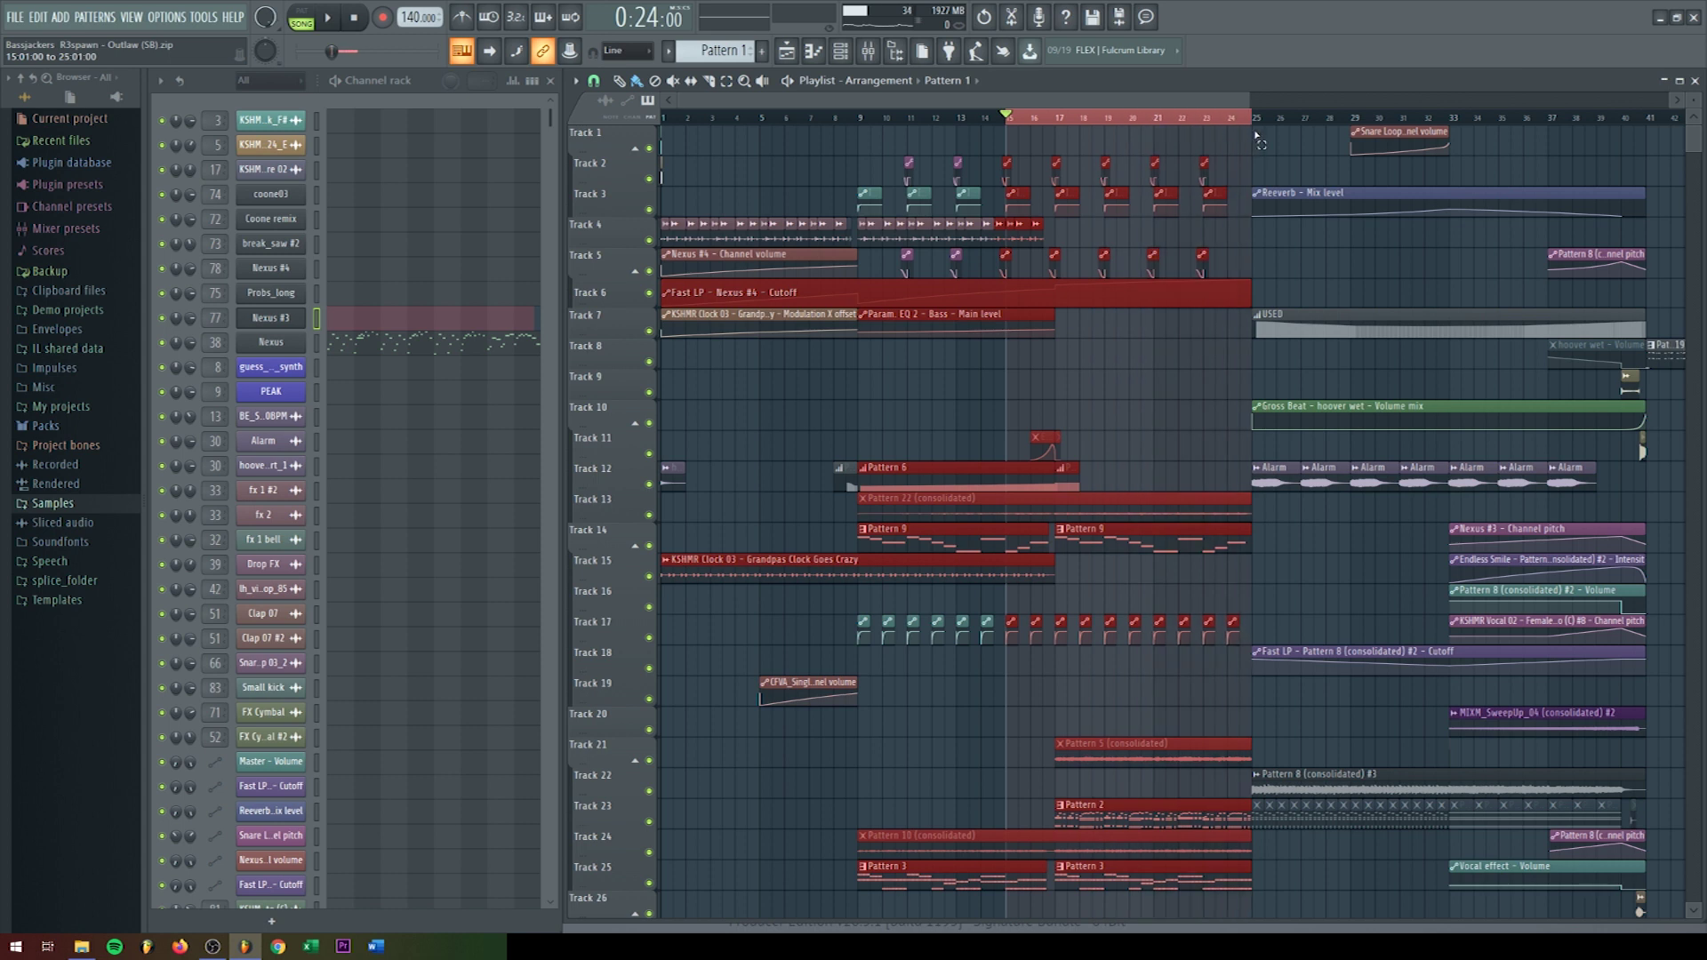
Step: Play the build-up from bar 15, then stop back at the loop start
{"action": "left_click", "coordinate": [1058, 126]}
{"action": "left_click", "coordinate": [1012, 124]}
{"action": "key", "text": "space"}
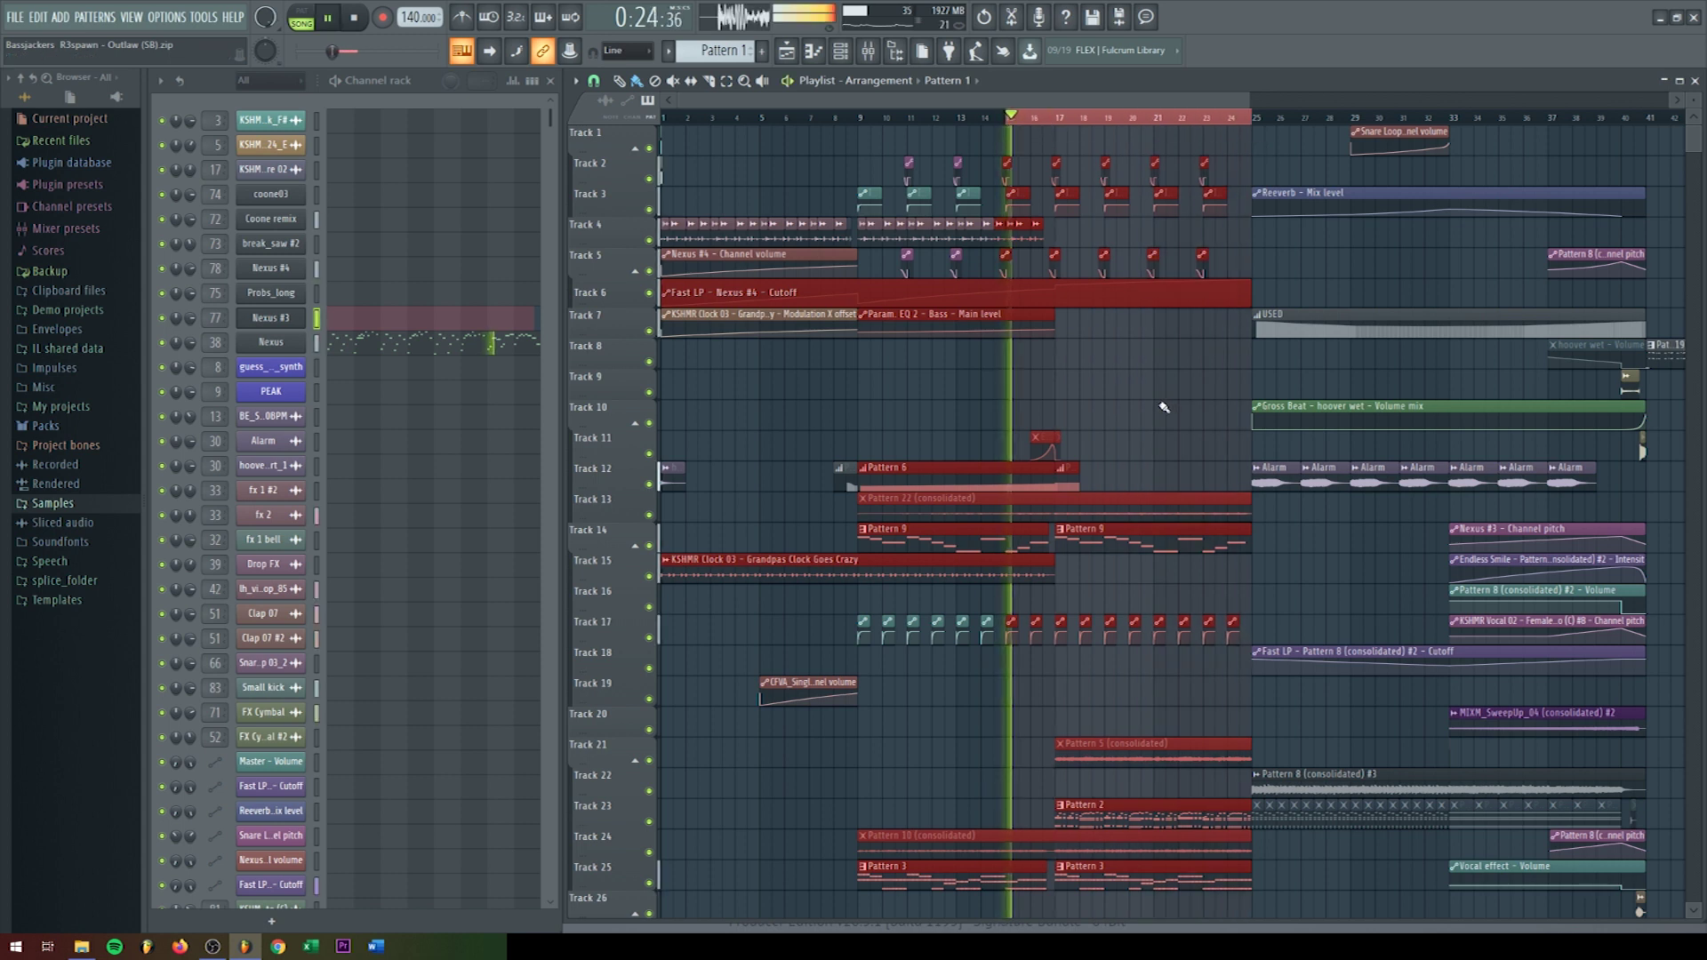
{"action": "scroll", "coordinate": [1164, 407], "scroll_direction": "up", "scroll_amount": 2}
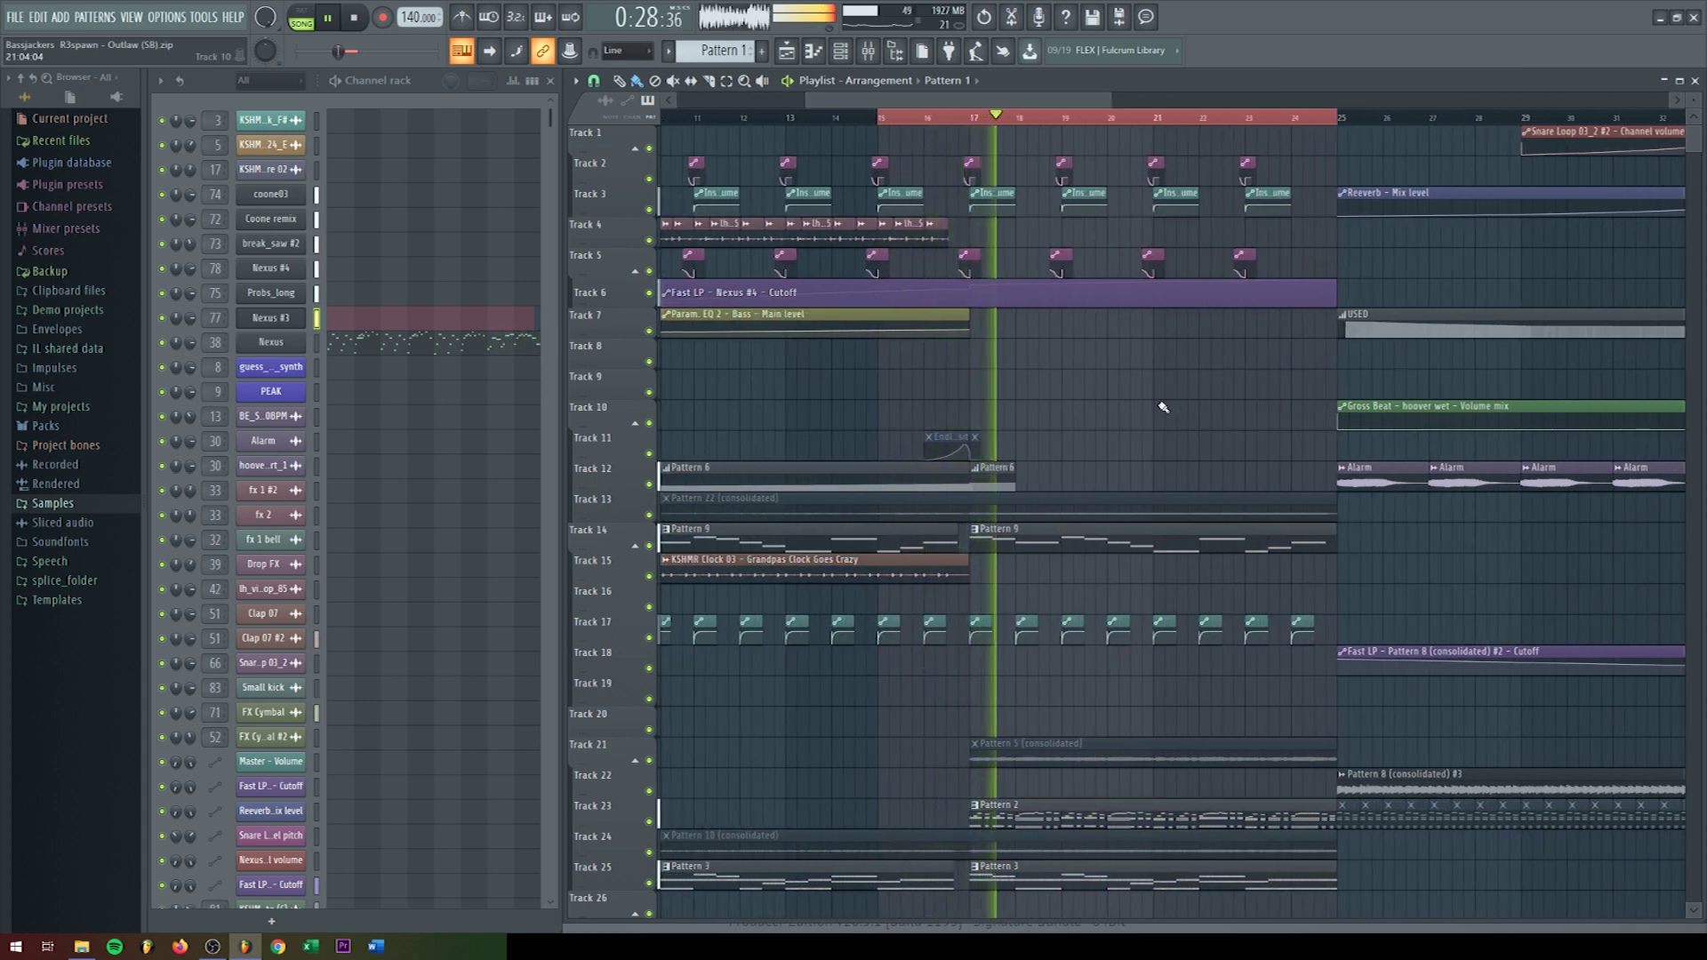
{"action": "scroll", "coordinate": [1122, 407], "scroll_direction": "down", "scroll_amount": 3}
{"action": "scroll", "coordinate": [1118, 407], "scroll_direction": "down", "scroll_amount": 4}
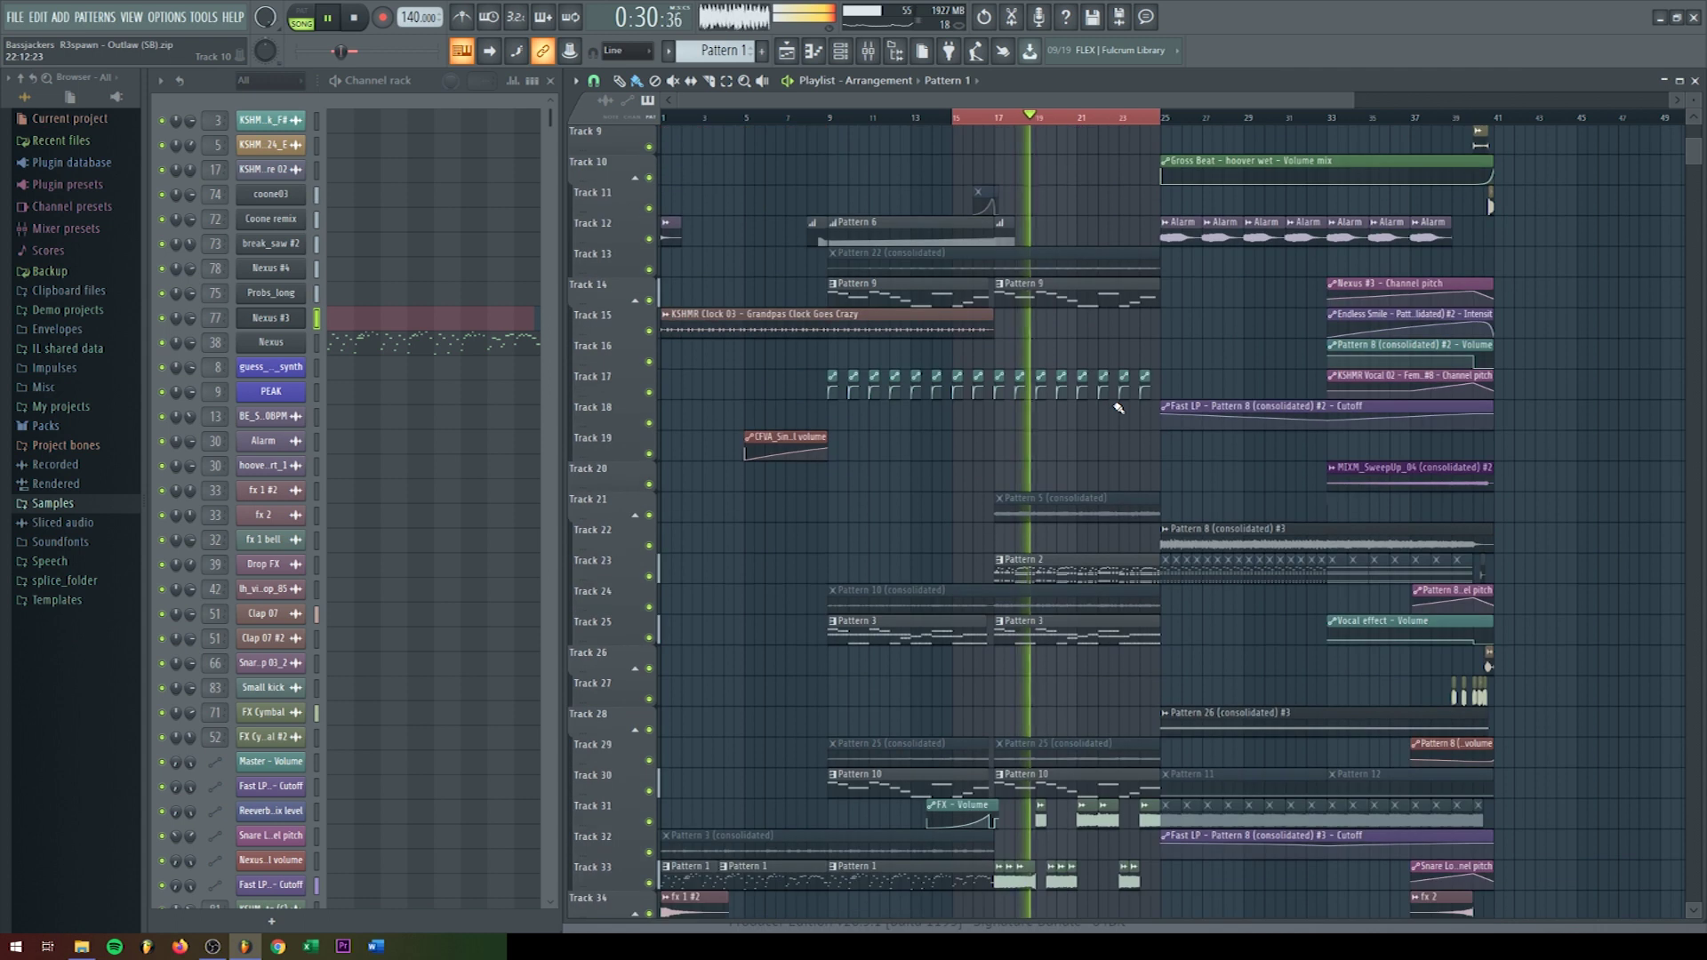
{"action": "left_click", "coordinate": [355, 18]}
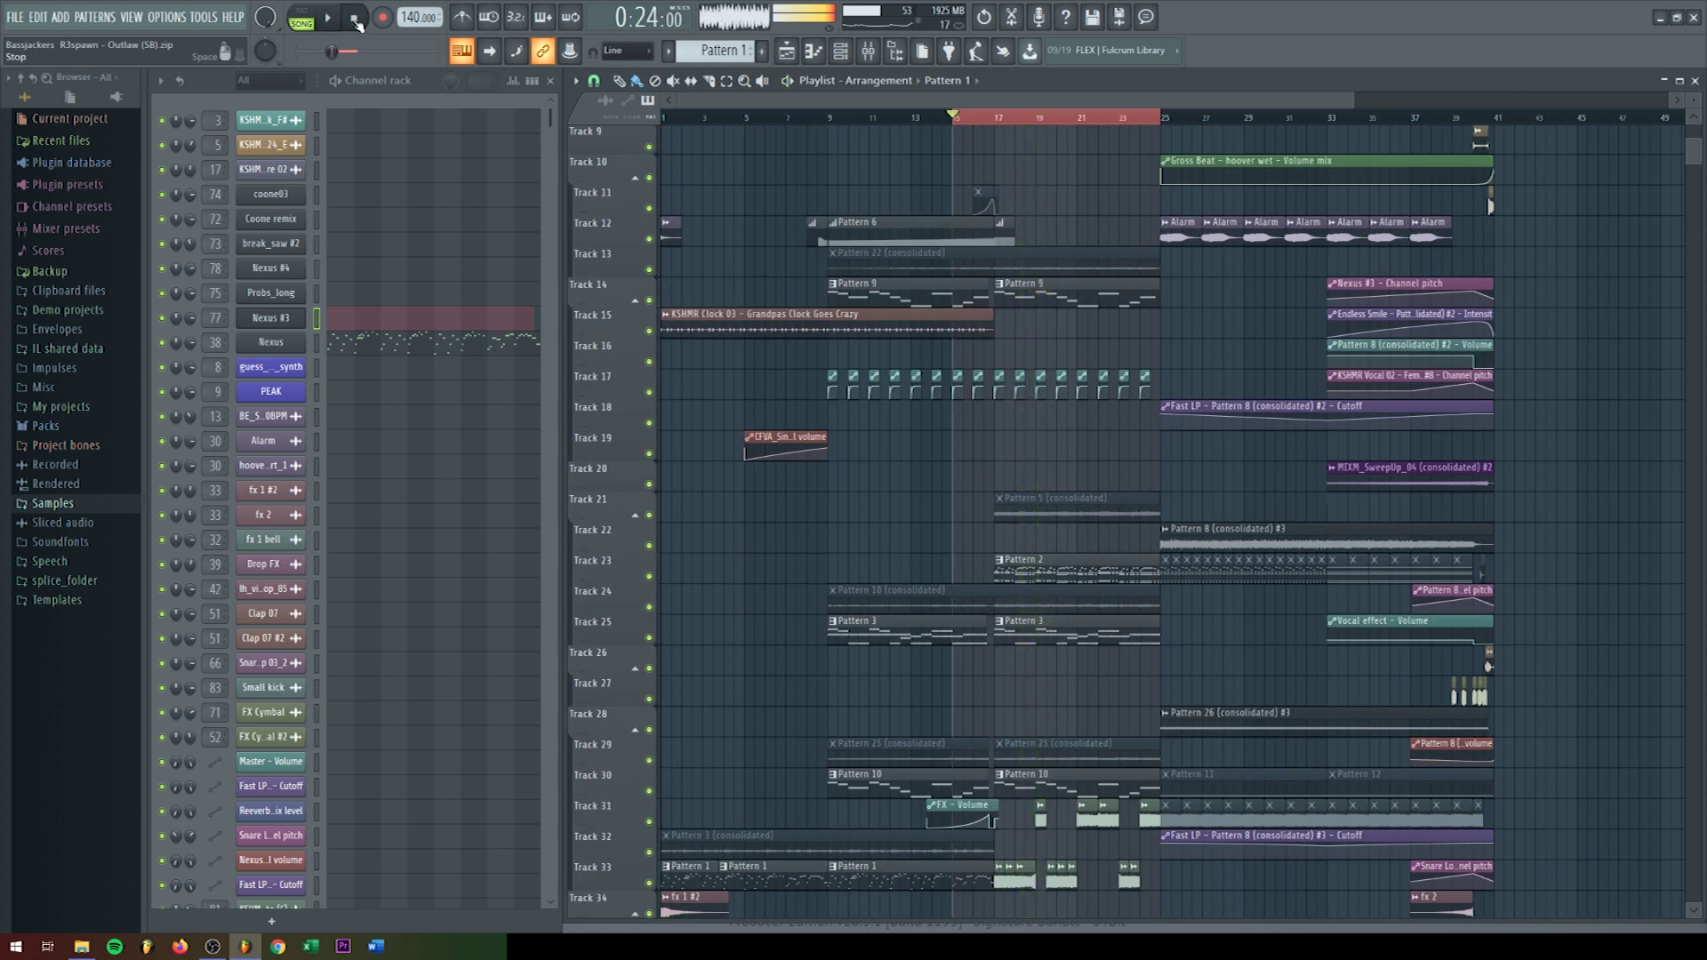
Step: Switch to Pattern 2, loop bars 17 to 25, and open the mixer on coone03
{"action": "left_click", "coordinate": [1049, 573]}
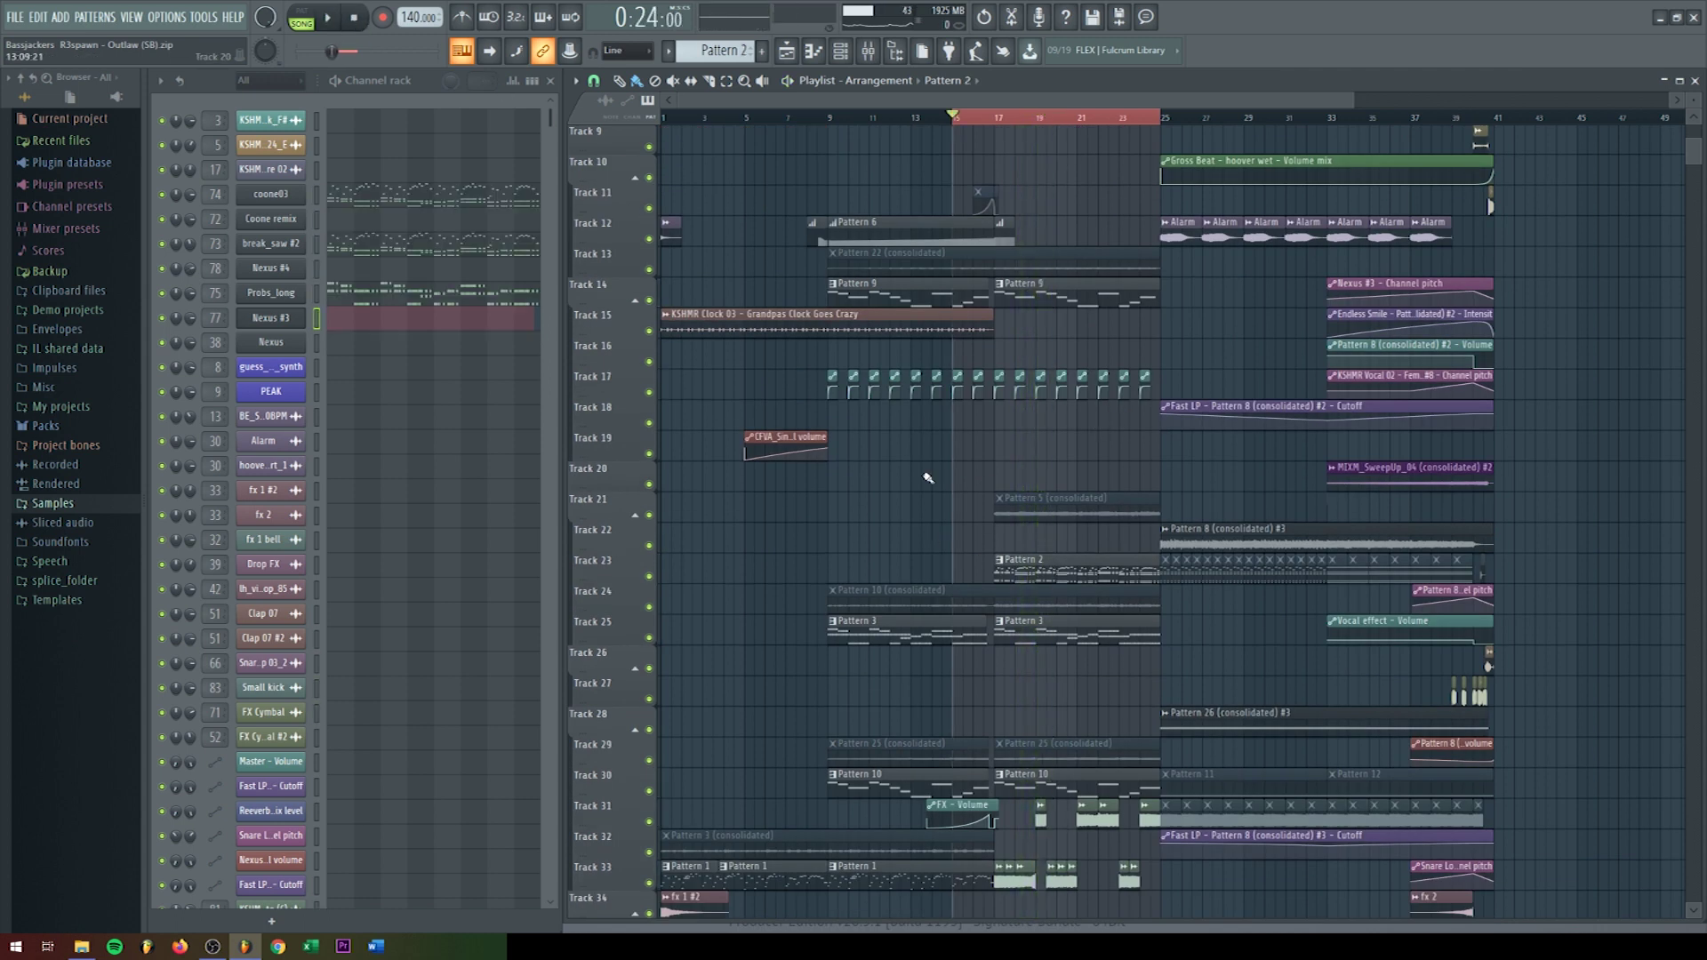
{"action": "left_click_drag", "start_coordinate": [1002, 127], "coordinate": [1152, 140]}
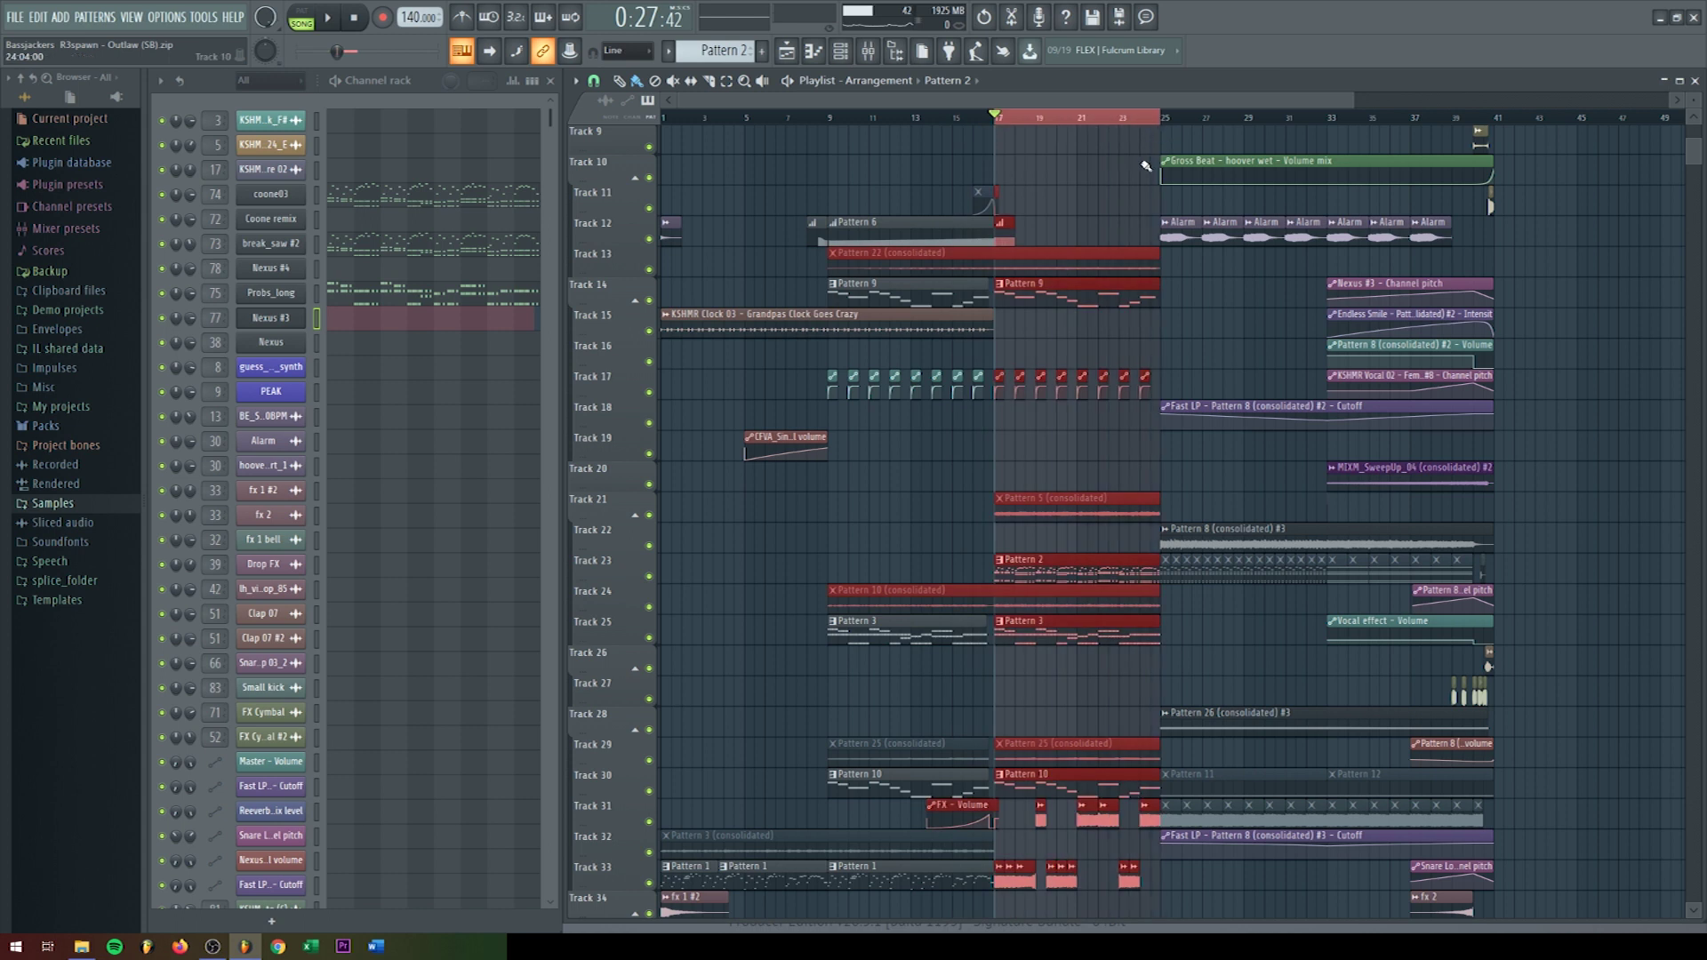
{"action": "left_click", "coordinate": [1082, 567]}
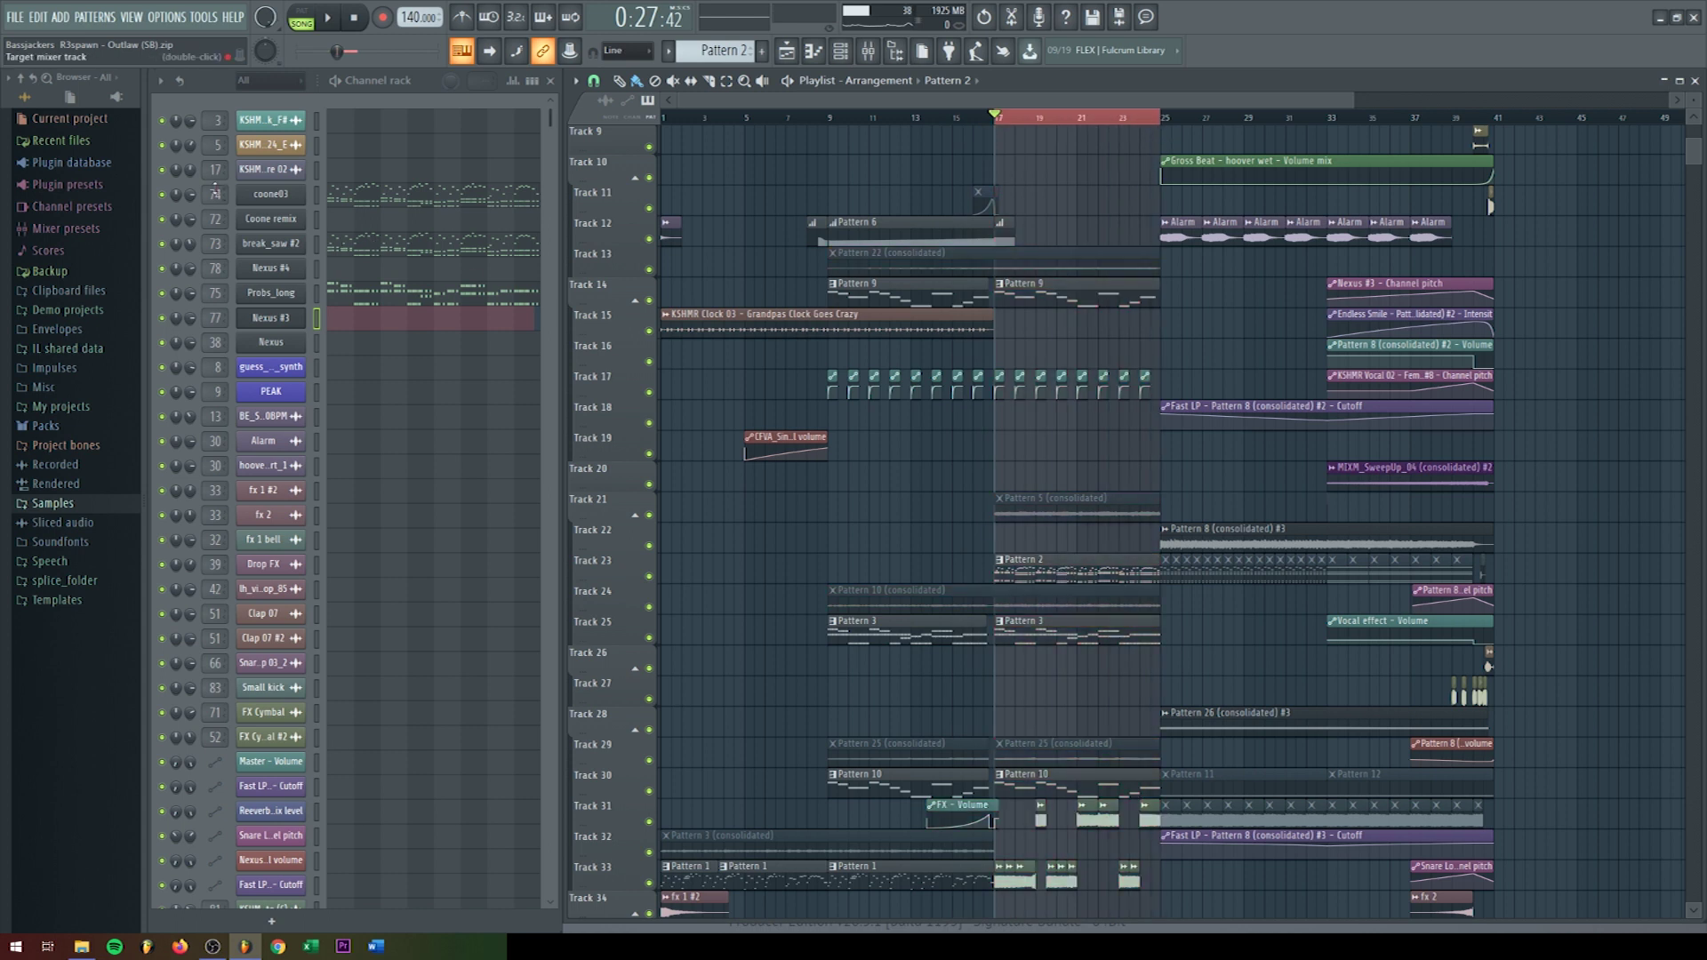
{"action": "key", "text": "F9"}
Step: Play the bars 17–25 loop, stop, and show coone03 #2's Fruity Fast LP and parametric EQ 2 chain
{"action": "key", "text": "space"}
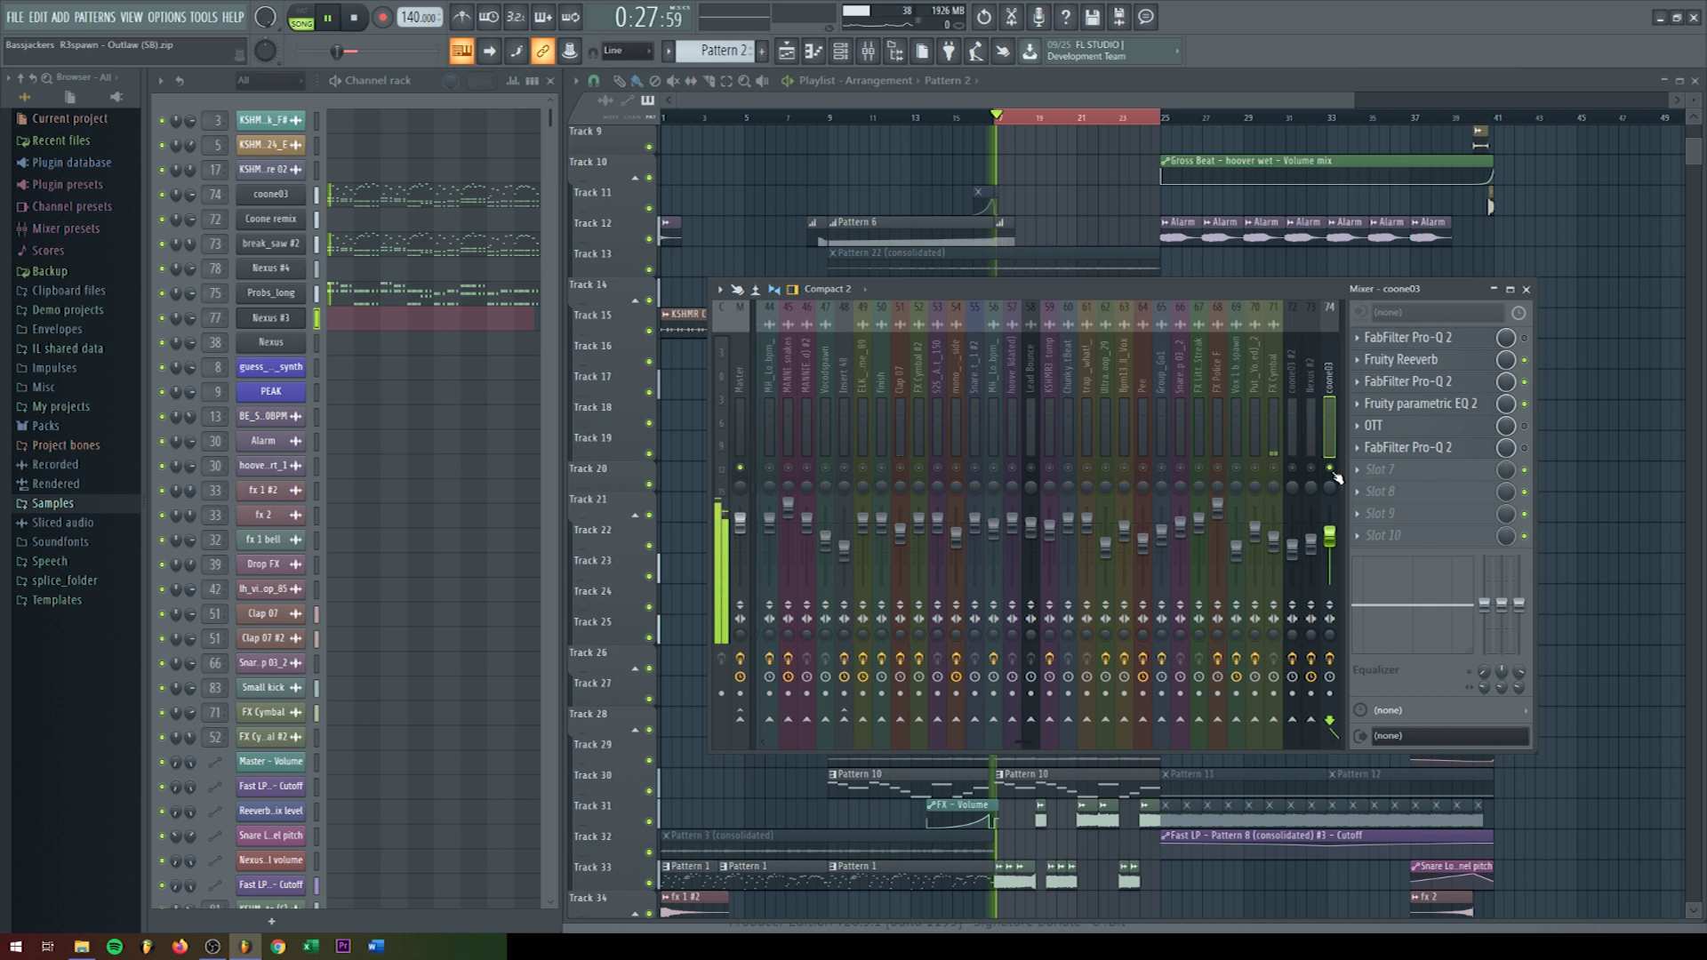
{"action": "scroll", "coordinate": [1036, 481], "scroll_direction": "down", "scroll_amount": 5}
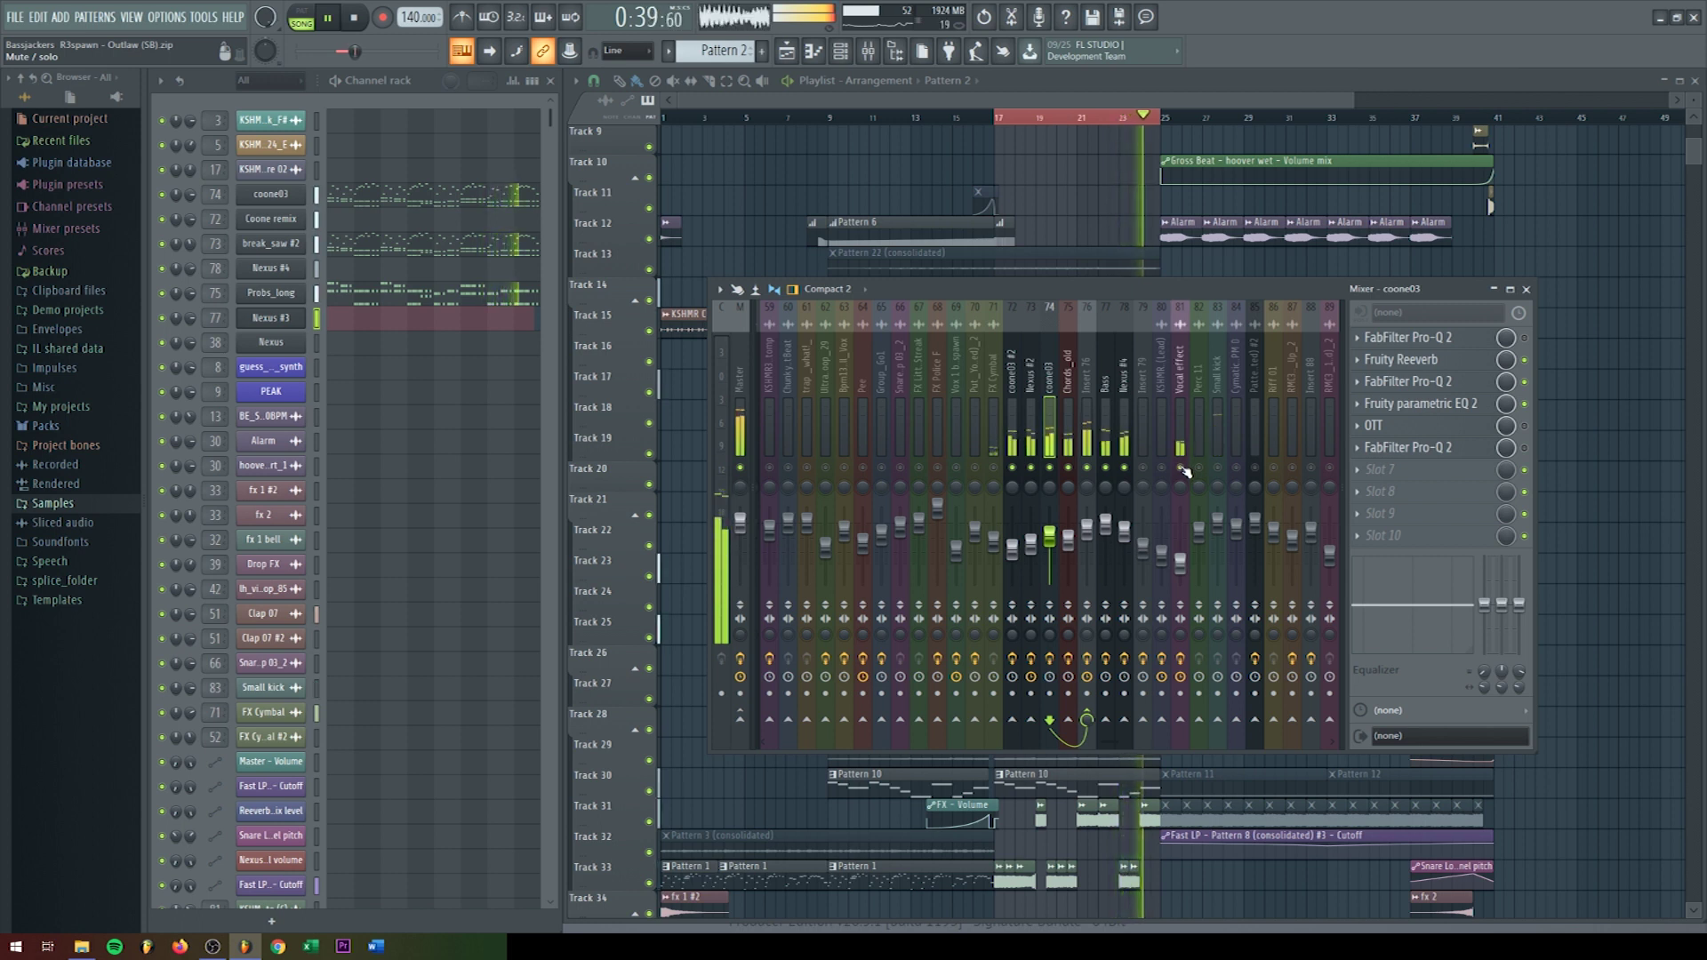
{"action": "key", "text": "space"}
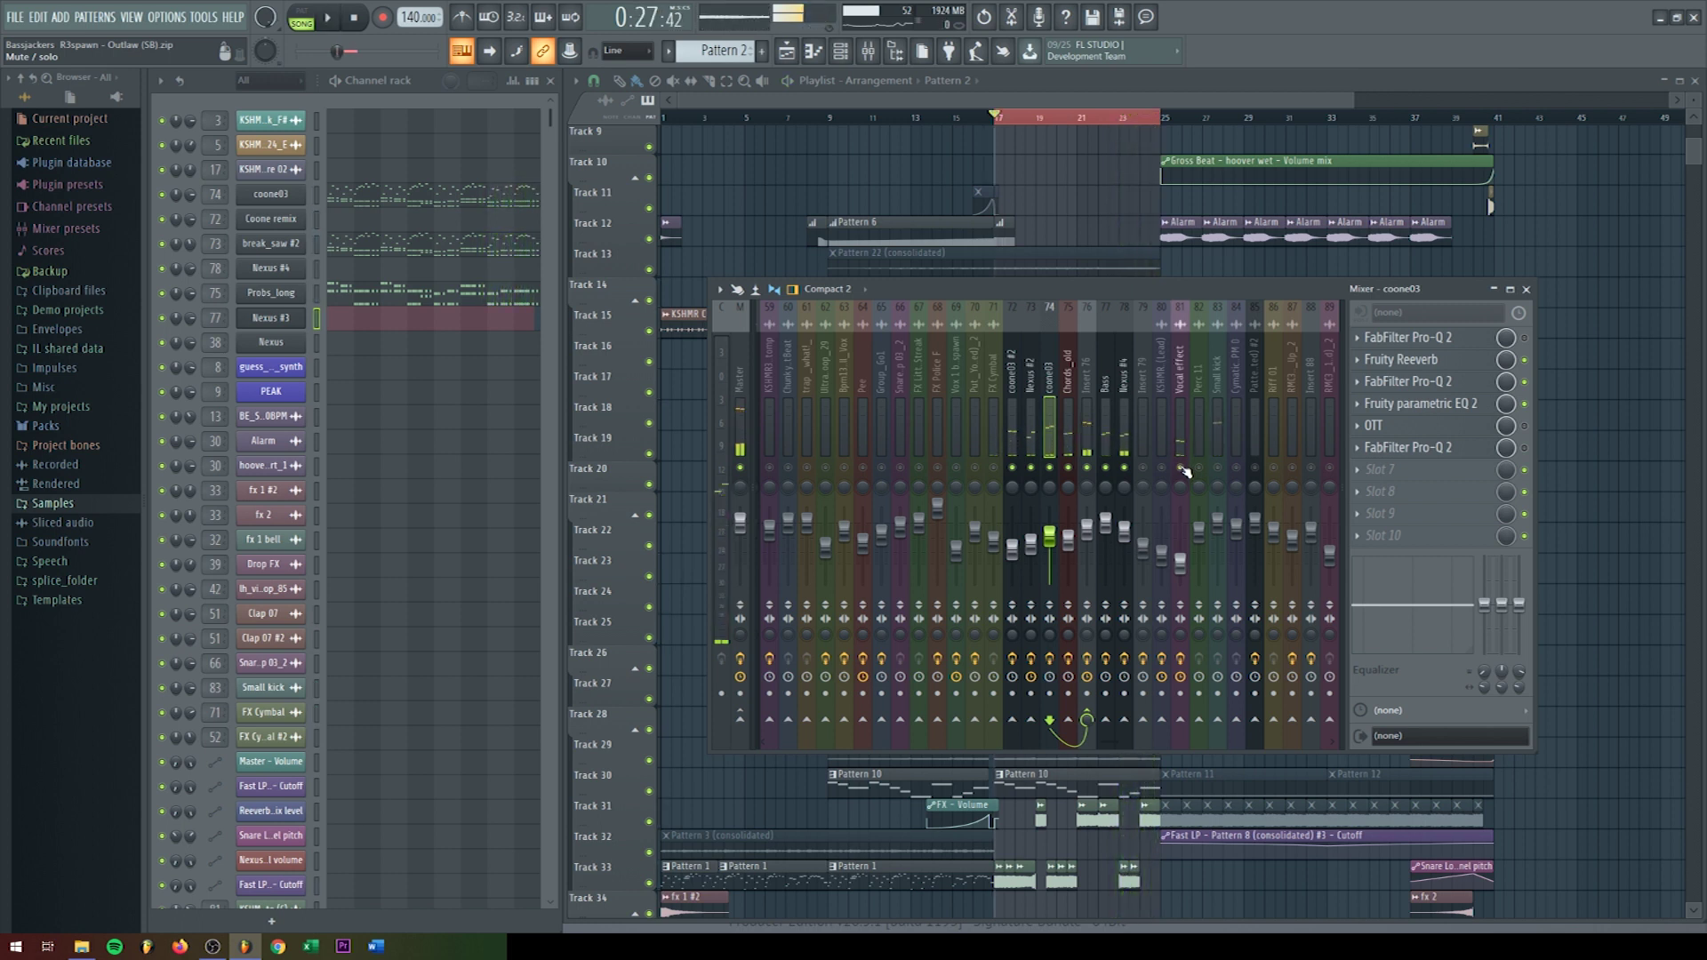
{"action": "left_click", "coordinate": [1012, 374]}
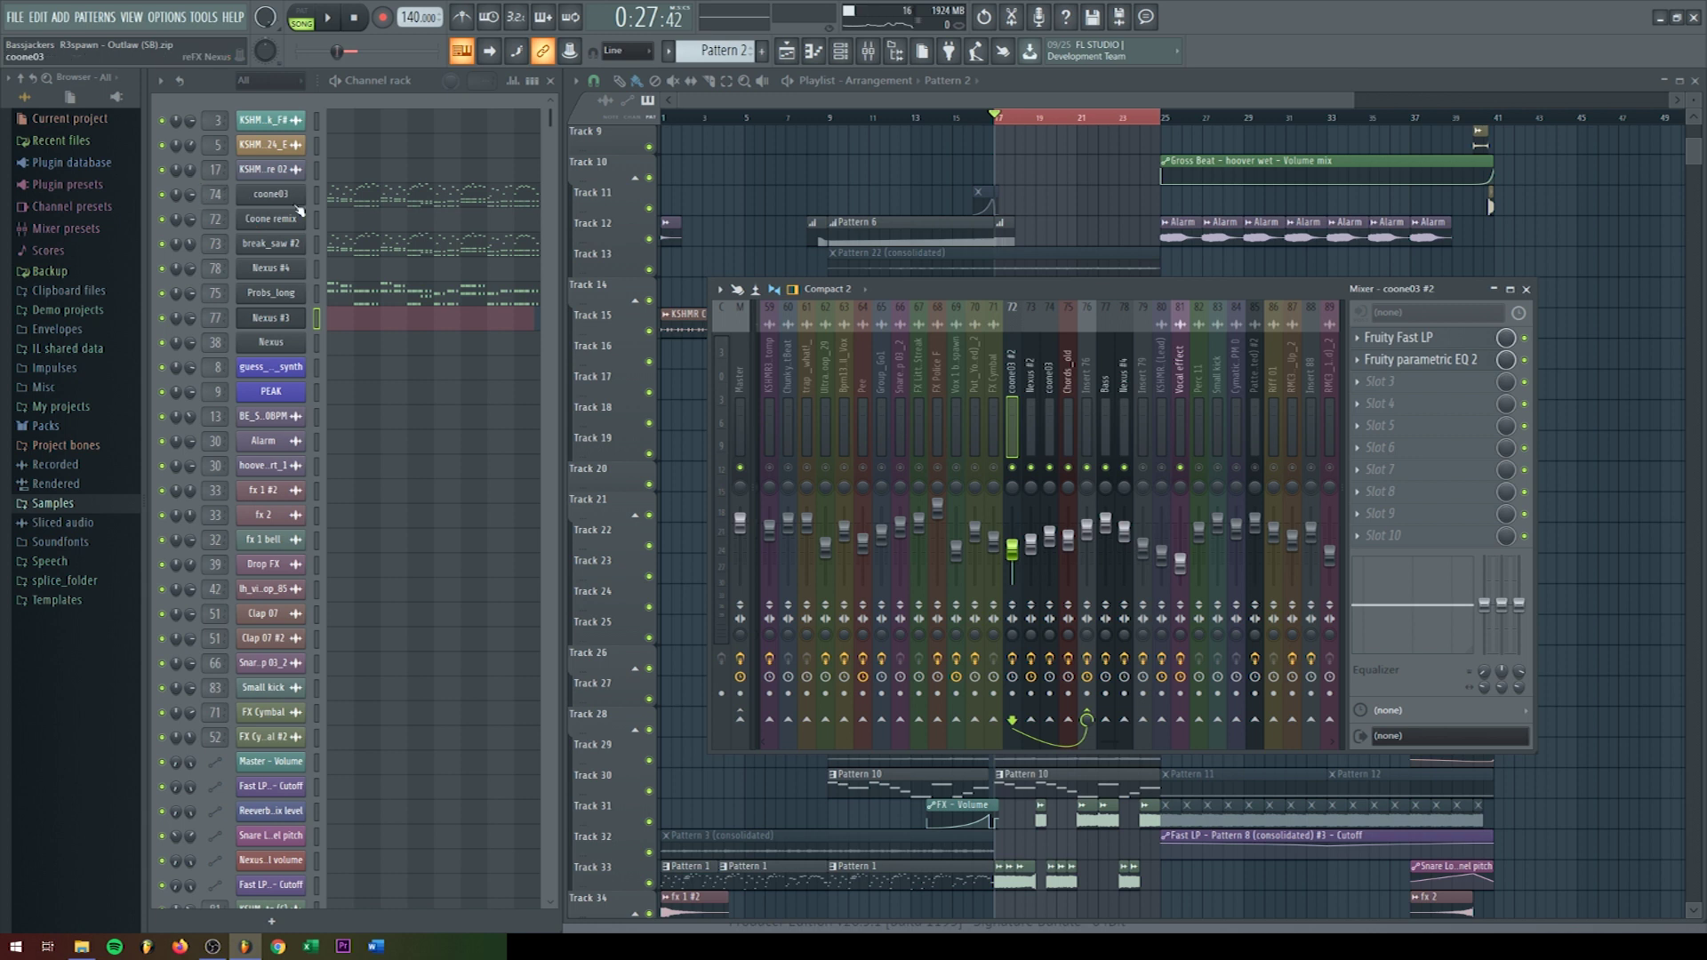
Step: Compare the effect chains of the coone03 #2, Nexus #2, coone03, Chords_old, Bass and Insert 76 inserts
{"action": "left_click", "coordinate": [1031, 374]}
{"action": "left_click", "coordinate": [1016, 372]}
{"action": "left_click", "coordinate": [1032, 374]}
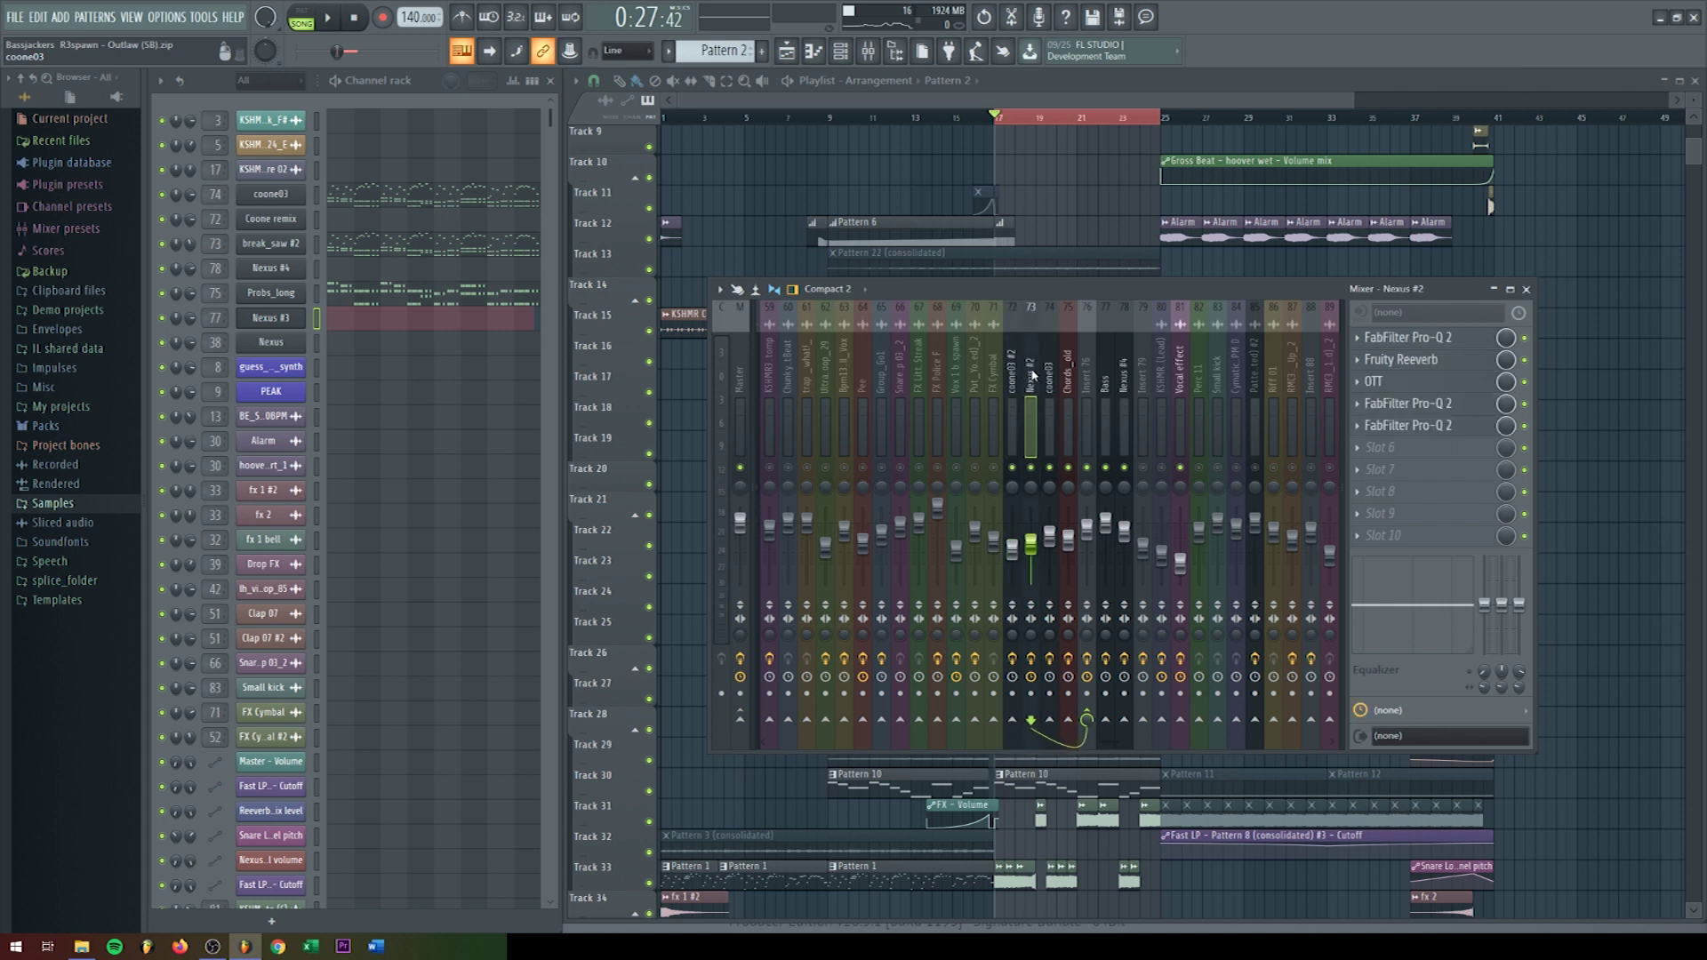
{"action": "left_click", "coordinate": [1049, 373]}
{"action": "left_click", "coordinate": [1068, 373]}
{"action": "left_click", "coordinate": [1086, 373]}
{"action": "left_click", "coordinate": [1101, 376]}
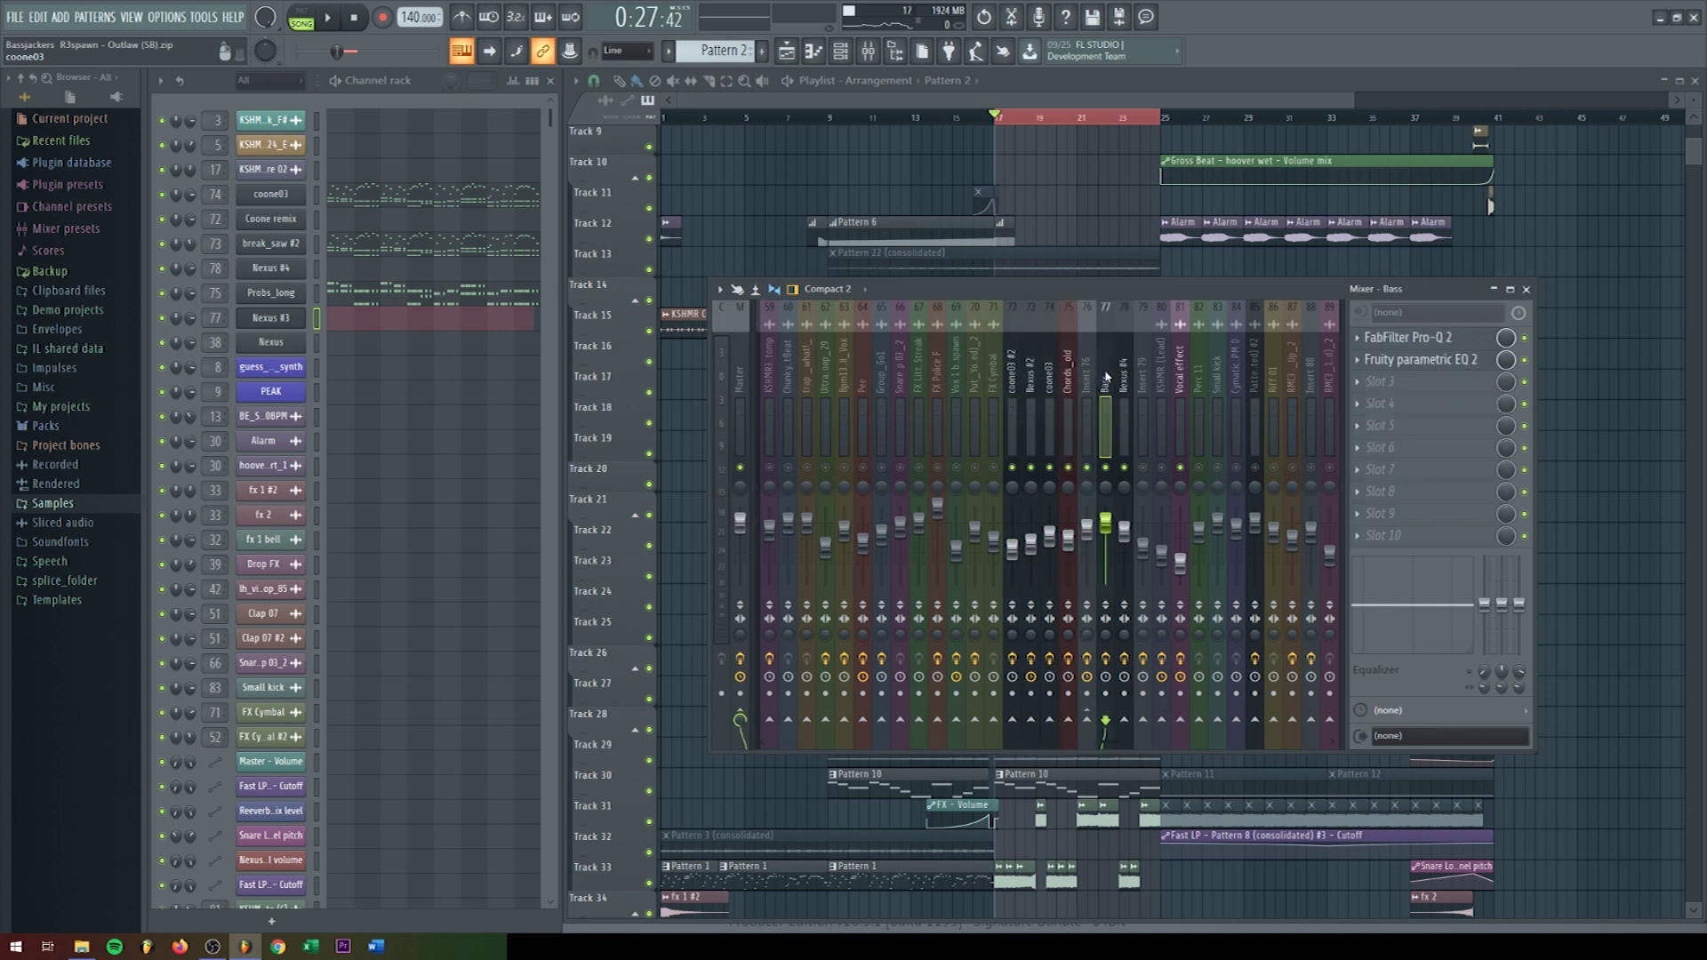
{"action": "left_click", "coordinate": [1092, 374]}
{"action": "left_click", "coordinate": [1014, 357]}
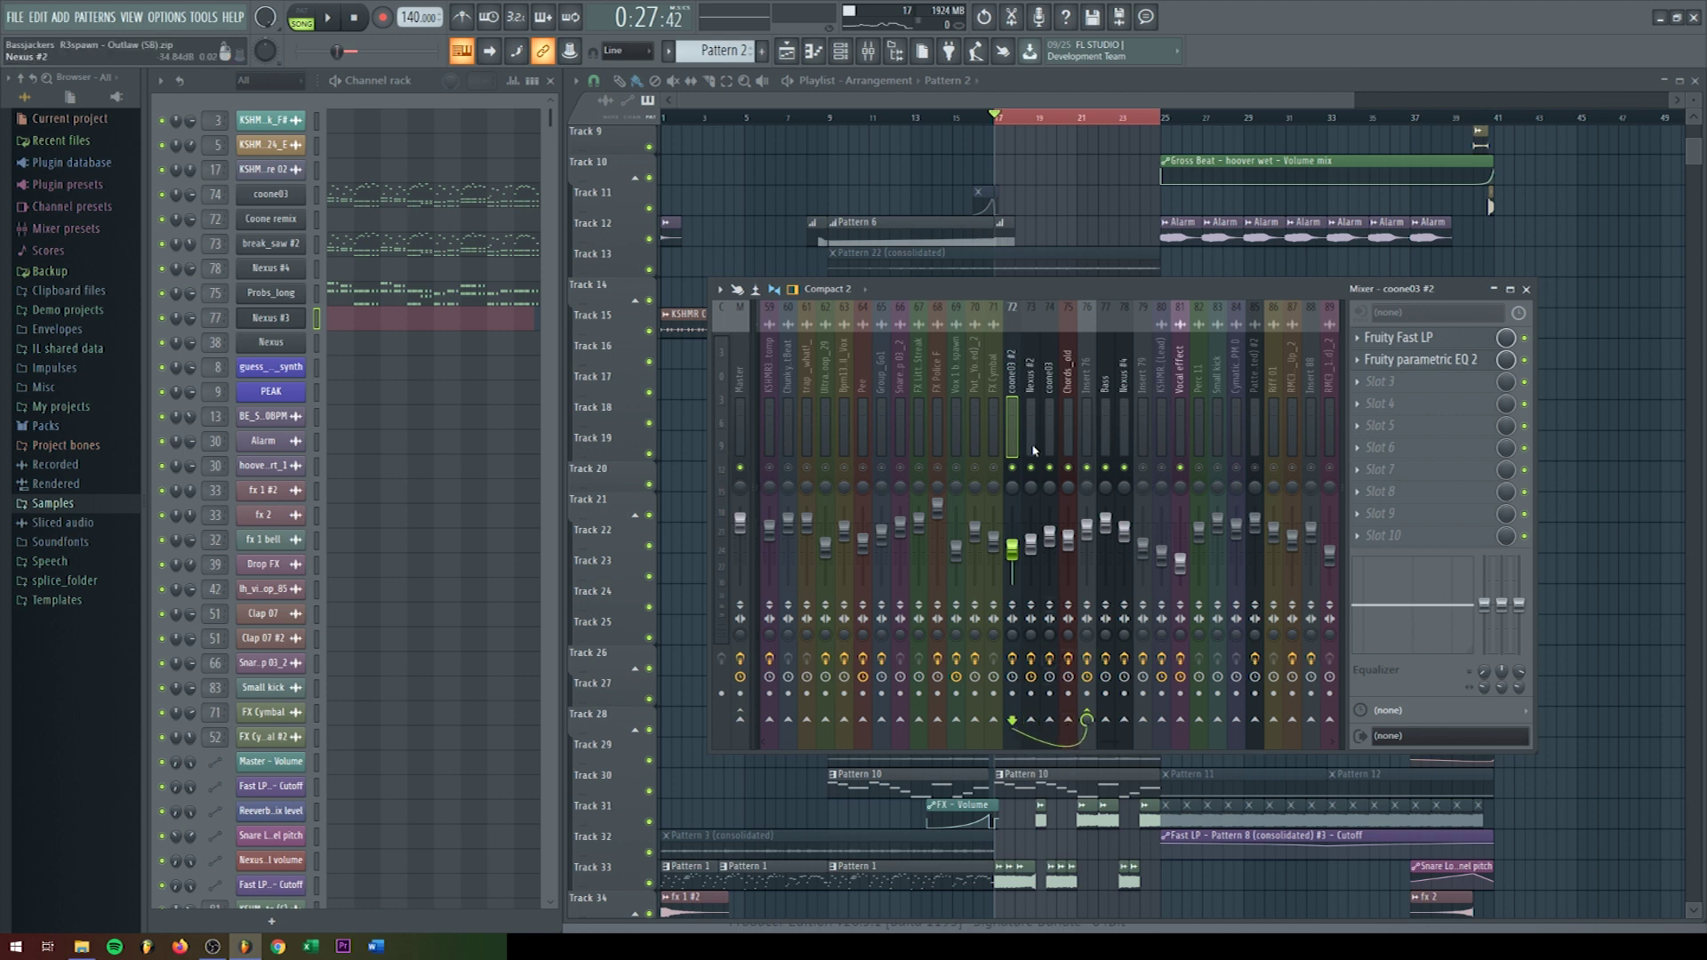
{"action": "left_click", "coordinate": [1049, 391]}
{"action": "left_click", "coordinate": [1070, 393]}
Step: Open Insert 76's two Fruity parametric EQ 2s, FabFilter Pro-Q 2 and Endless Smile plugins
{"action": "left_click", "coordinate": [1086, 390]}
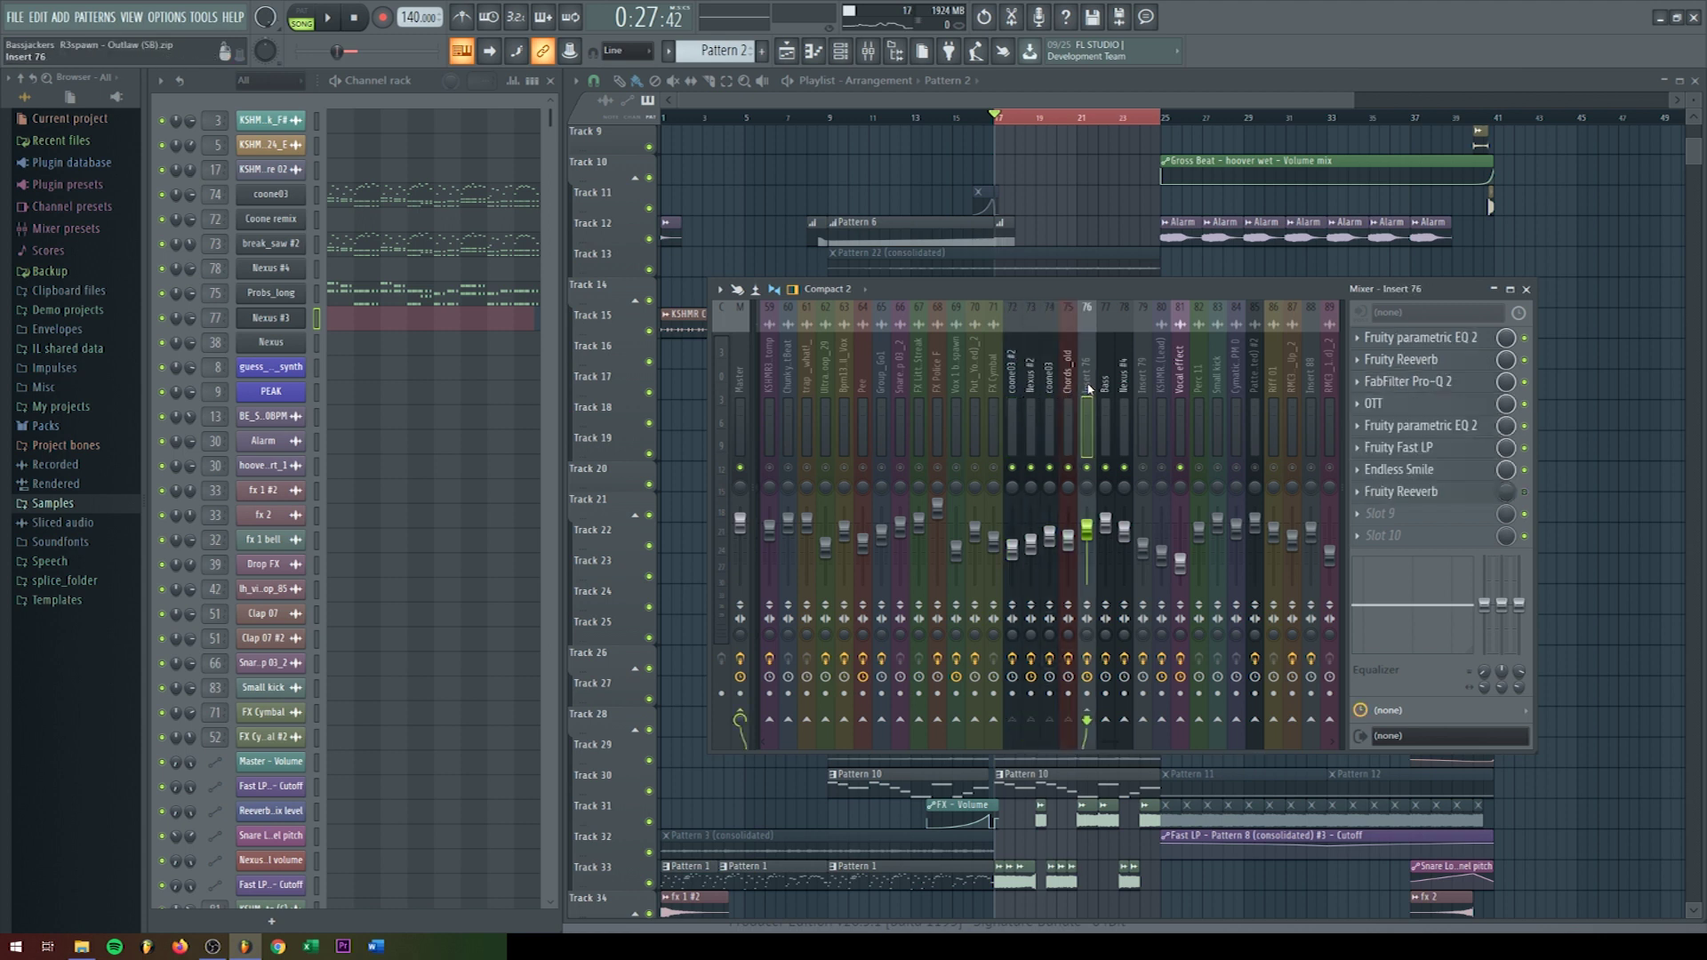
{"action": "left_click", "coordinate": [1431, 340]}
{"action": "left_click", "coordinate": [1439, 388]}
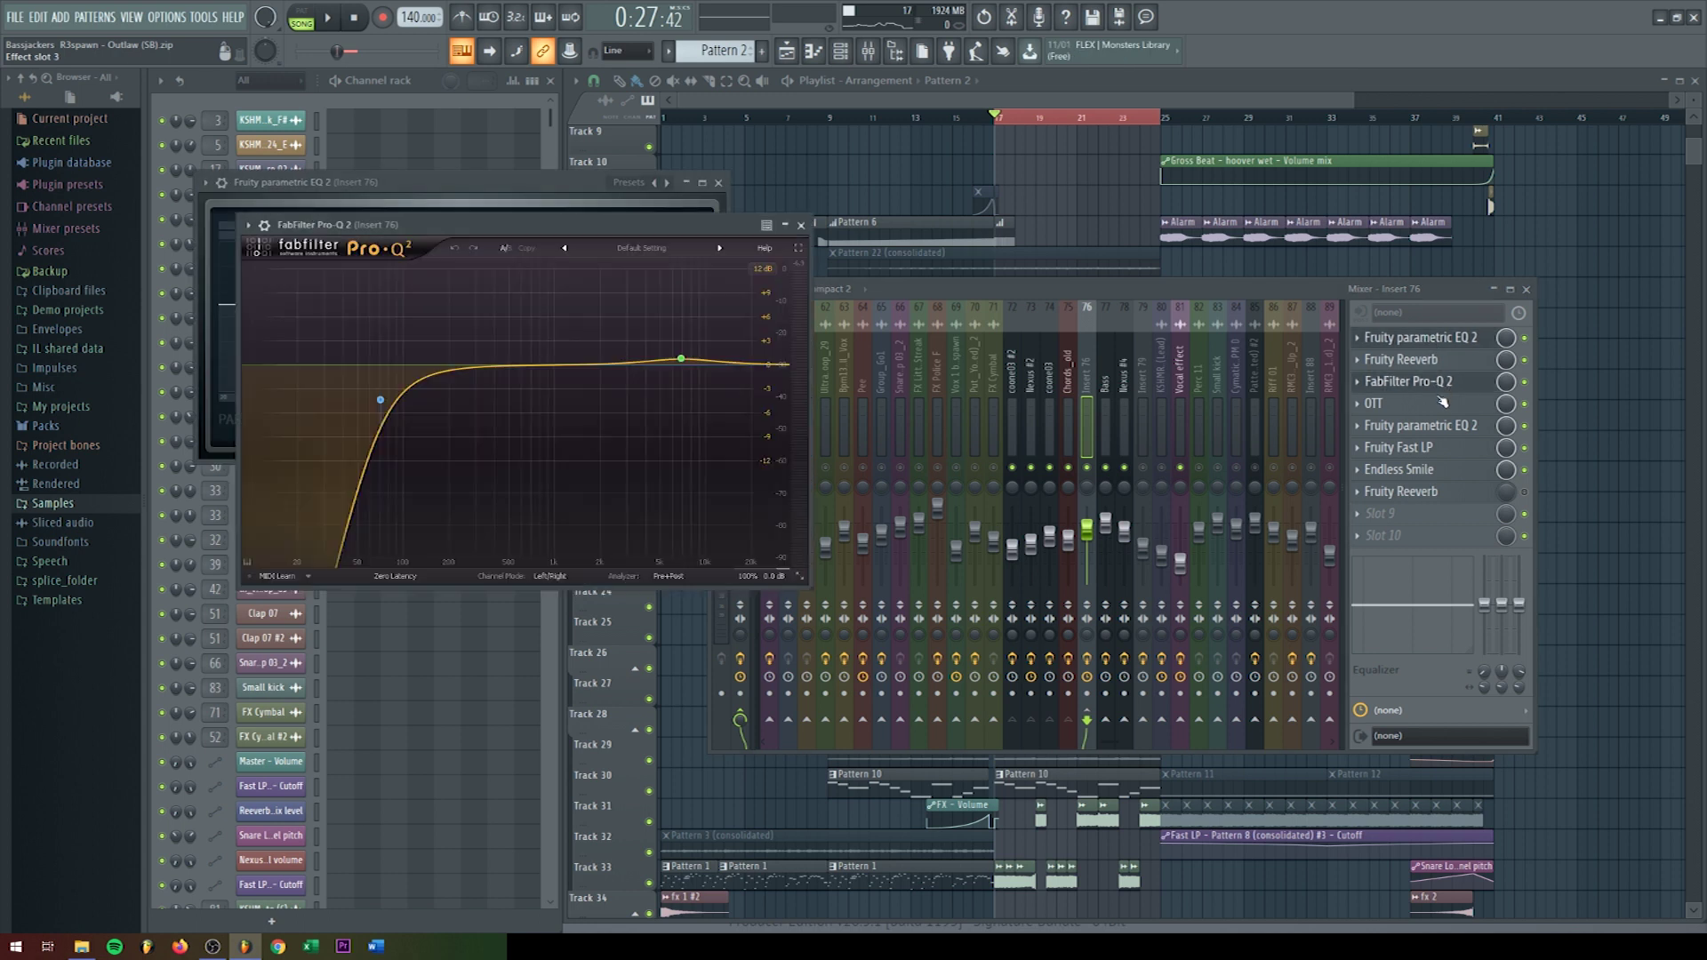
{"action": "left_click", "coordinate": [1437, 429]}
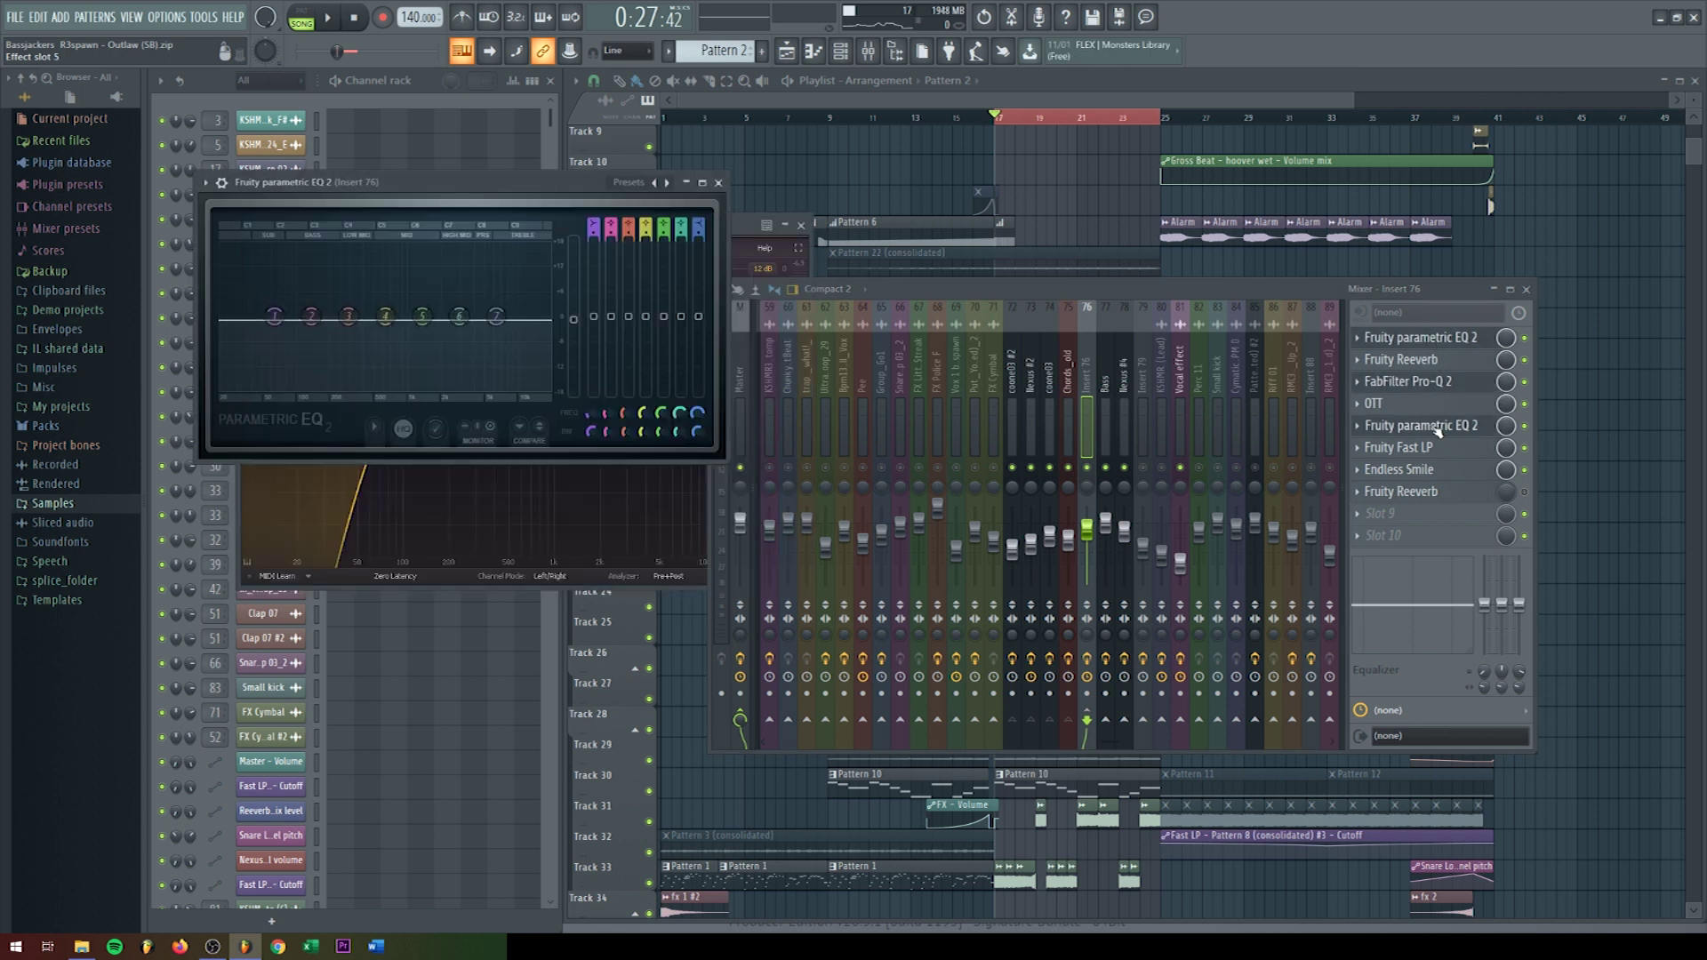
{"action": "left_click", "coordinate": [1425, 473]}
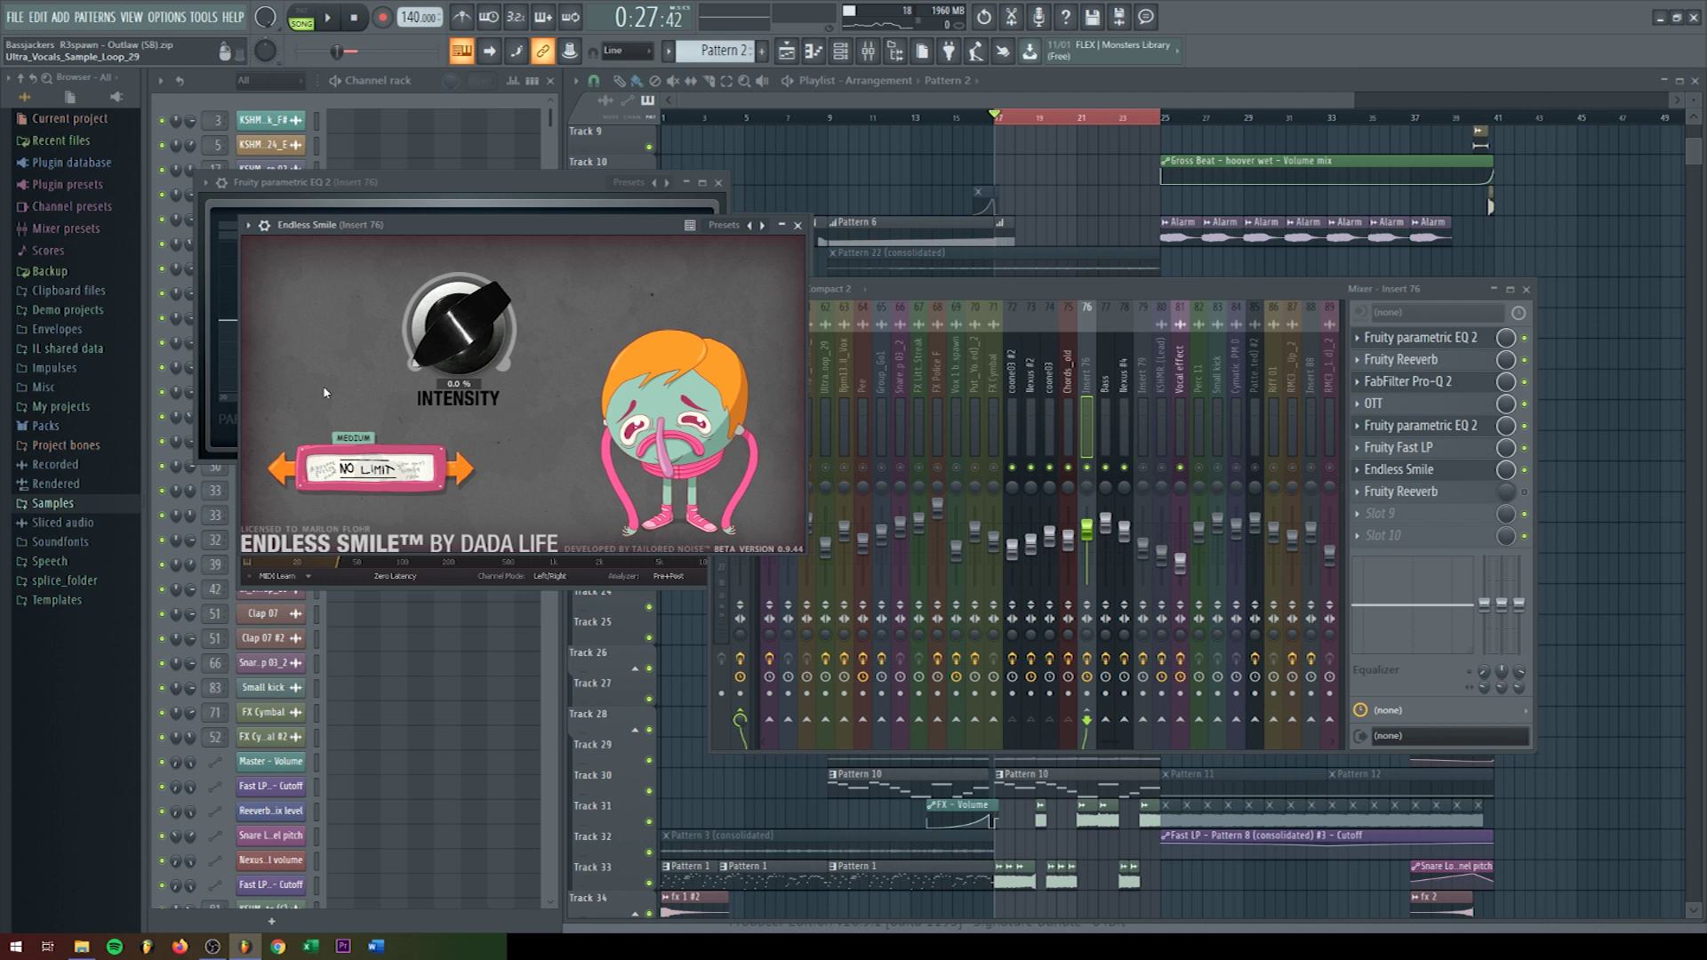
Step: Close the Endless Smile, OTT, parametric EQ and FabFilter Pro-Q 2 plugin windows
{"action": "left_click", "coordinate": [798, 226]}
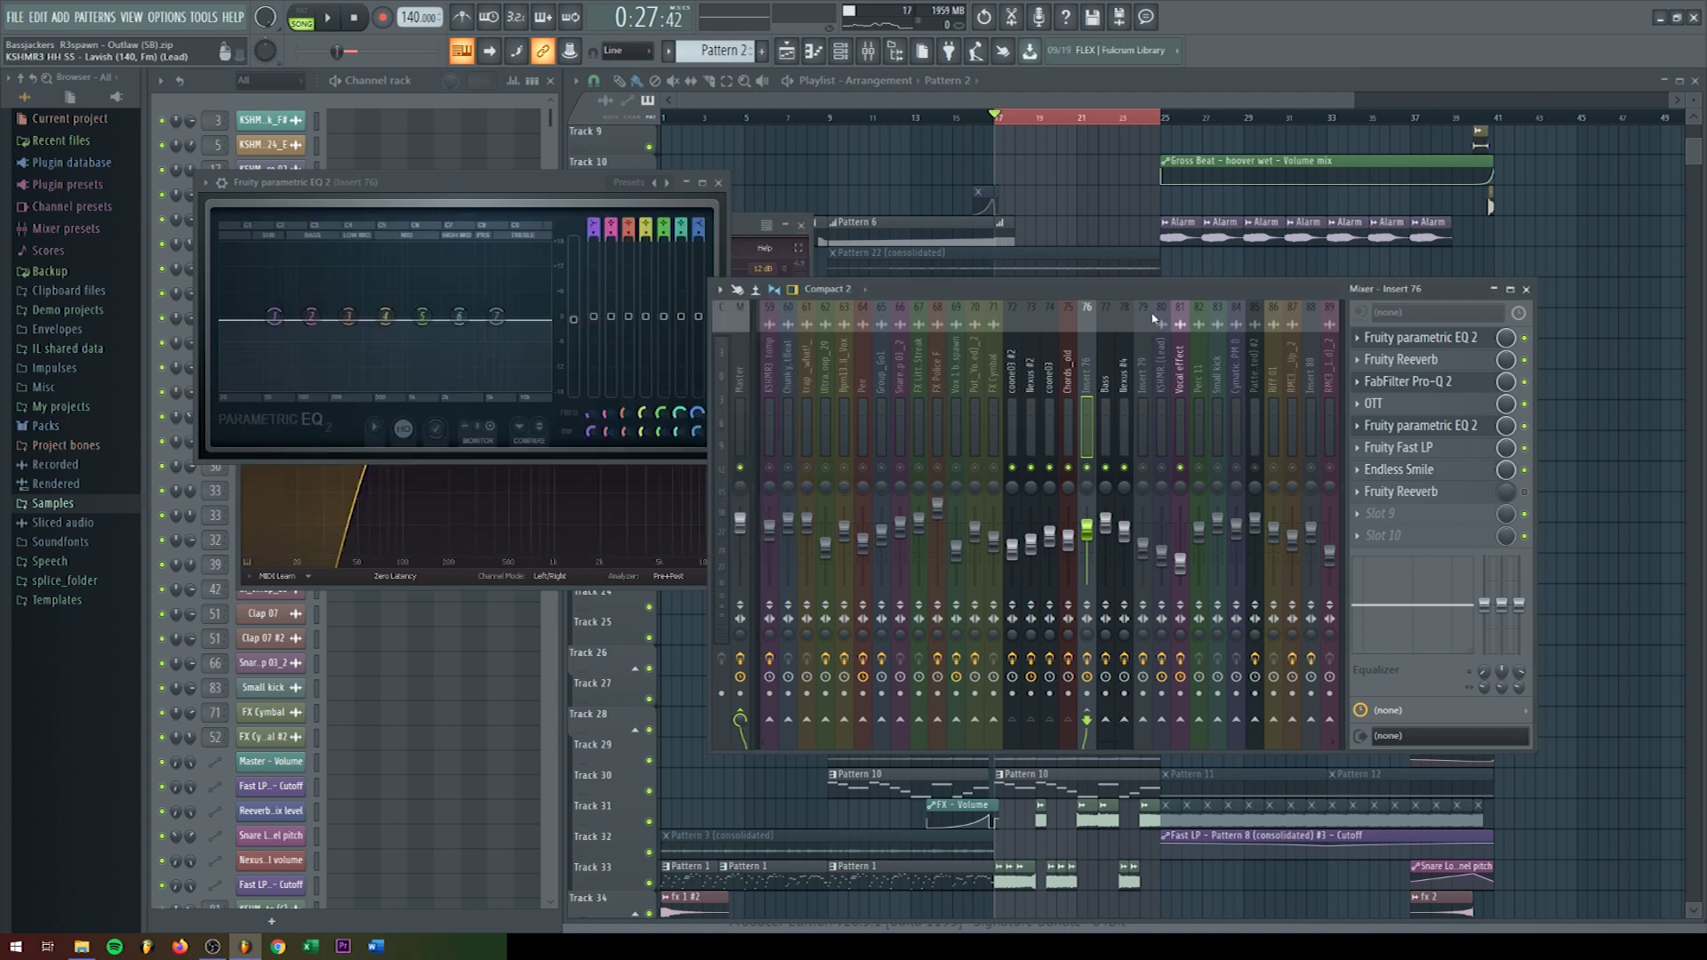
{"action": "left_click", "coordinate": [1396, 411]}
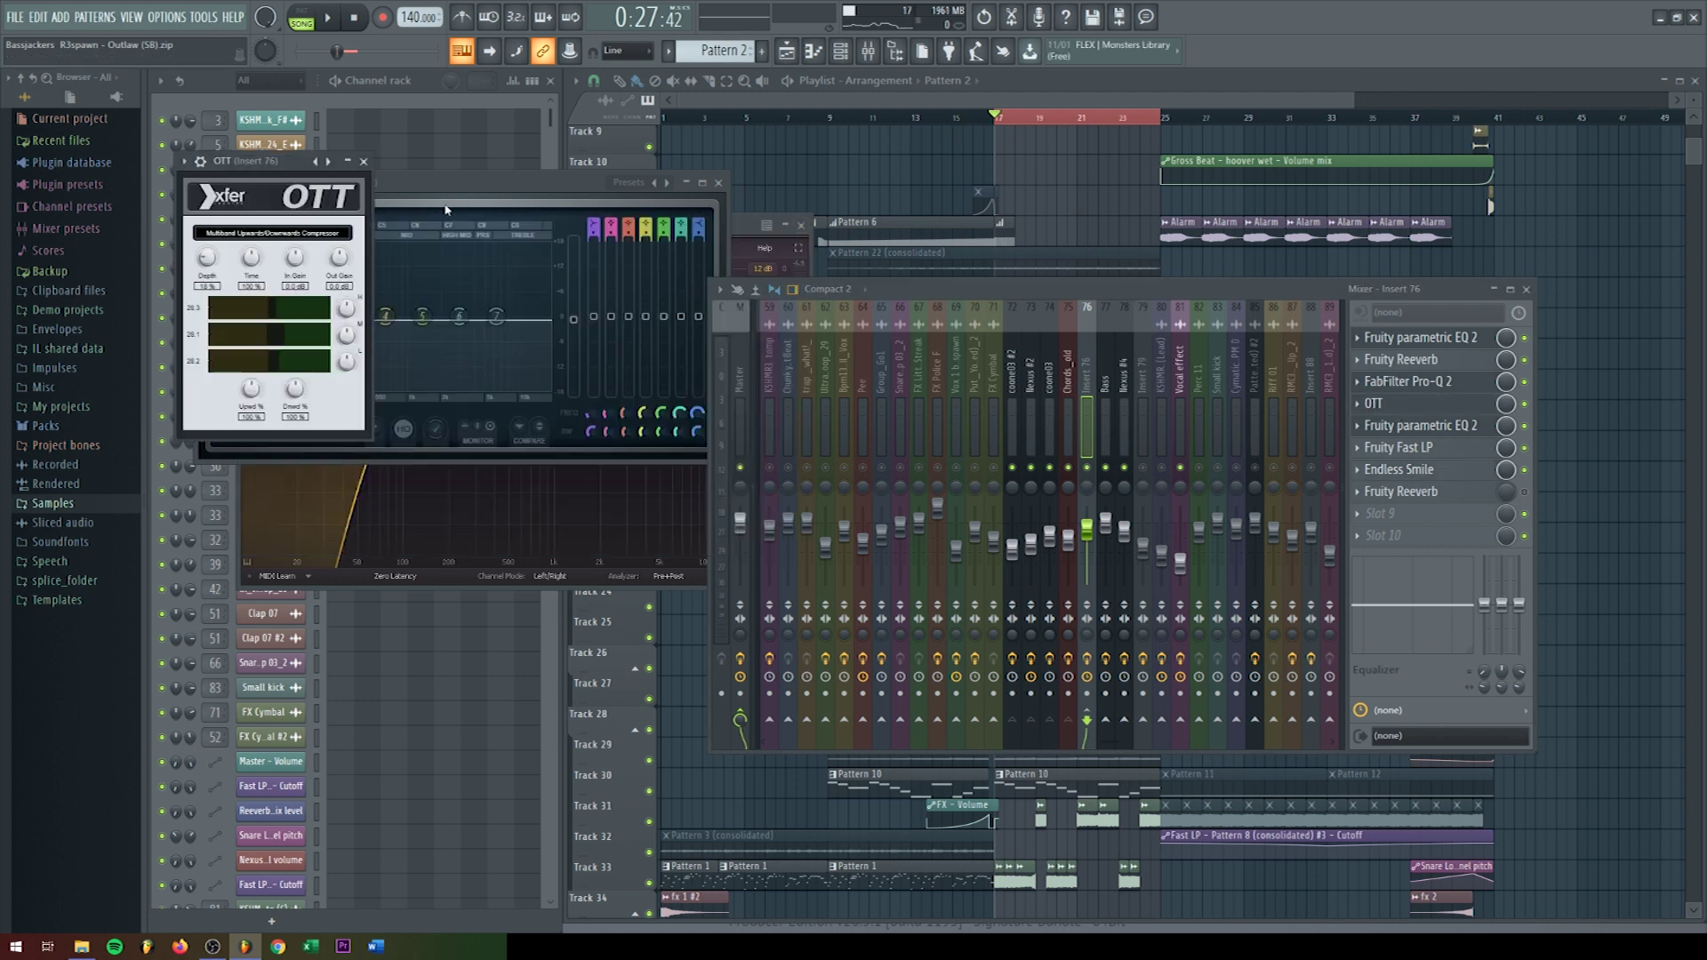
{"action": "left_click", "coordinate": [365, 163]}
{"action": "left_click", "coordinate": [718, 182]}
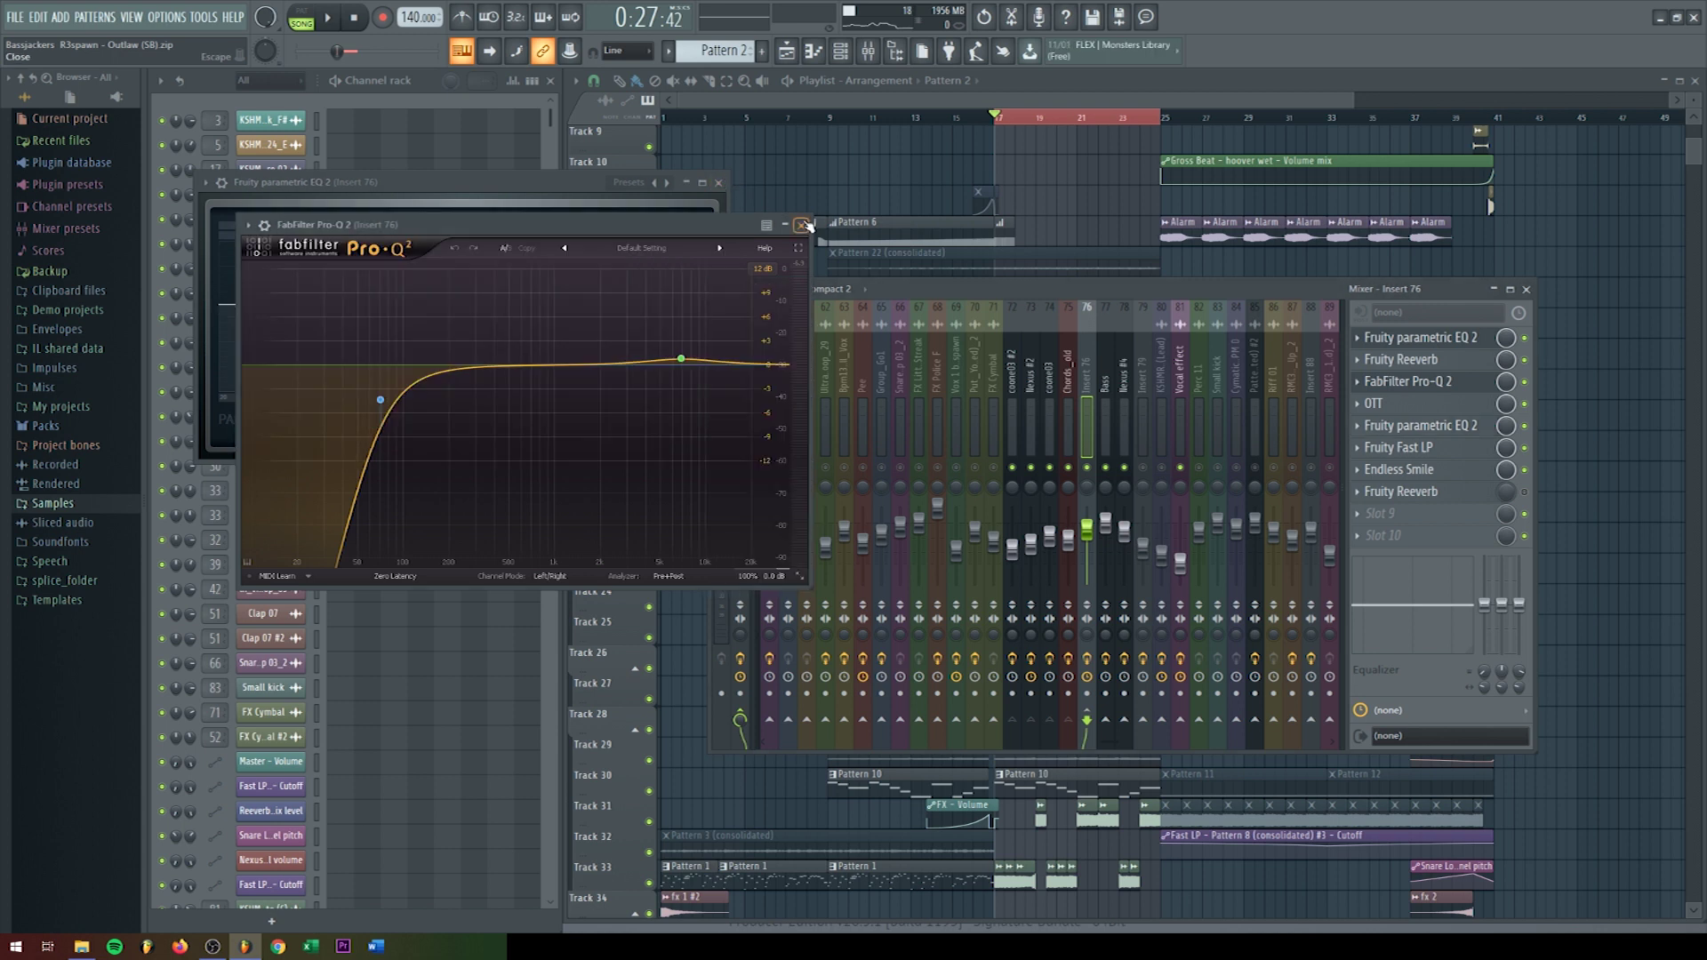
{"action": "left_click", "coordinate": [800, 226]}
{"action": "left_click", "coordinate": [716, 183]}
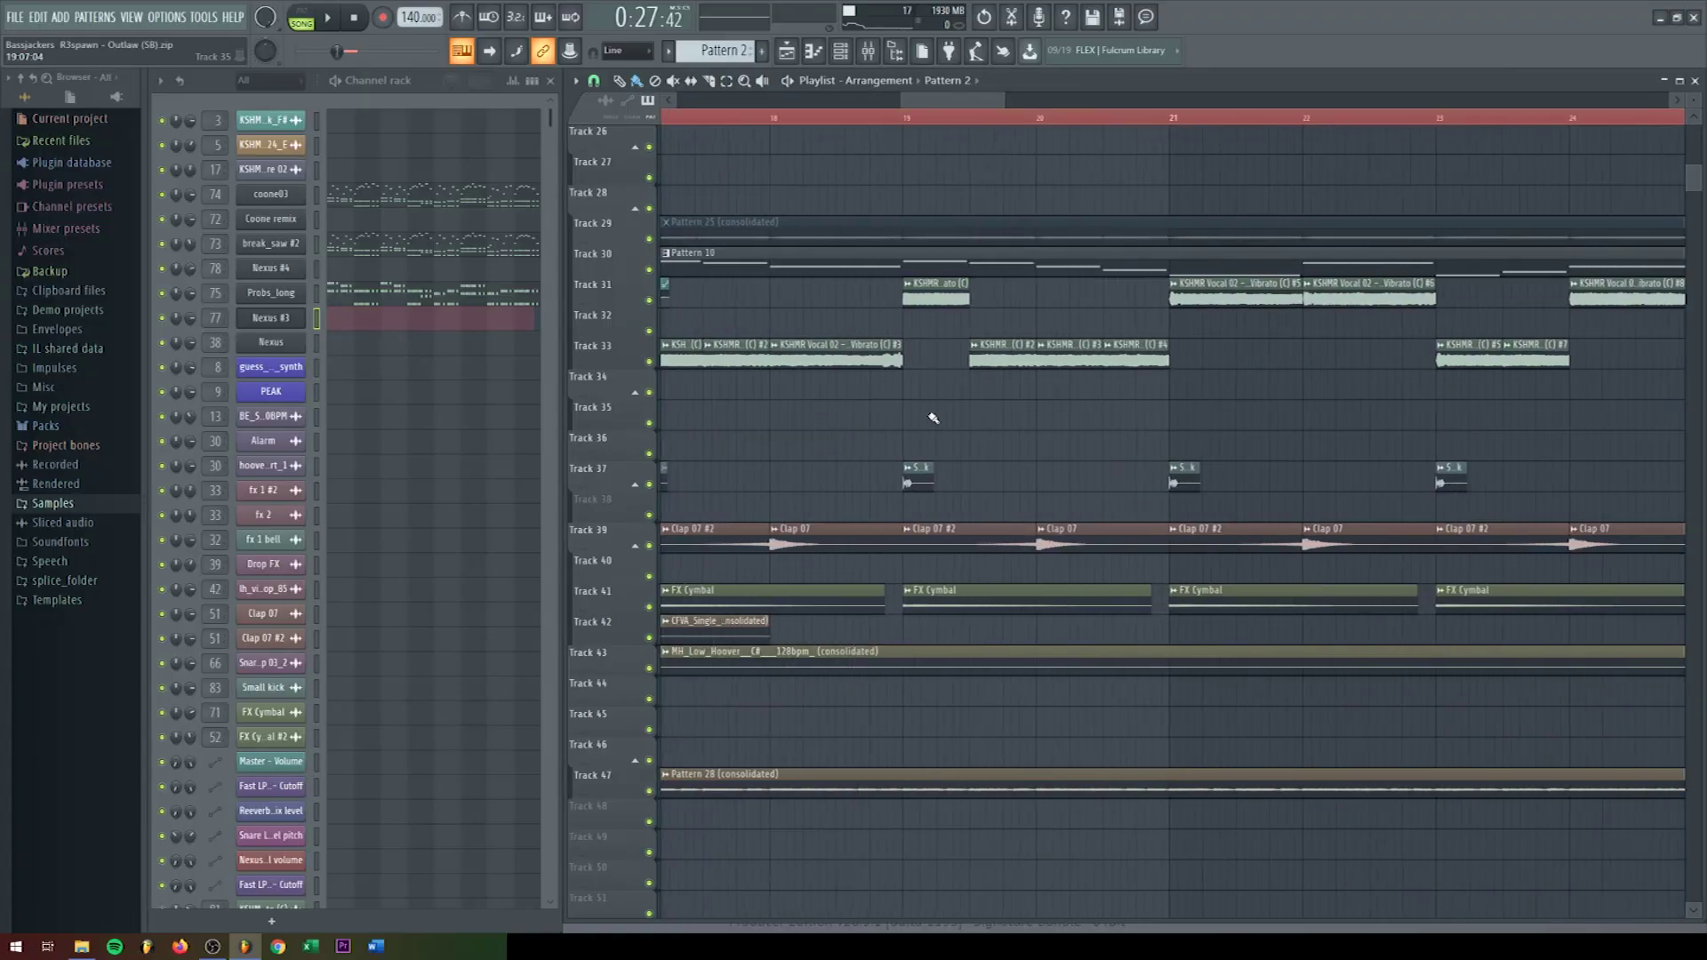
Step: Zoom the playlist into bar 17 and play the break from there
{"action": "scroll", "coordinate": [718, 407], "scroll_direction": "up", "scroll_amount": 3}
{"action": "key", "text": "space"}
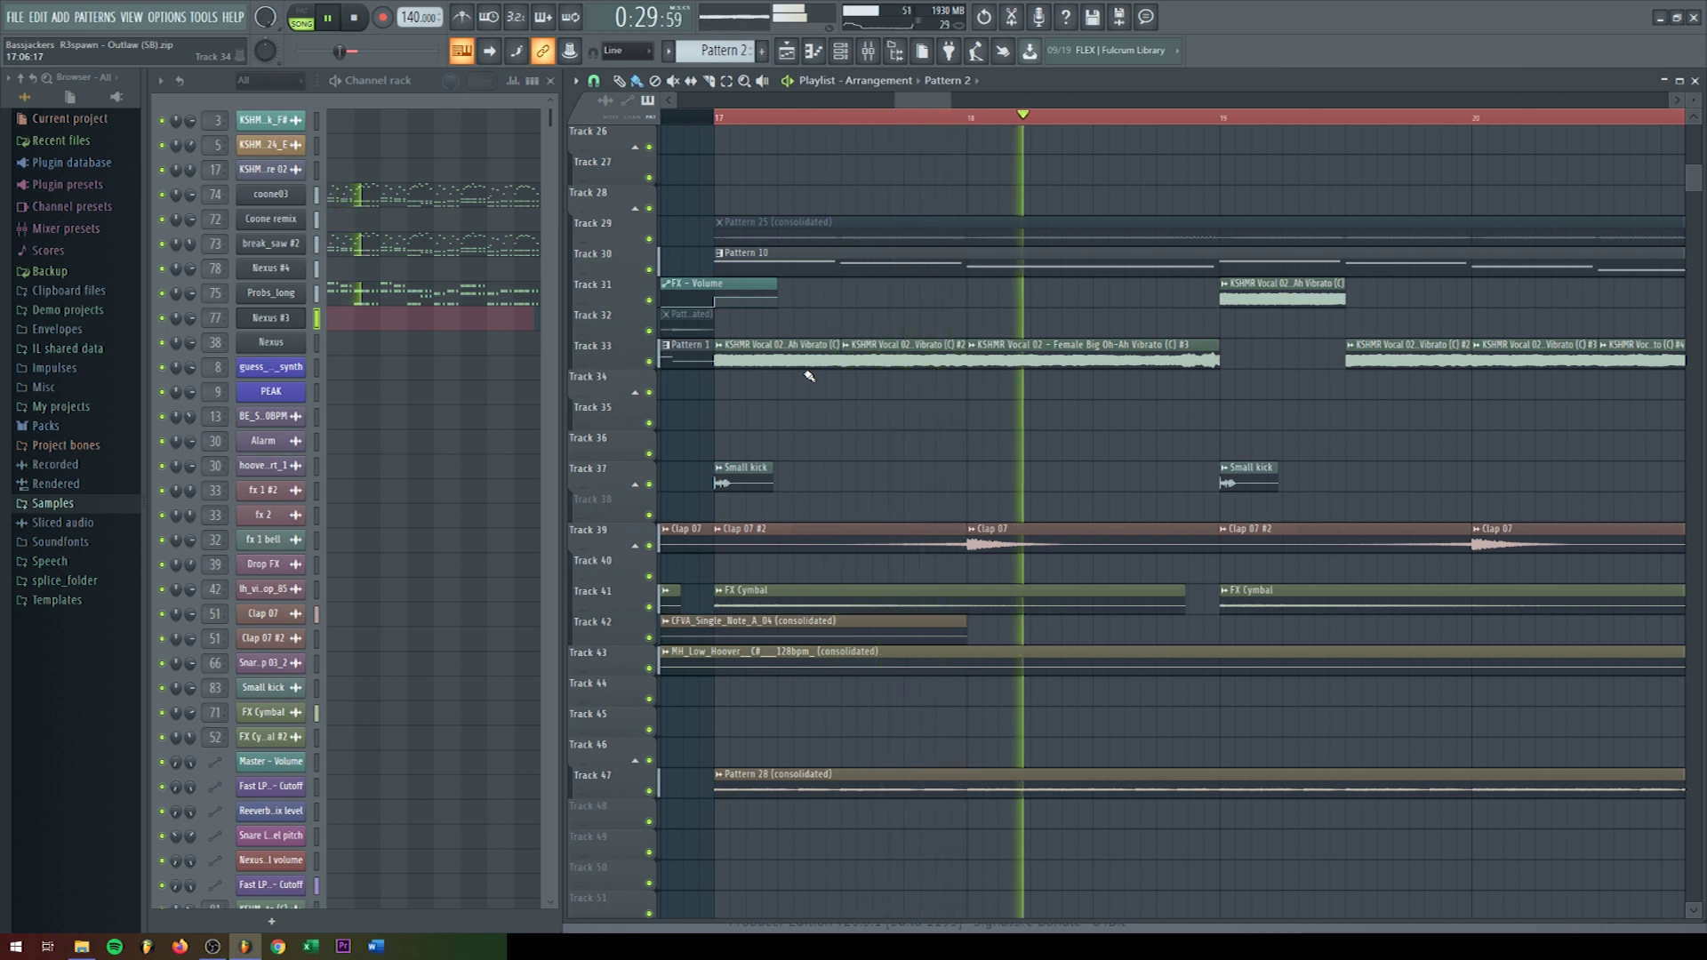
Step: Shift the KSHMR Vocal 02 clip's time-stretch pitch, then open the #3 copy's sample settings
{"action": "key", "text": "space"}
{"action": "double_click", "coordinate": [805, 360]}
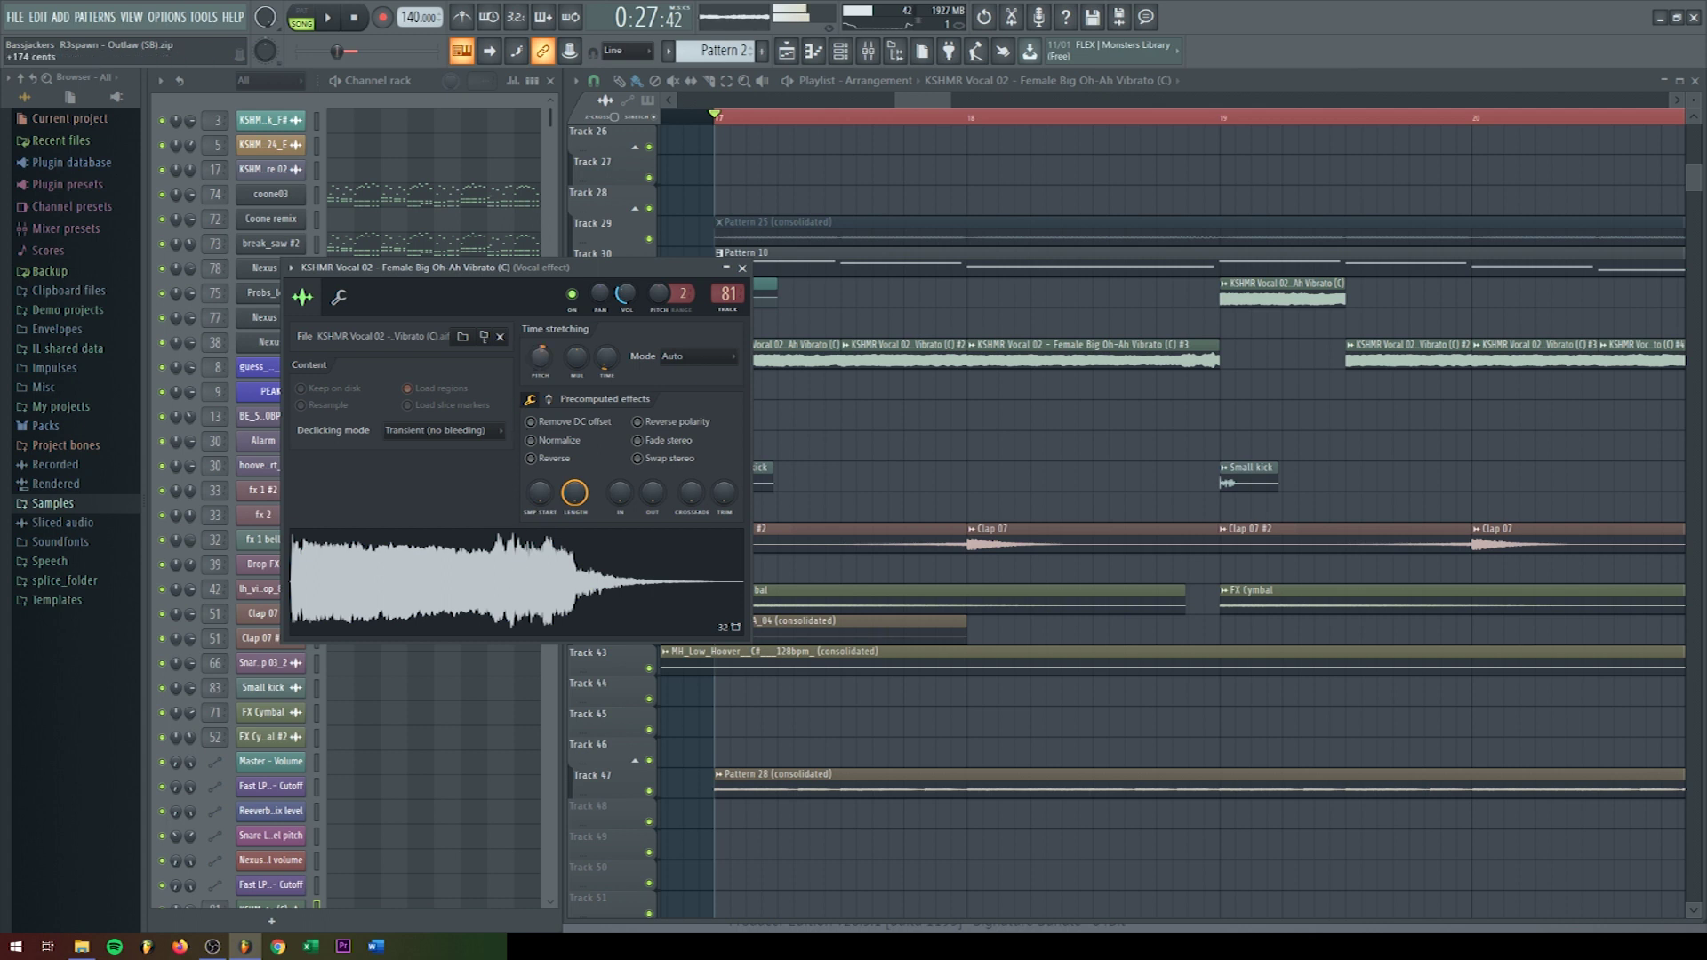
{"action": "left_click_drag", "start_coordinate": [539, 360], "coordinate": [539, 366]}
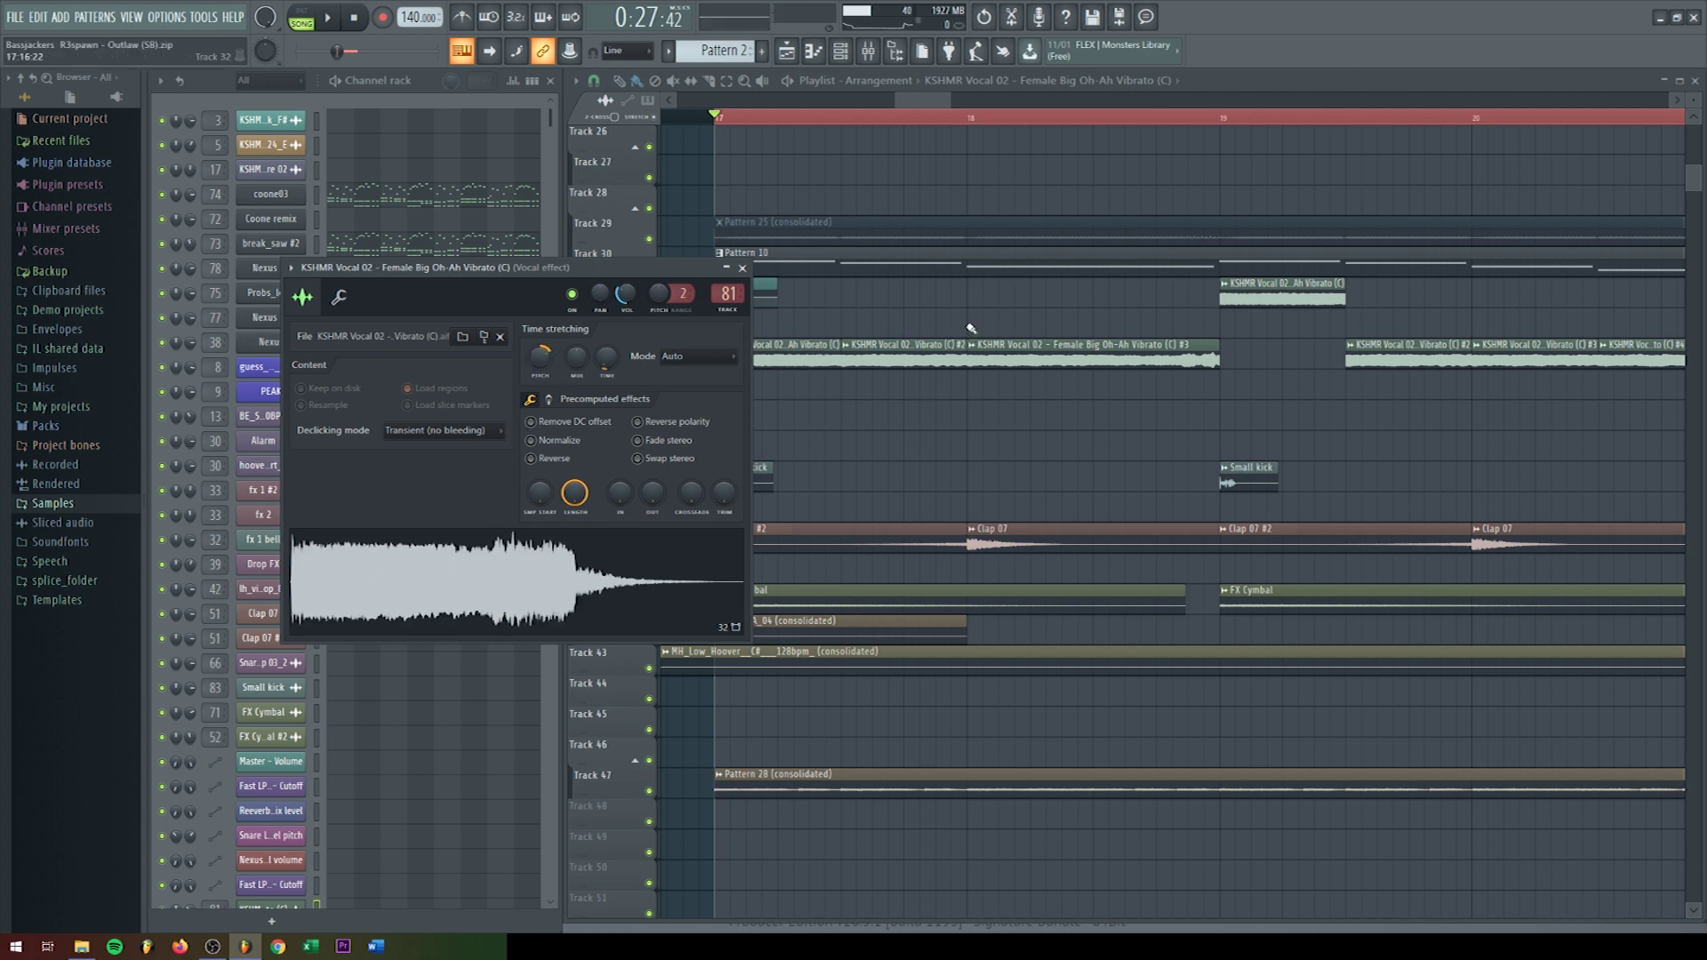
{"action": "double_click", "coordinate": [1055, 355]}
Step: Play the arrangement from bar 17, then select and deselect Track 30's Pattern 10 automation clip
{"action": "scroll", "coordinate": [978, 134], "scroll_direction": "down", "scroll_amount": 5}
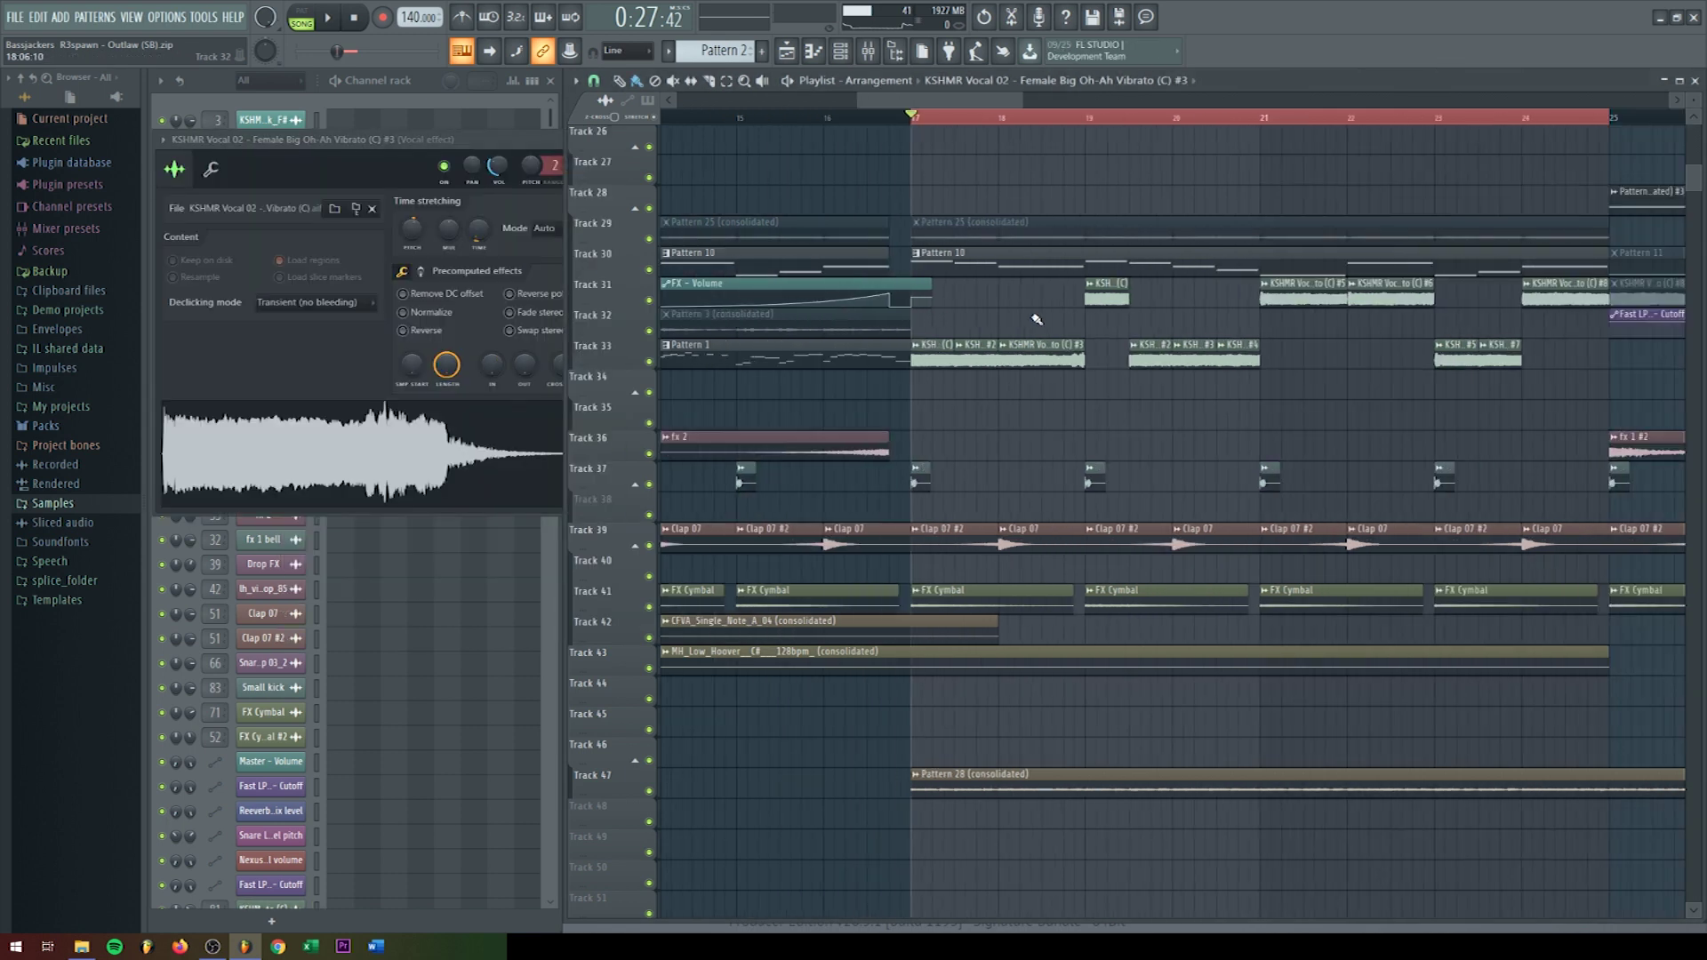
{"action": "key", "text": "space"}
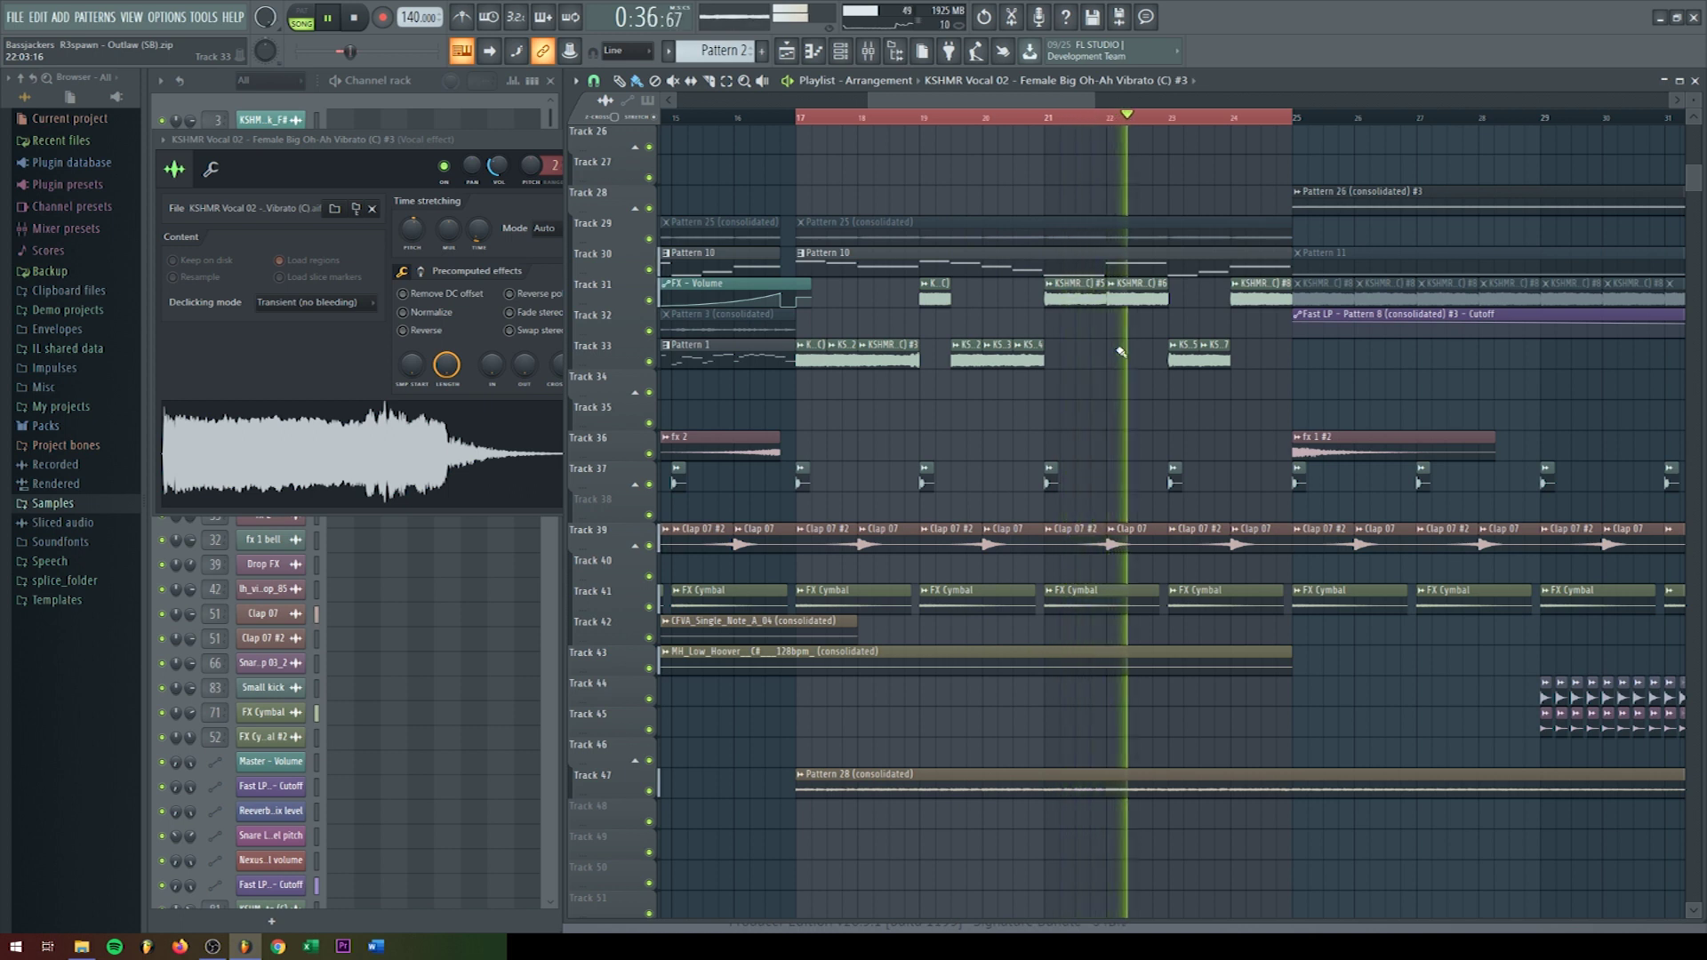
{"action": "key", "text": "space"}
{"action": "left_click", "coordinate": [883, 272]}
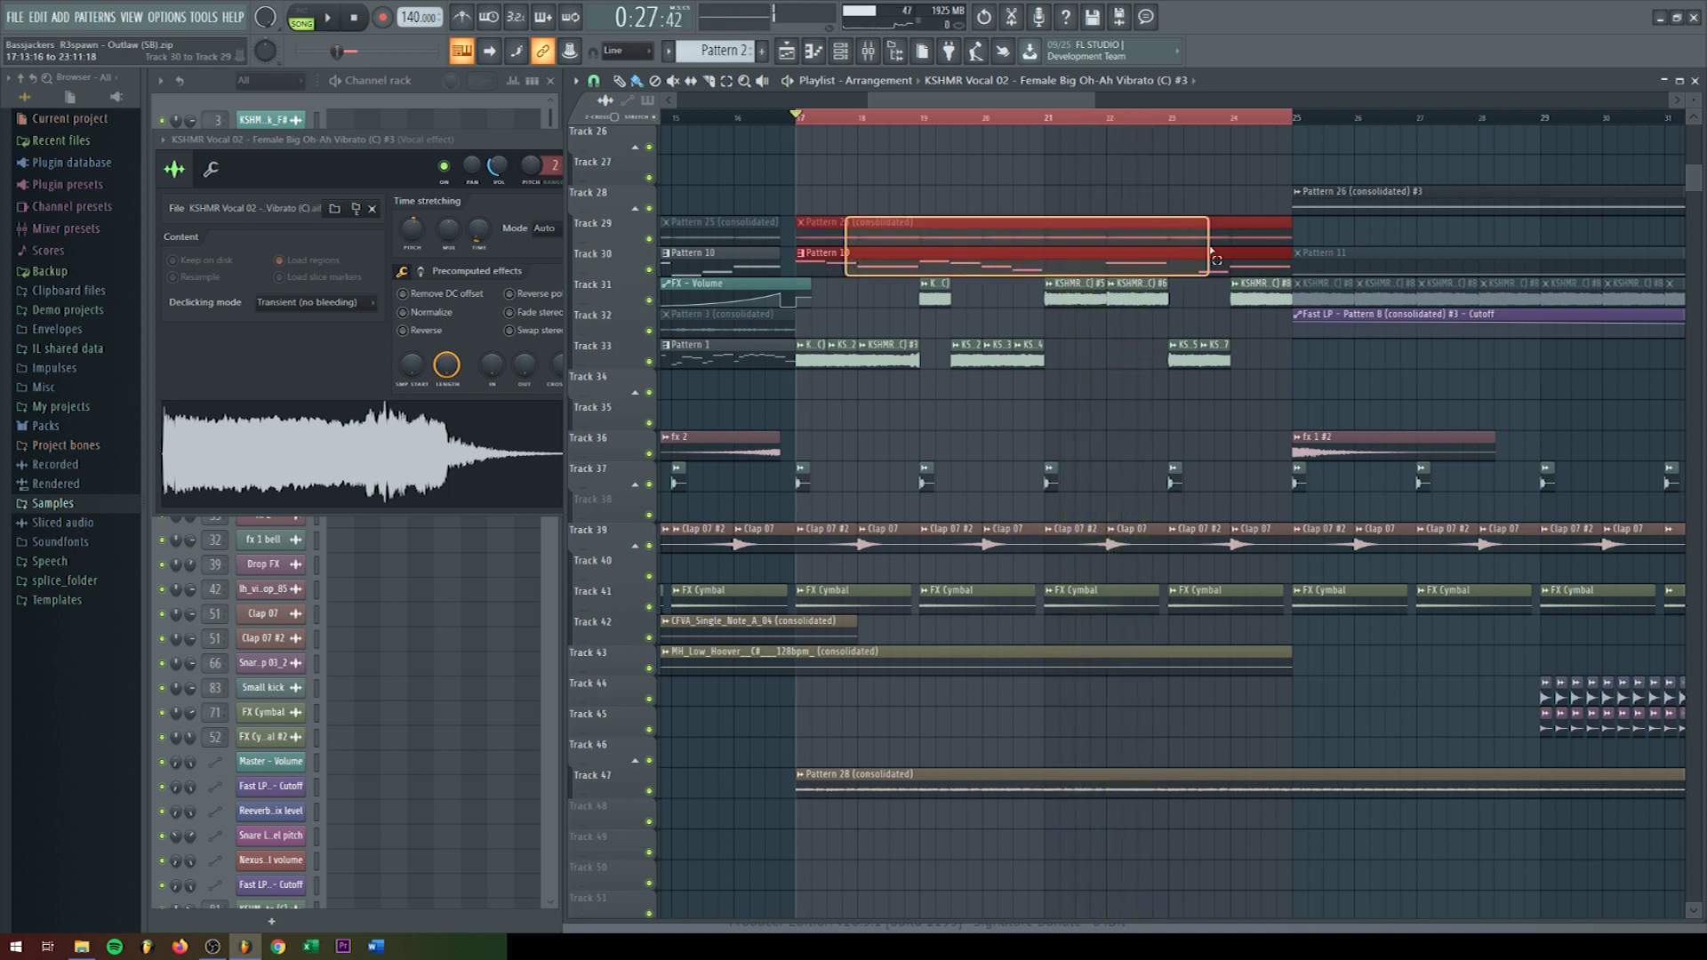
{"action": "left_click", "coordinate": [934, 175]}
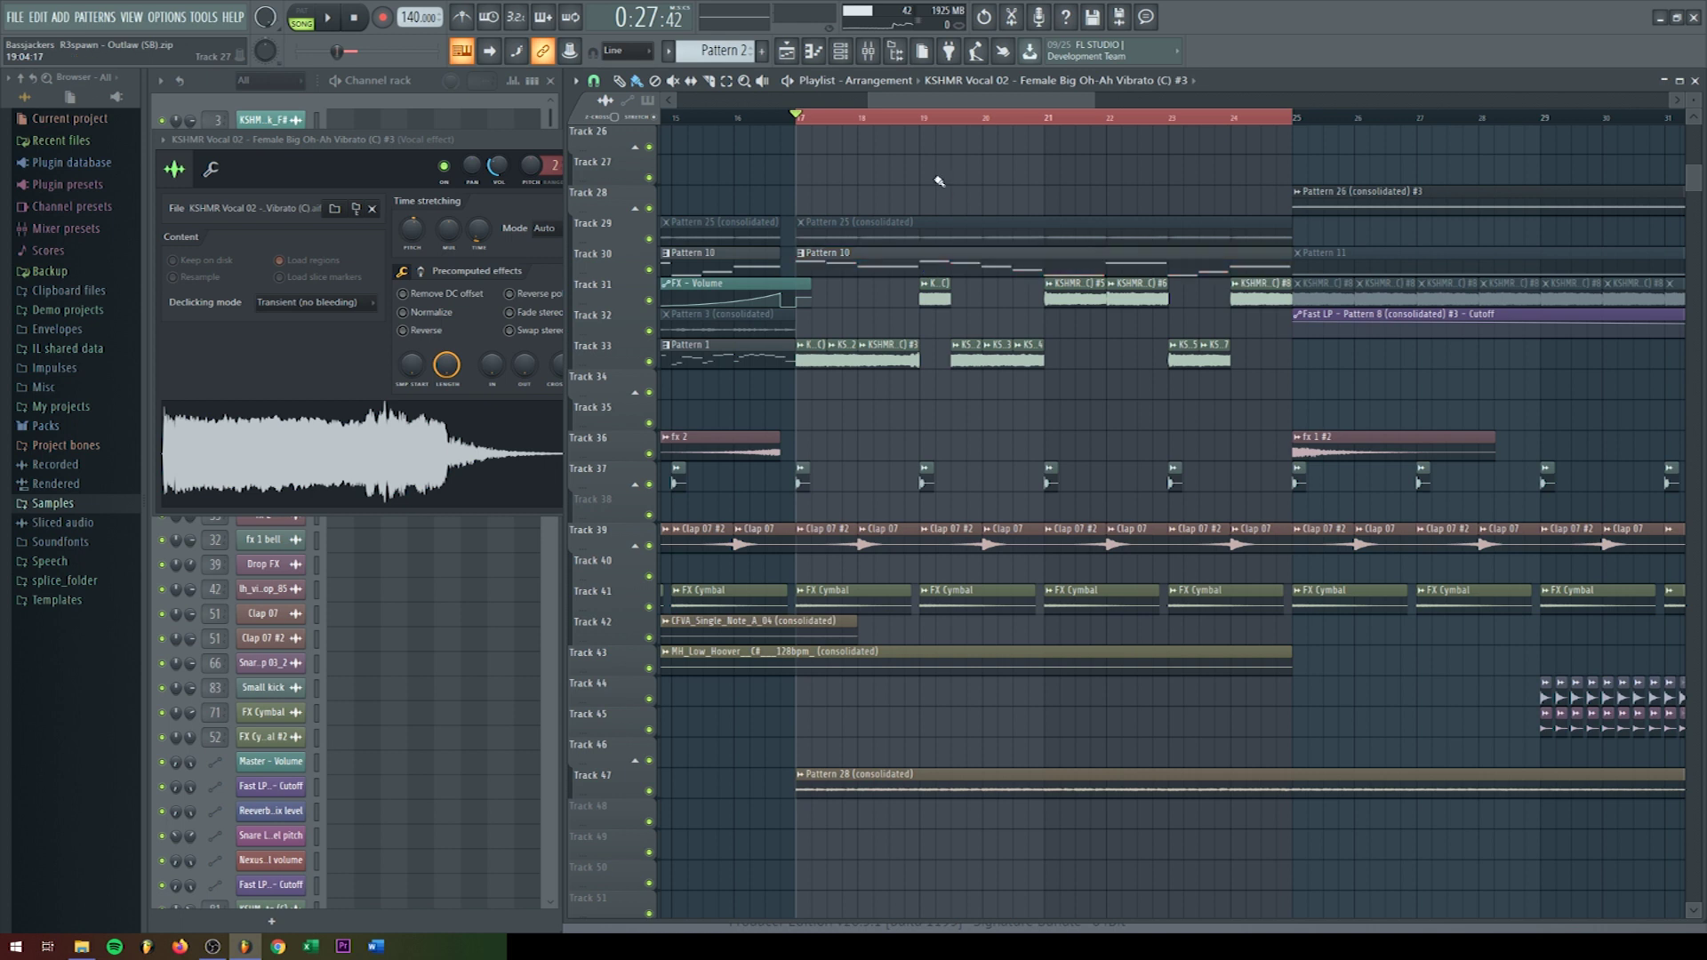
{"action": "scroll", "coordinate": [1118, 413], "scroll_direction": "down", "scroll_amount": 3}
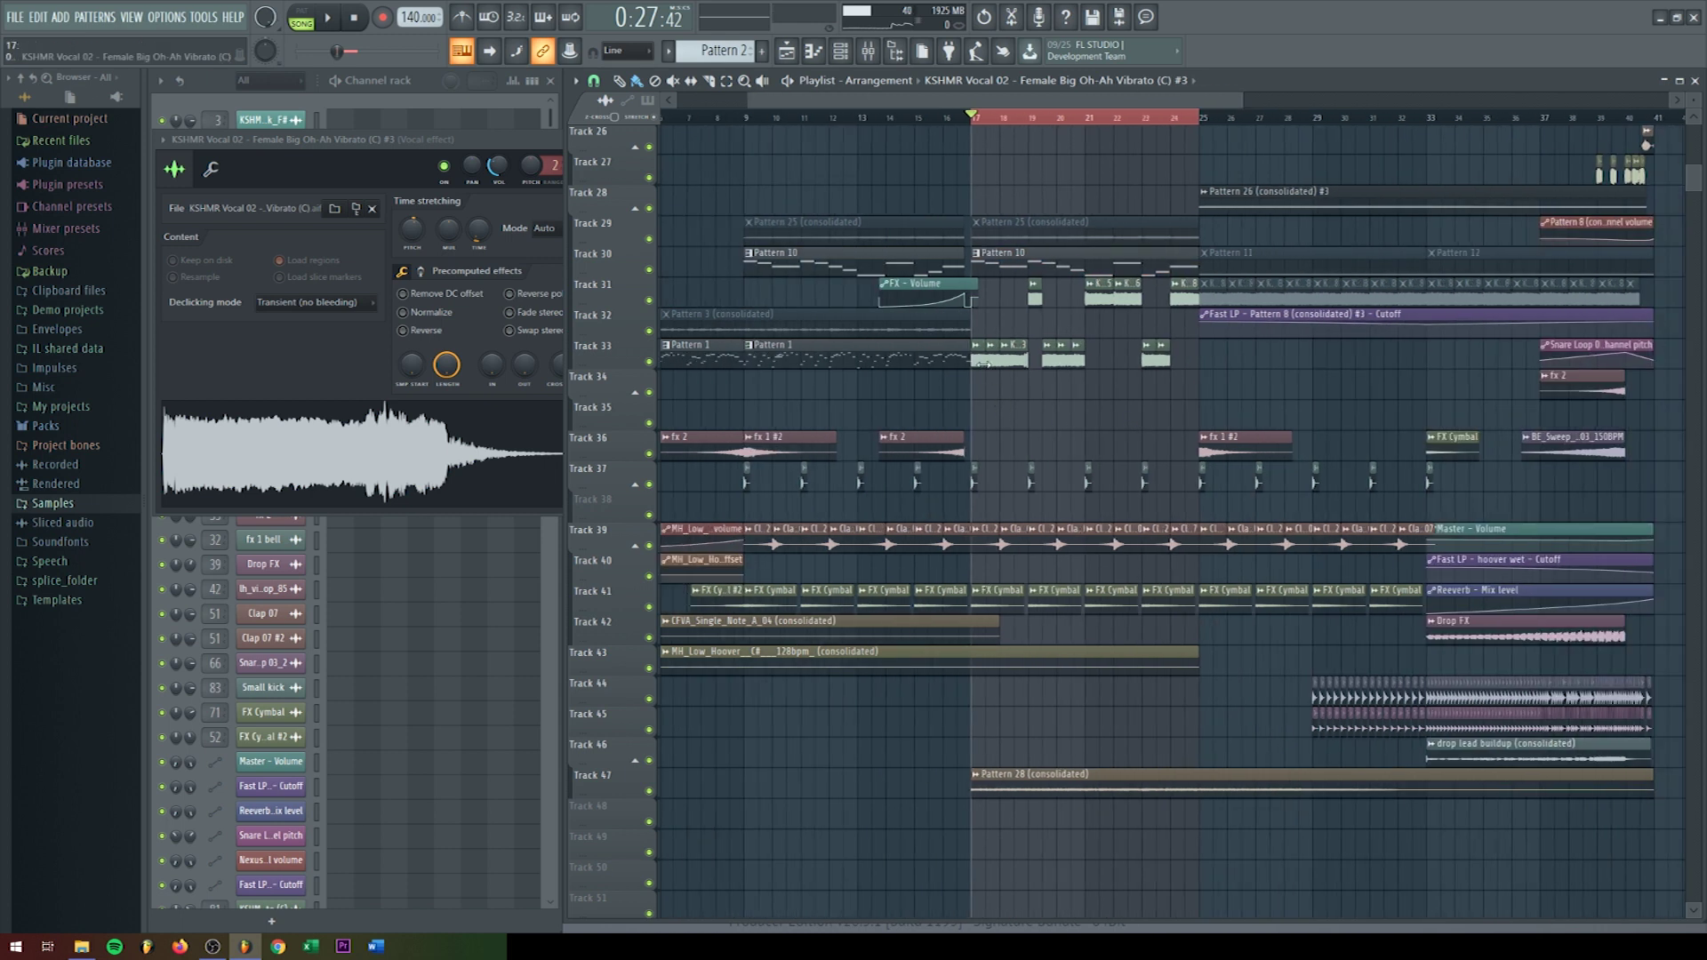
{"action": "scroll", "coordinate": [951, 359], "scroll_direction": "up", "scroll_amount": 5}
Step: Select the vocal clips on Tracks 31 and 33, then clear the selection
{"action": "left_click", "coordinate": [942, 354]}
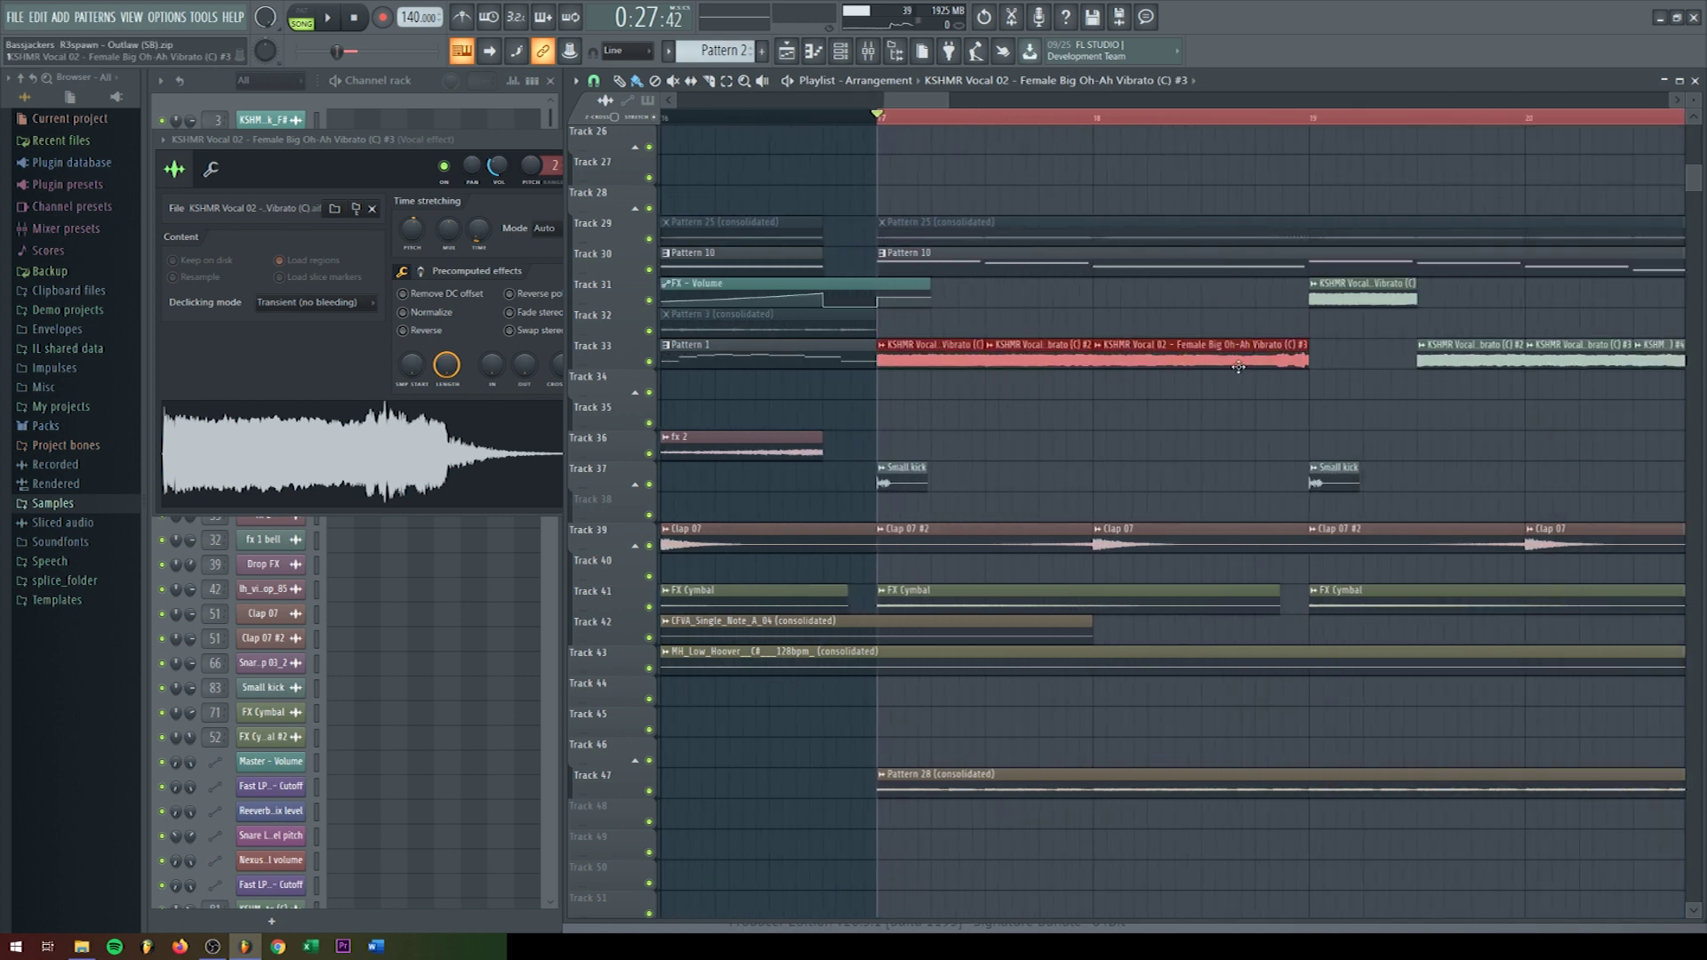
{"action": "scroll", "coordinate": [1263, 347], "scroll_direction": "down", "scroll_amount": 4}
{"action": "left_click_drag", "start_coordinate": [1219, 278], "coordinate": [1478, 370]}
{"action": "scroll", "coordinate": [651, 527], "scroll_direction": "up", "scroll_amount": 5}
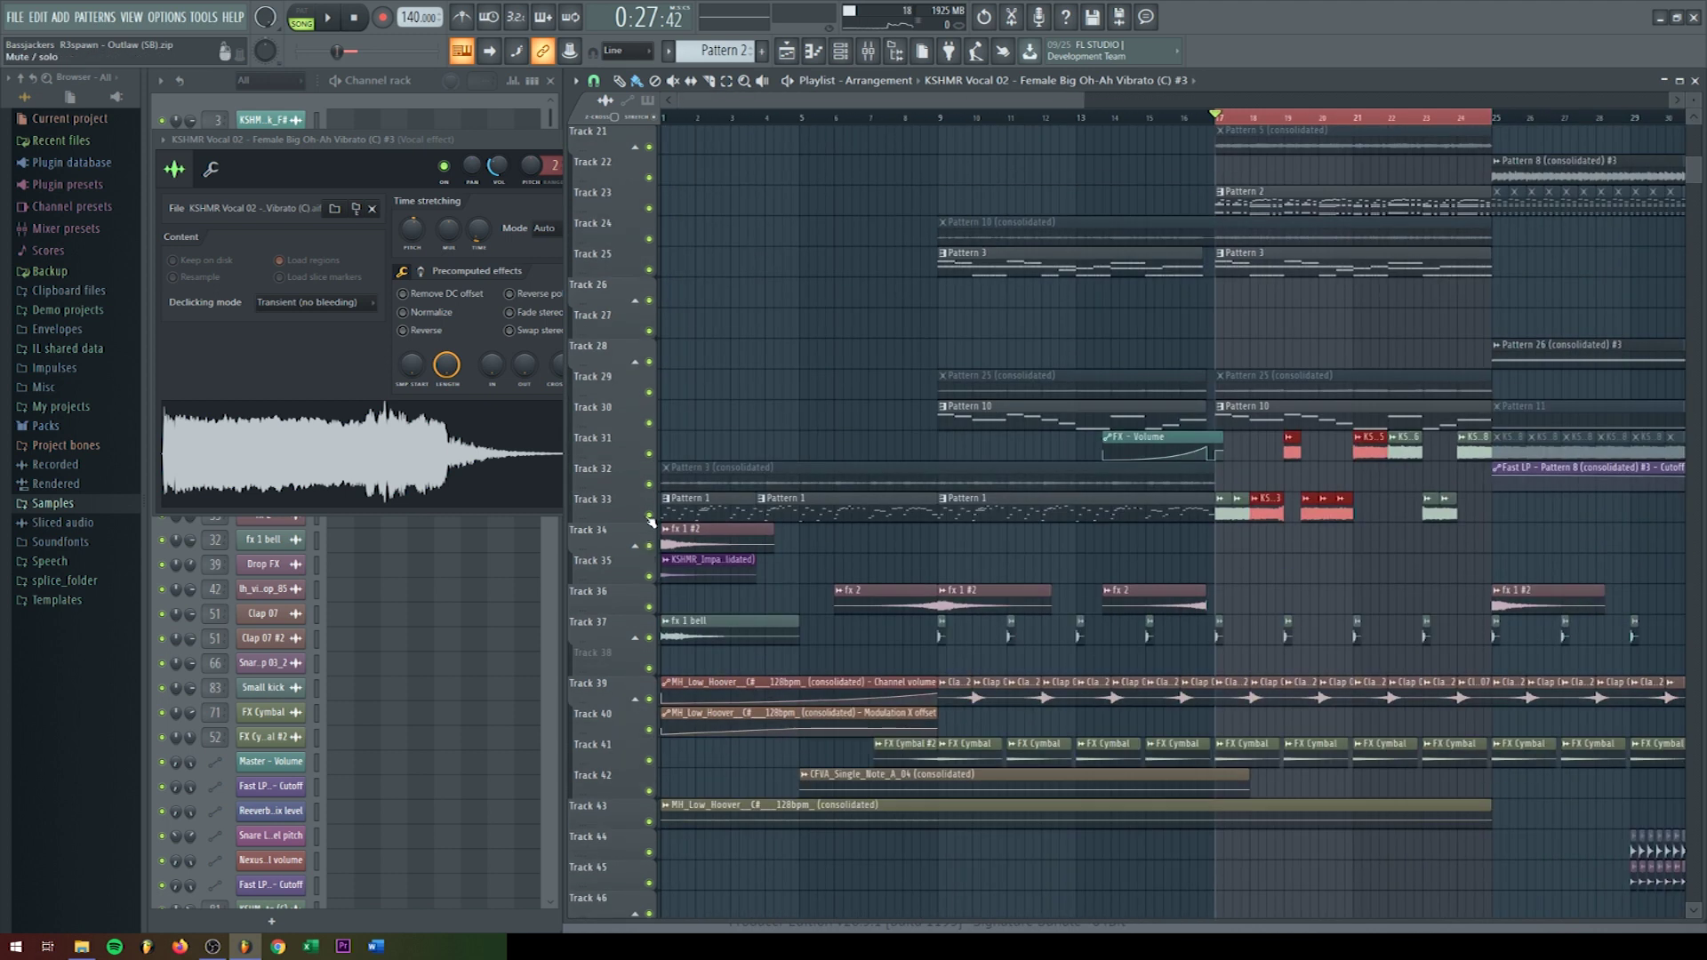
{"action": "left_click", "coordinate": [716, 498]}
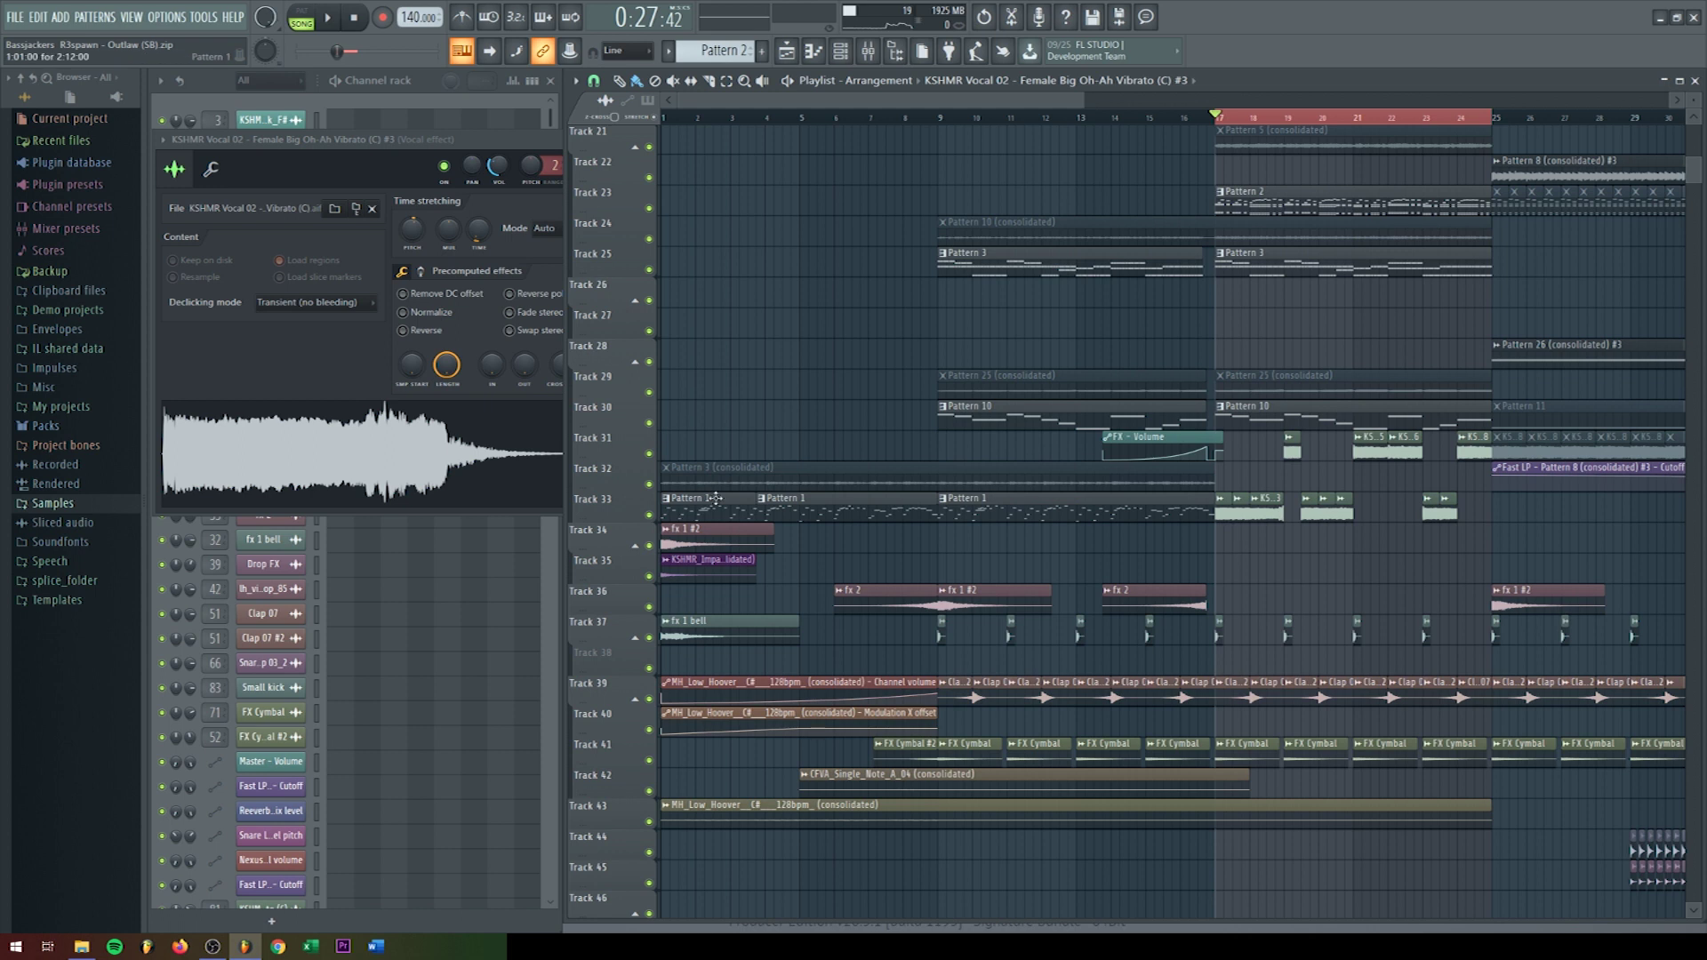
Step: Mute Tracks 33 and 31 and listen to the build-up without the vocals
{"action": "left_click", "coordinate": [649, 515]}
{"action": "key", "text": "space"}
{"action": "left_click", "coordinate": [650, 453]}
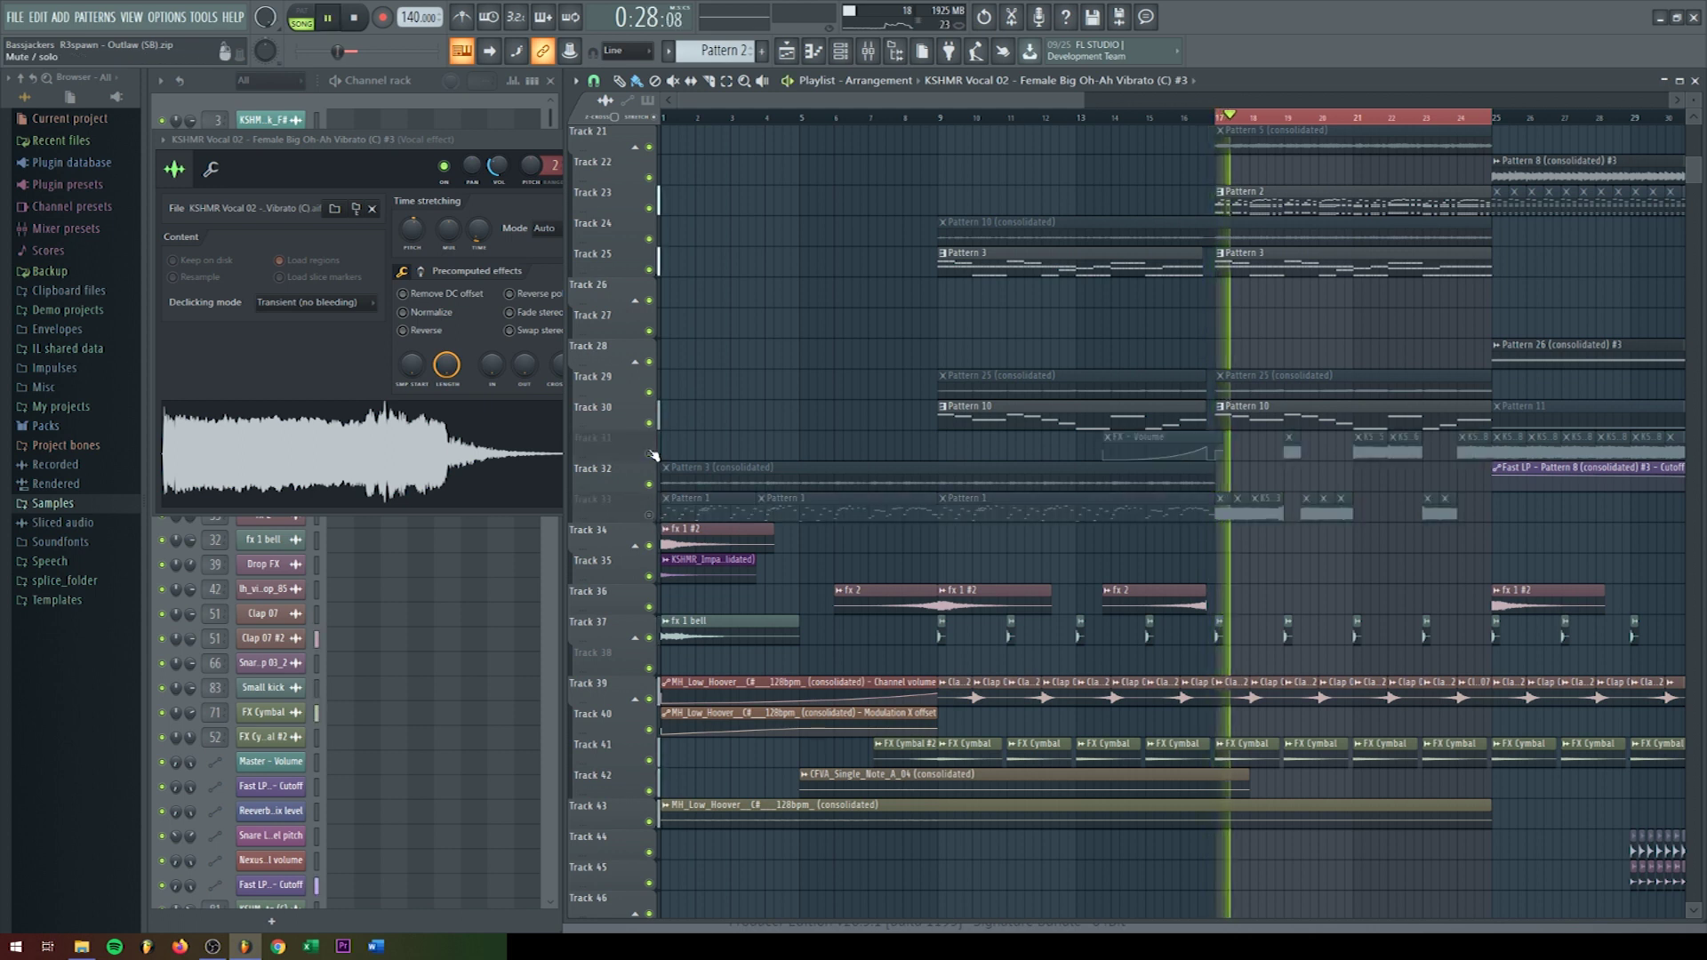
{"action": "key", "text": "space"}
Step: Close the Vocal effect mixer, then unmute Tracks 33 and 31 during playback from bar 17
{"action": "left_click", "coordinate": [867, 51]}
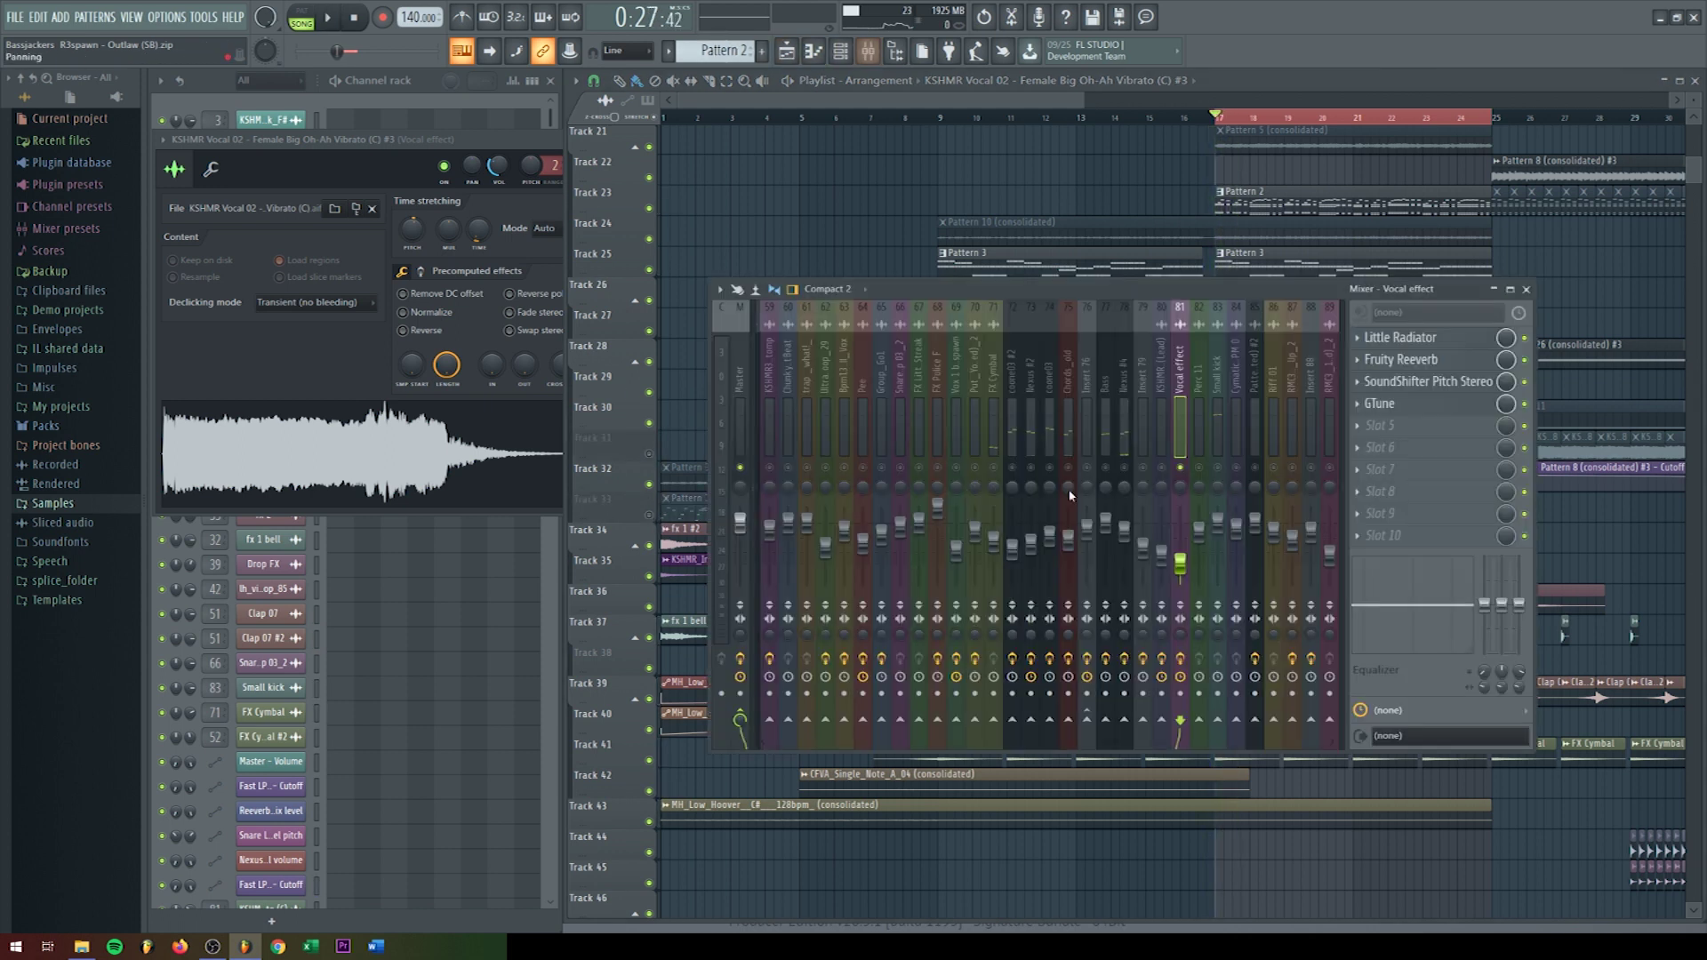
{"action": "key", "text": "F9"}
{"action": "key", "text": "space"}
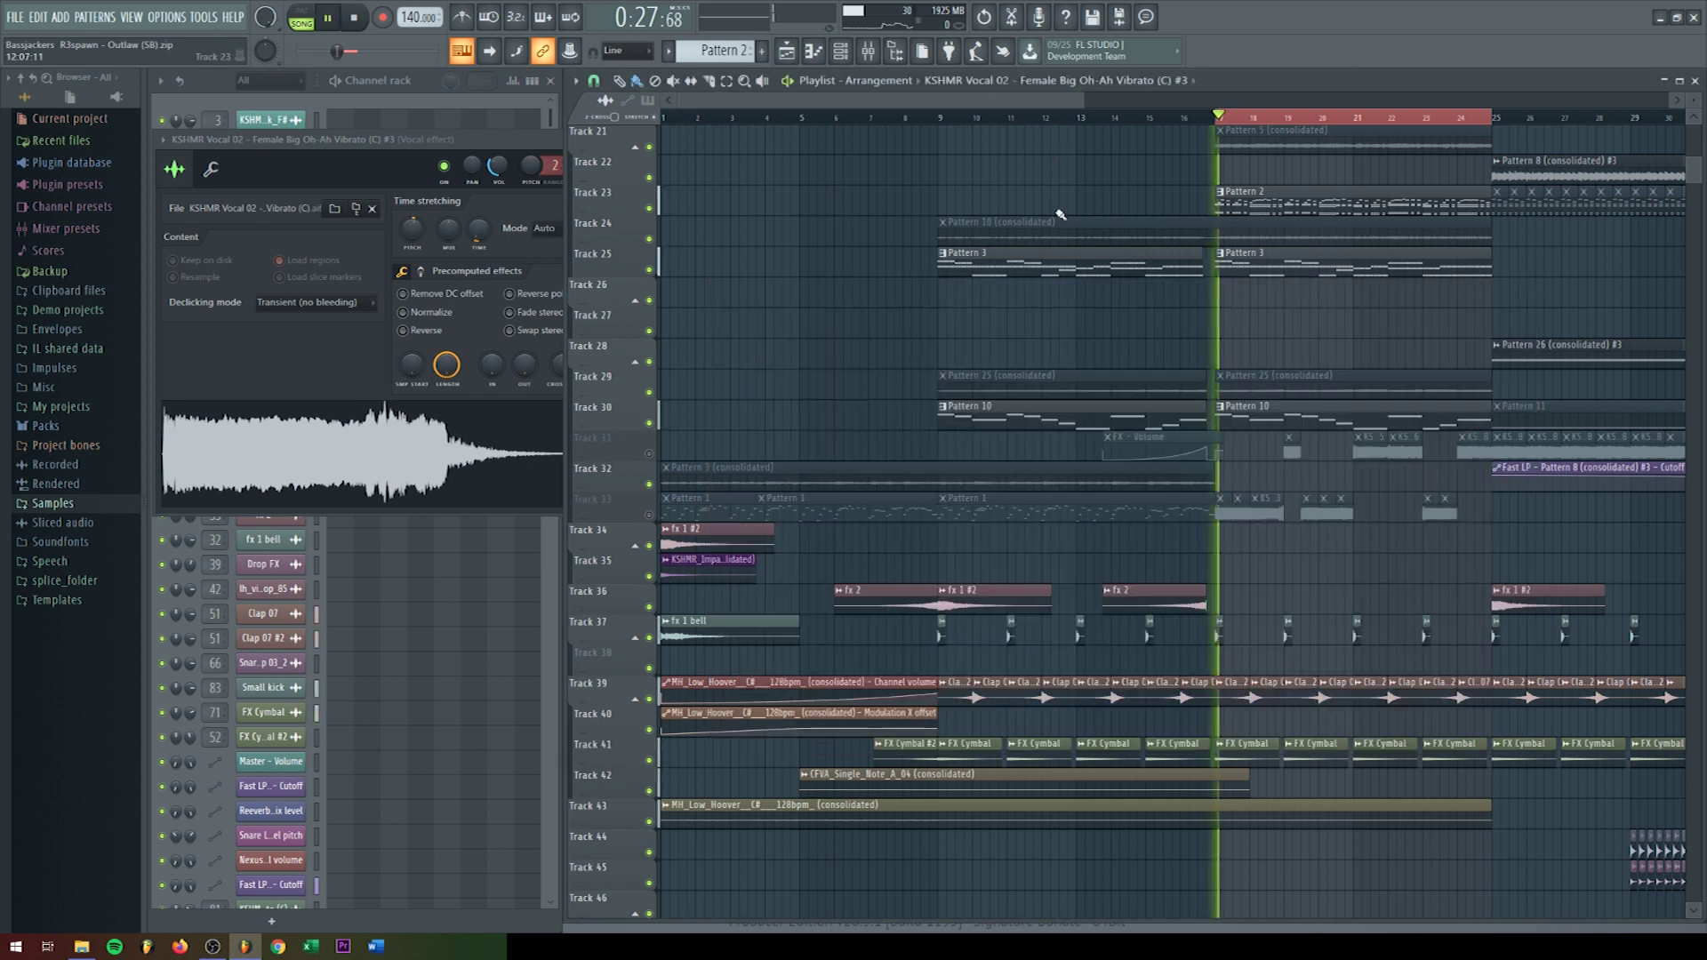
{"action": "left_click", "coordinate": [649, 514]}
{"action": "left_click", "coordinate": [649, 454]}
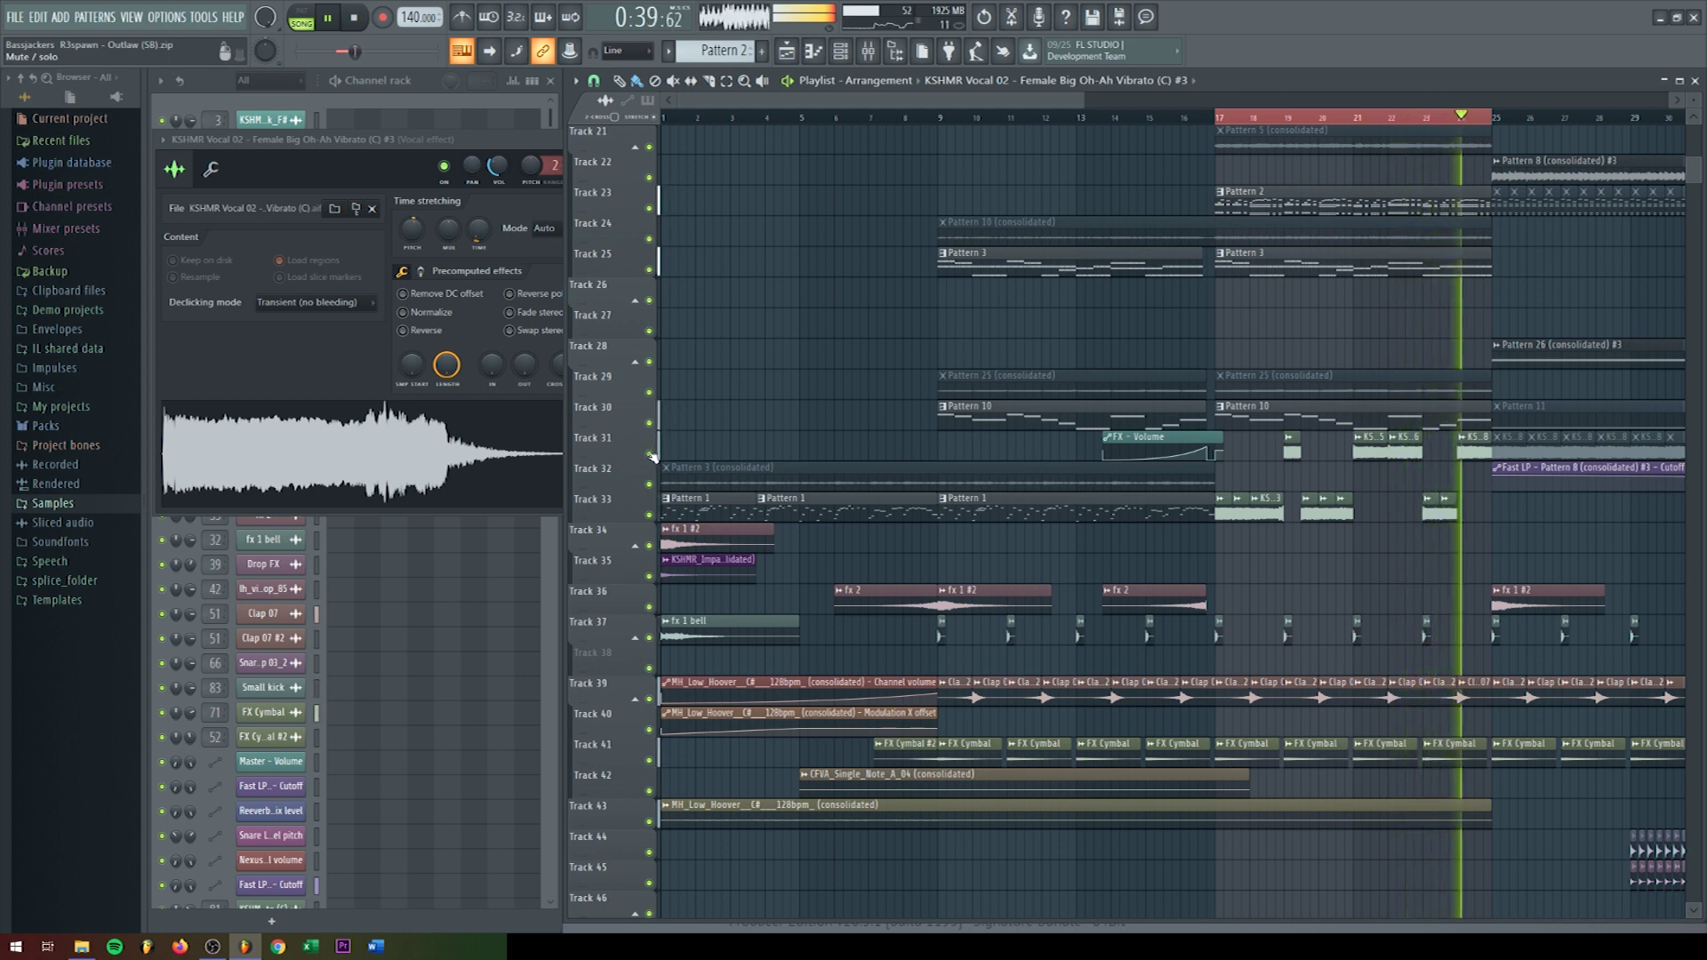
{"action": "key", "text": "space"}
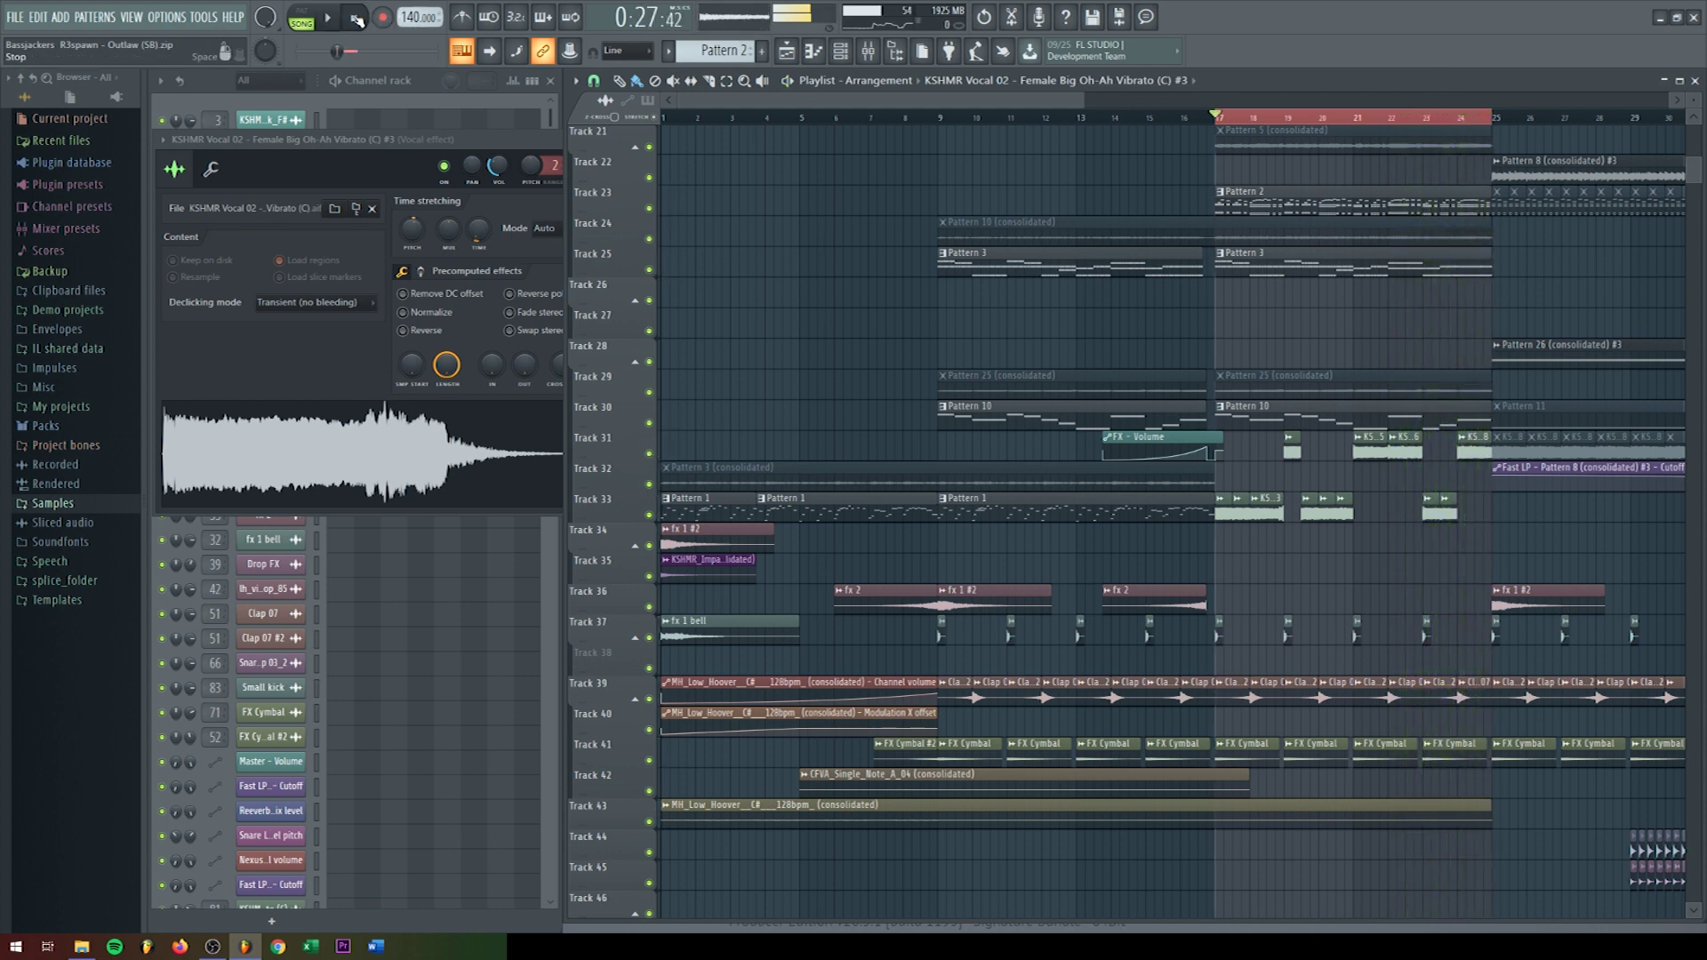
{"action": "scroll", "coordinate": [1300, 383], "scroll_direction": "up", "scroll_amount": 3}
{"action": "scroll", "coordinate": [1325, 426], "scroll_direction": "up", "scroll_amount": 4}
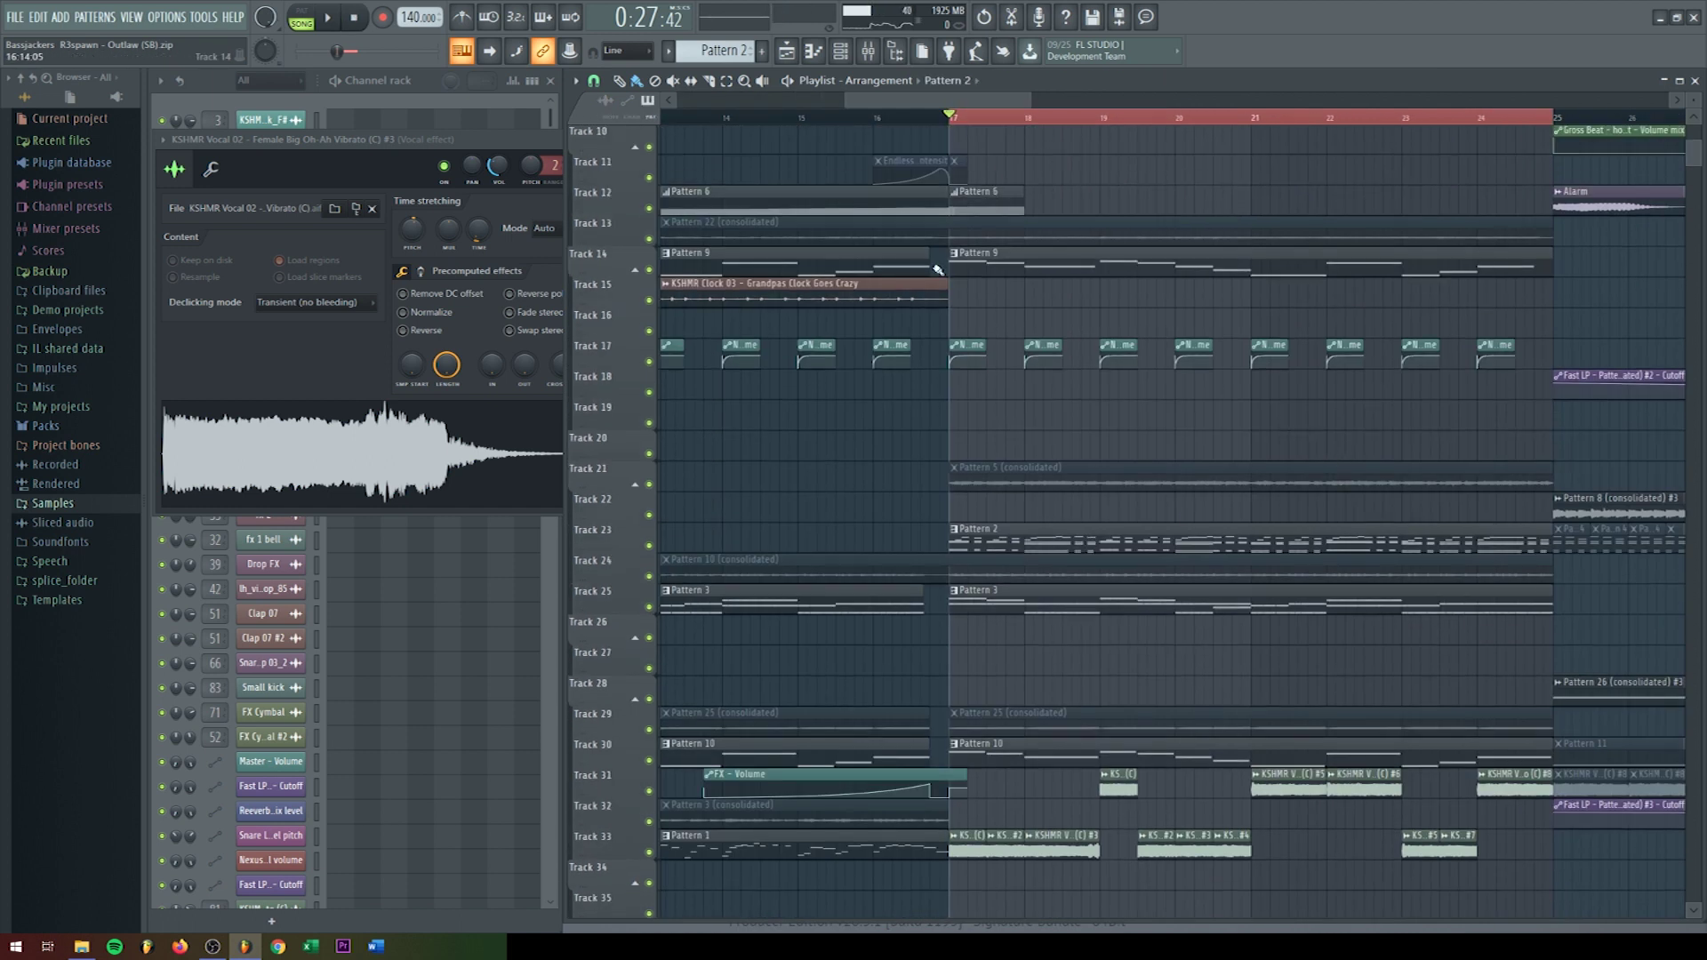
Step: Close the KSHMR vocal sample settings window
{"action": "left_click_drag", "start_coordinate": [555, 155], "coordinate": [617, 156]}
{"action": "left_click", "coordinate": [613, 140]}
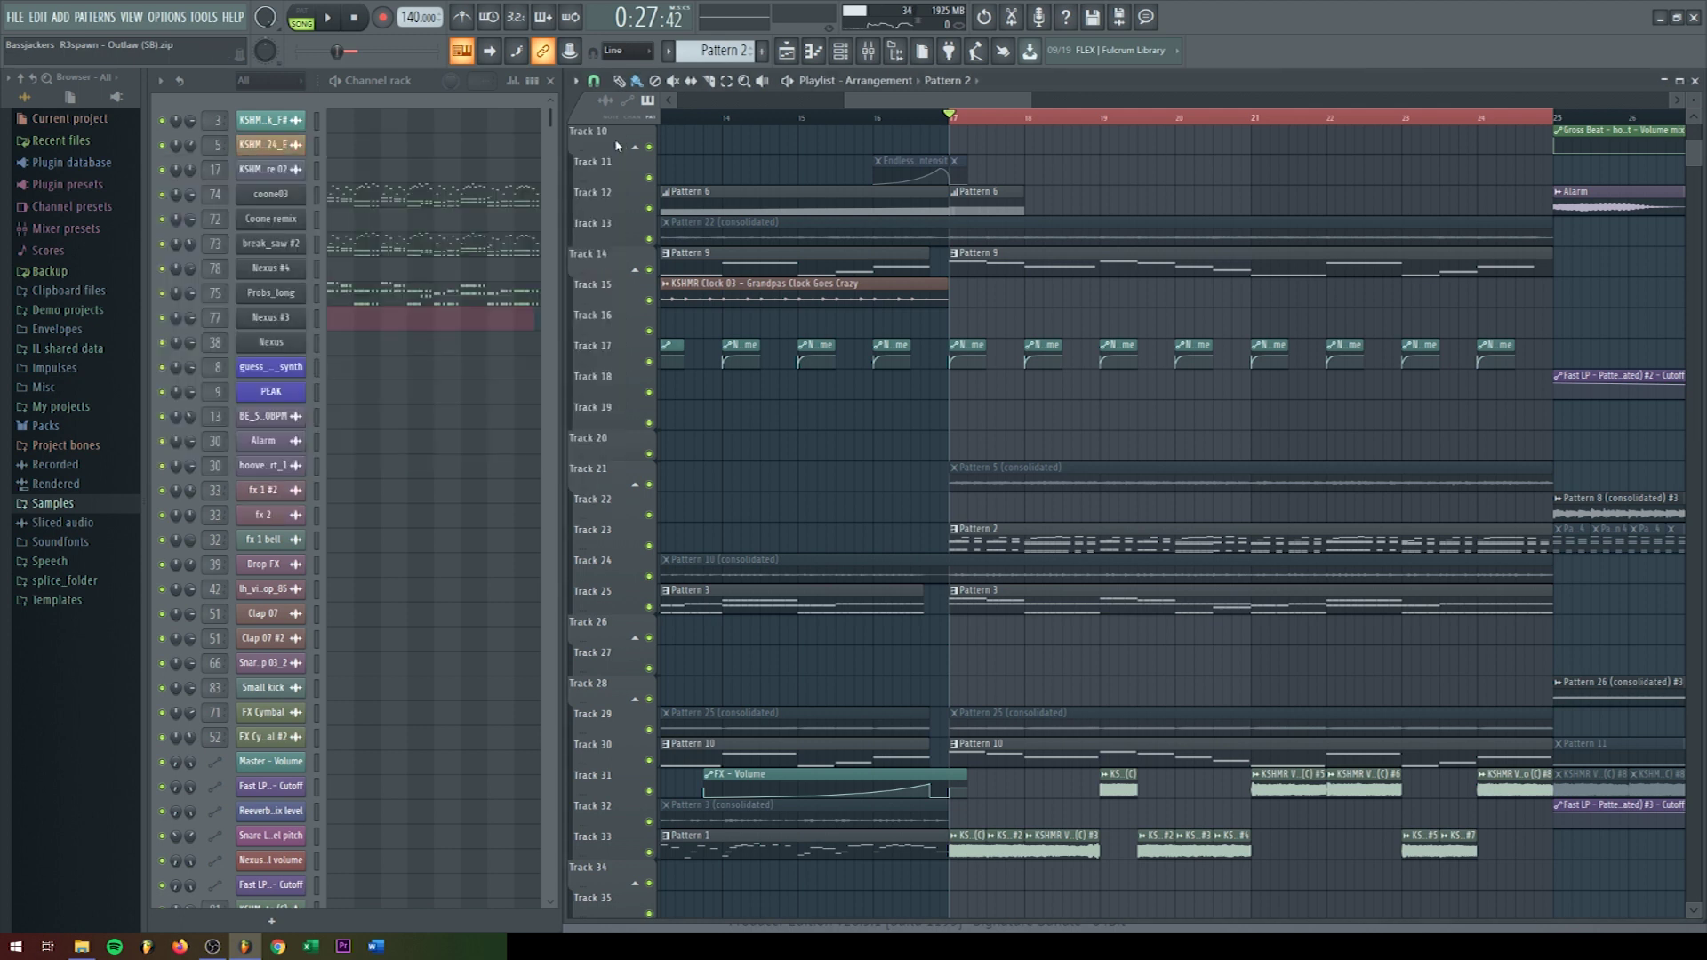
{"action": "left_click_drag", "start_coordinate": [855, 103], "coordinate": [922, 210]}
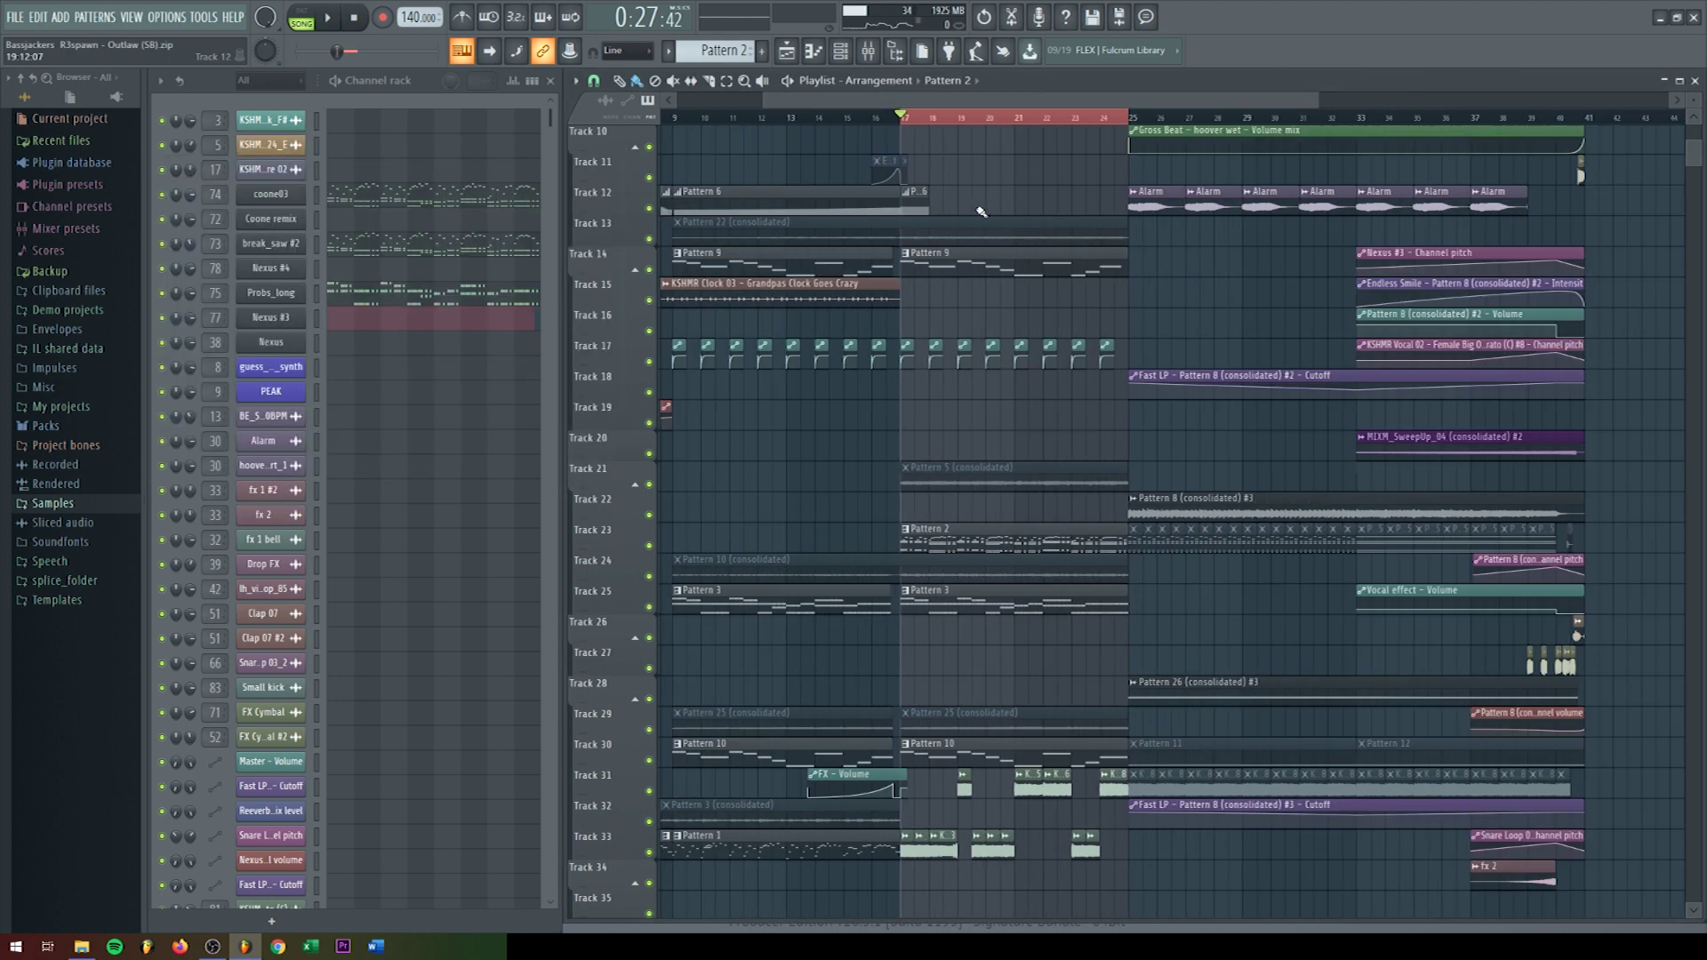
Step: Zoom the playlist out and drag across Track 23's clips from bar 25 to 40
{"action": "scroll", "coordinate": [1023, 217], "scroll_direction": "up", "scroll_amount": 3}
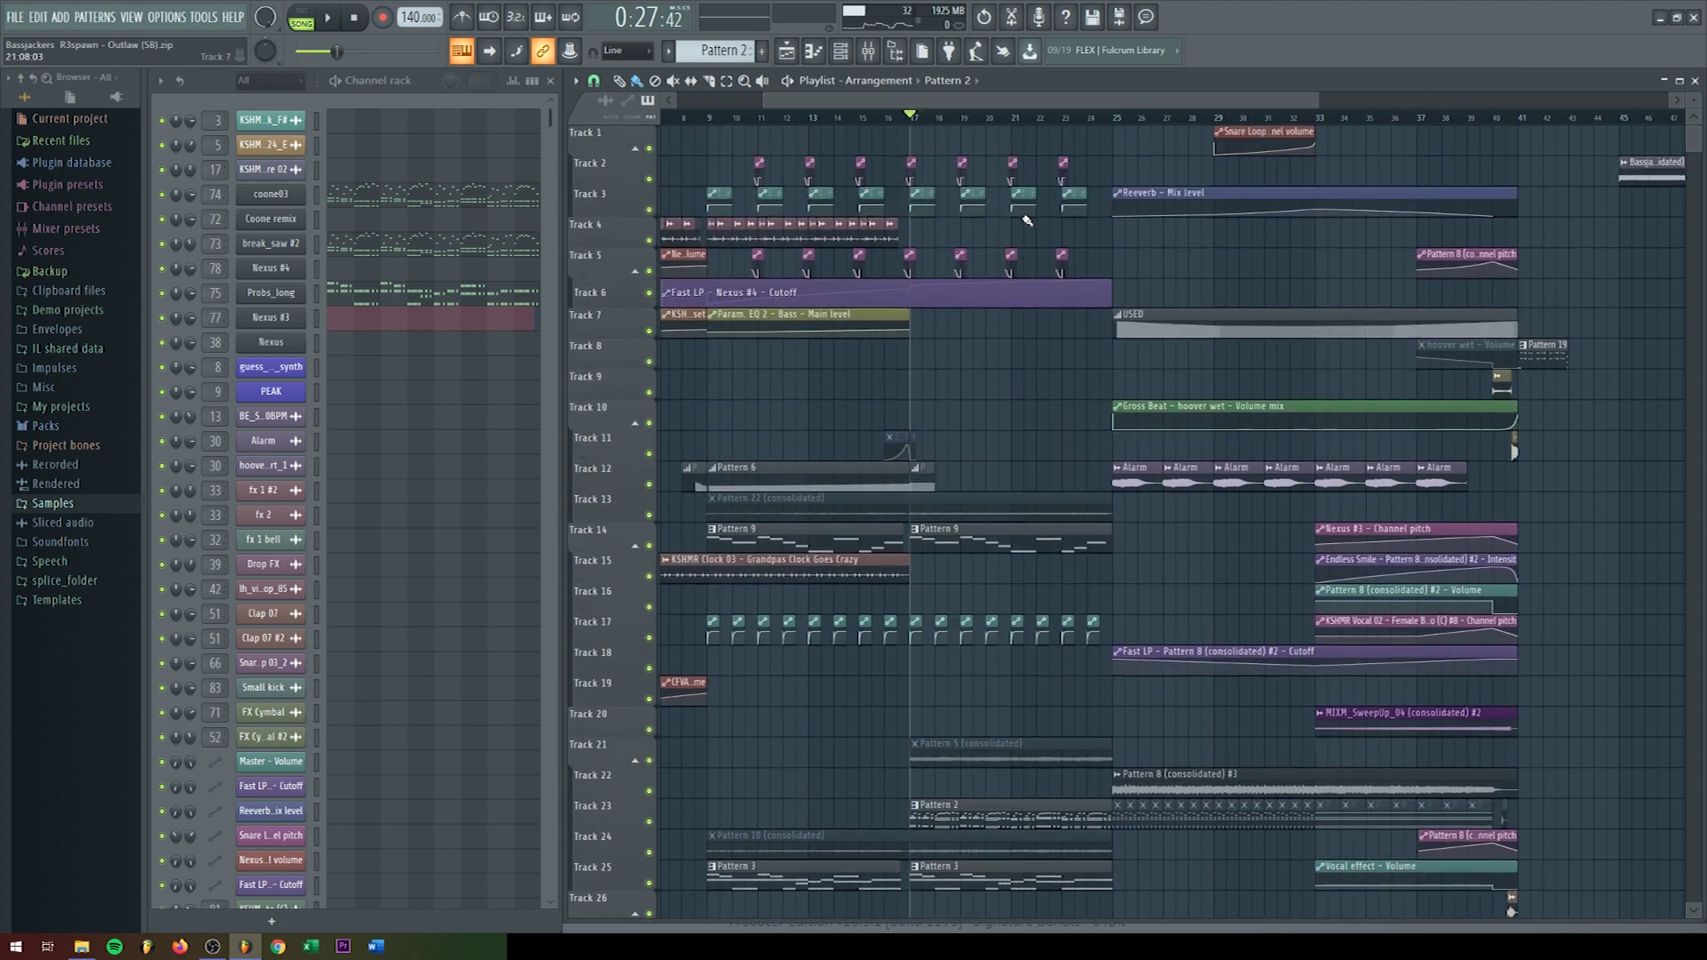
{"action": "scroll", "coordinate": [1156, 356], "scroll_direction": "down", "scroll_amount": 5}
{"action": "scroll", "coordinate": [1236, 444], "scroll_direction": "right", "scroll_amount": 3}
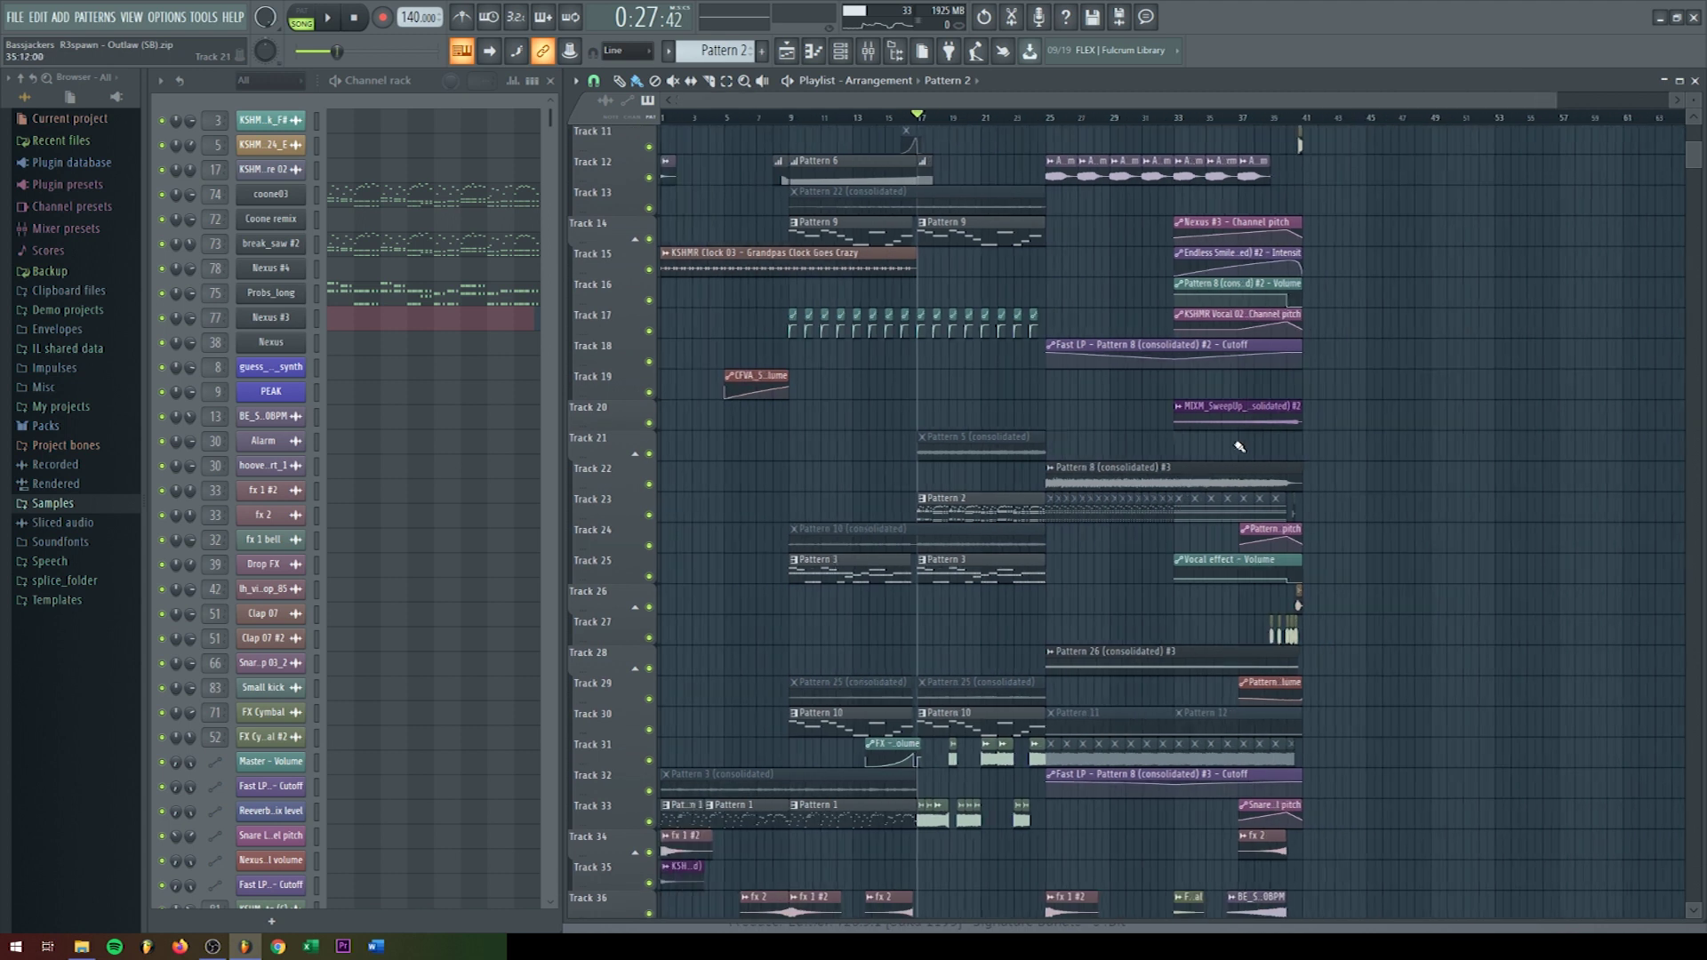
{"action": "scroll", "coordinate": [1037, 482], "scroll_direction": "up", "scroll_amount": 2}
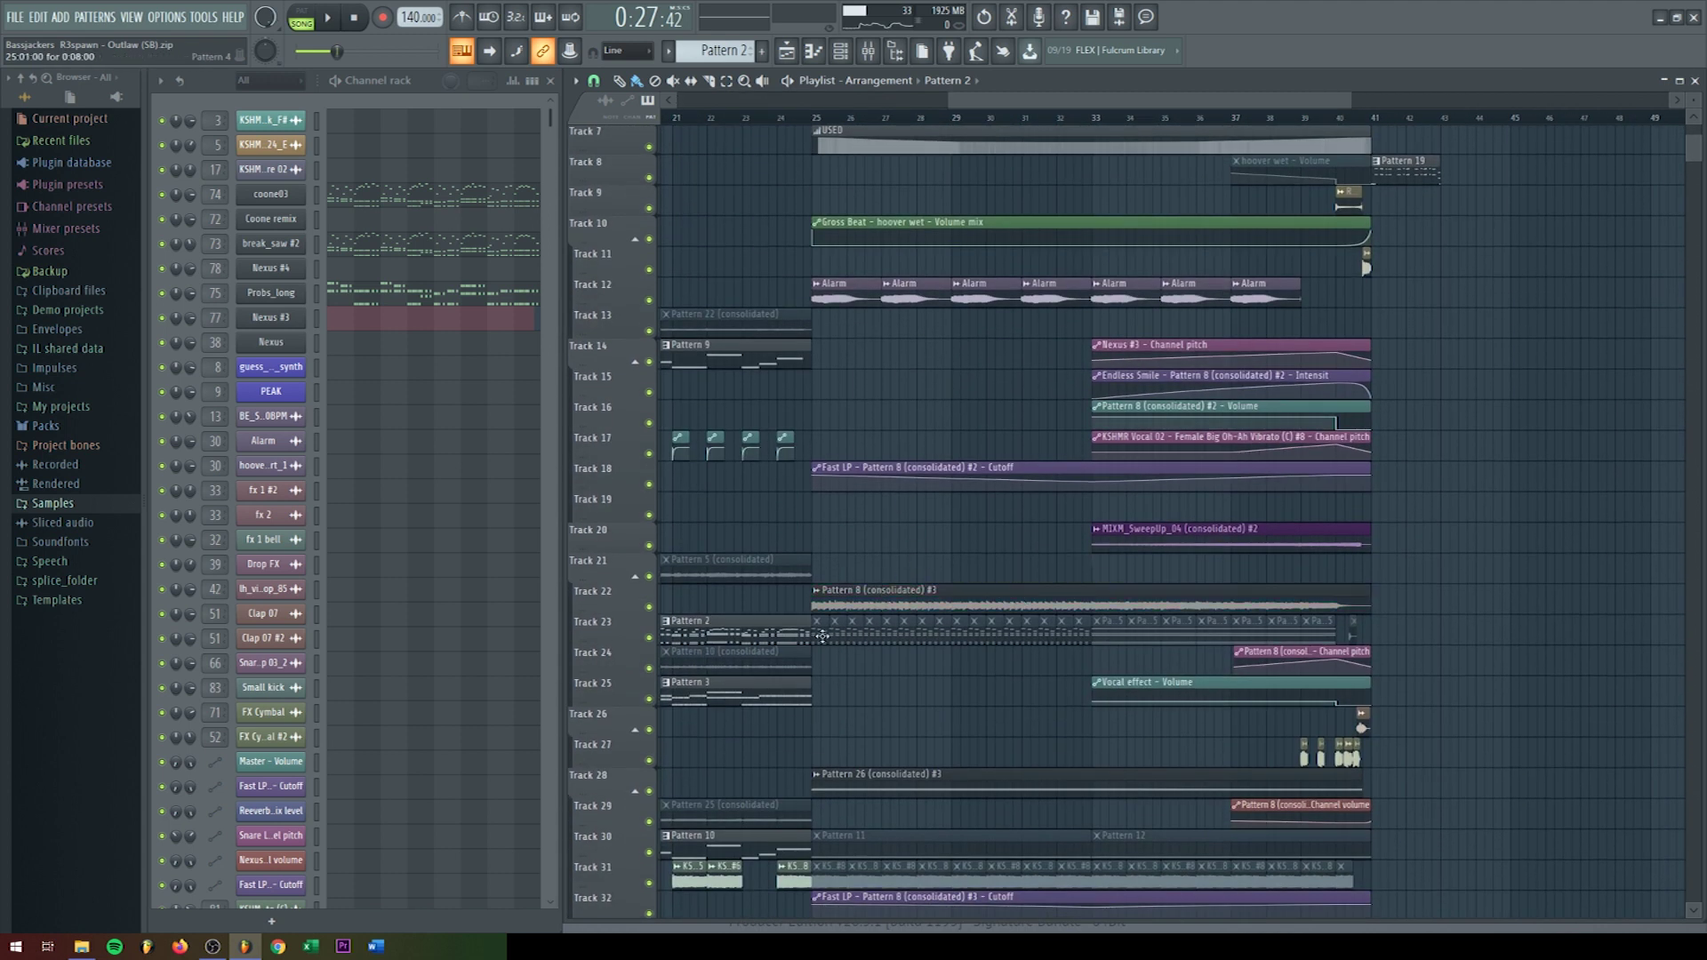
{"action": "left_click_drag", "start_coordinate": [821, 635], "coordinate": [1412, 634]}
Step: Solo Track 22 and play from bar 25, then solo Track 23 instead and play
{"action": "right_click", "coordinate": [650, 607]}
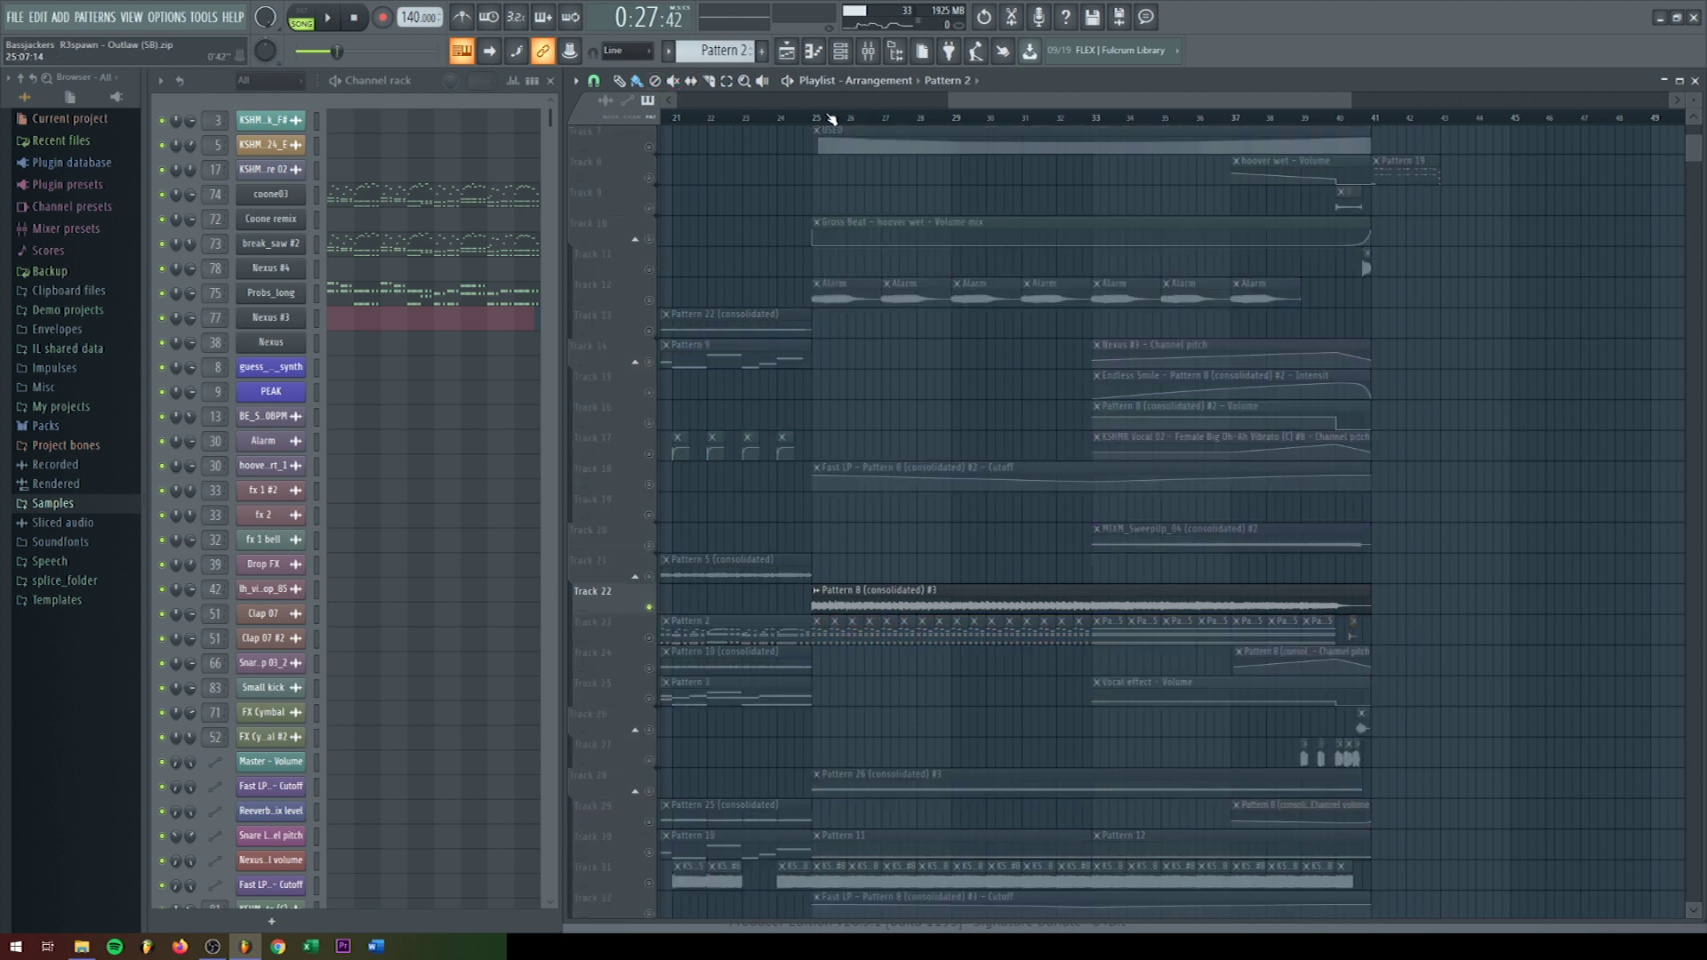
{"action": "left_click", "coordinate": [832, 118]}
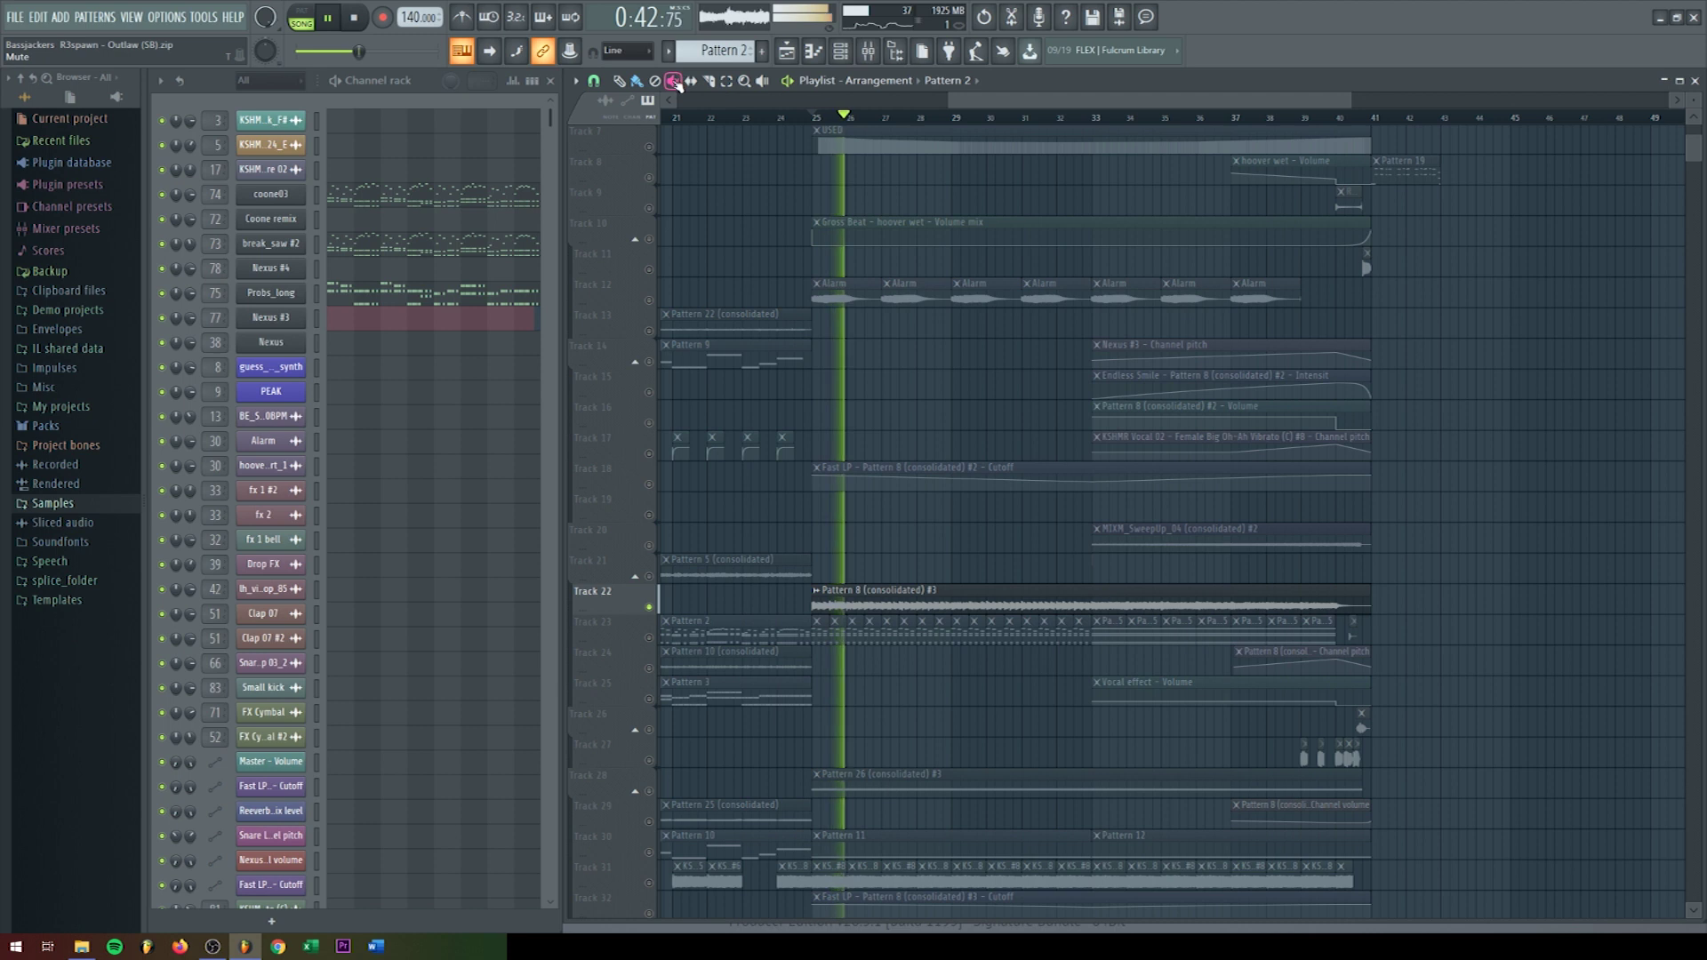
{"action": "key", "text": "space"}
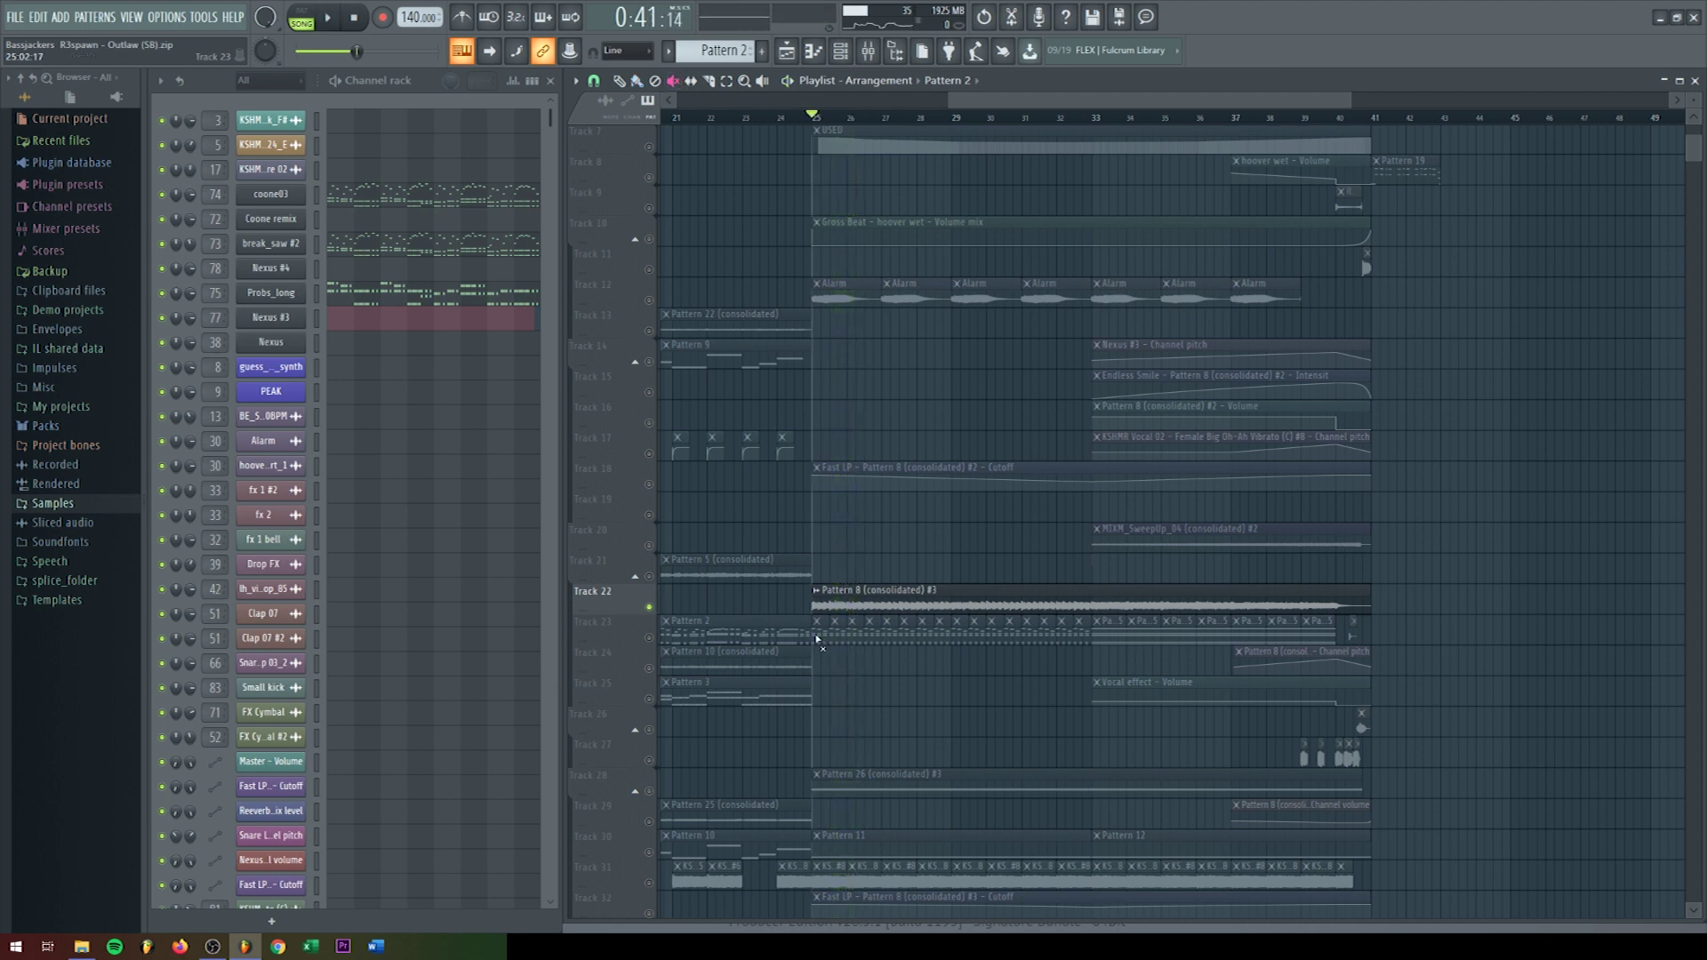
{"action": "right_click", "coordinate": [650, 638]}
{"action": "key", "text": "space"}
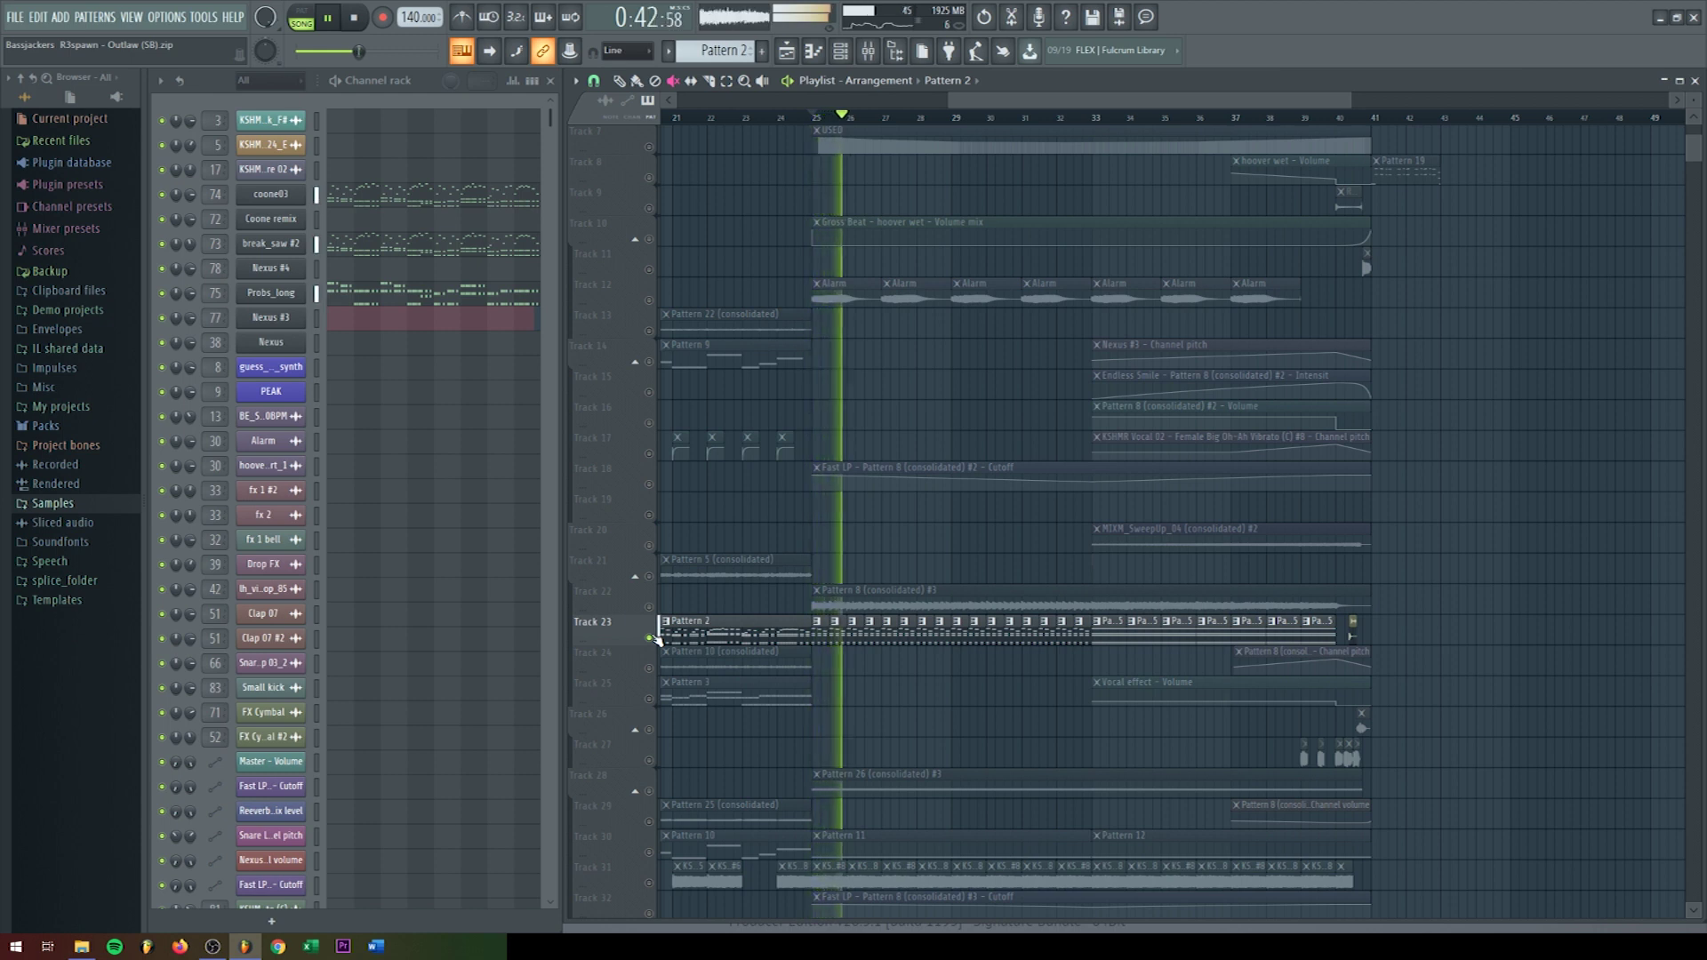
{"action": "key", "text": "space"}
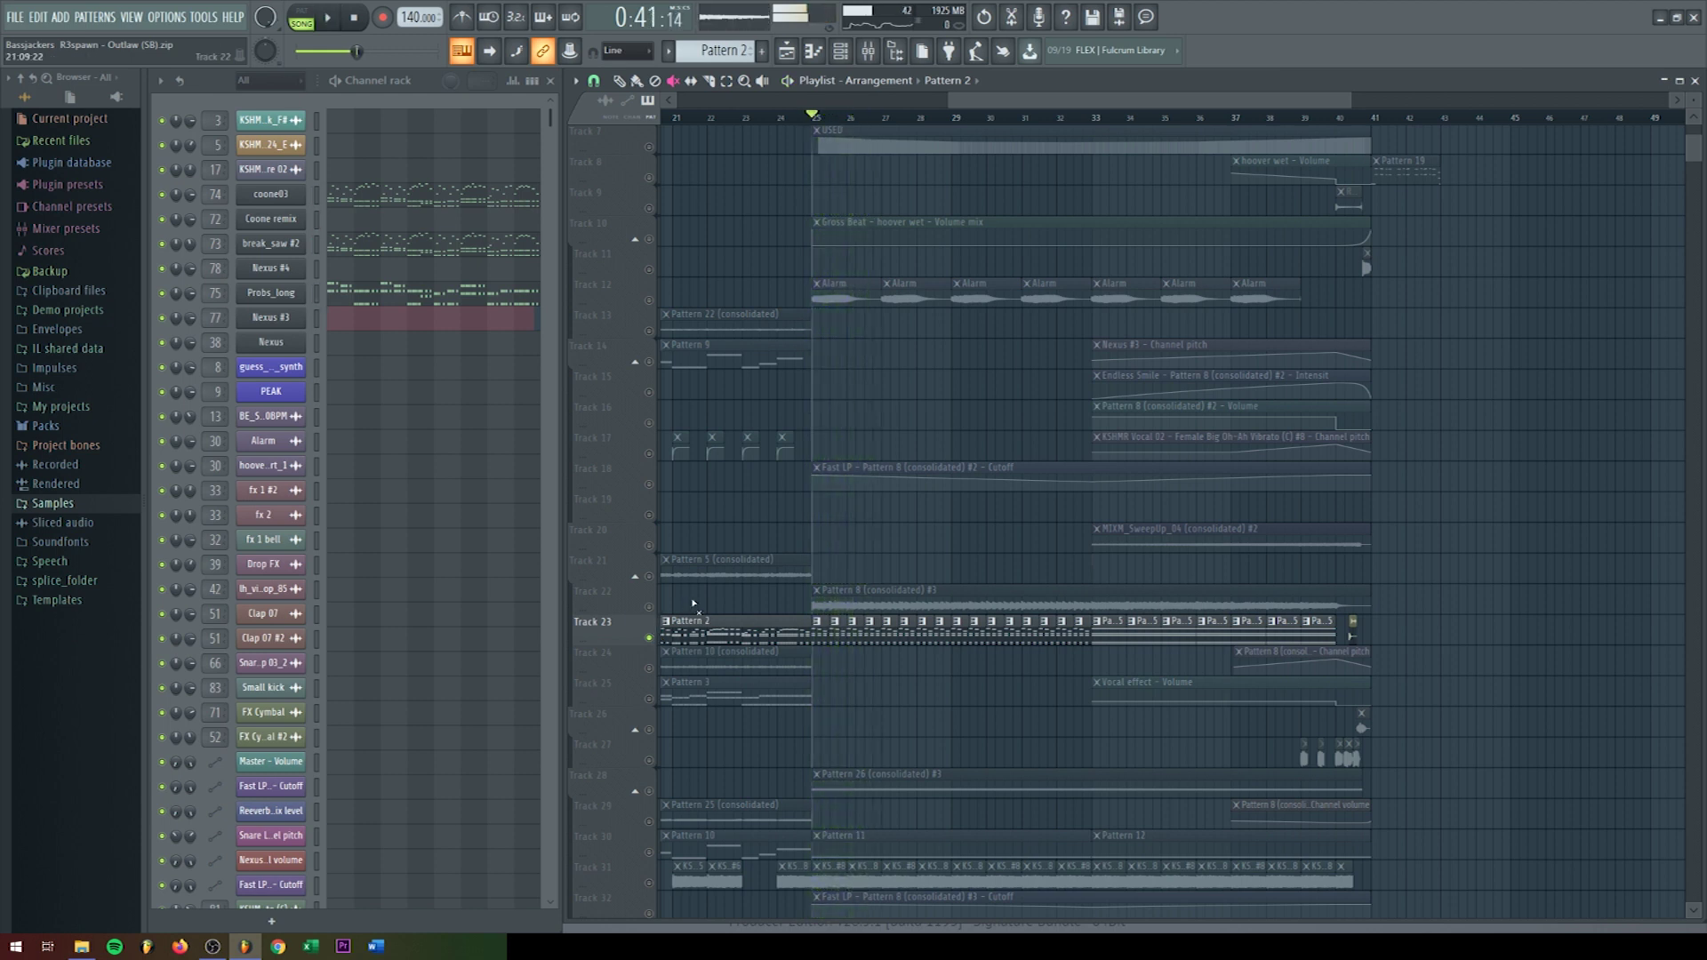
Step: Select Track 23's clips from bar 25 to bar 40
{"action": "key", "text": "b"}
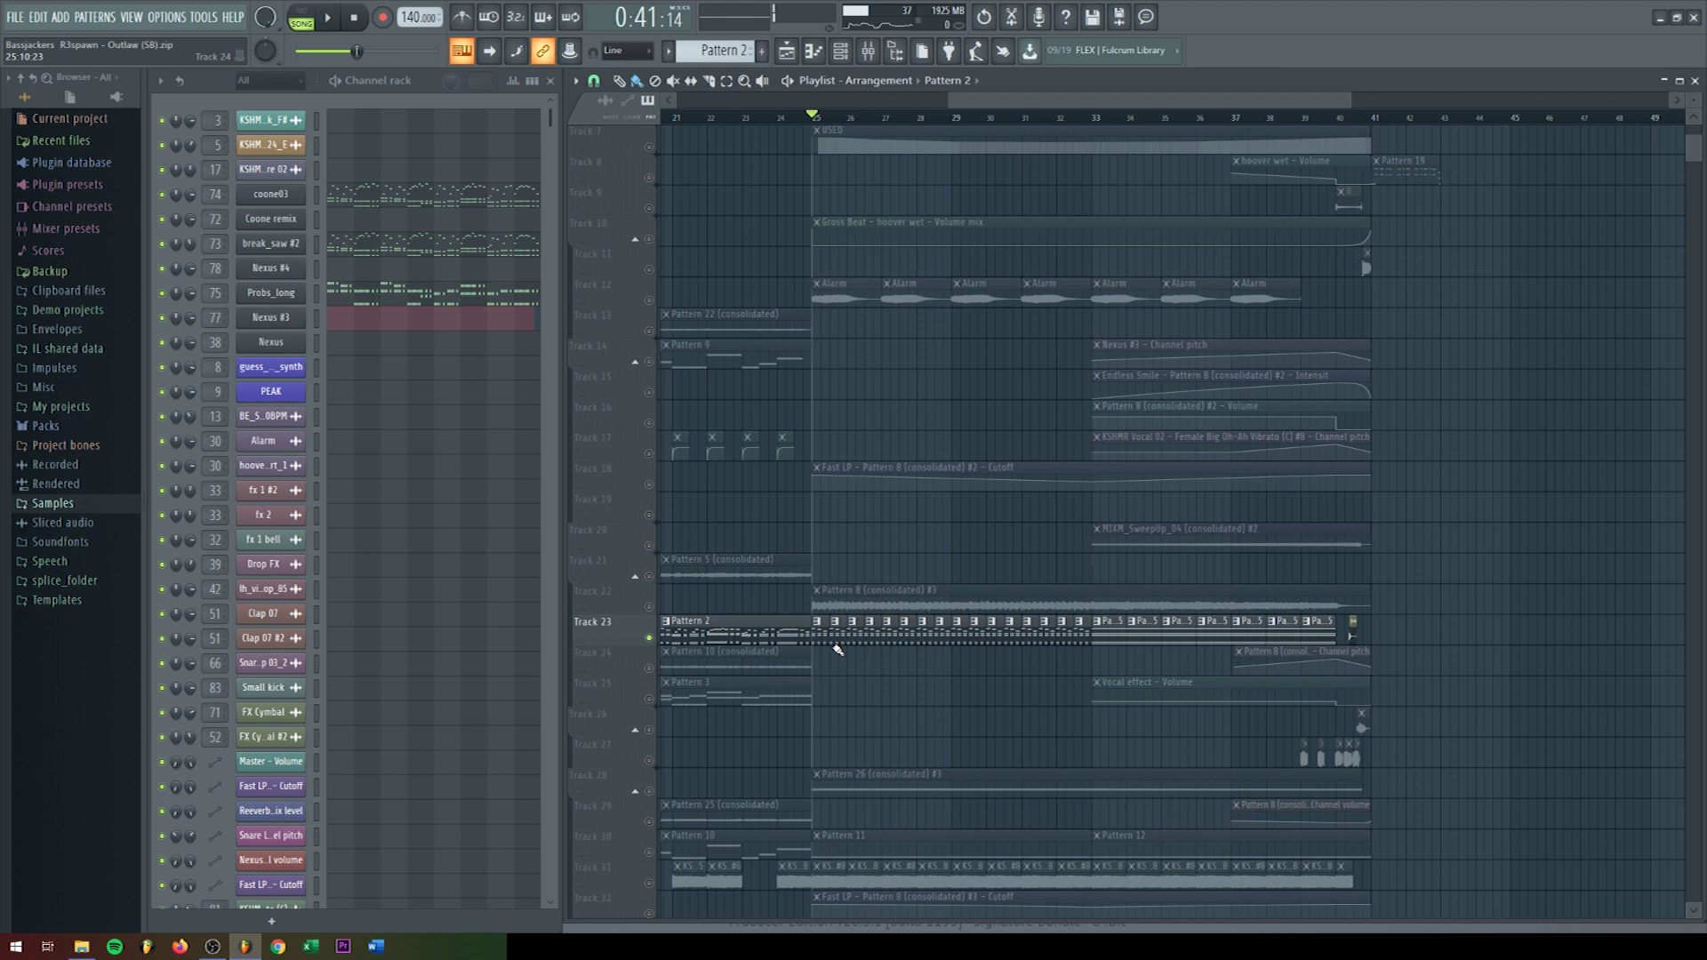
{"action": "left_click_drag", "start_coordinate": [813, 633], "coordinate": [1333, 633]}
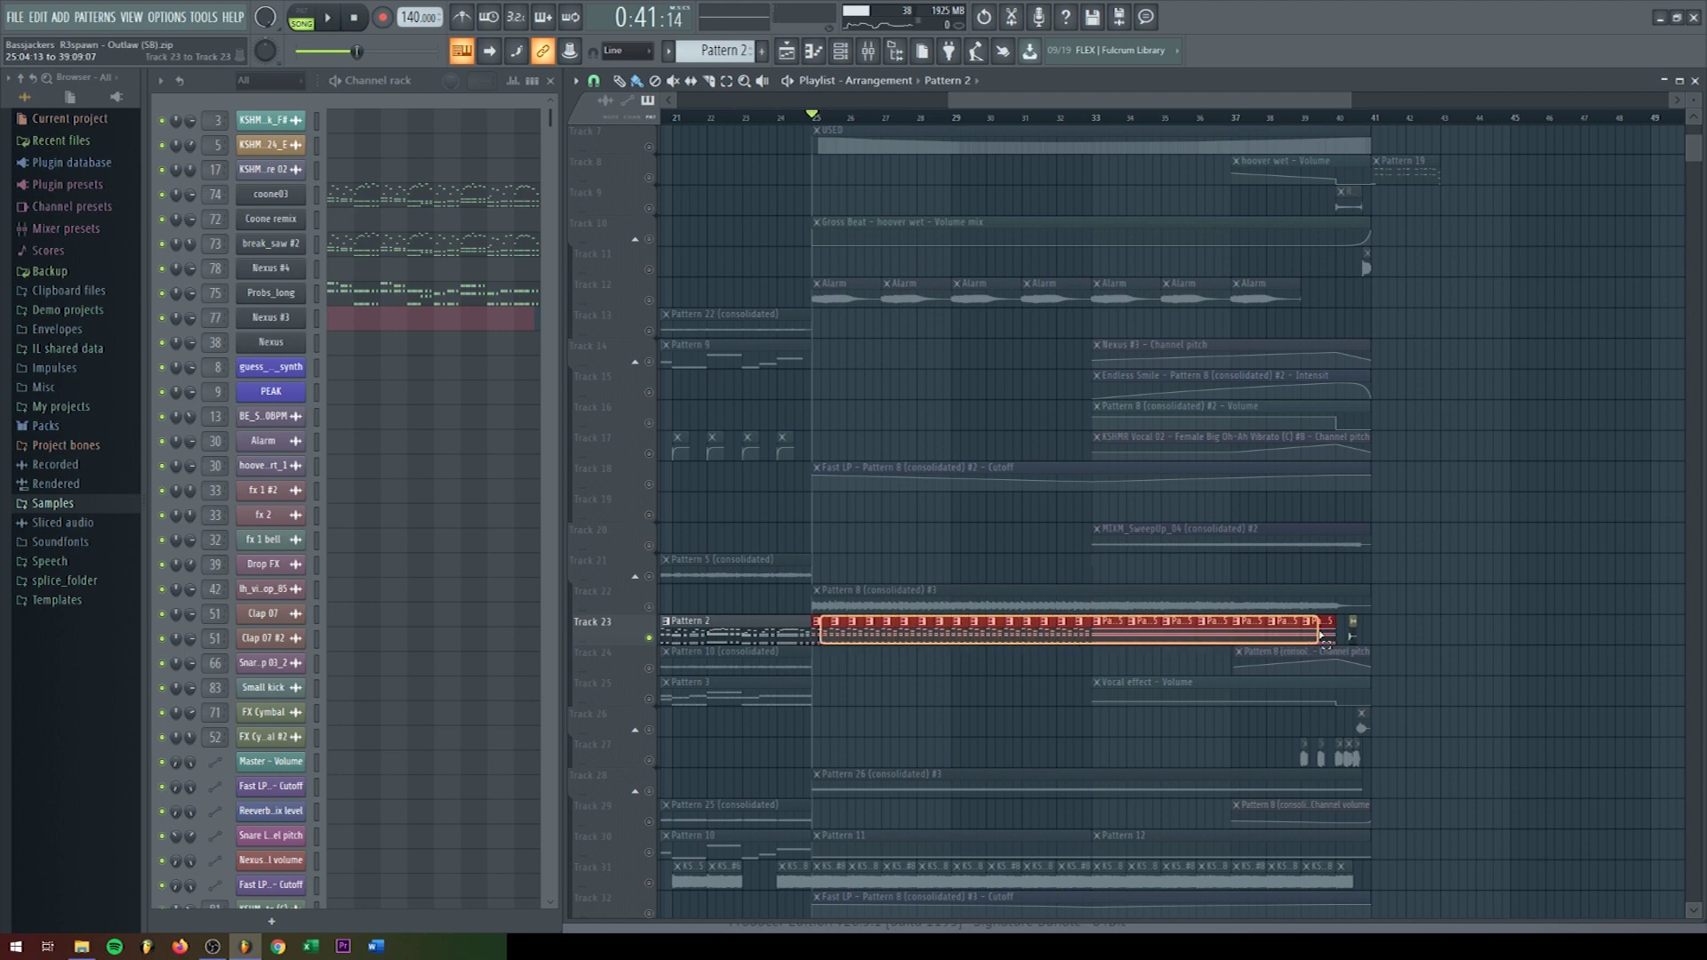
{"action": "left_click_drag", "start_coordinate": [811, 131], "coordinate": [1376, 152]}
{"action": "left_click", "coordinate": [832, 662]}
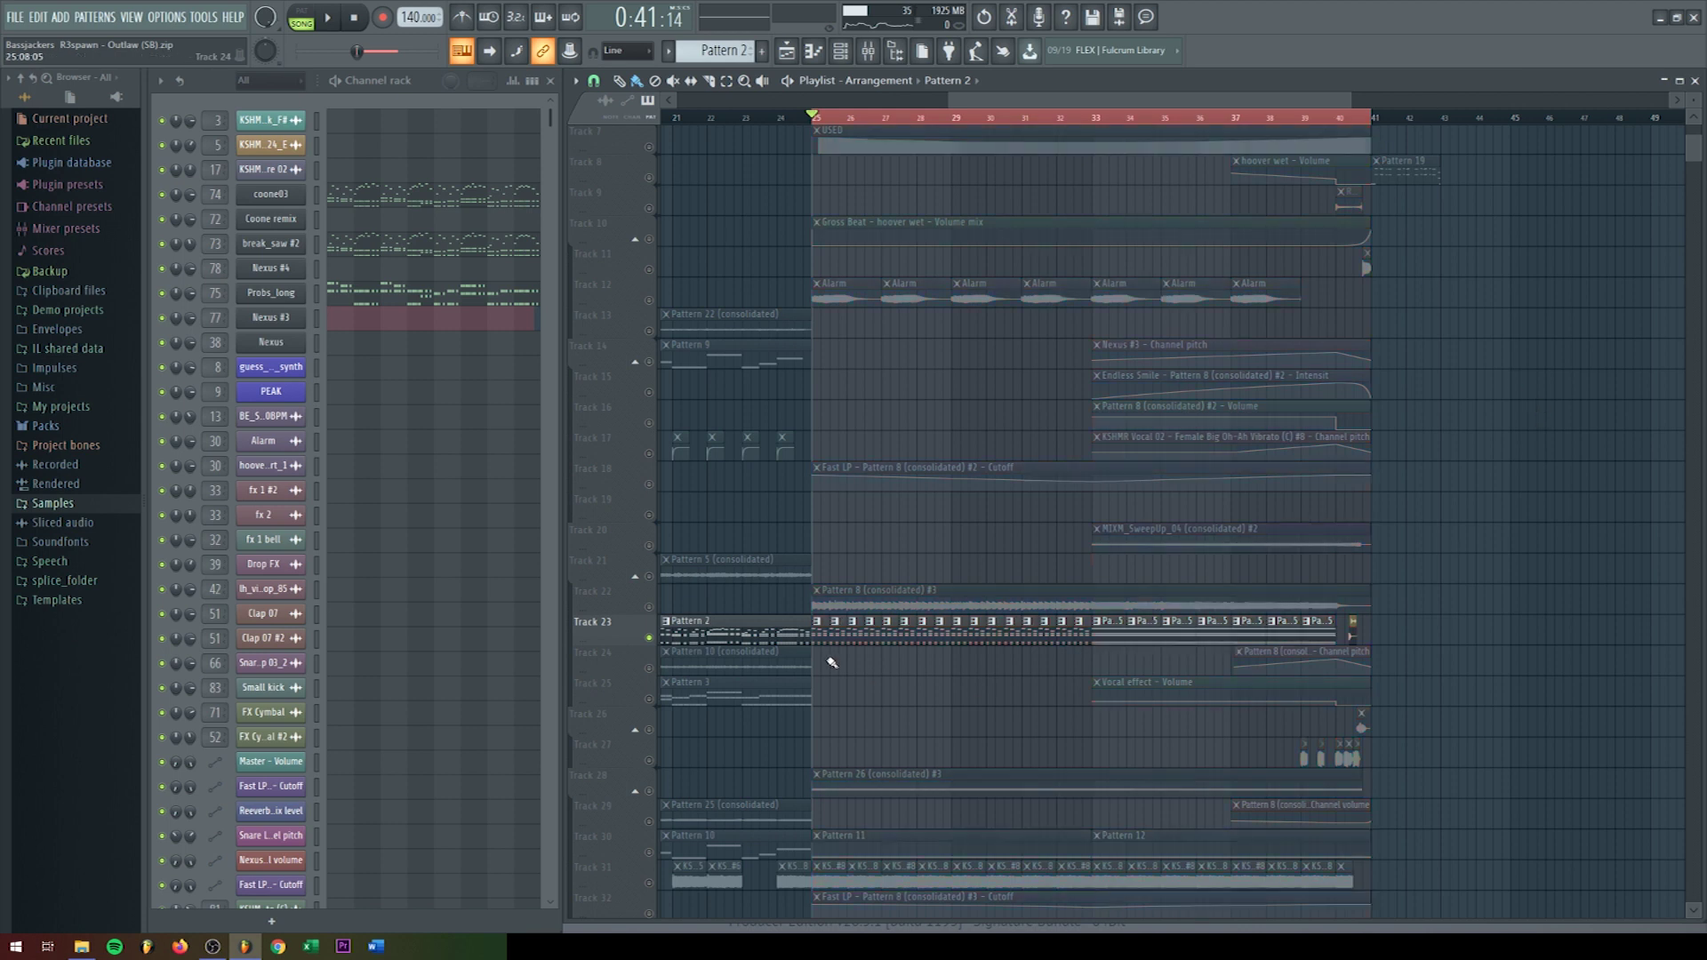
{"action": "left_click_drag", "start_coordinate": [822, 639], "coordinate": [1336, 634]}
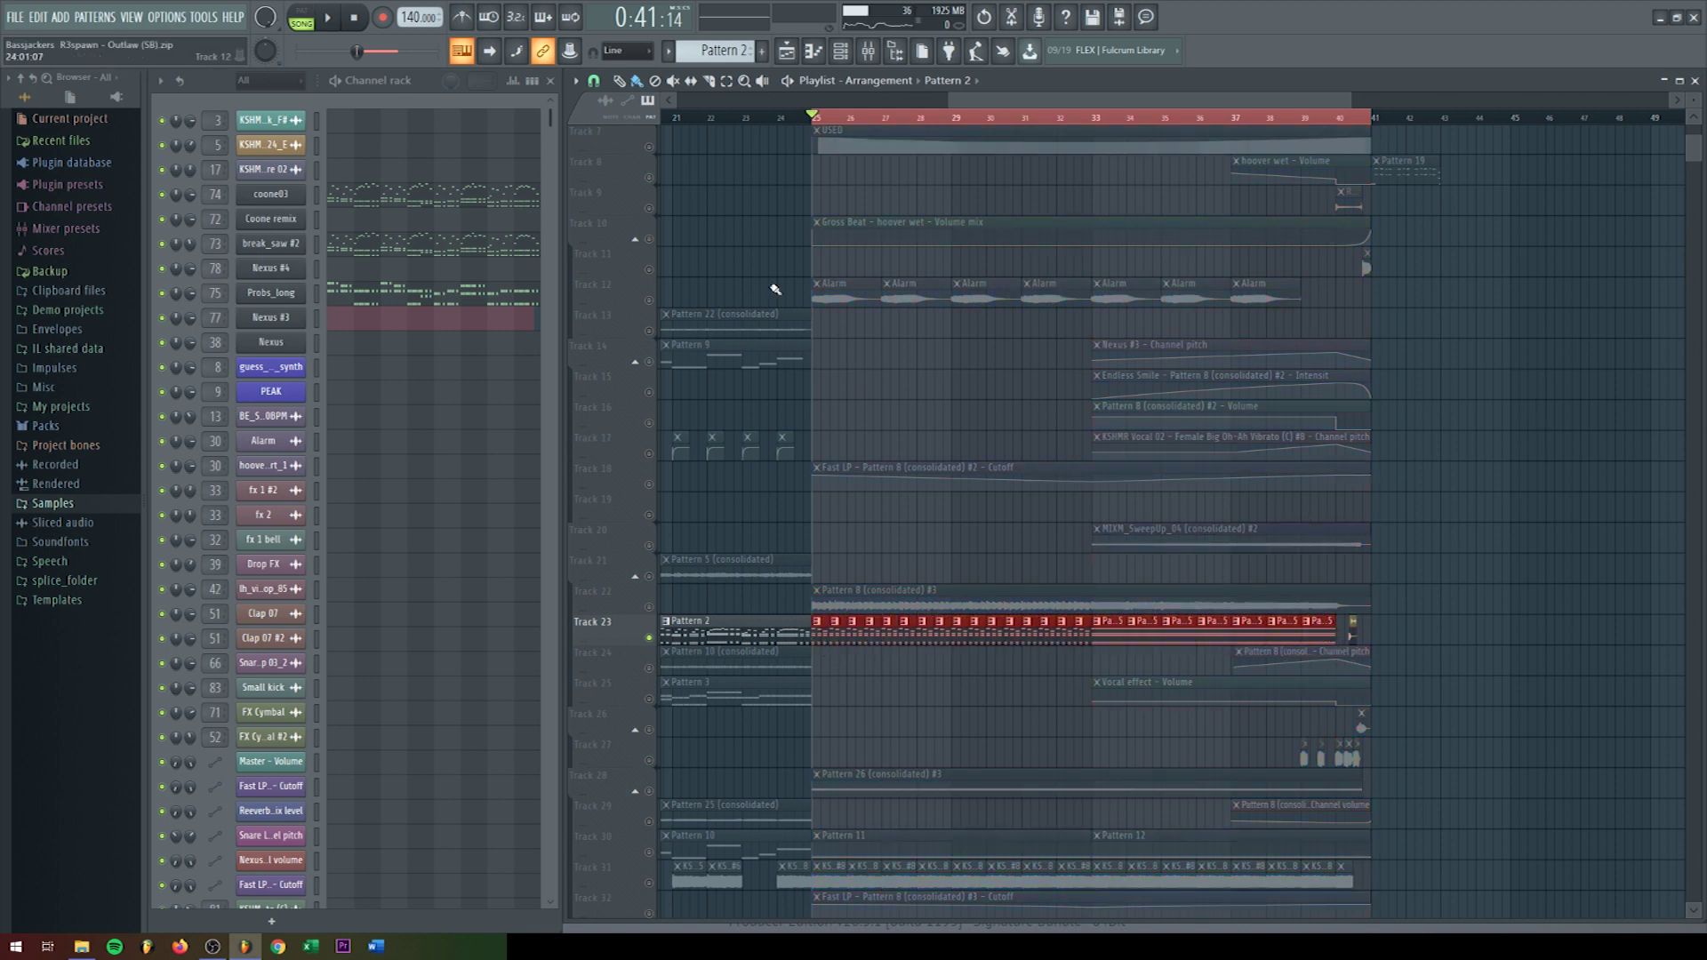
Step: Consolidate the bar 25–40 selection from selection start and render it to a Pattern 4 (consolidated) clip
{"action": "left_click", "coordinate": [579, 81]}
{"action": "mouse_move", "coordinate": [622, 116]}
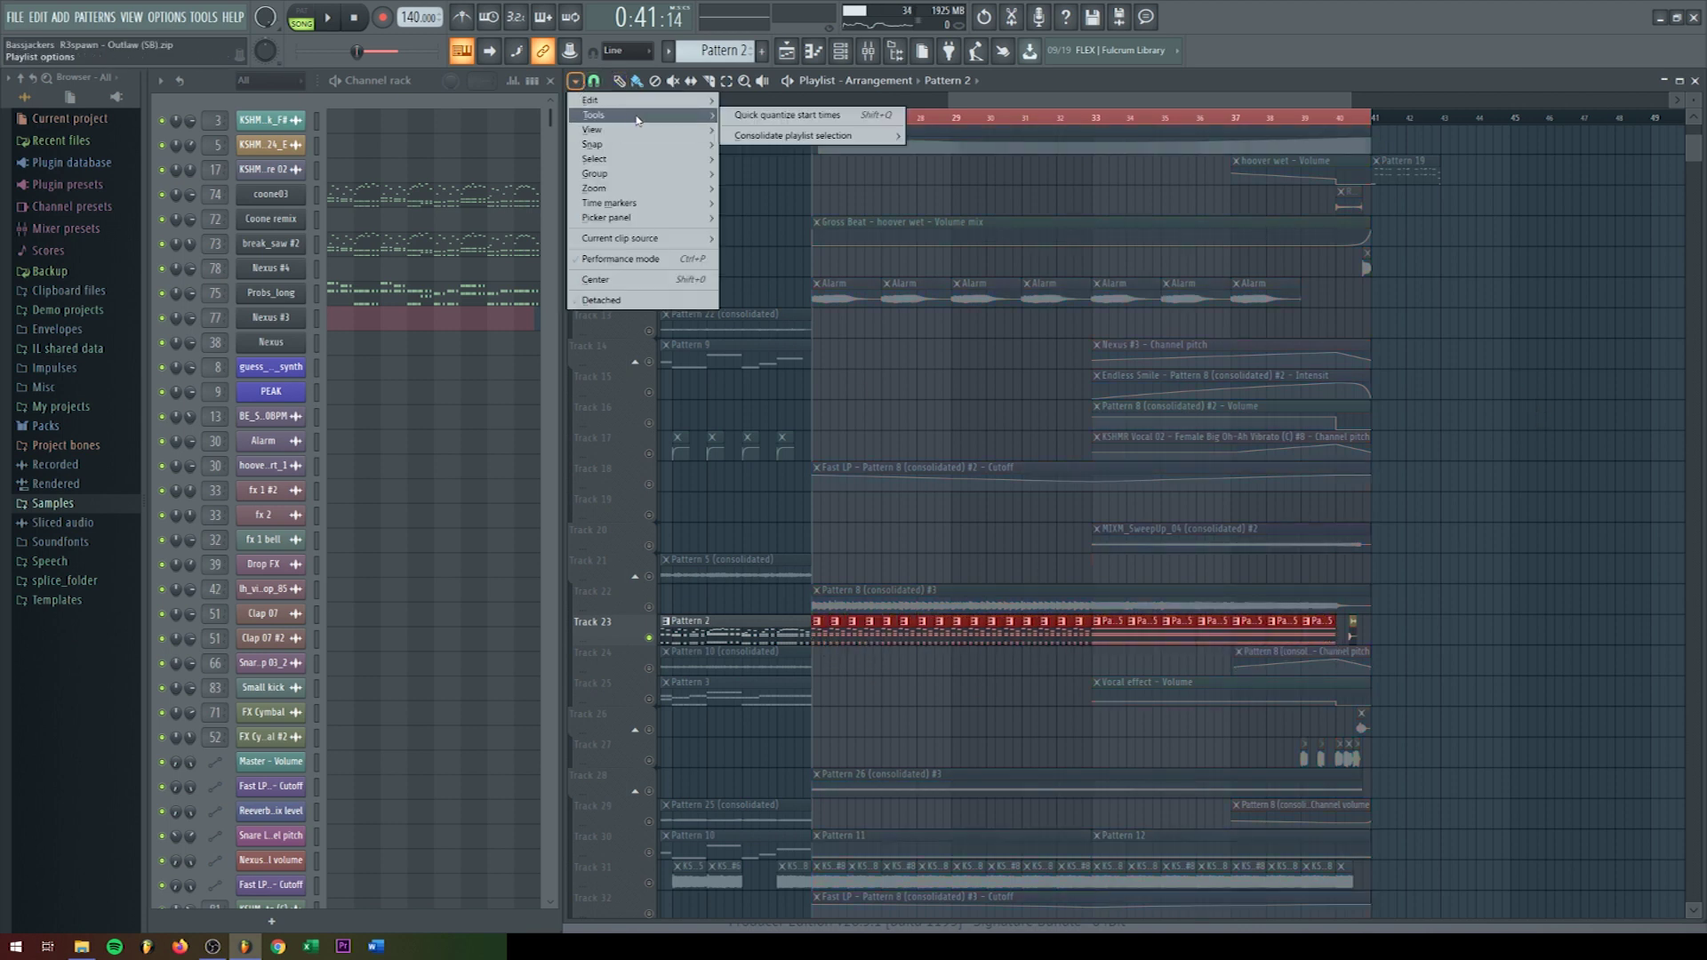
{"action": "mouse_move", "coordinate": [834, 139]}
{"action": "left_click", "coordinate": [960, 135]}
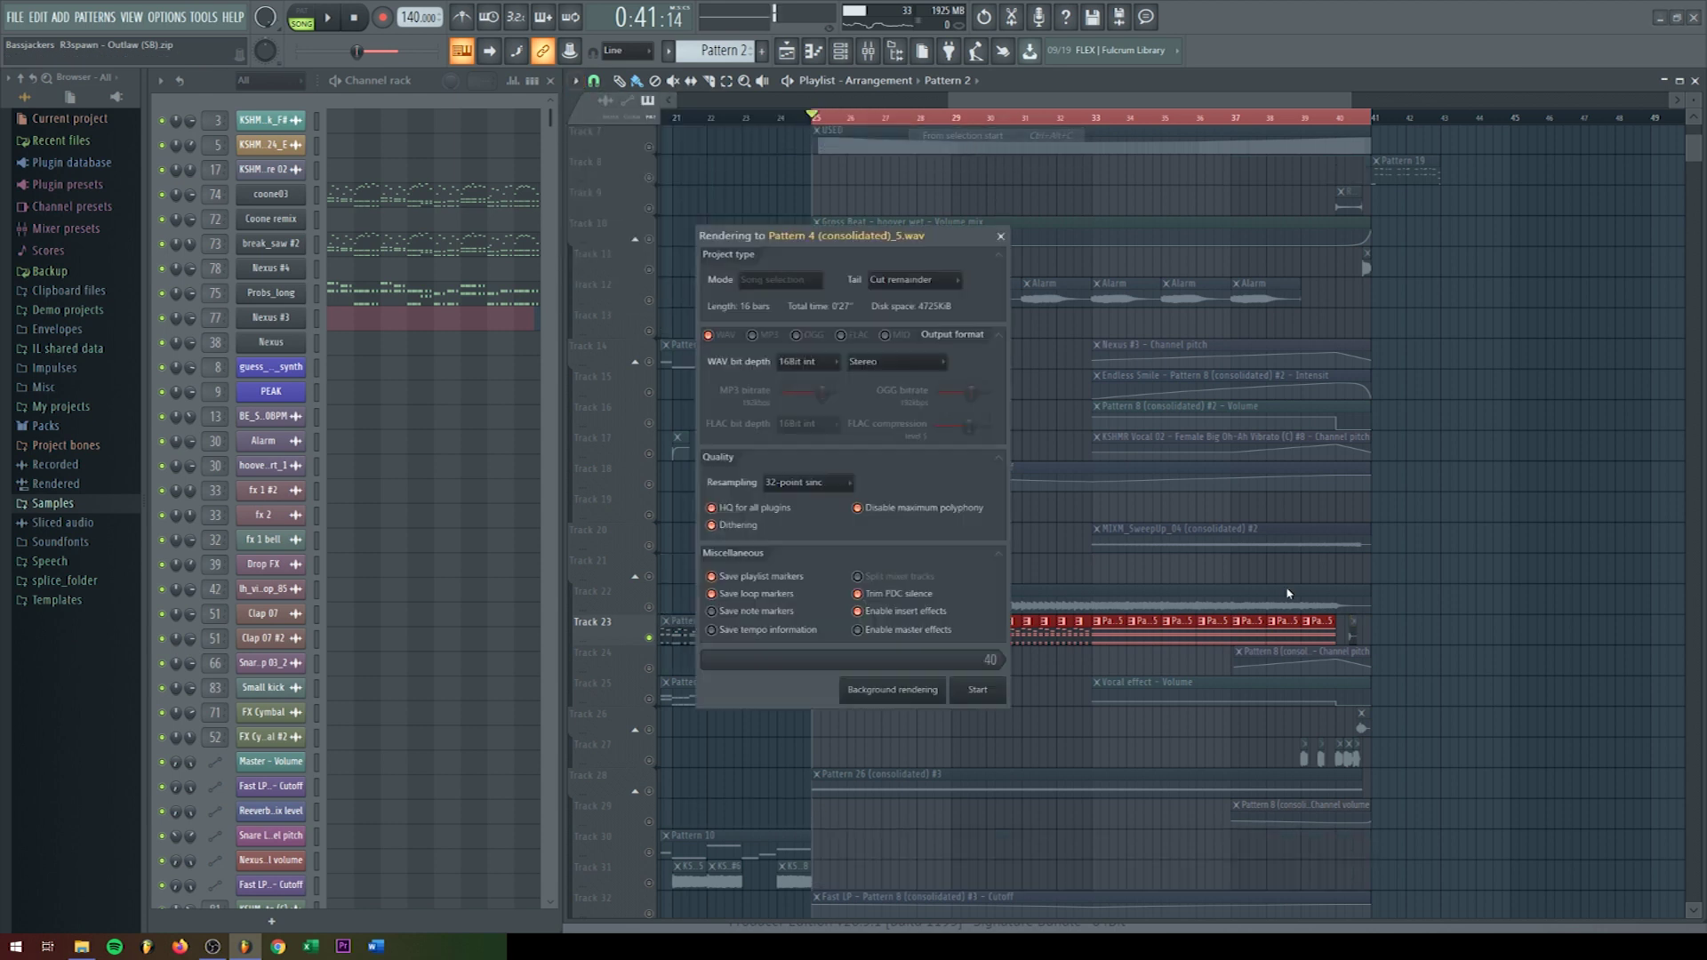
{"action": "left_click", "coordinate": [977, 691]}
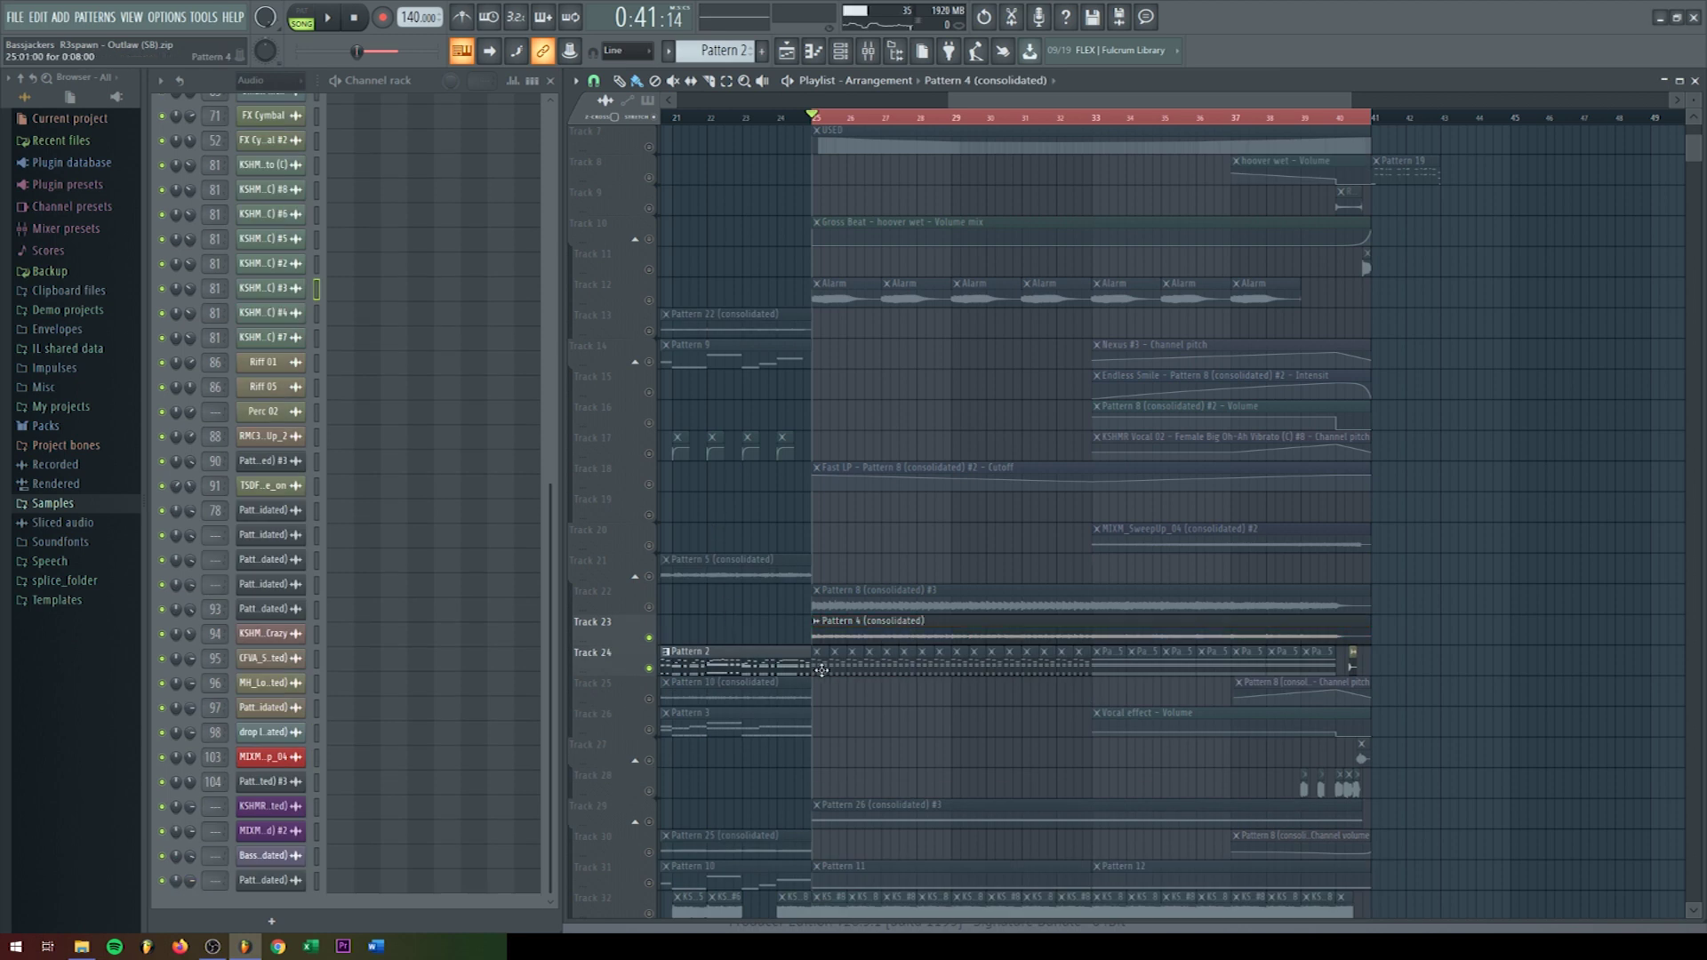
Step: Compare the consolidated clip with Track 24's original Pattern 2 clips, then mute Pattern 4 (consolidated)
{"action": "left_click_drag", "start_coordinate": [821, 671], "coordinate": [1334, 676]}
{"action": "key", "text": "space"}
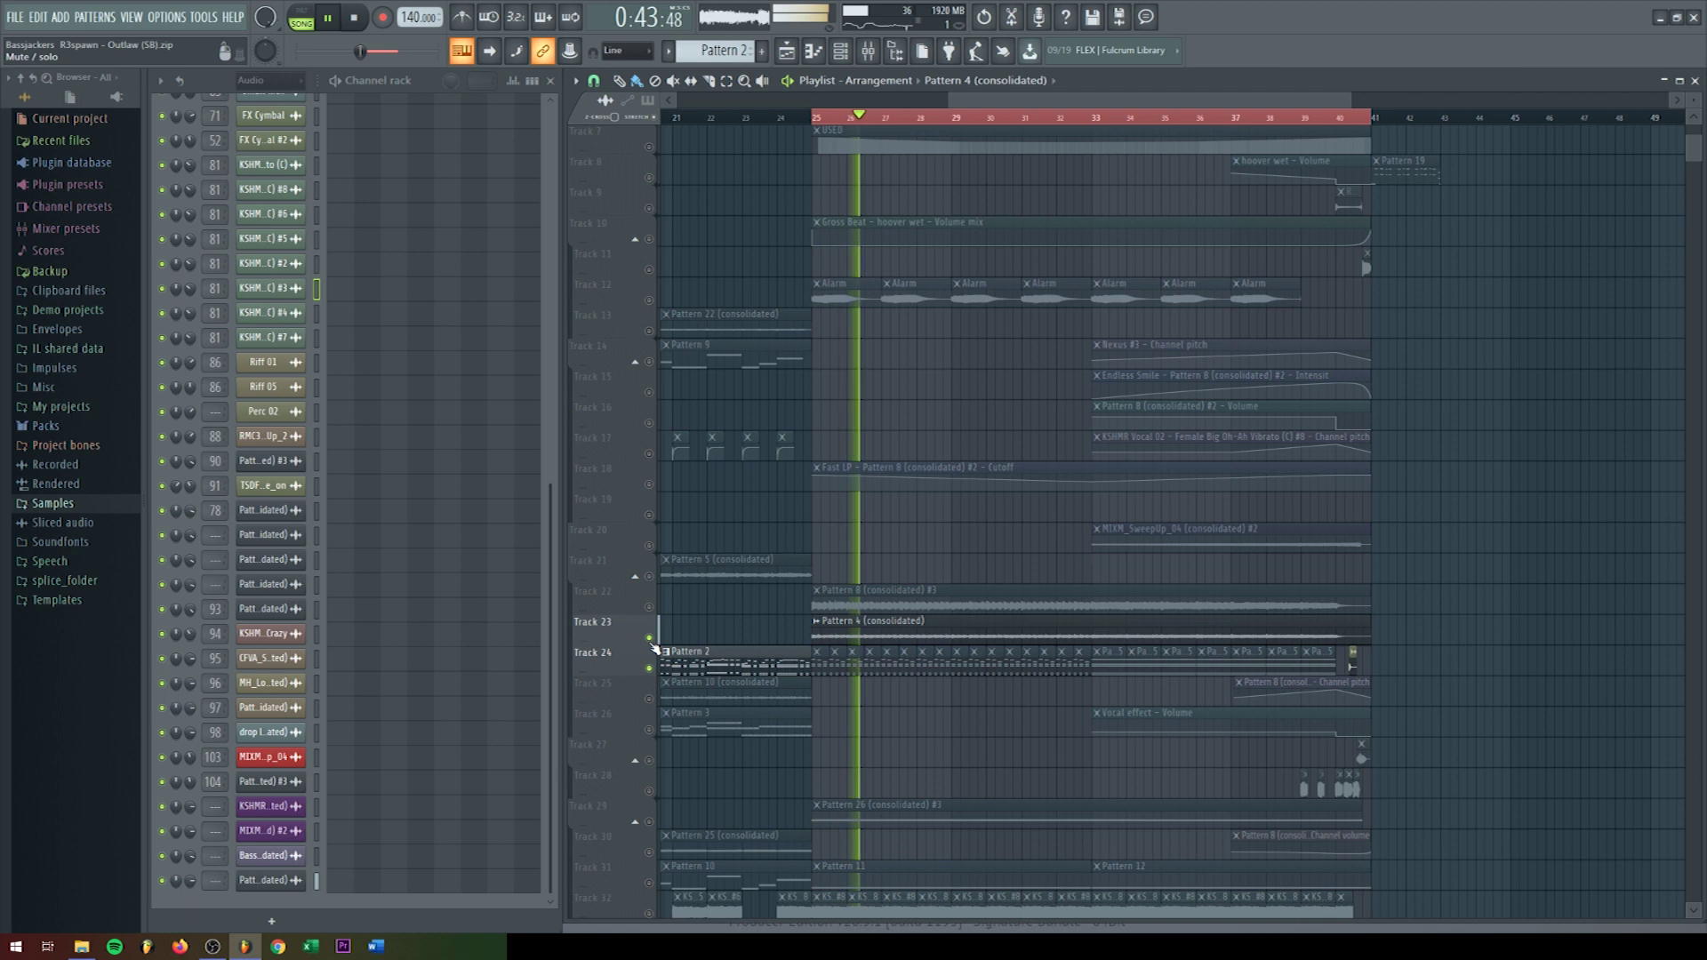
{"action": "key", "text": "space"}
{"action": "left_click", "coordinate": [649, 638]}
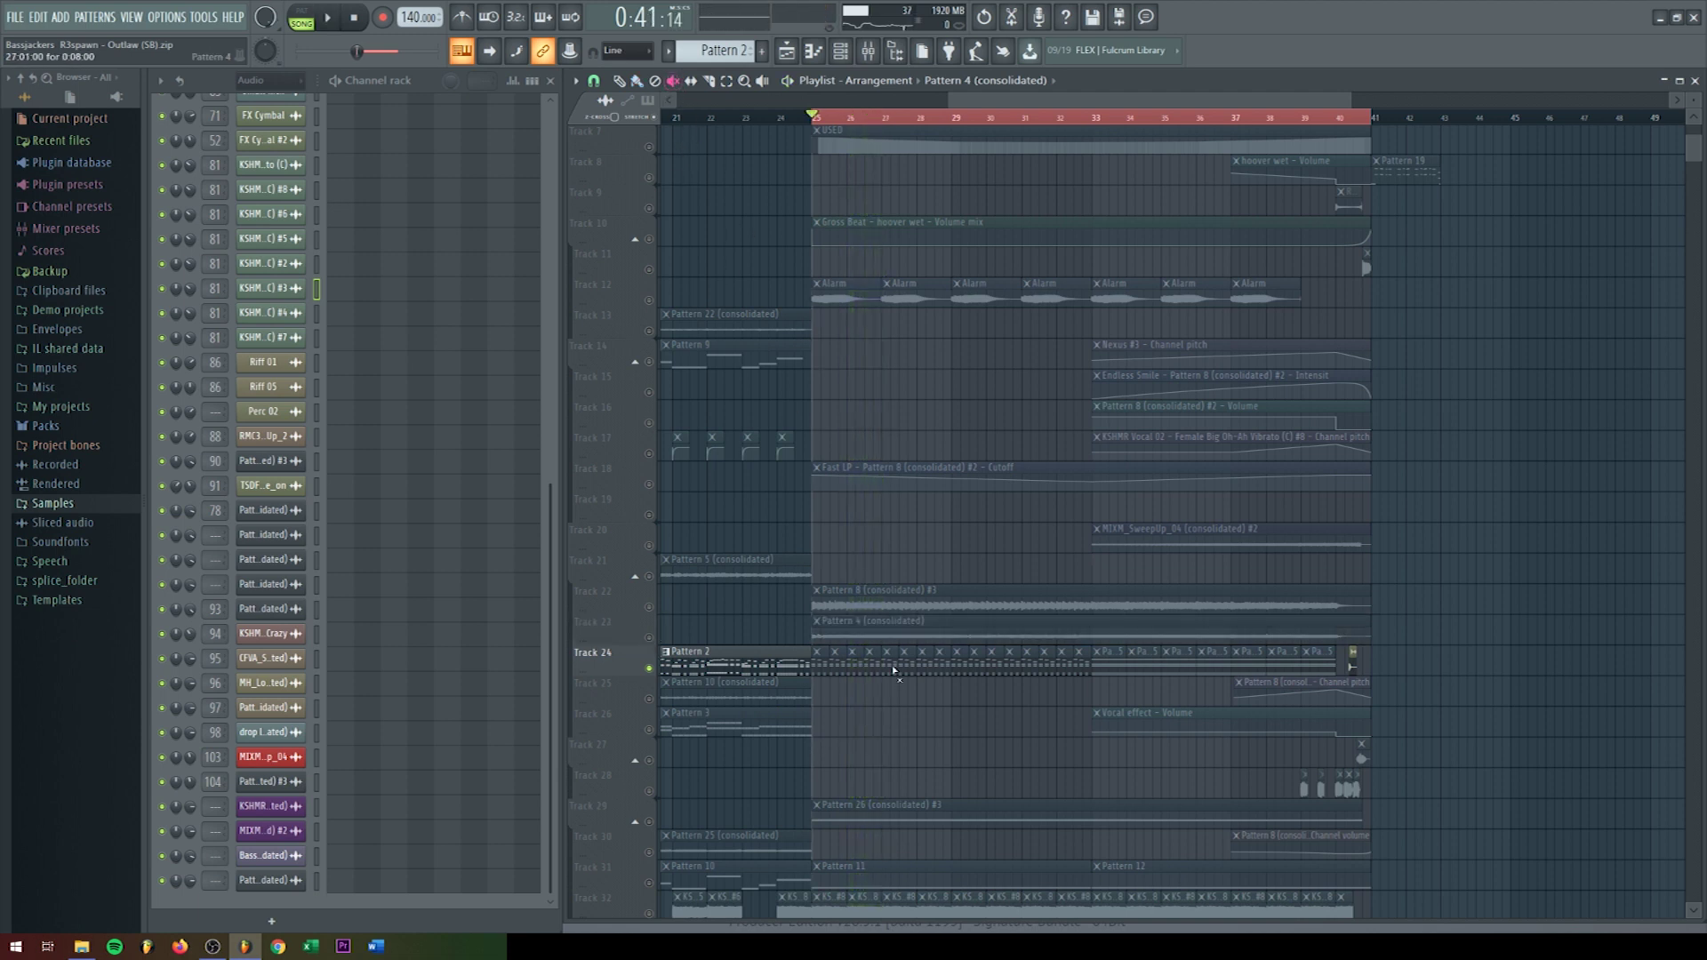
{"action": "left_click_drag", "start_coordinate": [835, 668], "coordinate": [1090, 680]}
{"action": "key", "text": "space"}
{"action": "key", "text": "space"}
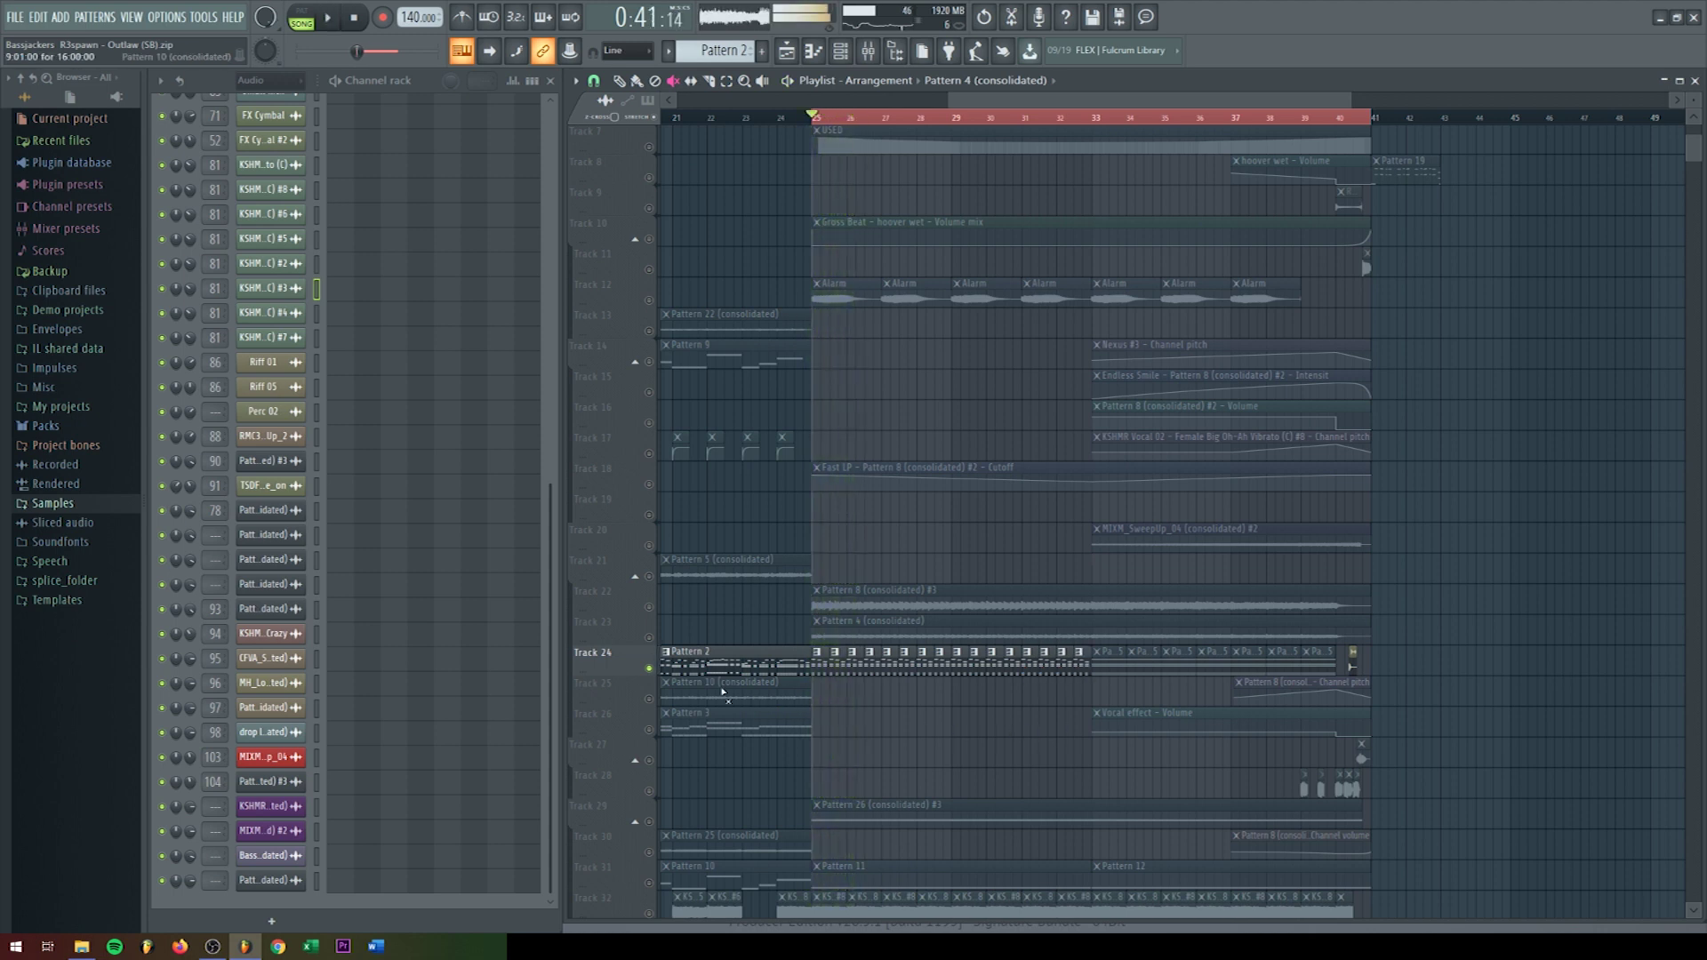
{"action": "right_click", "coordinate": [650, 669]}
{"action": "left_click", "coordinate": [846, 638]}
Step: Mute Track 24's original Pattern 2 clips and scroll down to the lower build-up tracks
{"action": "left_click_drag", "start_coordinate": [820, 668], "coordinate": [1141, 676]}
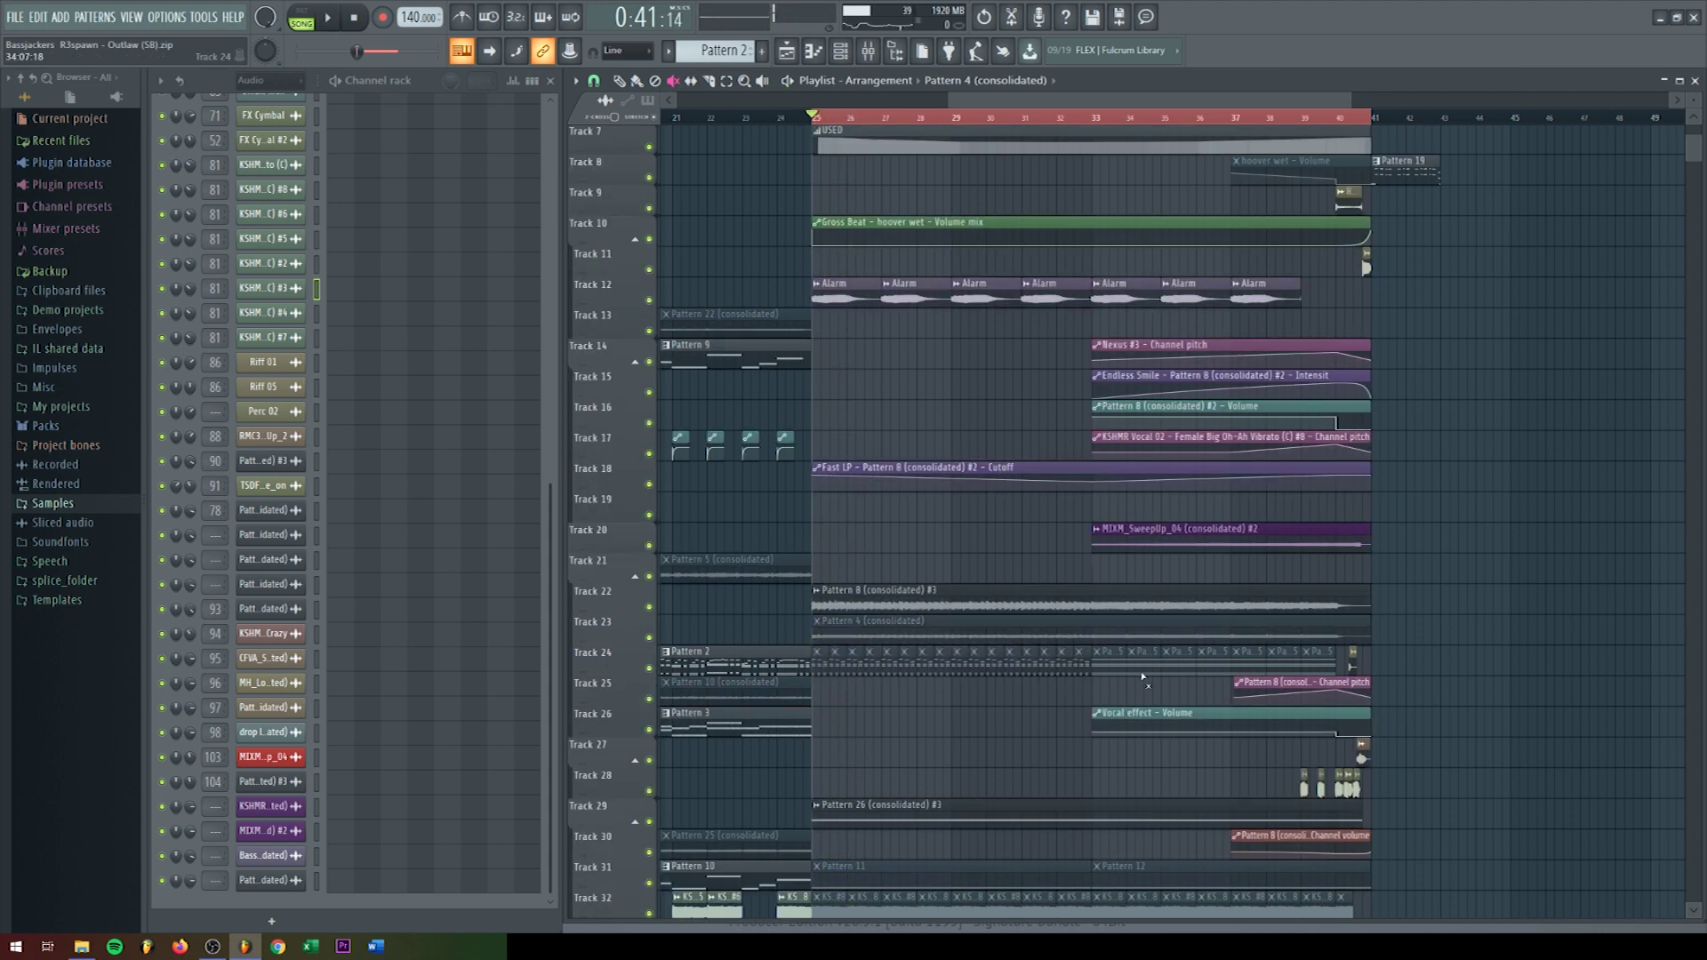
{"action": "scroll", "coordinate": [1021, 696], "scroll_direction": "down", "scroll_amount": 3}
{"action": "scroll", "coordinate": [1010, 672], "scroll_direction": "up", "scroll_amount": 3}
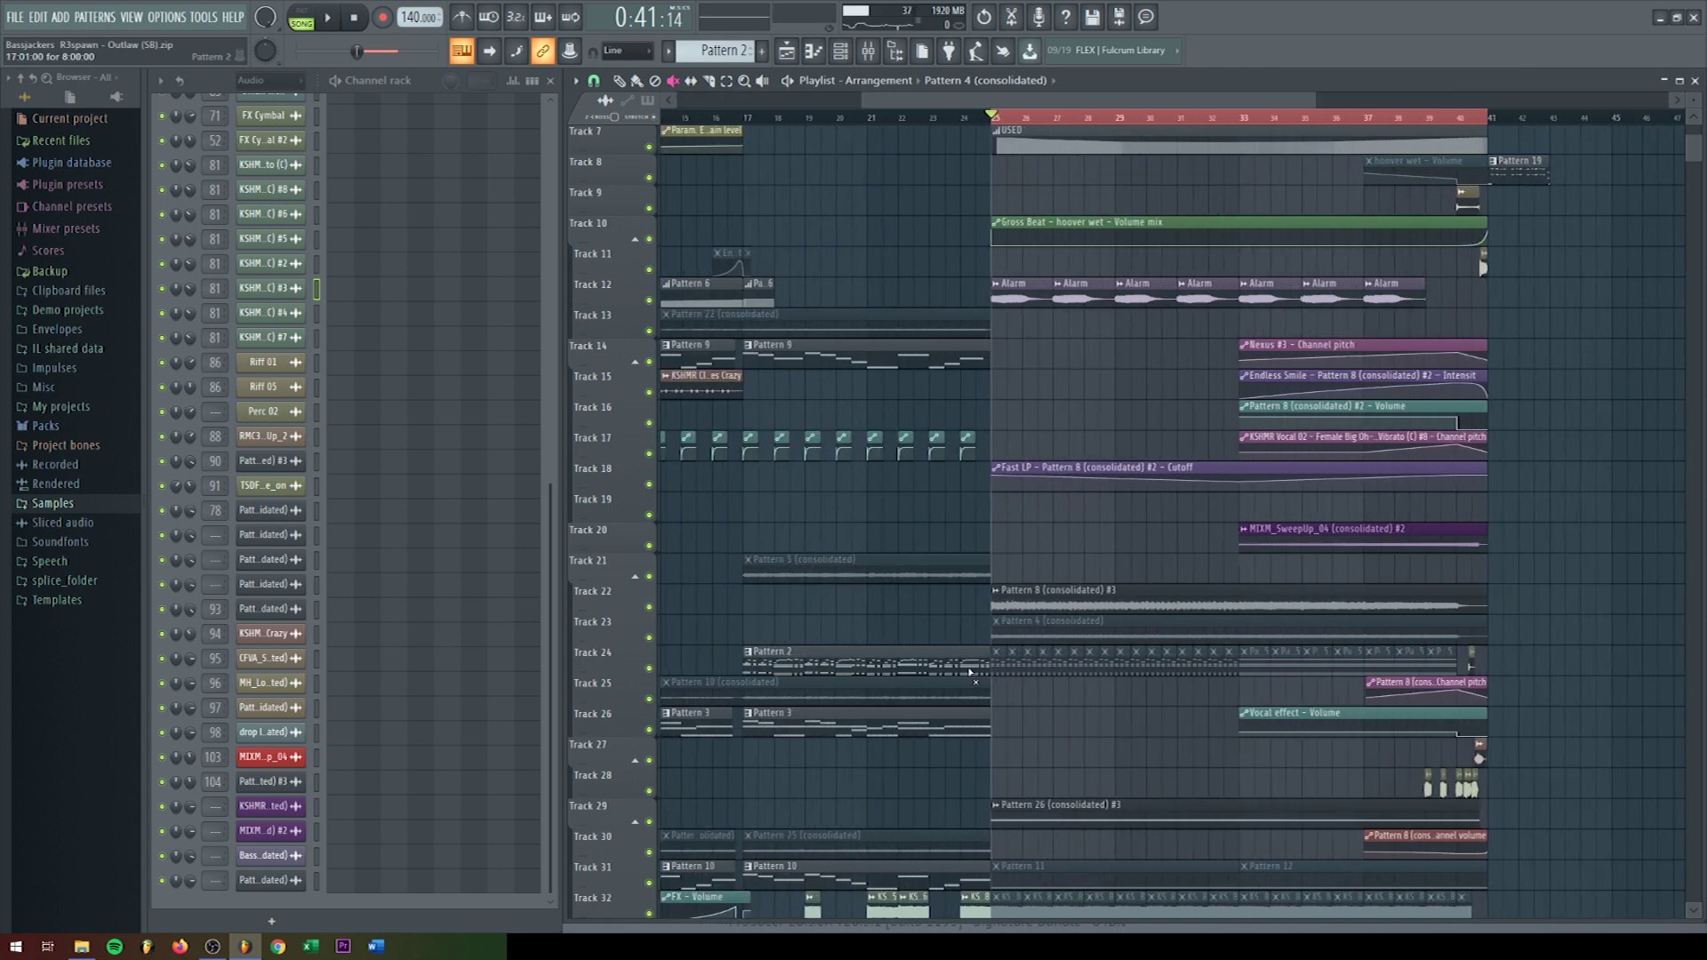
{"action": "scroll", "coordinate": [1012, 667], "scroll_direction": "down", "scroll_amount": 1}
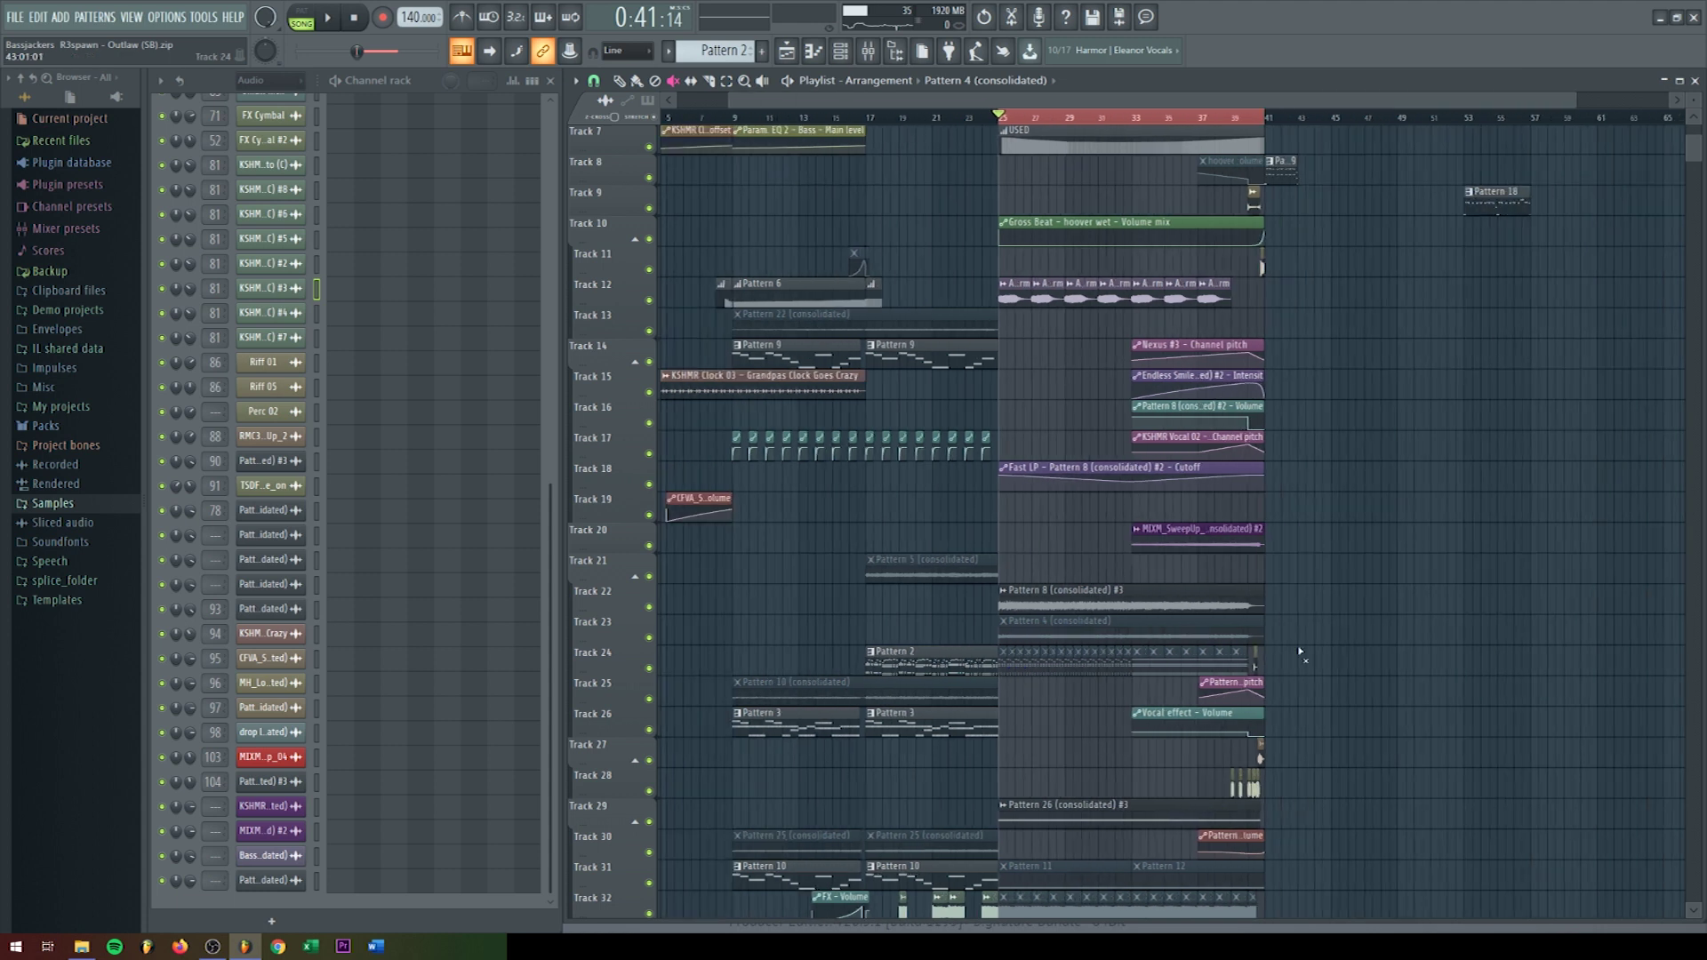
{"action": "scroll", "coordinate": [916, 578], "scroll_direction": "up", "scroll_amount": 3}
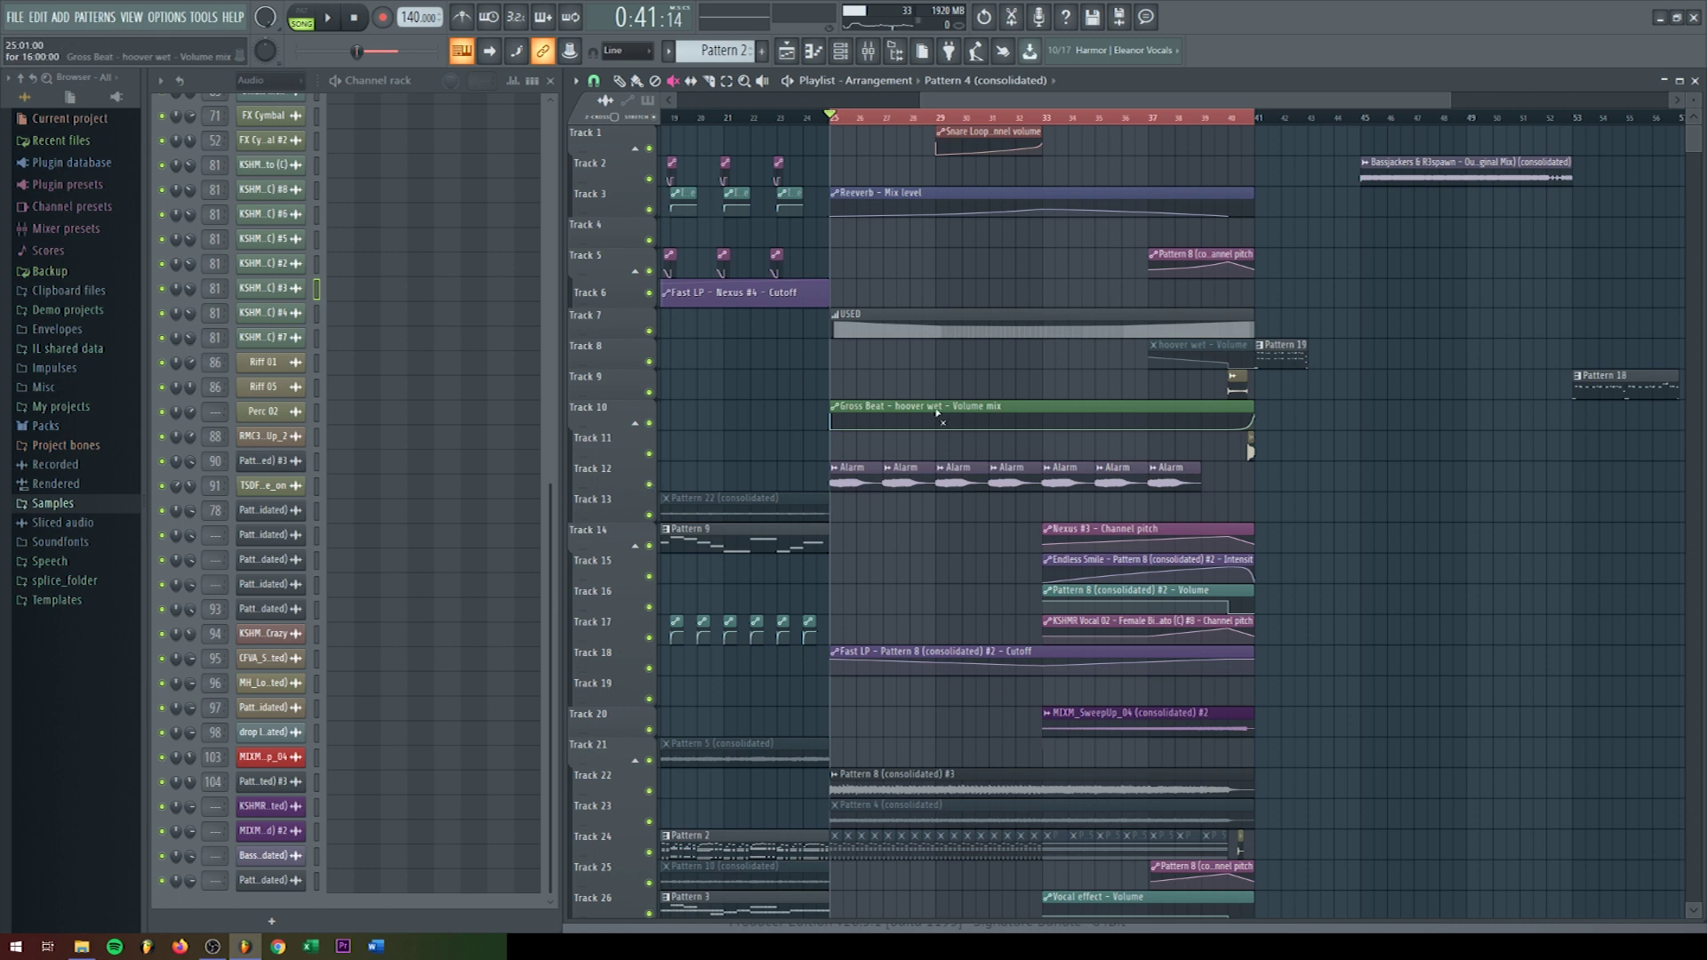
{"action": "scroll", "coordinate": [989, 406], "scroll_direction": "down", "scroll_amount": 9}
{"action": "scroll", "coordinate": [989, 407], "scroll_direction": "up", "scroll_amount": 9}
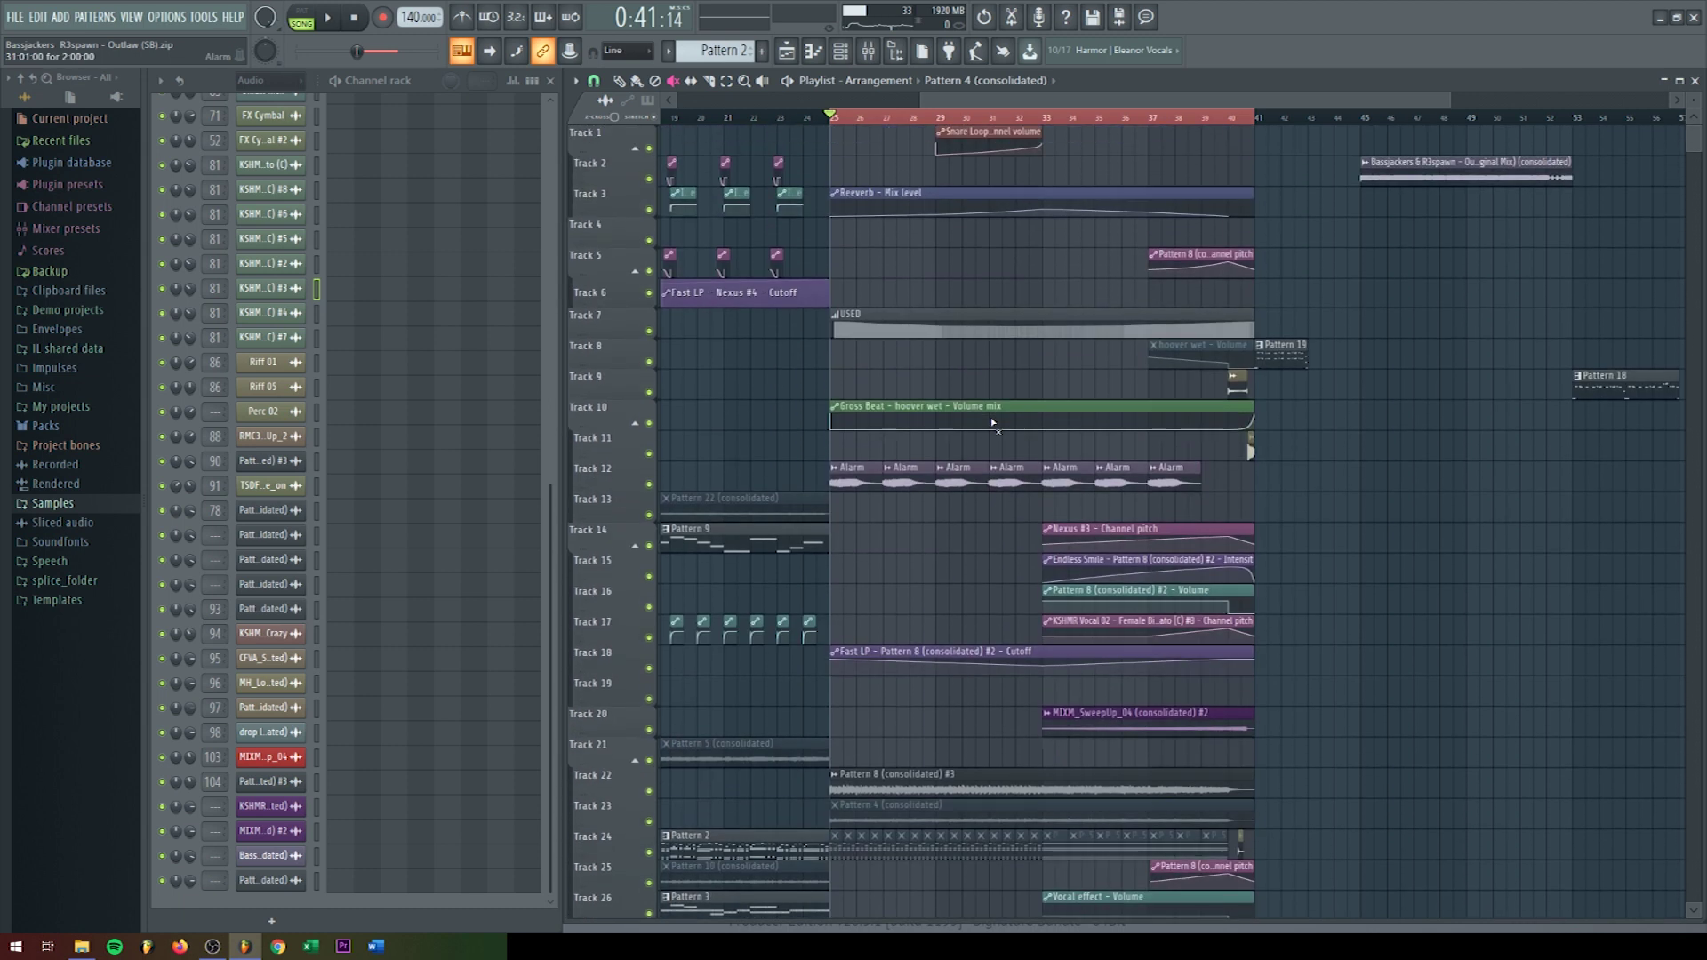
{"action": "scroll", "coordinate": [993, 424], "scroll_direction": "down", "scroll_amount": 17}
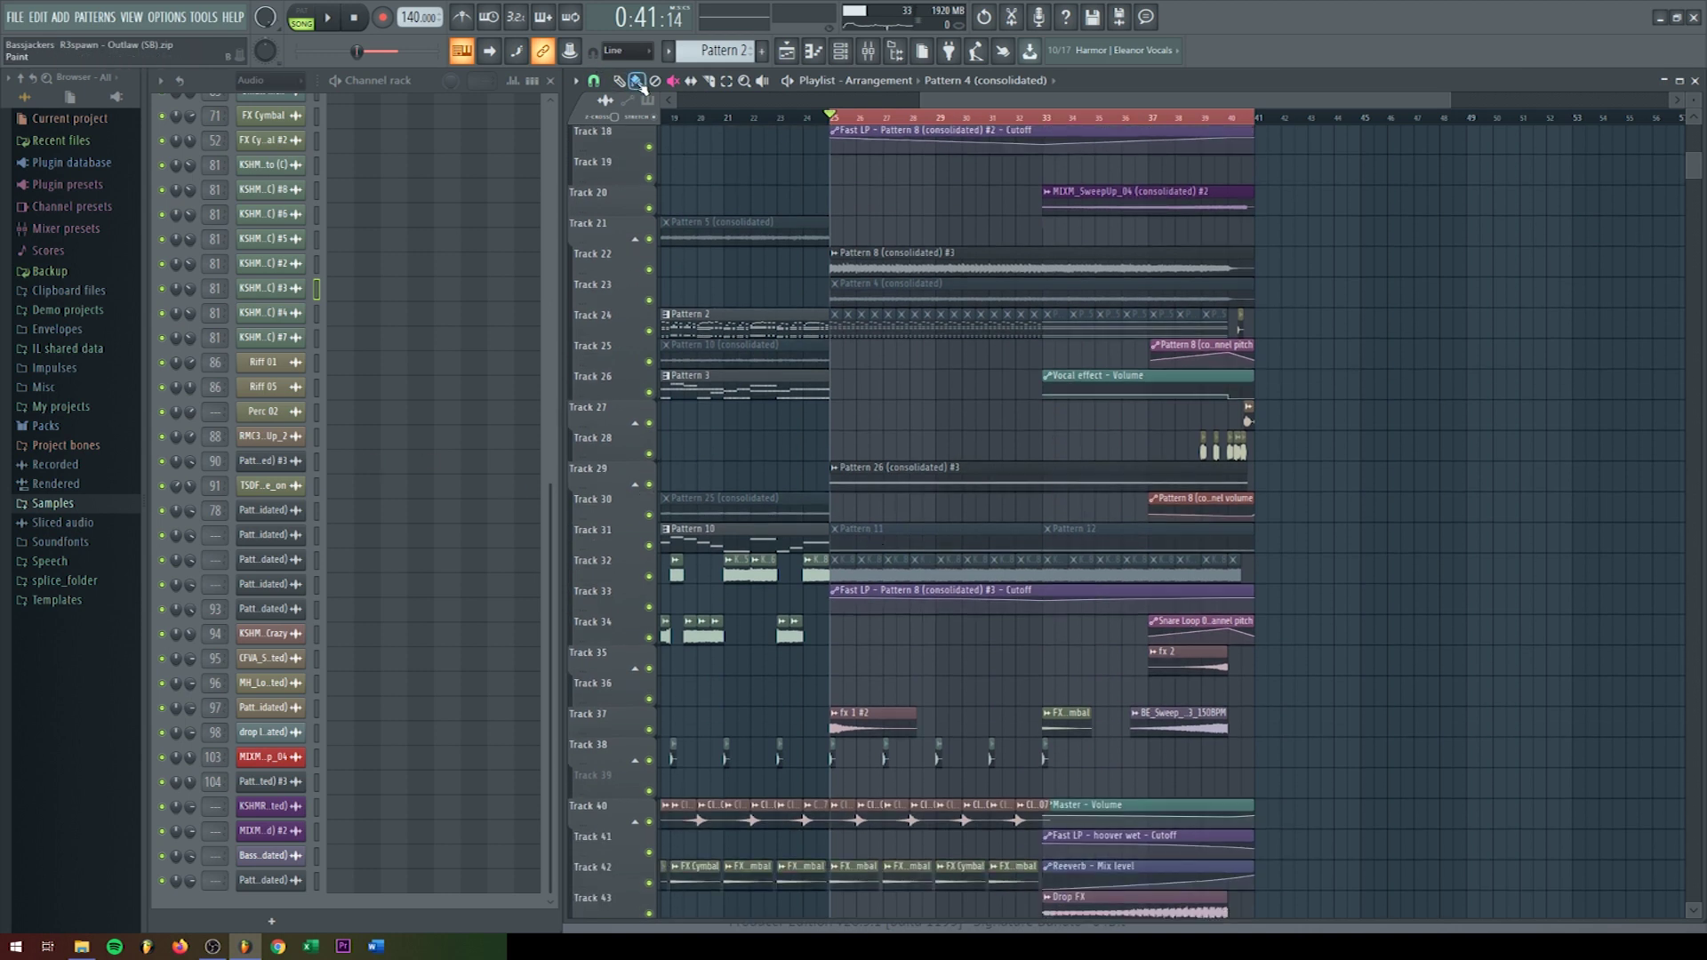
Step: Solo Track 29 and listen to it alone from bar 33, then stop playback
{"action": "left_click", "coordinate": [649, 485], "text": "ctrl"}
{"action": "key", "text": "space"}
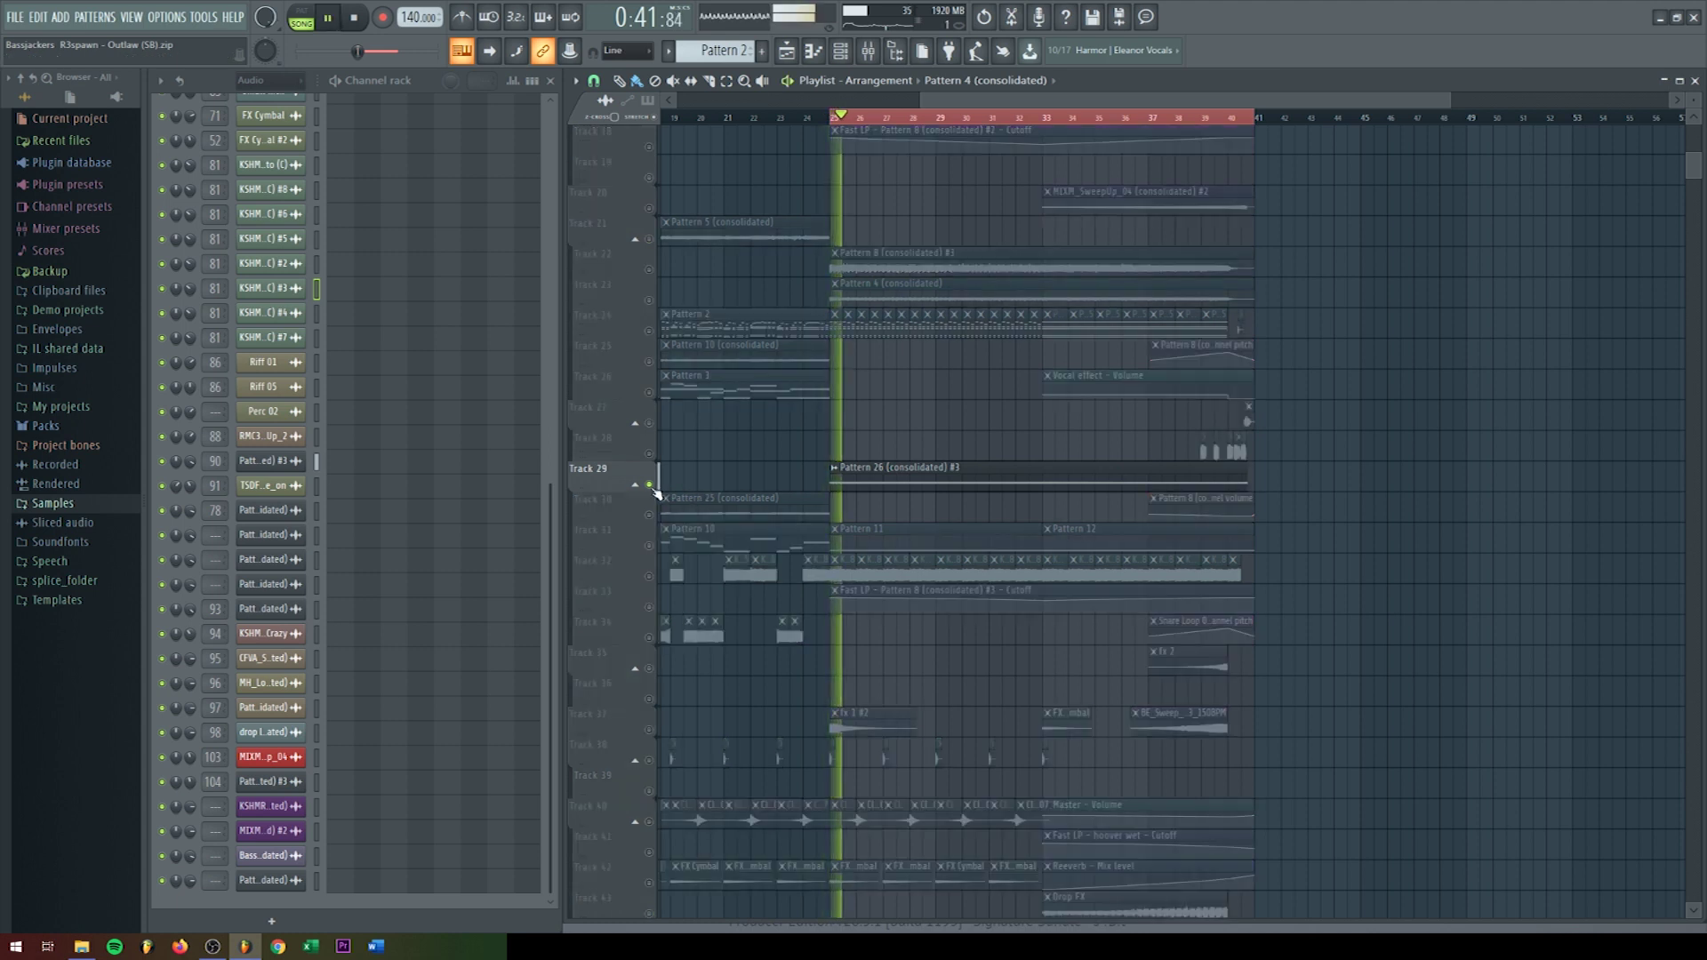
{"action": "left_click", "coordinate": [1044, 117]}
{"action": "scroll", "coordinate": [1057, 105], "scroll_direction": "right", "scroll_amount": 1}
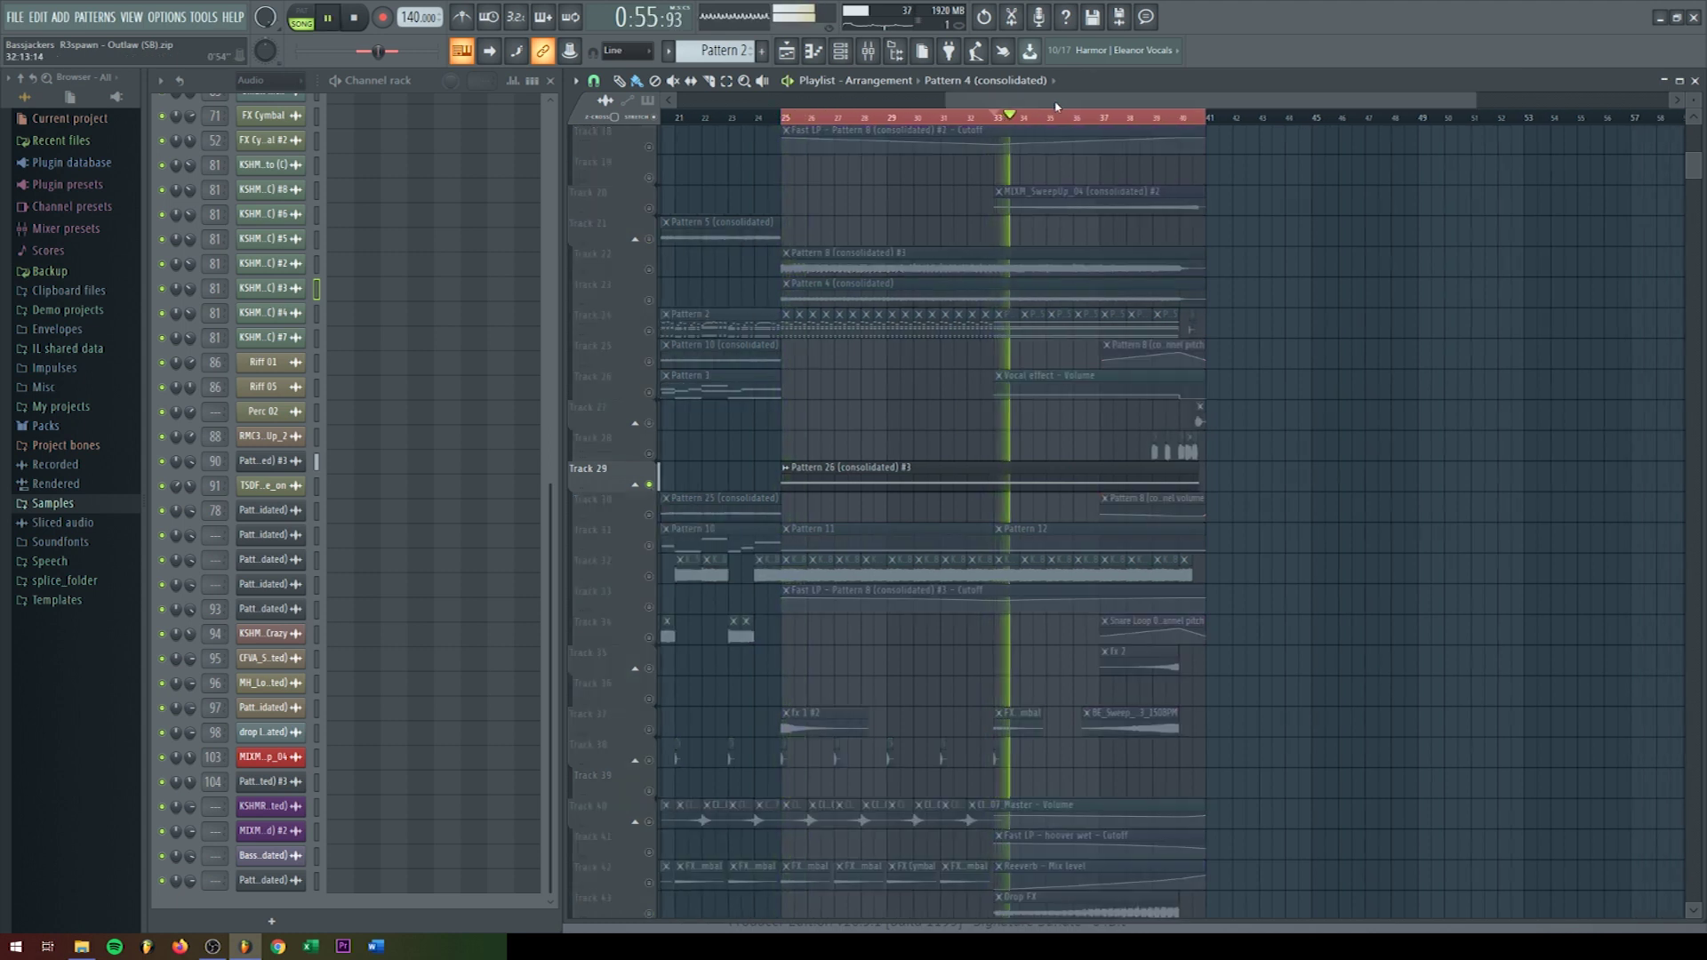
{"action": "key", "text": "space"}
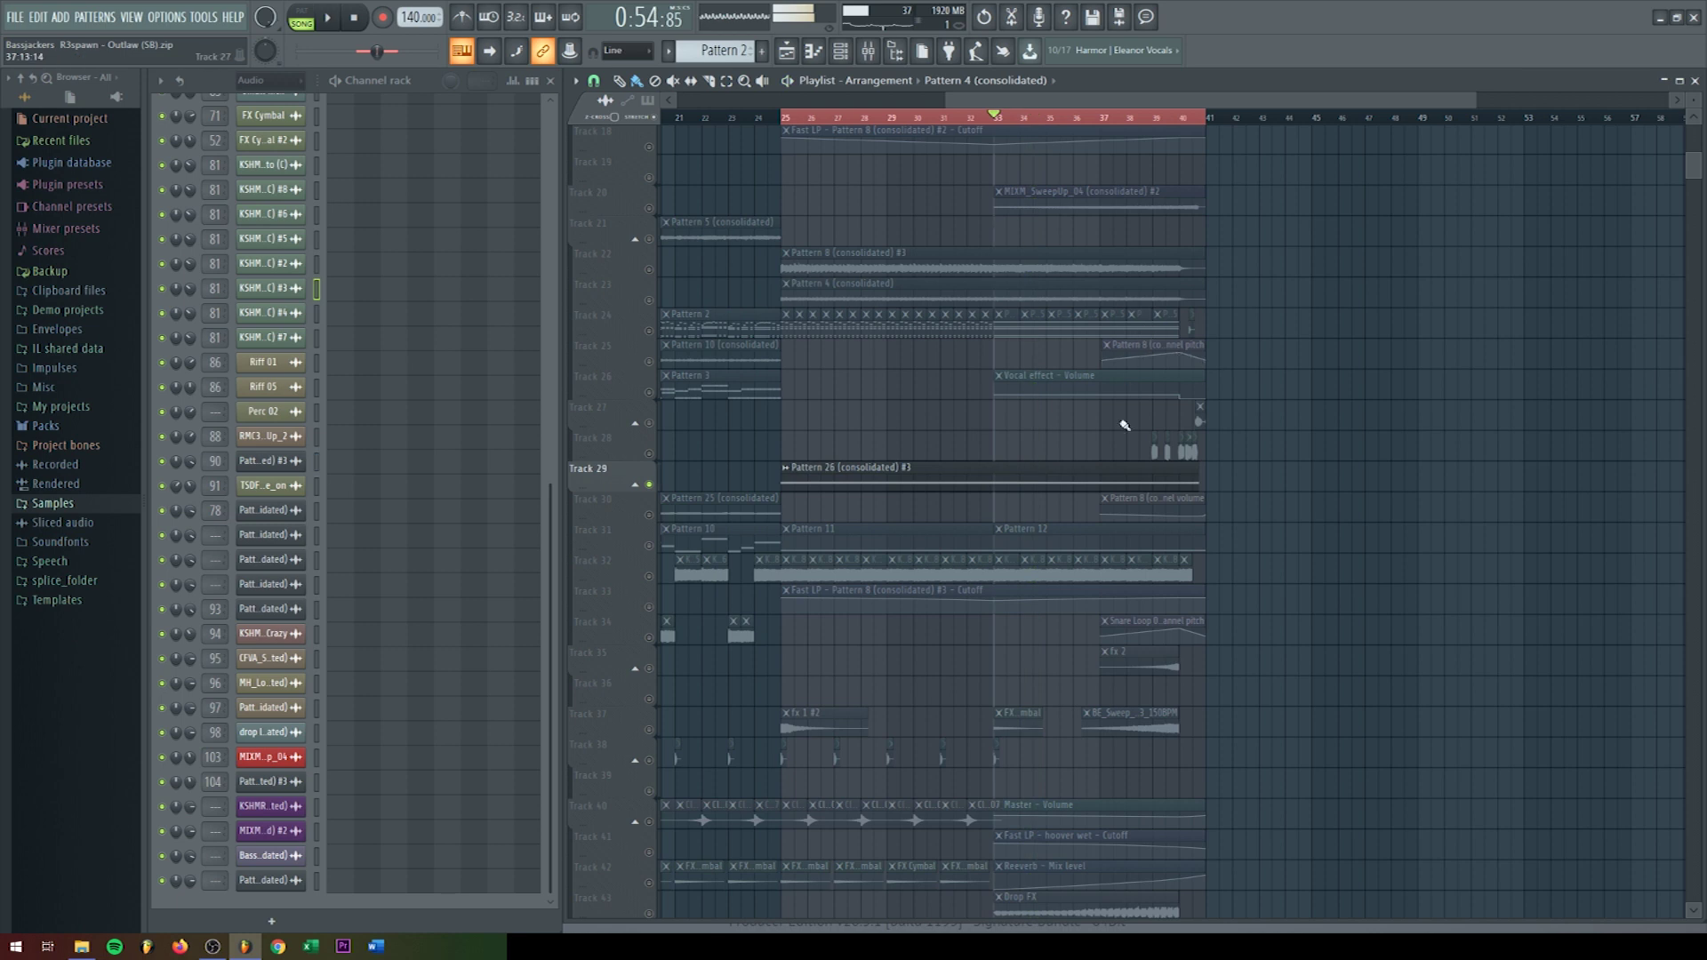
Step: Unsolo Track 29 and set the song position back to bar 25
{"action": "left_click", "coordinate": [650, 486], "text": "ctrl"}
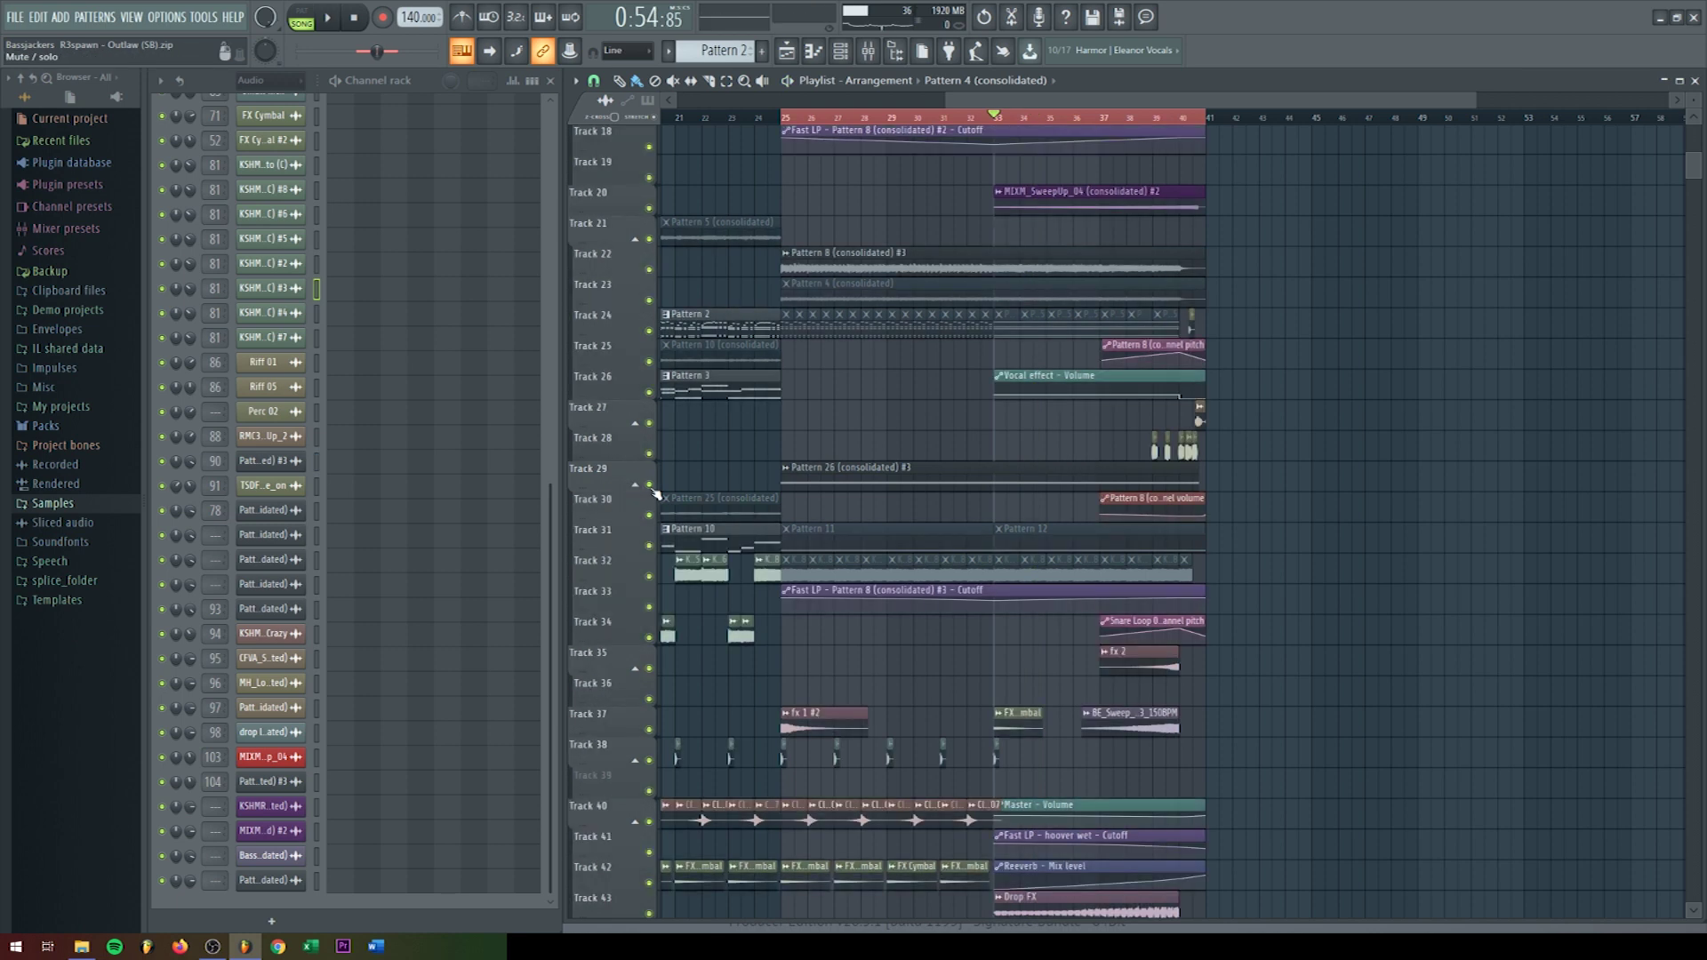
{"action": "scroll", "coordinate": [996, 489], "scroll_direction": "down", "scroll_amount": 6}
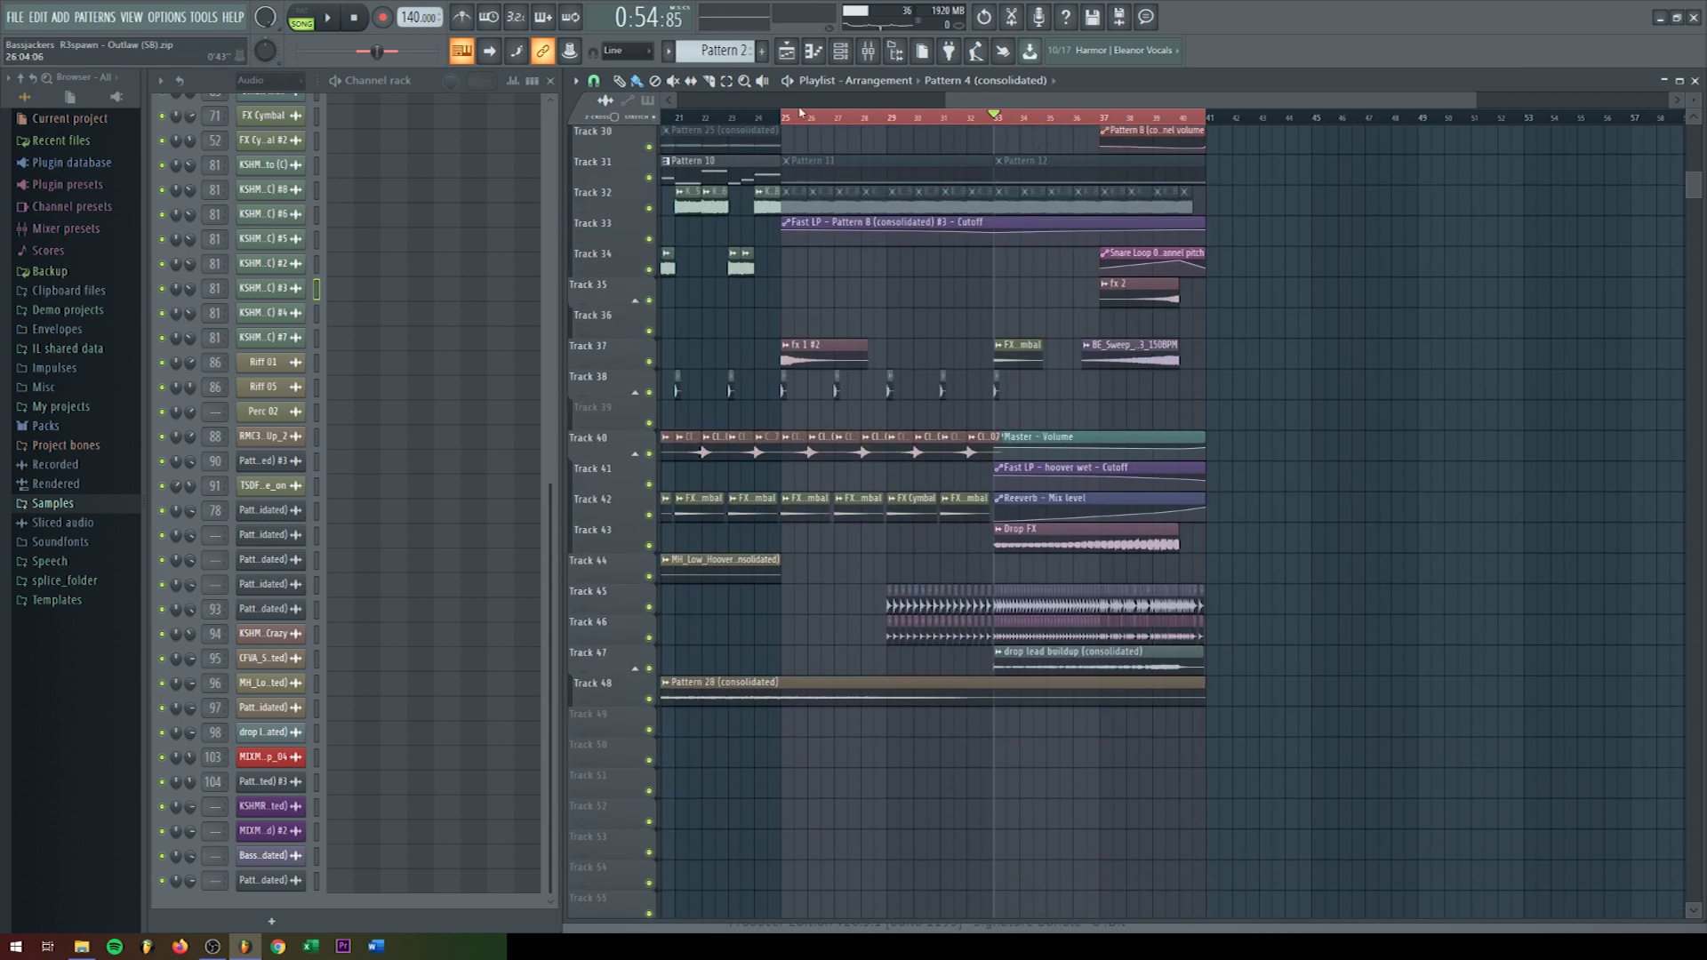
{"action": "left_click", "coordinate": [784, 114]}
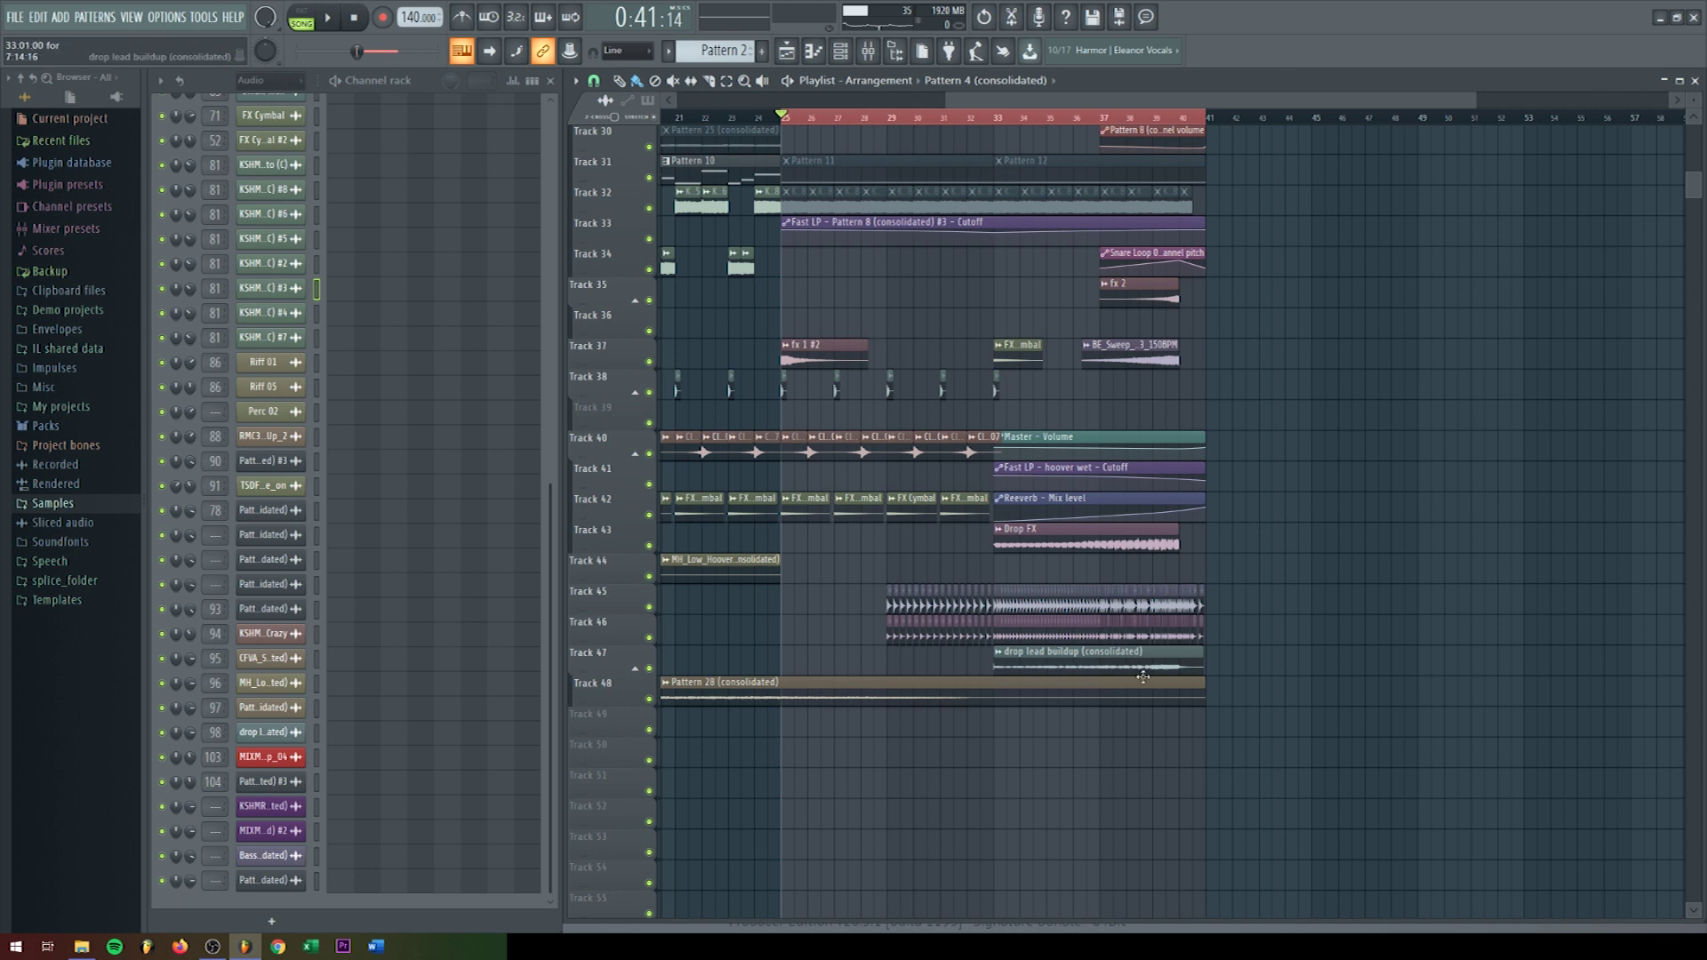
{"action": "scroll", "coordinate": [999, 367], "scroll_direction": "up", "scroll_amount": 3}
{"action": "scroll", "coordinate": [848, 633], "scroll_direction": "up", "scroll_amount": 4}
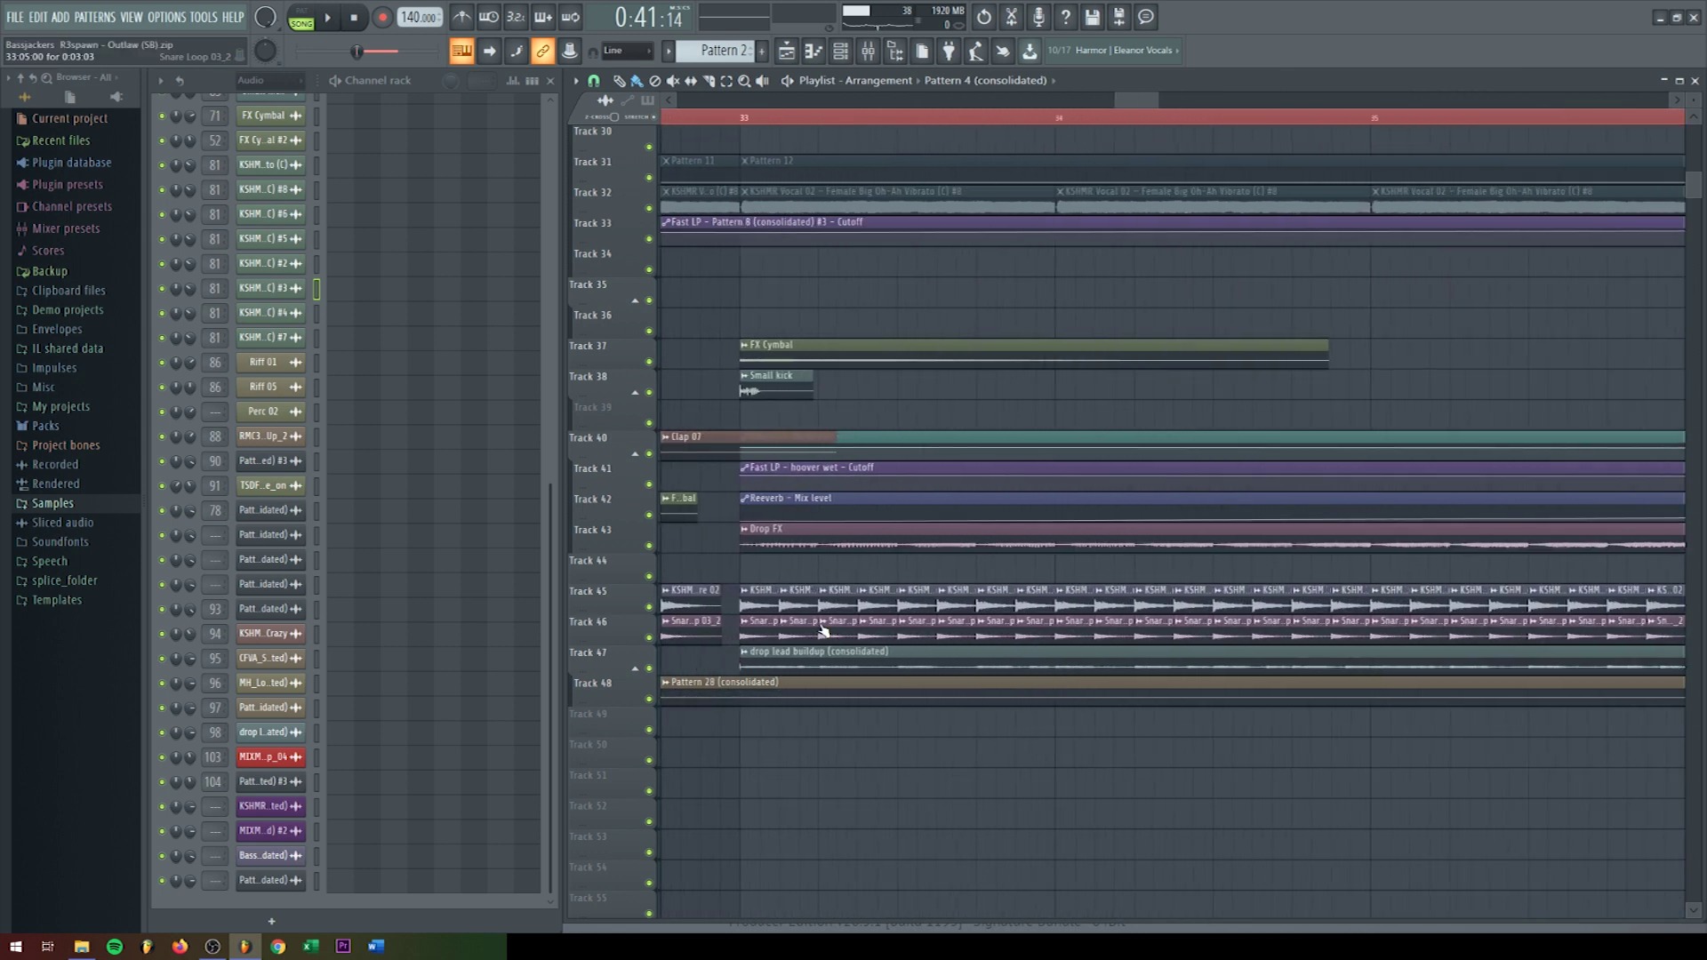
{"action": "scroll", "coordinate": [769, 624], "scroll_direction": "down", "scroll_amount": 2}
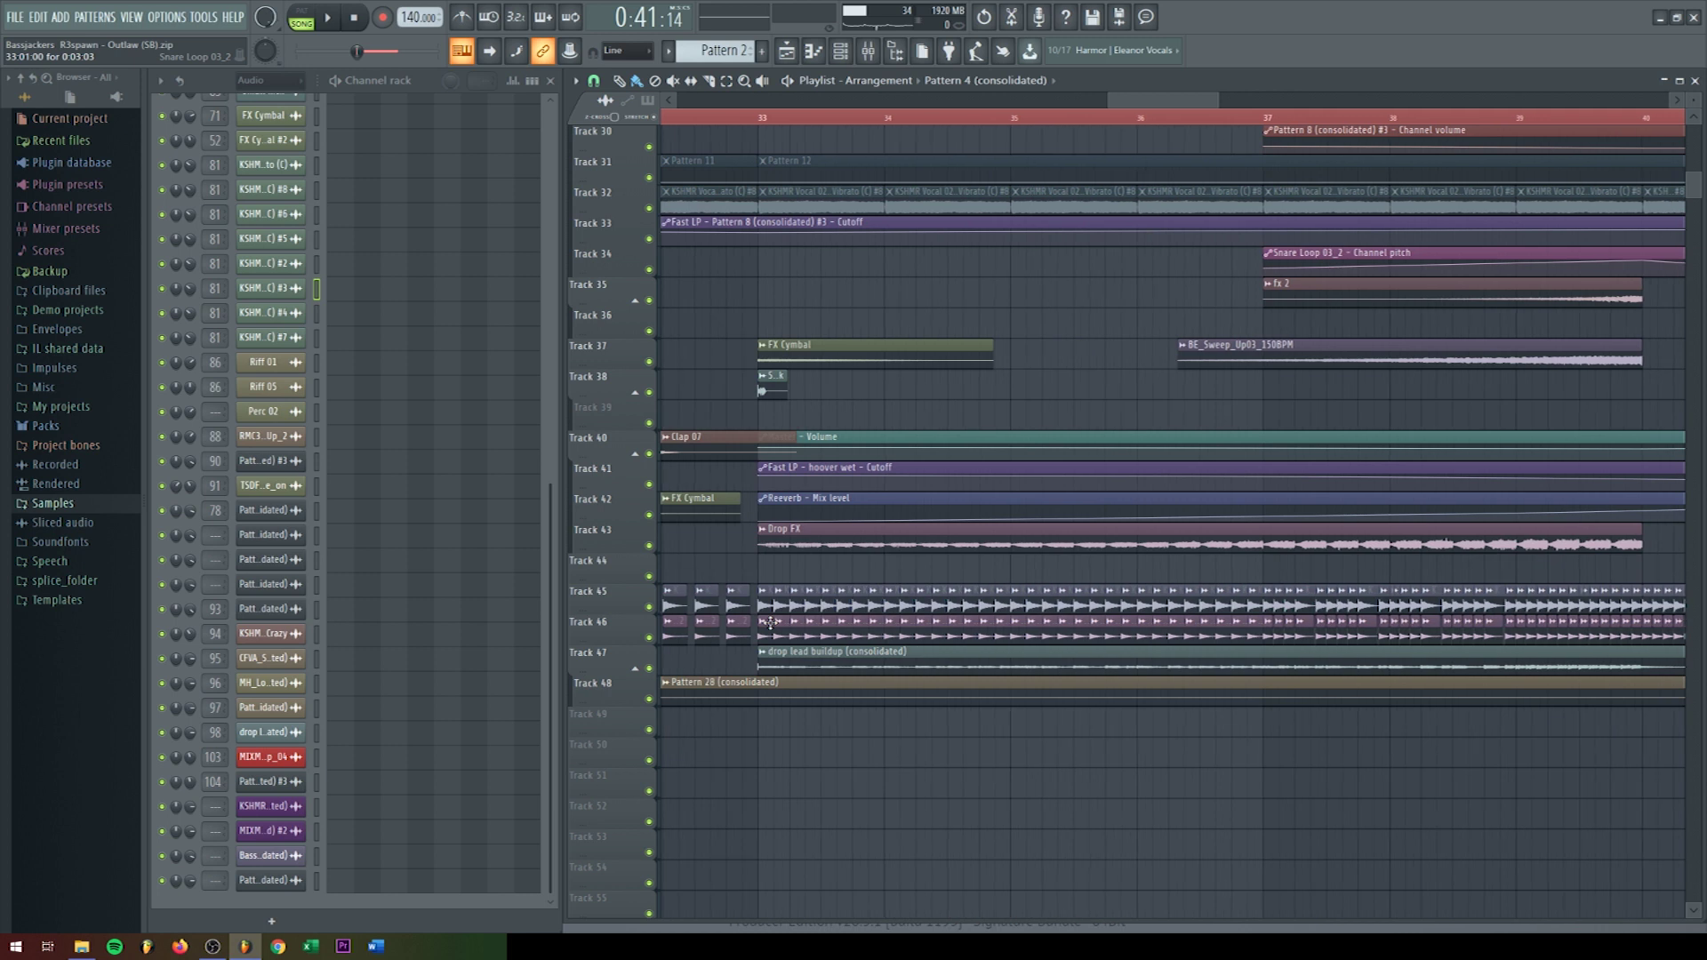
{"action": "scroll", "coordinate": [804, 605], "scroll_direction": "down", "scroll_amount": 5}
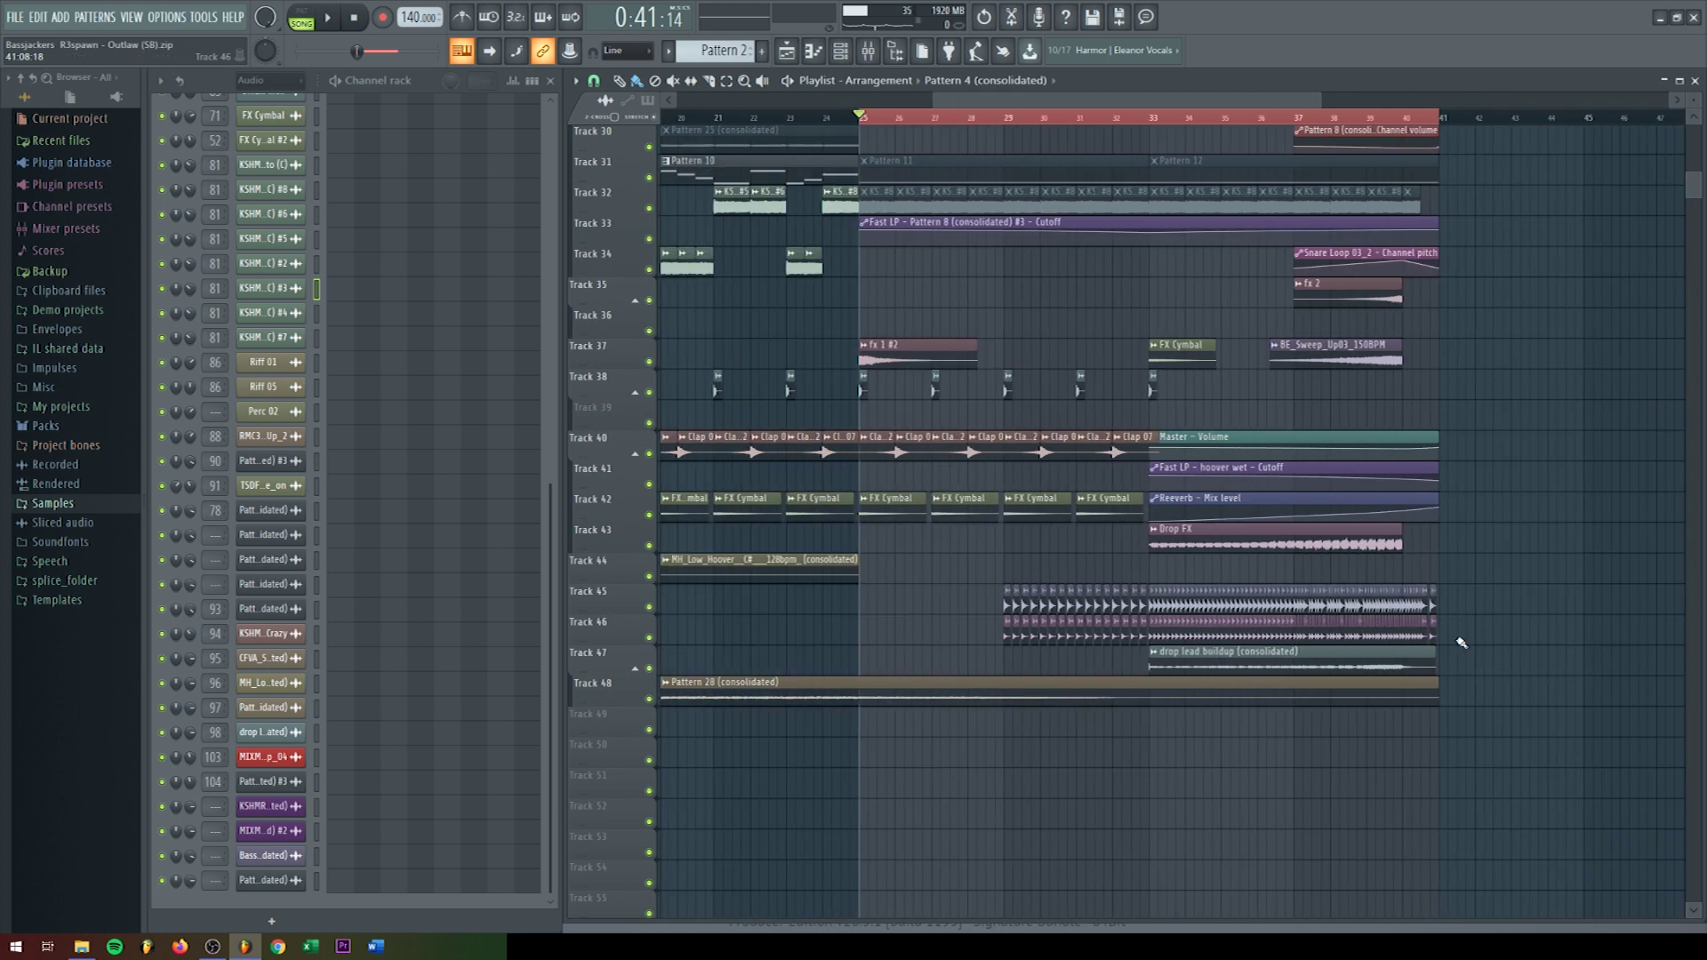
{"action": "scroll", "coordinate": [805, 606], "scroll_direction": "down", "scroll_amount": 3}
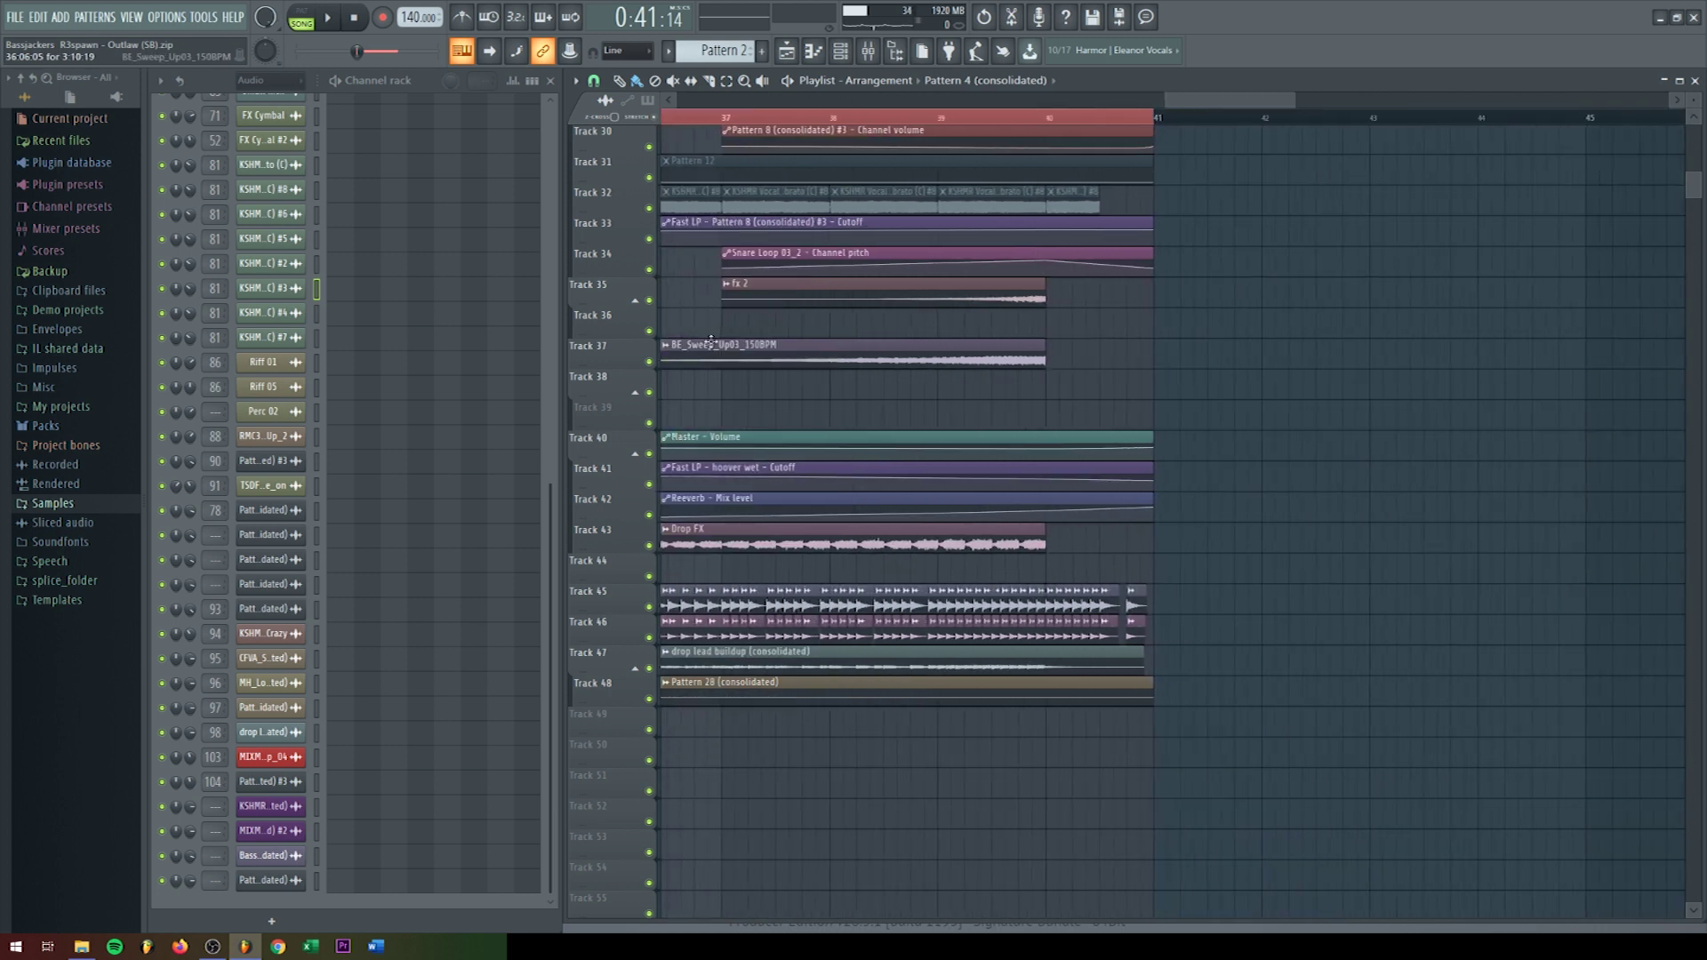
{"action": "left_click", "coordinate": [722, 117]}
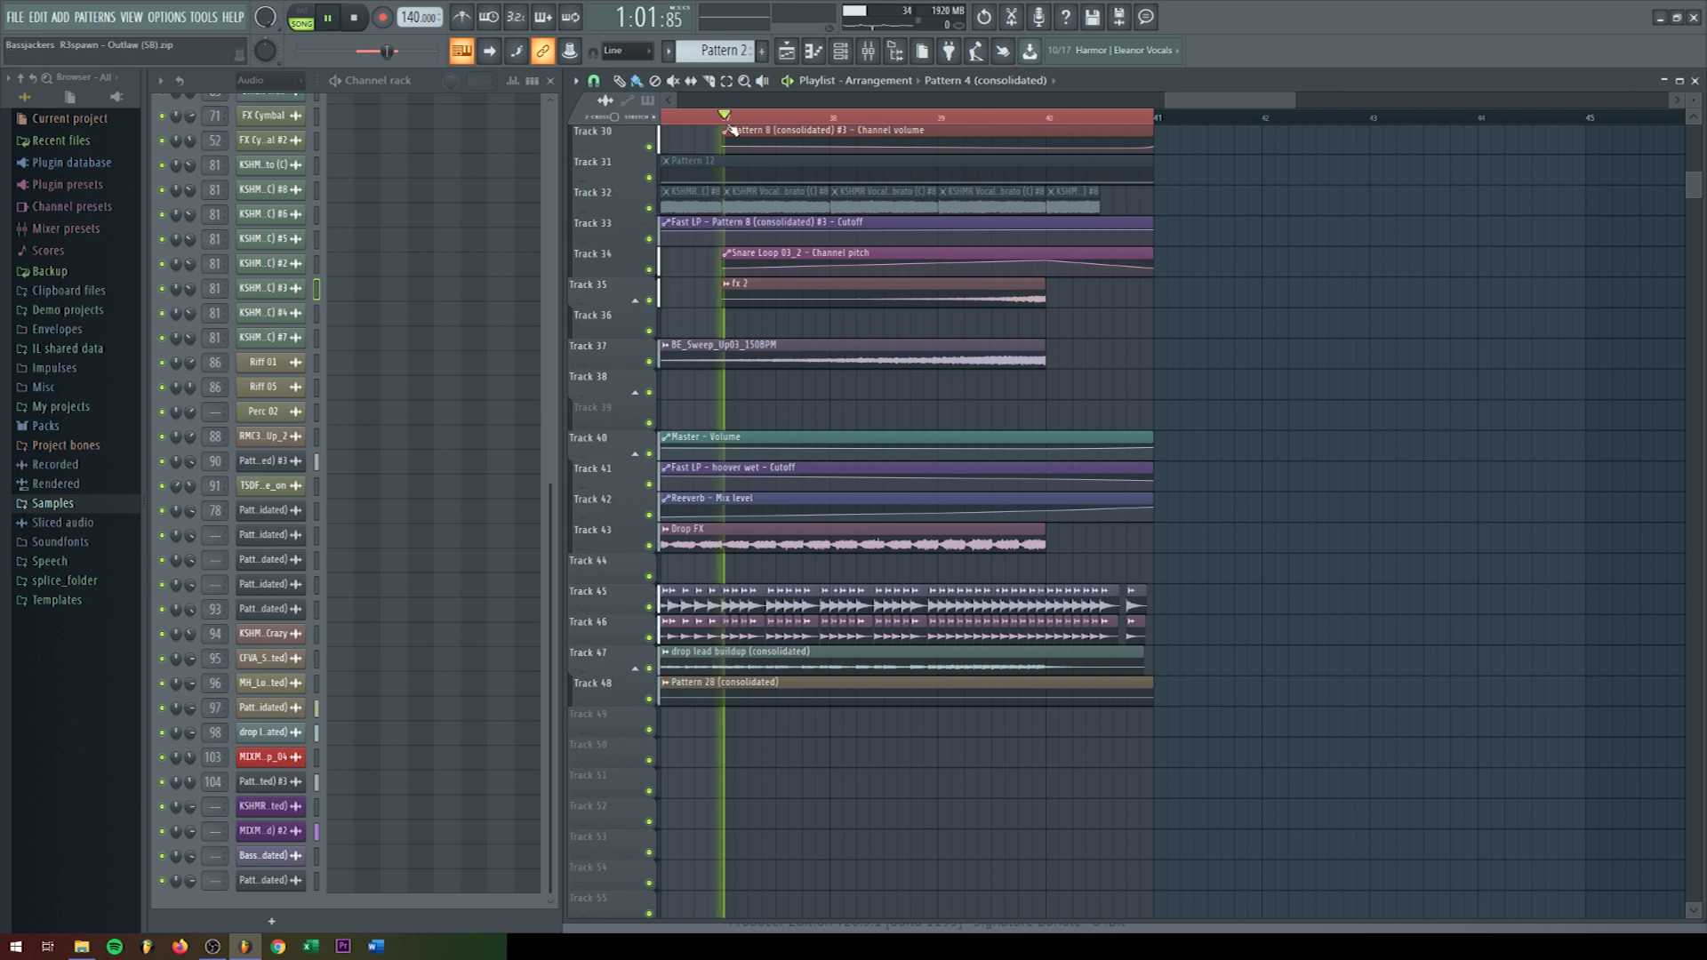
{"action": "scroll", "coordinate": [861, 384], "scroll_direction": "down", "scroll_amount": 5, "text": "ctrl"}
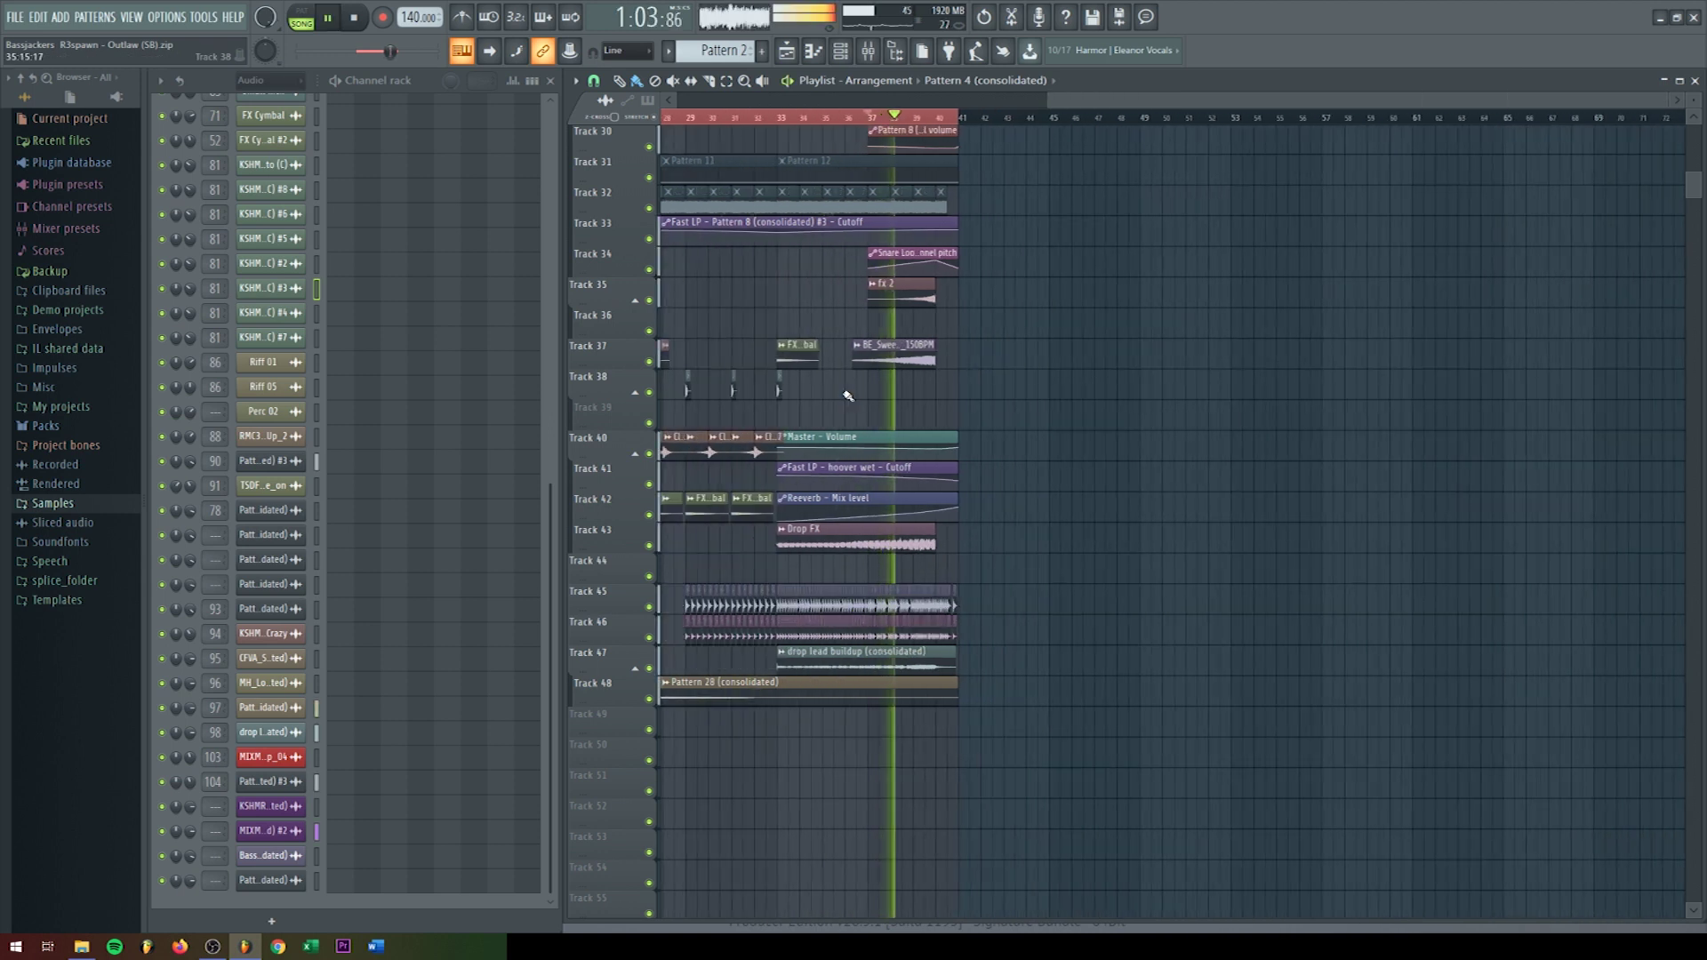
{"action": "scroll", "coordinate": [836, 267], "scroll_direction": "up", "scroll_amount": 2}
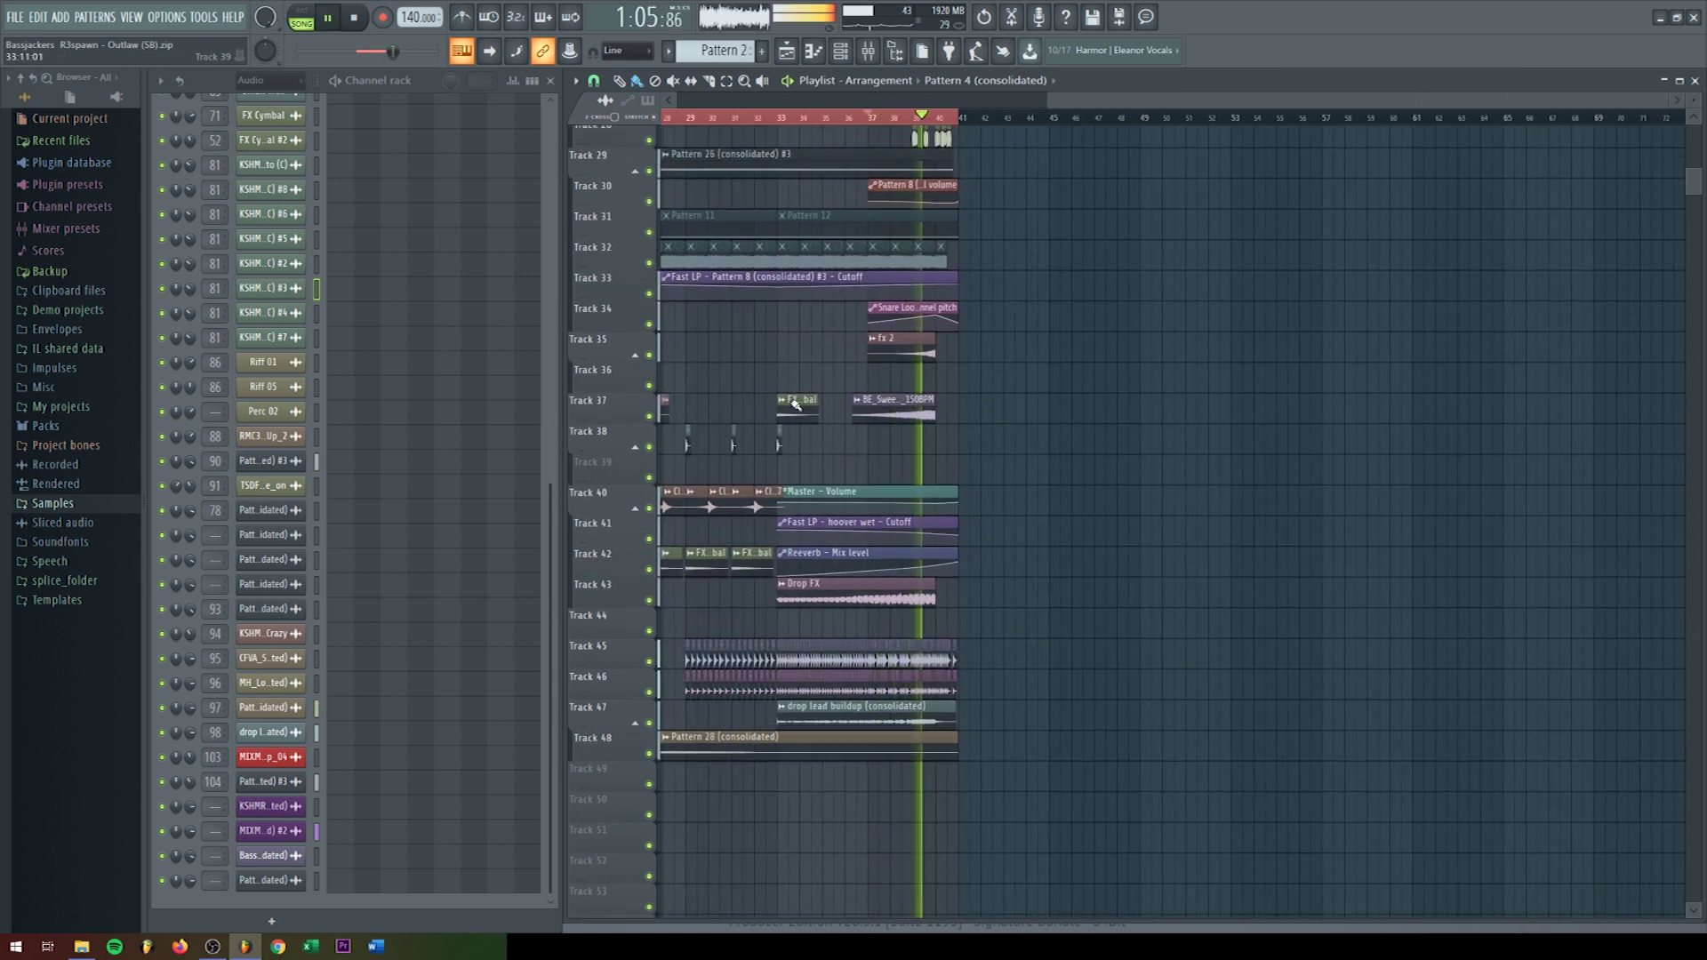
{"action": "scroll", "coordinate": [953, 324], "scroll_direction": "up", "scroll_amount": 3, "text": "ctrl"}
{"action": "scroll", "coordinate": [952, 324], "scroll_direction": "up", "scroll_amount": 6}
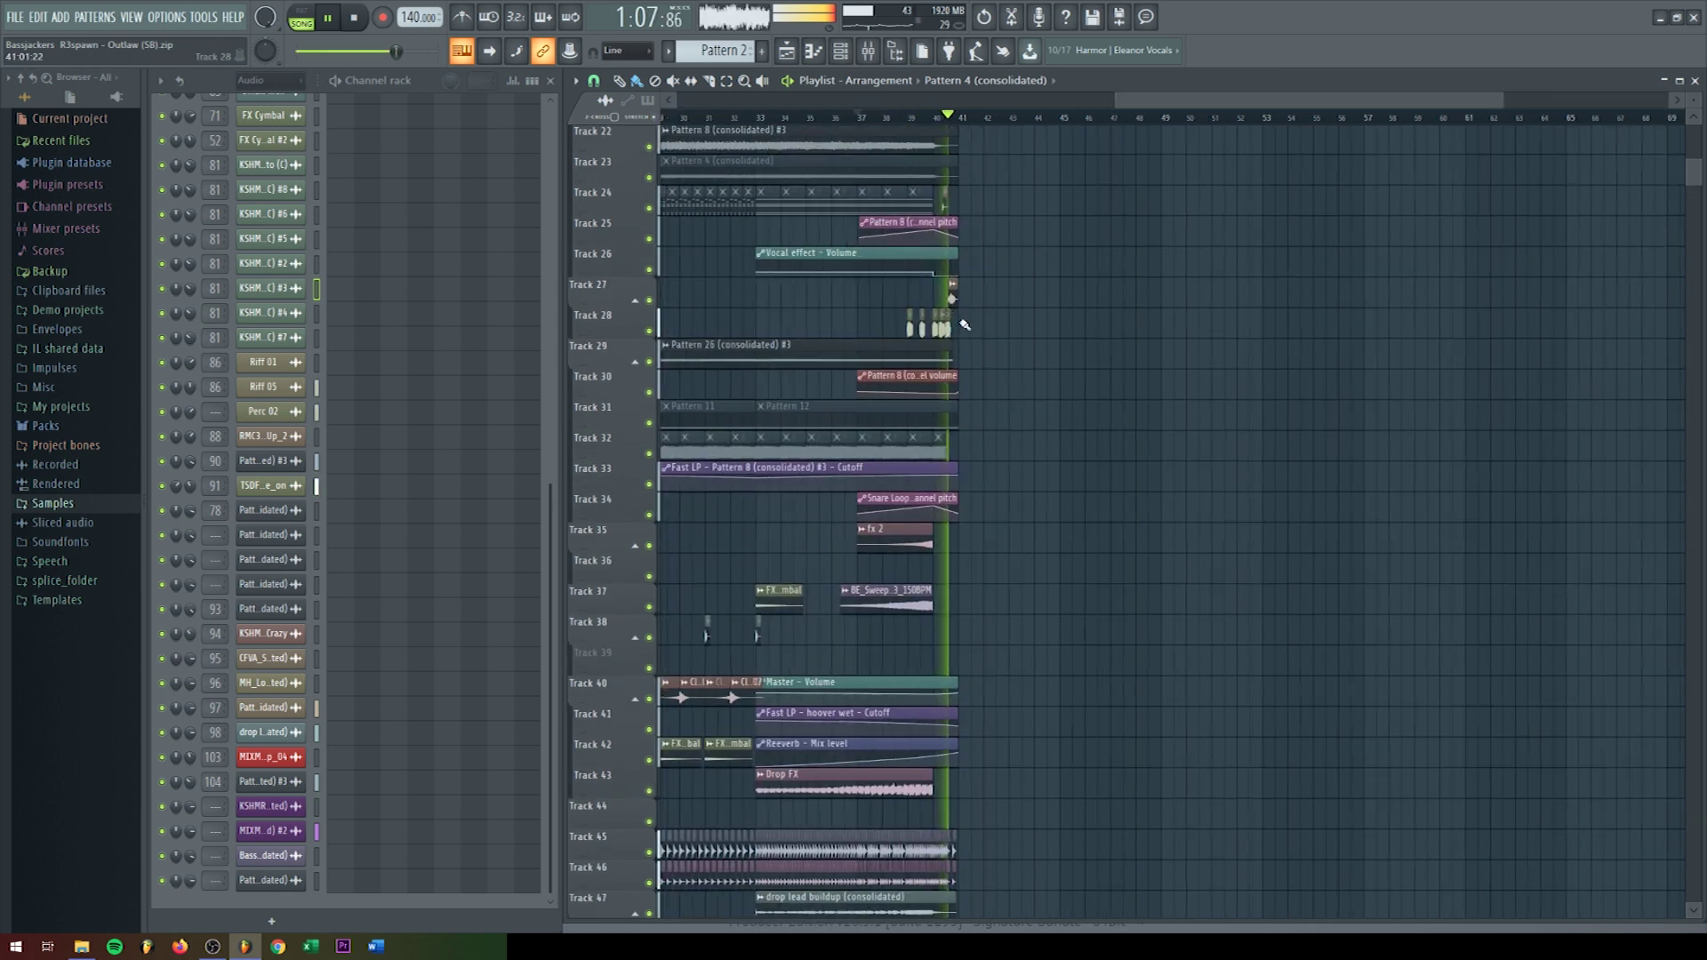
{"action": "scroll", "coordinate": [956, 356], "scroll_direction": "up", "scroll_amount": 6}
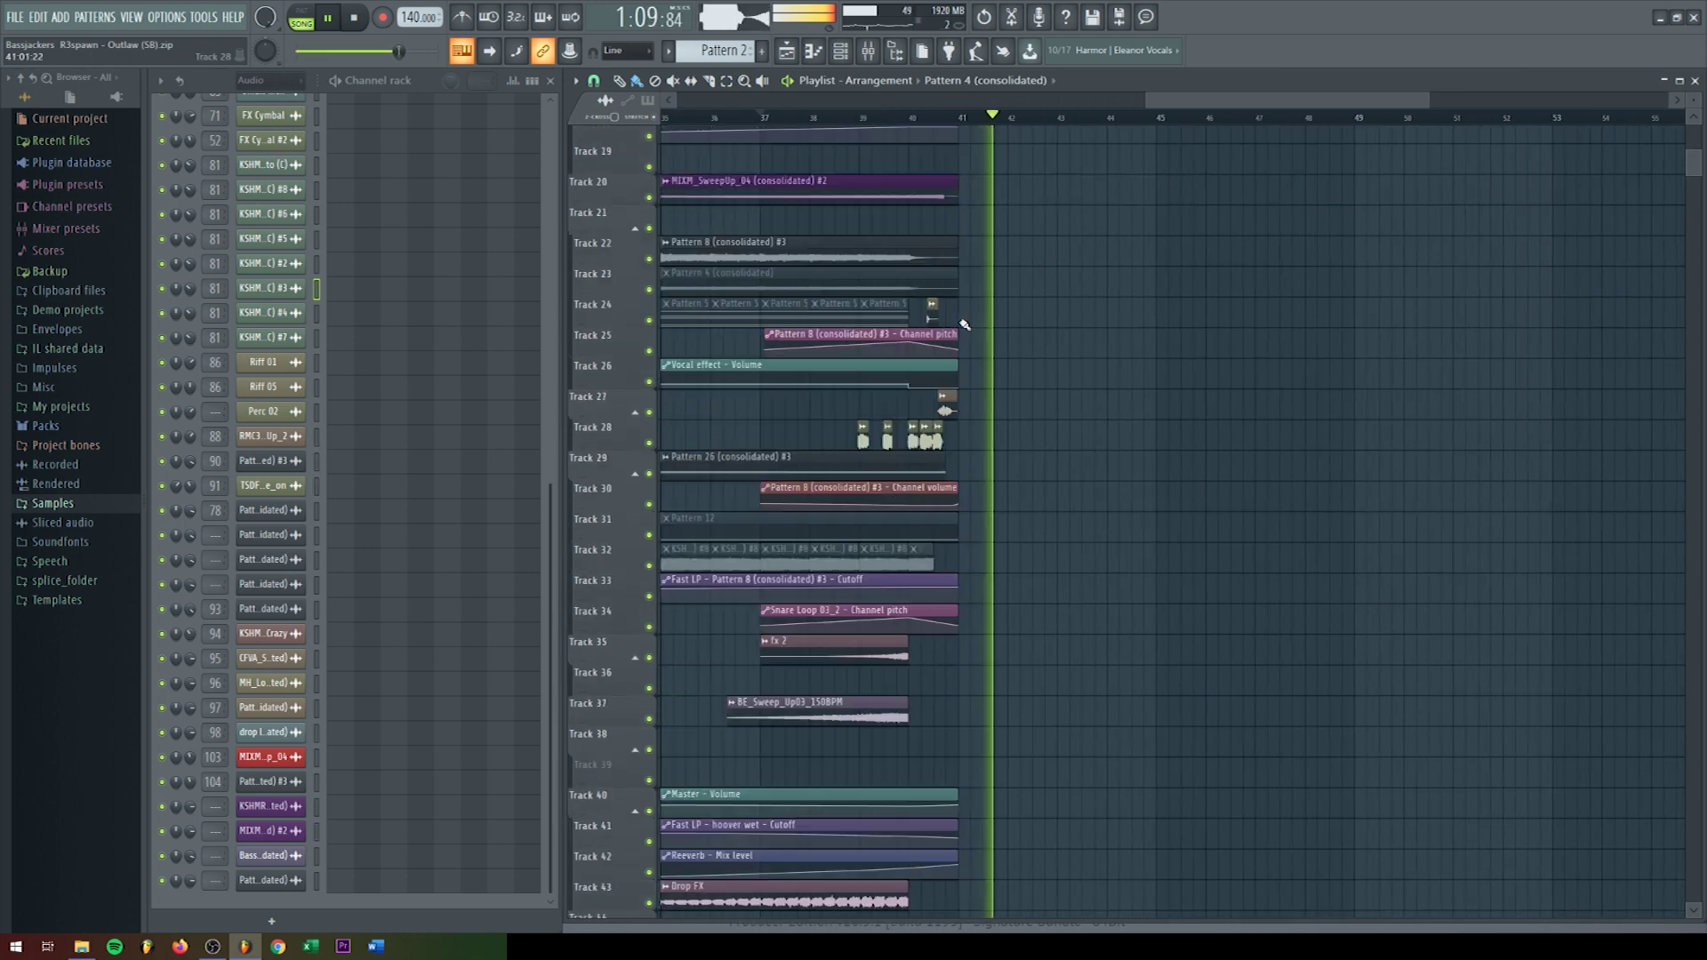
{"action": "key", "text": "space"}
{"action": "scroll", "coordinate": [949, 385], "scroll_direction": "up", "scroll_amount": 5}
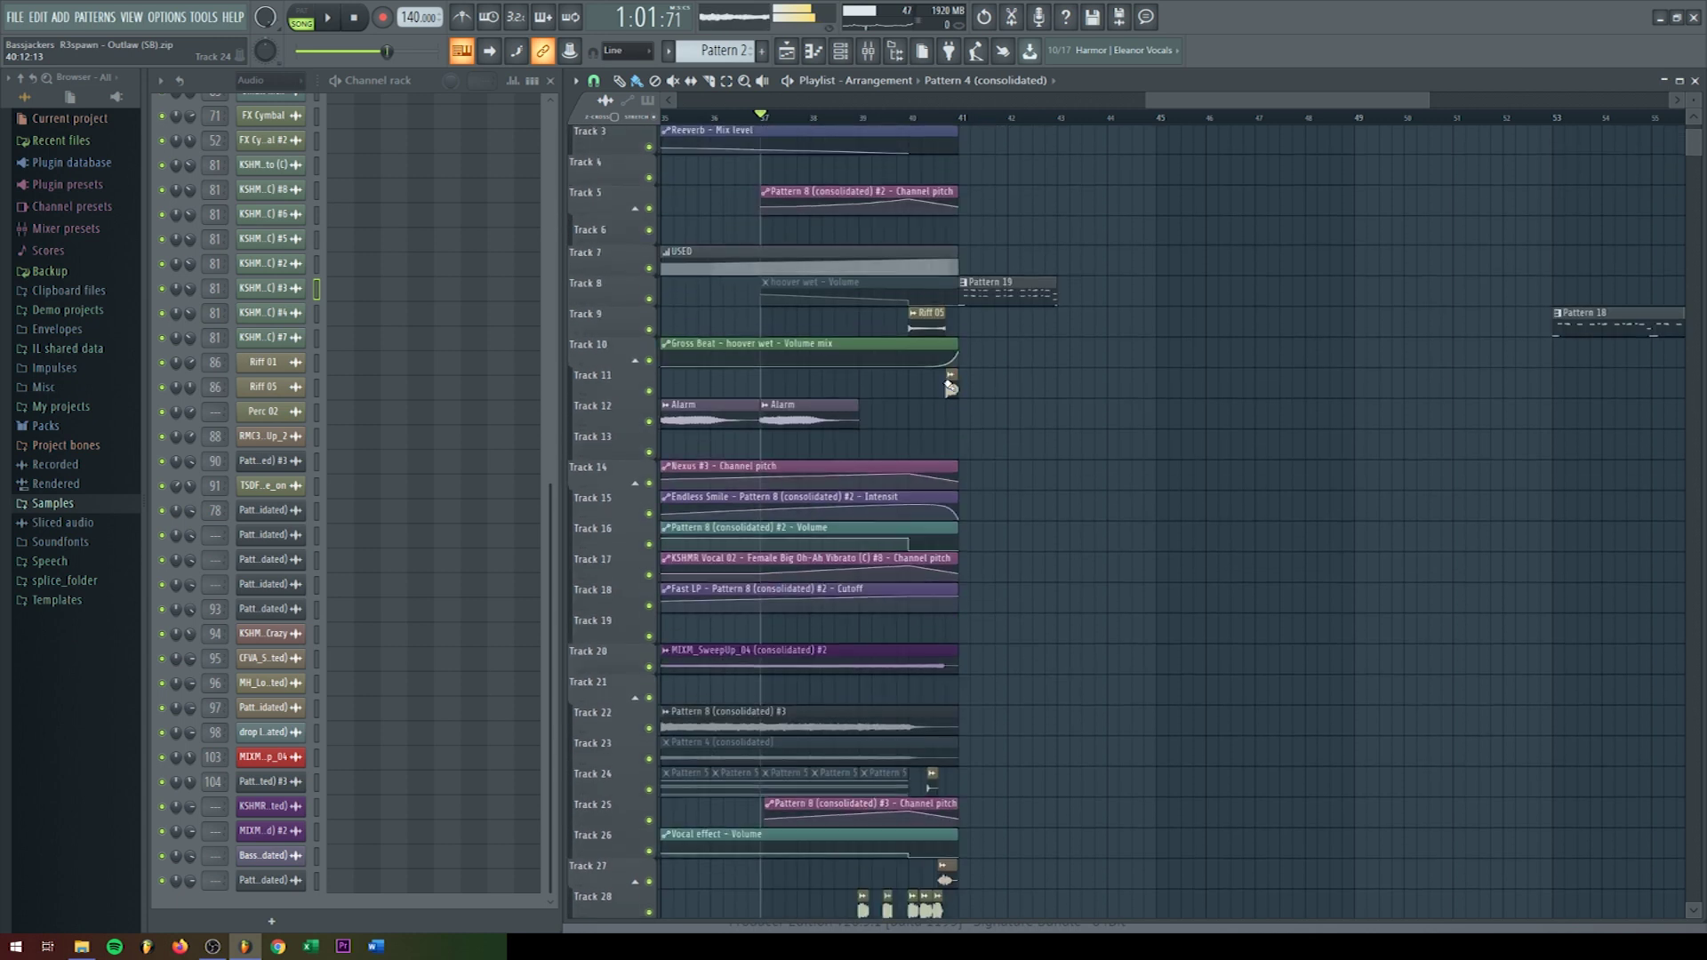
Step: Push the Pattern 19 clip to about bar 50 and start the Outlaw reference audio at bar 41
{"action": "left_click", "coordinate": [353, 17]}
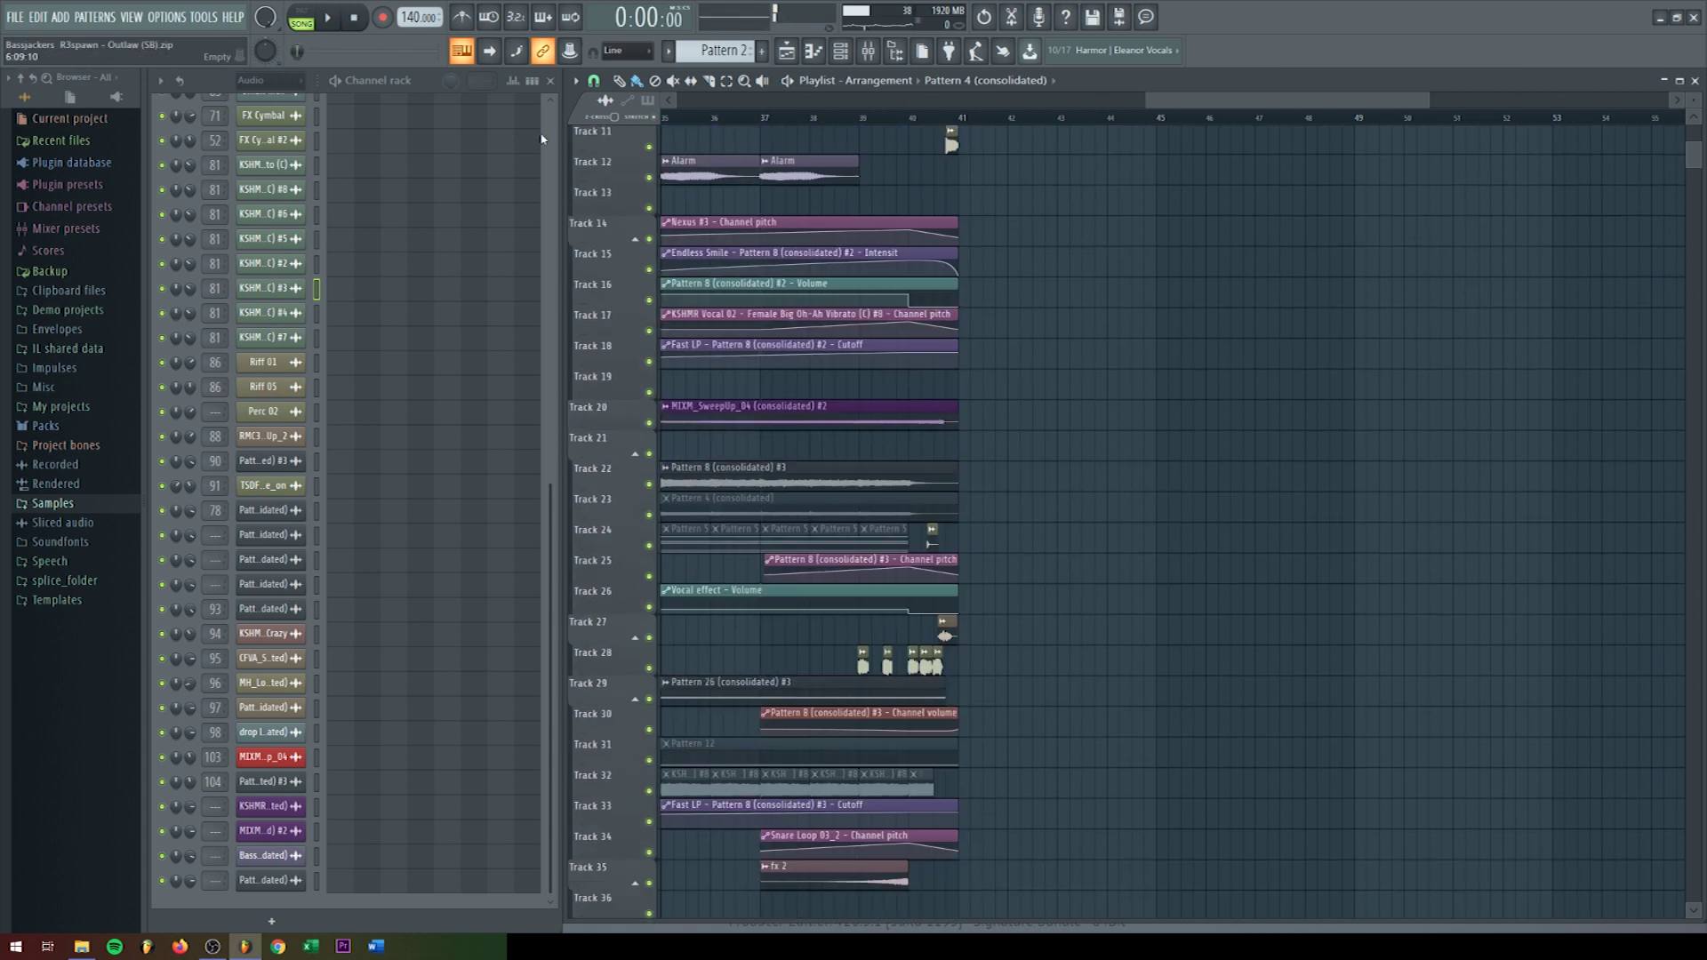
{"action": "scroll", "coordinate": [1080, 382], "scroll_direction": "up", "scroll_amount": 10}
{"action": "left_click_drag", "start_coordinate": [1022, 348], "coordinate": [1581, 349]}
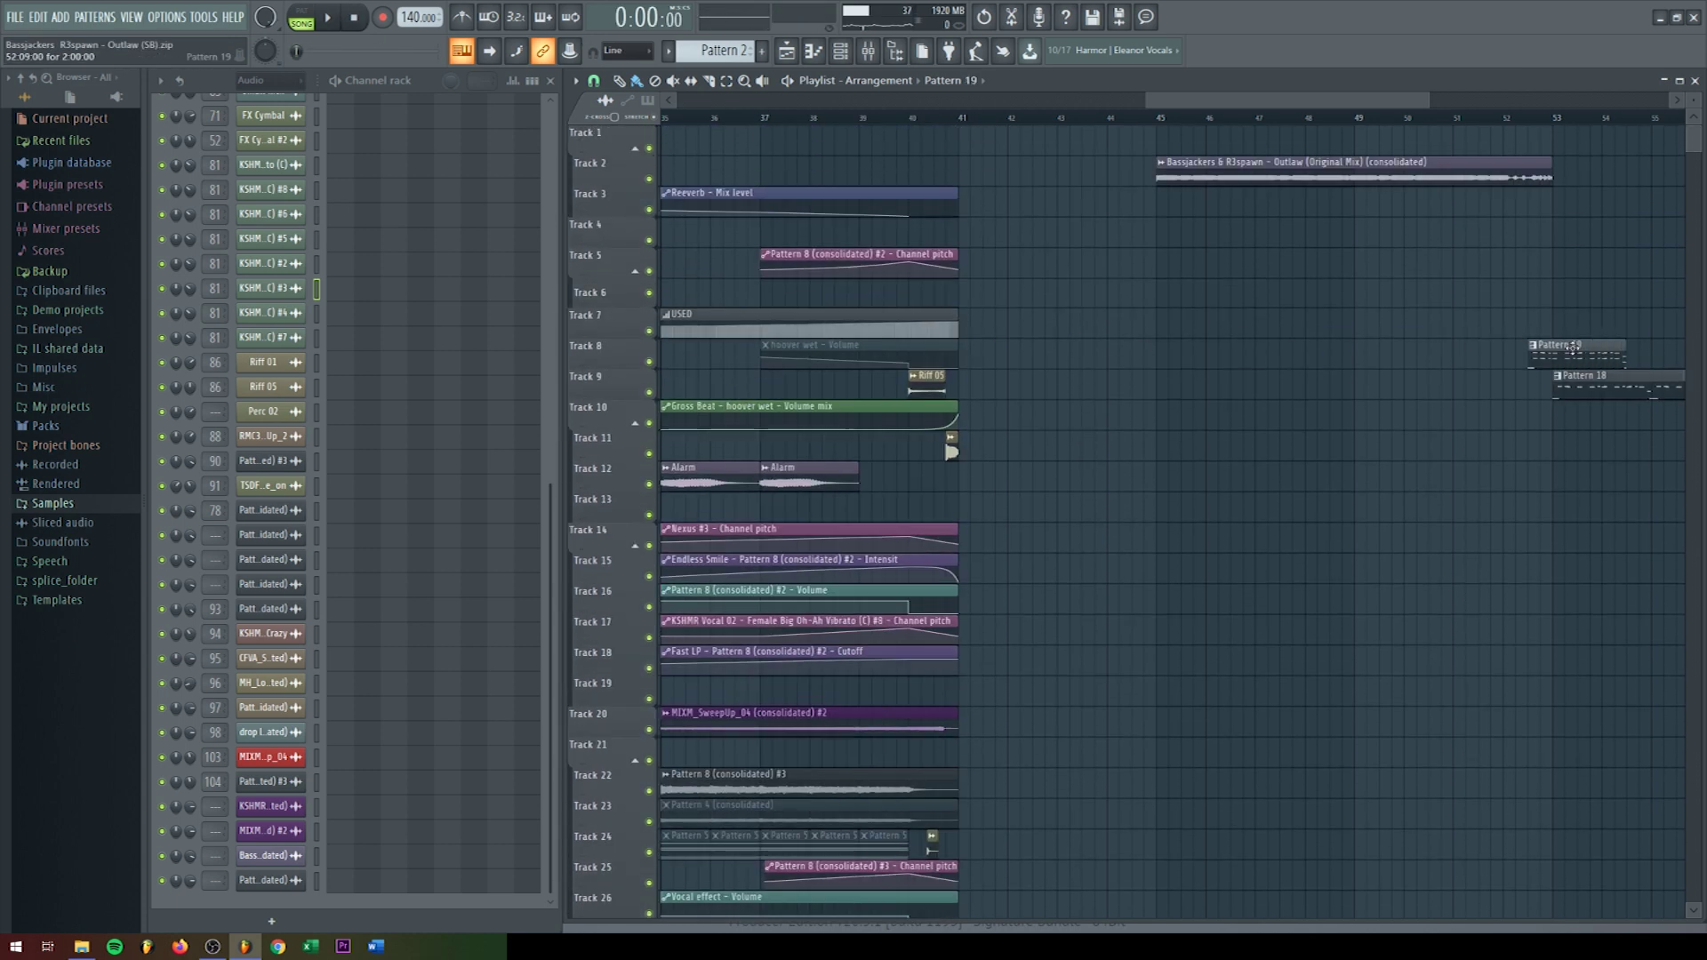
{"action": "left_click_drag", "start_coordinate": [1316, 169], "coordinate": [1118, 169]}
Step: Preview the arrangement from bar 23, then stop and reset the song position to the start
{"action": "scroll", "coordinate": [1118, 233], "scroll_direction": "down", "scroll_amount": 5, "text": "ctrl"}
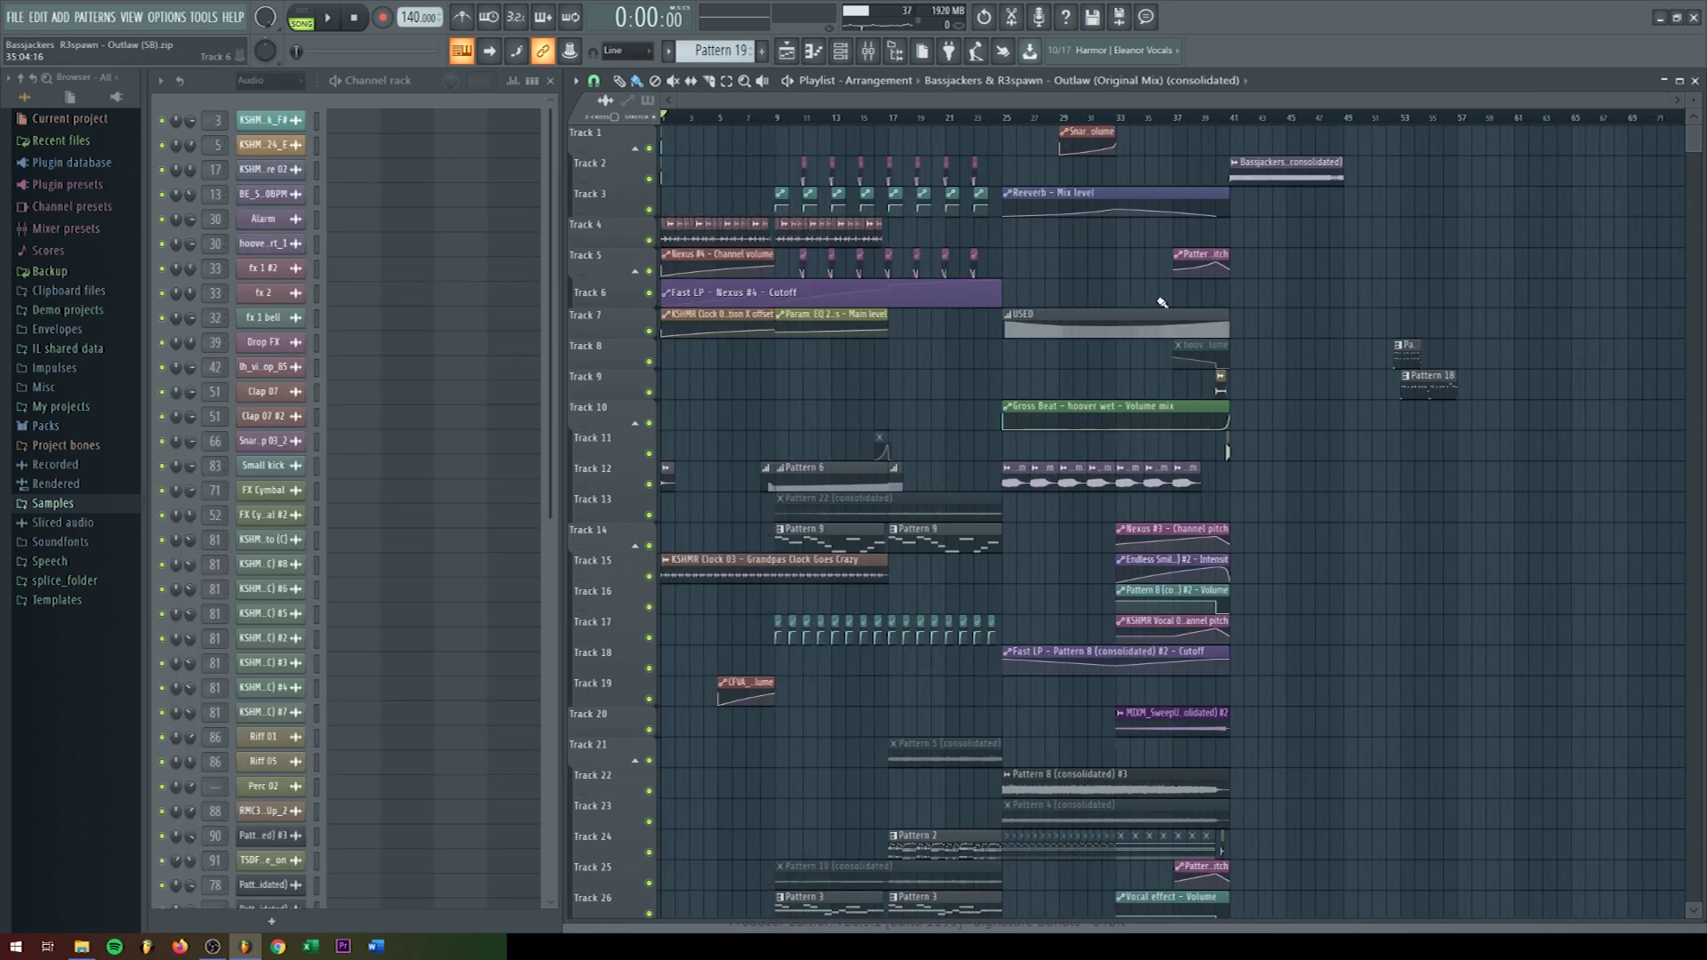
{"action": "scroll", "coordinate": [1165, 315], "scroll_direction": "down", "scroll_amount": 20}
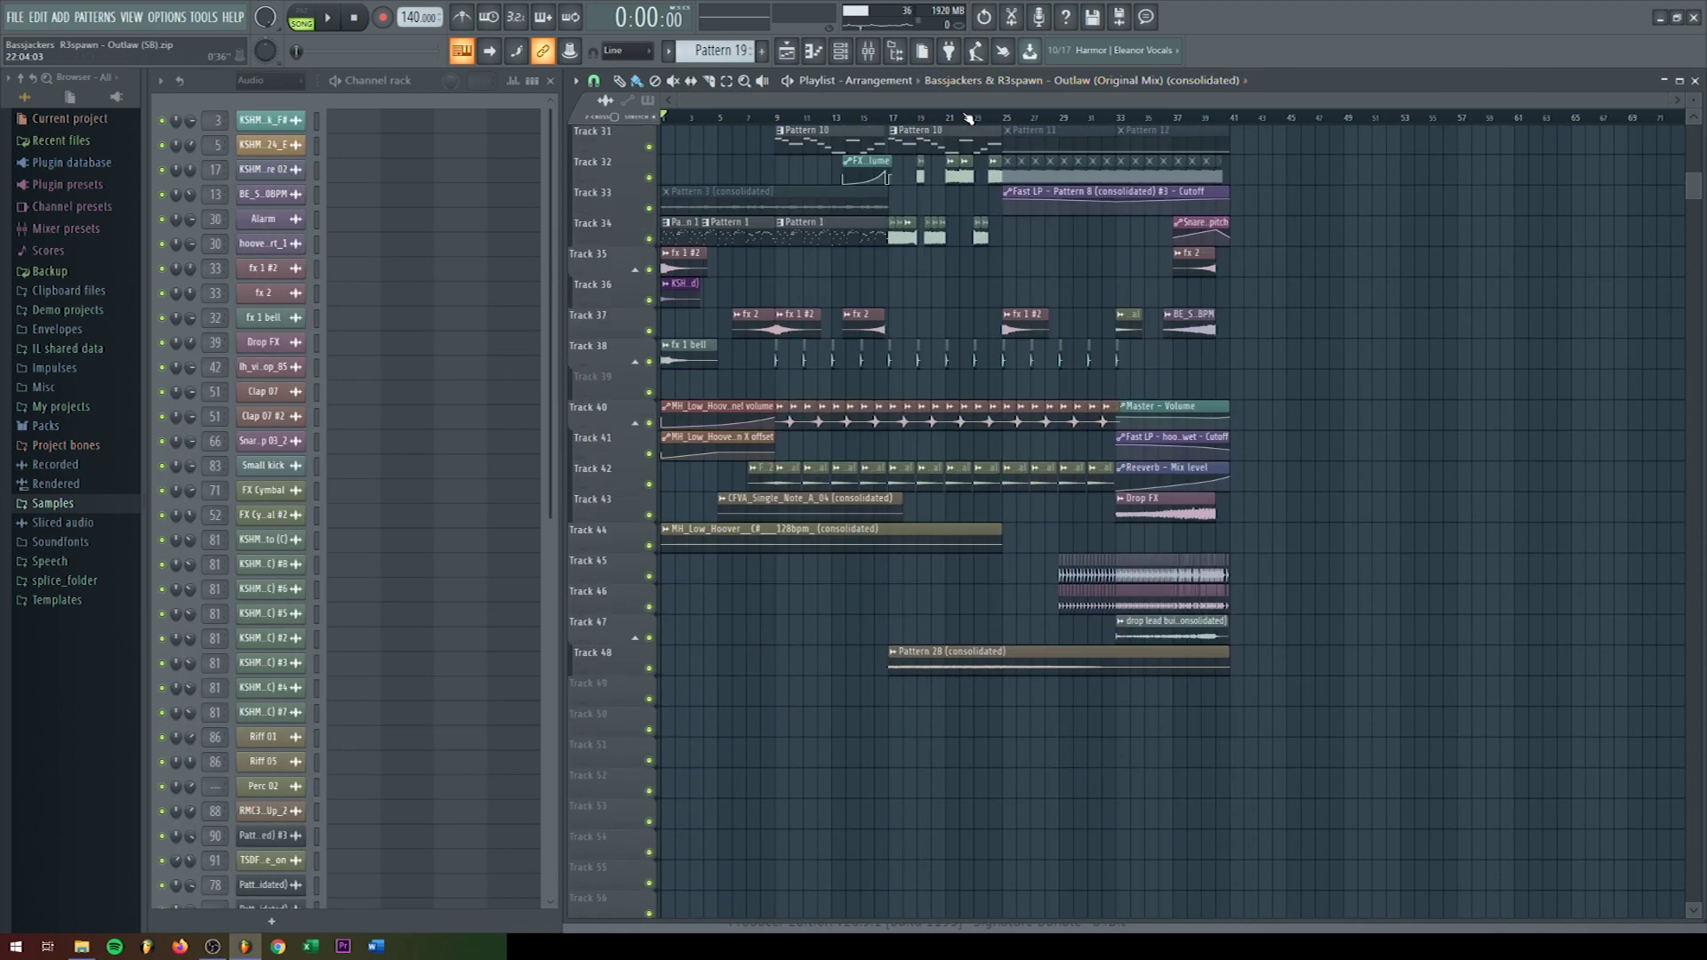
{"action": "left_click", "coordinate": [987, 118]}
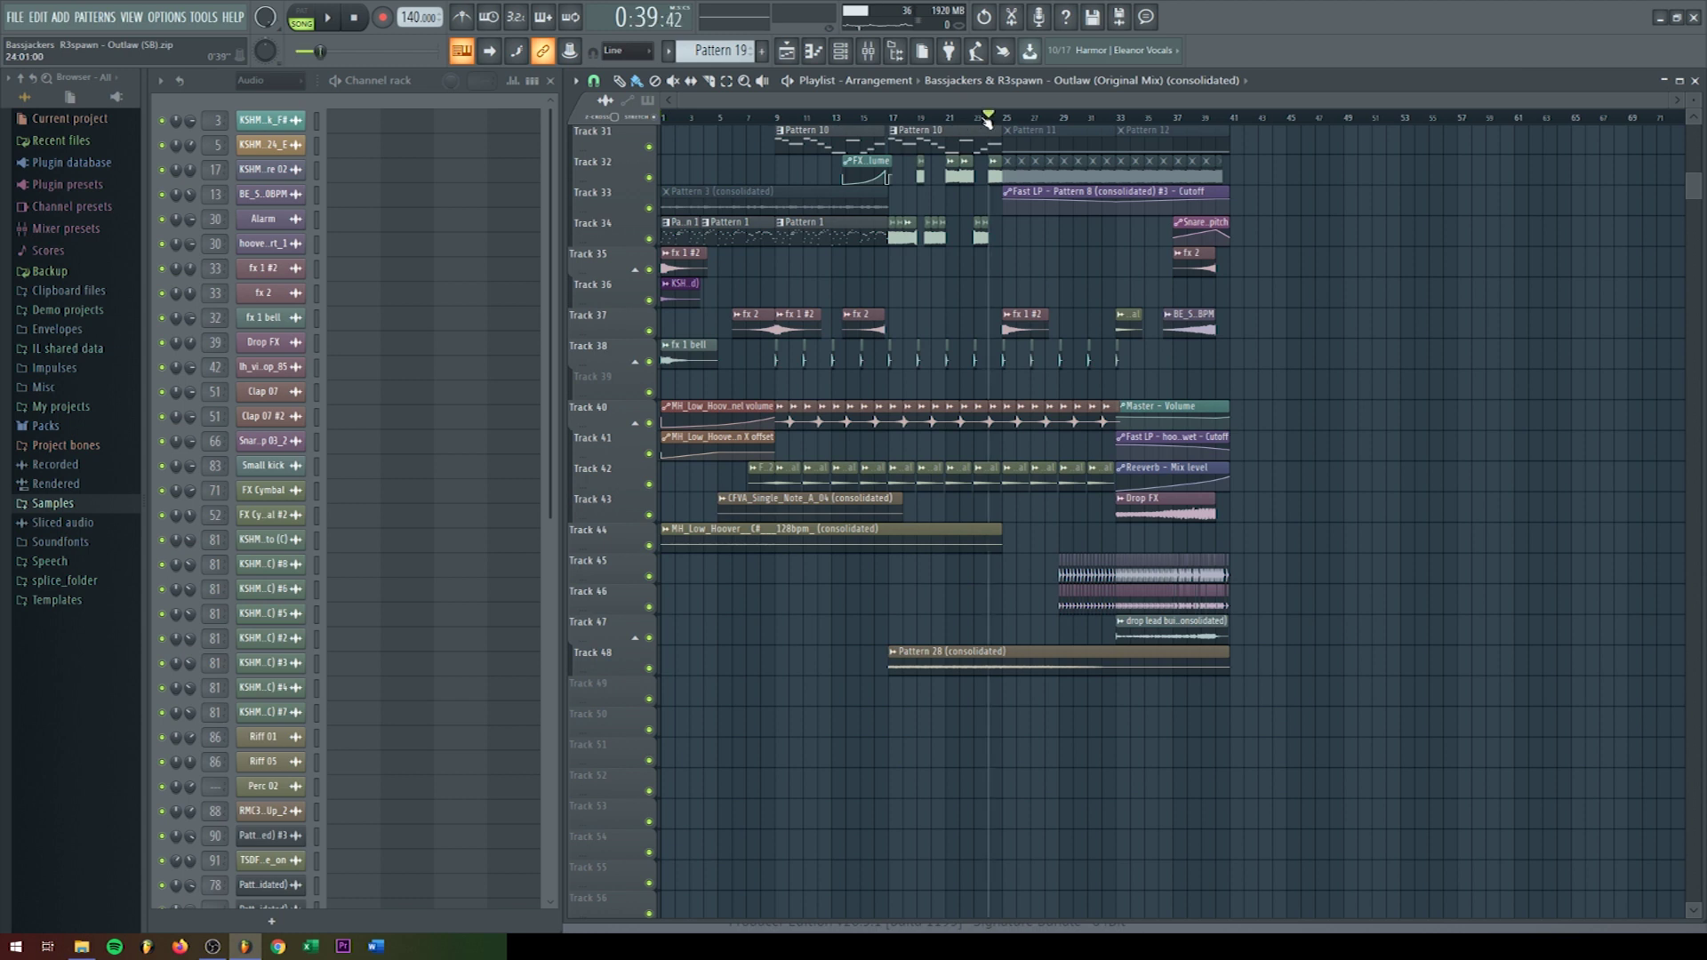
{"action": "key", "text": "space"}
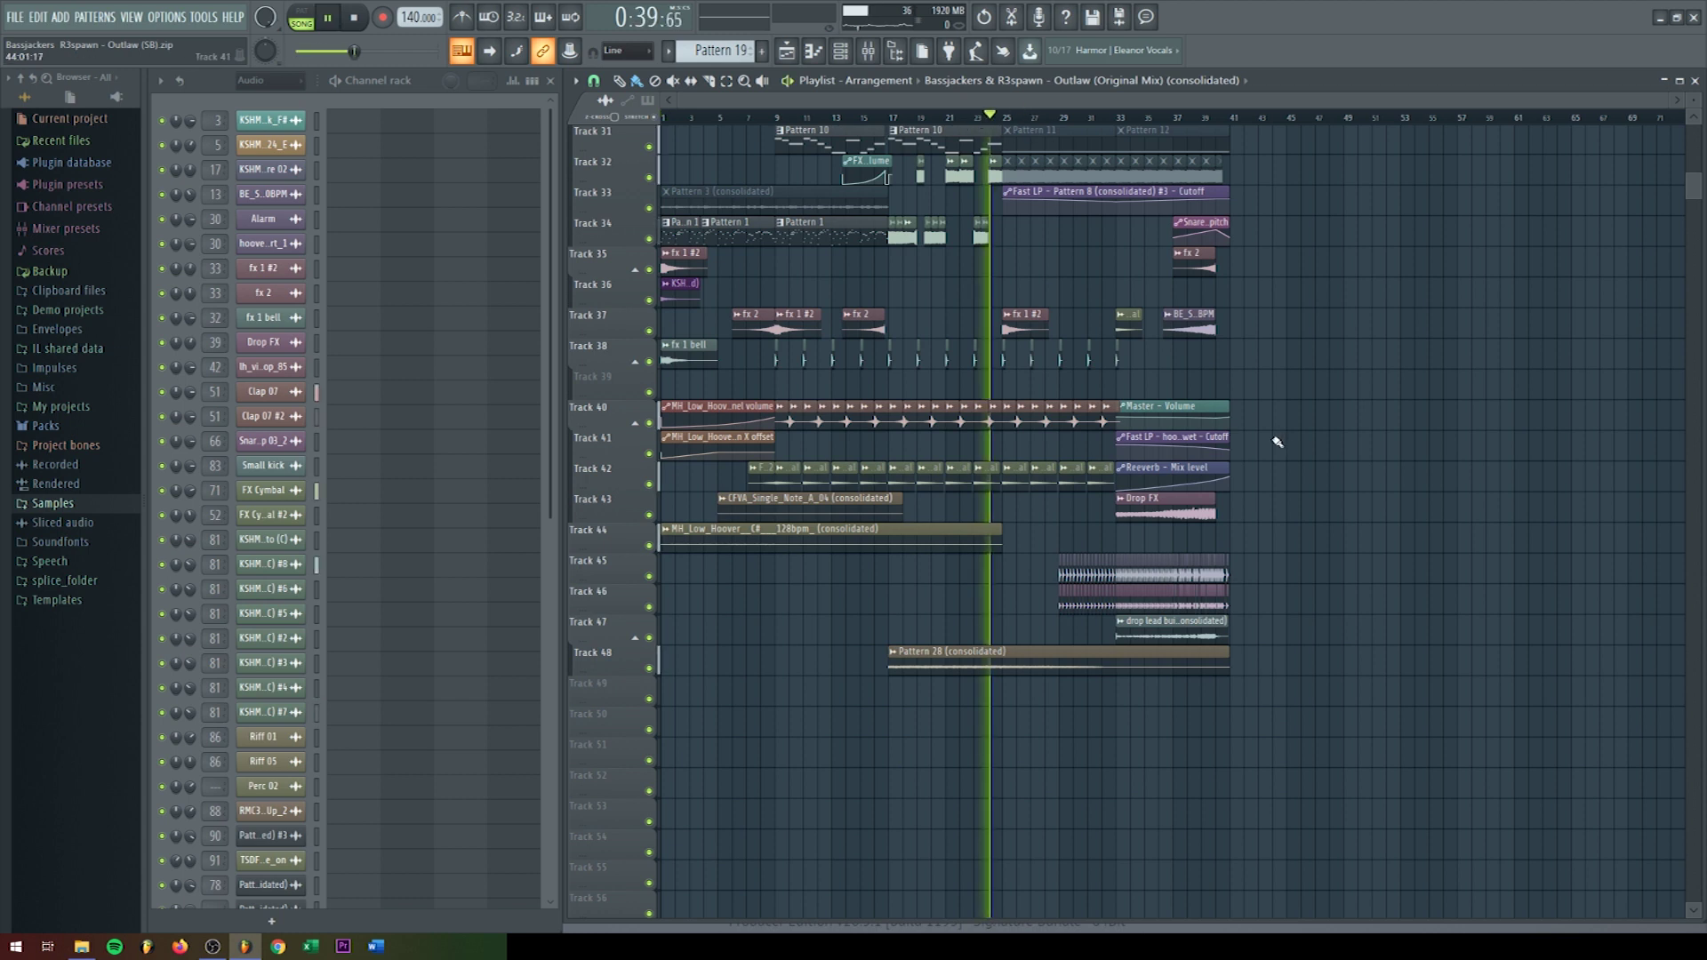
{"action": "left_click", "coordinate": [354, 18]}
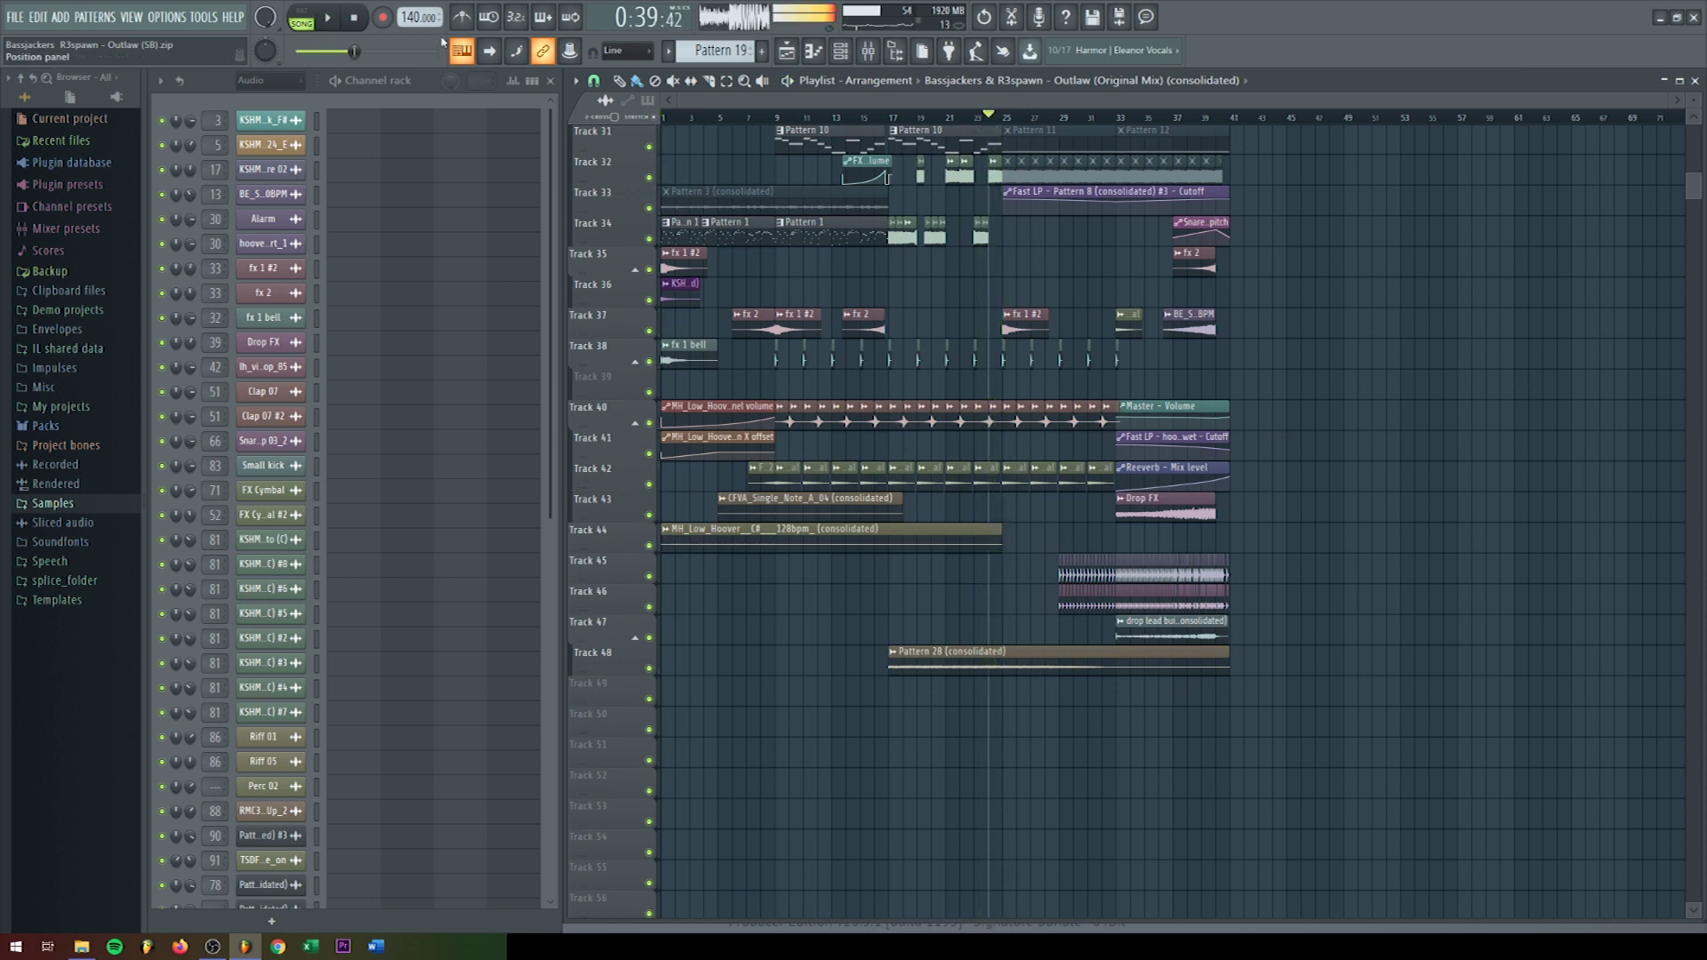
{"action": "left_click", "coordinate": [355, 18]}
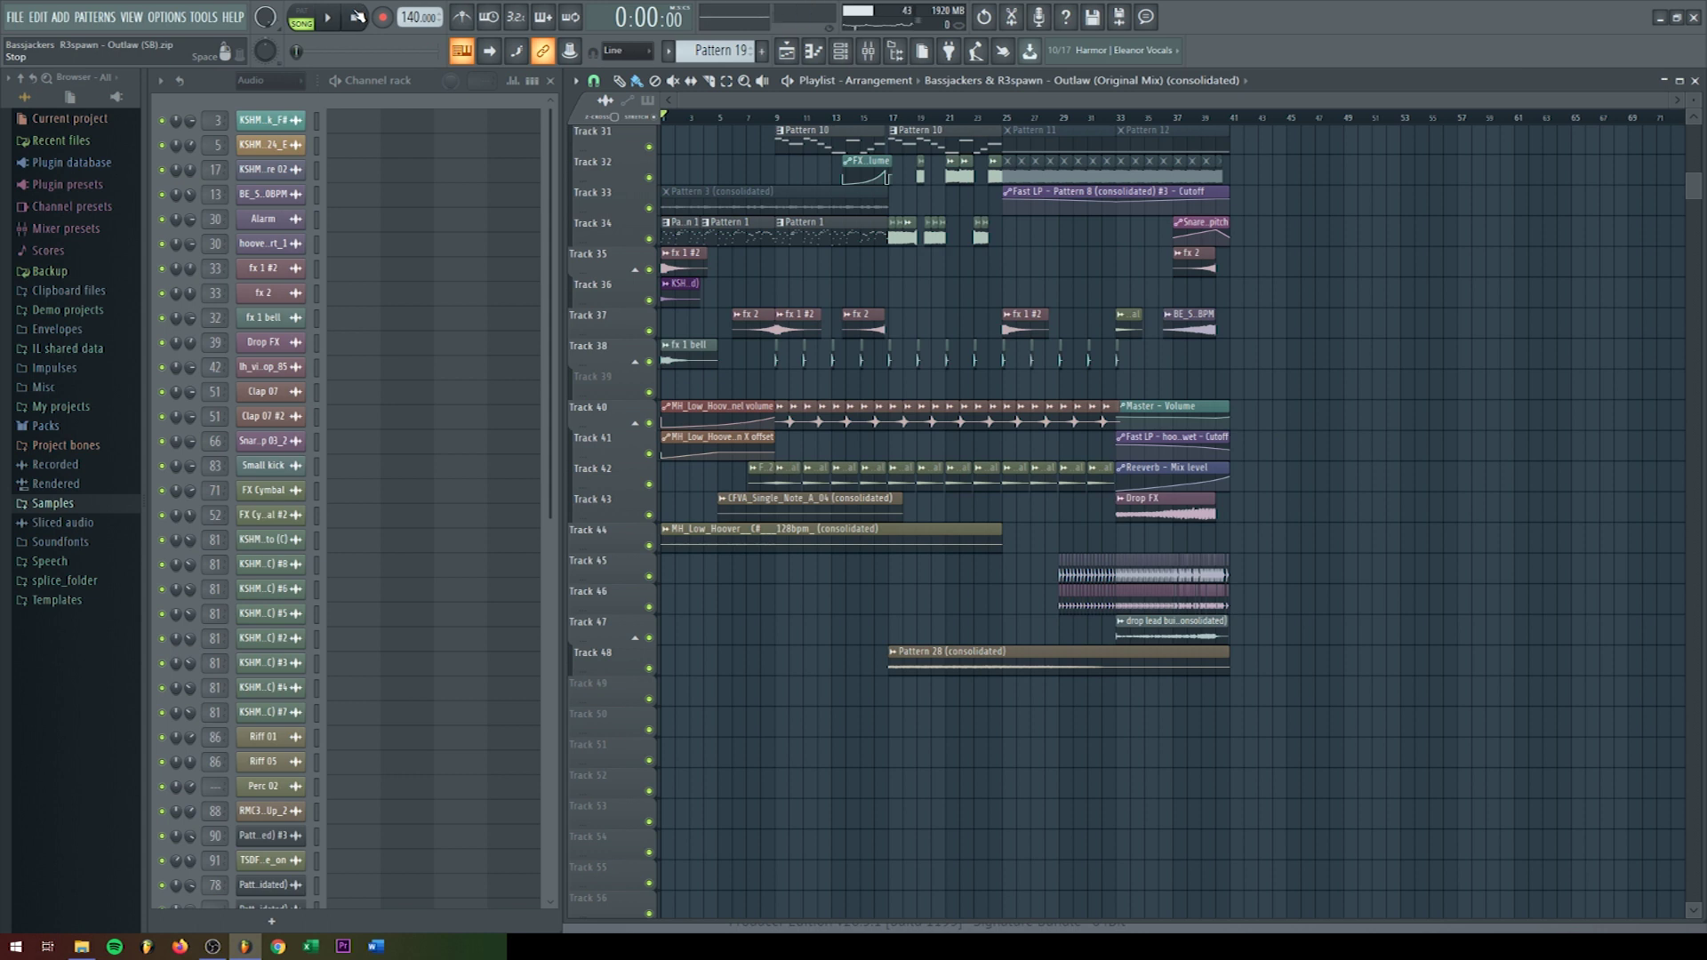
{"action": "scroll", "coordinate": [1119, 405], "scroll_direction": "up", "scroll_amount": 10}
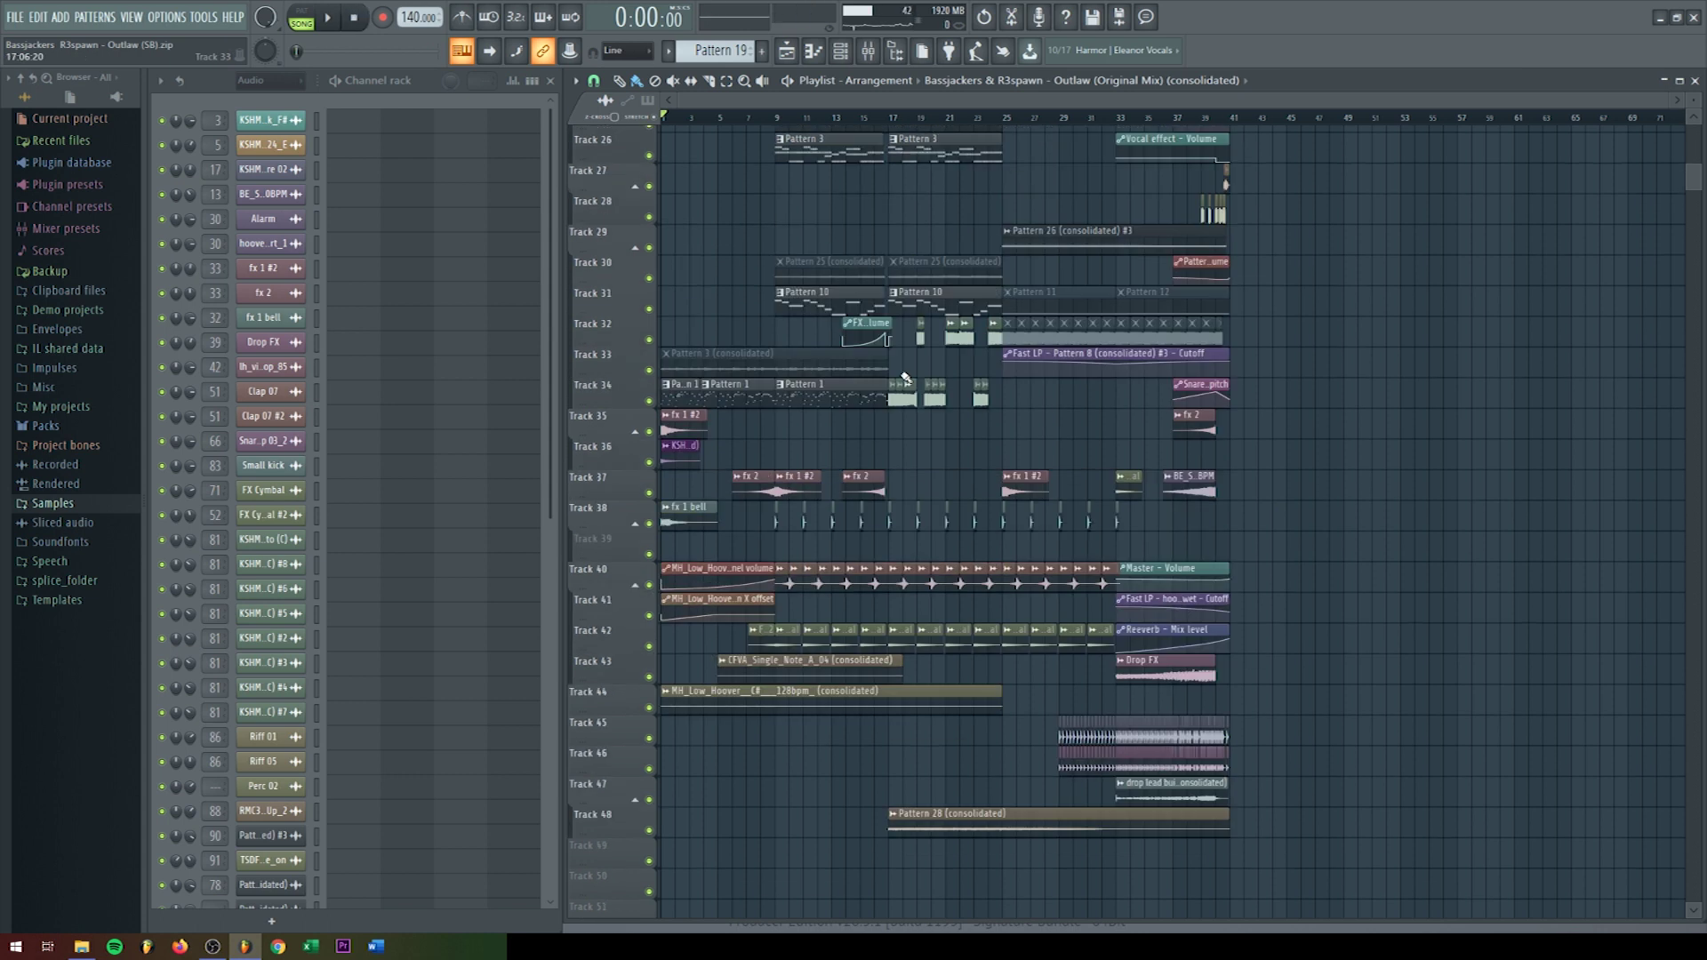
Step: Play the build-up from bar 23 while browsing the upper tracks
{"action": "left_click", "coordinate": [994, 119]}
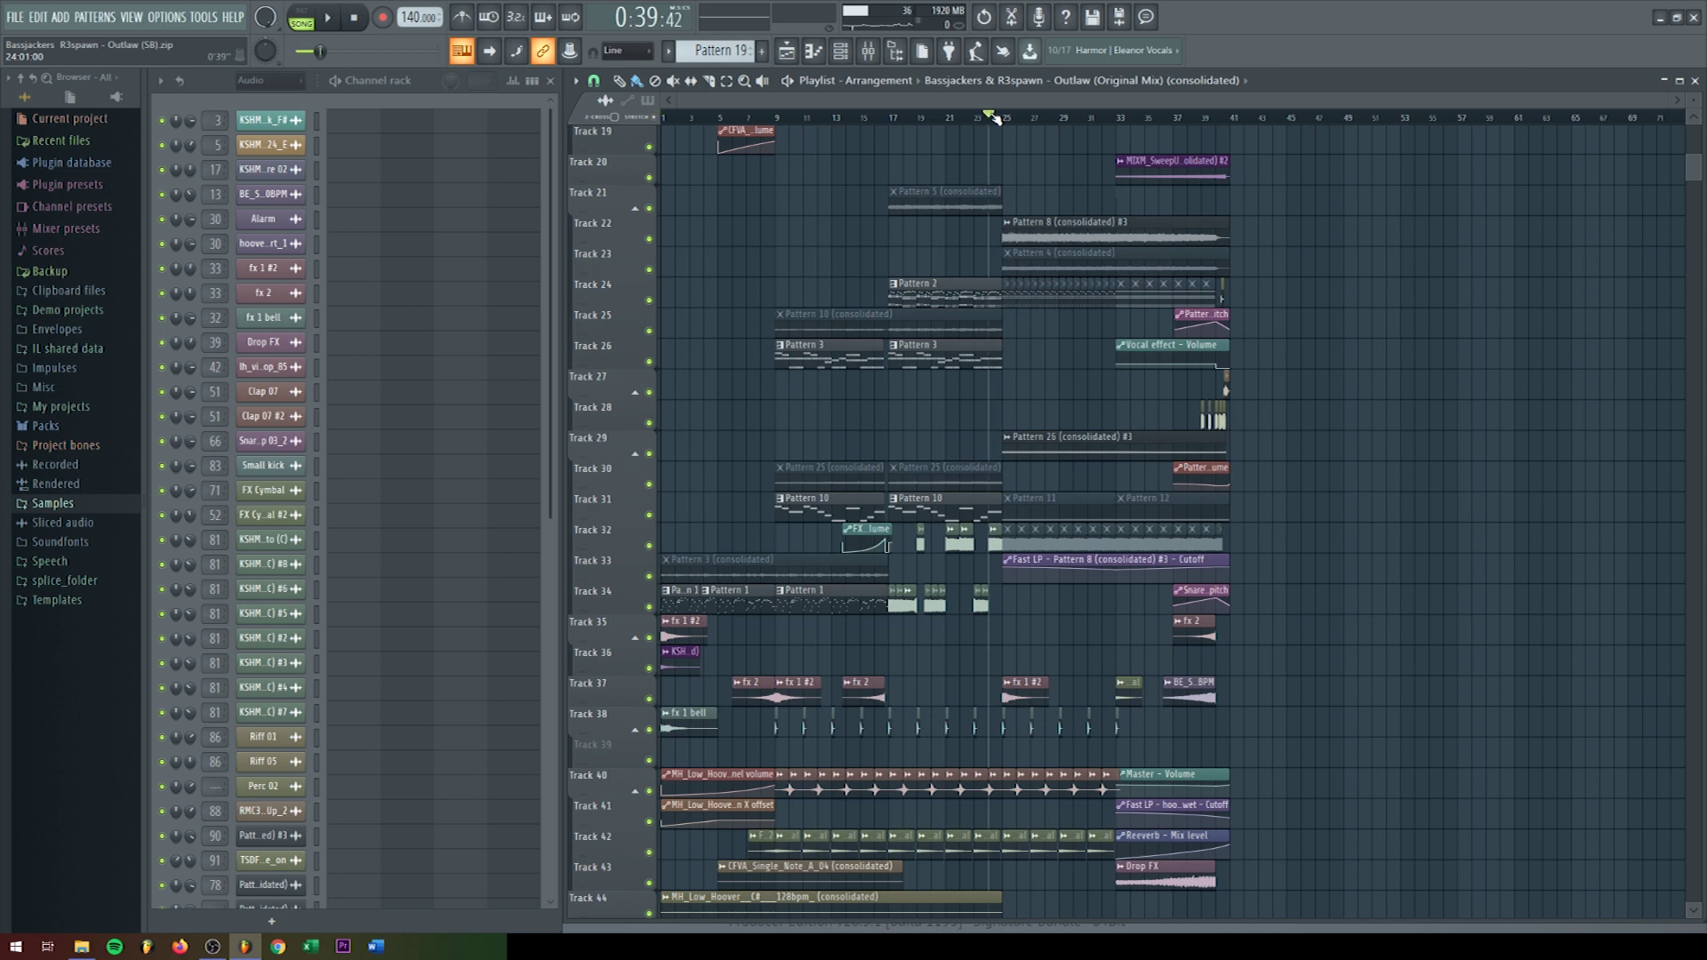
{"action": "key", "text": "space"}
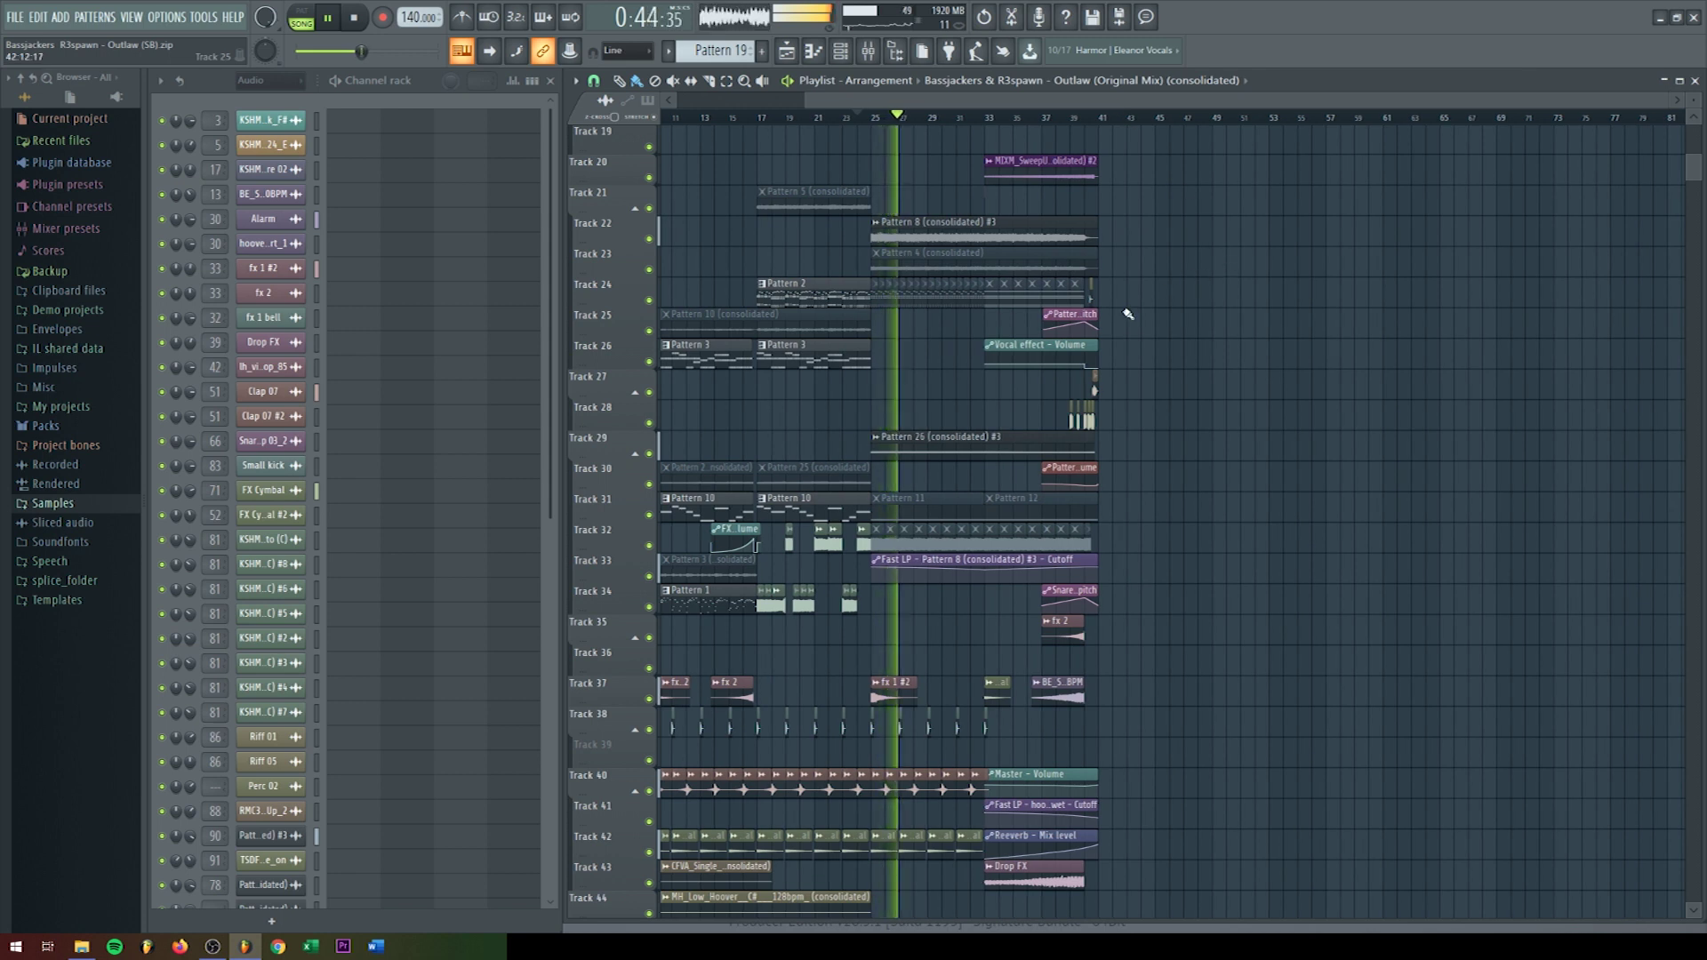
{"action": "scroll", "coordinate": [1120, 333], "scroll_direction": "up", "scroll_amount": 5}
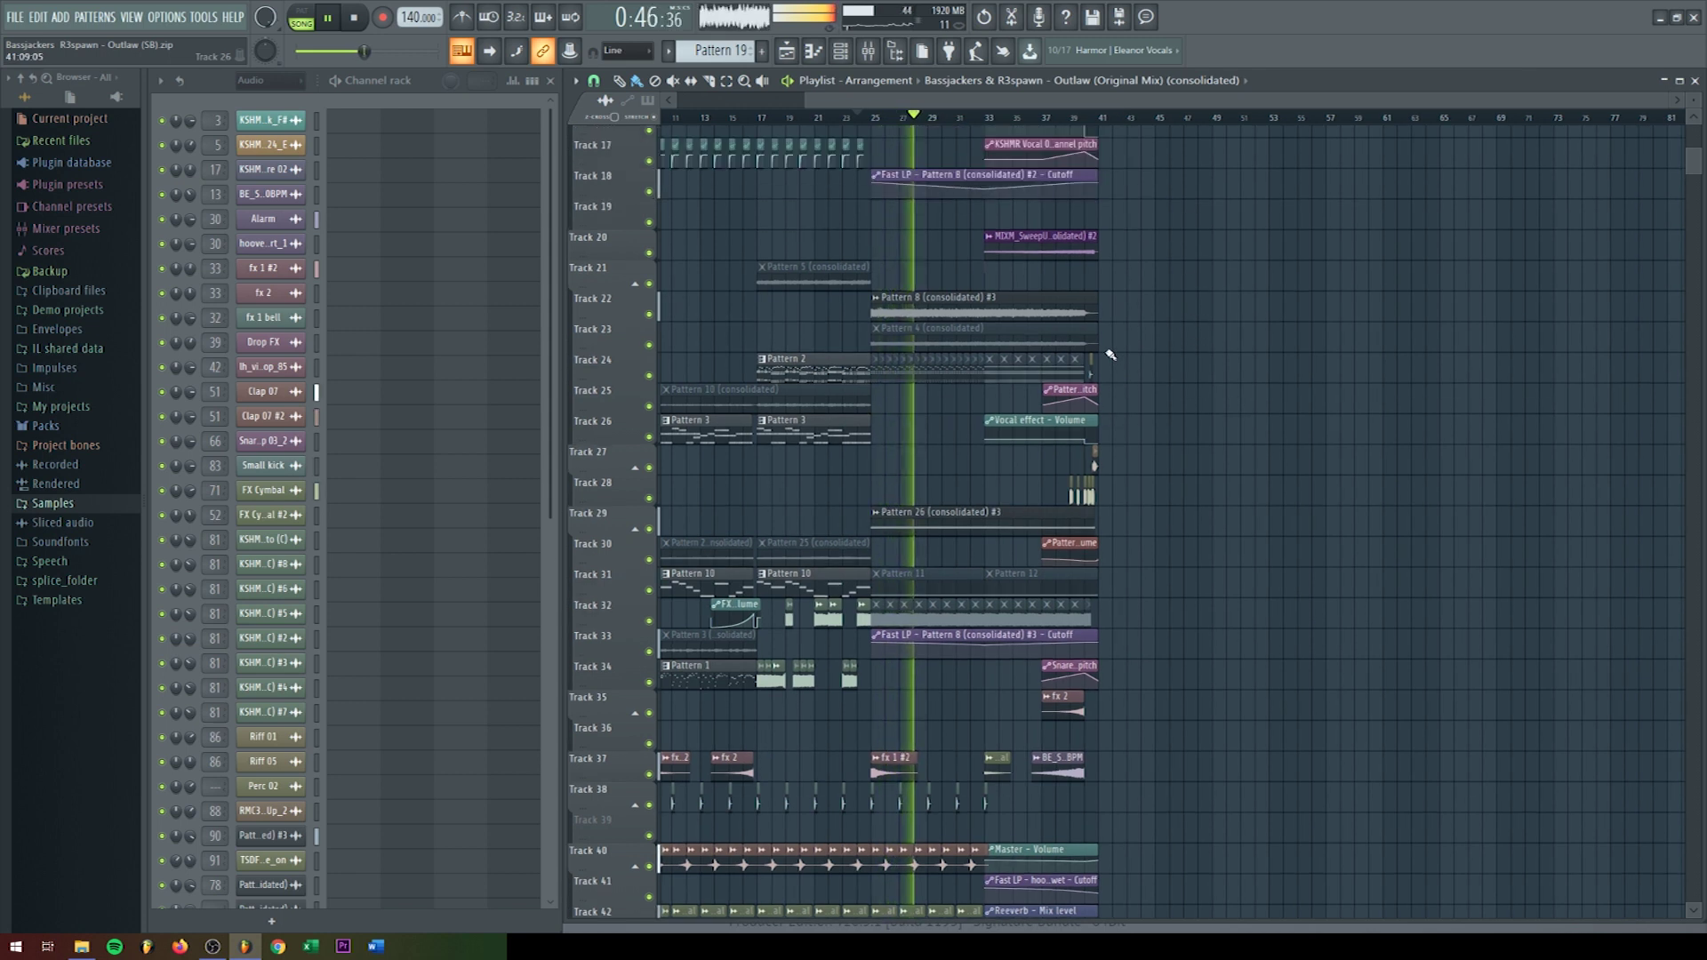
{"action": "scroll", "coordinate": [1107, 365], "scroll_direction": "up", "scroll_amount": 2}
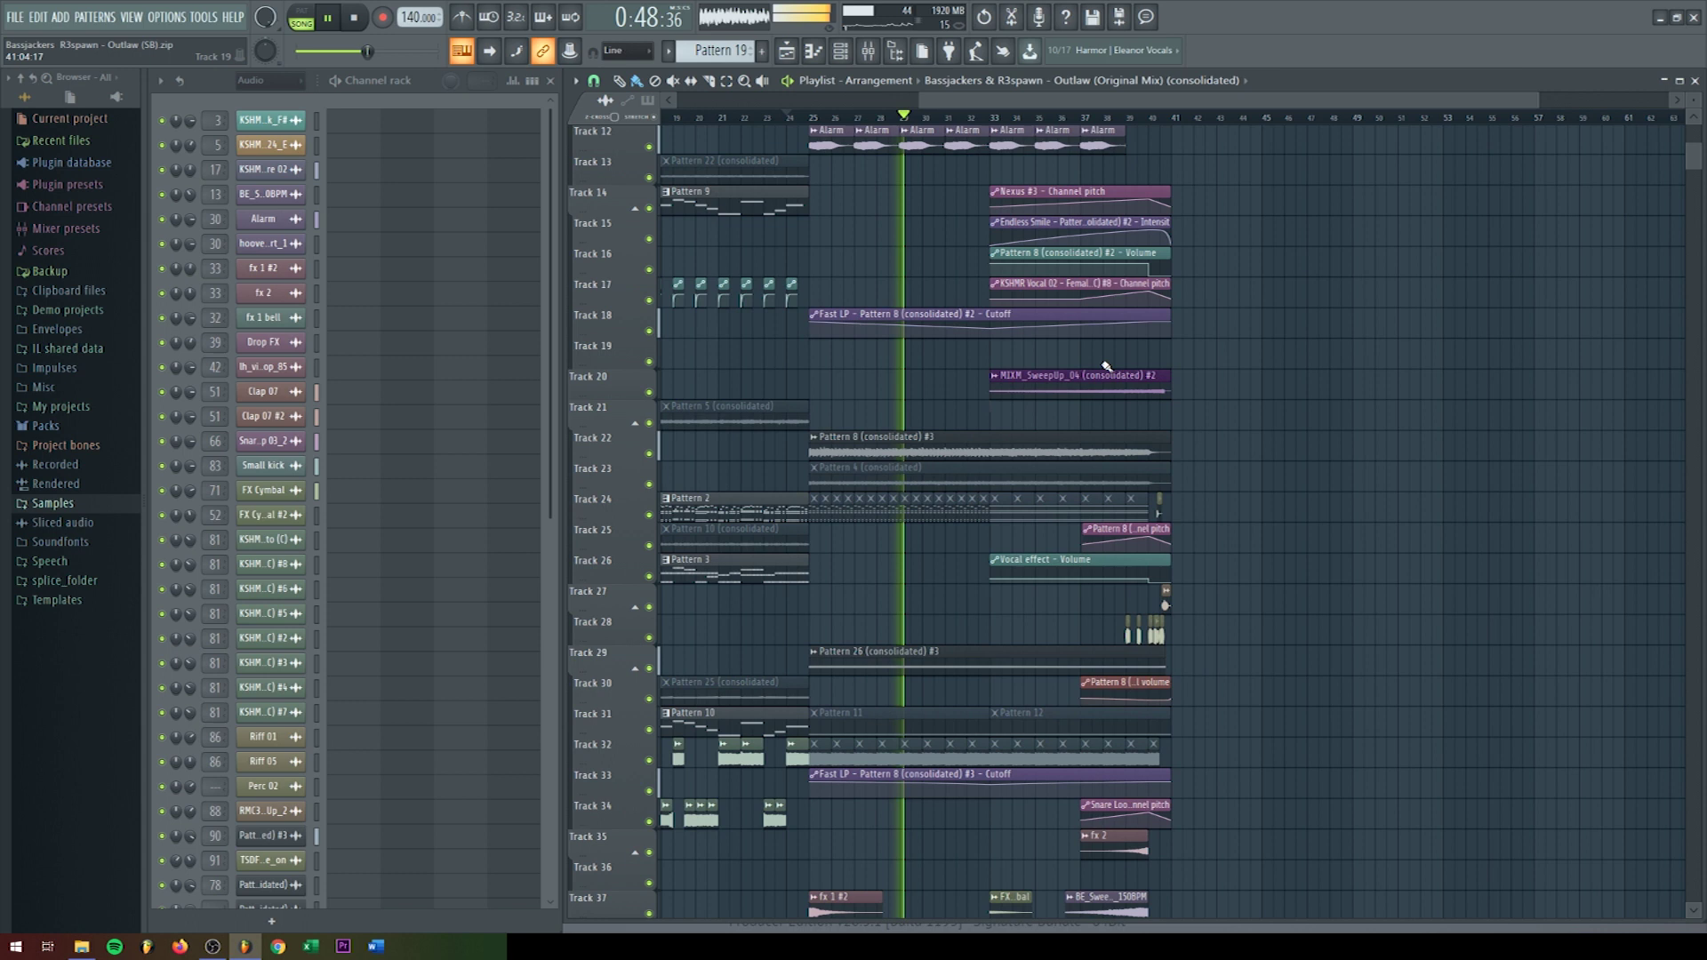
{"action": "scroll", "coordinate": [1107, 364], "scroll_direction": "up", "scroll_amount": 8}
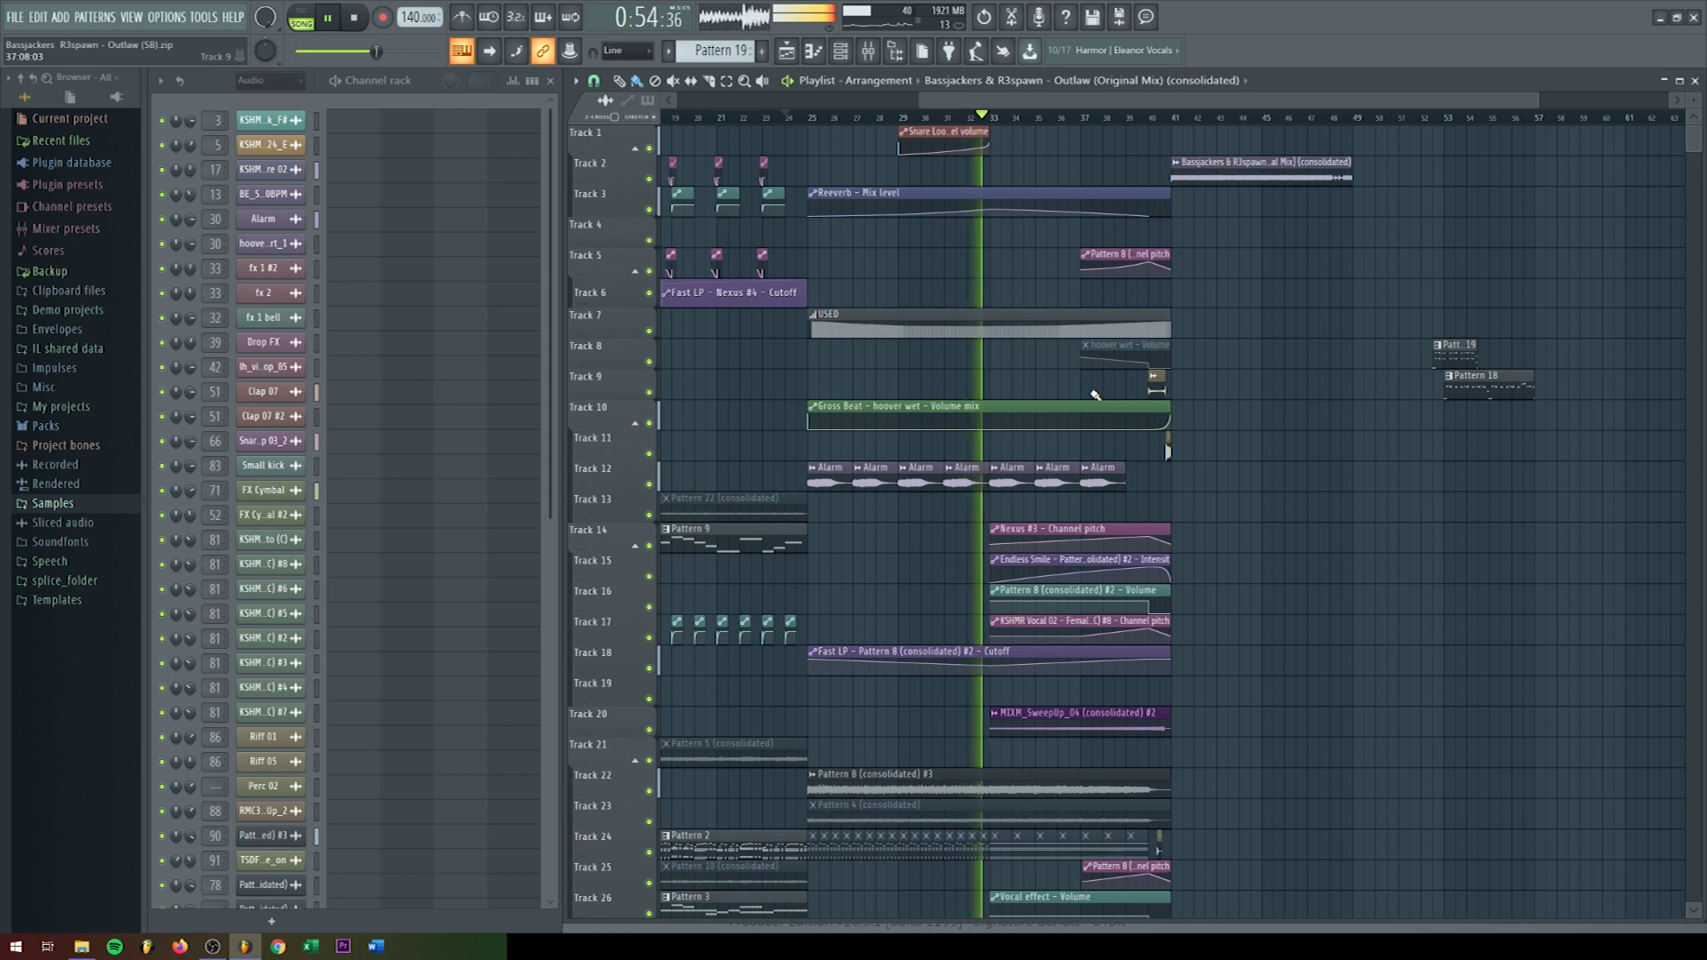
{"action": "scroll", "coordinate": [1170, 446], "scroll_direction": "down", "scroll_amount": 9}
{"action": "scroll", "coordinate": [1180, 472], "scroll_direction": "up", "scroll_amount": 6}
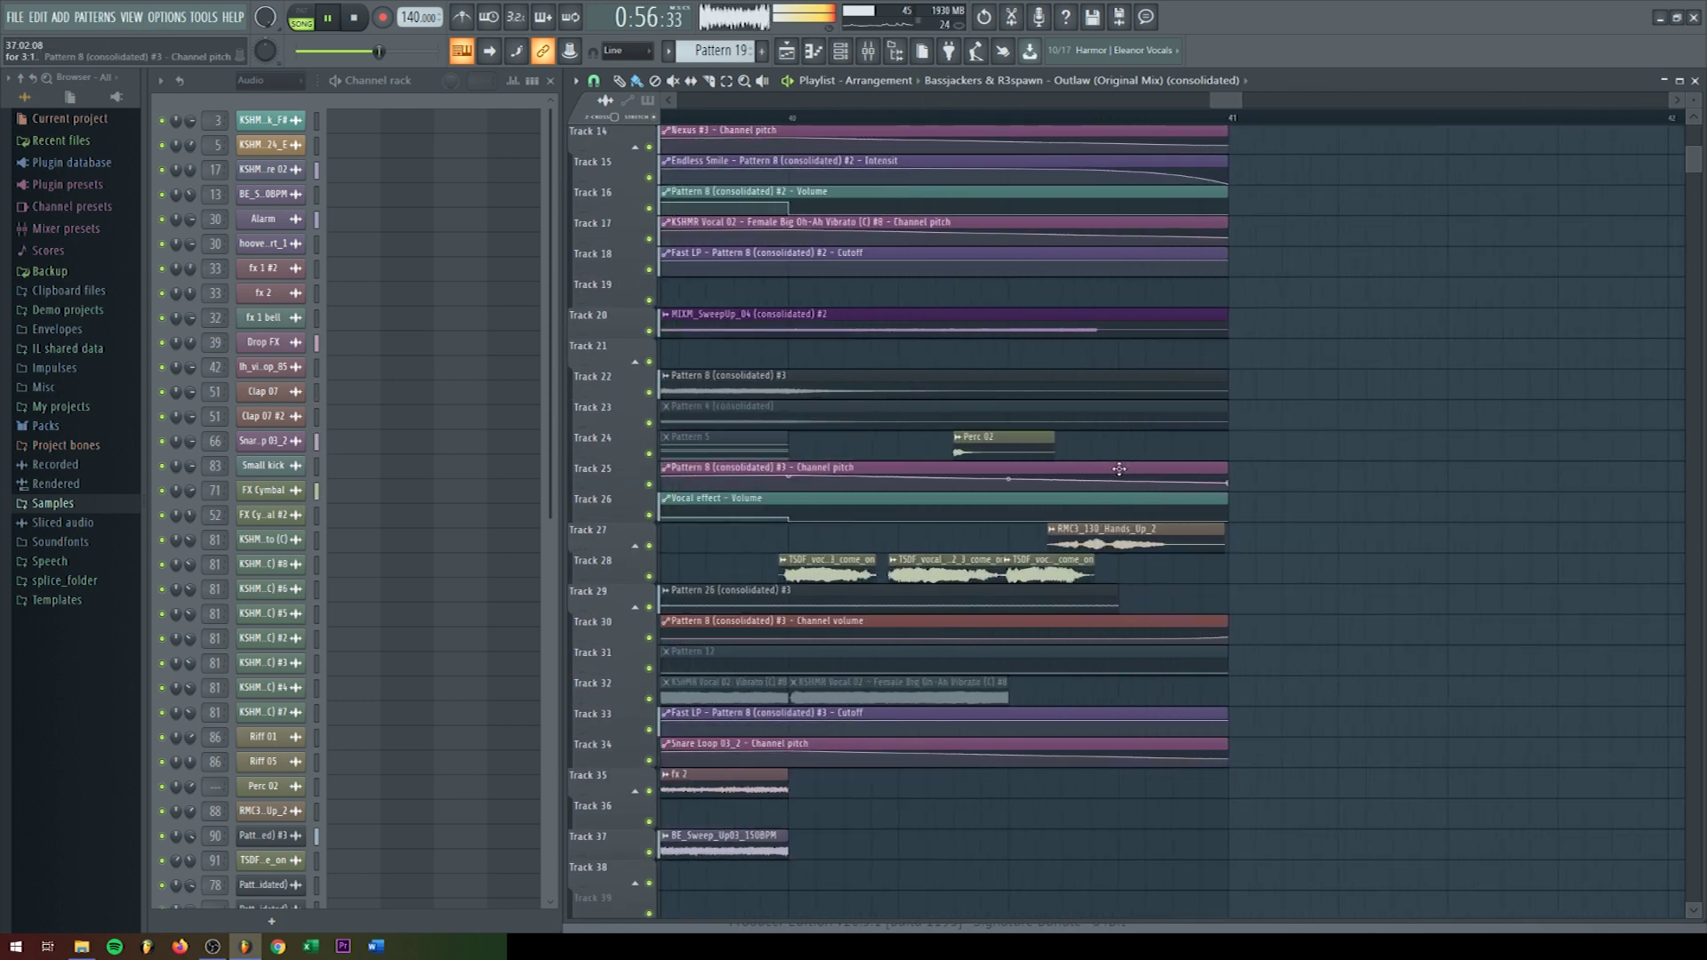
Step: Mute the Perc 02 clip on Track 24 with the Mute tool while playback continues
{"action": "left_click", "coordinate": [673, 81]}
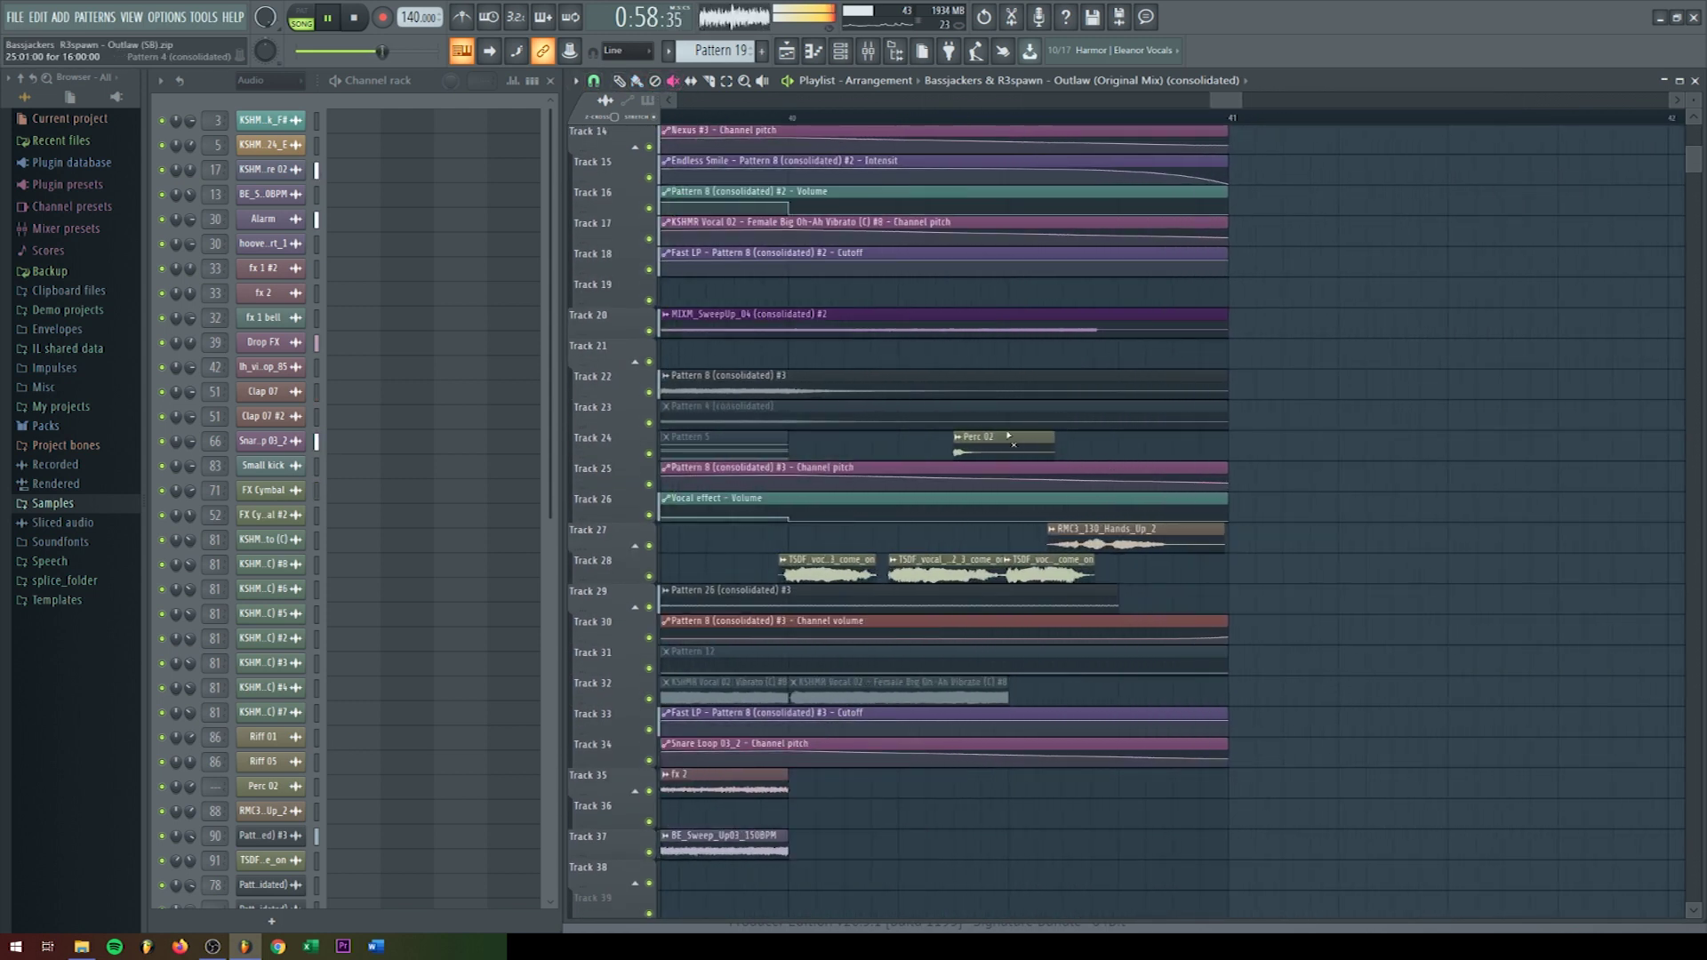
{"action": "left_click", "coordinate": [960, 440]}
{"action": "scroll", "coordinate": [960, 452], "scroll_direction": "down", "scroll_amount": 6}
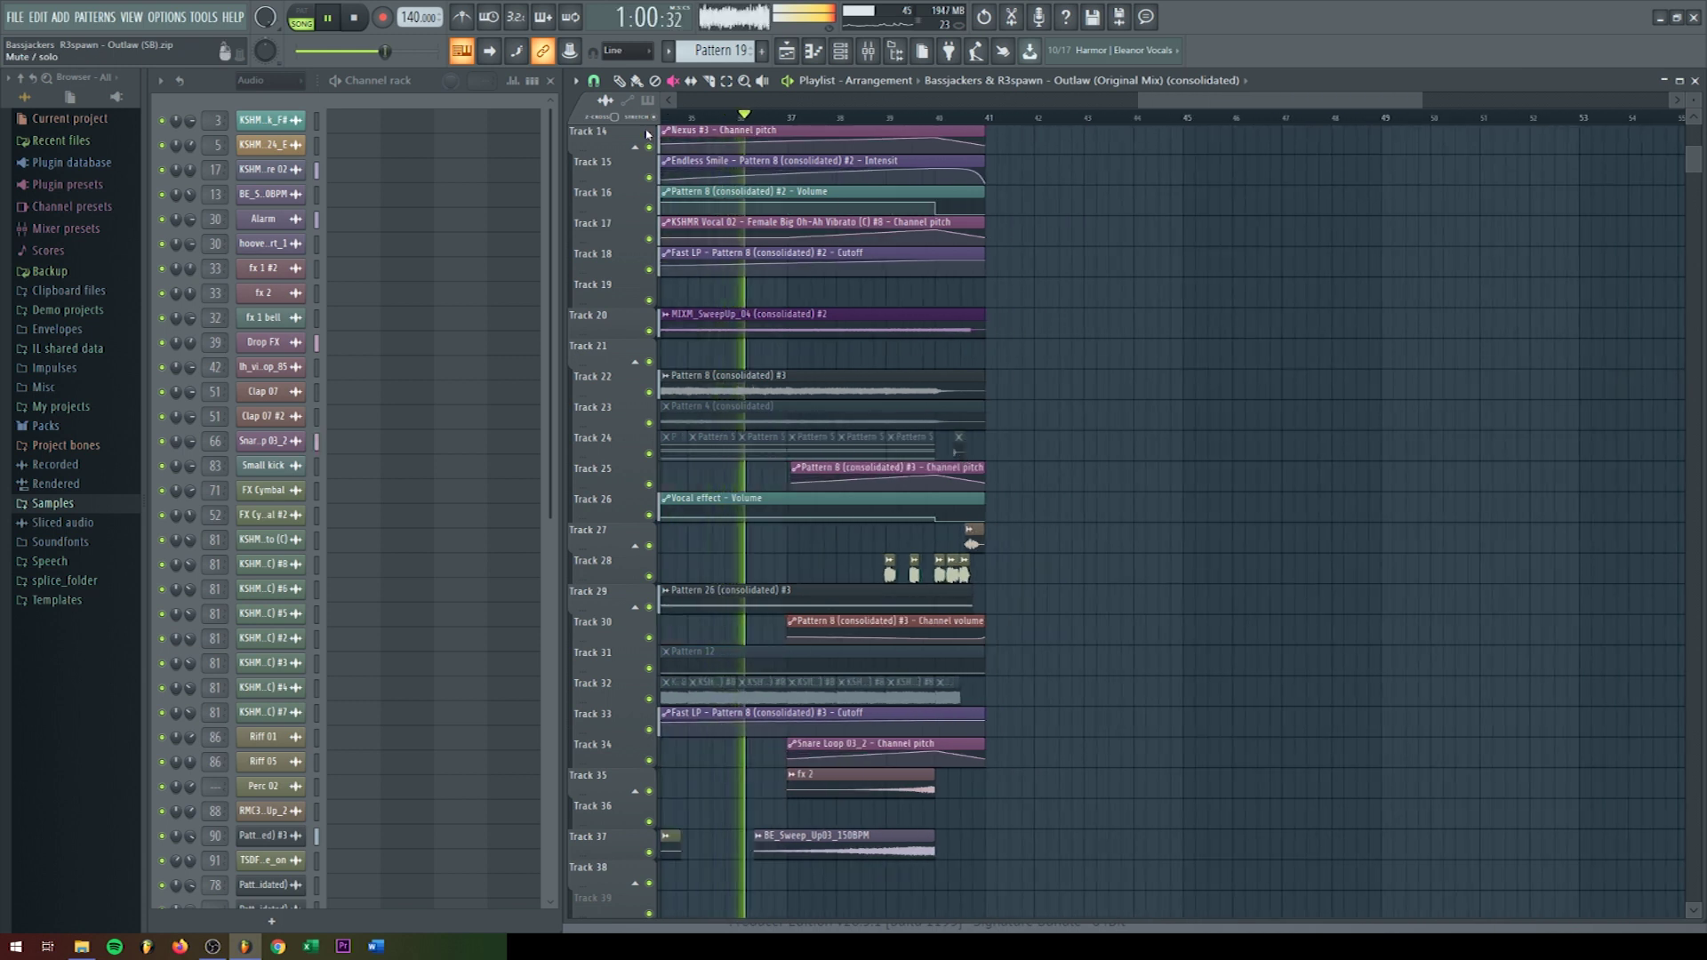
{"action": "scroll", "coordinate": [805, 307], "scroll_direction": "down", "scroll_amount": 5}
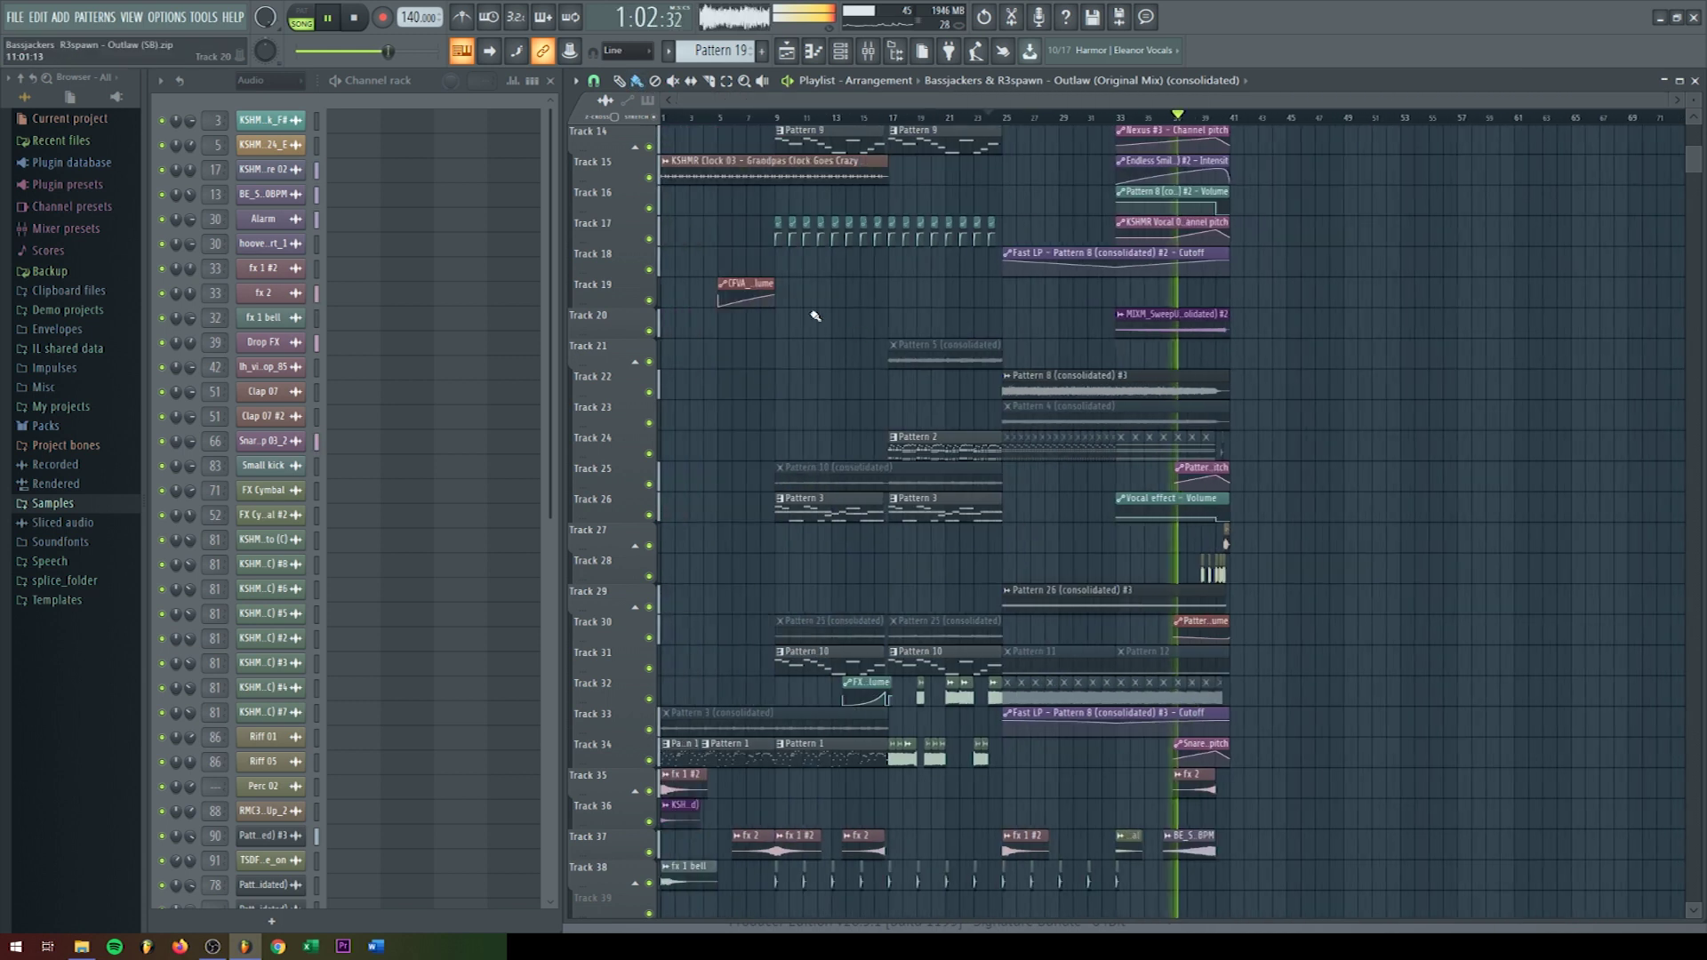
{"action": "scroll", "coordinate": [1238, 446], "scroll_direction": "down", "scroll_amount": 2}
{"action": "scroll", "coordinate": [1241, 459], "scroll_direction": "down", "scroll_amount": 1}
{"action": "scroll", "coordinate": [1241, 458], "scroll_direction": "down", "scroll_amount": 3}
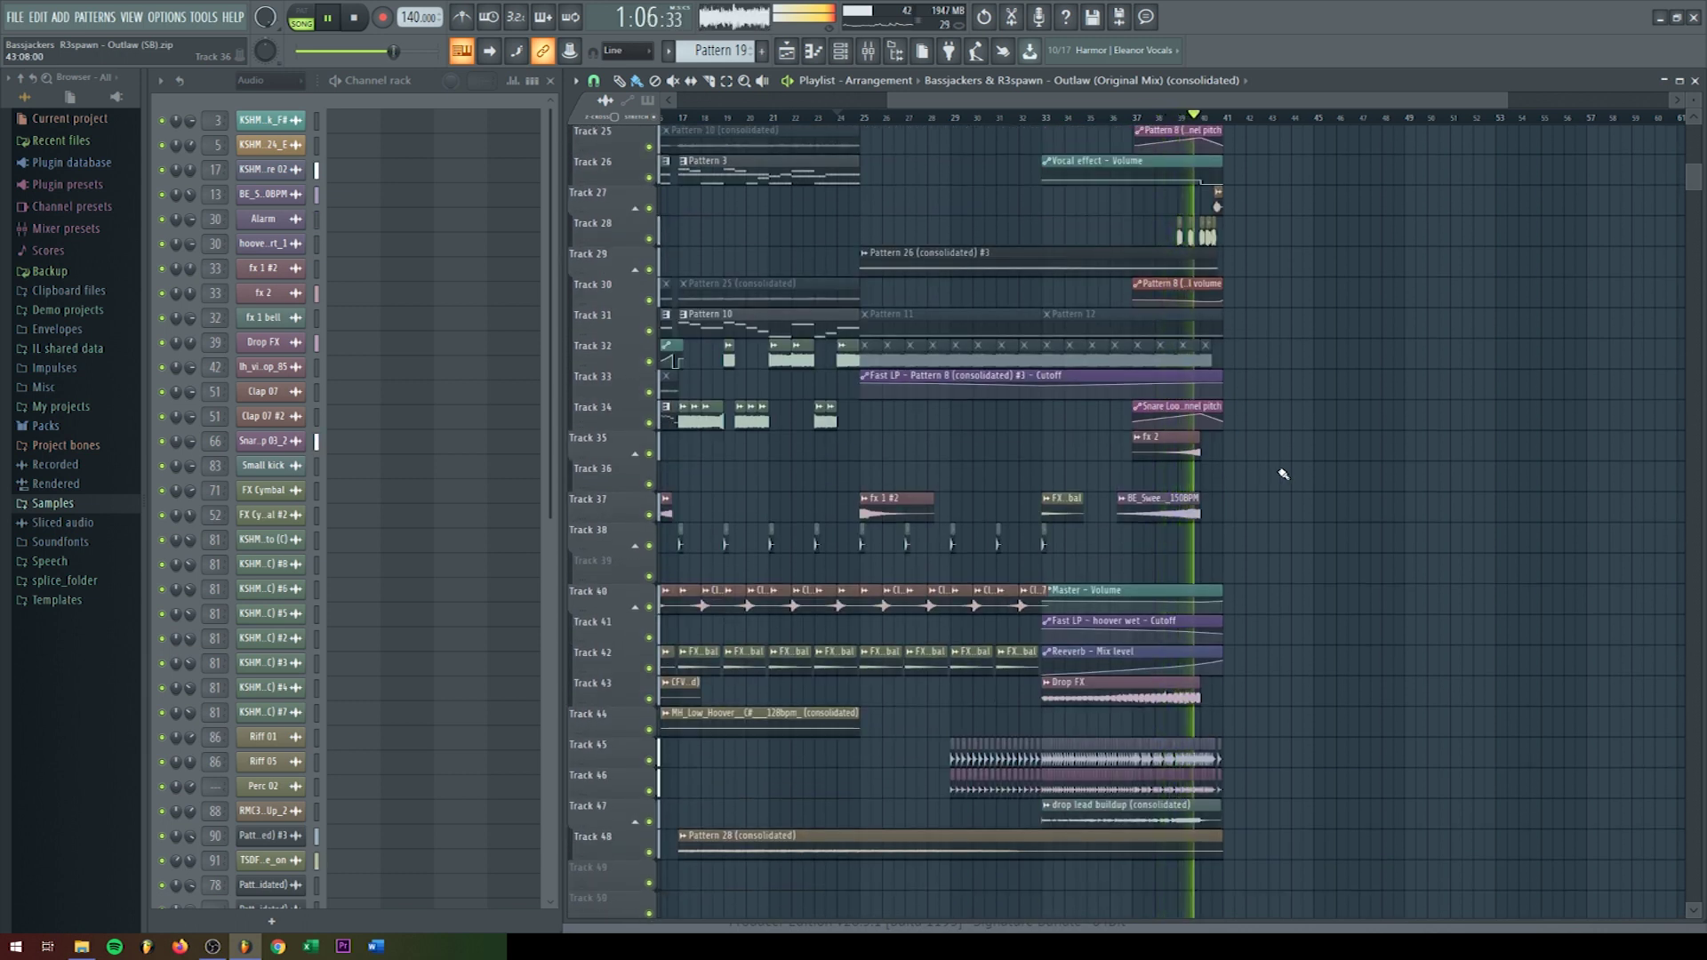
{"action": "scroll", "coordinate": [1283, 474], "scroll_direction": "up", "scroll_amount": 12}
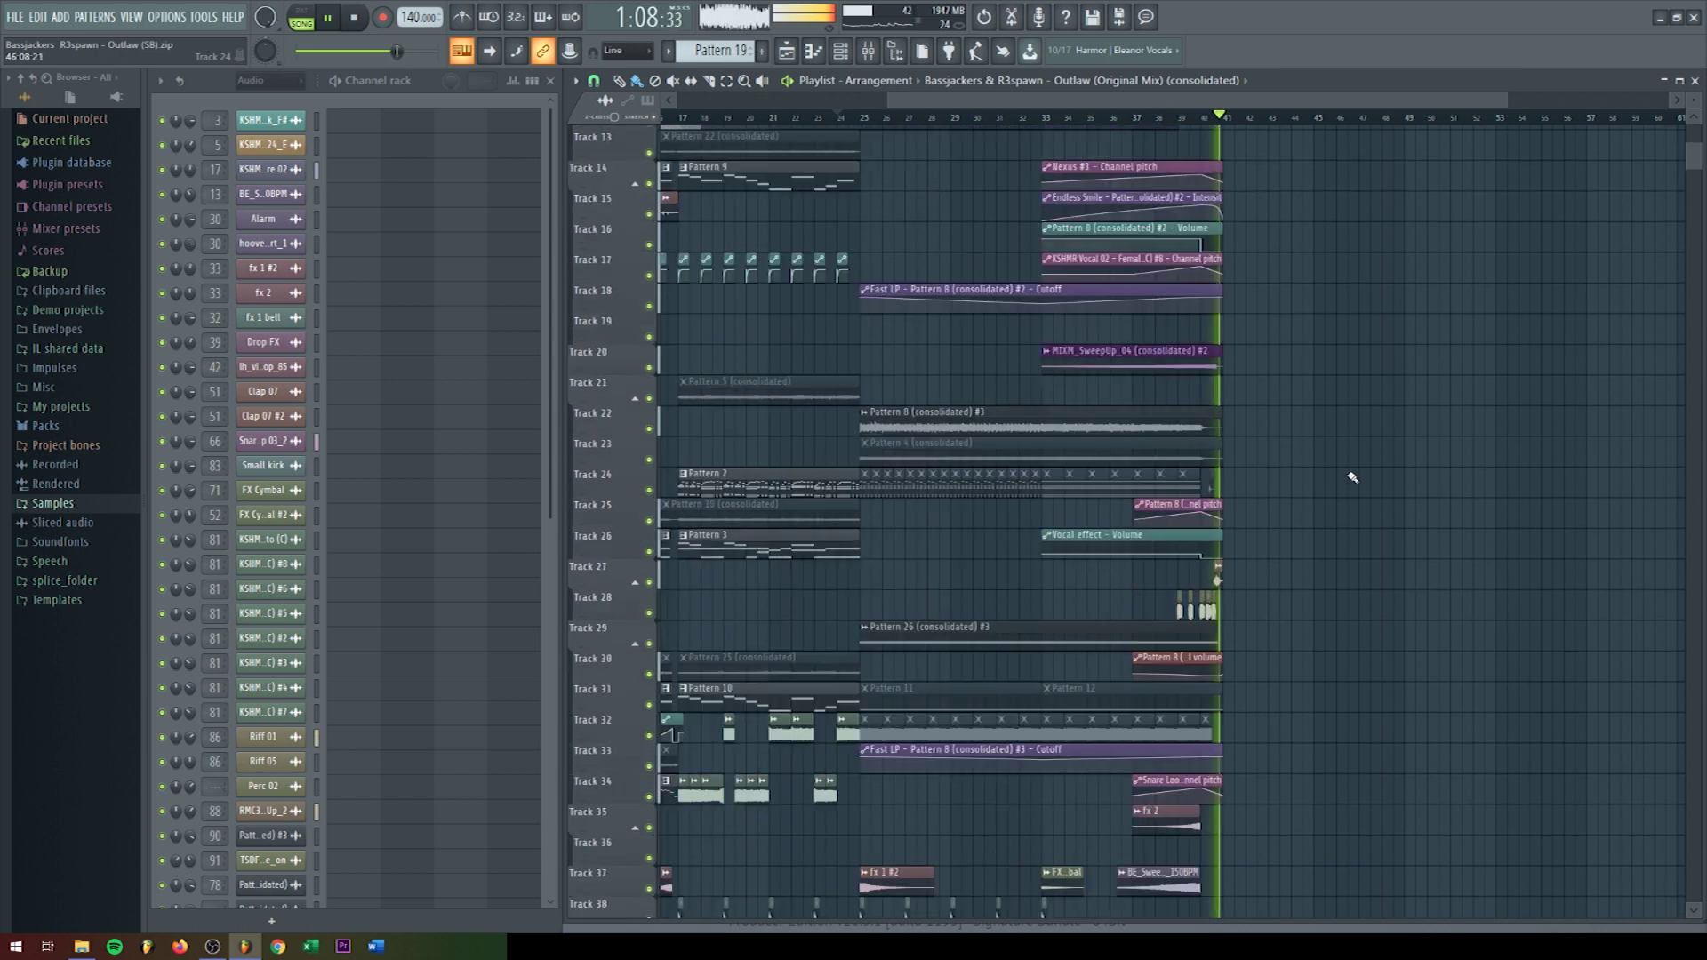
{"action": "scroll", "coordinate": [1375, 468], "scroll_direction": "up", "scroll_amount": 4}
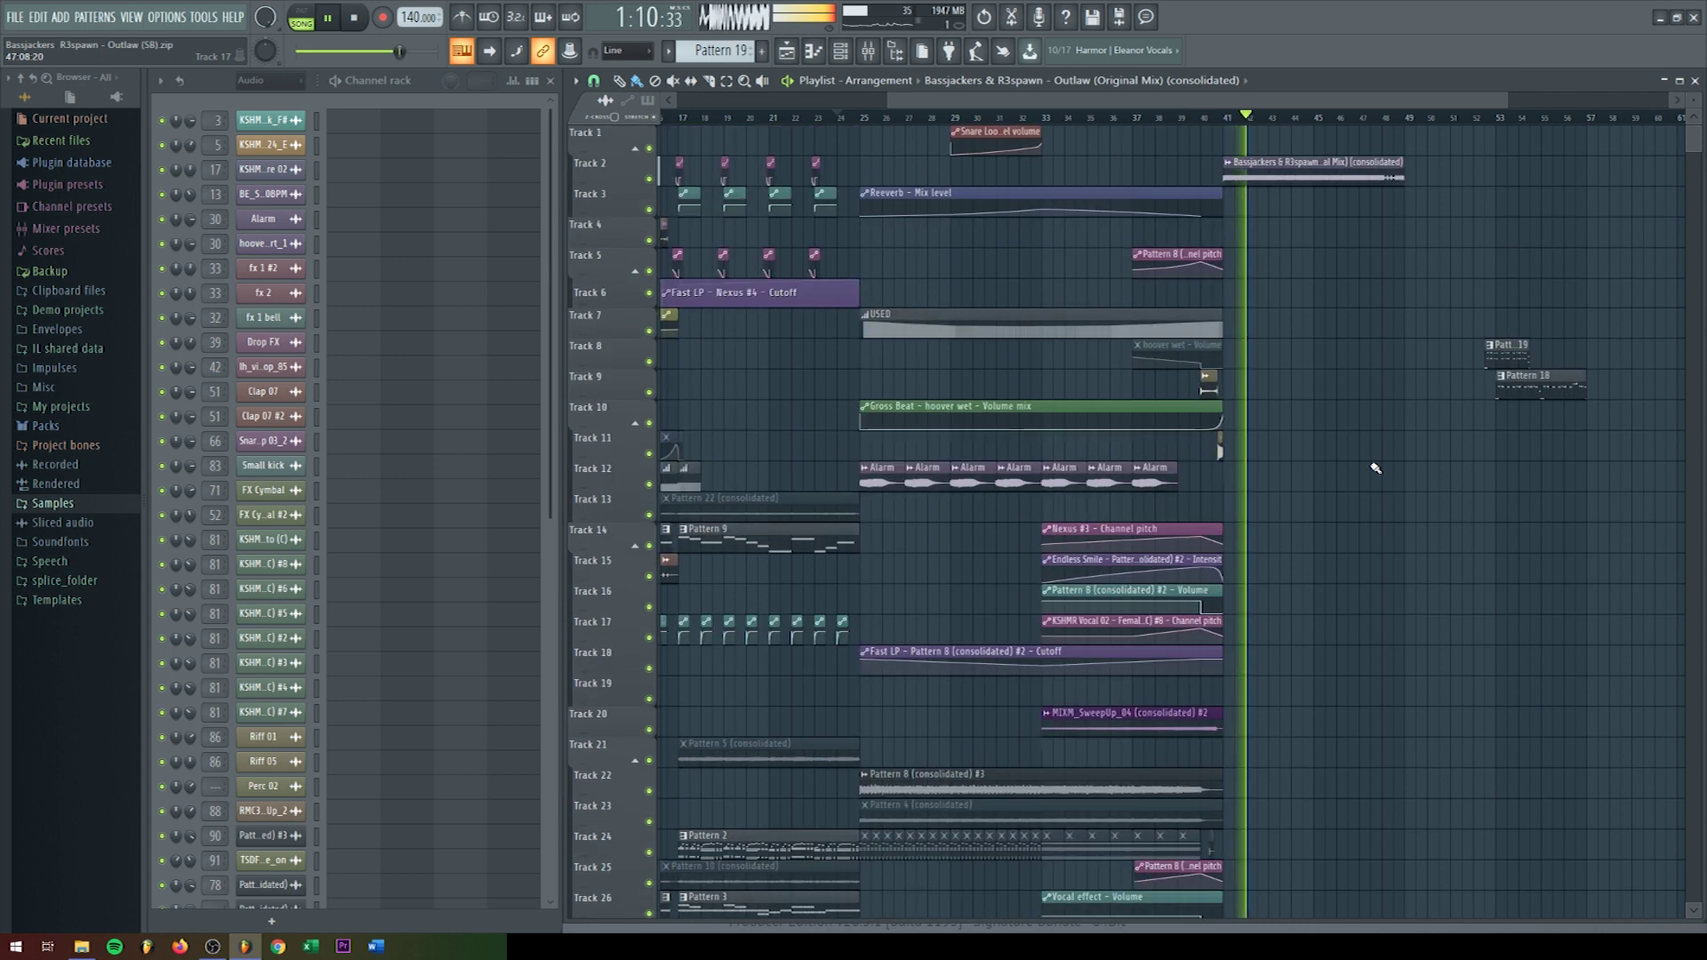
{"action": "scroll", "coordinate": [1482, 472], "scroll_direction": "up", "scroll_amount": 2}
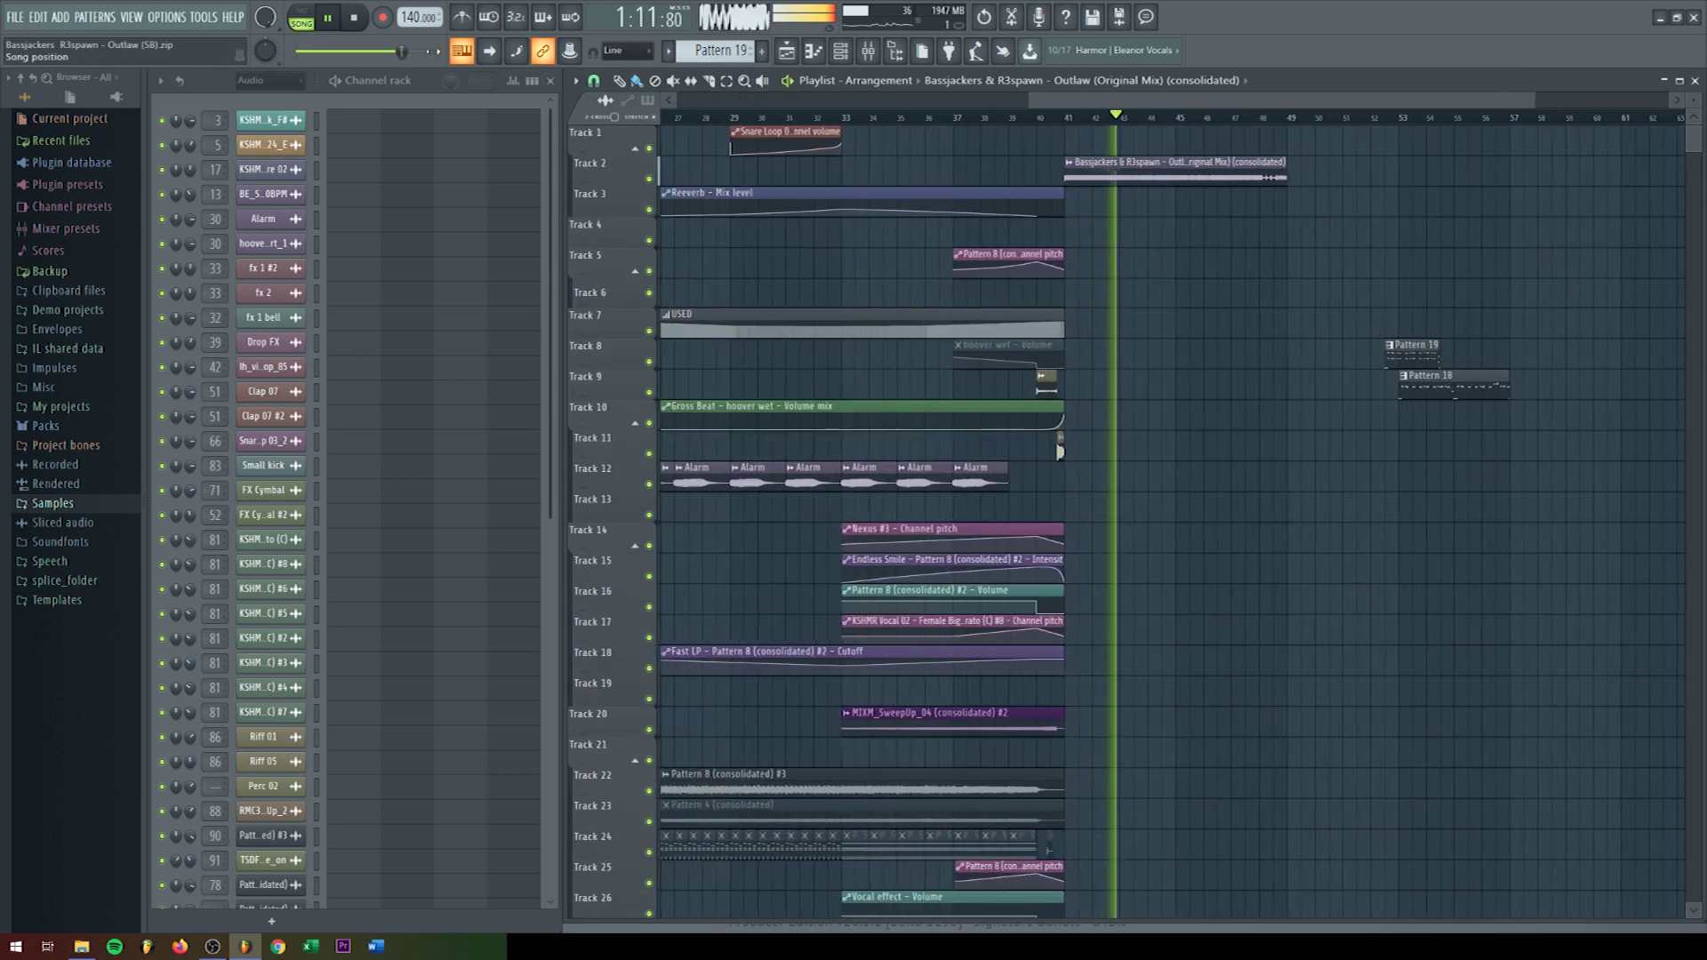
Step: Stop playback and return the song position to the start
{"action": "left_click", "coordinate": [355, 19]}
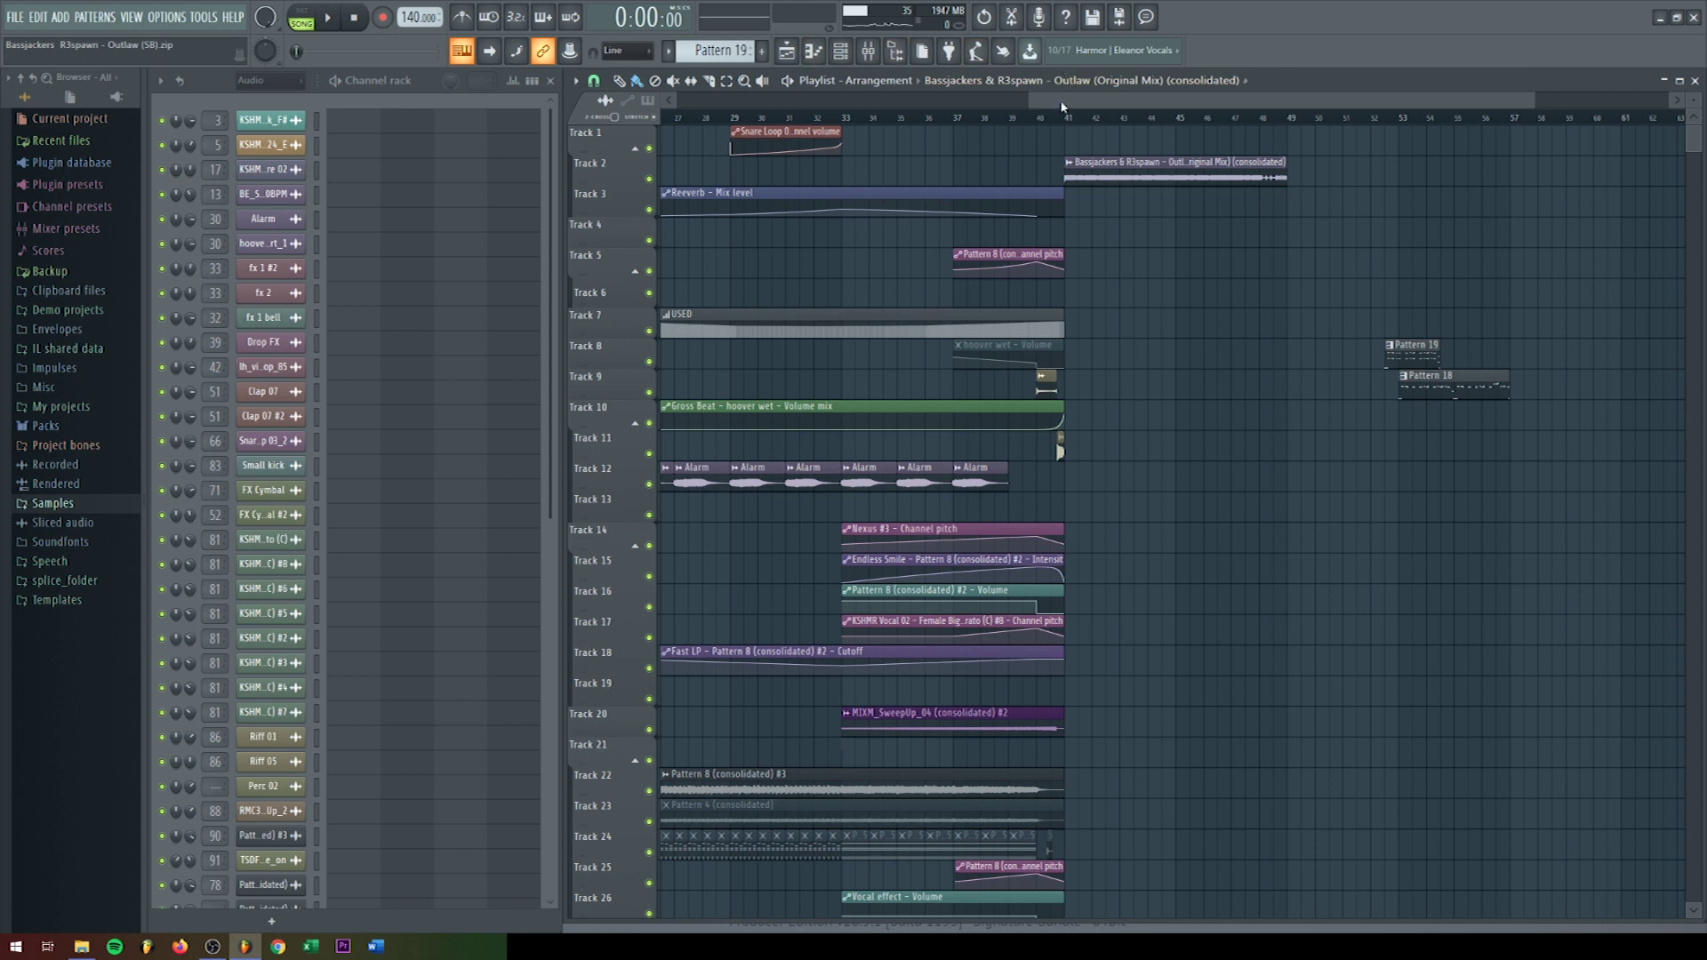
{"action": "scroll", "coordinate": [1144, 268], "scroll_direction": "down", "scroll_amount": 3}
{"action": "scroll", "coordinate": [1144, 269], "scroll_direction": "down", "scroll_amount": 8}
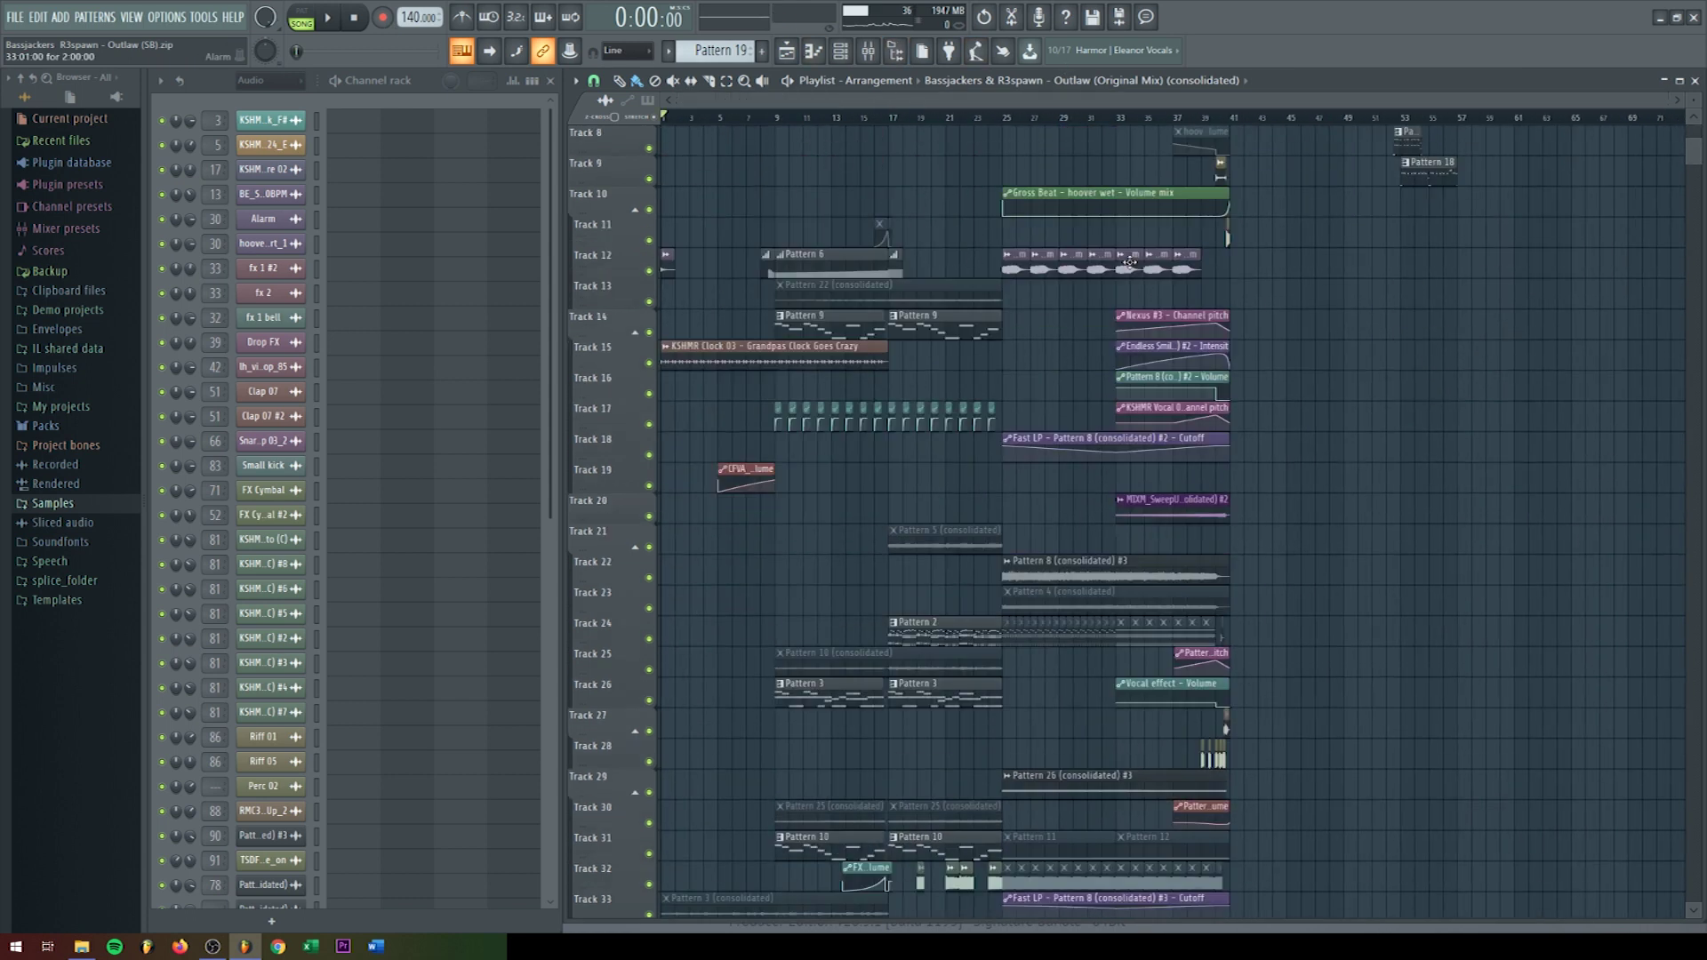
{"action": "scroll", "coordinate": [1136, 285], "scroll_direction": "down", "scroll_amount": 3}
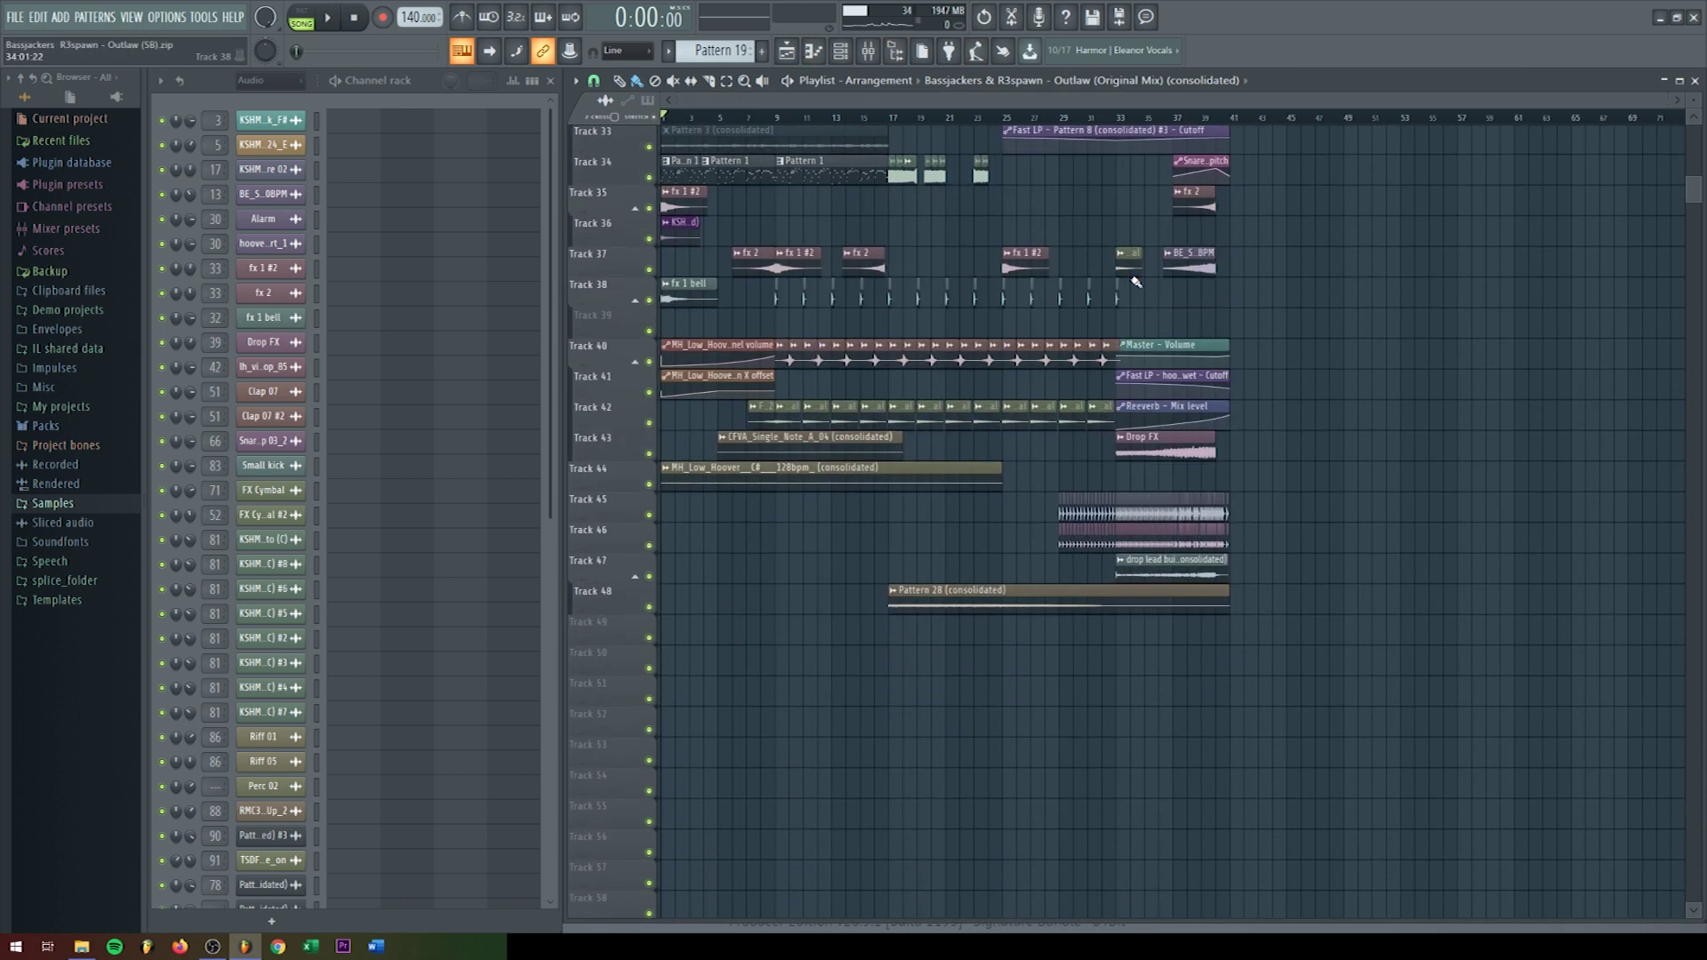
{"action": "scroll", "coordinate": [871, 310], "scroll_direction": "up", "scroll_amount": 9}
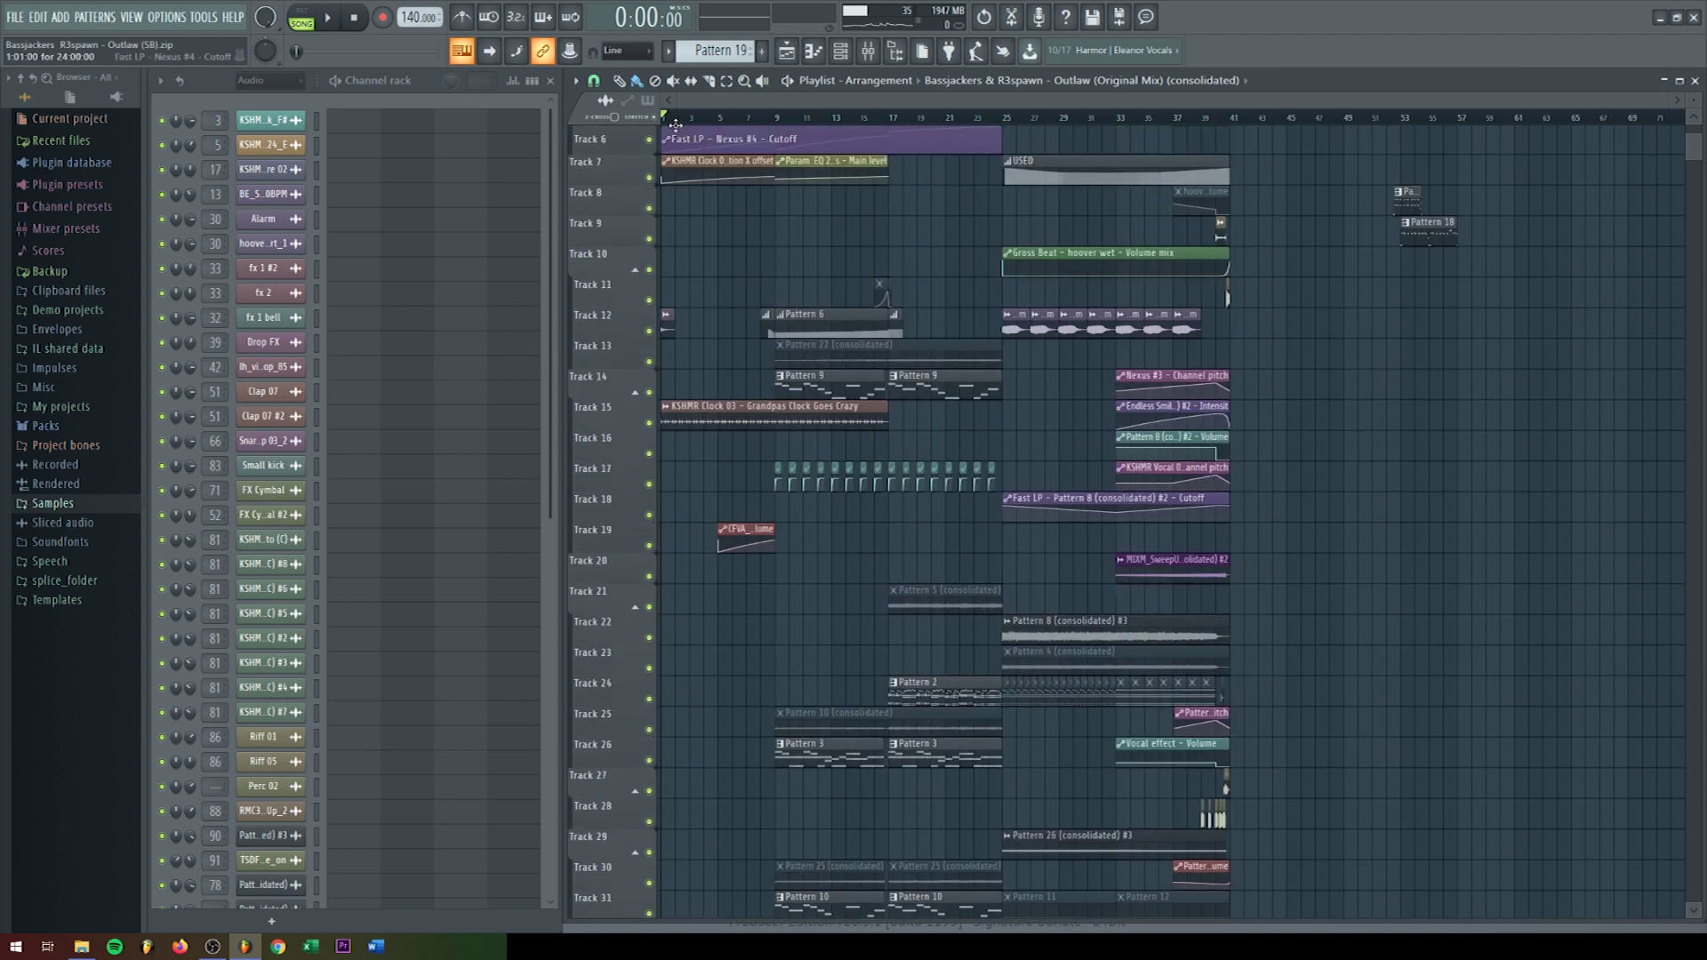
Step: Select bars 1–9 and 9–17, then the Pattern 9, 10 and 3 clips on Tracks 14, 31 and 26
{"action": "left_click_drag", "start_coordinate": [674, 123], "coordinate": [775, 129]}
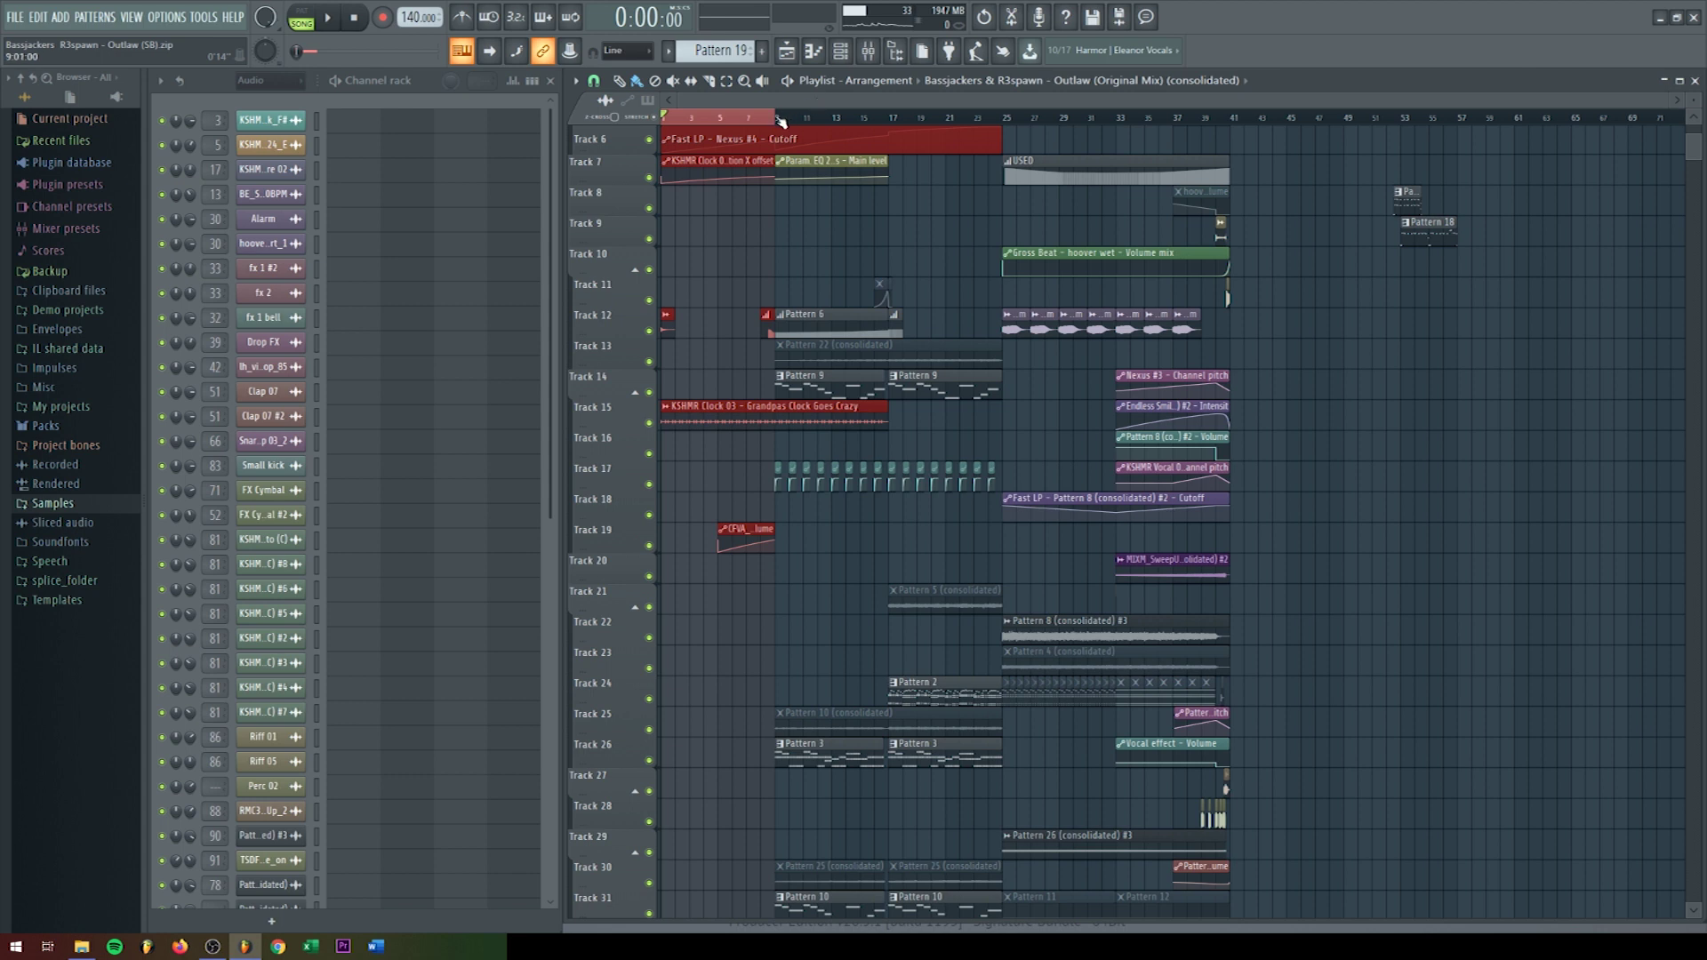
{"action": "left_click_drag", "start_coordinate": [779, 122], "coordinate": [888, 122]}
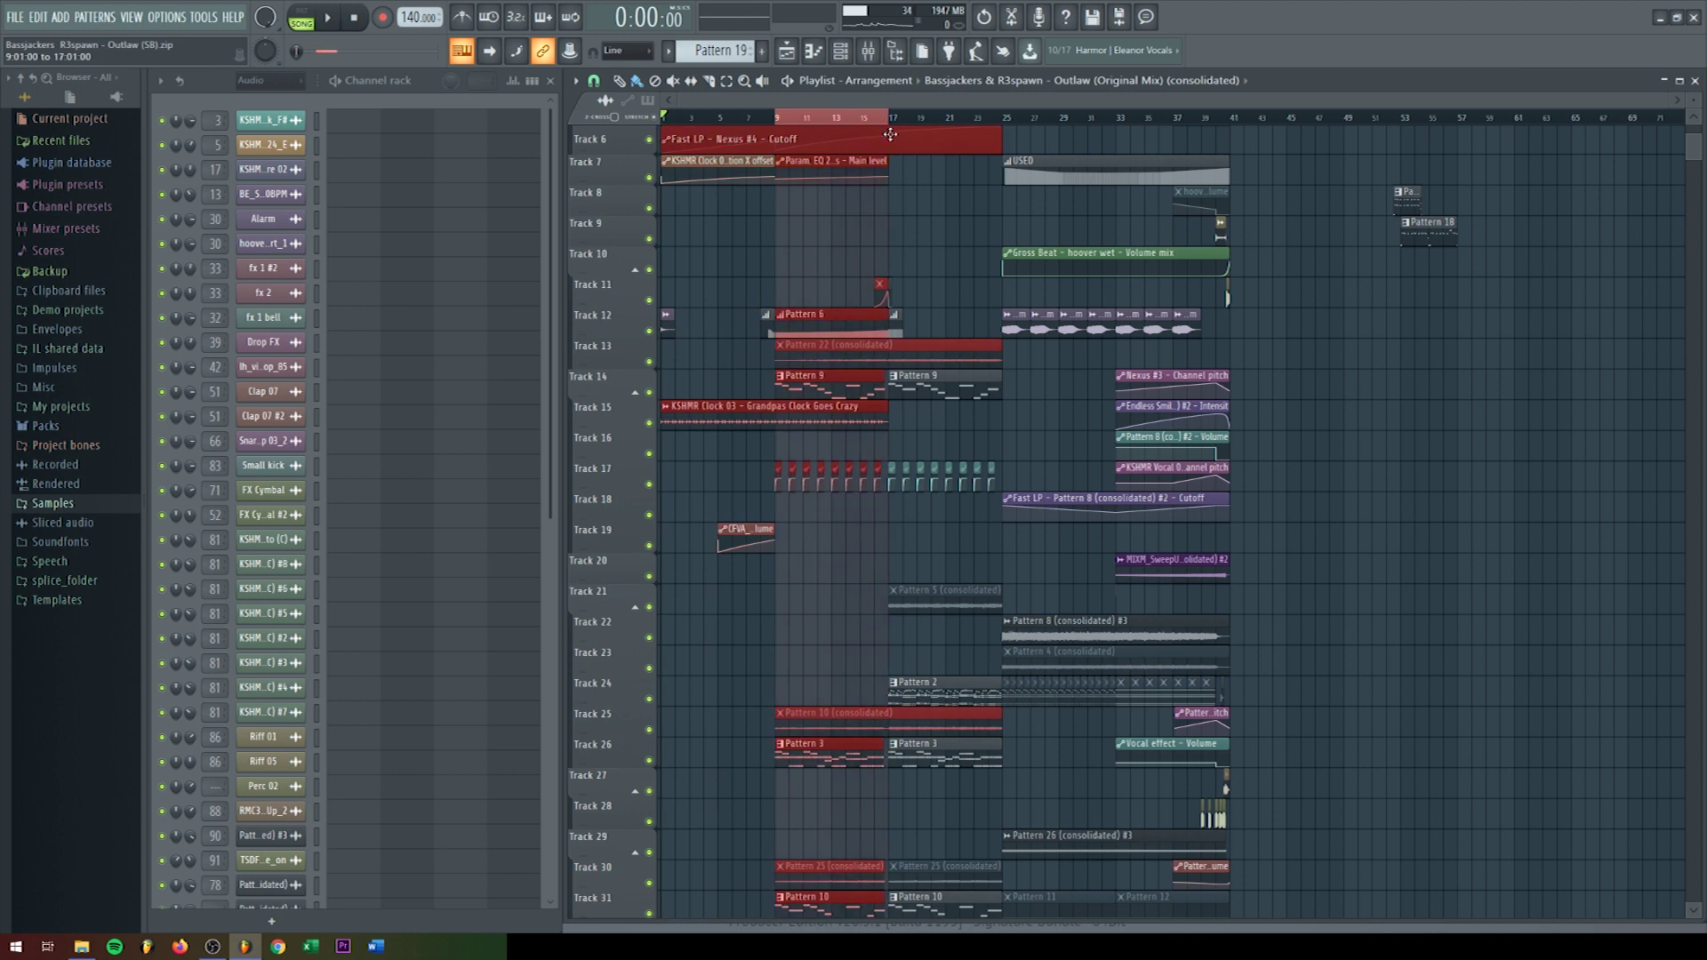
{"action": "left_click", "coordinate": [798, 391]}
{"action": "scroll", "coordinate": [798, 395], "scroll_direction": "down", "scroll_amount": 4}
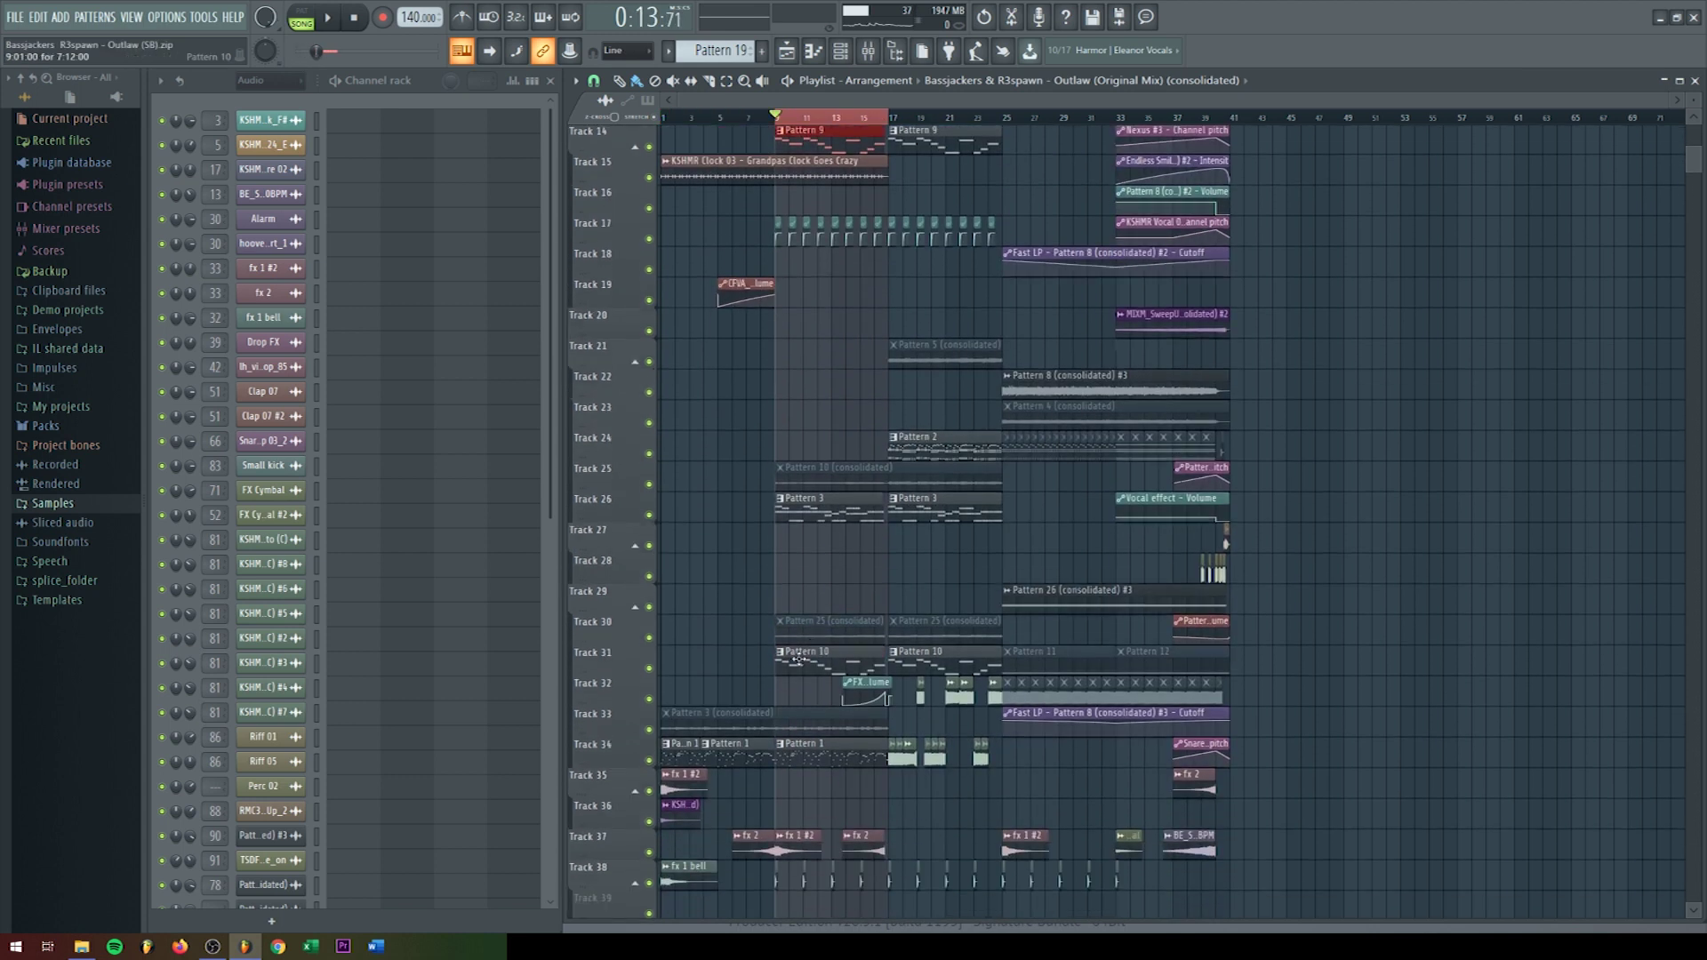
{"action": "left_click", "coordinate": [798, 660]}
{"action": "left_click", "coordinate": [830, 514]}
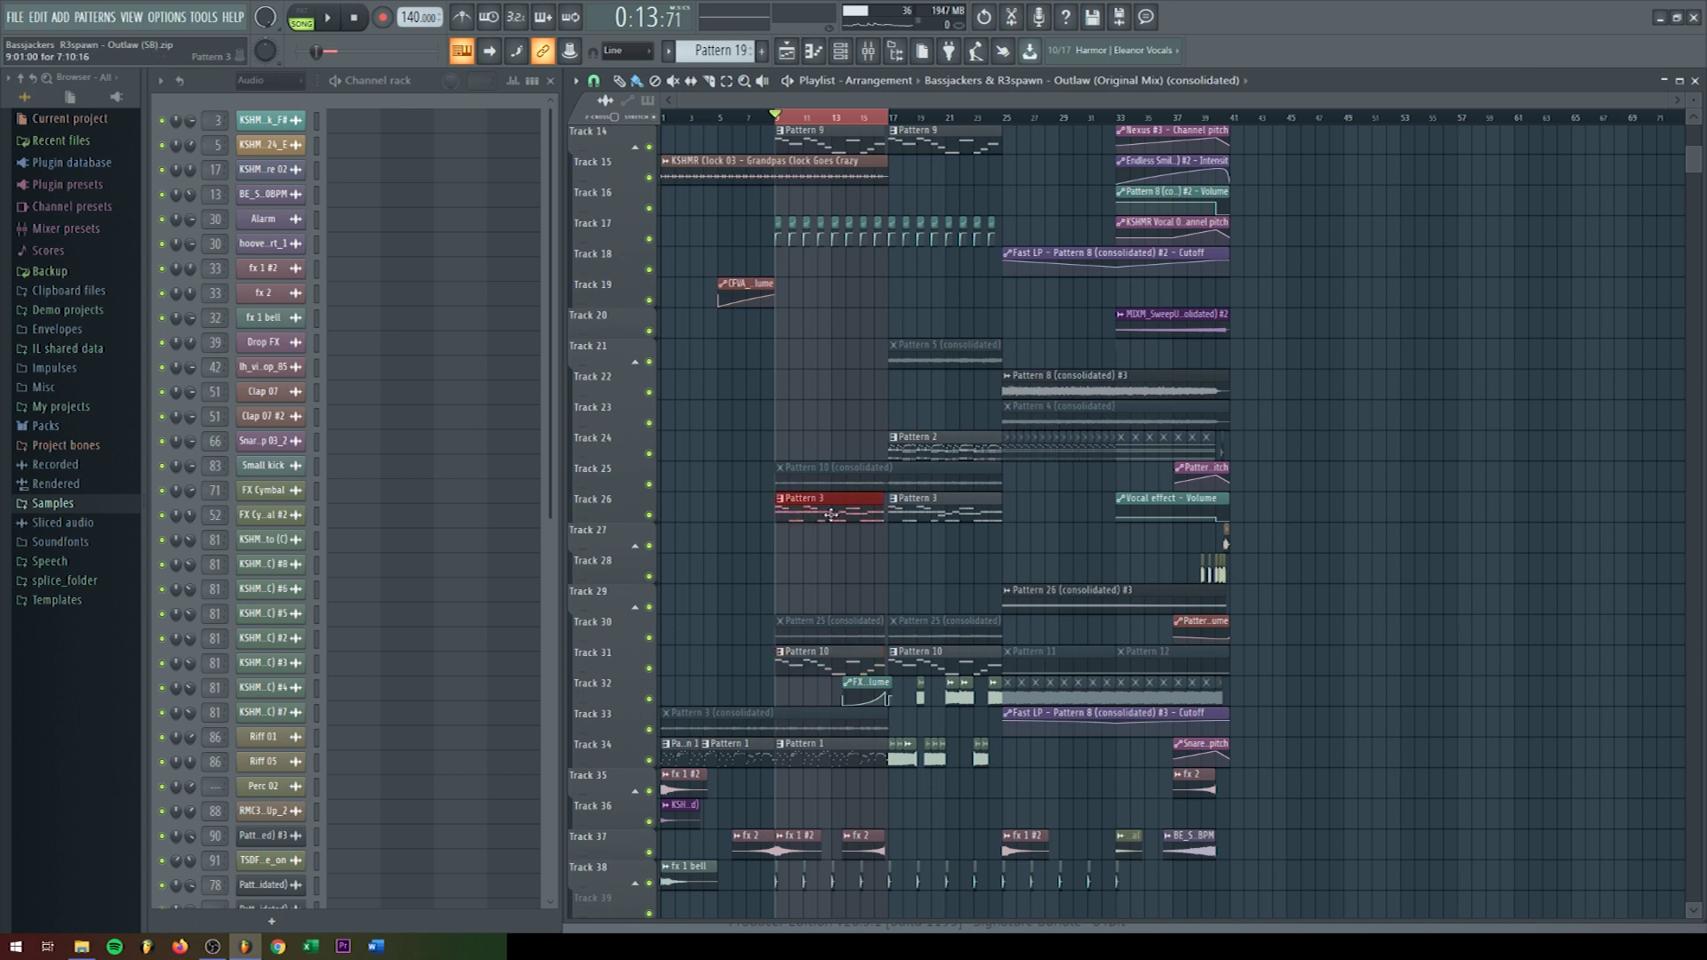
Step: Select the bar 17–25 section, then the build-up from bar 25 to 41
{"action": "scroll", "coordinate": [893, 561], "scroll_direction": "up", "scroll_amount": 5}
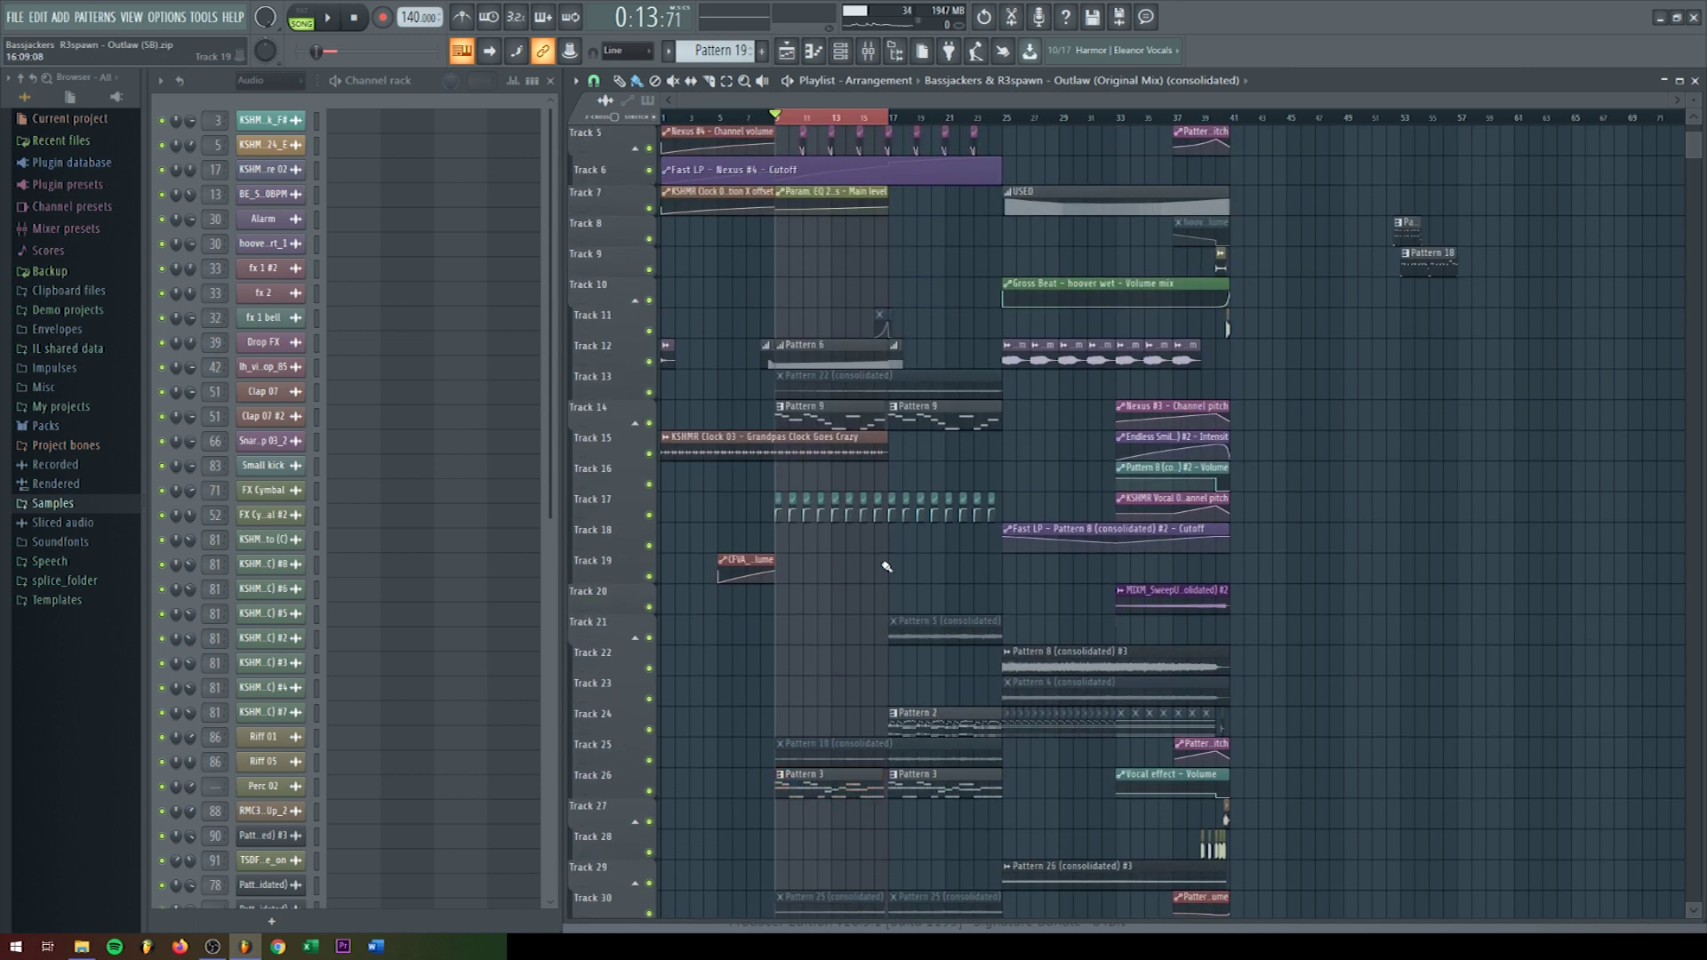
{"action": "left_click_drag", "start_coordinate": [895, 127], "coordinate": [1012, 132]}
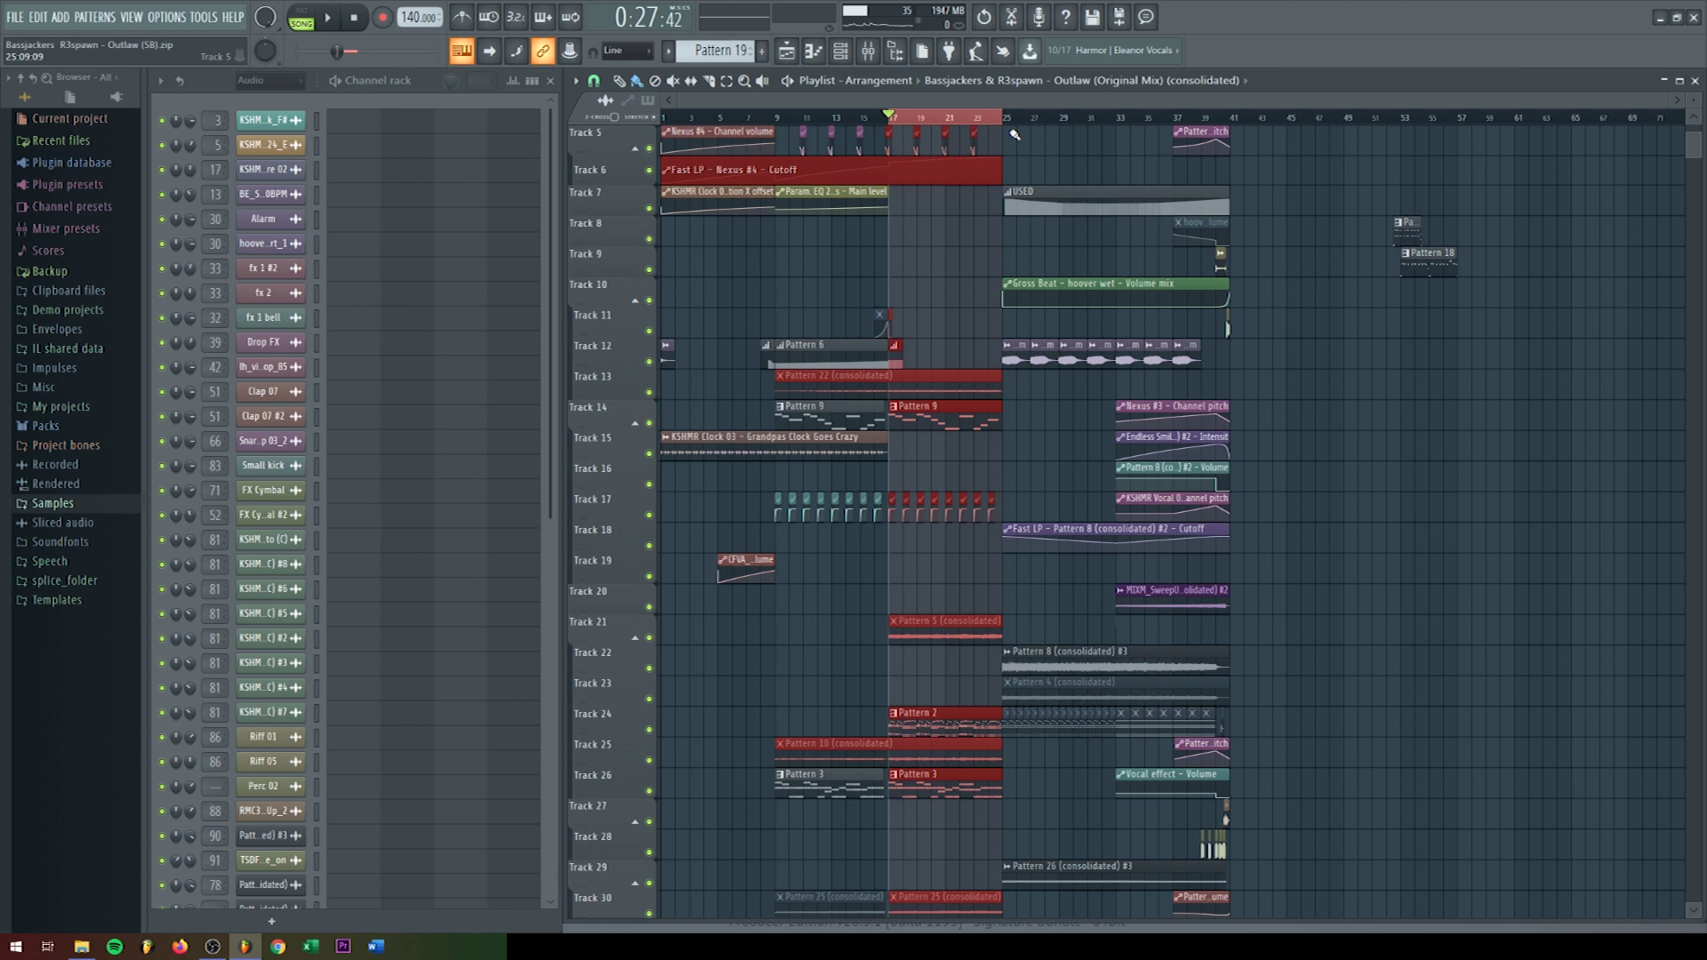
{"action": "left_click_drag", "start_coordinate": [1007, 118], "coordinate": [1342, 119]}
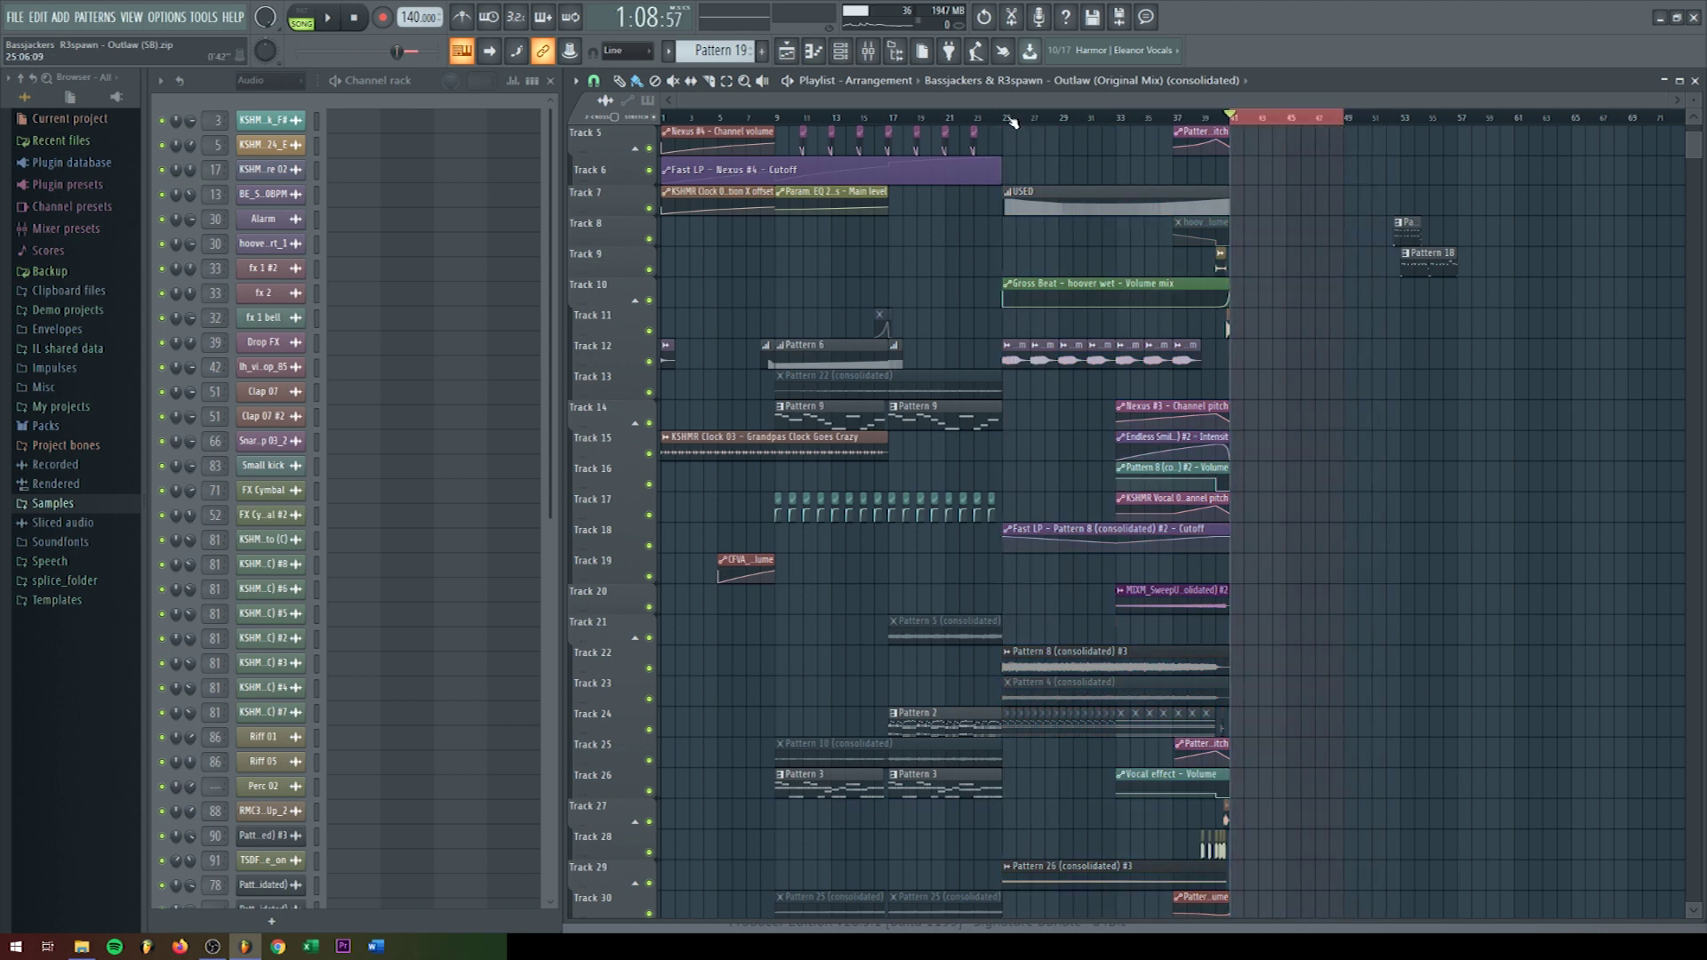
Step: Mark bars 25–41 as the time range, then try ranges over bars 25–33 and 33–41
{"action": "left_click_drag", "start_coordinate": [1011, 122], "coordinate": [1234, 122]}
{"action": "left_click", "coordinate": [1245, 171]}
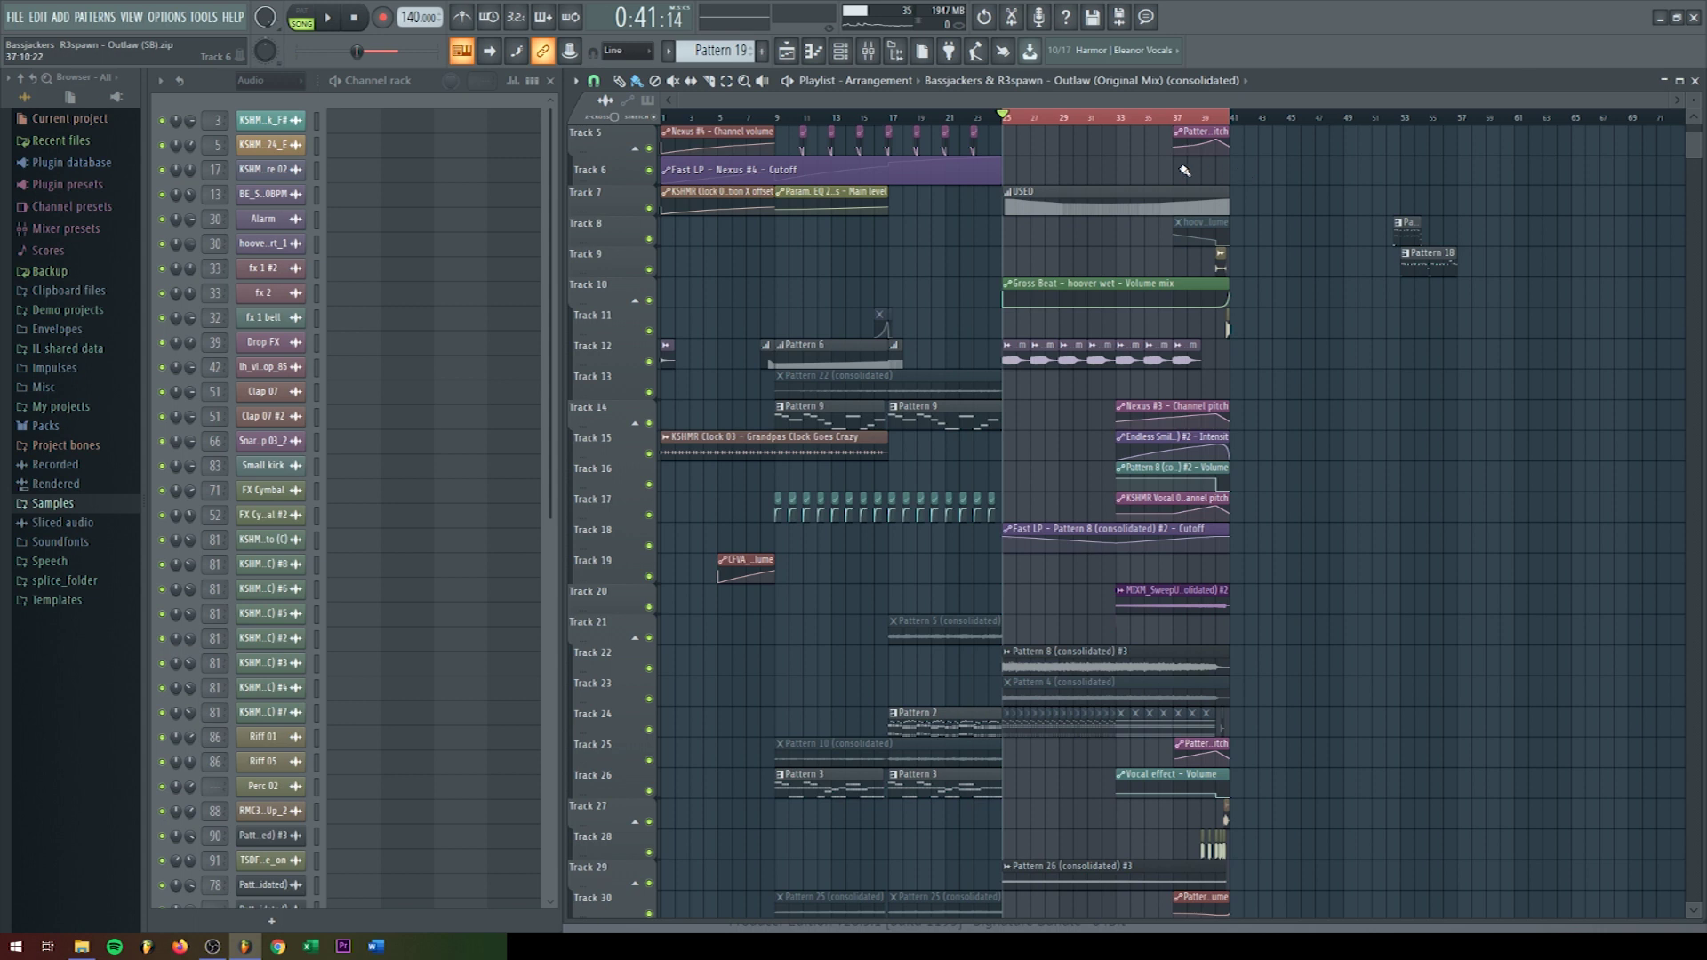
{"action": "left_click", "coordinate": [1014, 120]}
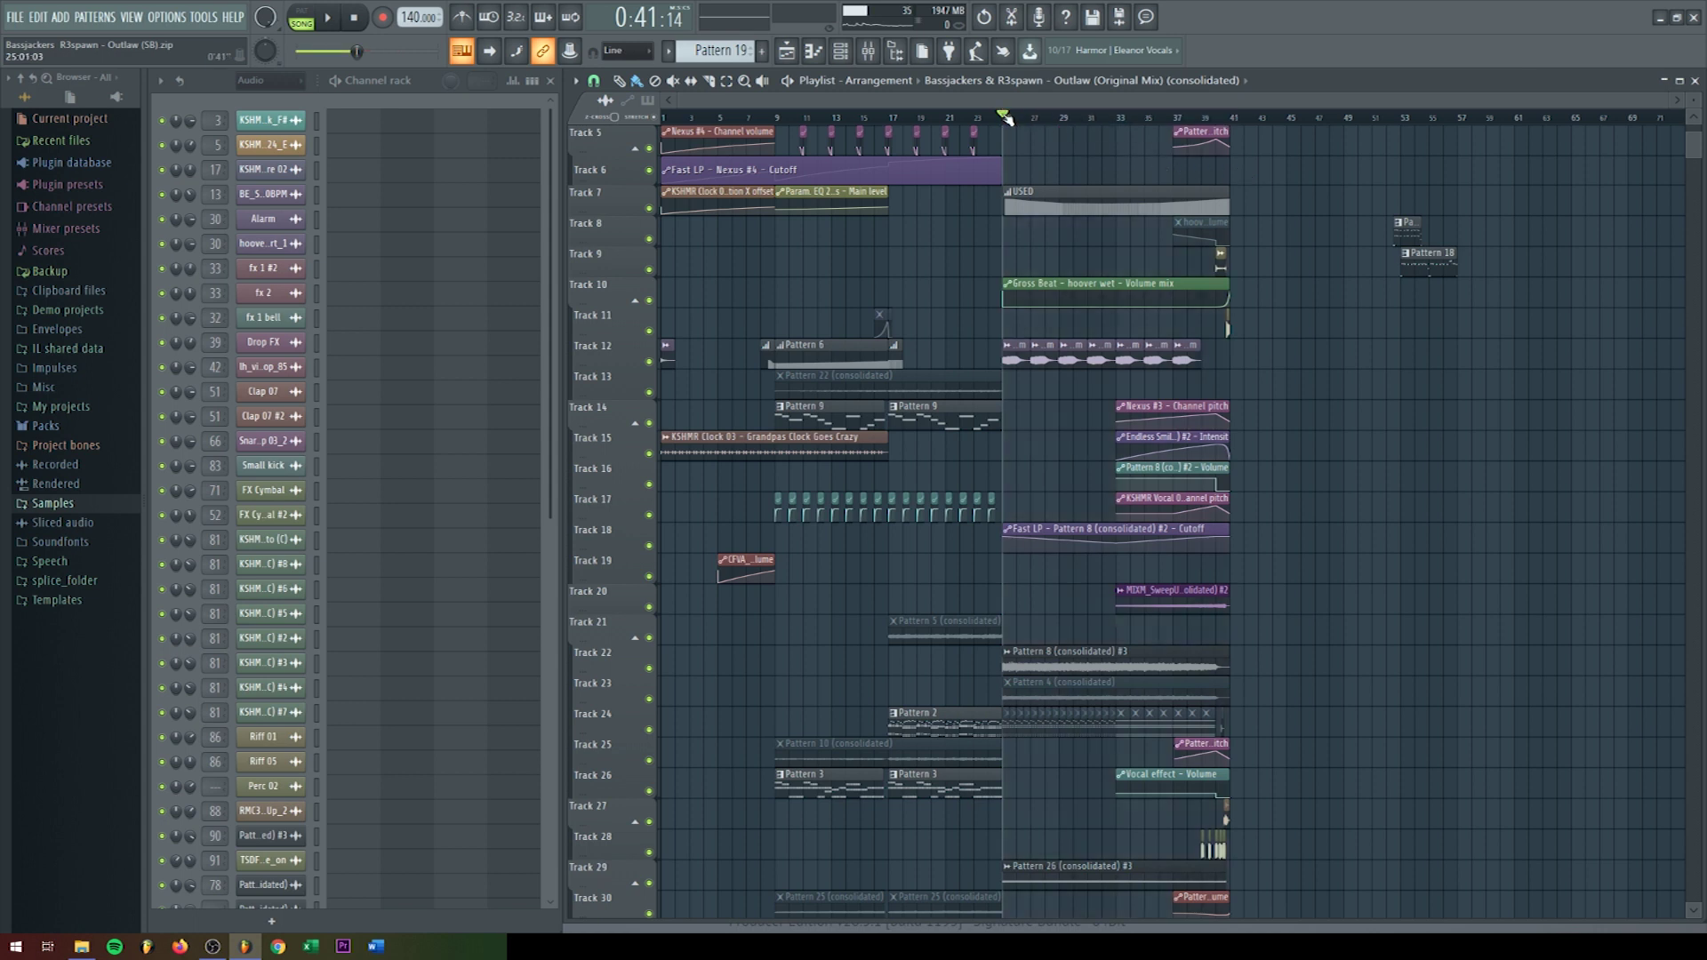
{"action": "left_click_drag", "start_coordinate": [1005, 119], "coordinate": [1229, 120]}
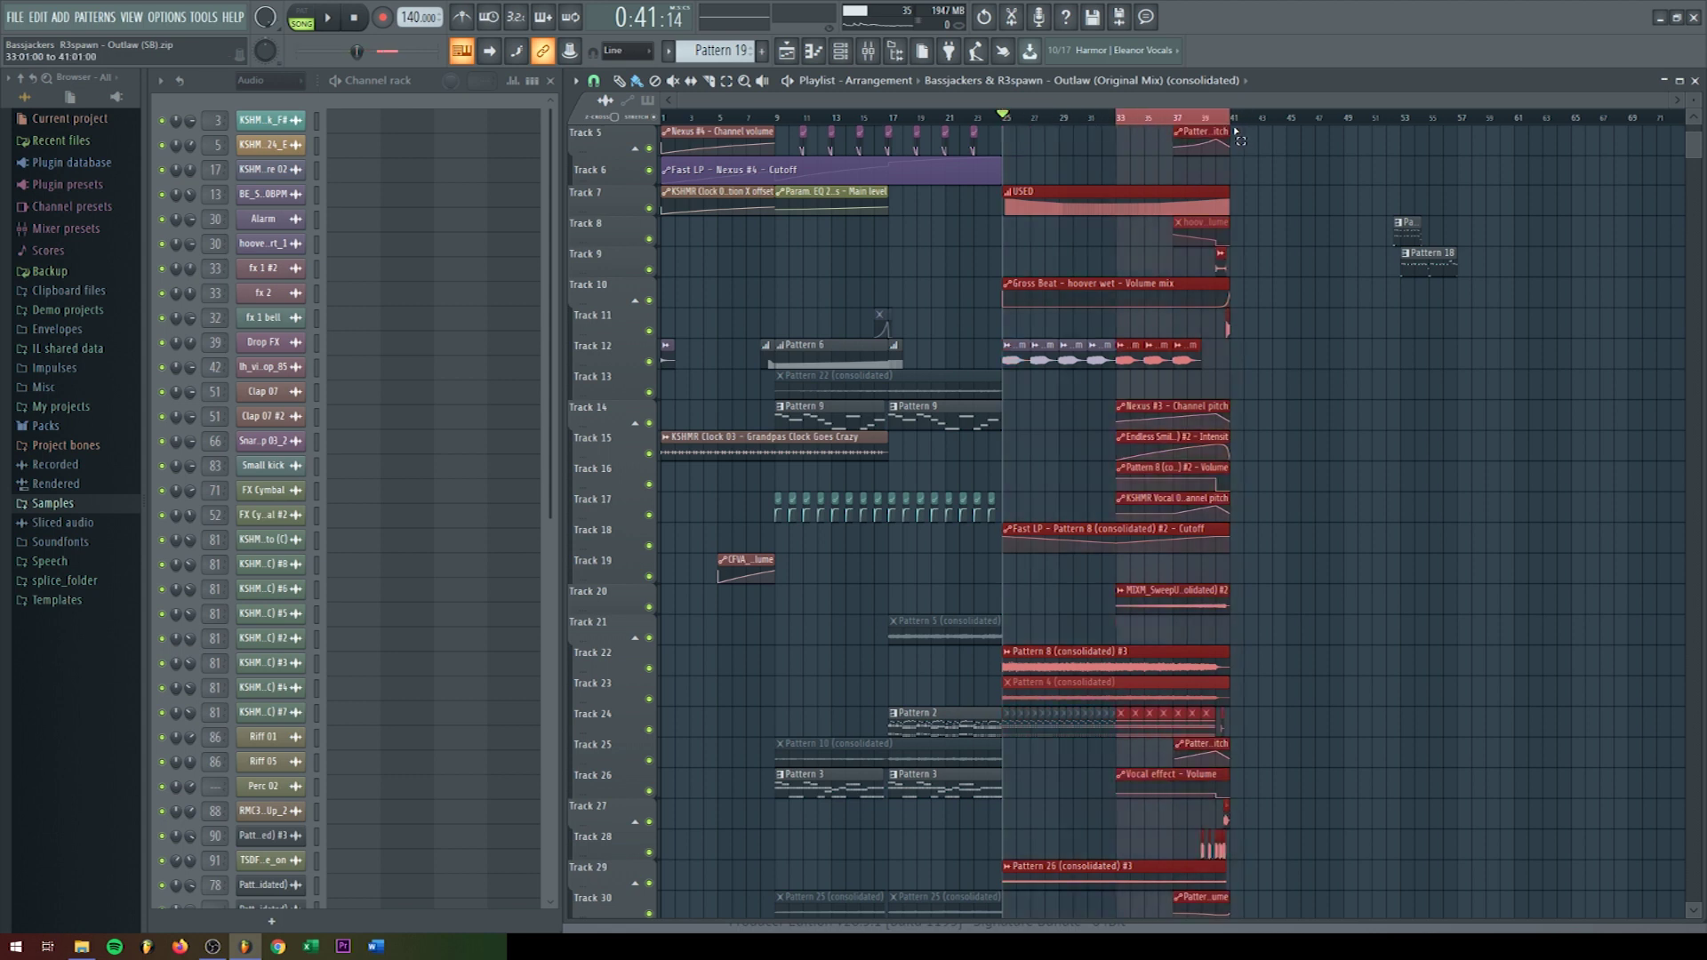
{"action": "left_click_drag", "start_coordinate": [1119, 118], "coordinate": [1230, 118]}
Step: Re-mark bars 25–41, deselect its clips, then clear the range and jump to bar 41
{"action": "left_click_drag", "start_coordinate": [1012, 119], "coordinate": [1233, 129]}
{"action": "left_click", "coordinate": [1263, 166]}
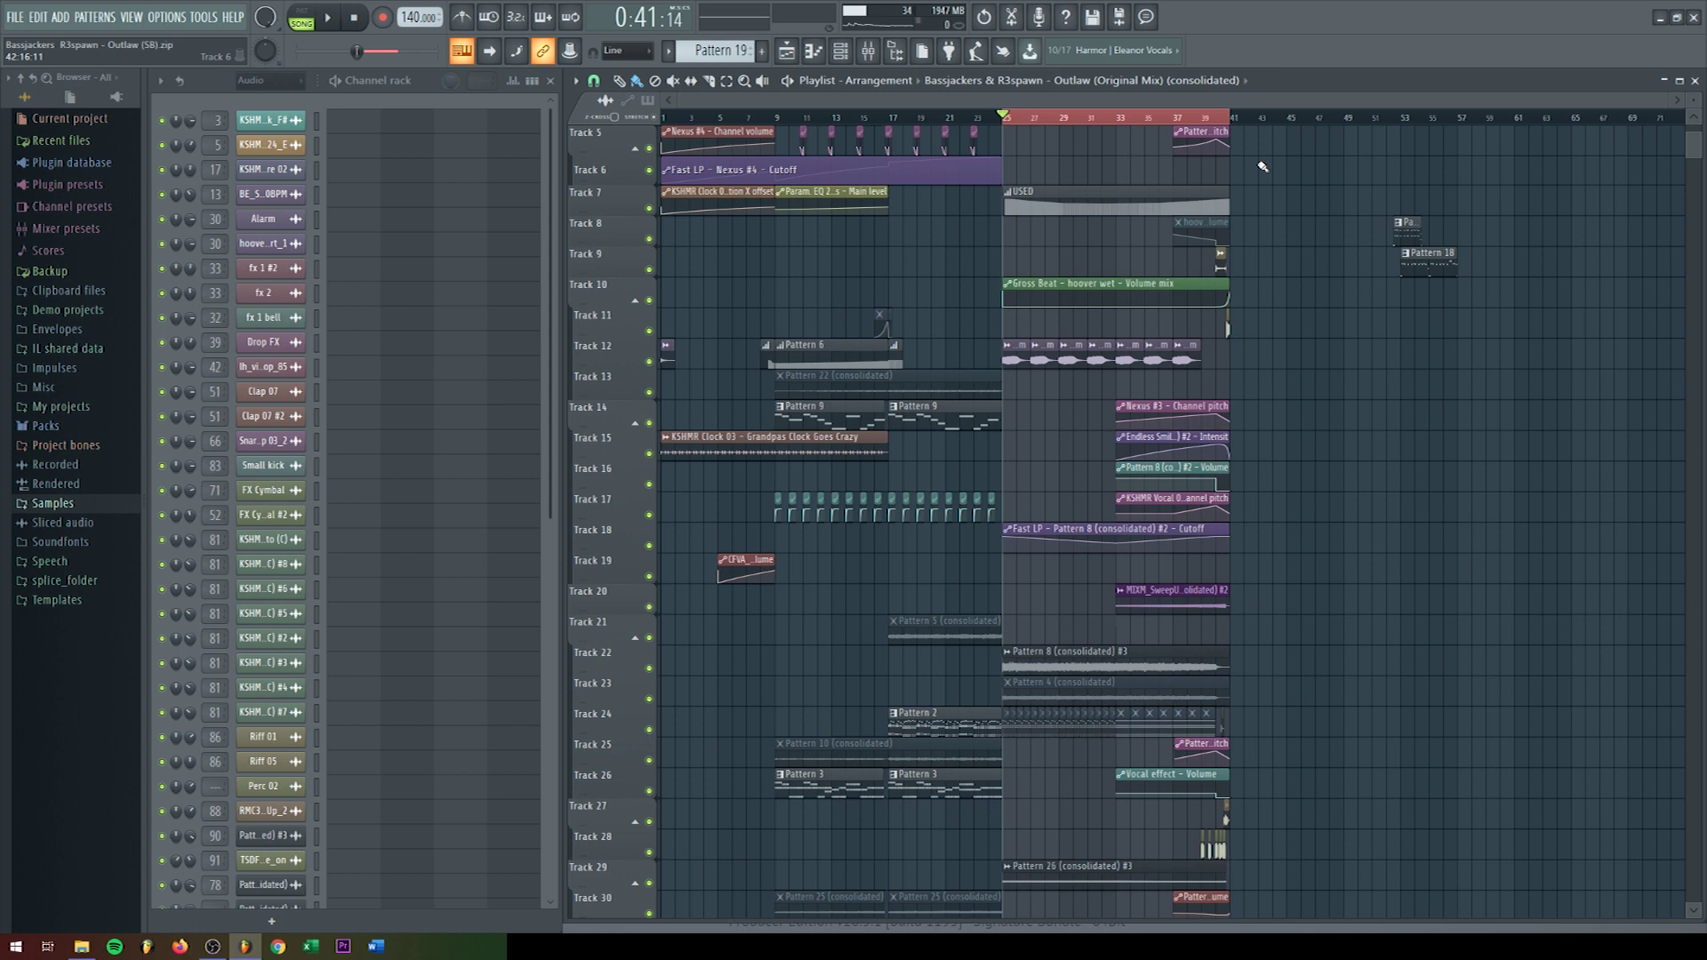
{"action": "scroll", "coordinate": [1237, 138], "scroll_direction": "up", "scroll_amount": 4}
{"action": "left_click", "coordinate": [1236, 118]}
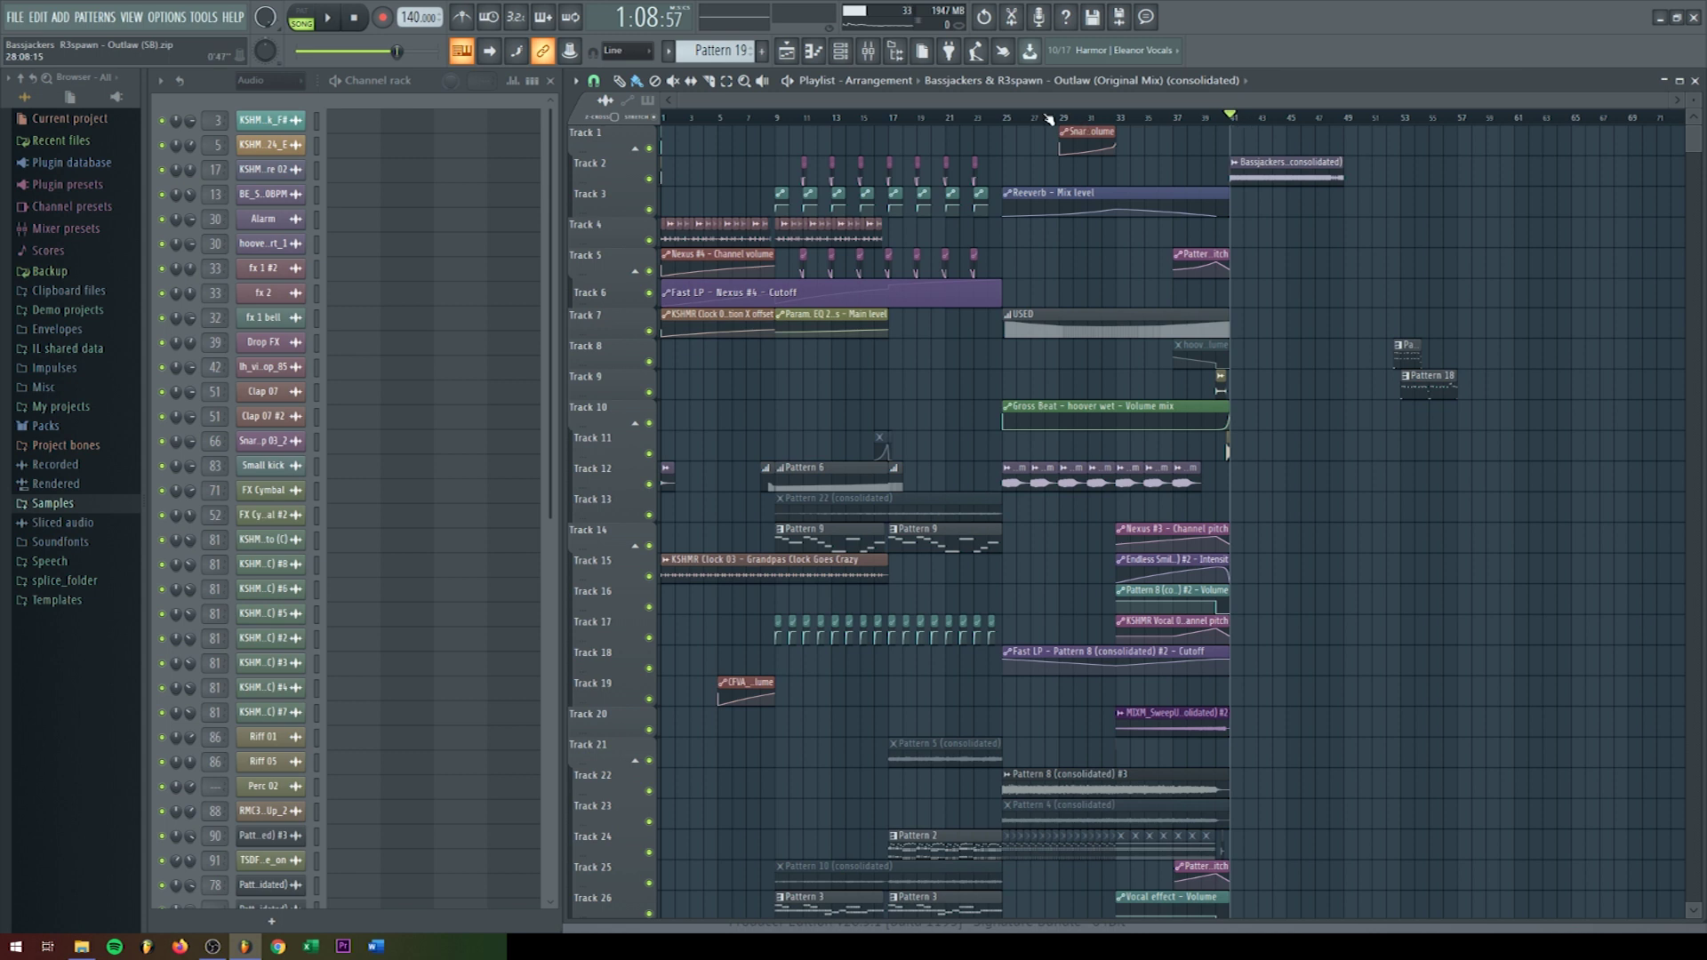
Step: Try ranges over bars 25–41 and 26–41, then set bars 41–49 with the Bassjackers clip deselected
{"action": "left_click_drag", "start_coordinate": [1012, 118], "coordinate": [1343, 118]}
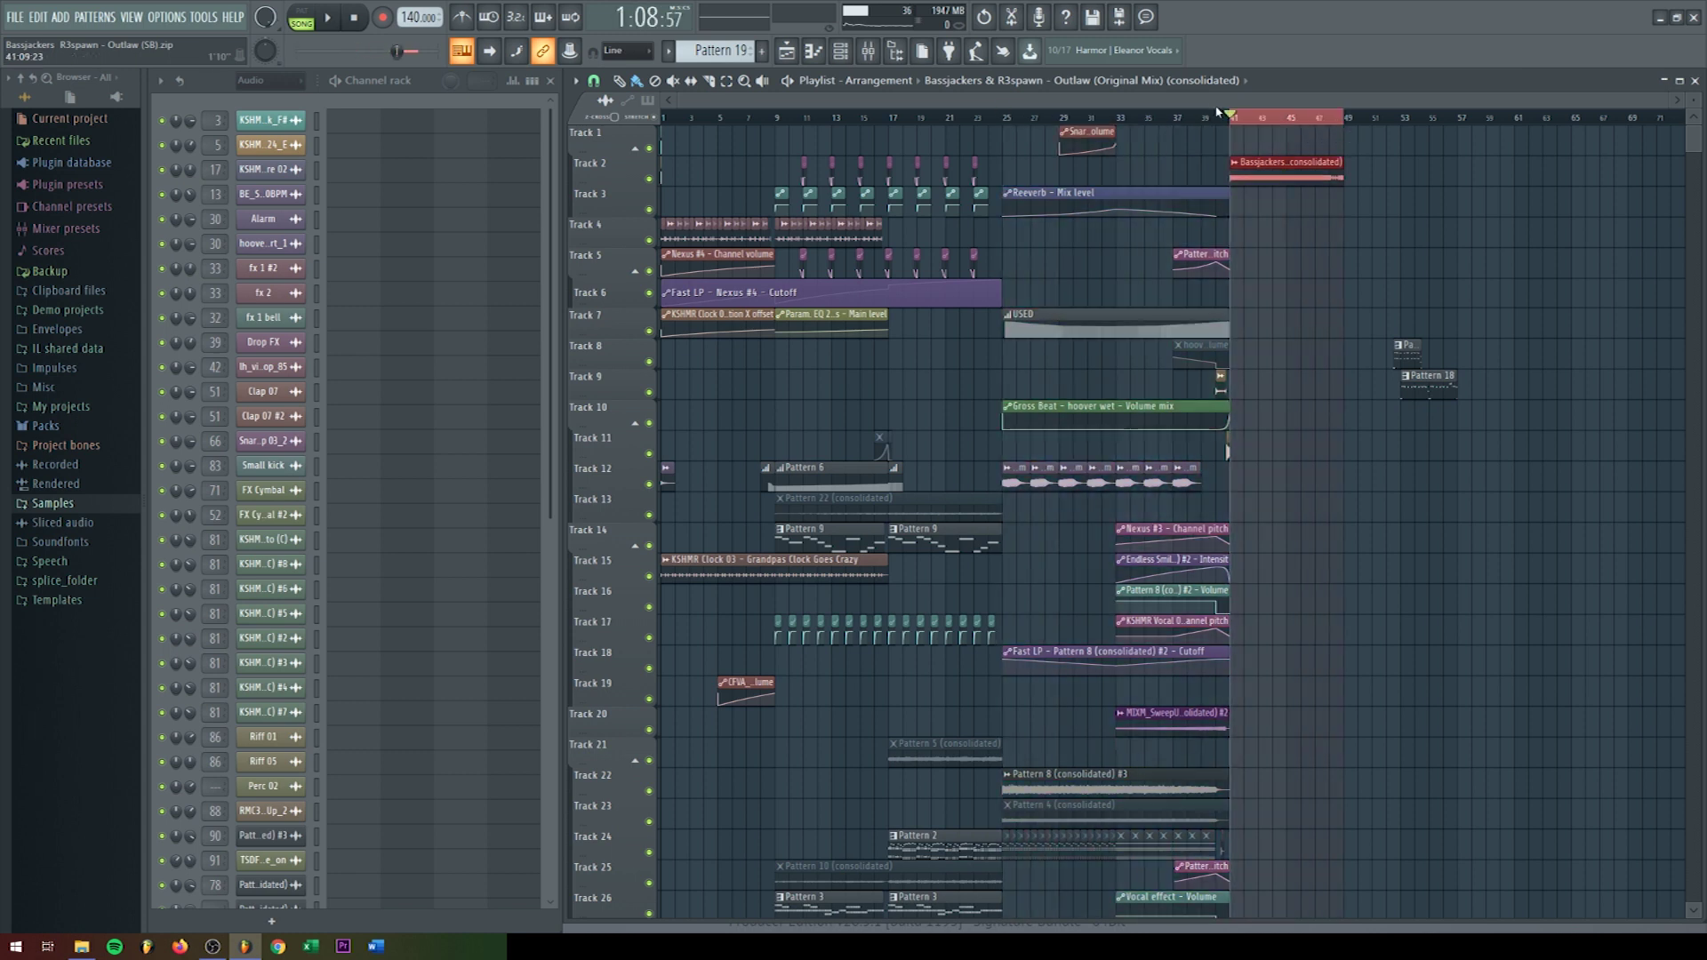
{"action": "left_click_drag", "start_coordinate": [1236, 122], "coordinate": [1023, 145]}
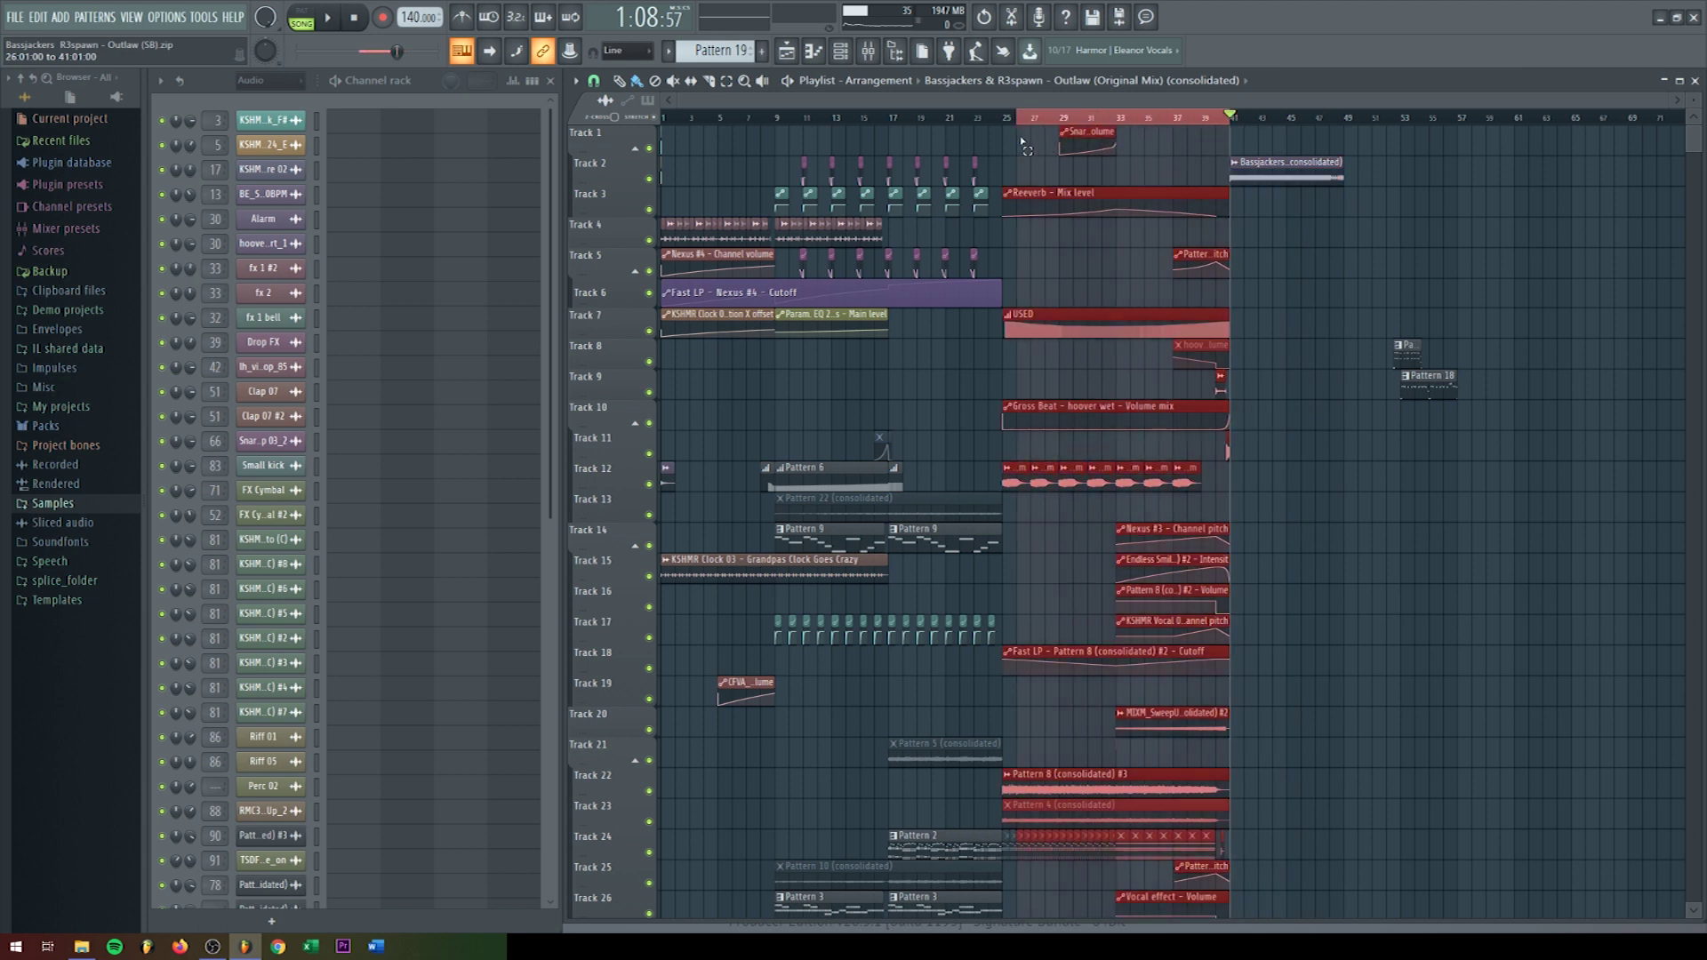
{"action": "left_click_drag", "start_coordinate": [1232, 140], "coordinate": [1344, 140]}
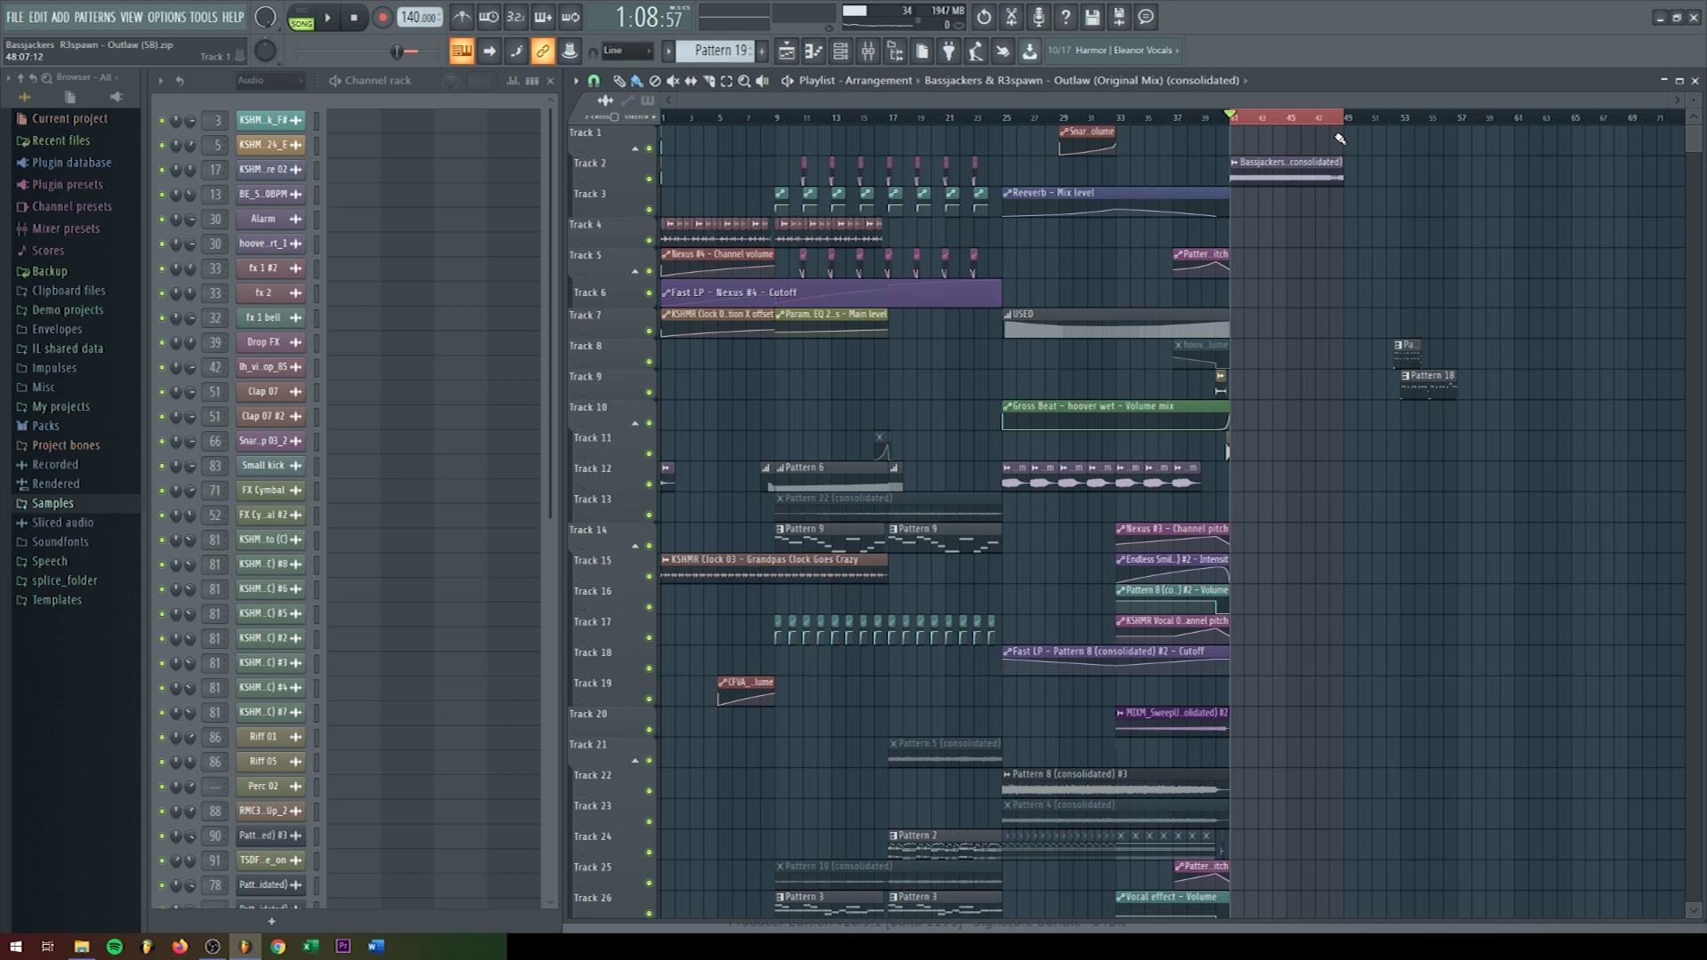
{"action": "left_click_drag", "start_coordinate": [1013, 119], "coordinate": [1344, 139]}
{"action": "left_click_drag", "start_coordinate": [1236, 122], "coordinate": [1343, 125]}
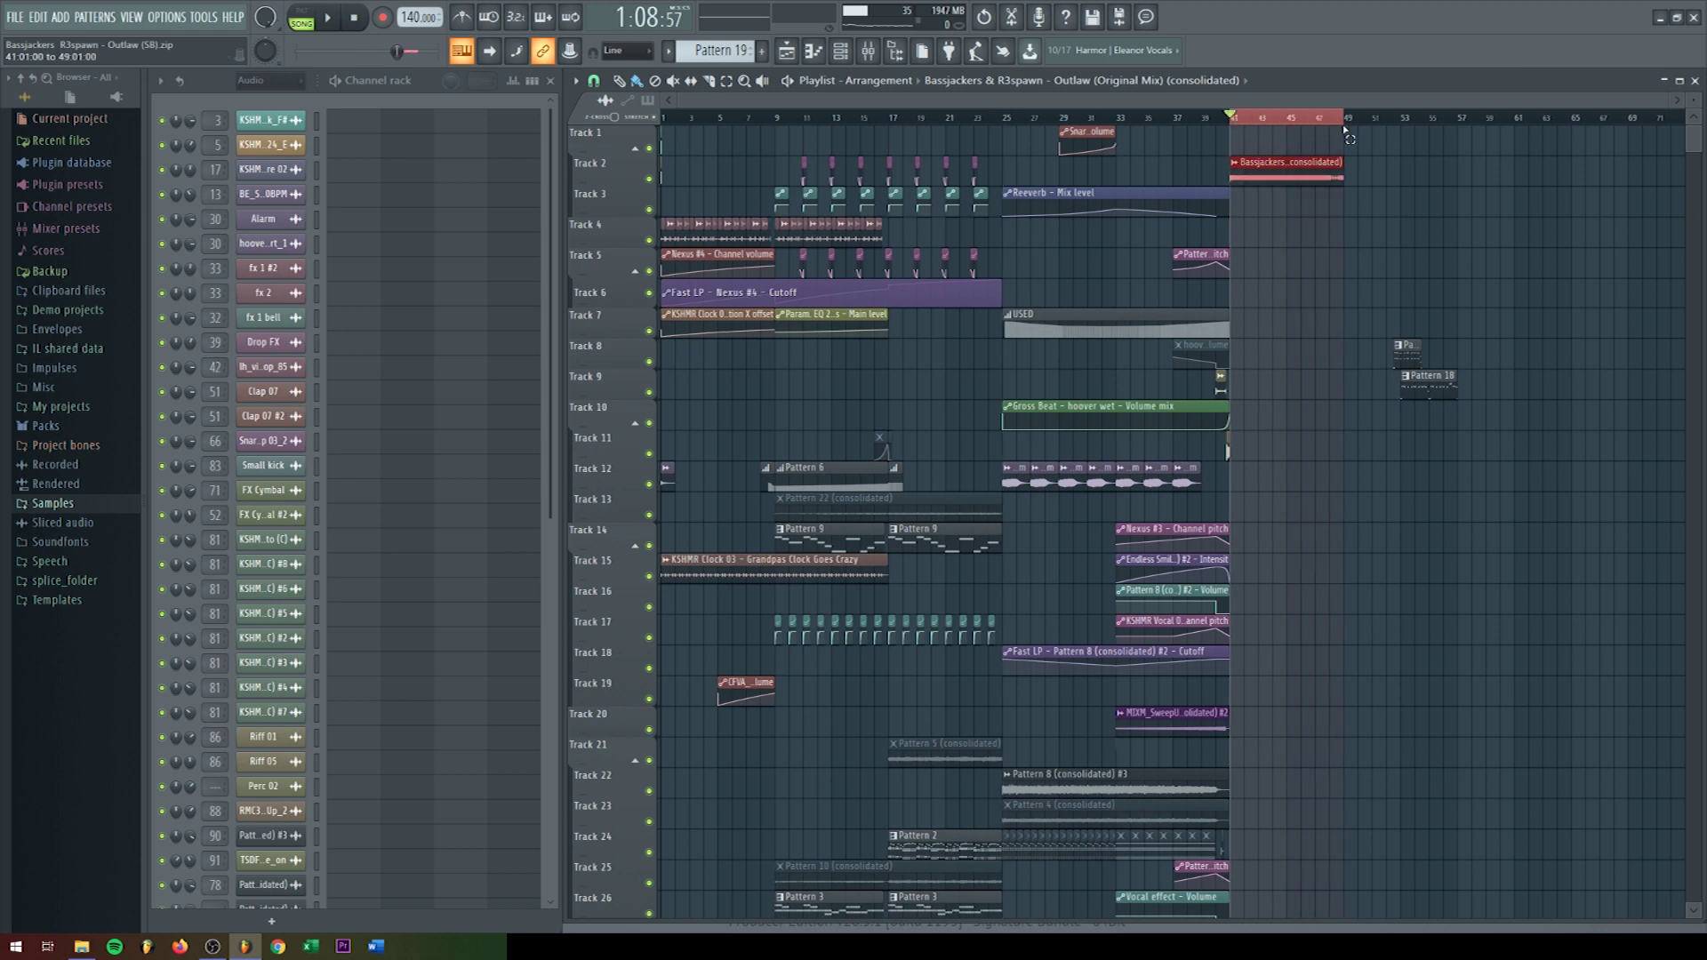
{"action": "left_click", "coordinate": [1289, 179]}
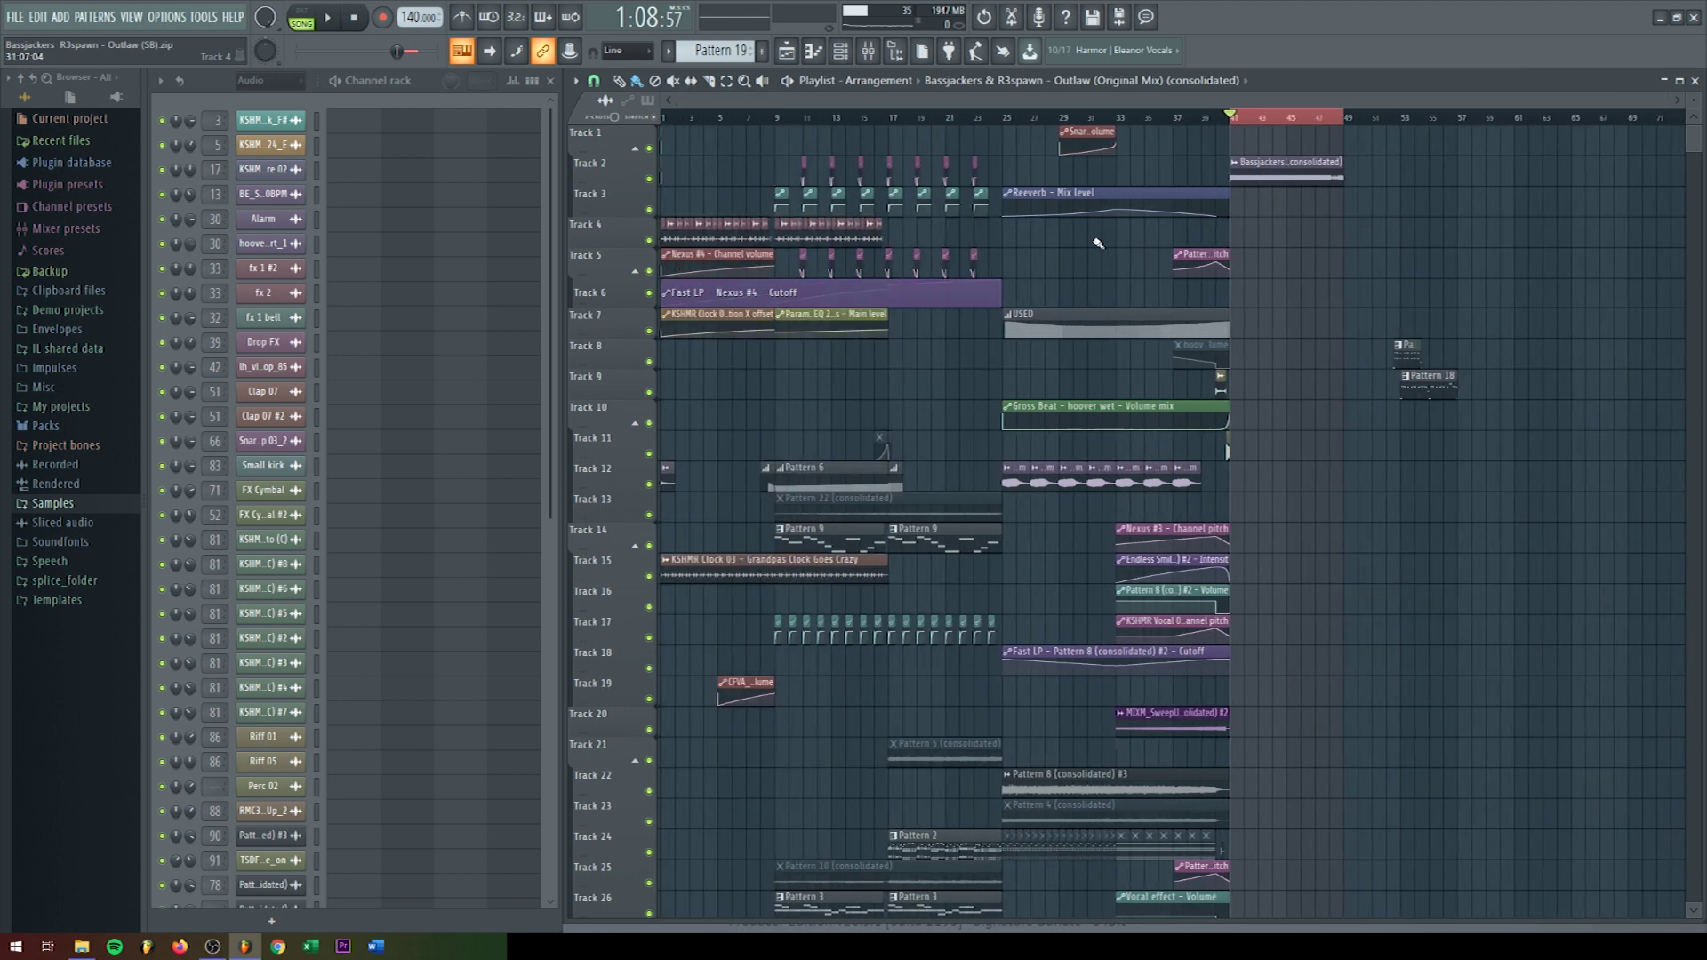
Step: Scroll down to Track 35 and box-select the fx 2 clip that ends the build-up
{"action": "scroll", "coordinate": [1098, 242], "scroll_direction": "down", "scroll_amount": 3}
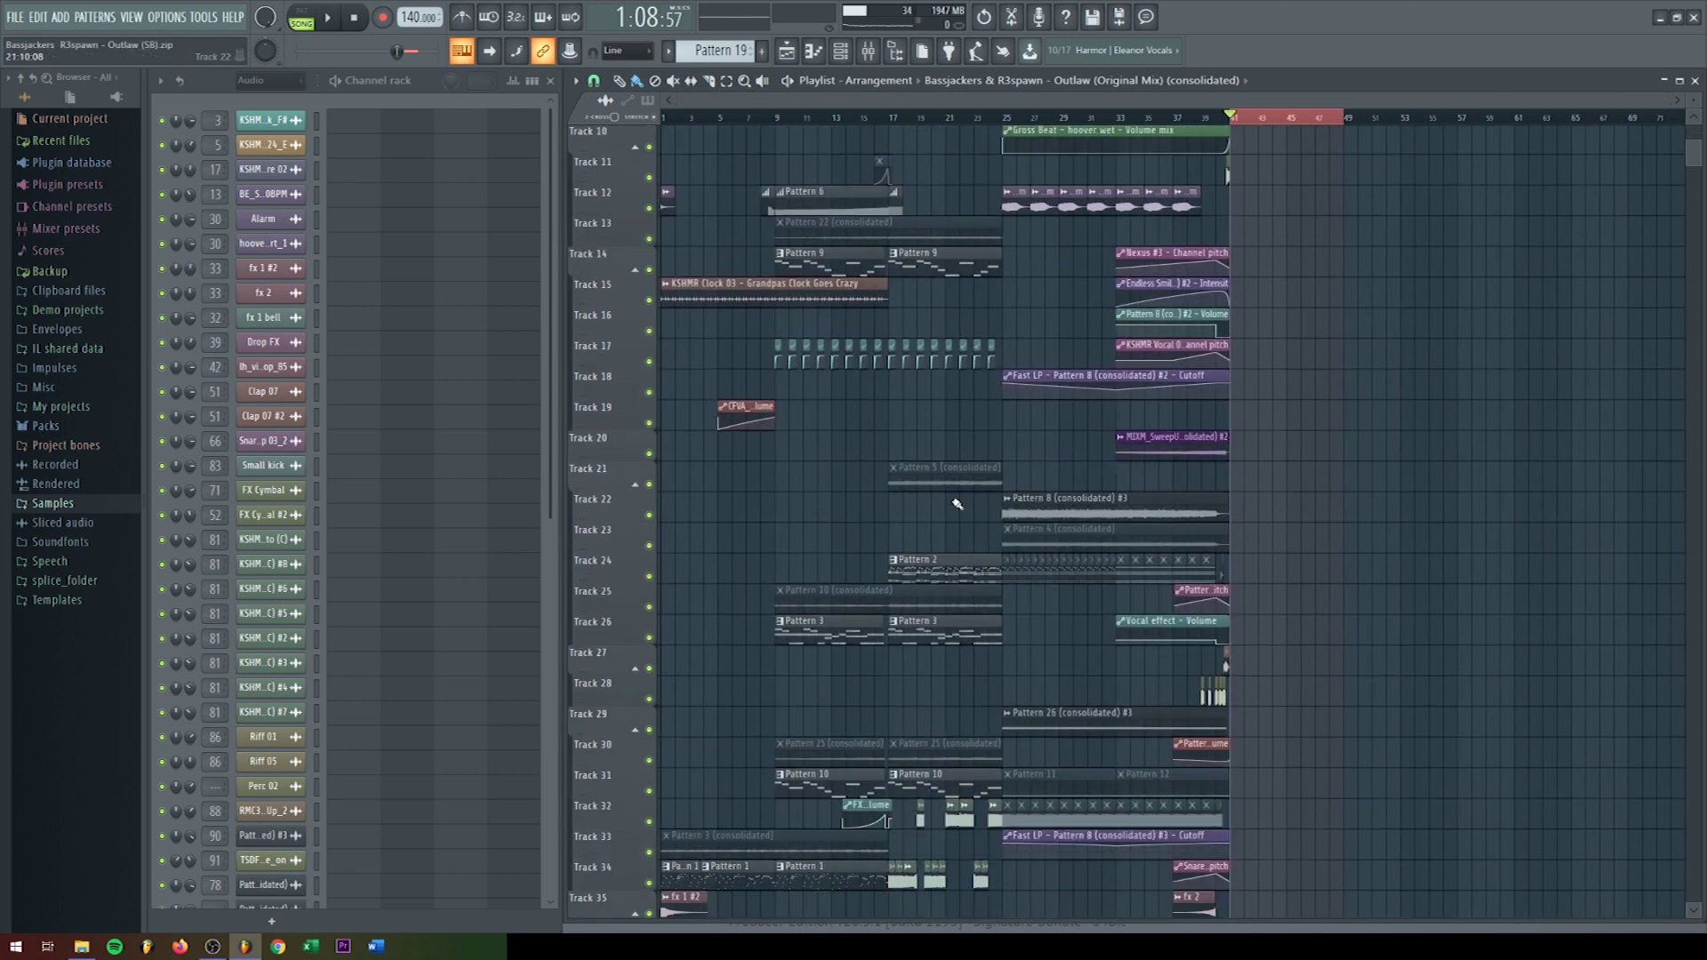
{"action": "scroll", "coordinate": [1195, 540], "scroll_direction": "up", "scroll_amount": 1, "text": "ctrl"}
{"action": "scroll", "coordinate": [1192, 547], "scroll_direction": "down", "scroll_amount": 4}
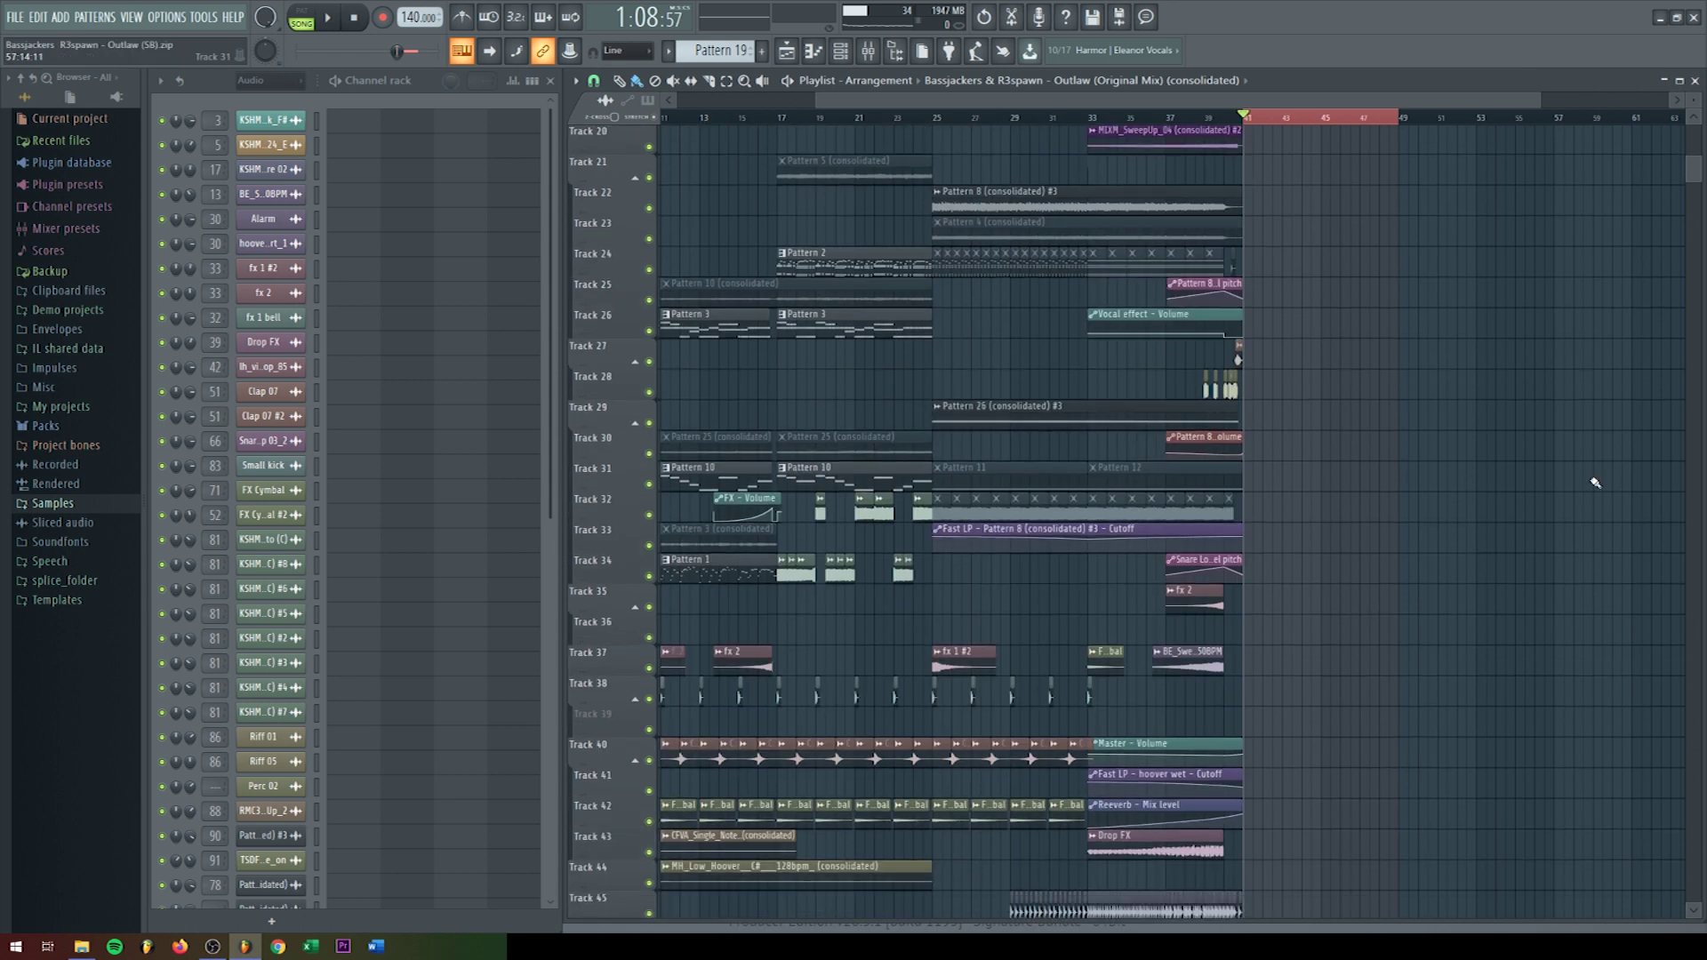
{"action": "scroll", "coordinate": [1181, 561], "scroll_direction": "up", "scroll_amount": 2, "text": "ctrl"}
{"action": "scroll", "coordinate": [1183, 551], "scroll_direction": "down", "scroll_amount": 2}
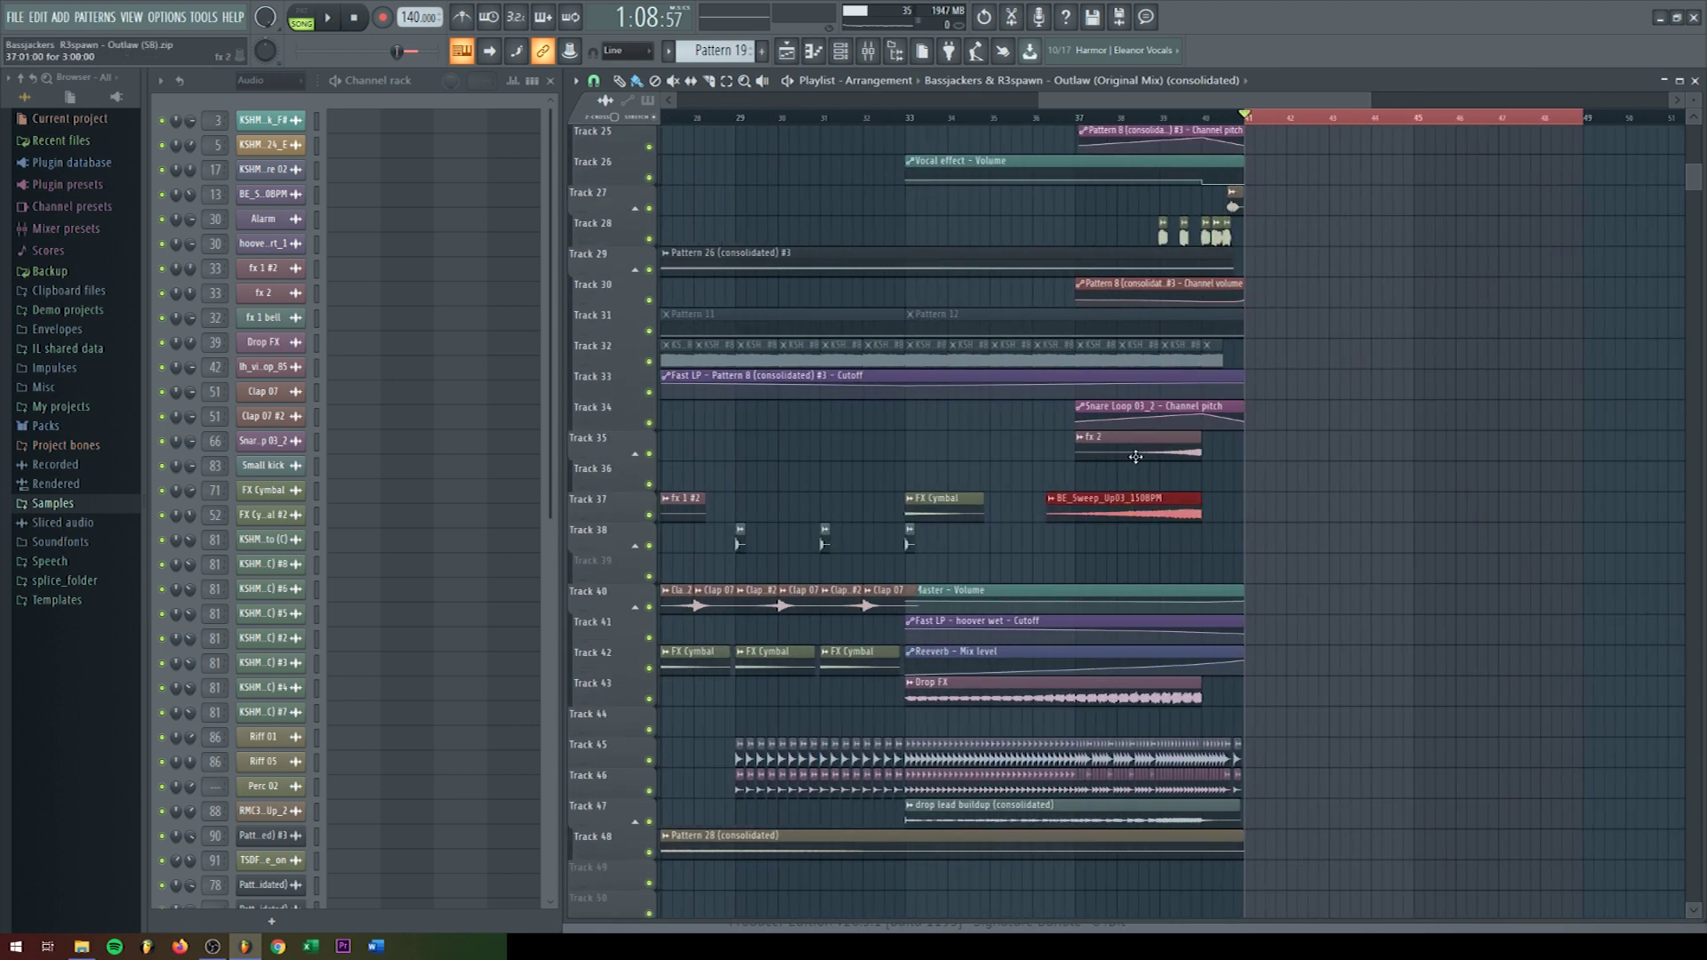
{"action": "scroll", "coordinate": [1155, 527], "scroll_direction": "down", "scroll_amount": 2}
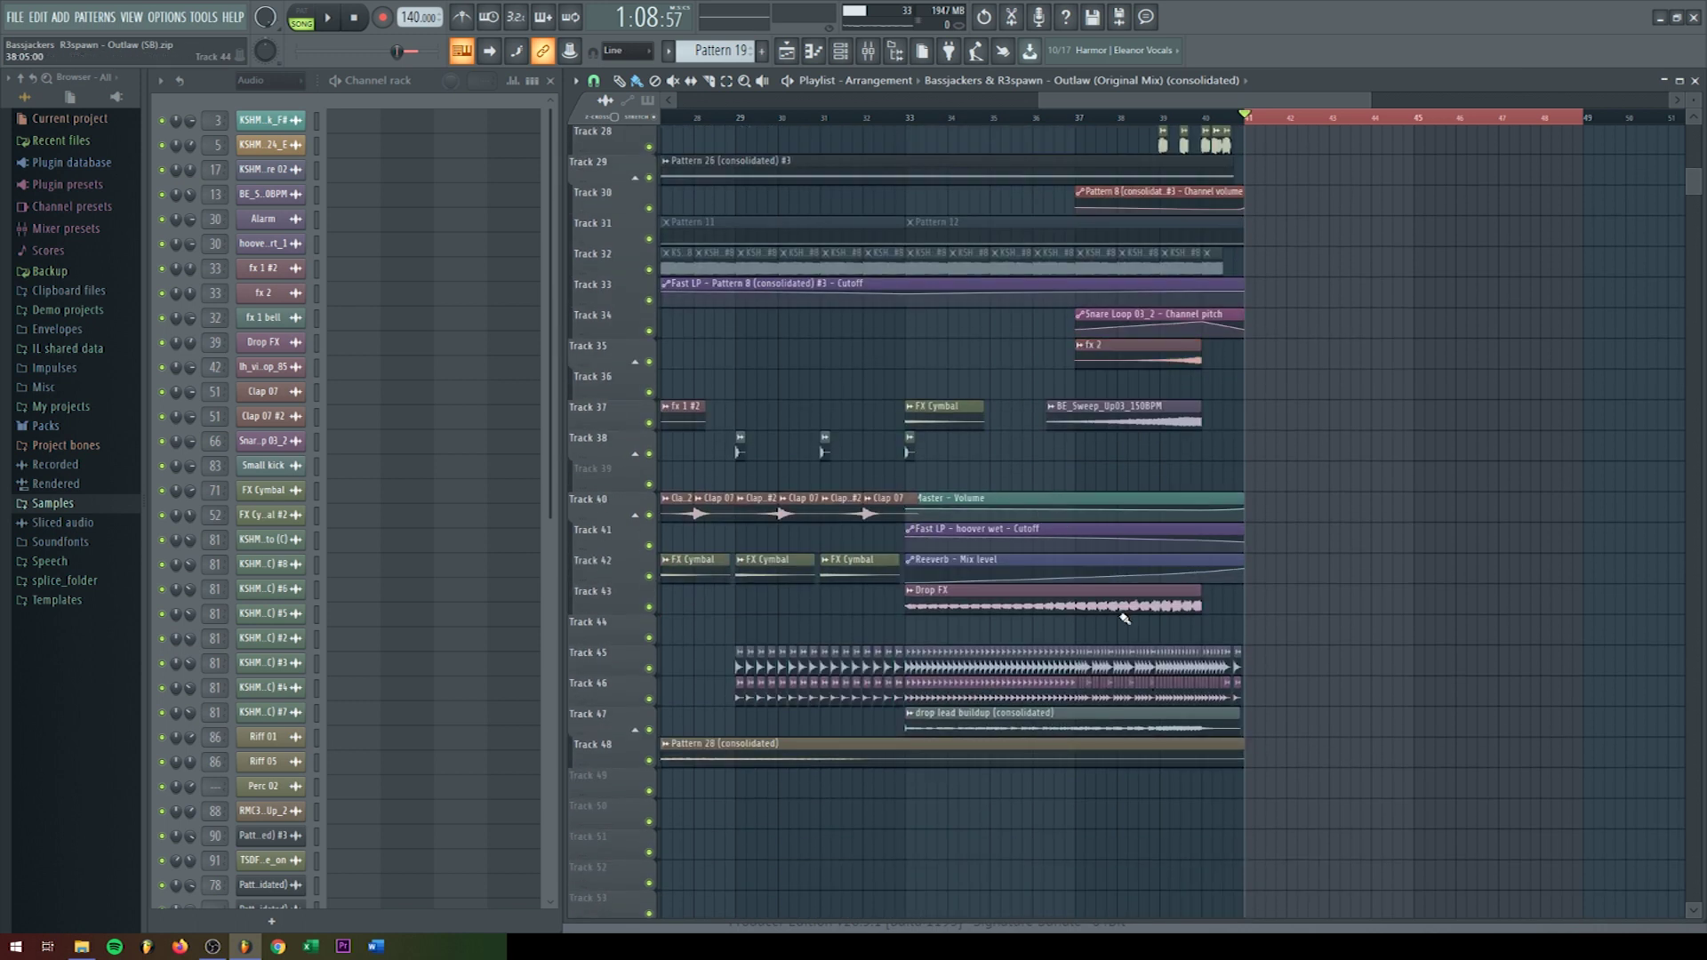
{"action": "left_click_drag", "start_coordinate": [950, 399], "coordinate": [1201, 340], "text": "ctrl"}
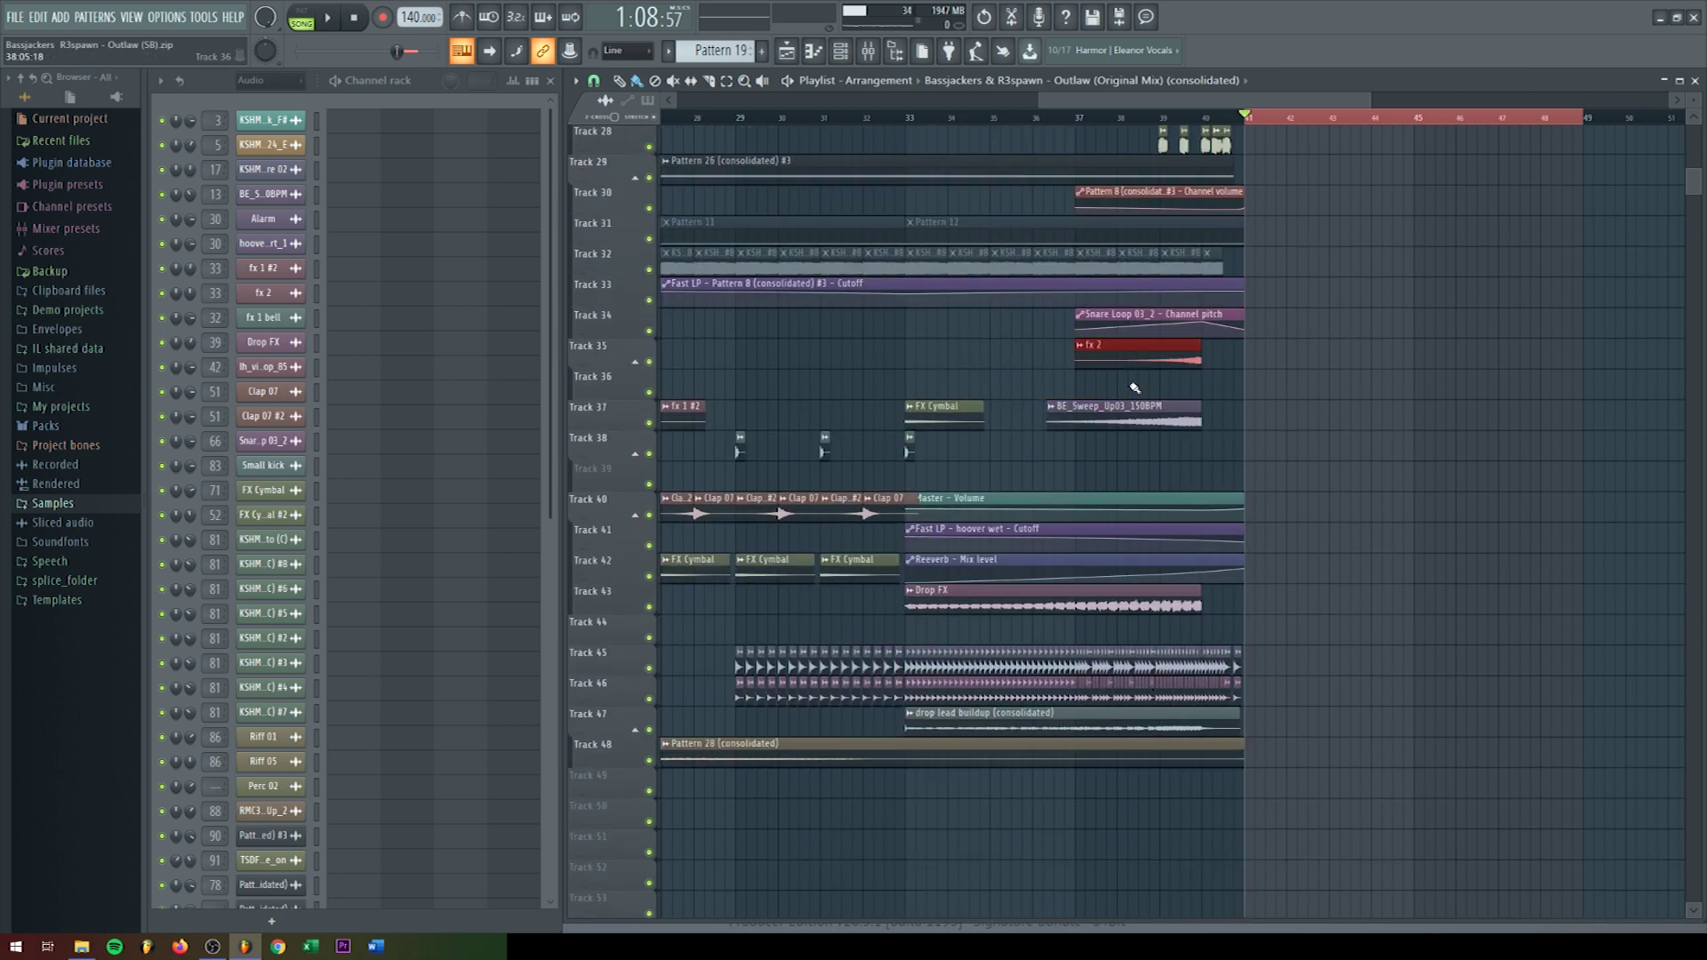
{"action": "scroll", "coordinate": [1135, 389], "scroll_direction": "down", "scroll_amount": 4}
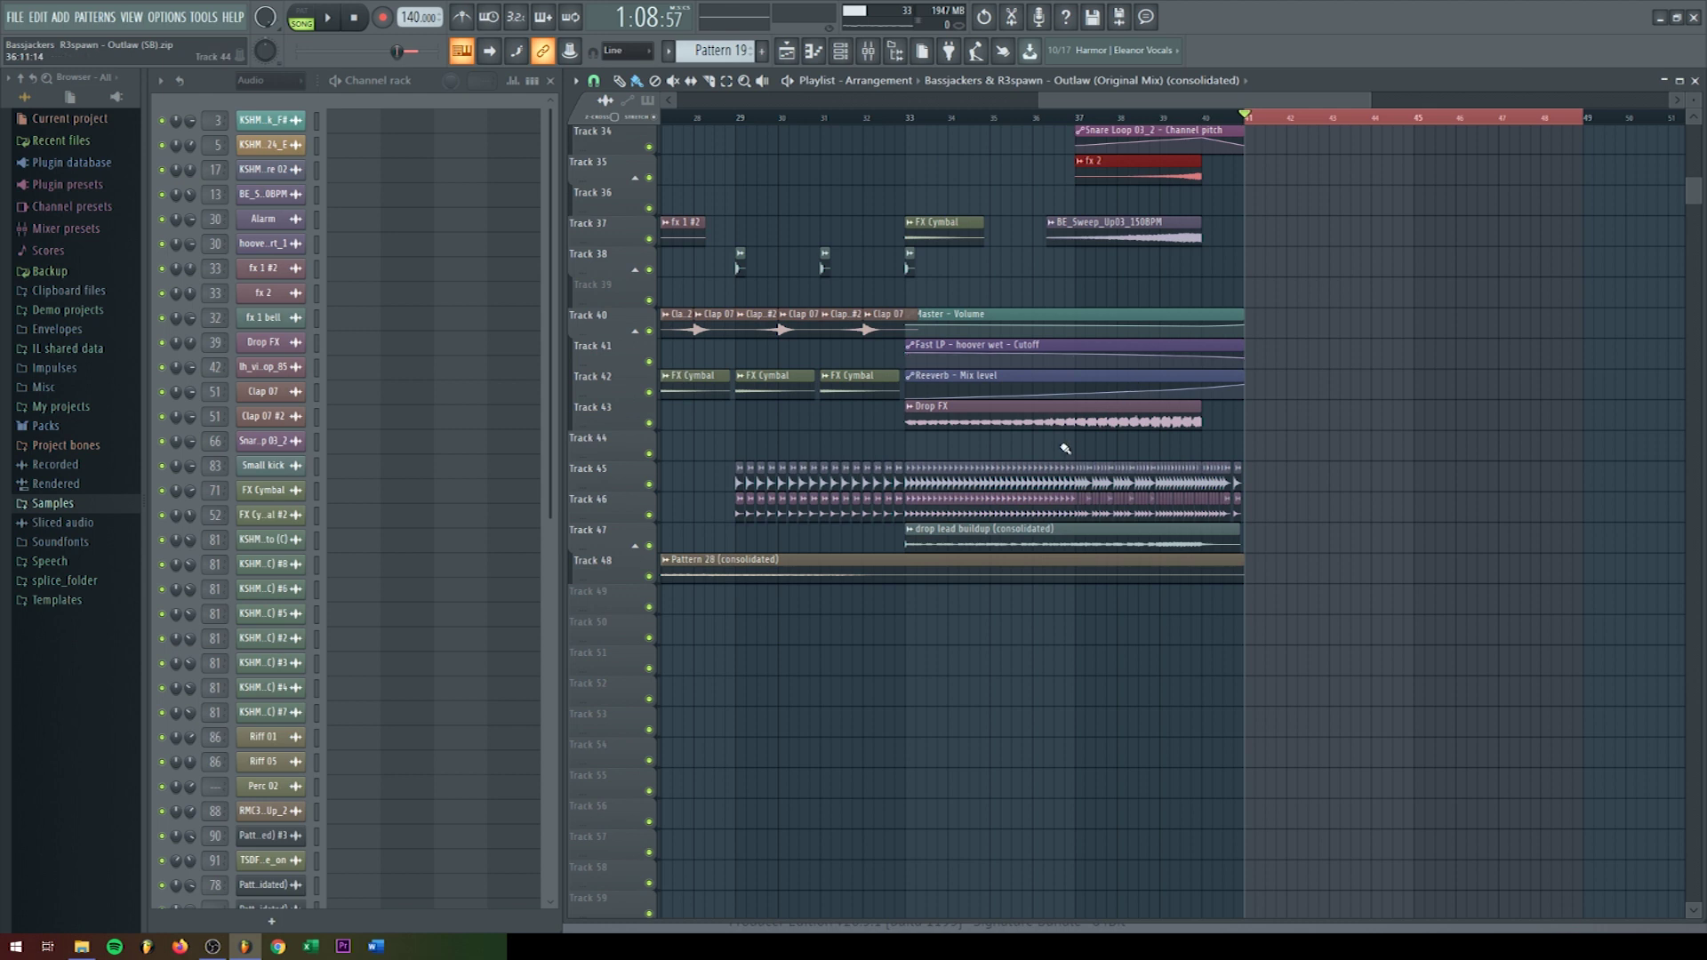
{"action": "scroll", "coordinate": [1064, 449], "scroll_direction": "up", "scroll_amount": 1}
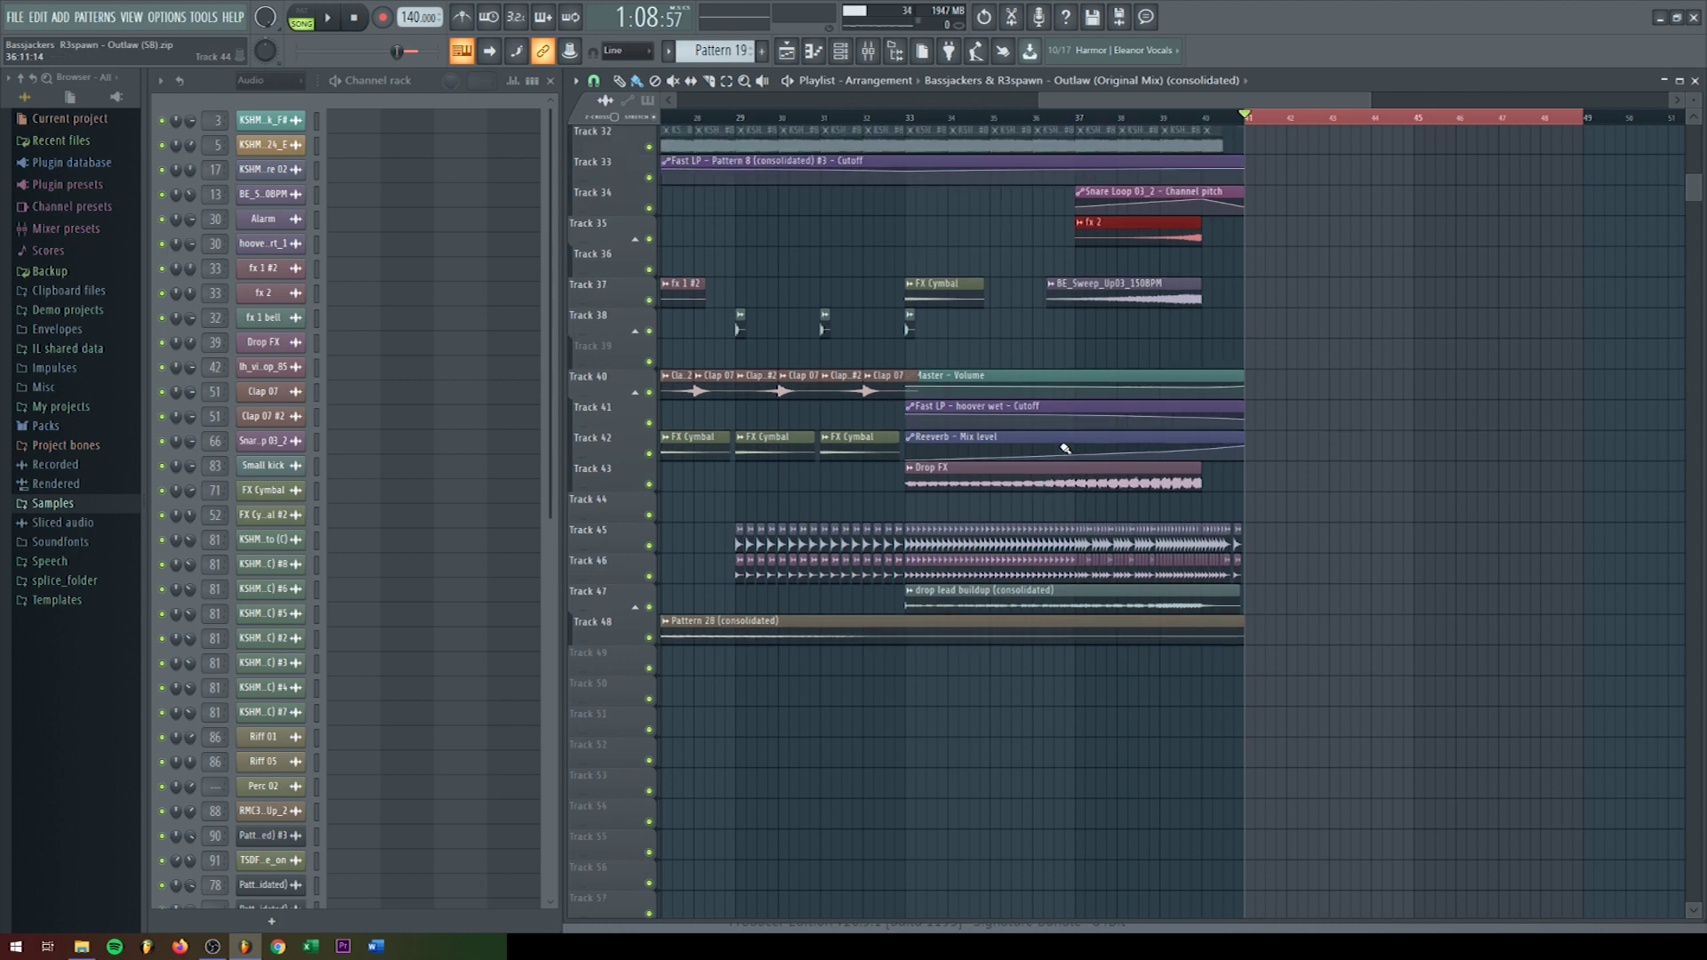
{"action": "scroll", "coordinate": [1064, 449], "scroll_direction": "down", "scroll_amount": 1}
{"action": "scroll", "coordinate": [1062, 451], "scroll_direction": "down", "scroll_amount": 2, "text": "ctrl"}
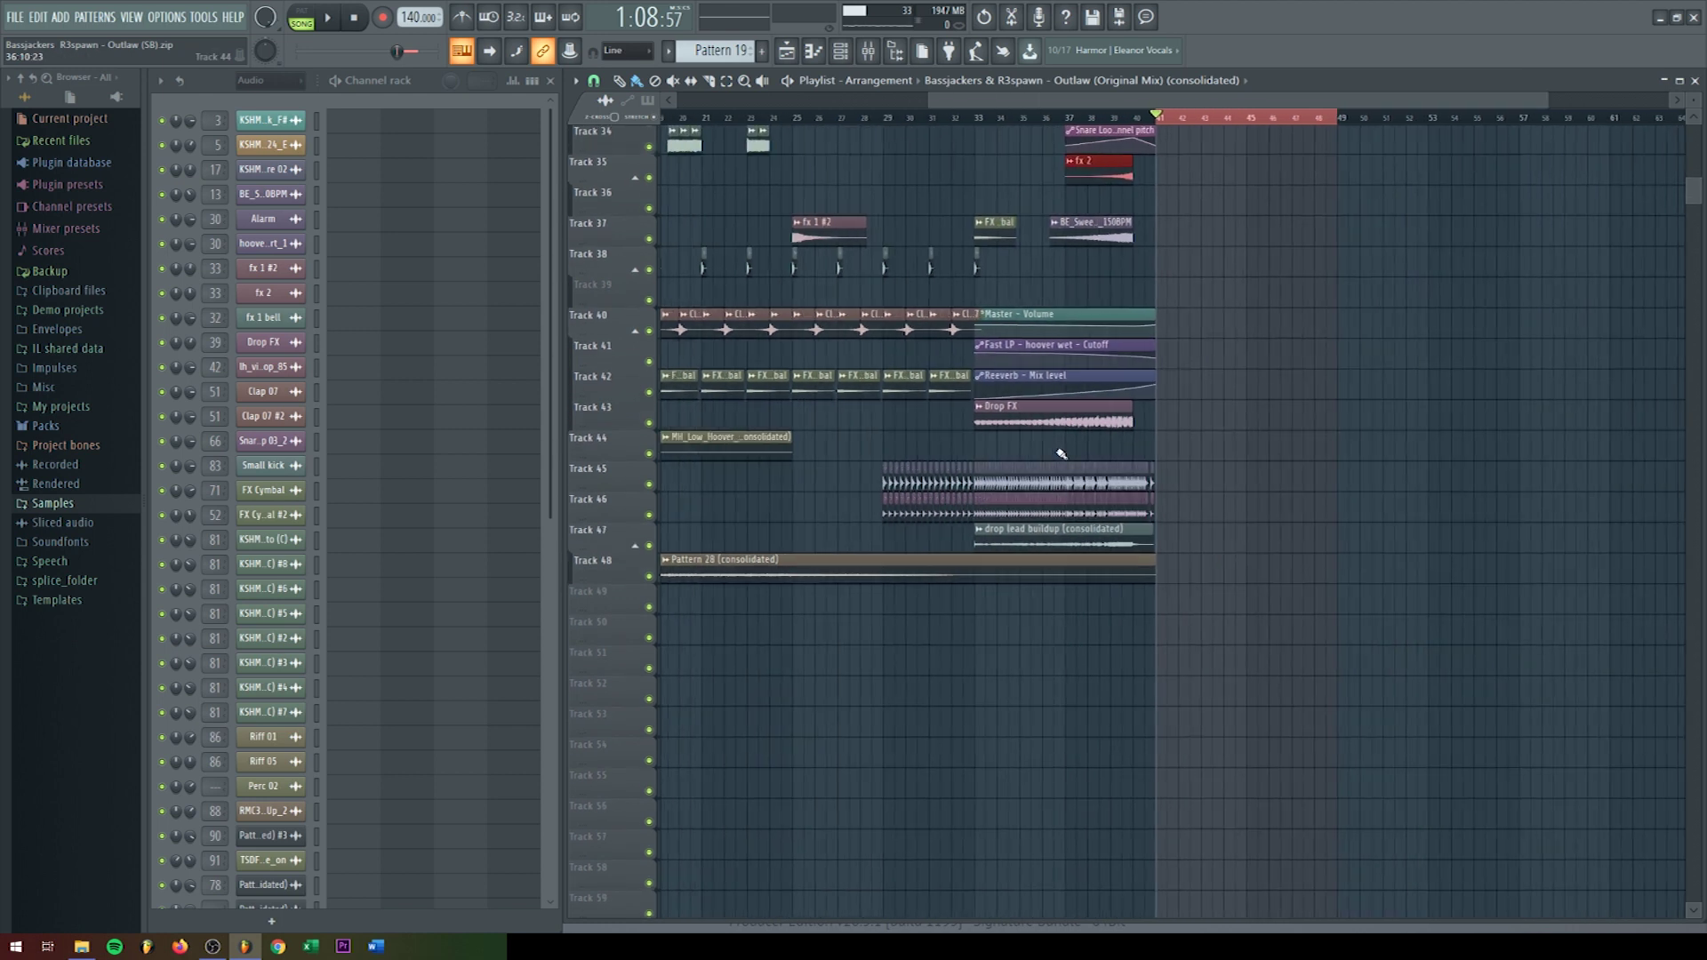
{"action": "scroll", "coordinate": [1055, 458], "scroll_direction": "up", "scroll_amount": 4}
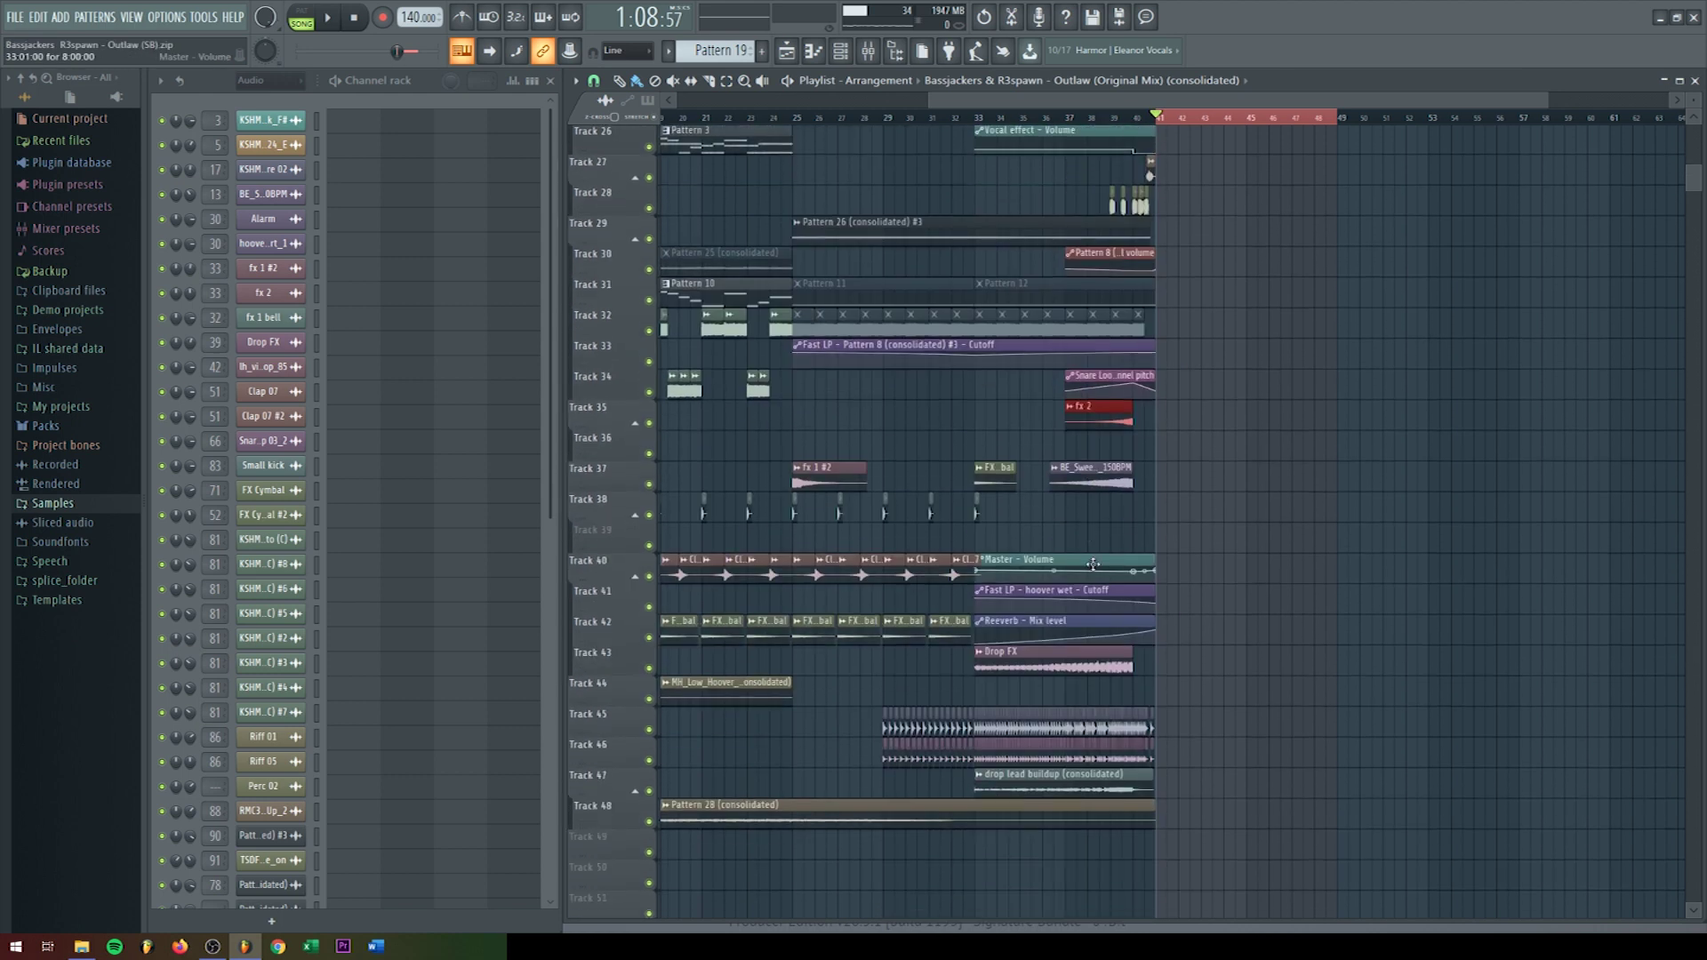
{"action": "scroll", "coordinate": [1109, 480], "scroll_direction": "up", "scroll_amount": 12}
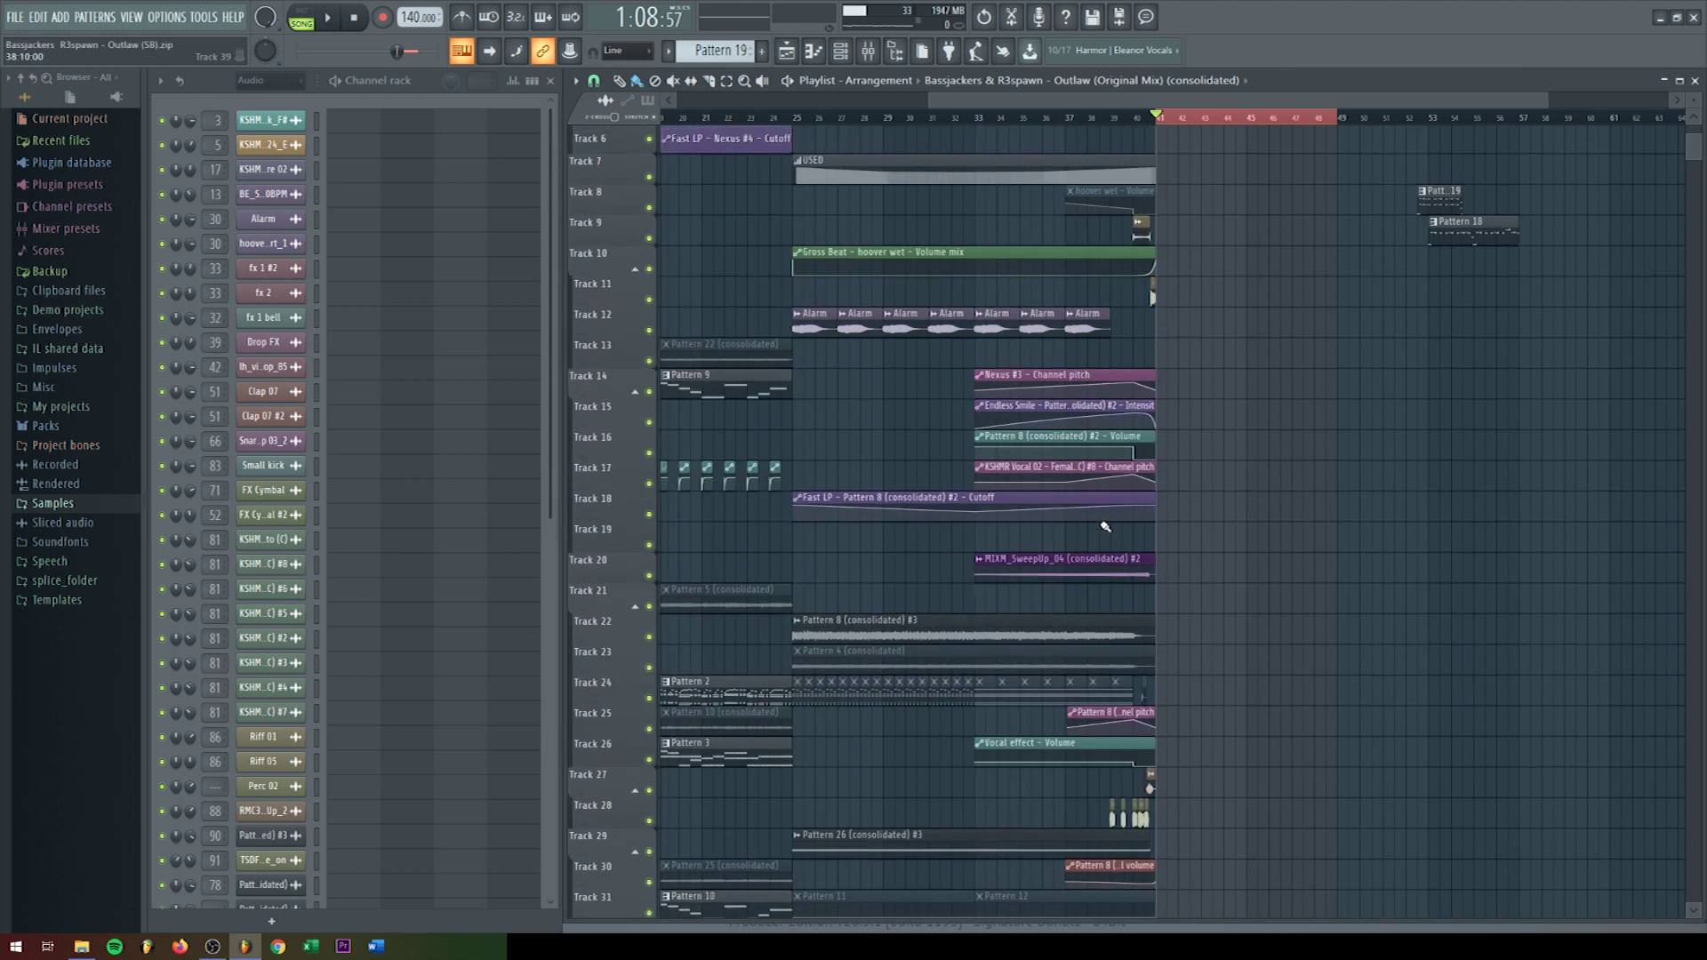
{"action": "scroll", "coordinate": [939, 384], "scroll_direction": "down", "scroll_amount": 2, "text": "ctrl"}
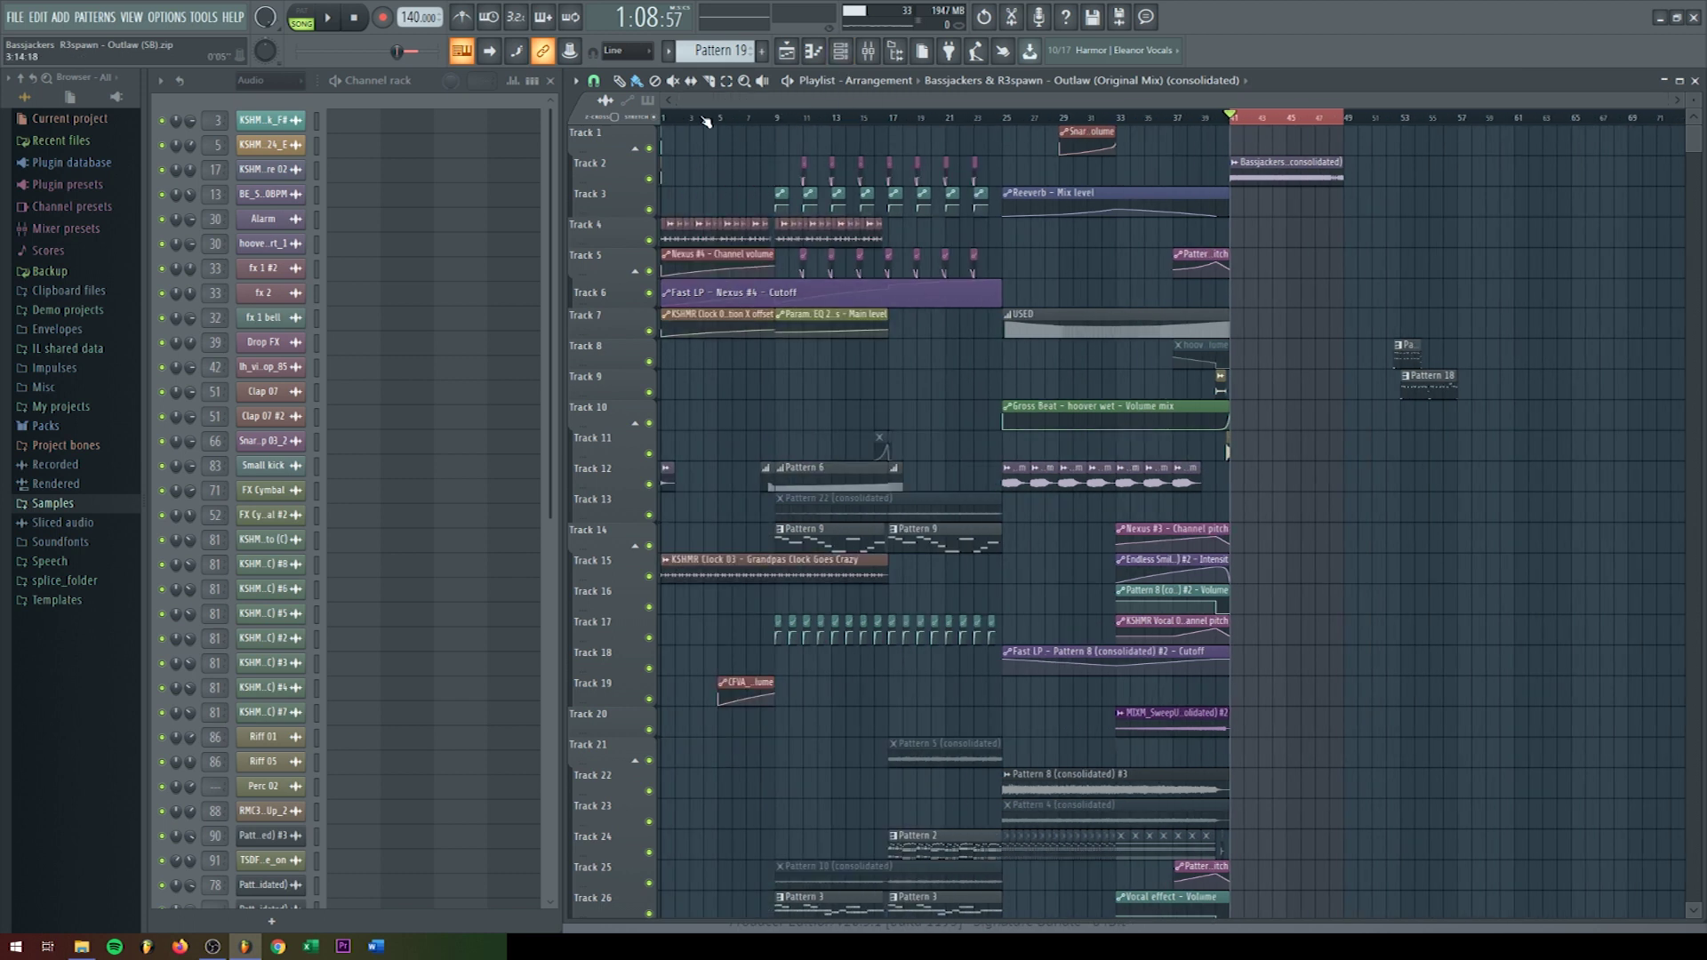
Step: Set the song position back to bar 1 and browse the whole Outlaw playlist
{"action": "left_click", "coordinate": [673, 119]}
{"action": "scroll", "coordinate": [1009, 430], "scroll_direction": "down", "scroll_amount": 7}
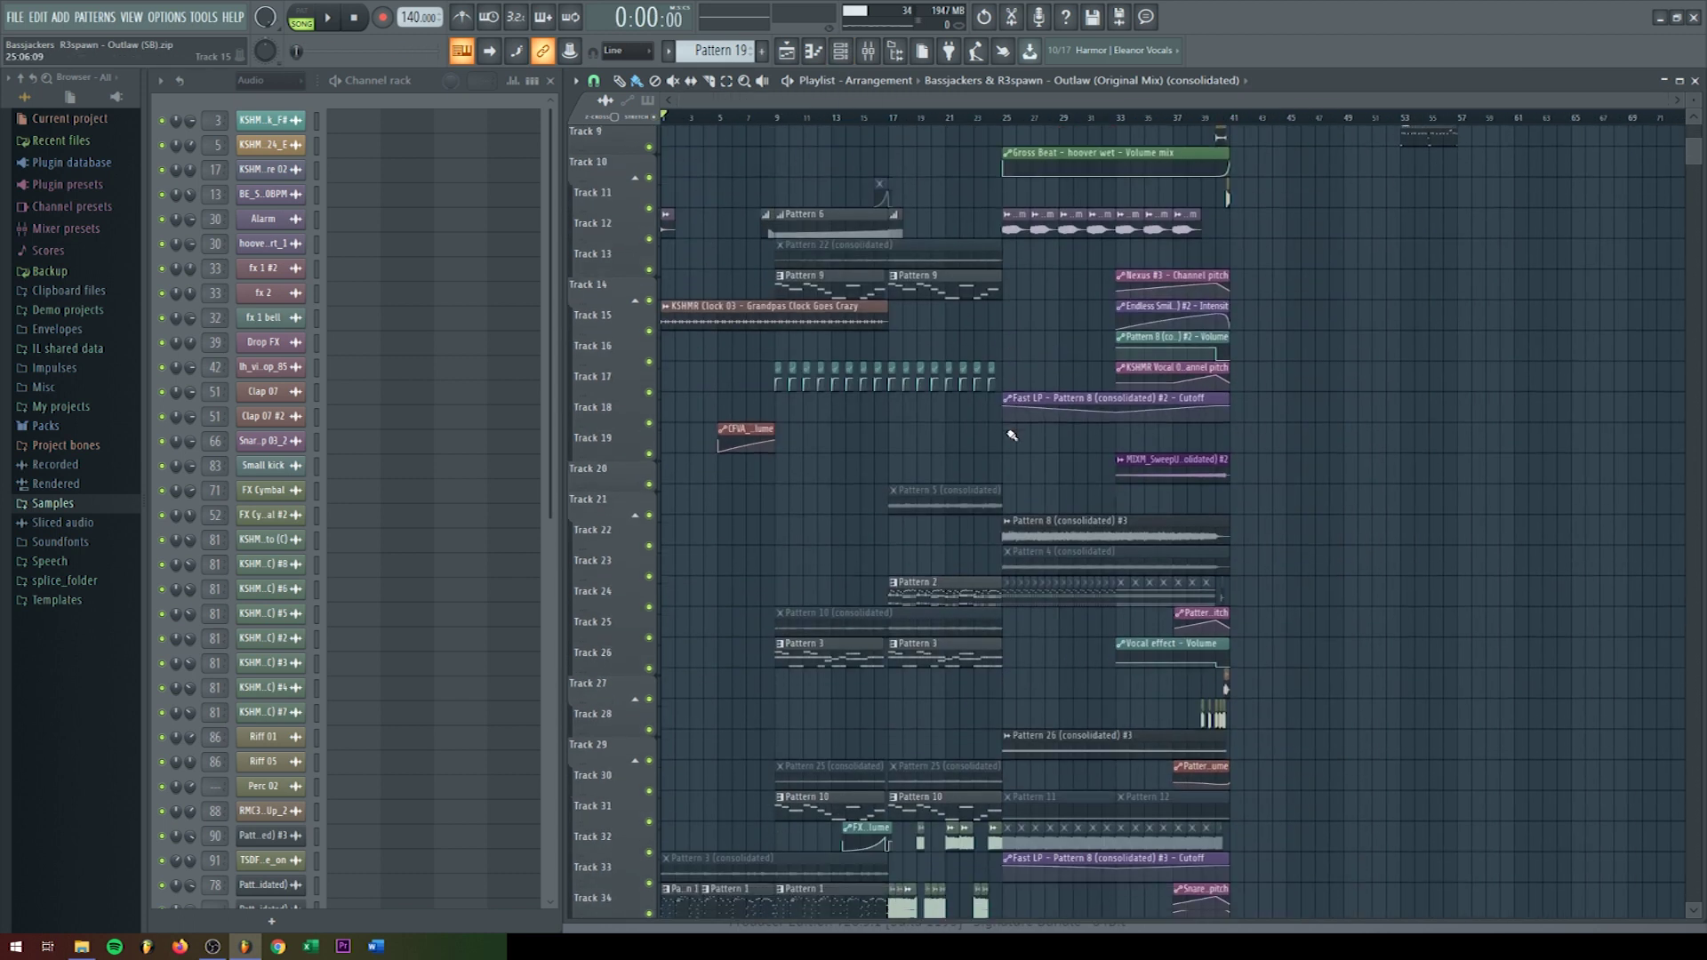
{"action": "scroll", "coordinate": [1079, 490], "scroll_direction": "down", "scroll_amount": 1}
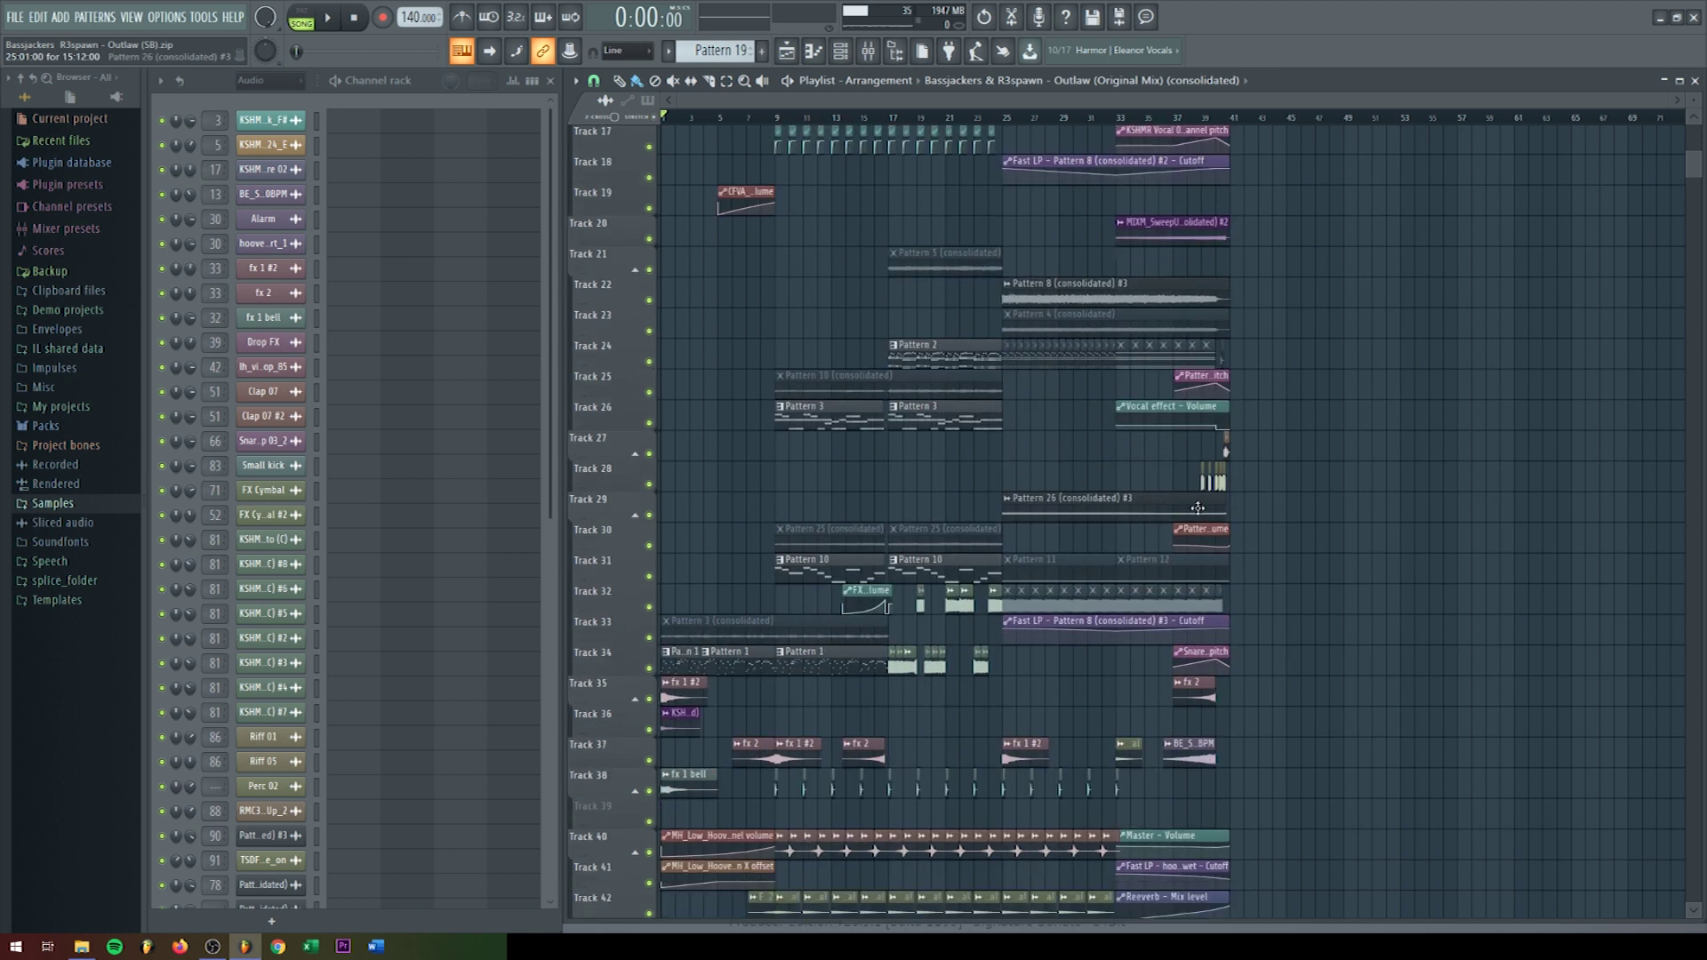
{"action": "scroll", "coordinate": [1156, 506], "scroll_direction": "up", "scroll_amount": 4, "text": "ctrl"}
{"action": "scroll", "coordinate": [1290, 525], "scroll_direction": "up", "scroll_amount": 2, "text": "alt"}
{"action": "scroll", "coordinate": [1333, 533], "scroll_direction": "down", "scroll_amount": 4, "text": "ctrl"}
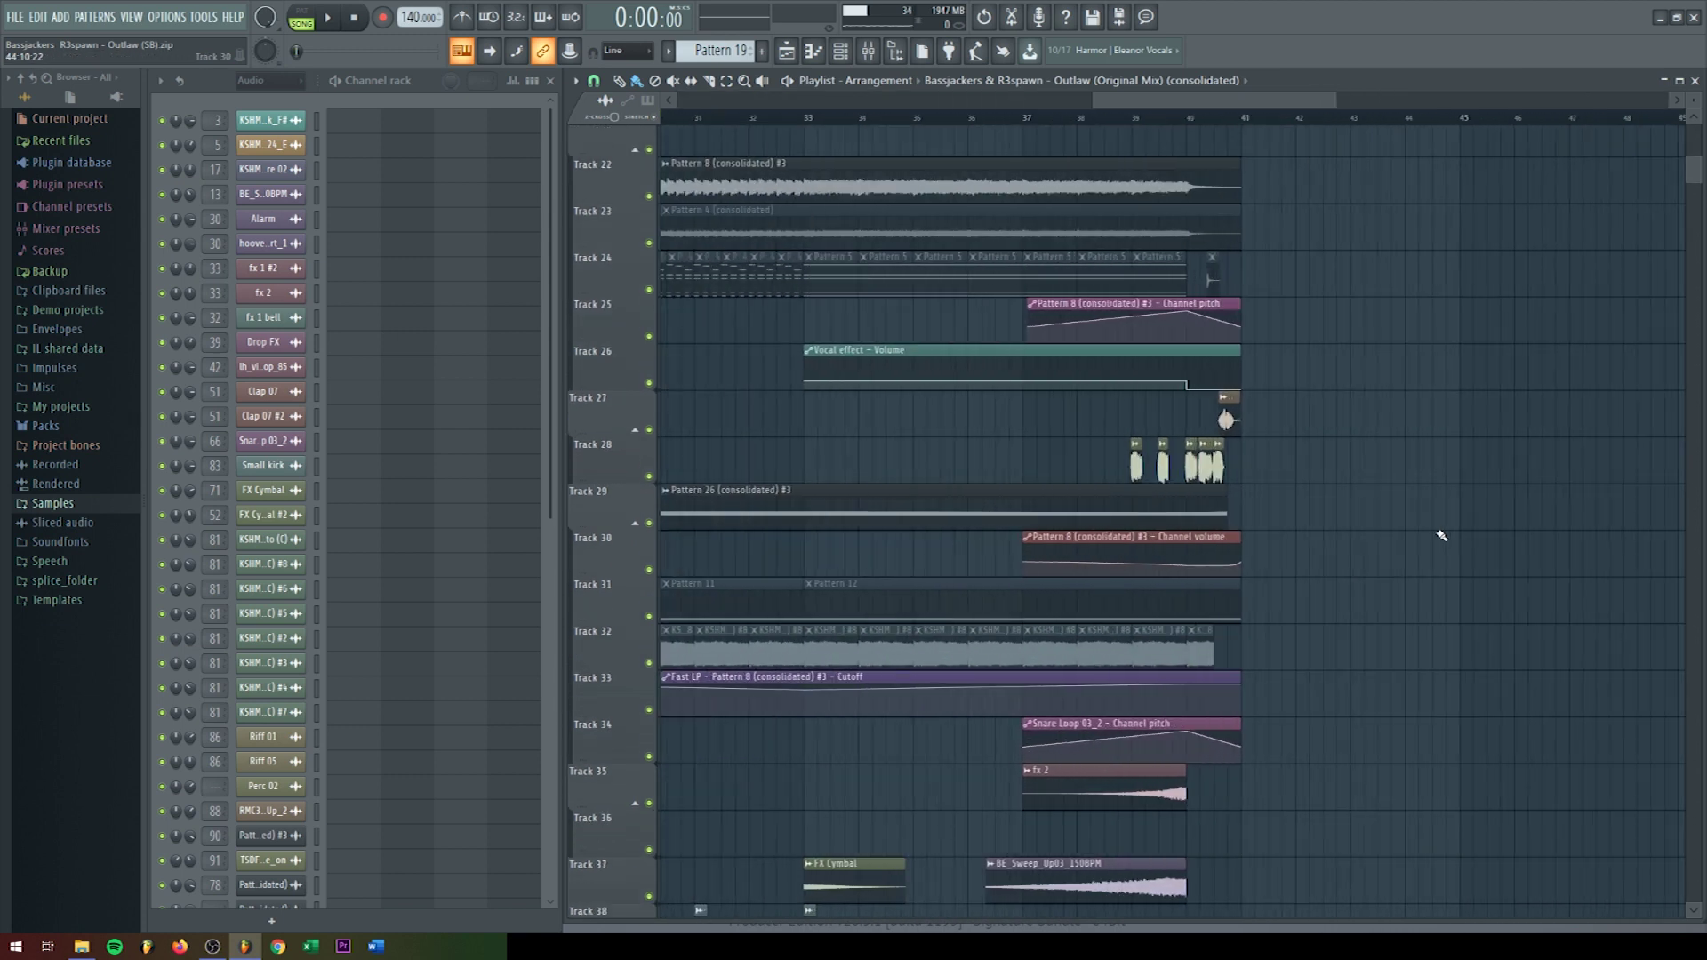
{"action": "scroll", "coordinate": [1377, 644], "scroll_direction": "up", "scroll_amount": 4}
{"action": "scroll", "coordinate": [1376, 645], "scroll_direction": "up", "scroll_amount": 4, "text": "ctrl"}
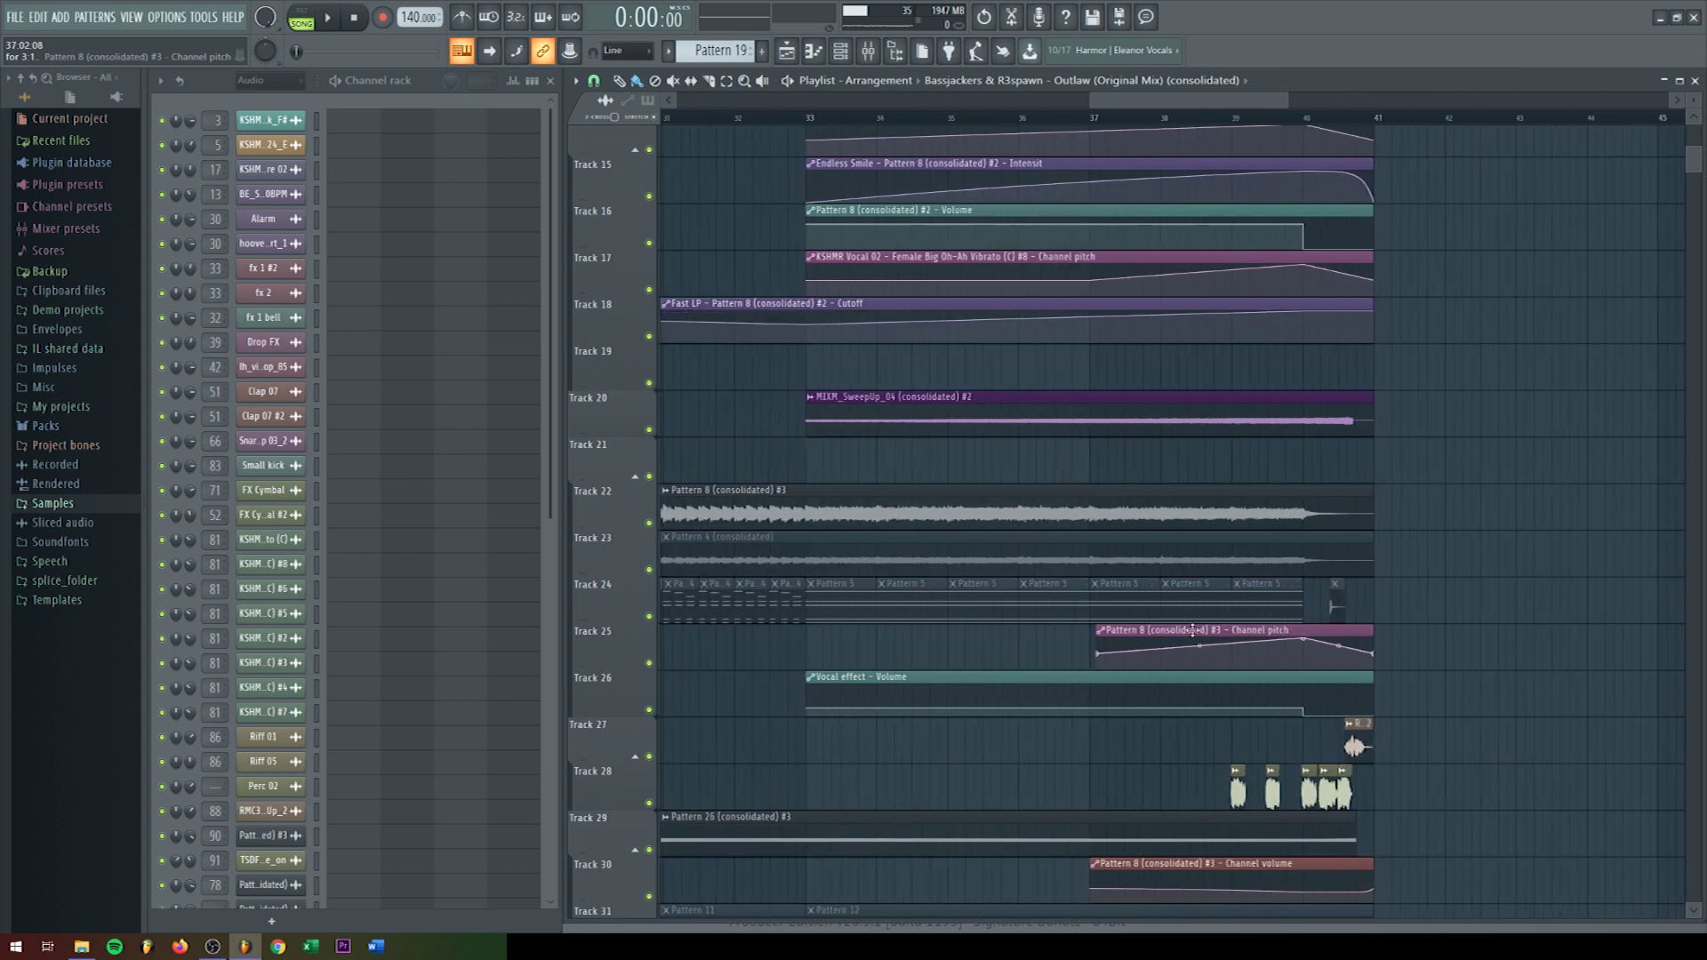
{"action": "scroll", "coordinate": [1107, 635], "scroll_direction": "down", "scroll_amount": 3, "text": "ctrl"}
{"action": "scroll", "coordinate": [1107, 636], "scroll_direction": "up", "scroll_amount": 3}
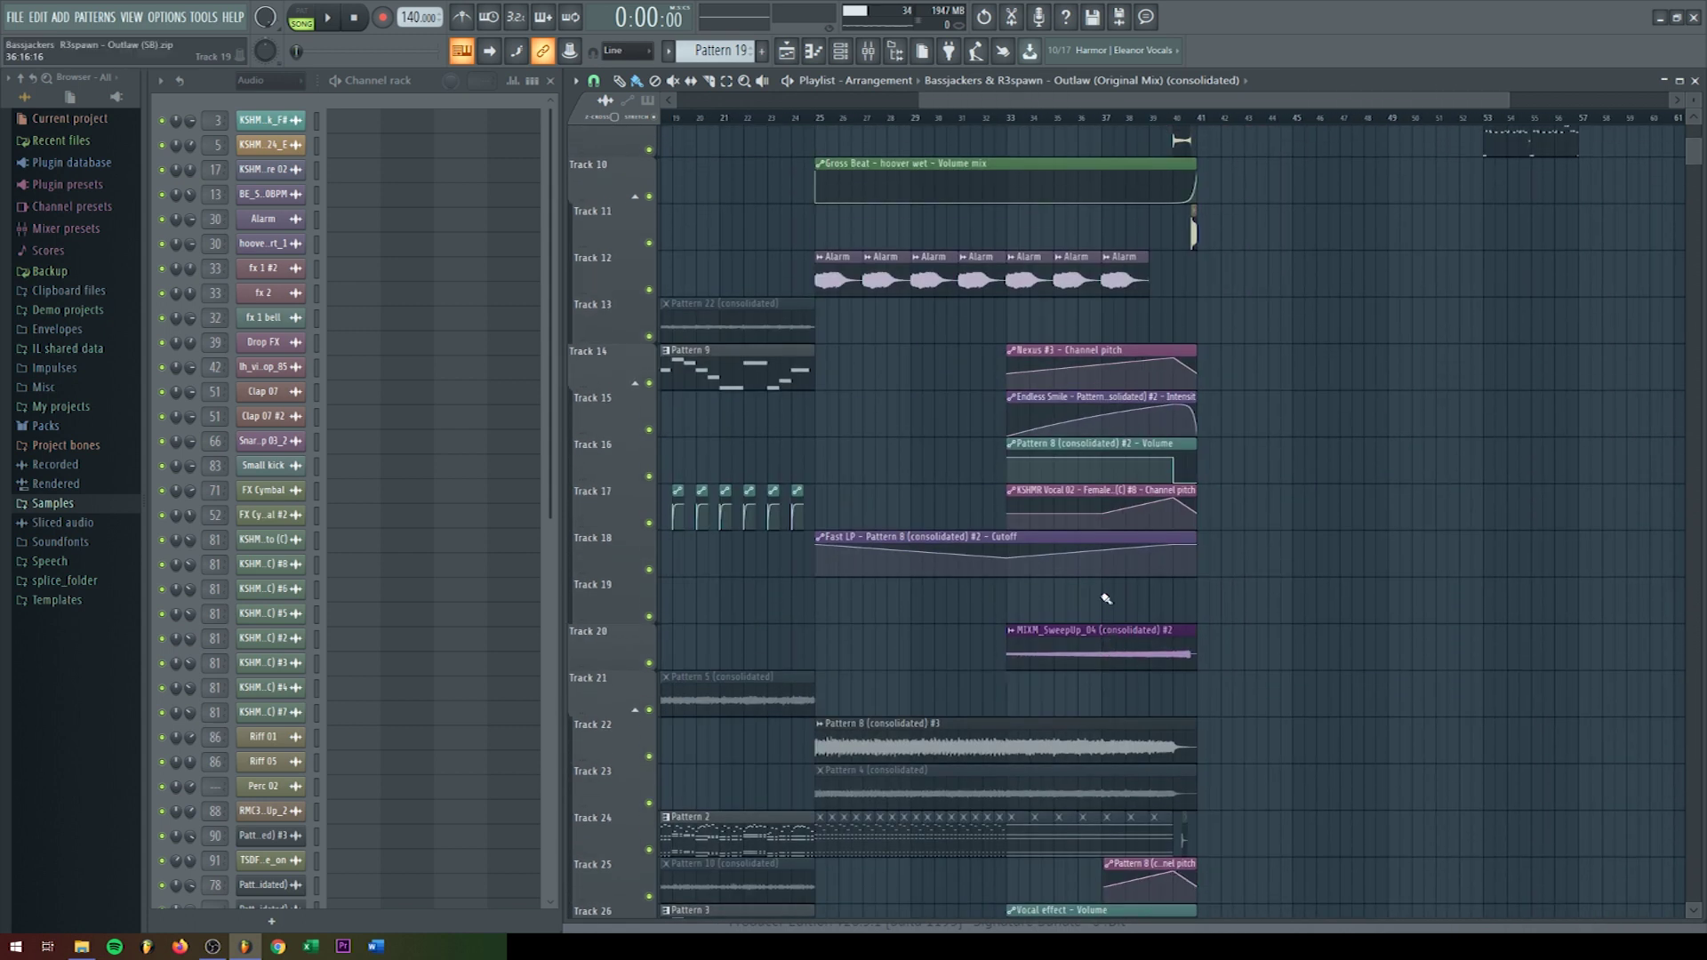
{"action": "scroll", "coordinate": [1107, 599], "scroll_direction": "up", "scroll_amount": 1}
{"action": "scroll", "coordinate": [1106, 598], "scroll_direction": "up", "scroll_amount": 2}
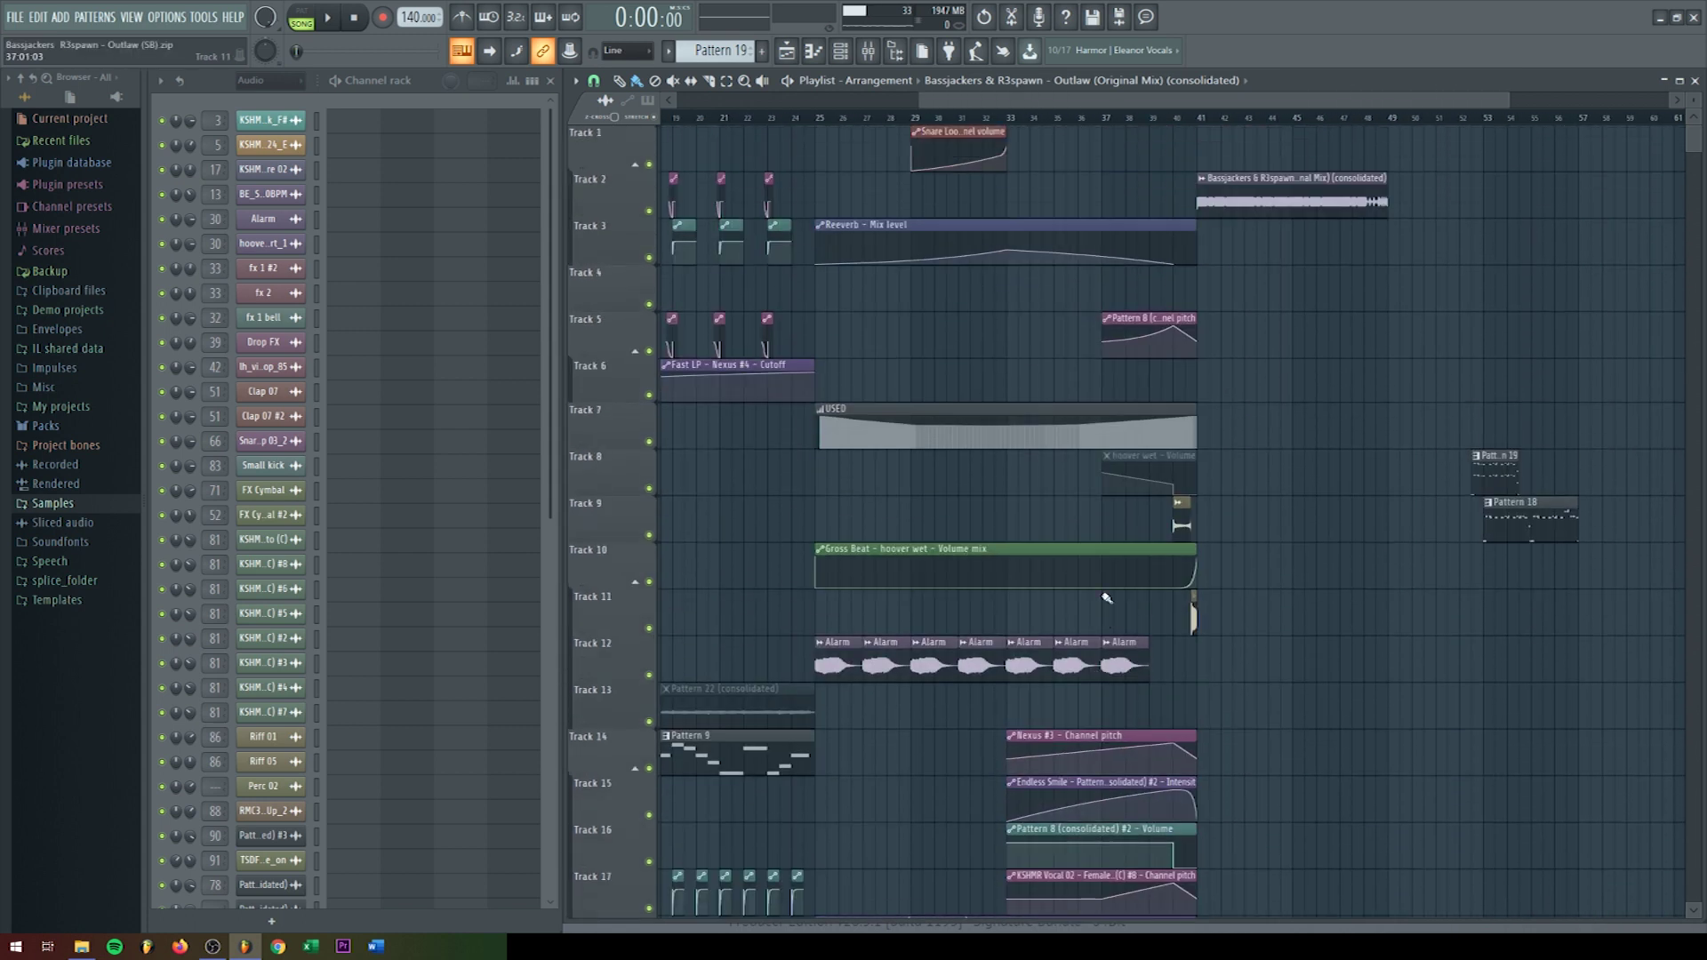
{"action": "scroll", "coordinate": [1106, 598], "scroll_direction": "down", "scroll_amount": 2, "text": "ctrl"}
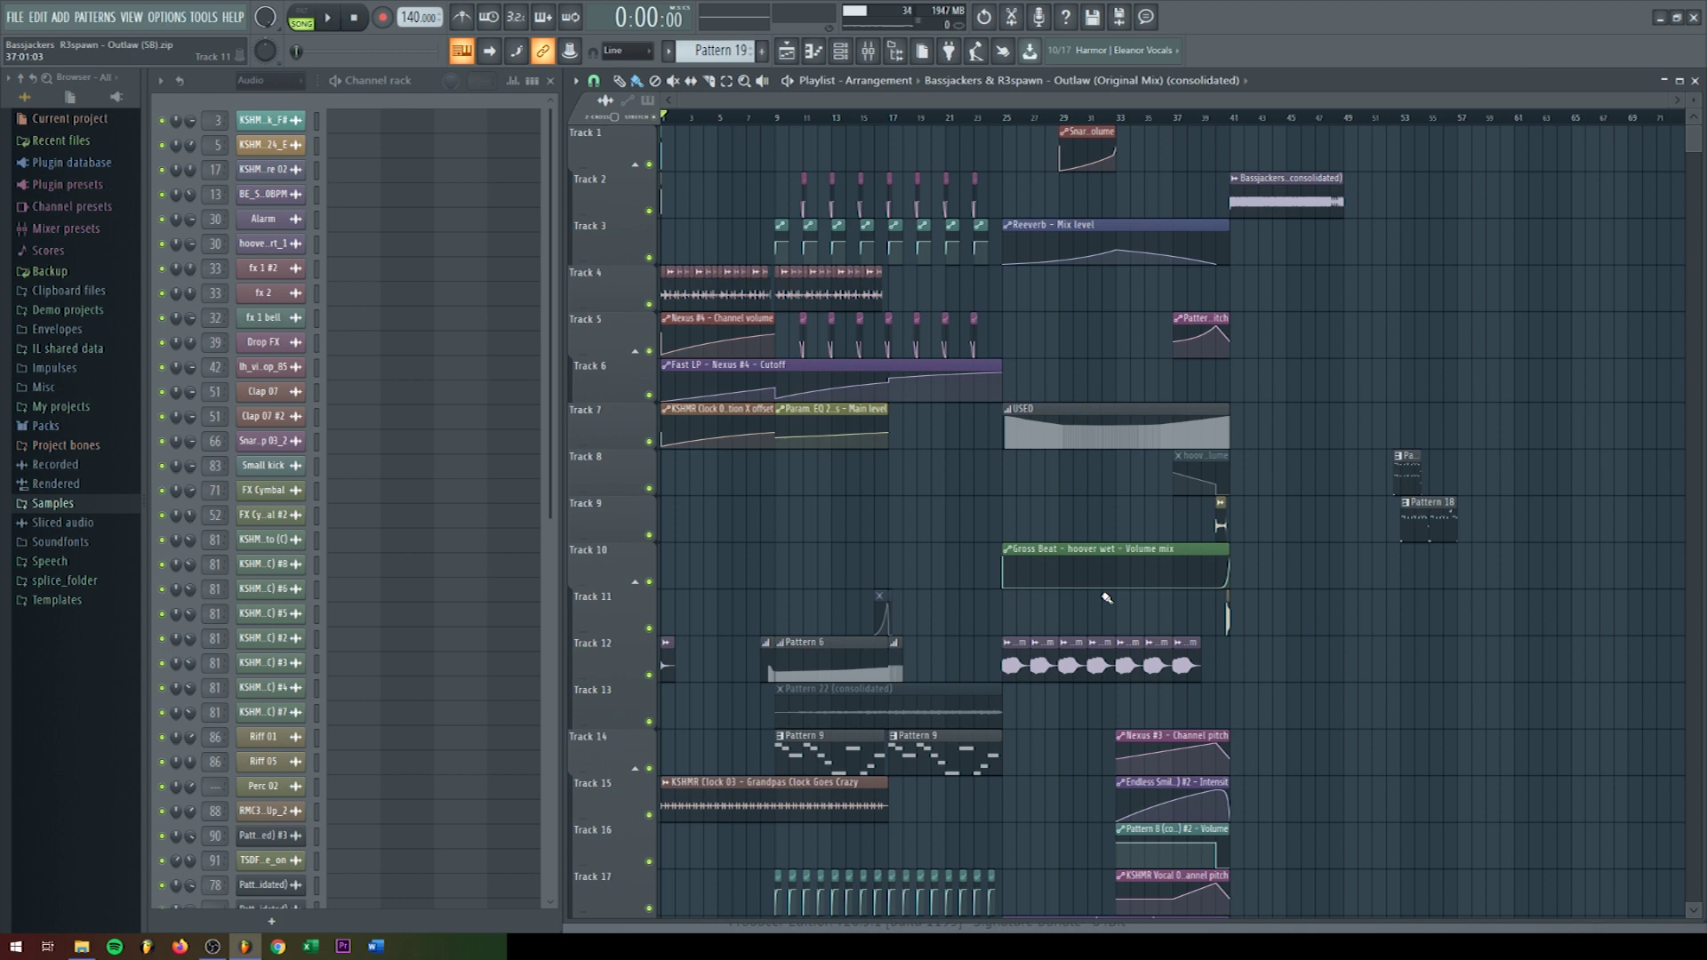
{"action": "scroll", "coordinate": [1093, 538], "scroll_direction": "down", "scroll_amount": 2}
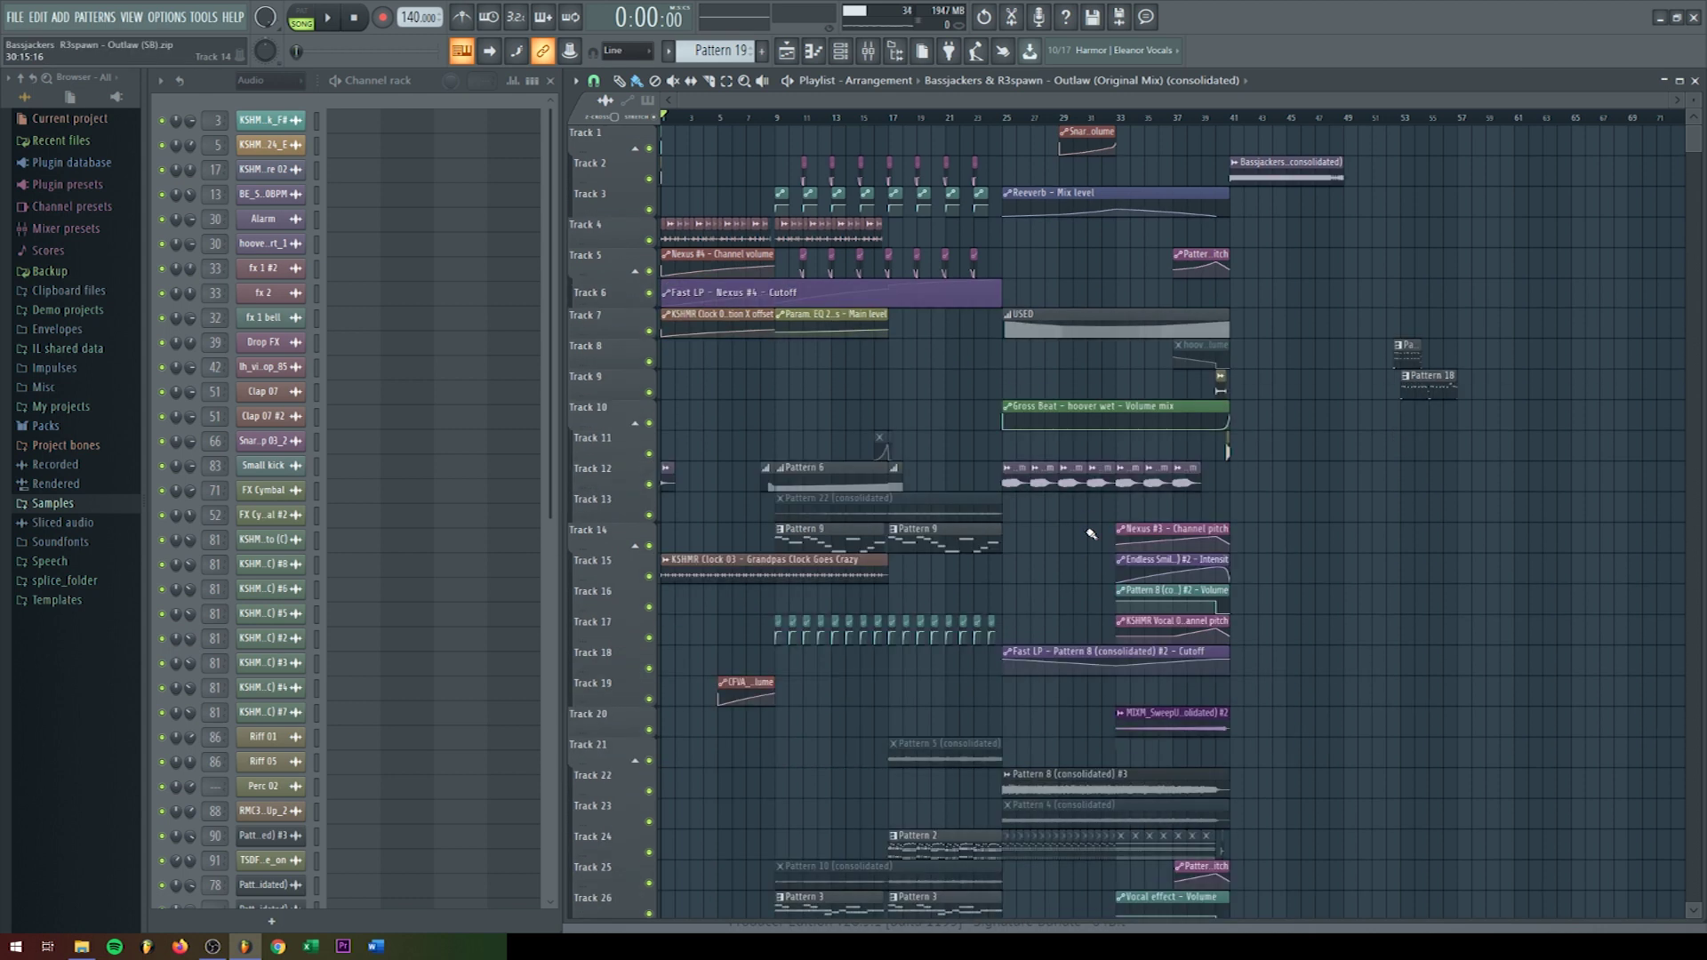